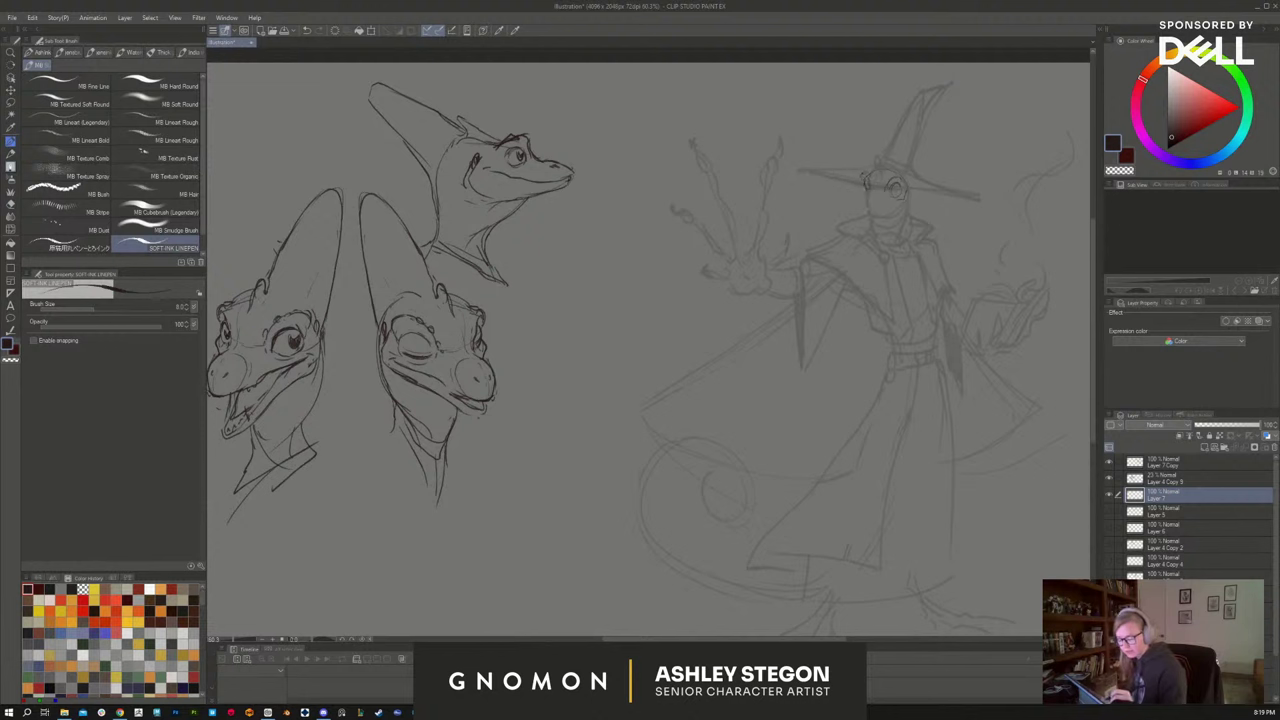
Sketch a snout and a curved mouth line on the wizard's face beneath the hat brim
scroll(899, 219, up, 1)
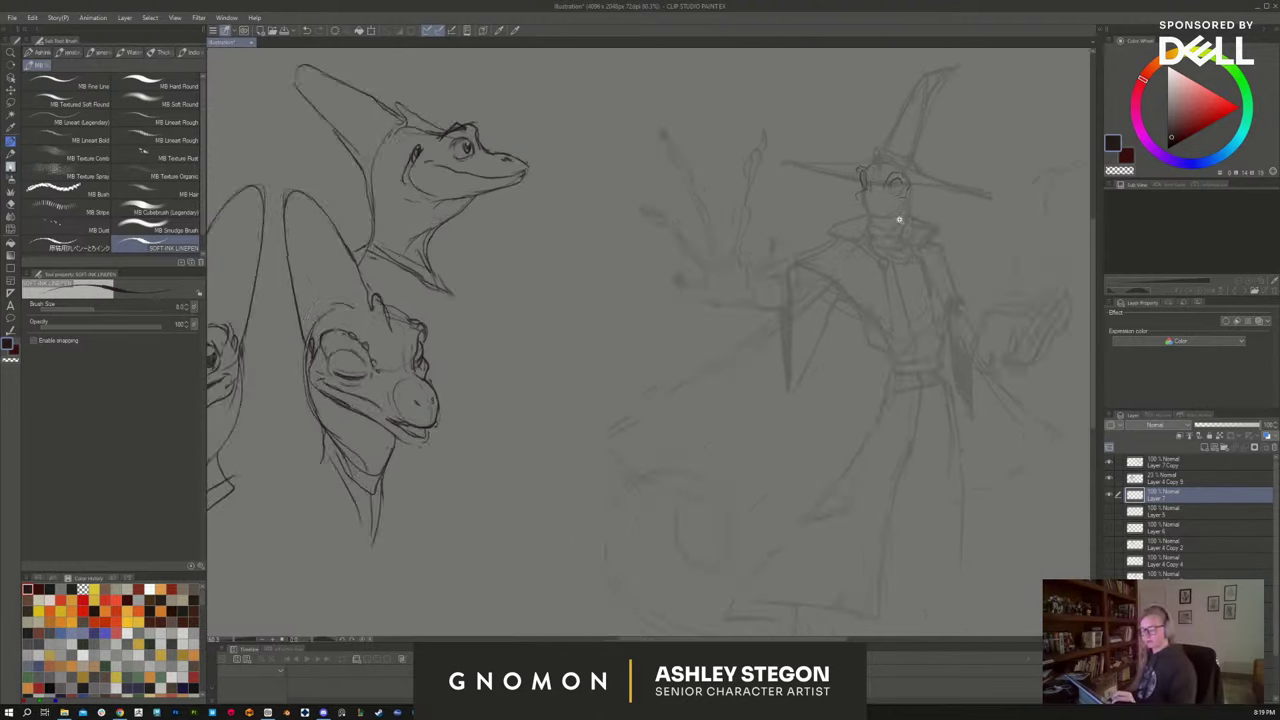
drag(899, 219, 809, 246)
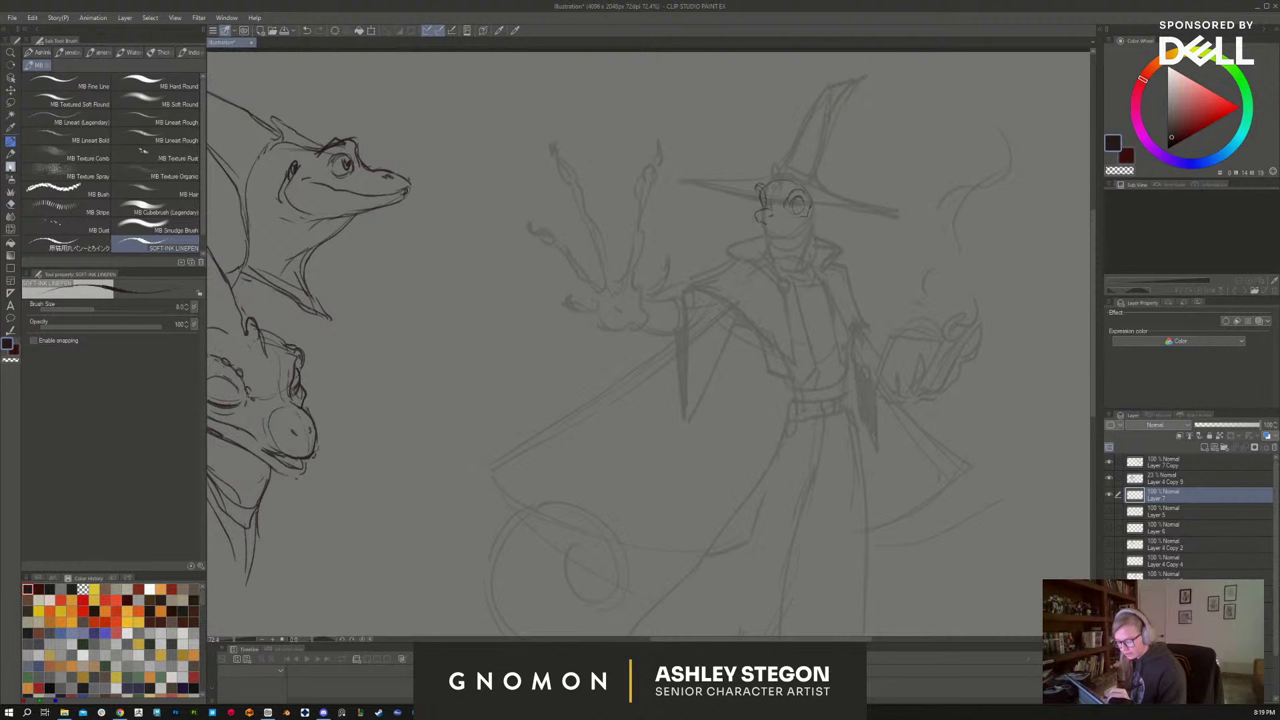
drag(773, 220, 789, 223)
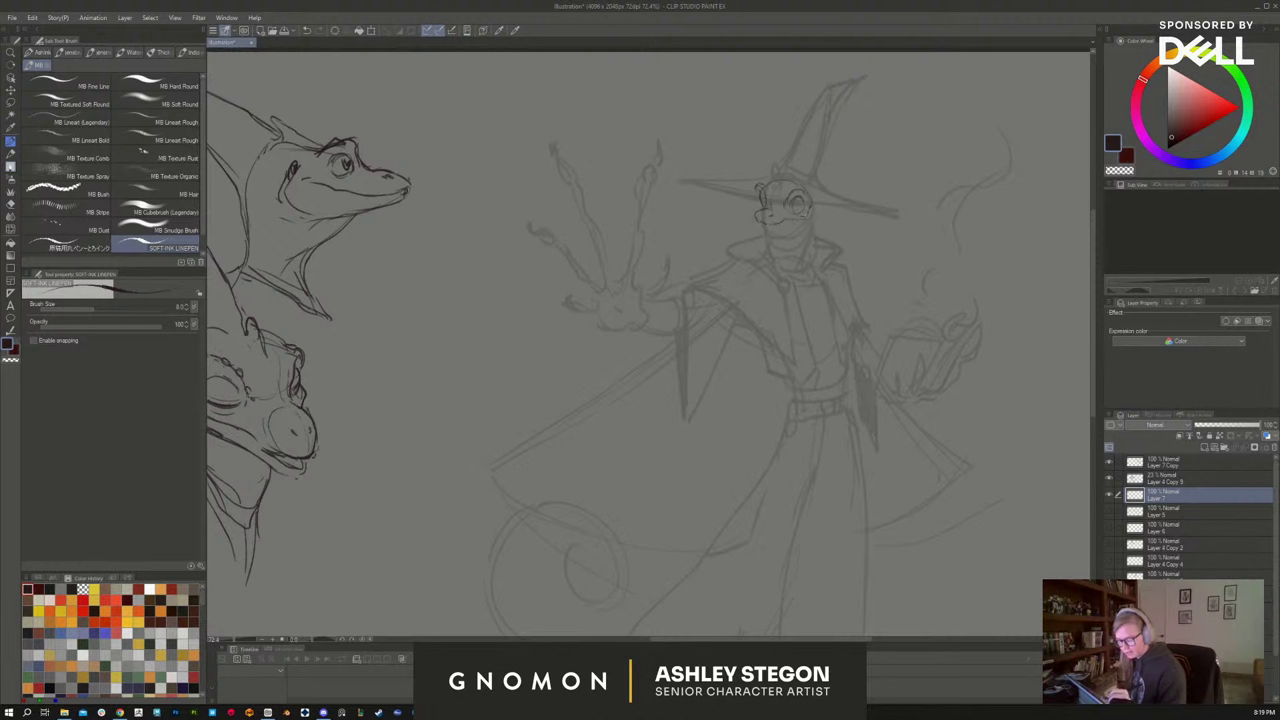
drag(784, 221, 808, 216)
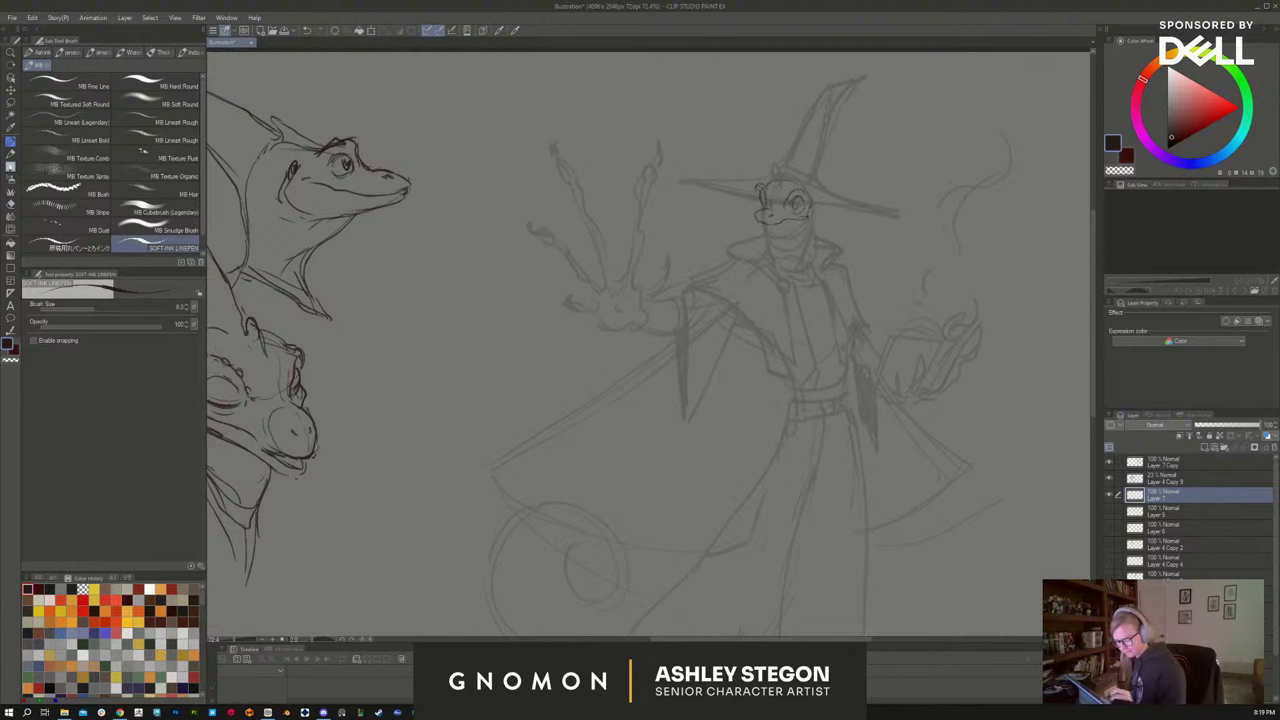
Erase the line-art face beneath the wizard's hat, leaving only the faint rough sketch
scroll(874, 386, down, 2)
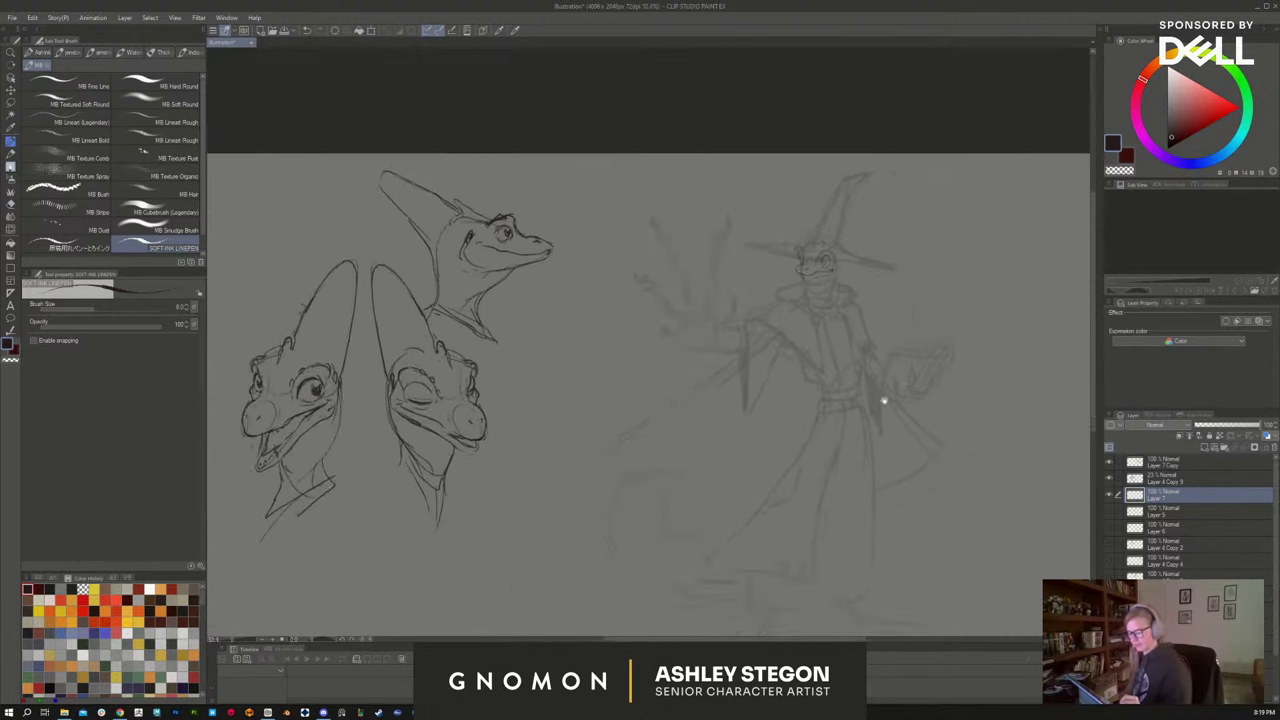
drag(883, 400, 953, 345)
scroll(952, 345, down, 2)
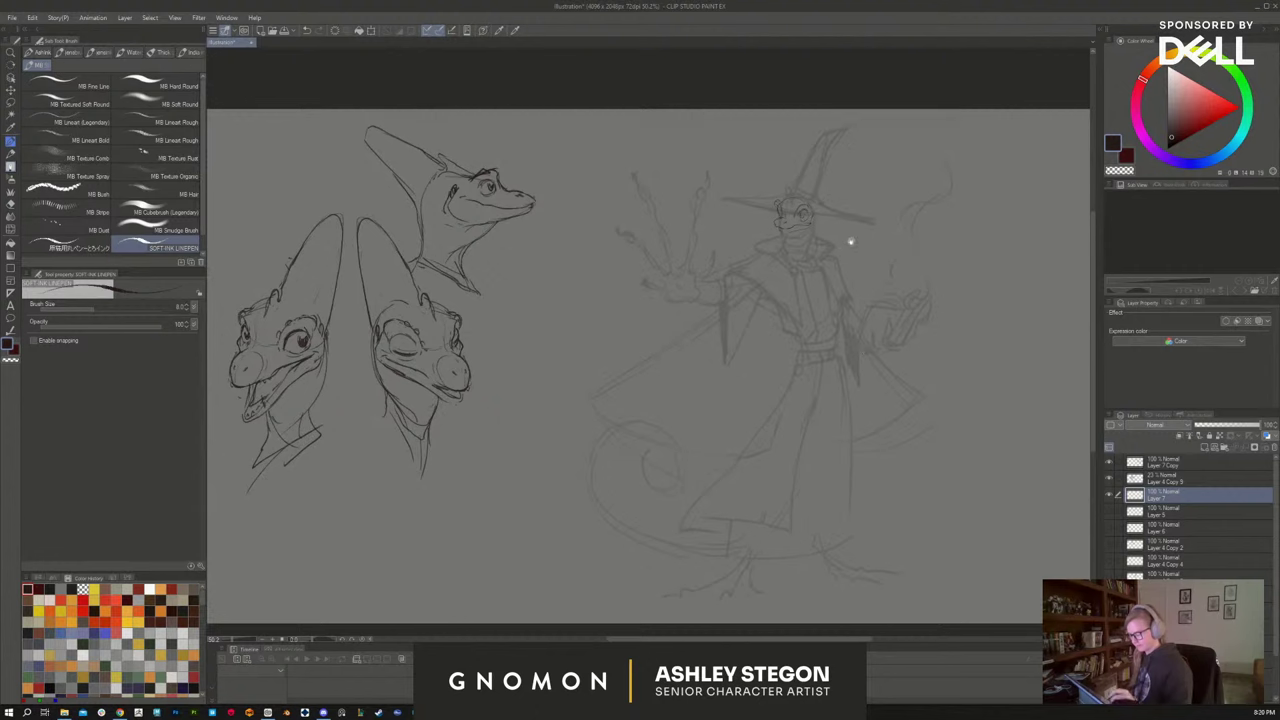
scroll(835, 246, up, 4)
scroll(845, 254, down, 1)
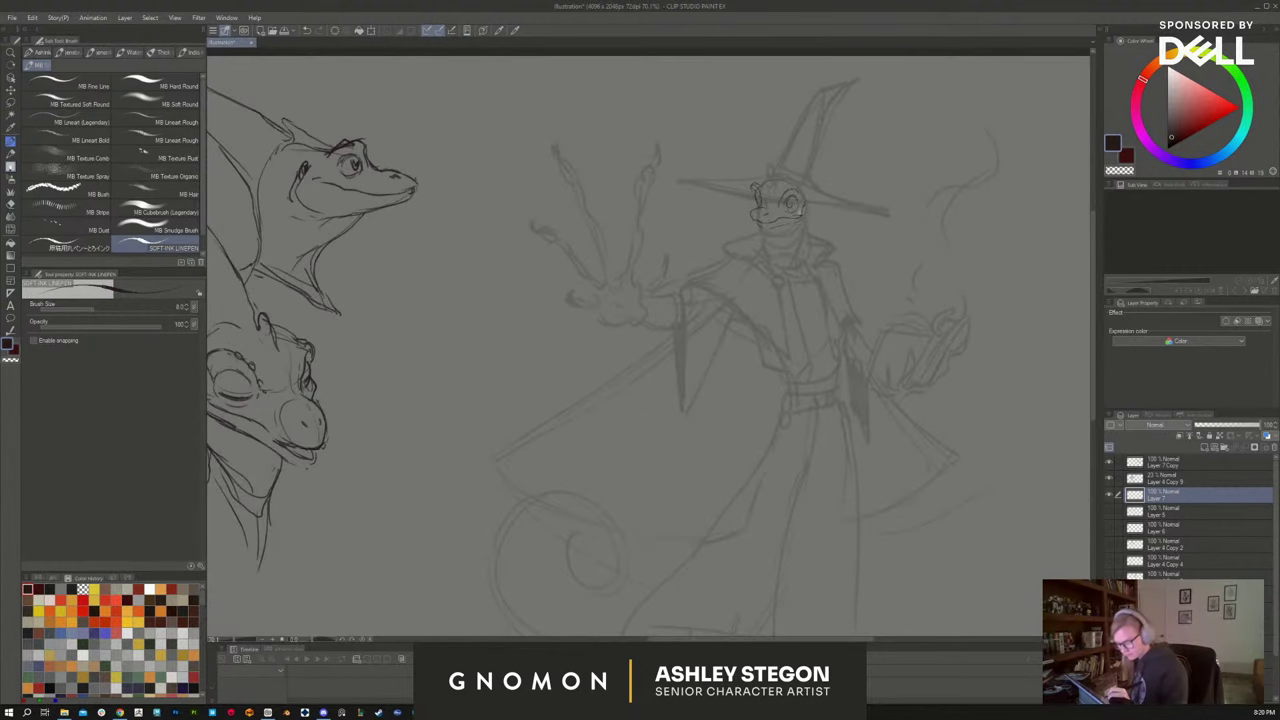
key(e)
mouse_move(782, 198)
mouse_down()
mouse_move(798, 196)
mouse_move(776, 196)
mouse_move(764, 224)
mouse_move(752, 196)
mouse_move(800, 193)
mouse_move(782, 208)
mouse_move(756, 186)
mouse_up()
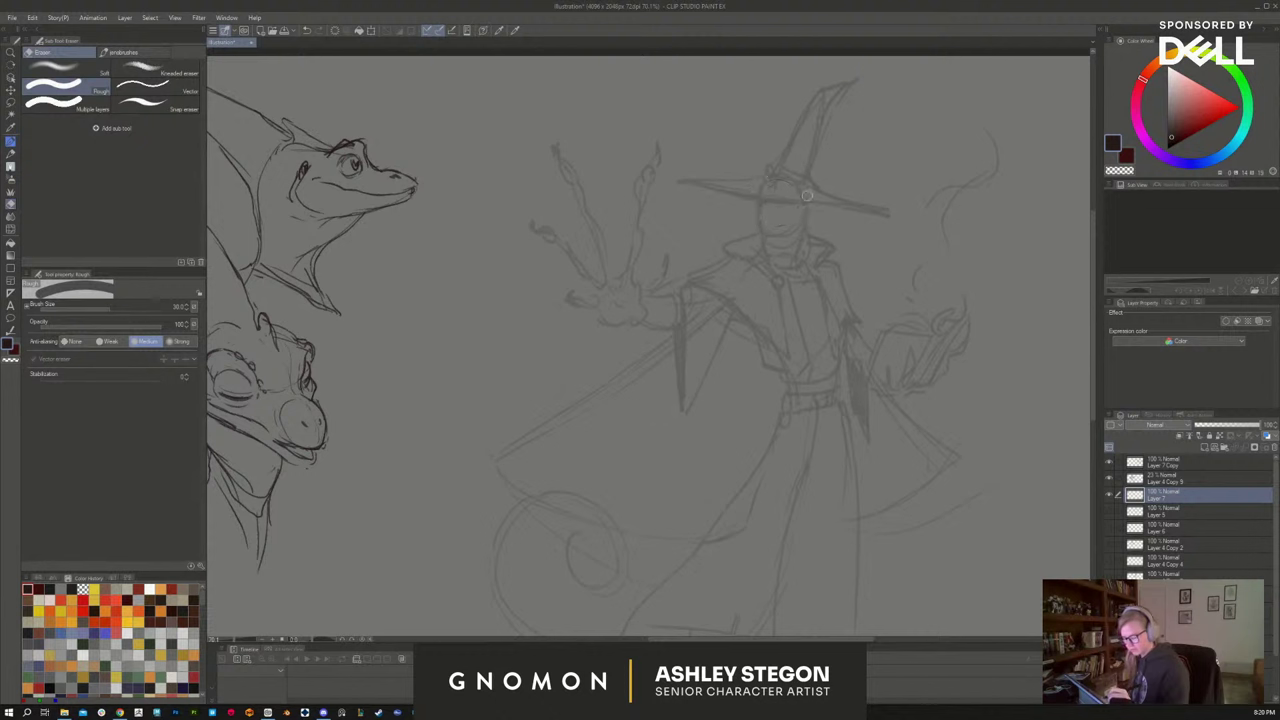
Redraw the lizard wizard's face with a new brow, eye and snout, erasing the stray snout lines
key(b)
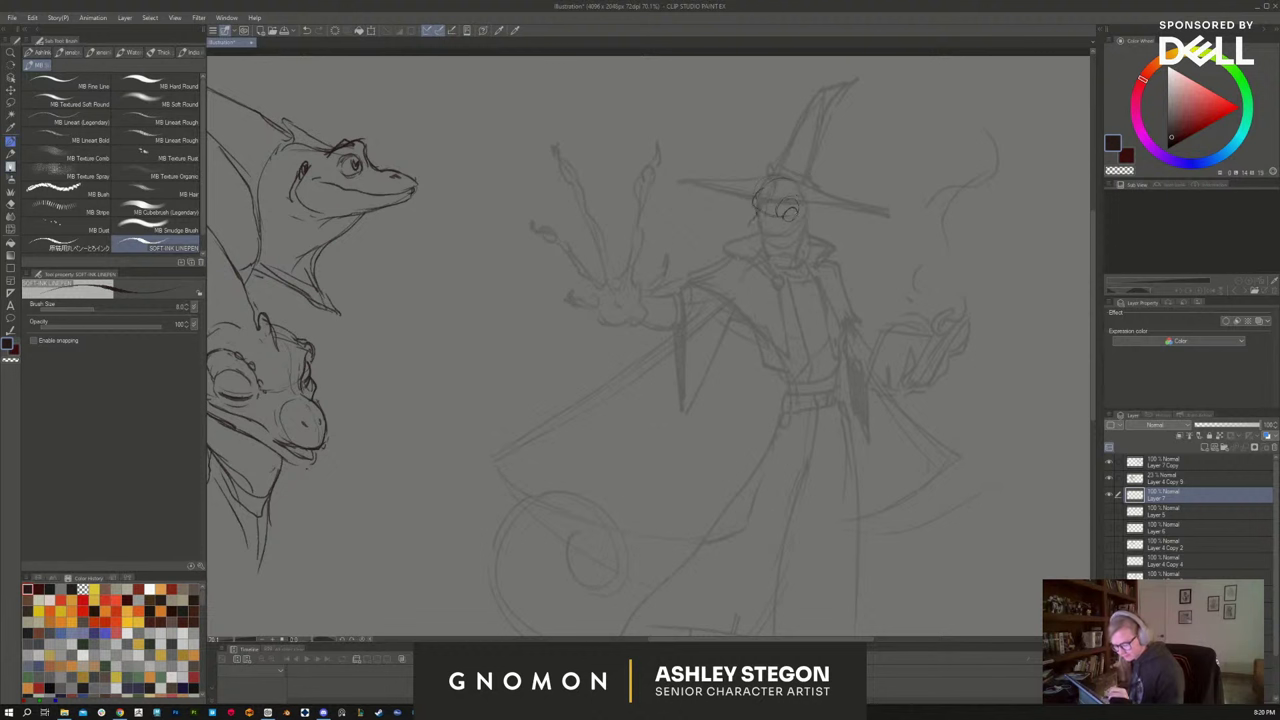
drag(753, 221, 756, 231)
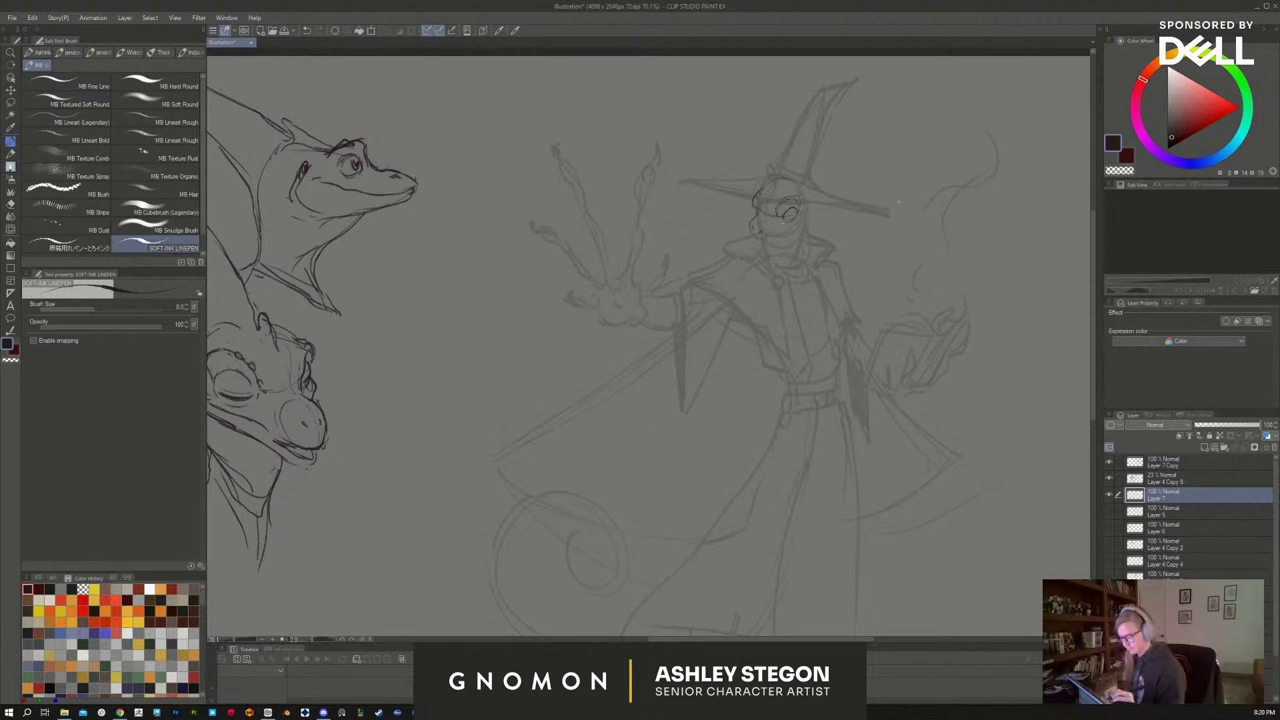
key(e)
drag(760, 236, 756, 226)
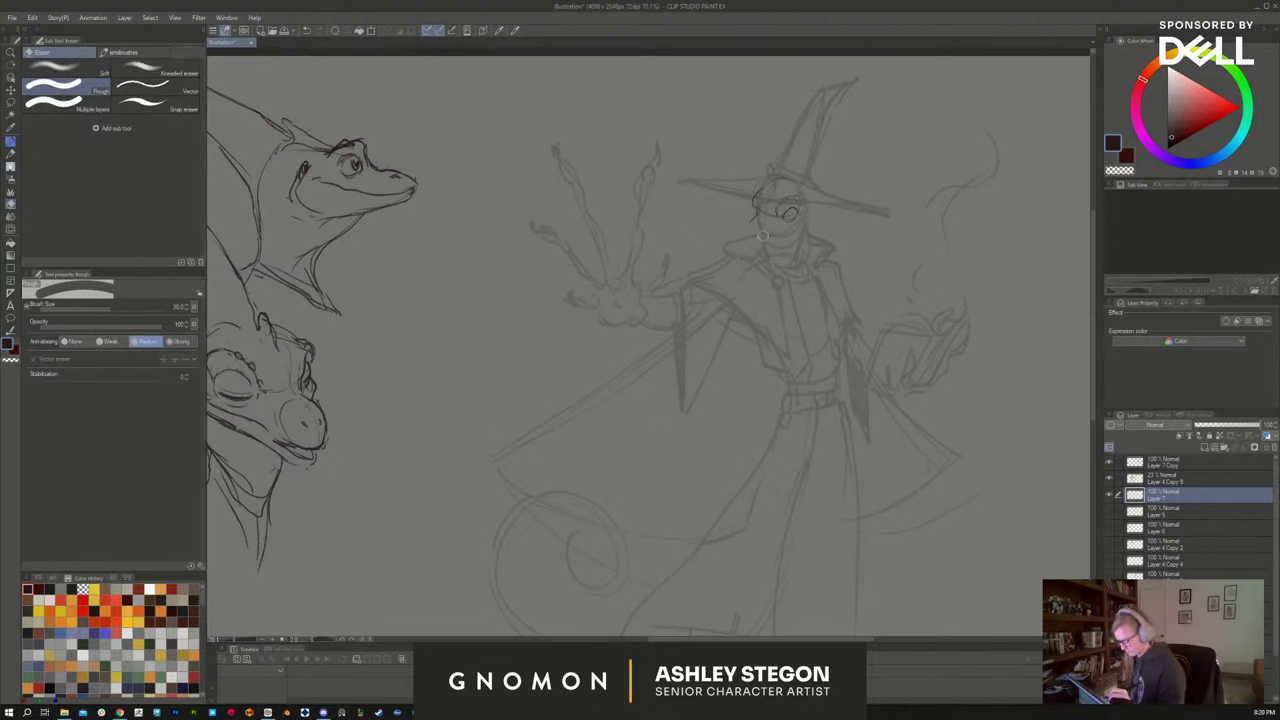
Sketch the tall head crest, jaw, neck and shoulder, and outline both sides of the torso down to the waist
key(b)
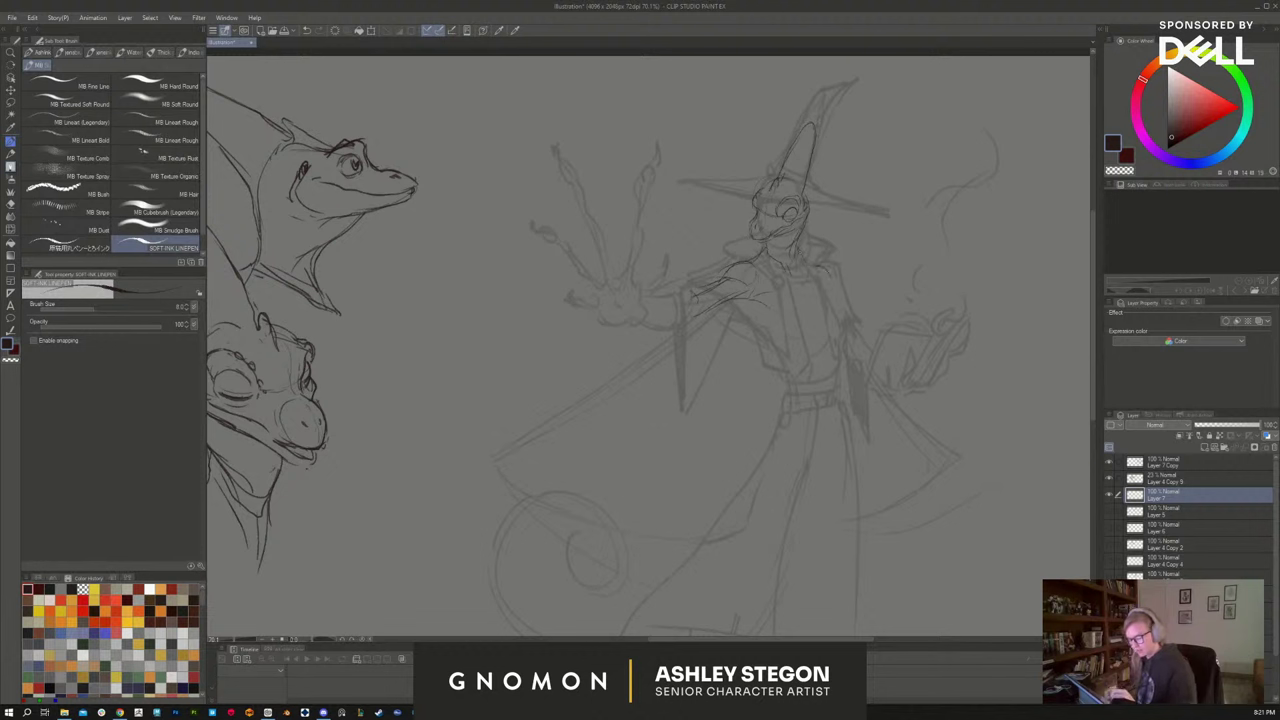
drag(821, 282, 823, 296)
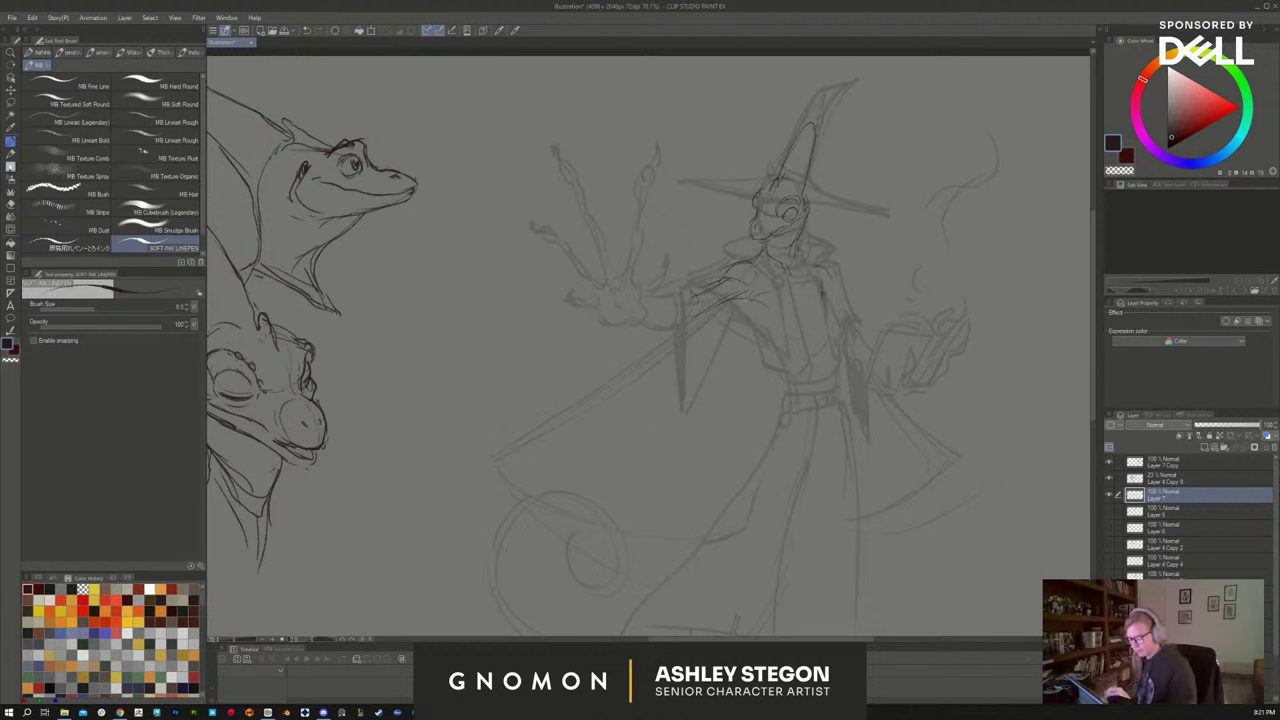
drag(822, 280, 830, 402)
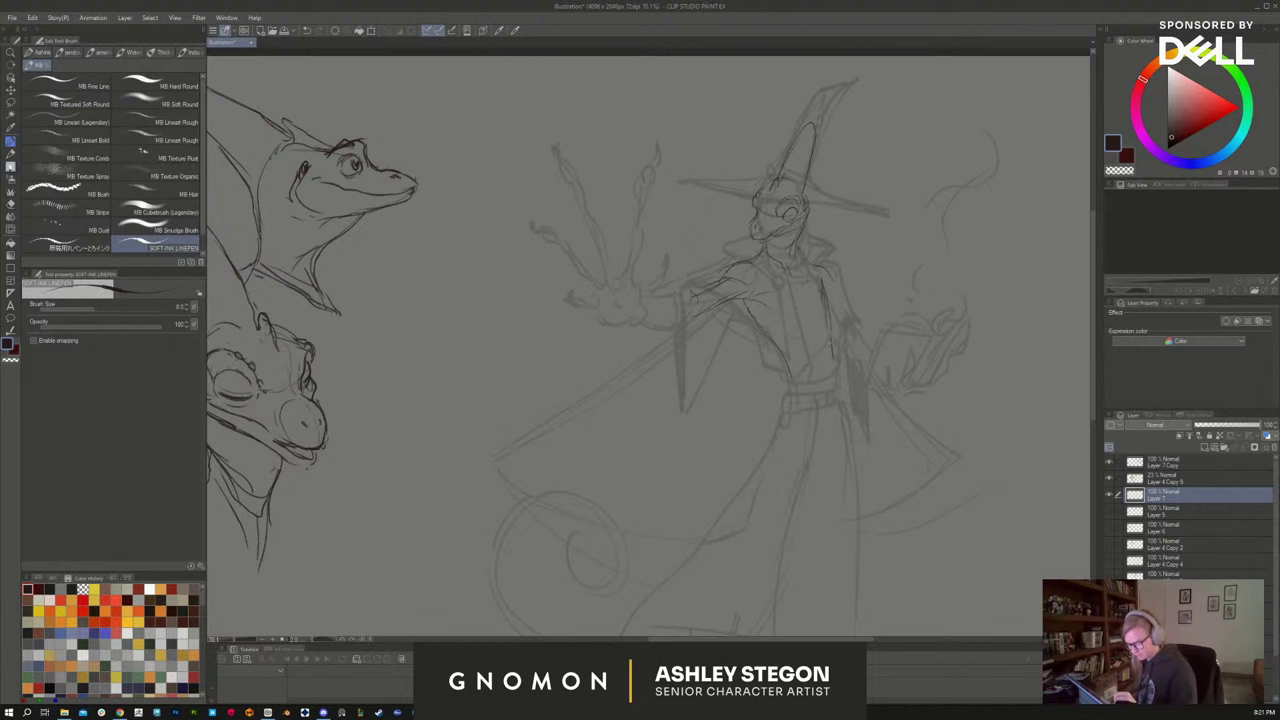
drag(787, 366, 800, 405)
Move Layer 7 above Layer 4 Copy 9 in the layer stack
drag(955, 501, 875, 461)
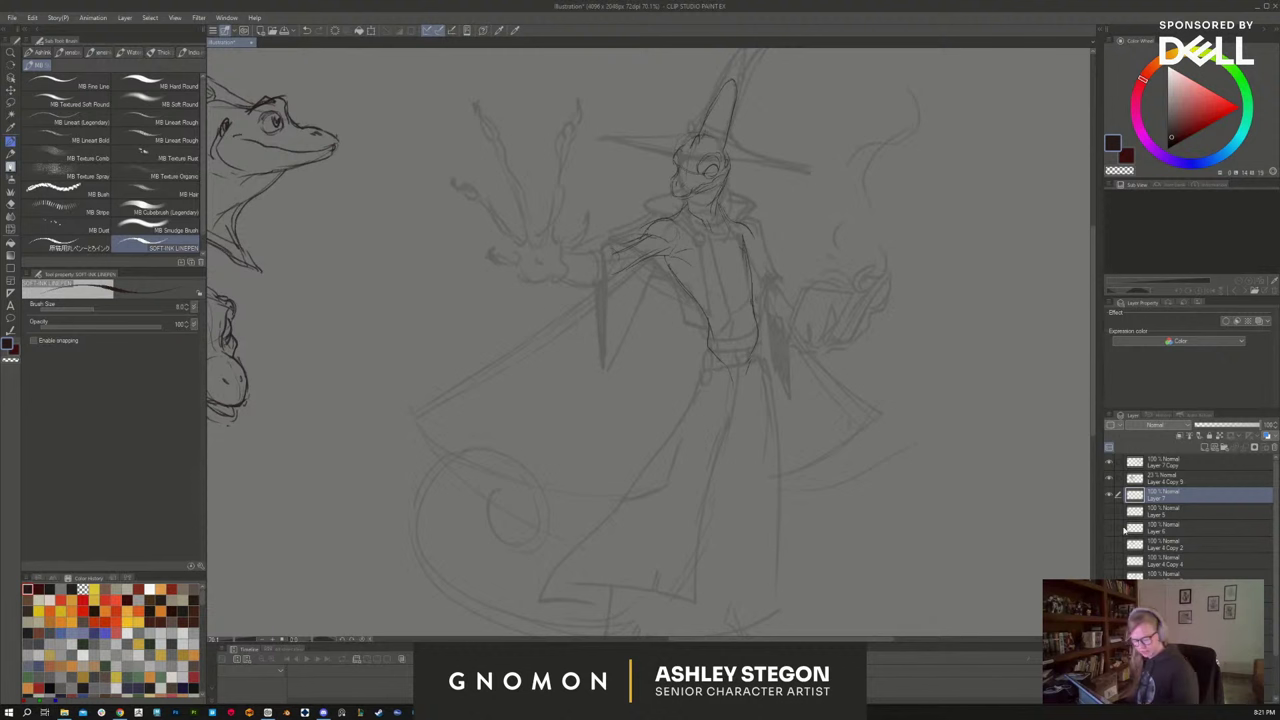
click(1109, 478)
click(1109, 478)
drag(1172, 492, 1181, 476)
Lower the opacity of Layer 4 Copy 9 to 12% and make Layer 7 the active layer again
click(1169, 499)
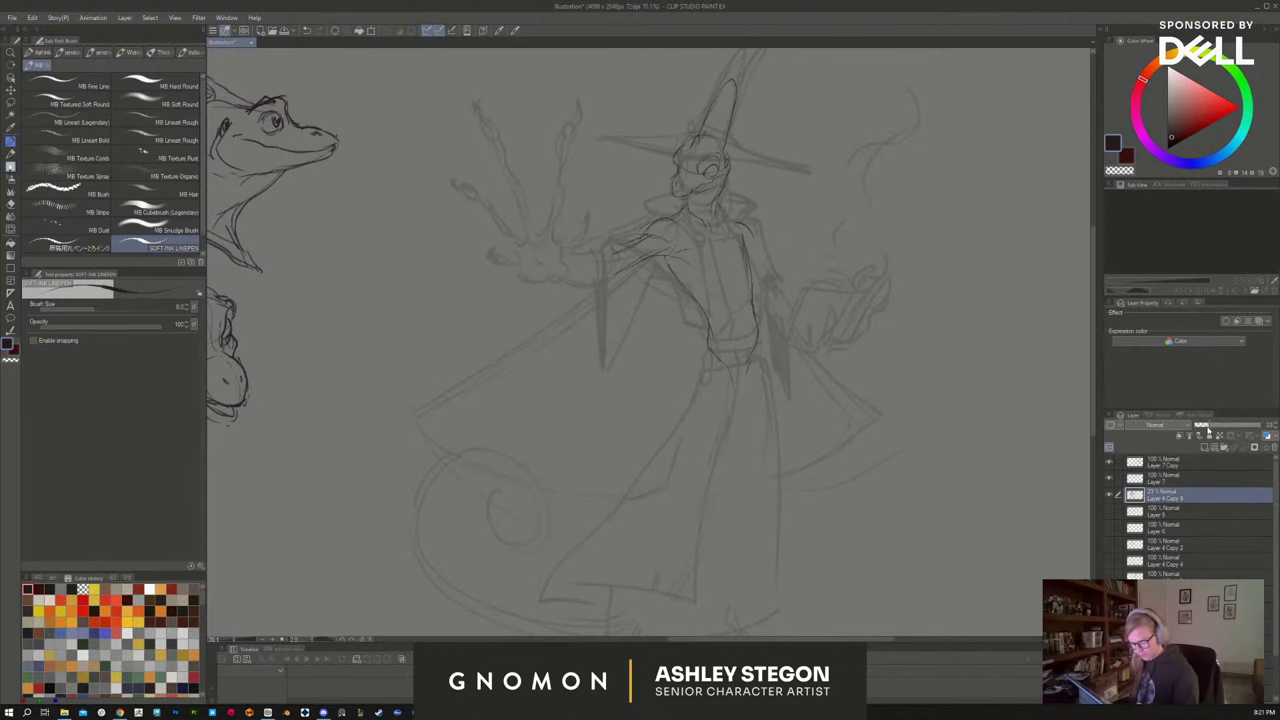
drag(1209, 428, 1202, 427)
click(1170, 479)
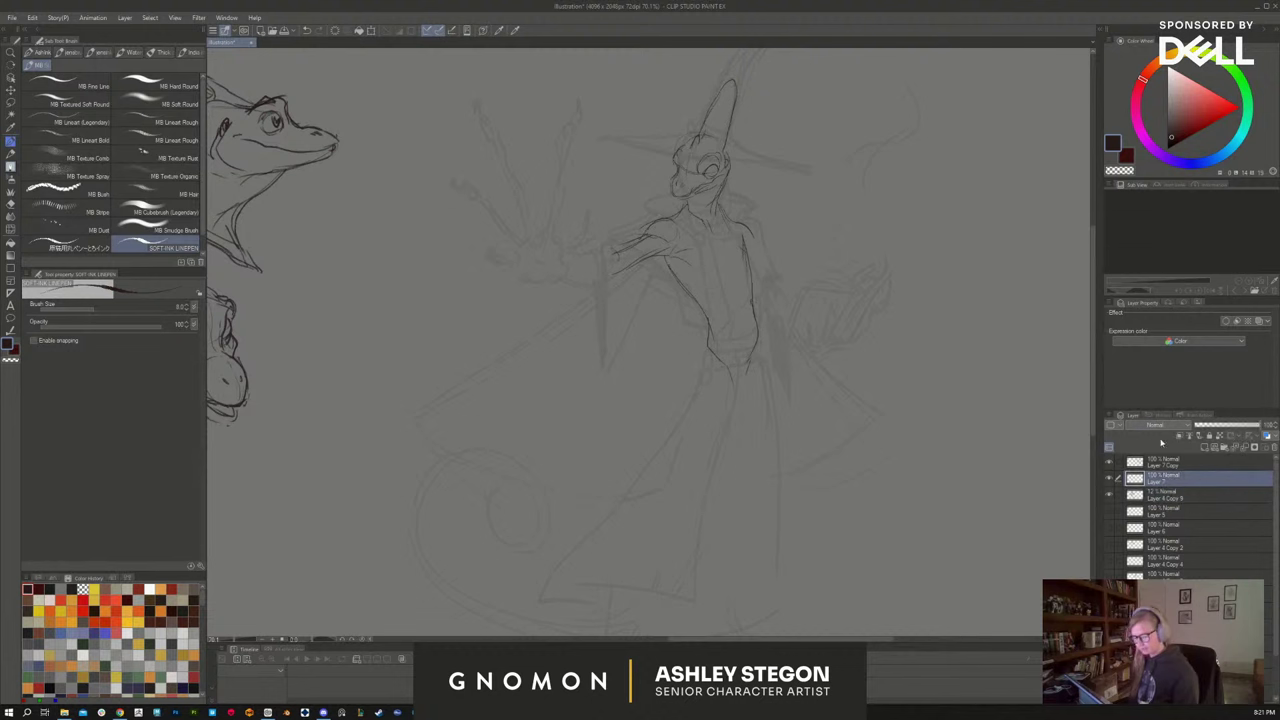
Draw the forearm, wrist and rounded palm of the outstretched arm over the faint rough
drag(770, 437, 773, 399)
scroll(775, 404, down, 2)
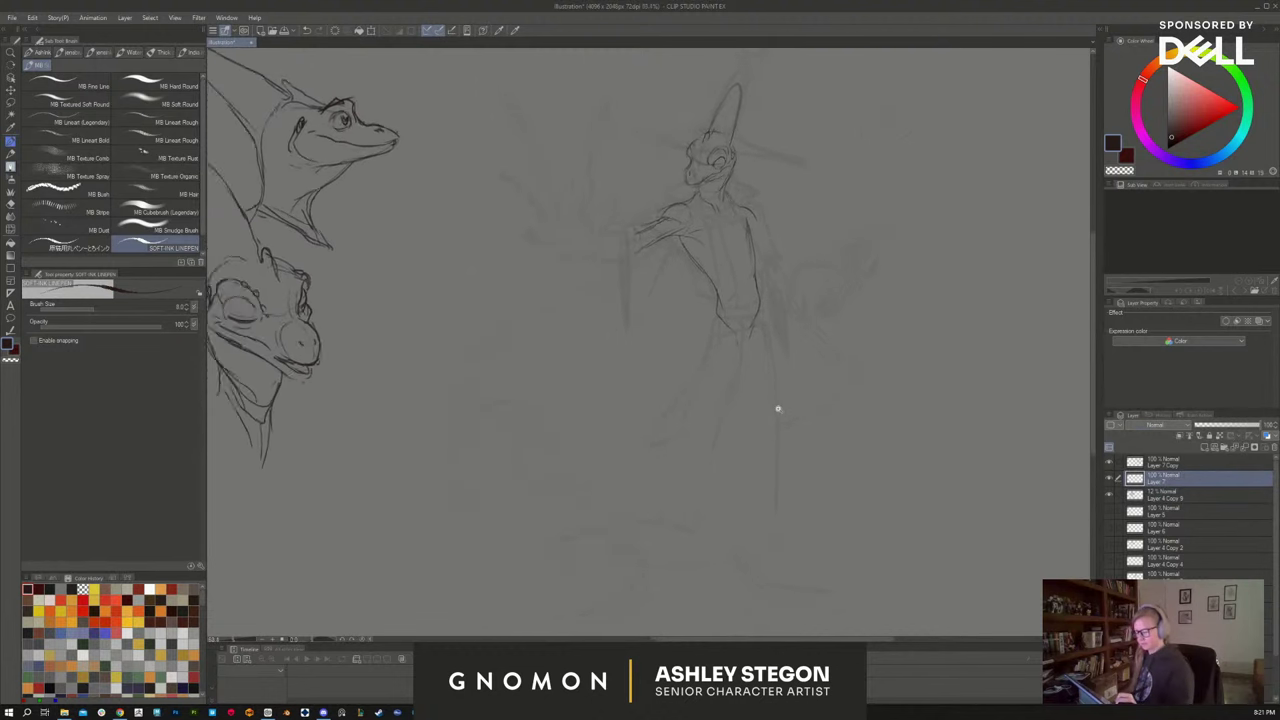
scroll(778, 401, up, 1)
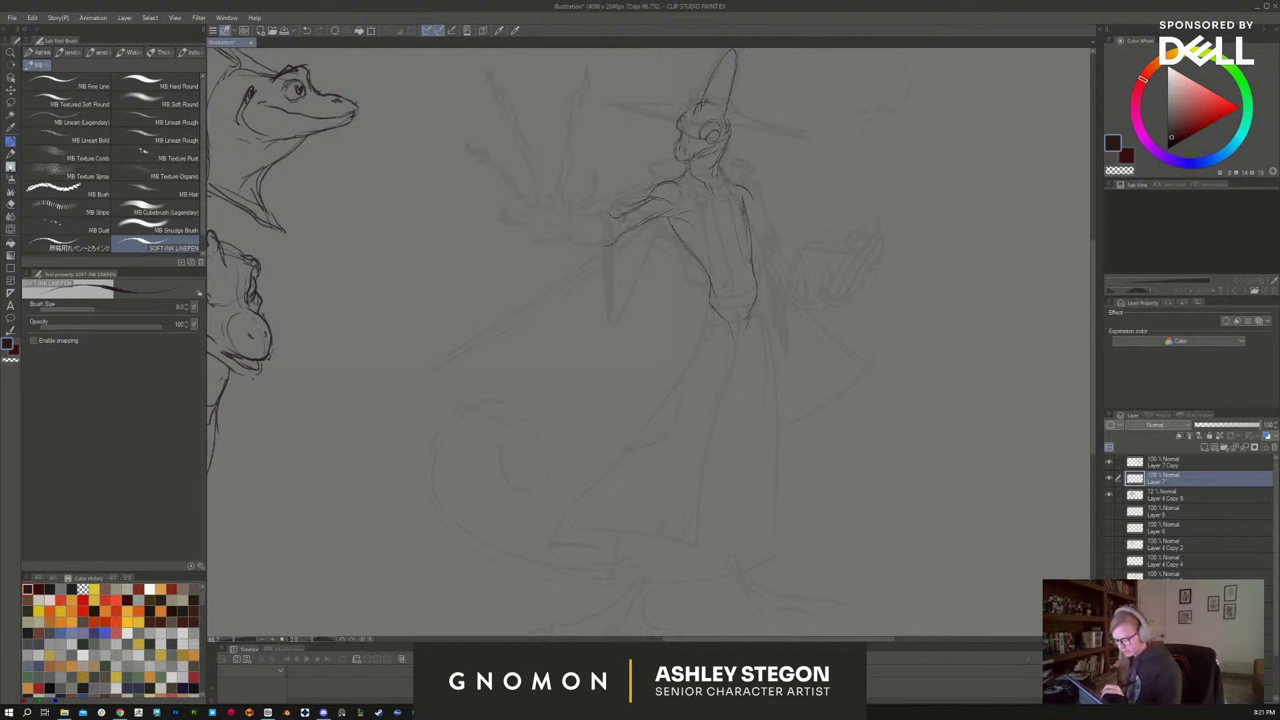
mouse_move(614, 217)
mouse_down()
mouse_move(600, 252)
mouse_move(558, 238)
mouse_up()
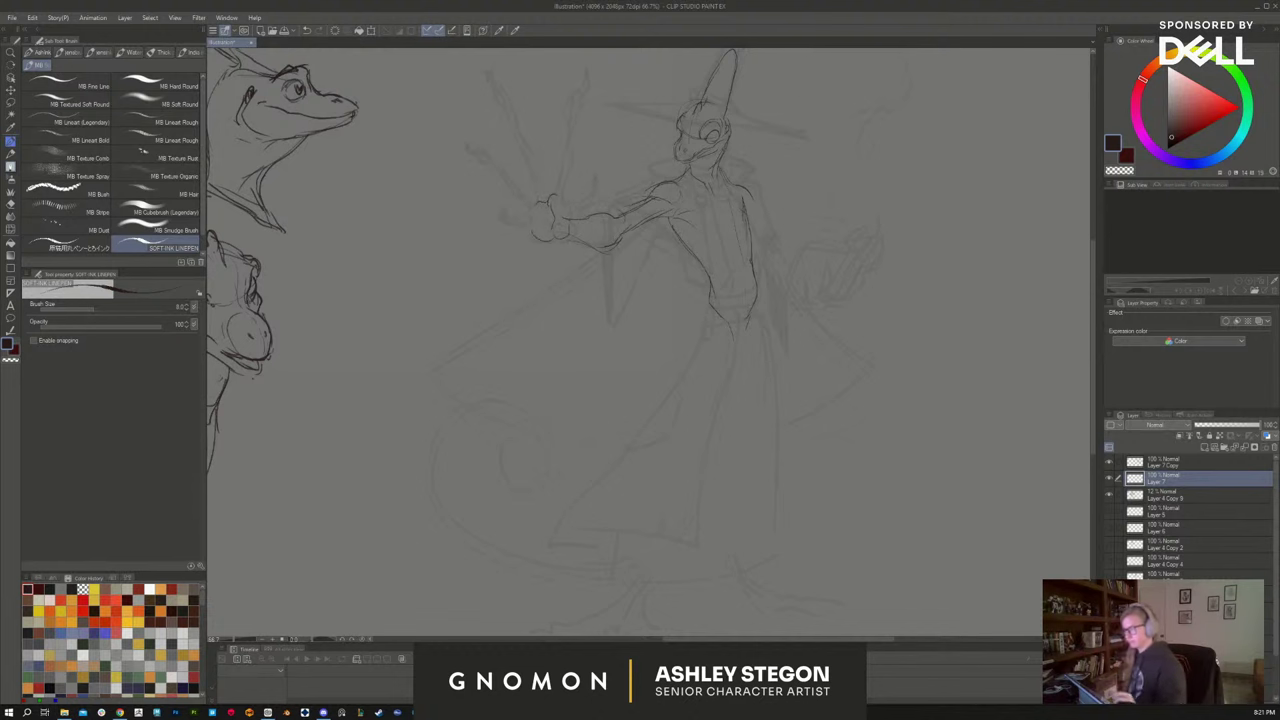
Sketch the book-holding arm from the shoulder to the wrist and refine the neck lines
scroll(628, 266, up, 1)
mouse_move(658, 224)
mouse_down()
mouse_move(740, 309)
mouse_move(758, 256)
mouse_up()
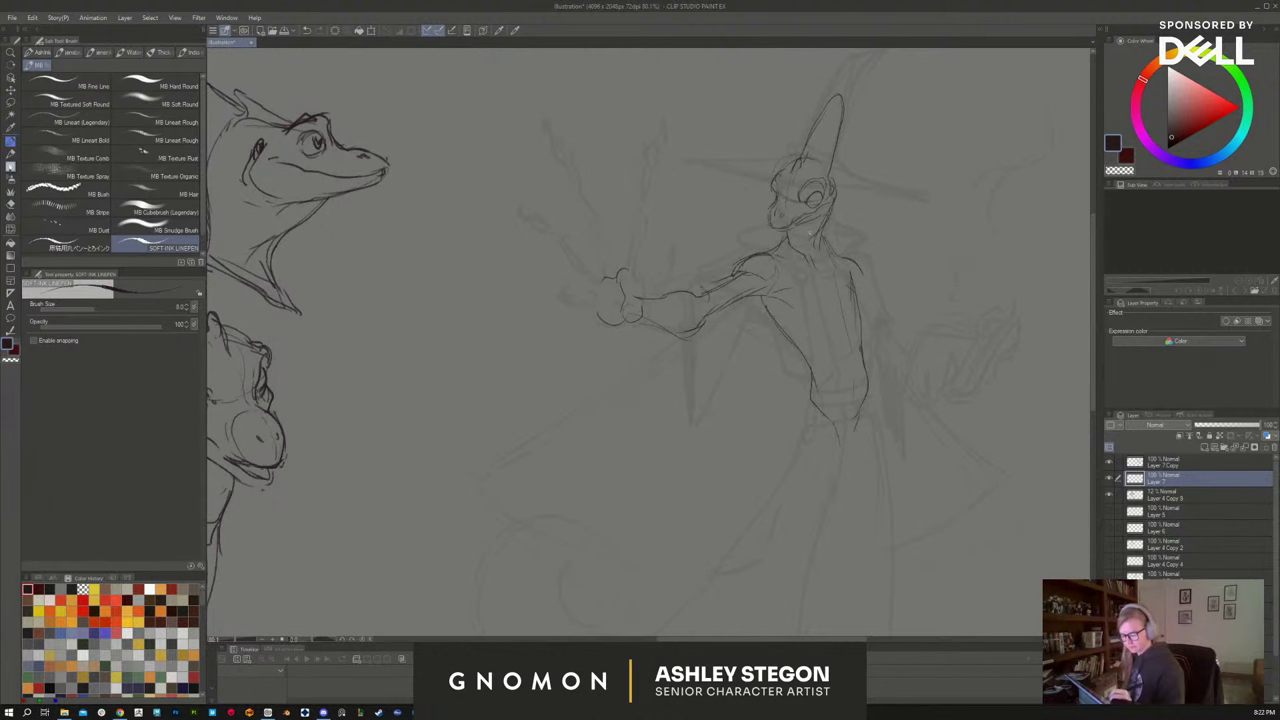
mouse_move(924, 319)
mouse_down()
mouse_move(911, 340)
mouse_move(751, 334)
mouse_move(745, 314)
mouse_move(702, 333)
mouse_move(721, 340)
mouse_move(701, 359)
mouse_up()
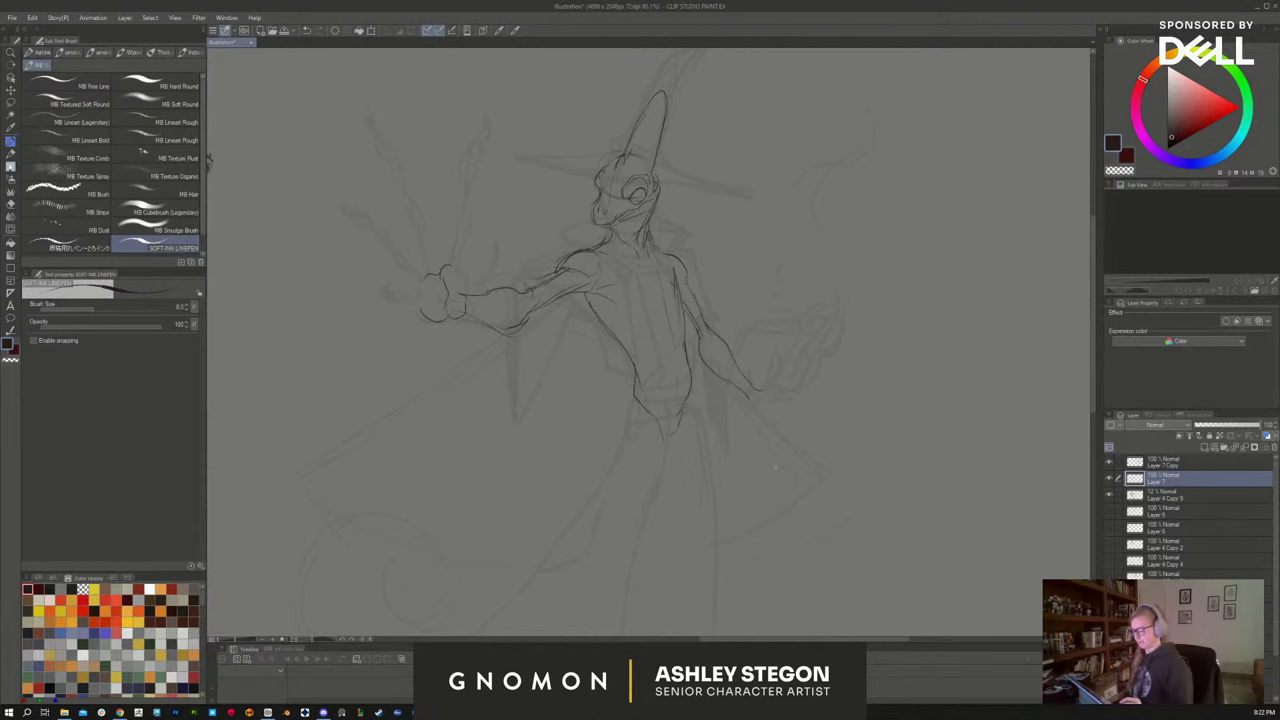
Draw the long straight outer edges of the cape on both sides, running from beneath the arms to the cape corners
drag(803, 492, 898, 389)
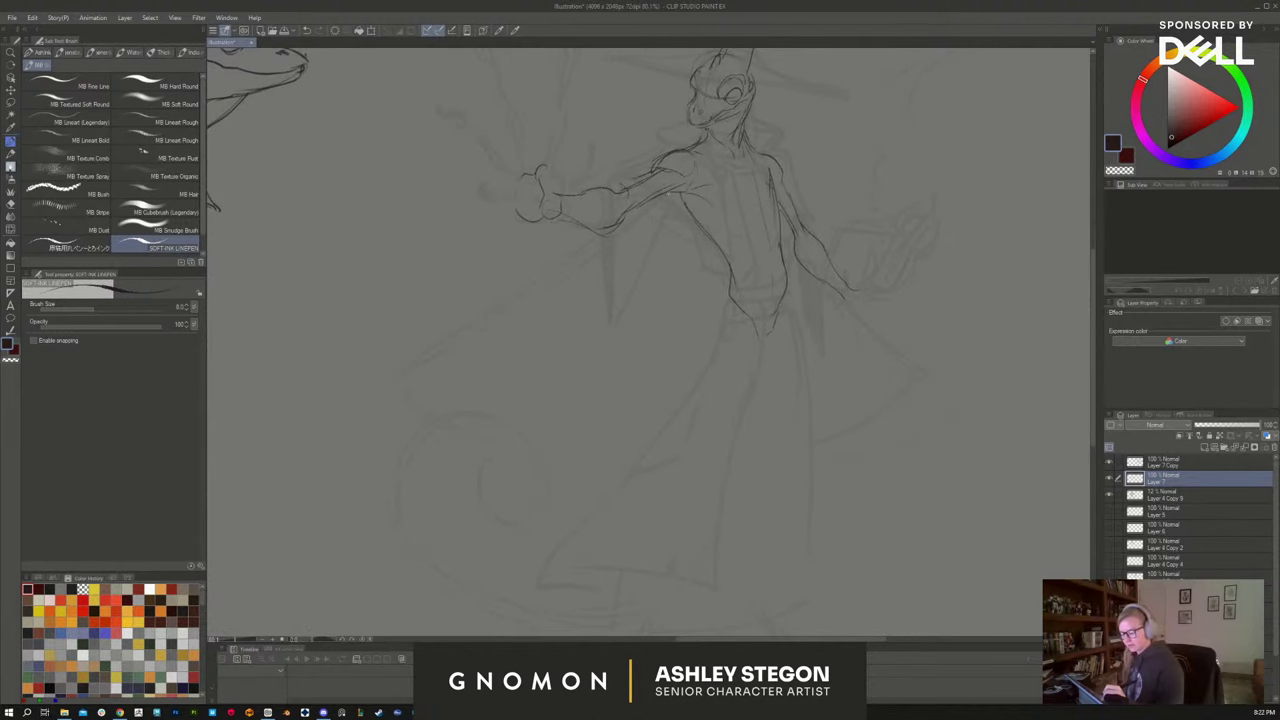
drag(675, 199, 632, 232)
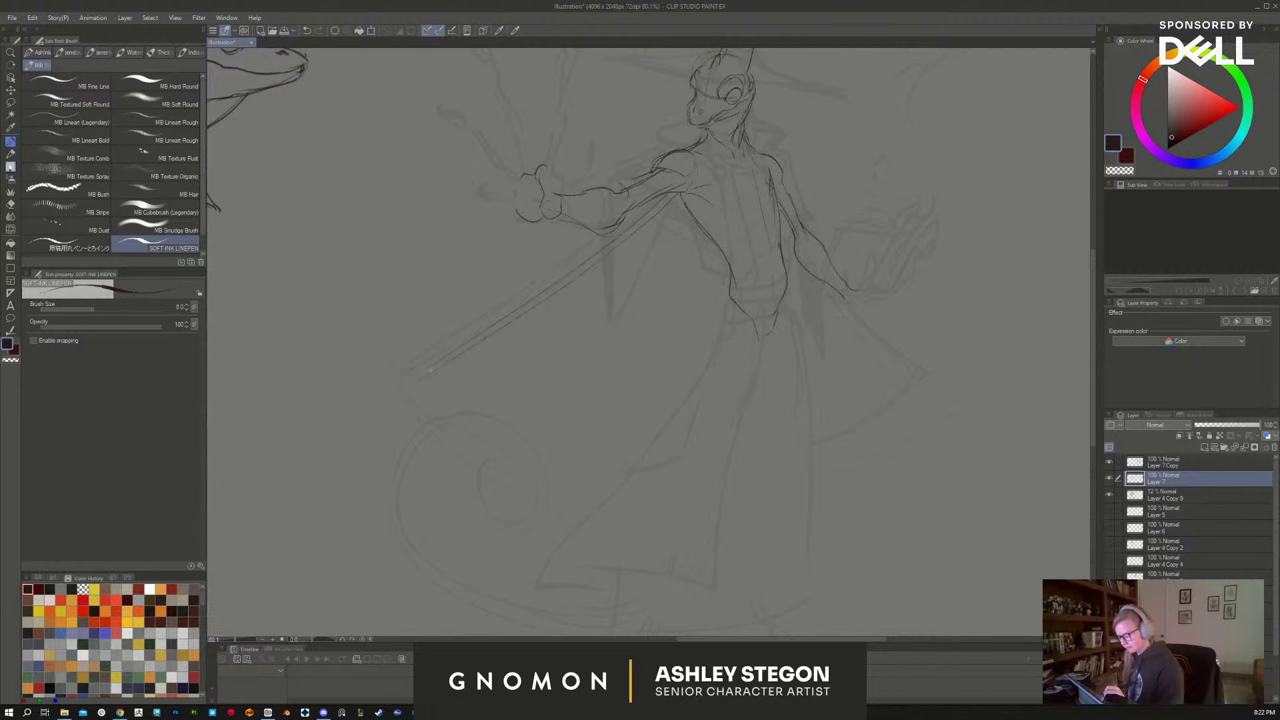
drag(432, 367, 395, 397)
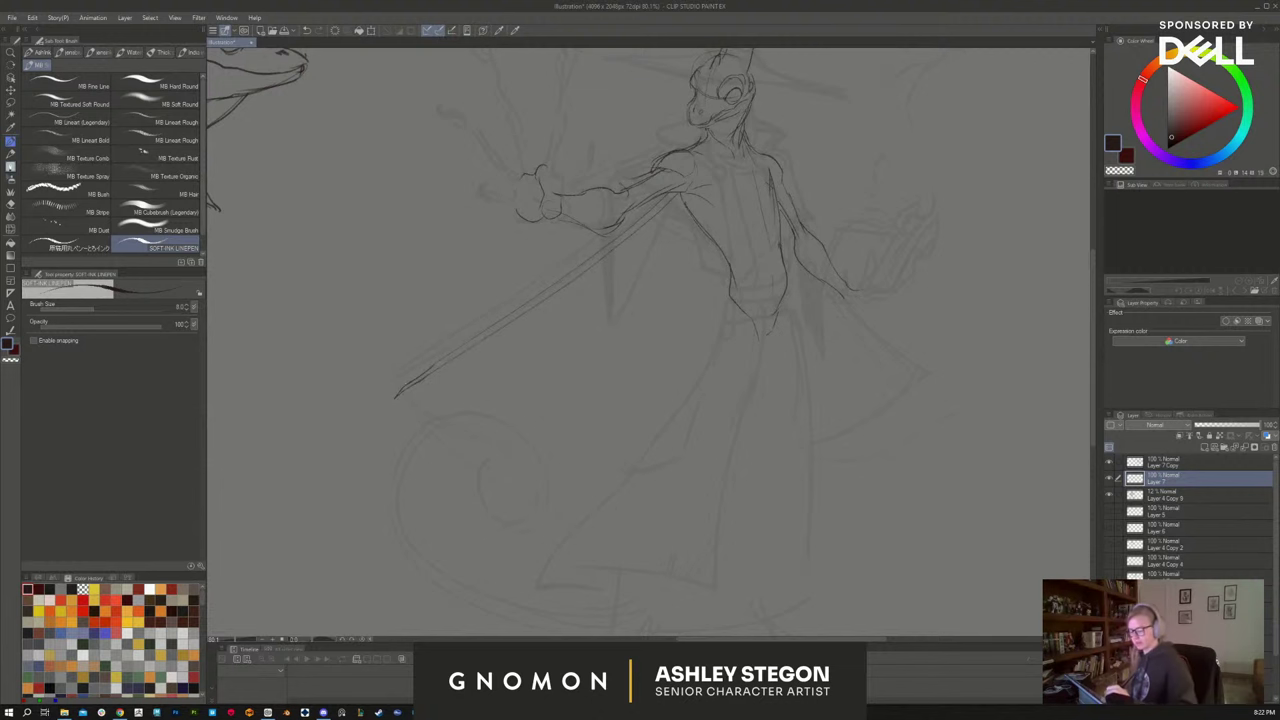
drag(828, 282, 873, 337)
drag(822, 284, 916, 391)
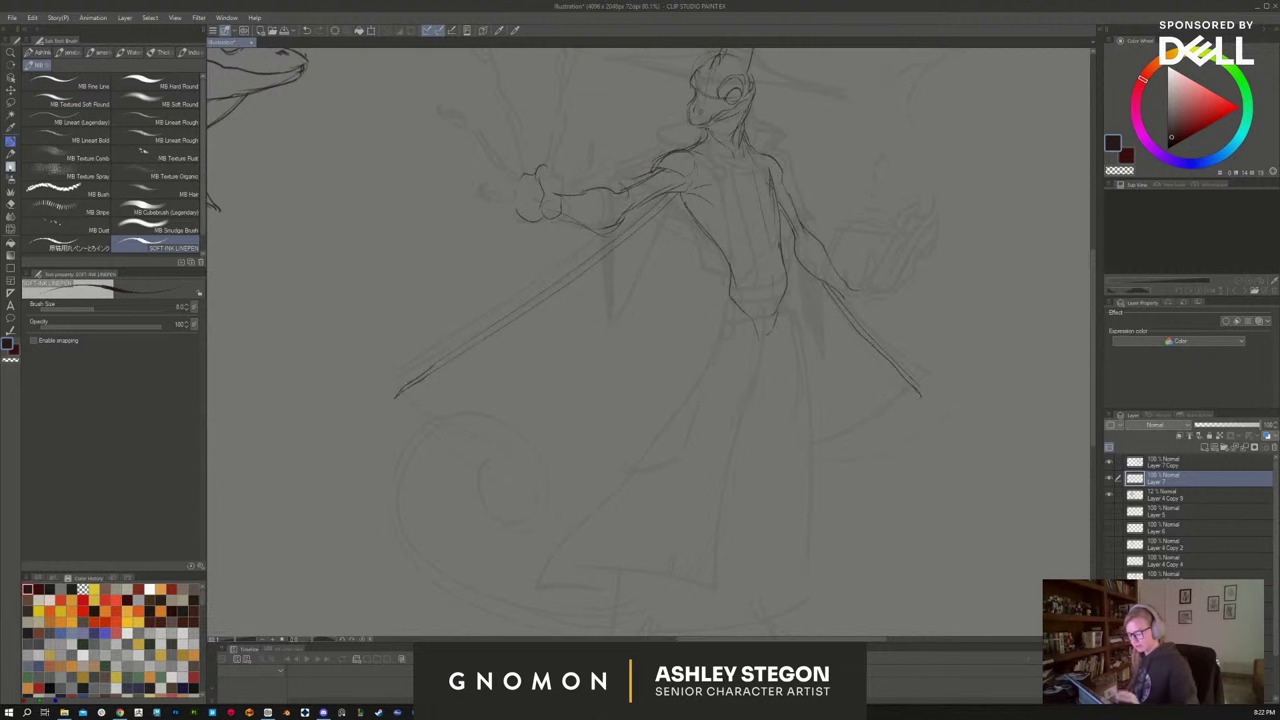
Draw the cape's curved hem on both sides and add light fold lines fanning out beneath the outstretched arm
drag(969, 433, 958, 449)
drag(906, 410, 821, 462)
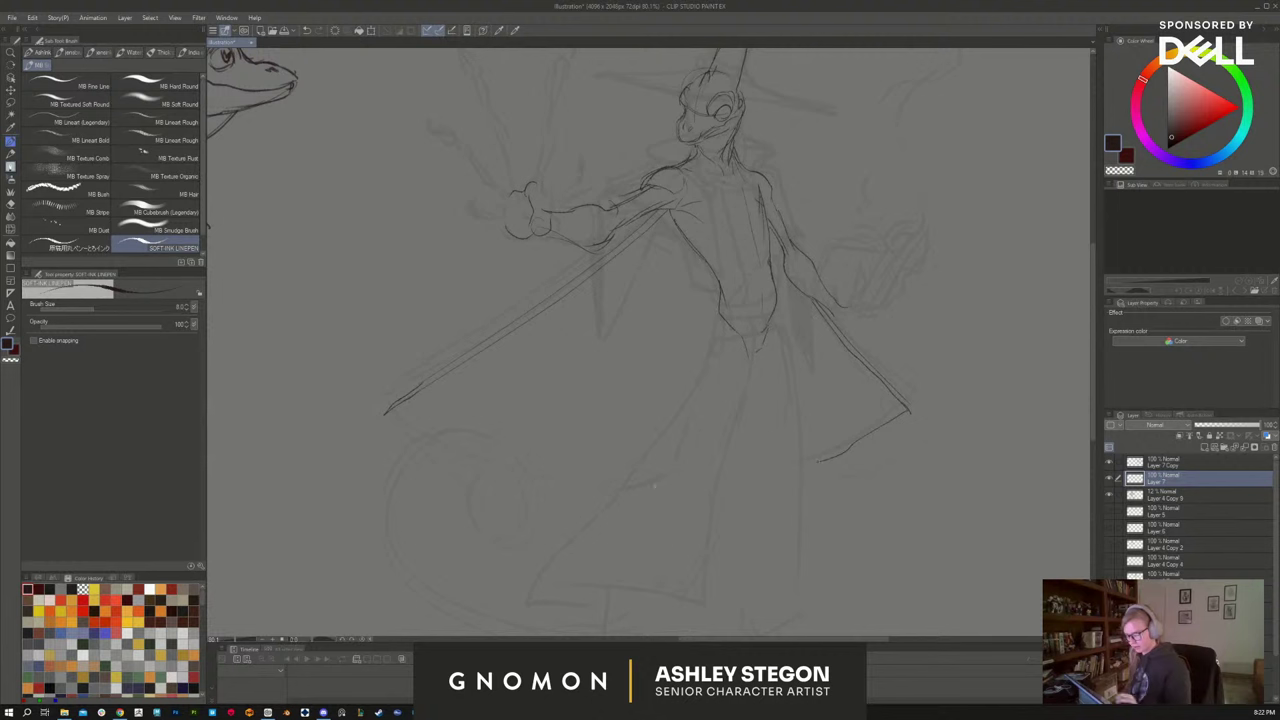
mouse_move(387, 412)
mouse_down()
mouse_move(505, 482)
mouse_move(610, 500)
mouse_up()
drag(802, 466, 900, 422)
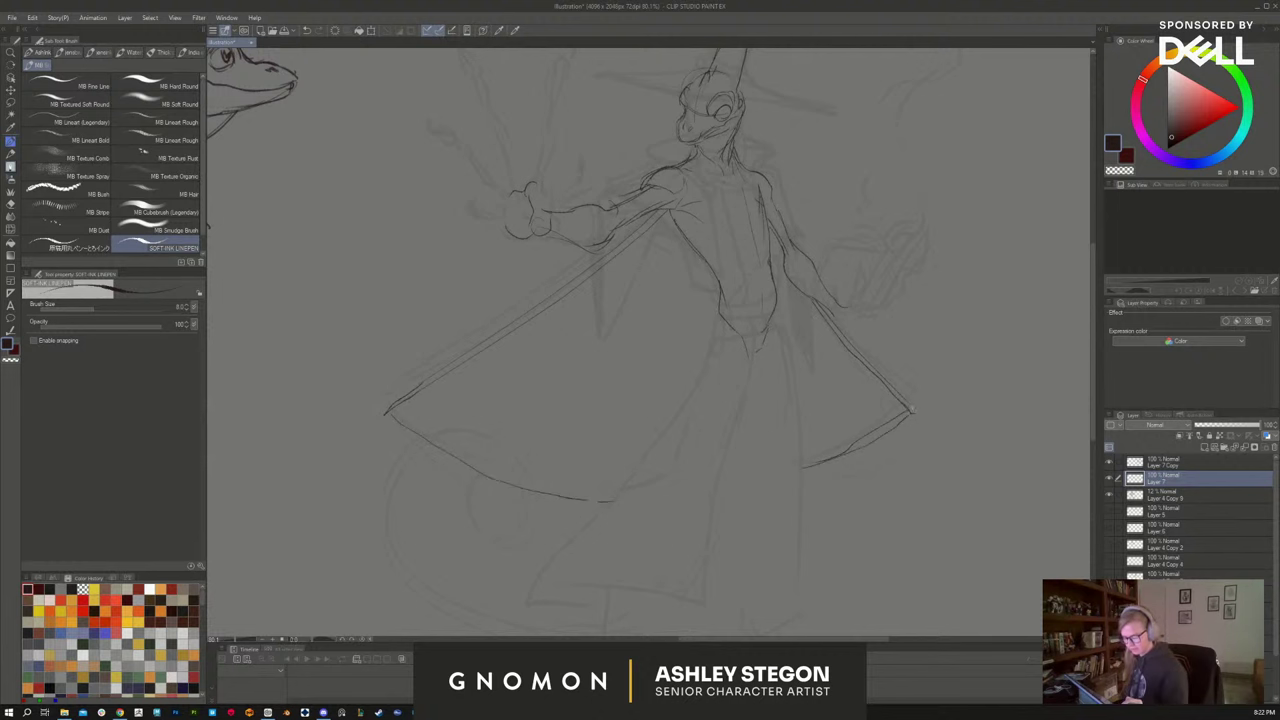
drag(971, 480, 935, 492)
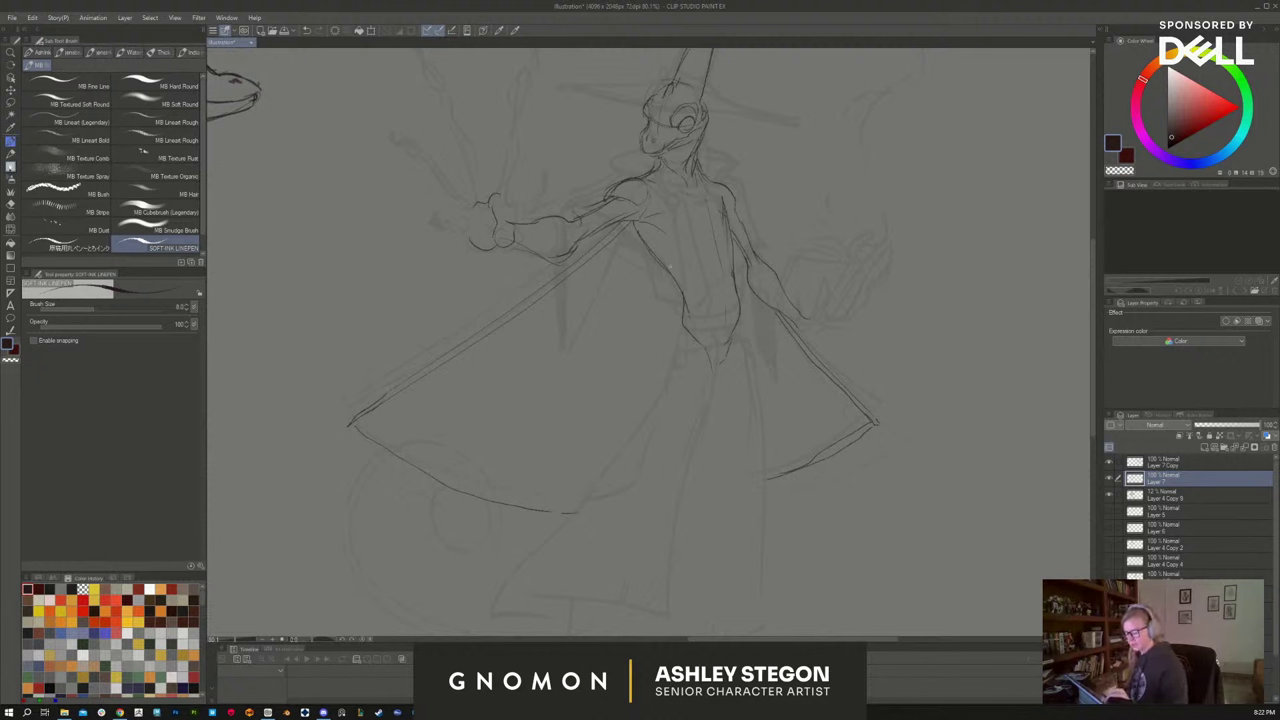
key(ctrl+y)
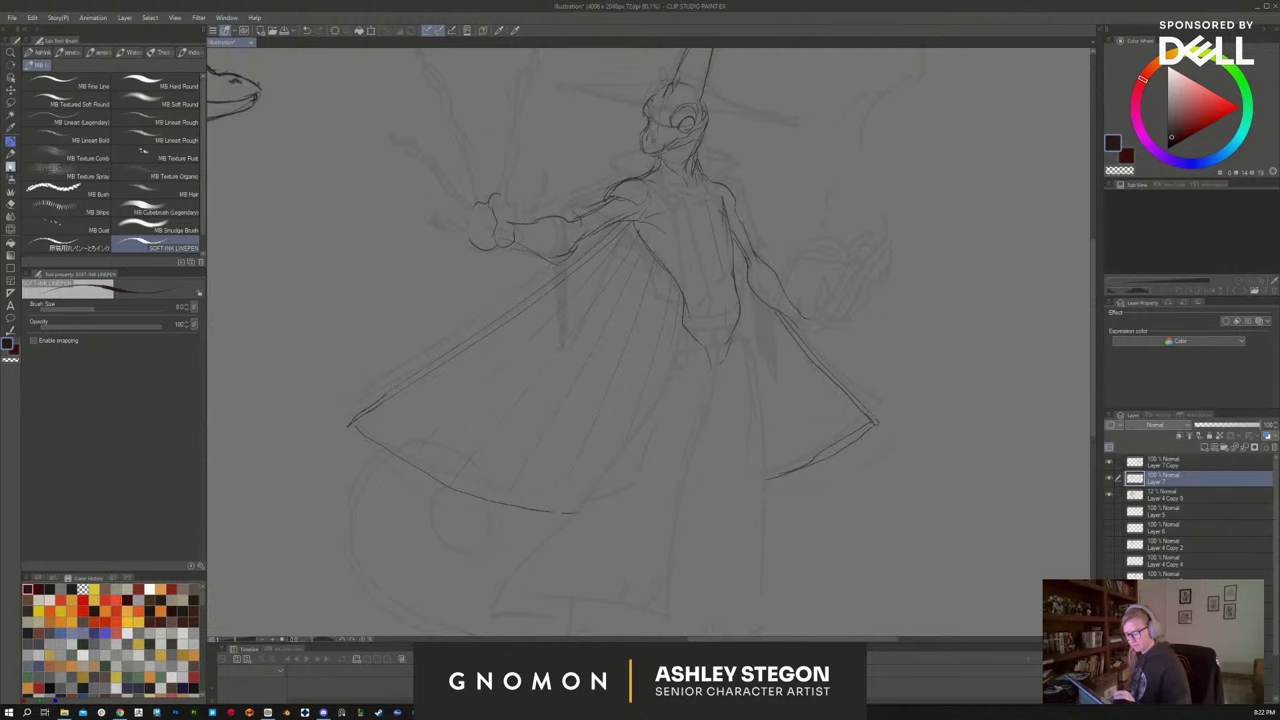
Outline the thigh of the leg on the outstretched-arm side from the hip down to a rounded knee
drag(916, 471, 906, 399)
drag(675, 255, 665, 272)
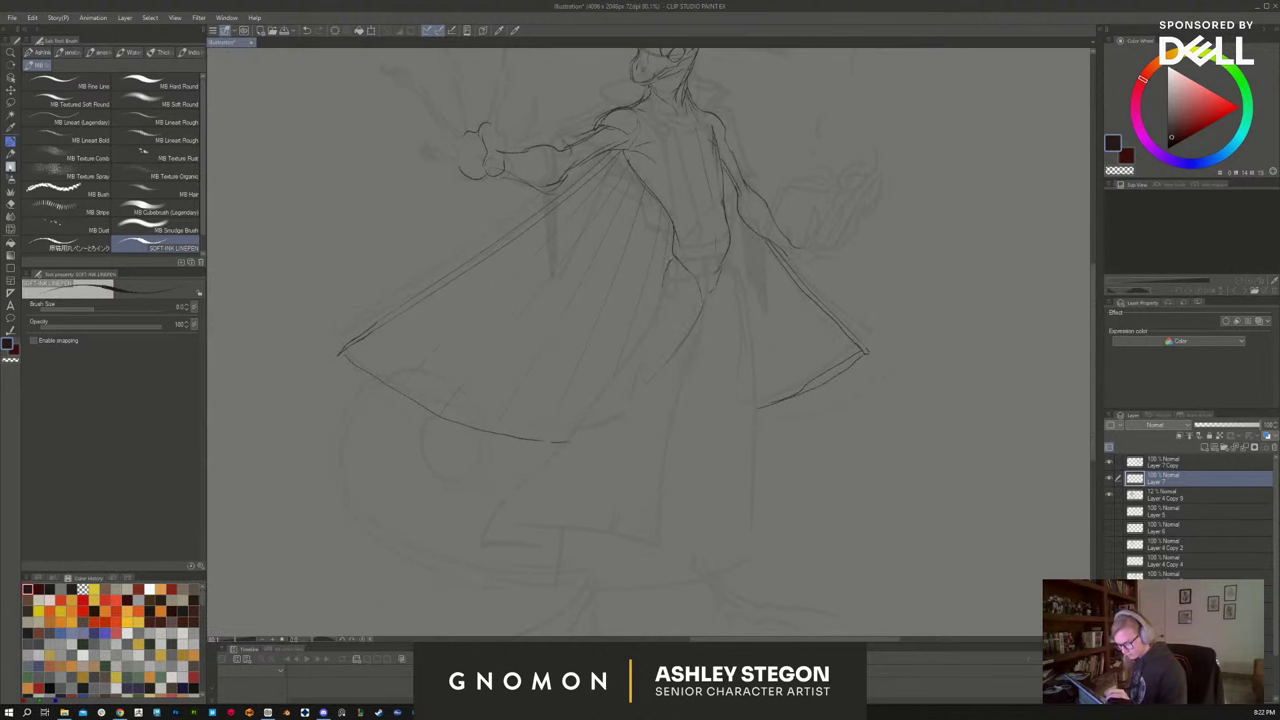
mouse_move(640, 405)
mouse_down()
mouse_move(676, 319)
mouse_move(666, 312)
mouse_move(686, 309)
mouse_up()
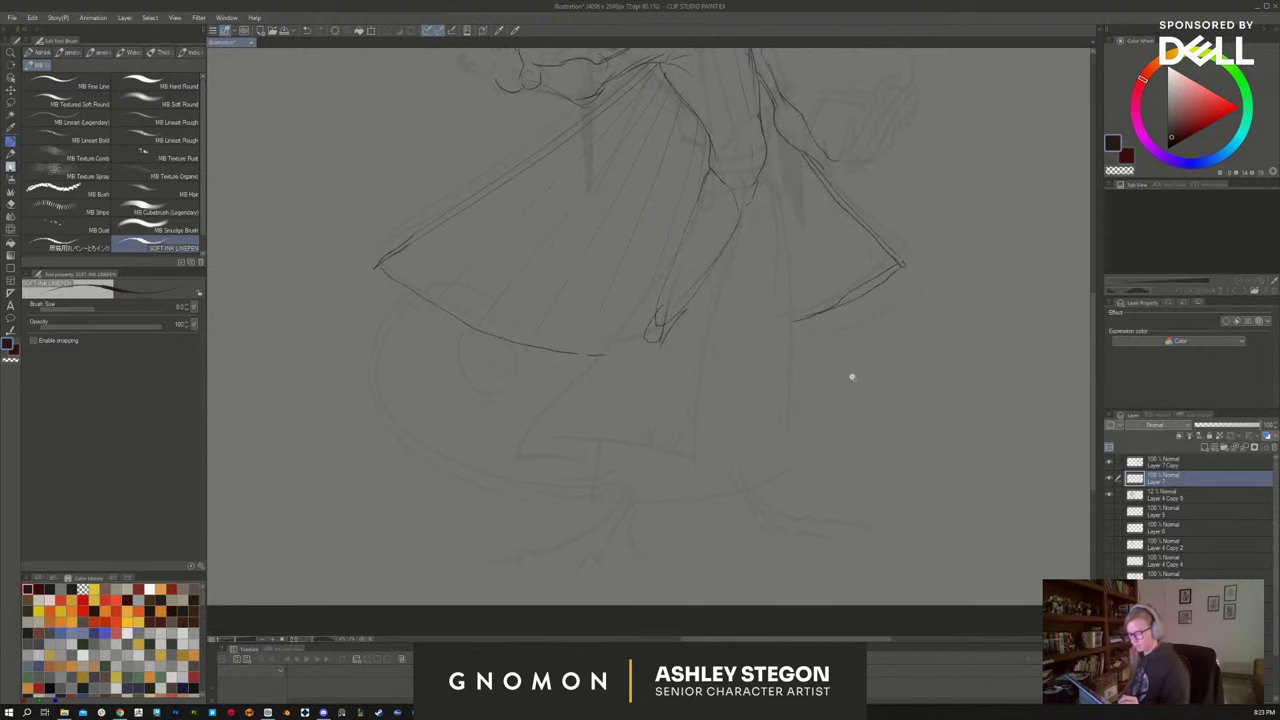
Draw the lower leg below the finished knee, outlining the shin and calf down to the ankle
scroll(851, 376, down, 2)
mouse_move(851, 376)
mouse_down()
mouse_move(797, 423)
mouse_move(743, 439)
mouse_up()
scroll(766, 434, up, 1)
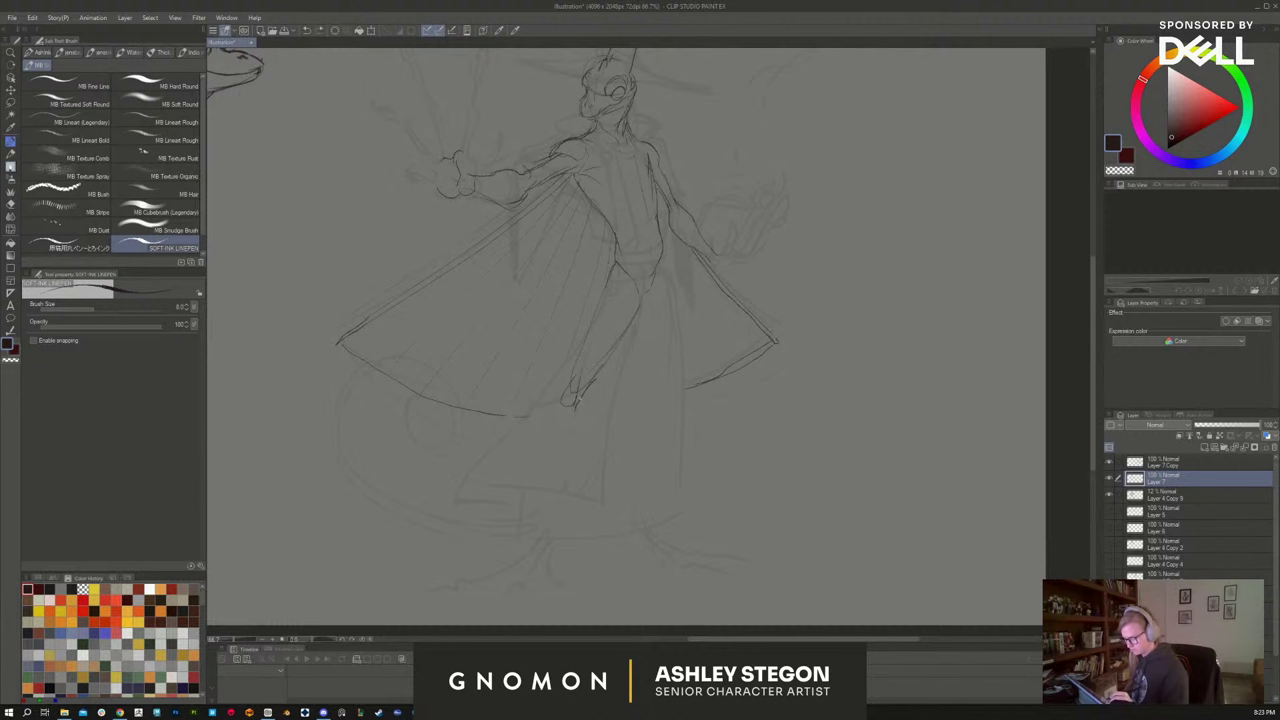
mouse_move(575, 405)
mouse_down()
mouse_move(526, 465)
mouse_move(522, 509)
mouse_up()
drag(560, 430, 514, 562)
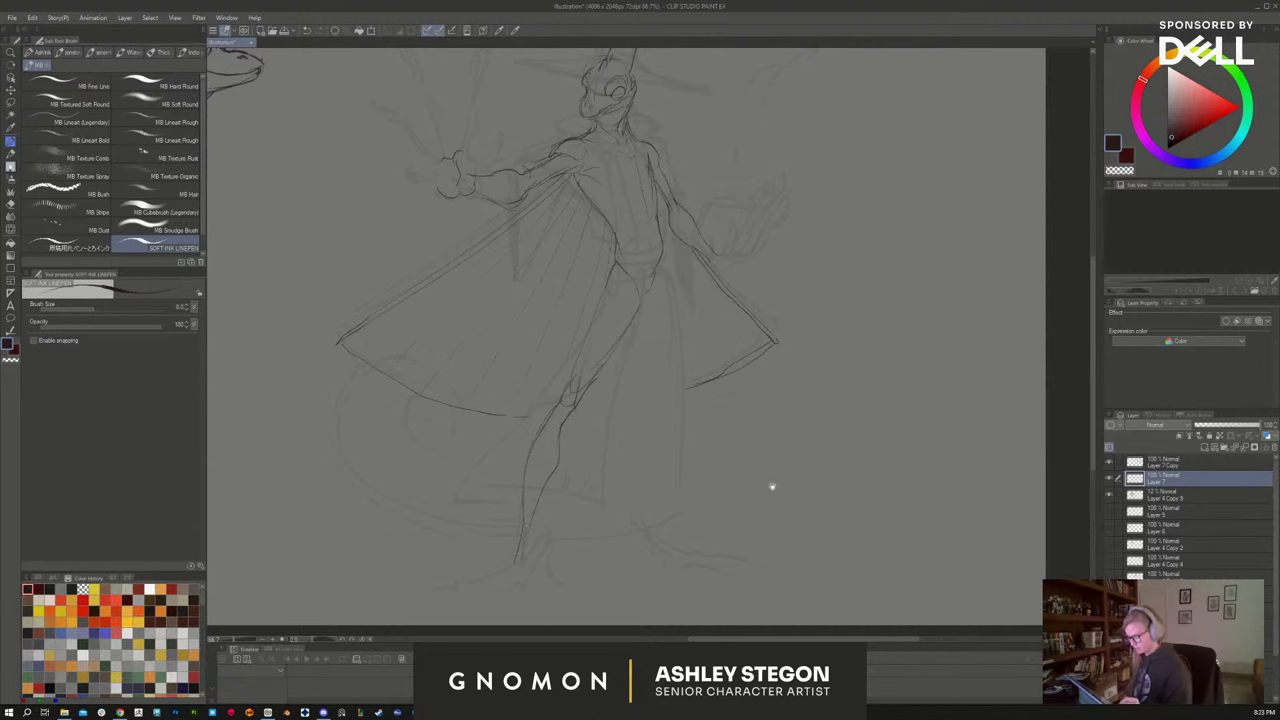
Sketch the second leg from the hip through the knee to the ankle and flip the canvas view horizontally
drag(800, 485, 829, 423)
mouse_move(607, 291)
mouse_down()
mouse_move(596, 323)
mouse_move(652, 334)
mouse_move(632, 410)
mouse_move(655, 486)
mouse_up()
key(h)
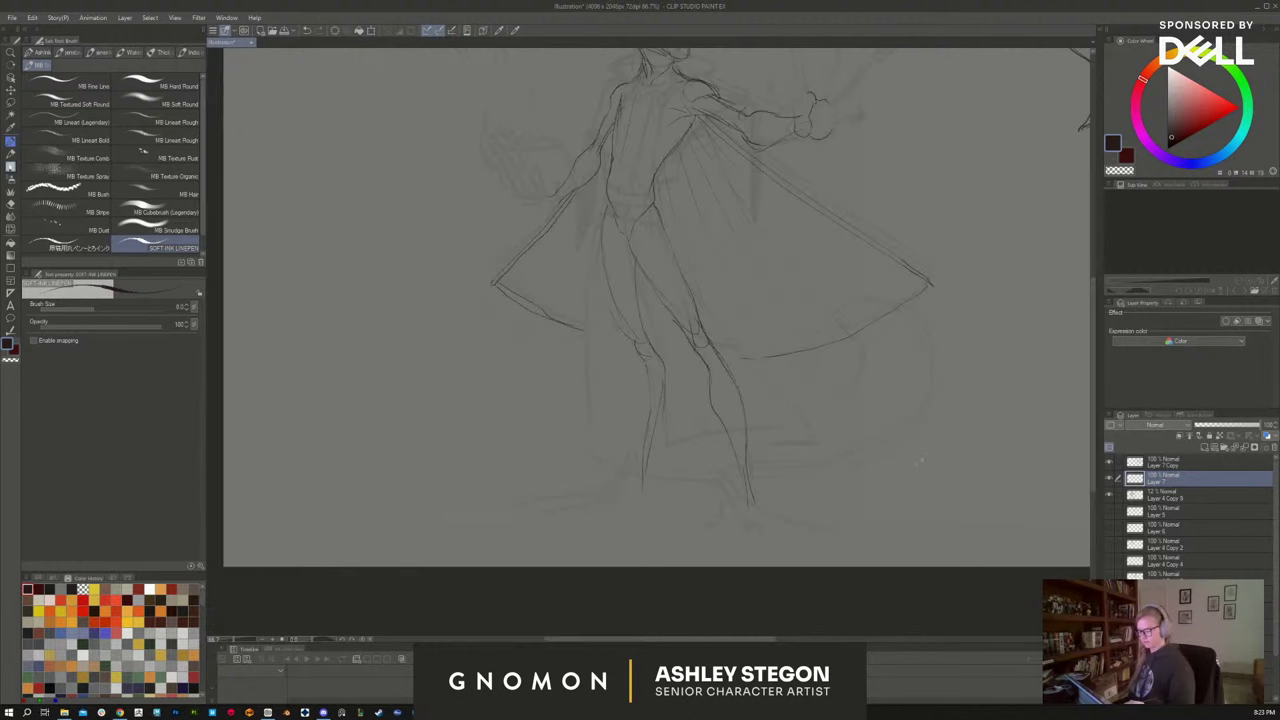
Draw the foot of the leg on the lowered-arm side with long, jointed toes ending in curved claws
mouse_move(967, 389)
mouse_down()
mouse_move(940, 500)
mouse_move(925, 452)
mouse_move(803, 431)
mouse_move(800, 410)
mouse_up()
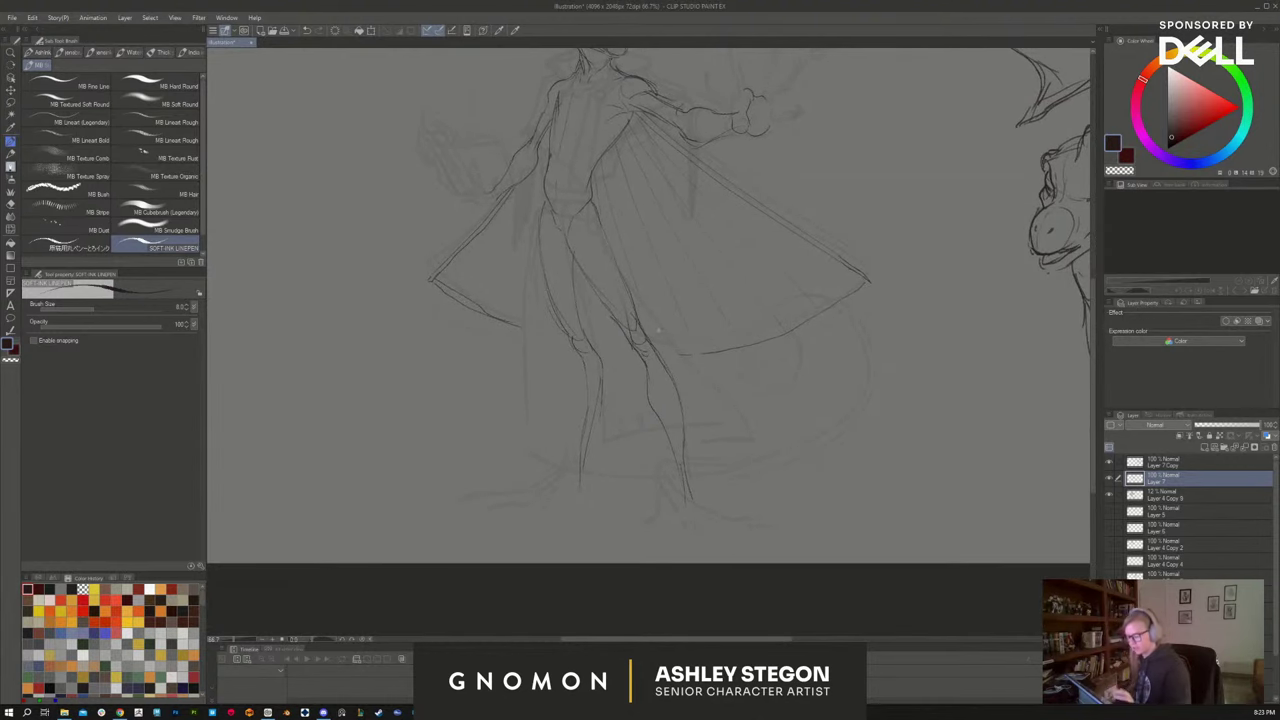
mouse_move(717, 487)
mouse_down()
mouse_move(717, 460)
mouse_move(685, 477)
mouse_up()
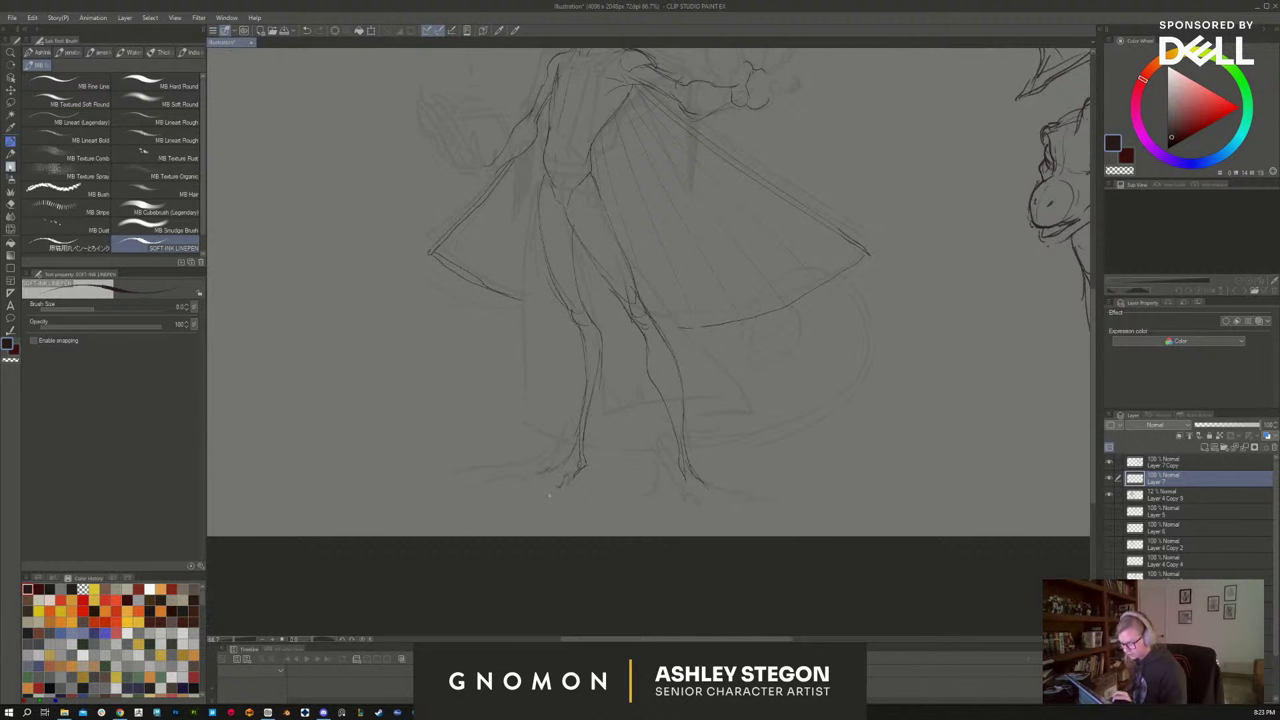
mouse_move(541, 505)
mouse_down()
mouse_move(534, 515)
mouse_move(512, 488)
mouse_move(450, 496)
mouse_up()
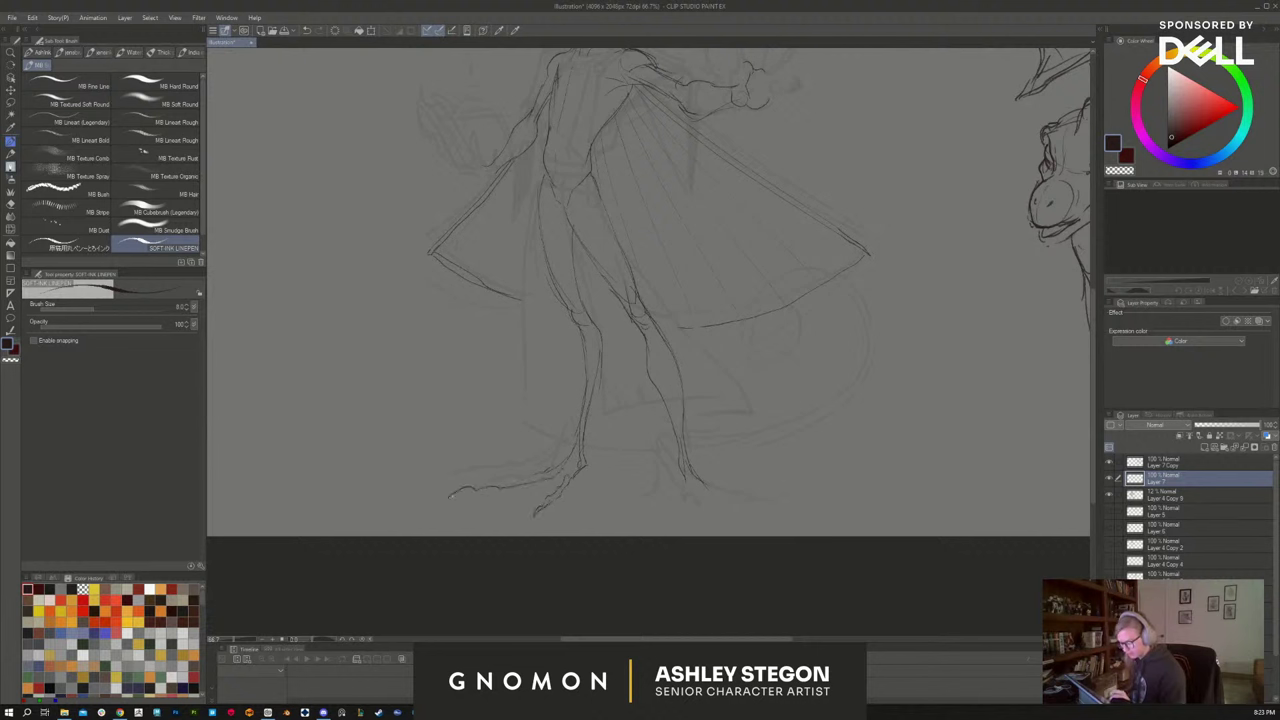
drag(544, 484, 430, 491)
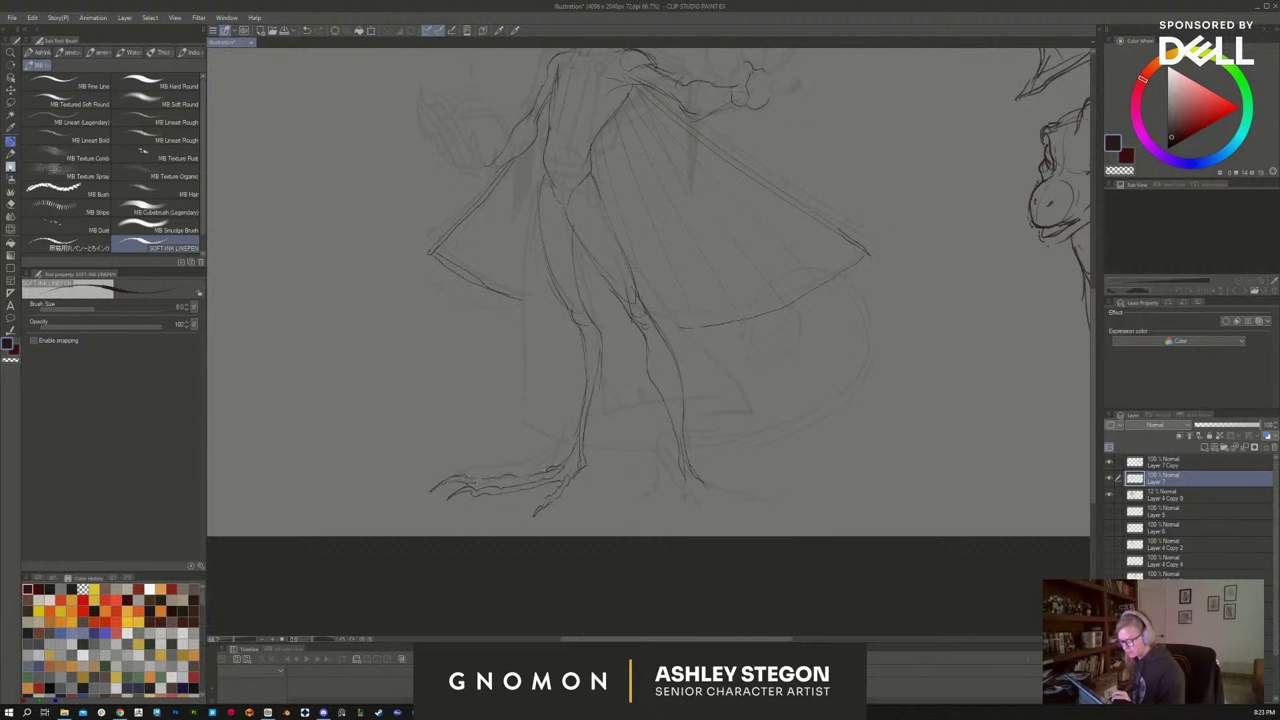
drag(520, 467, 481, 467)
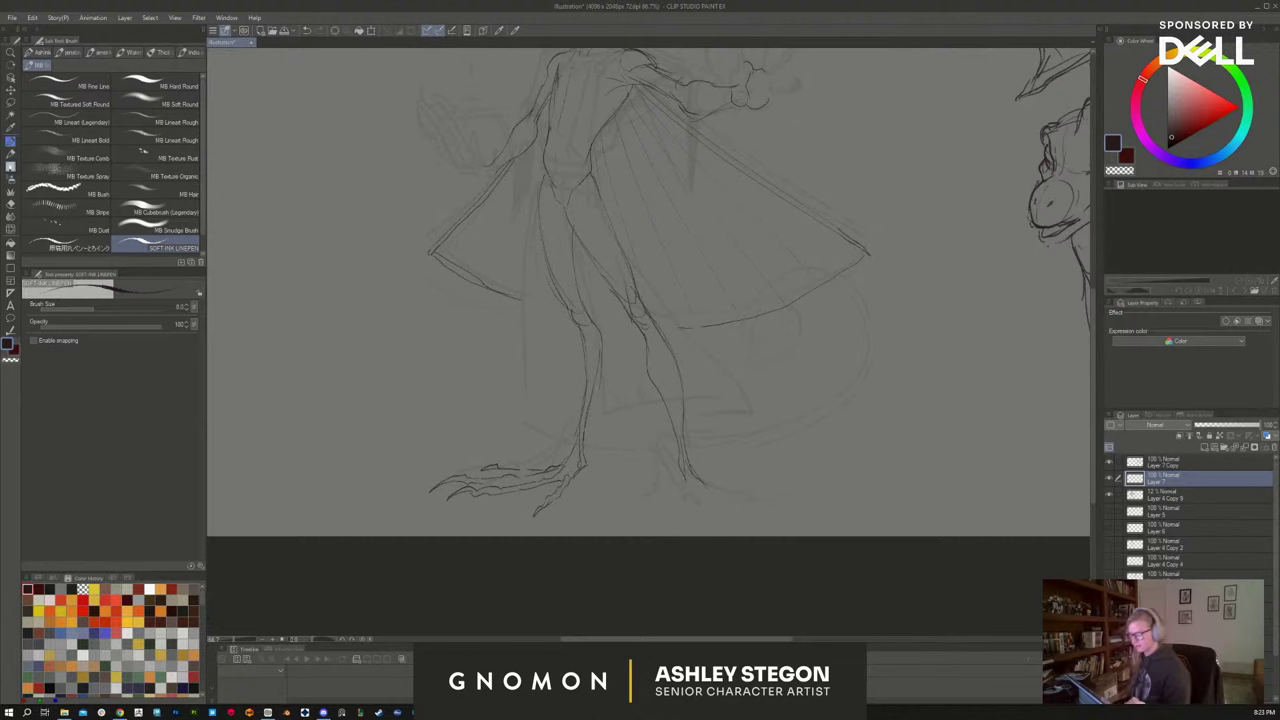
Check the basilisk lizard reference photos and draw the foot on the outstretched-arm side with splayed, clawed toes
drag(892, 443, 882, 485)
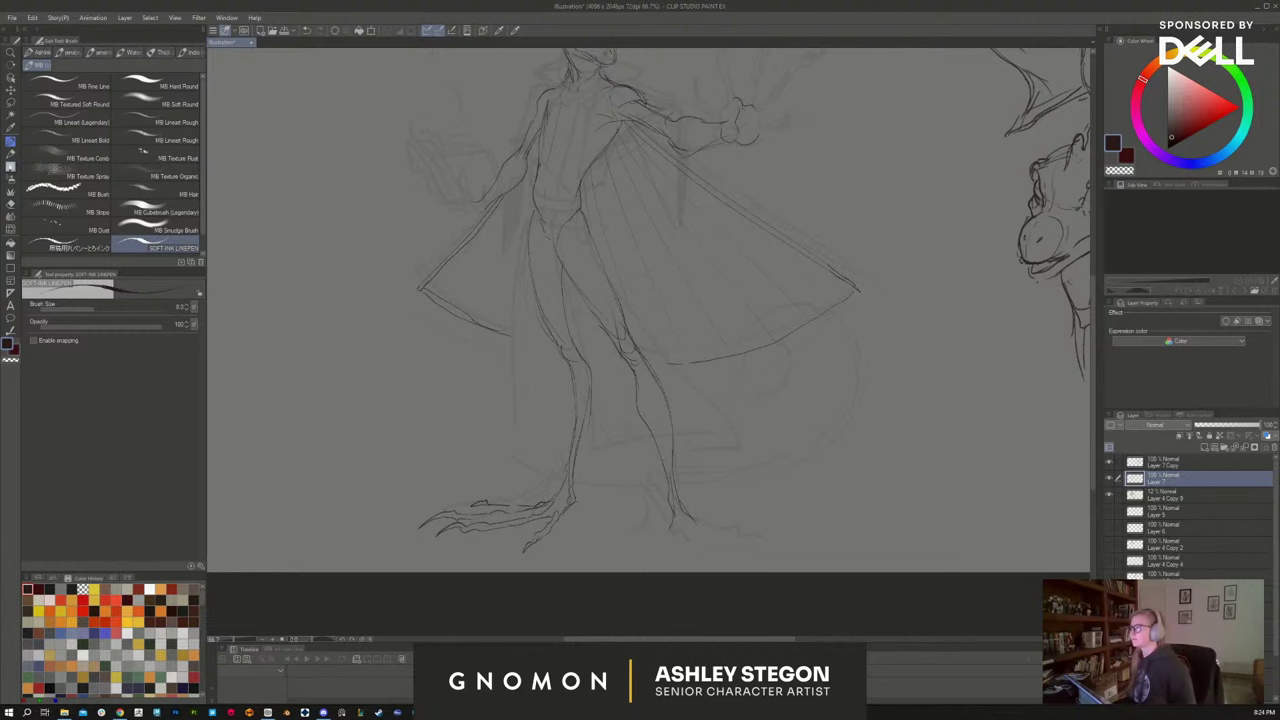
key(alt+Tab)
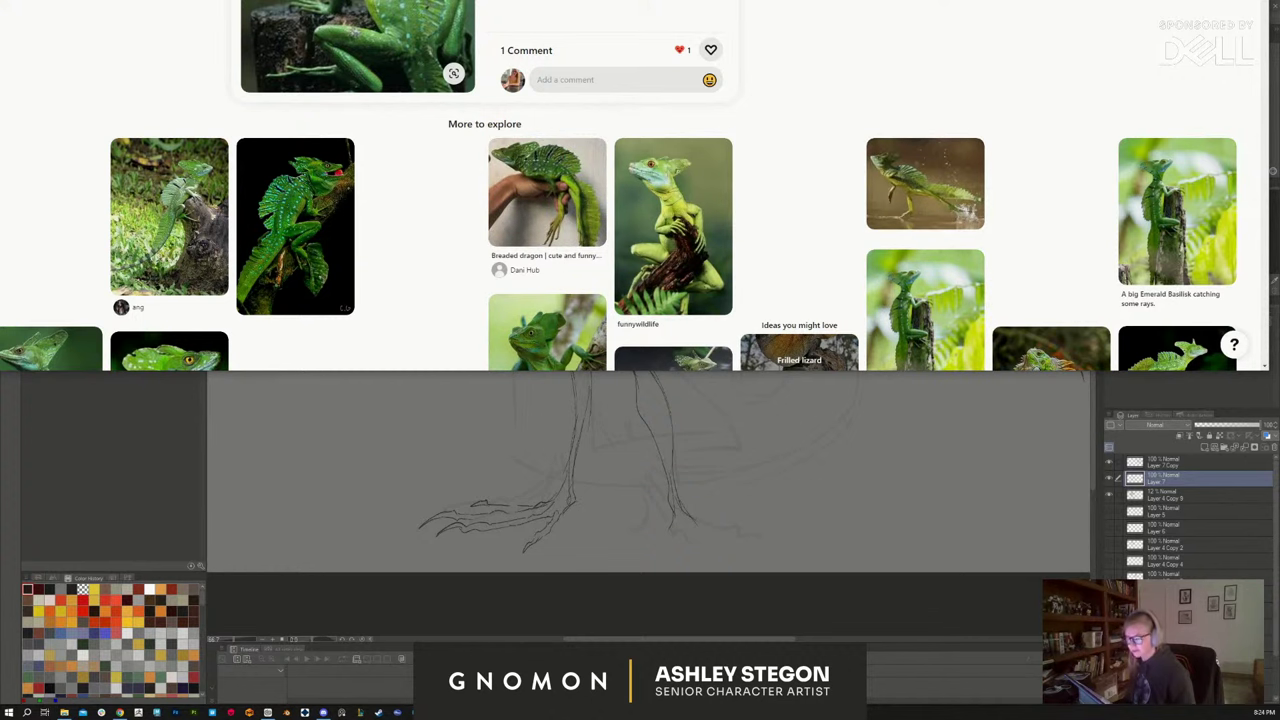
key(alt+Tab)
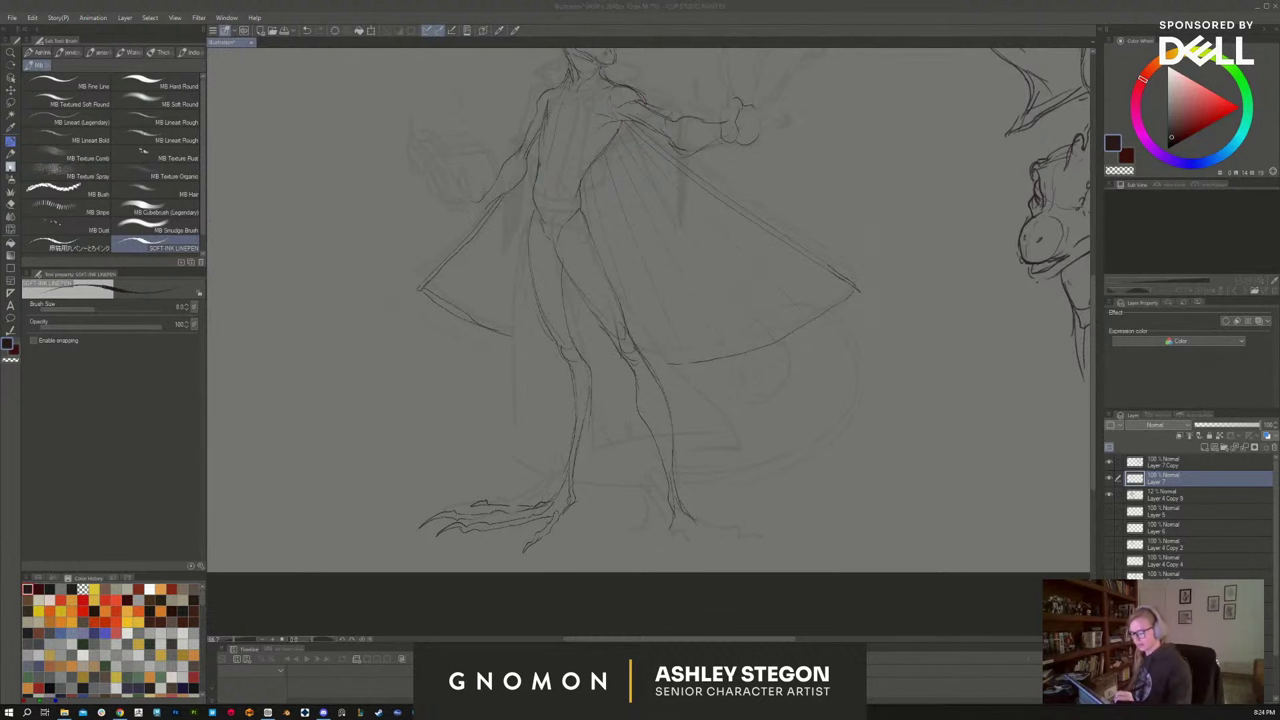
mouse_move(894, 336)
mouse_down()
mouse_move(889, 449)
mouse_move(886, 431)
mouse_up()
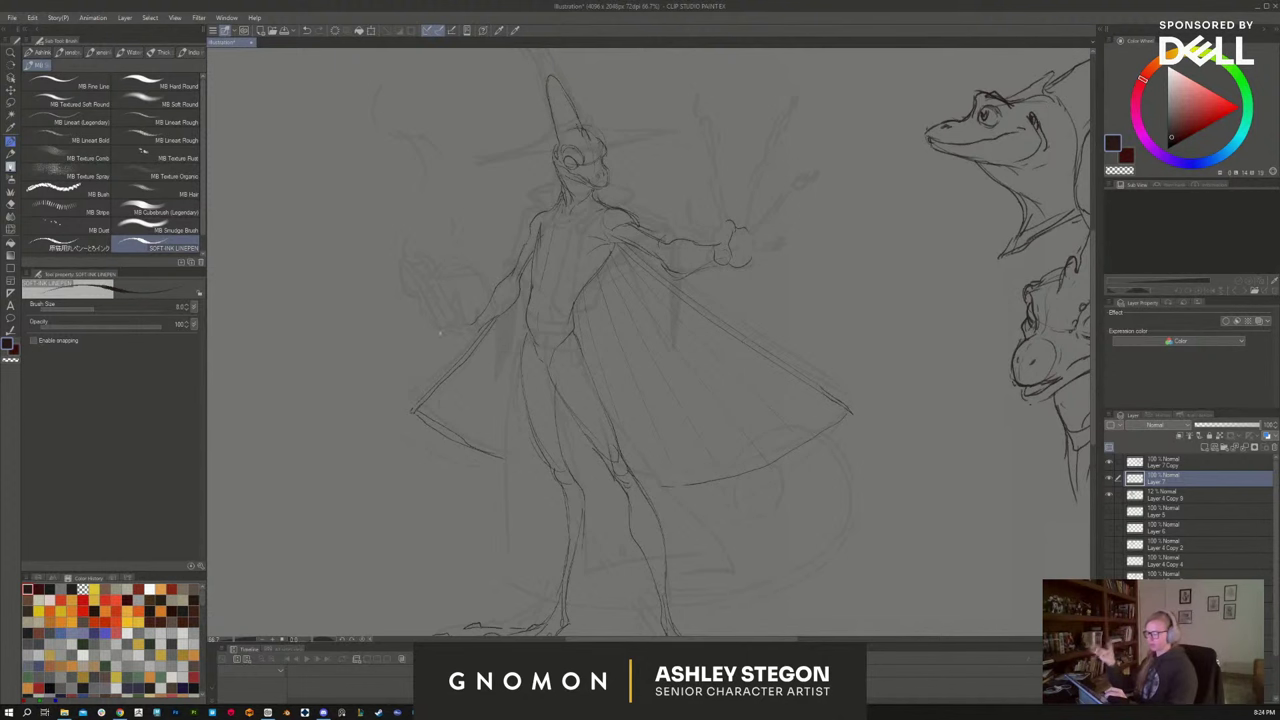
scroll(829, 477, down, 3)
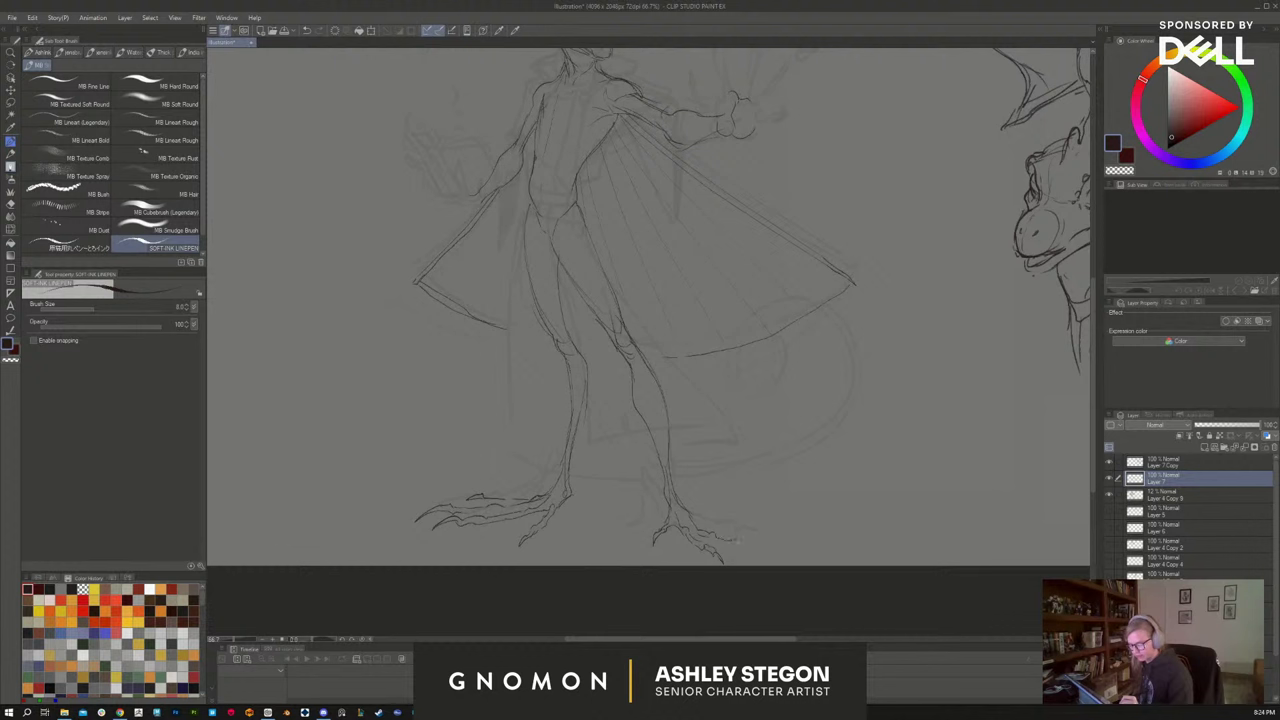
mouse_move(745, 545)
mouse_down()
mouse_move(767, 555)
mouse_move(708, 541)
mouse_move(763, 541)
mouse_move(709, 527)
mouse_move(746, 528)
mouse_up()
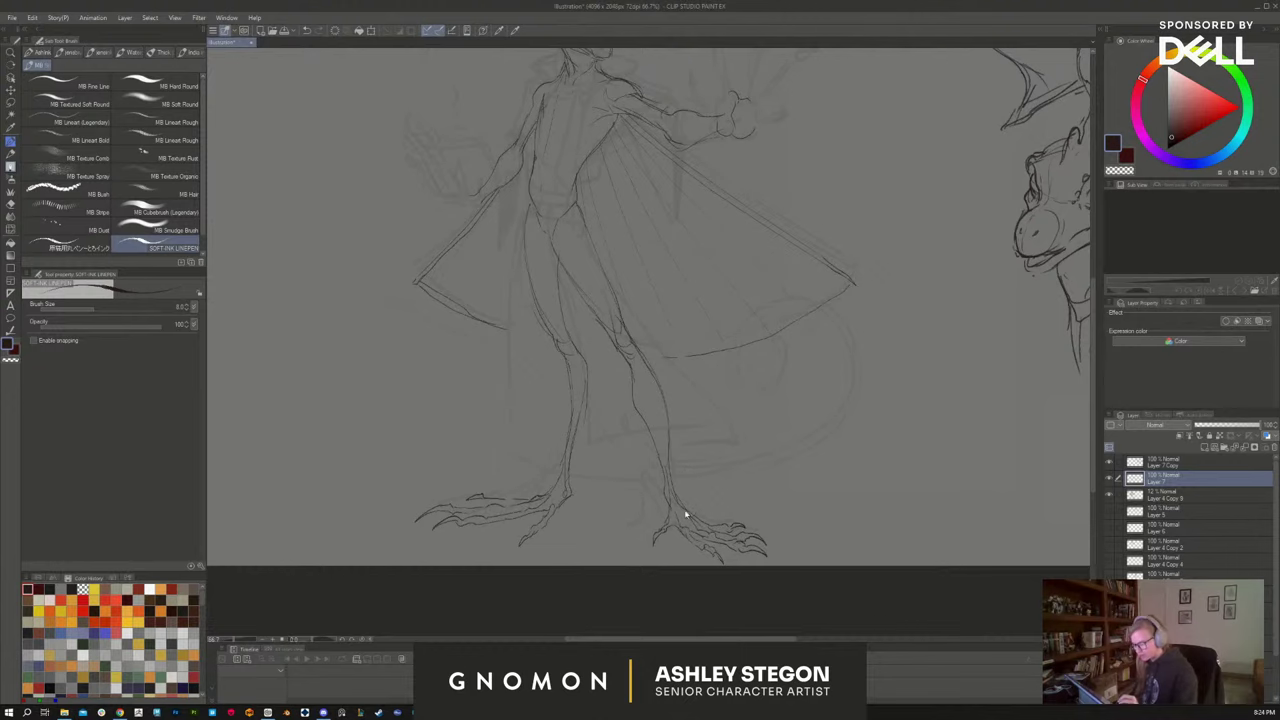
Try thickening the line from the ankle along the top of the second foot, and undo the strokes
drag(686, 514, 653, 397)
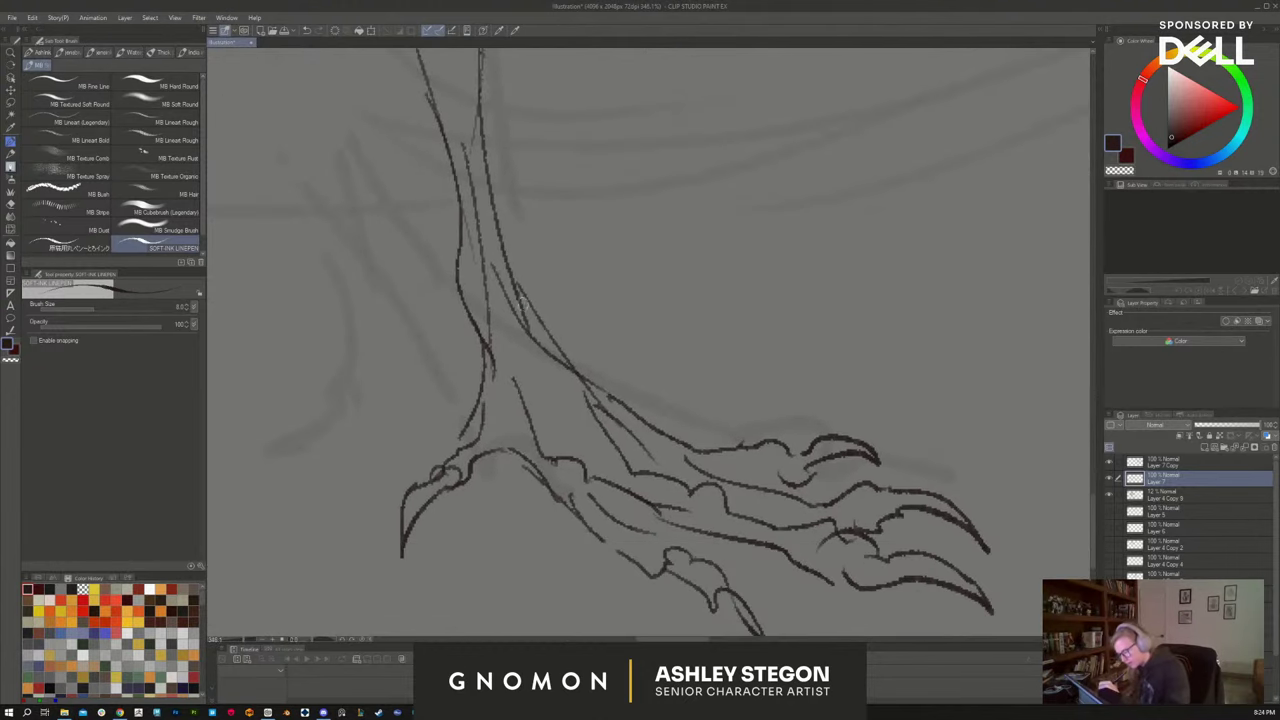
mouse_move(515, 283)
mouse_down()
mouse_move(526, 325)
mouse_move(630, 408)
mouse_up()
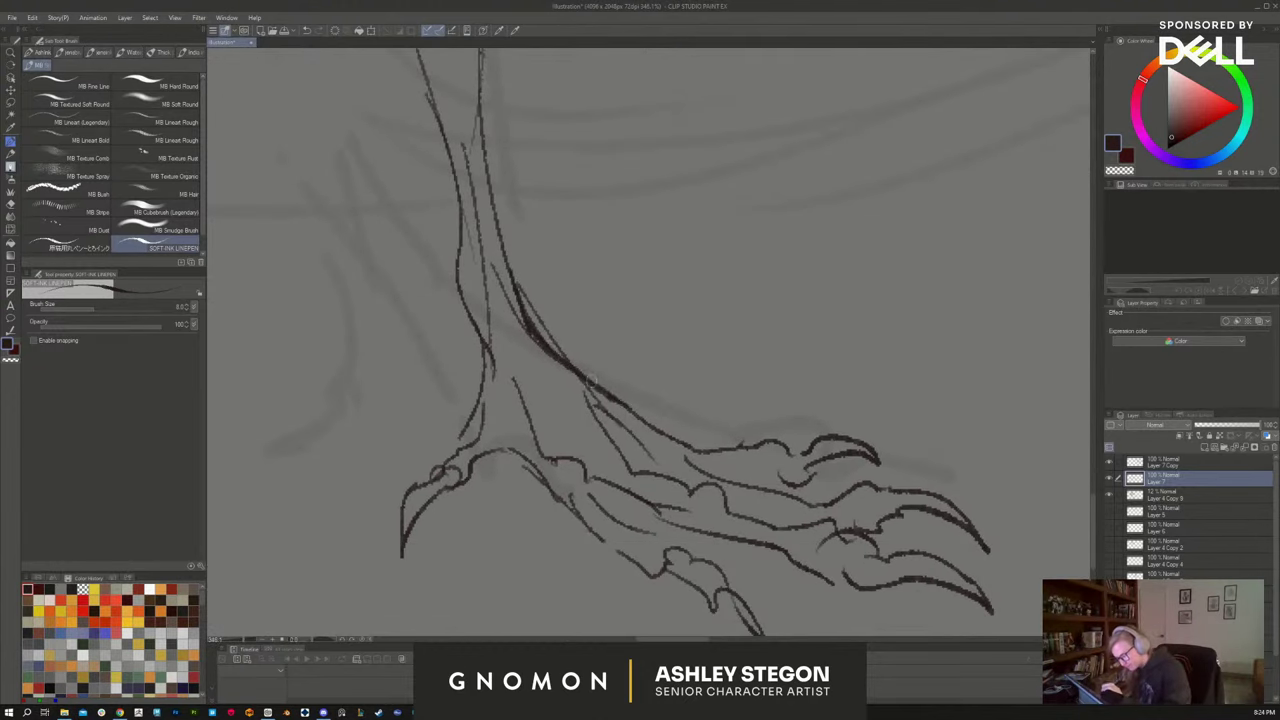
drag(574, 366, 670, 435)
key(ctrl+z)
key(ctrl+z)
key(ctrl+z)
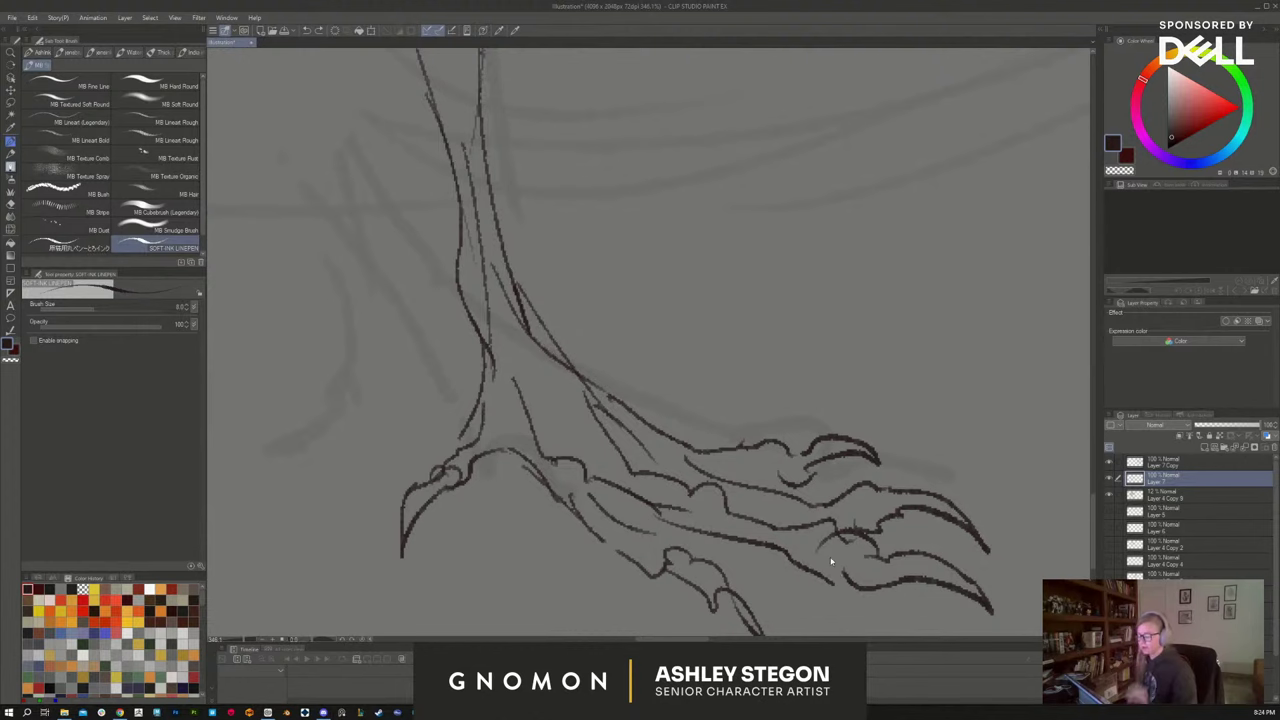
scroll(918, 414, down, 5)
scroll(918, 414, down, 5)
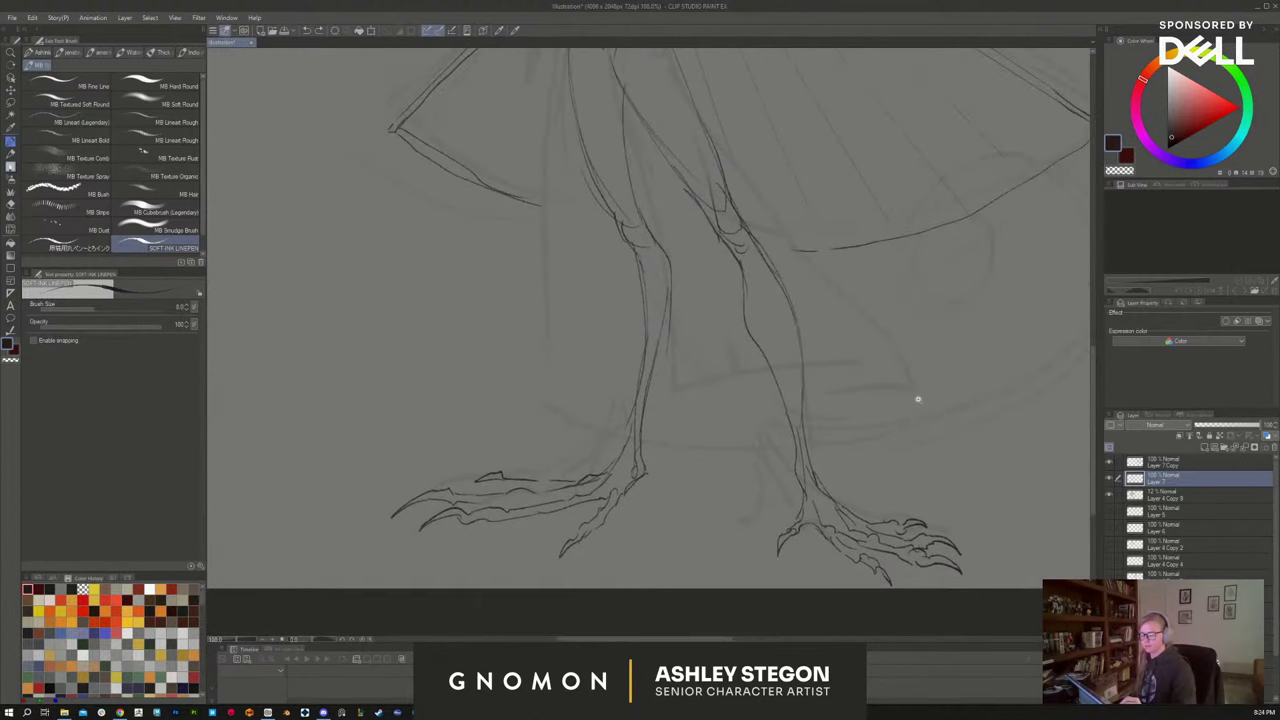
Try a tail that sweeps behind the legs and curls into a spiral under the cape, and undo the curl
drag(830, 455, 763, 403)
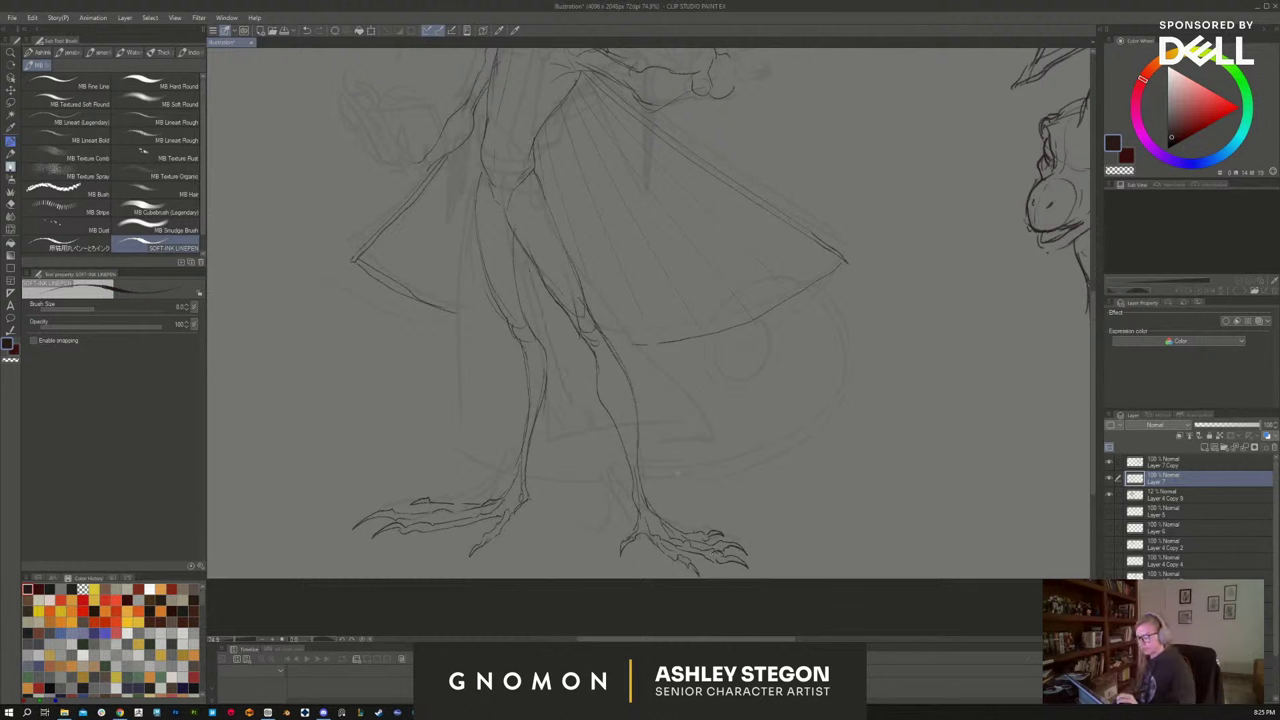
drag(798, 342, 700, 468)
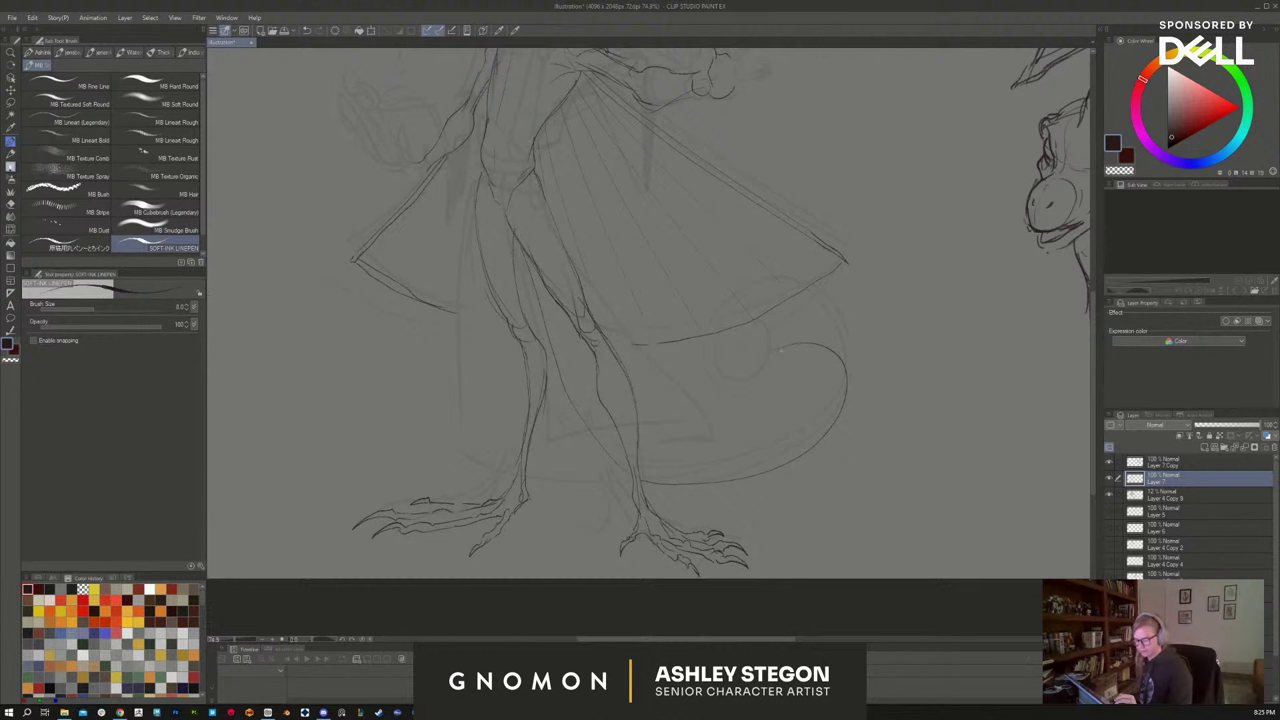
drag(792, 344, 770, 352)
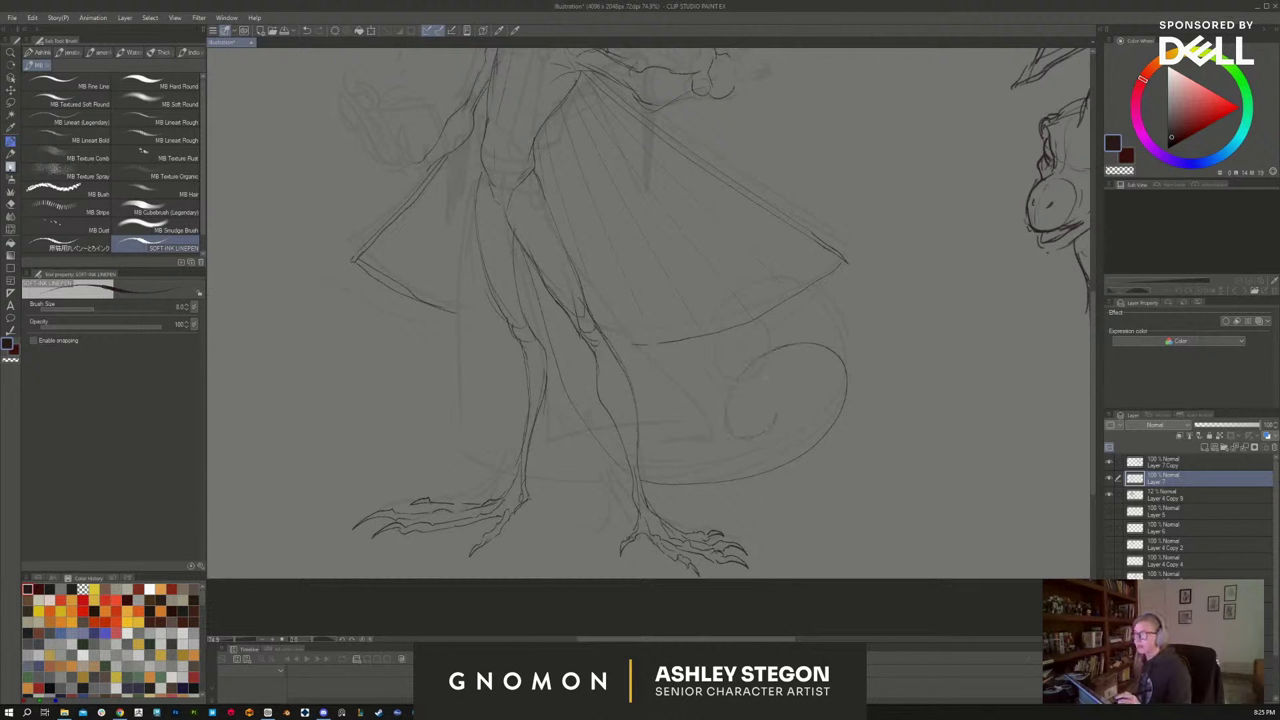
key(ctrl+z)
key(ctrl+z)
key(ctrl+z)
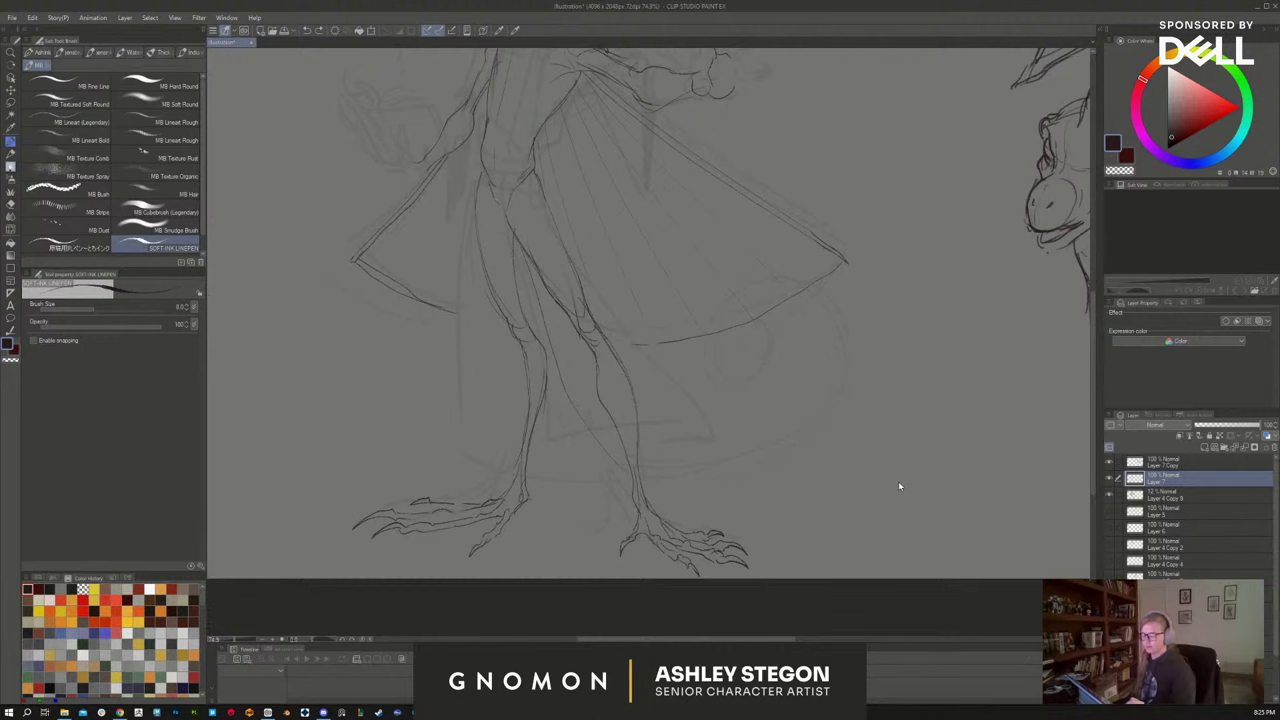
Outline a long tapering tail that sweeps out from behind the legs in a gentle wave past the cape
scroll(898, 483, down, 2)
mouse_move(872, 487)
mouse_down()
mouse_move(803, 506)
mouse_move(789, 474)
mouse_move(709, 434)
mouse_up()
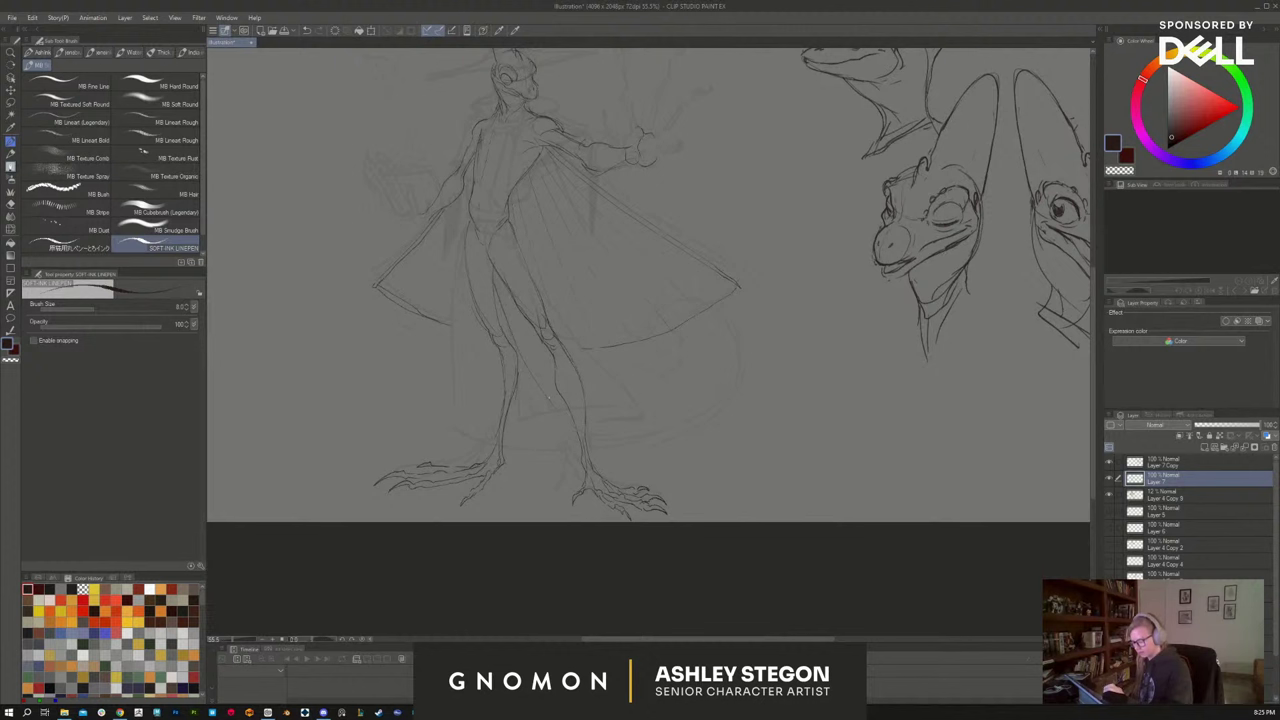
drag(600, 441, 830, 412)
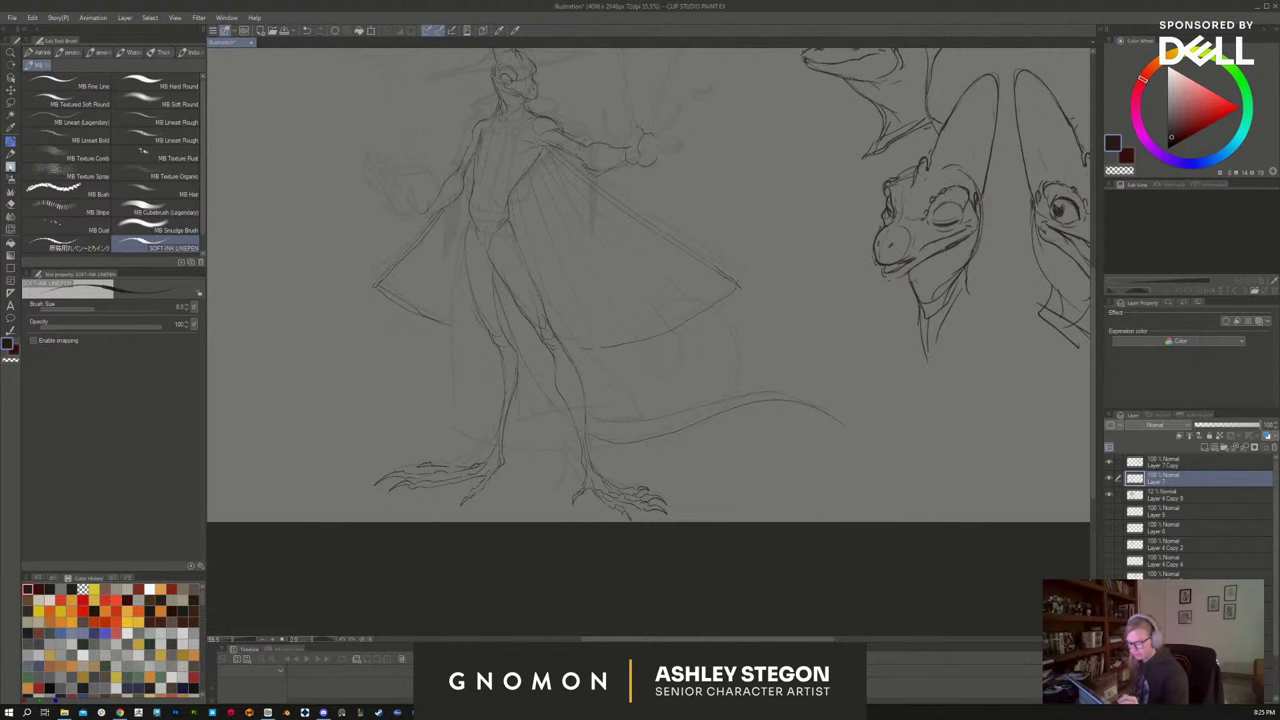
scroll(731, 450, up, 1)
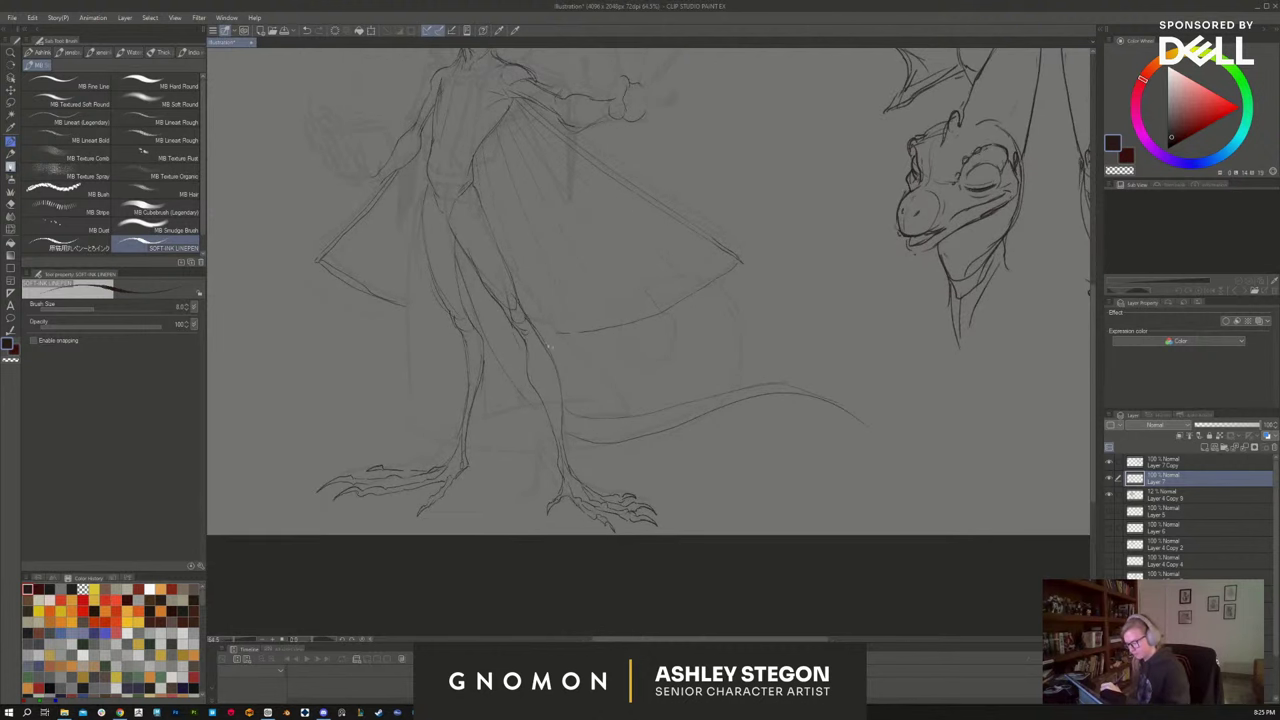
Extend the cape's hem to meet the legs and draw a raised fin with slanted rays along the tail's upper edge
drag(554, 332, 532, 329)
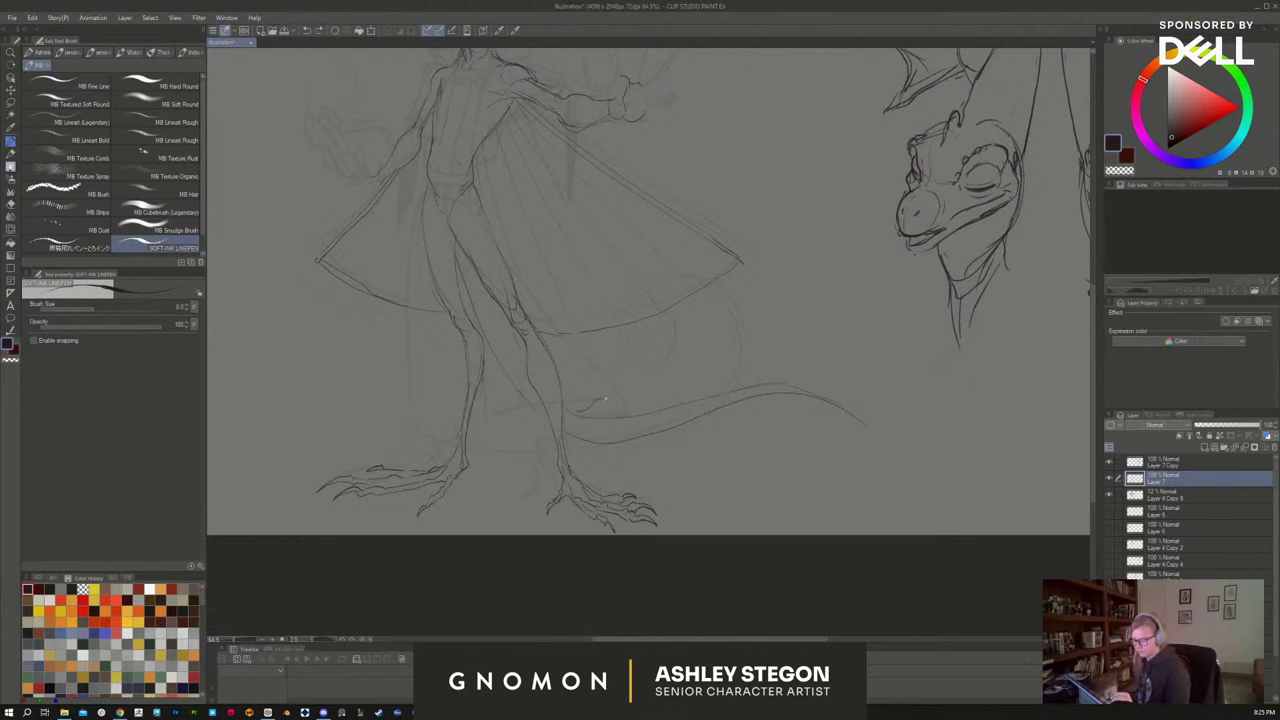
mouse_move(618, 392)
mouse_down()
mouse_move(854, 315)
mouse_move(707, 385)
mouse_move(698, 357)
mouse_move(802, 366)
mouse_up()
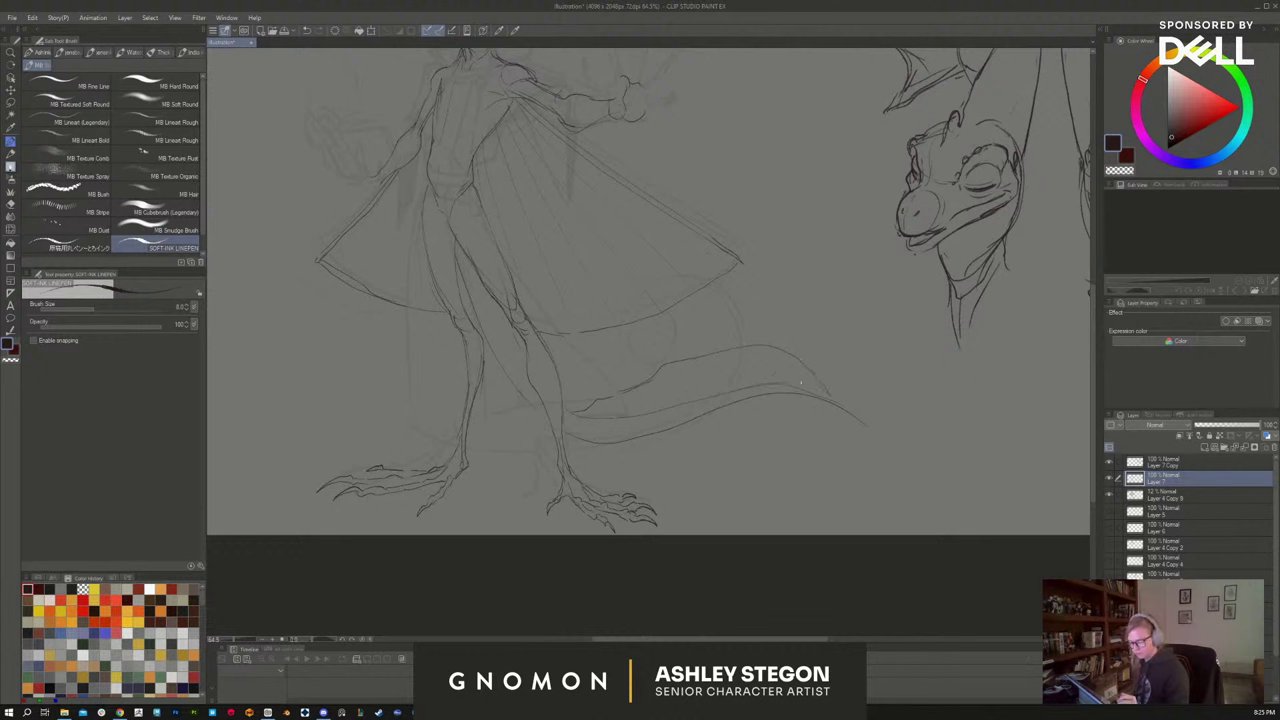
scroll(914, 497, down, 3)
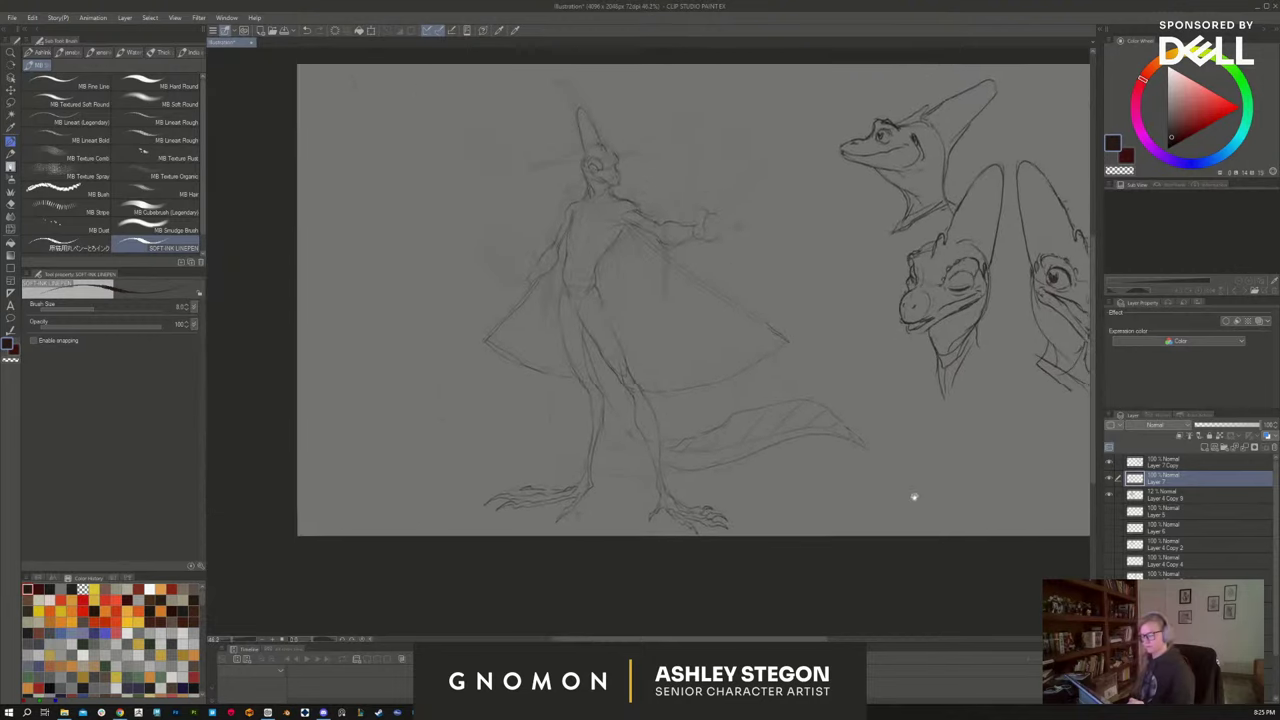
scroll(914, 497, up, 2)
scroll(905, 505, up, 1)
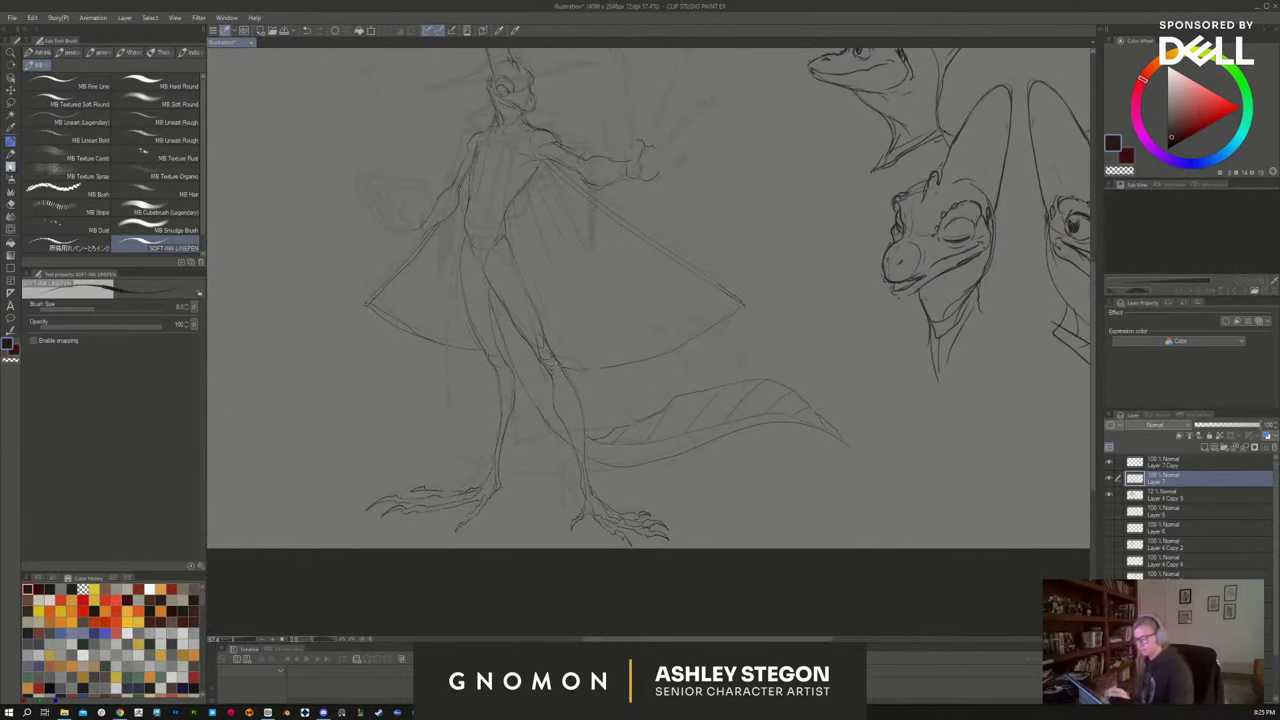
Flip the canvas view horizontally and draw the outstretched hand's curled, clawed thumb, cleaning up its outline
drag(856, 501, 922, 492)
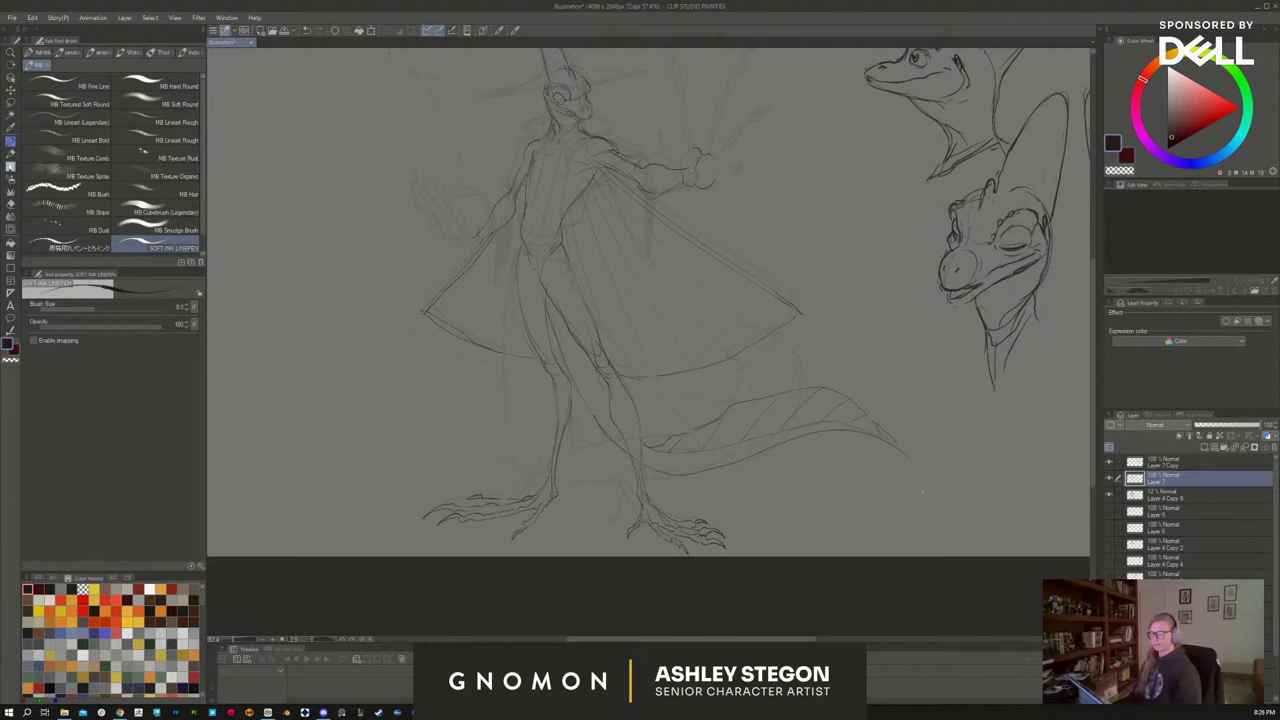
key(h)
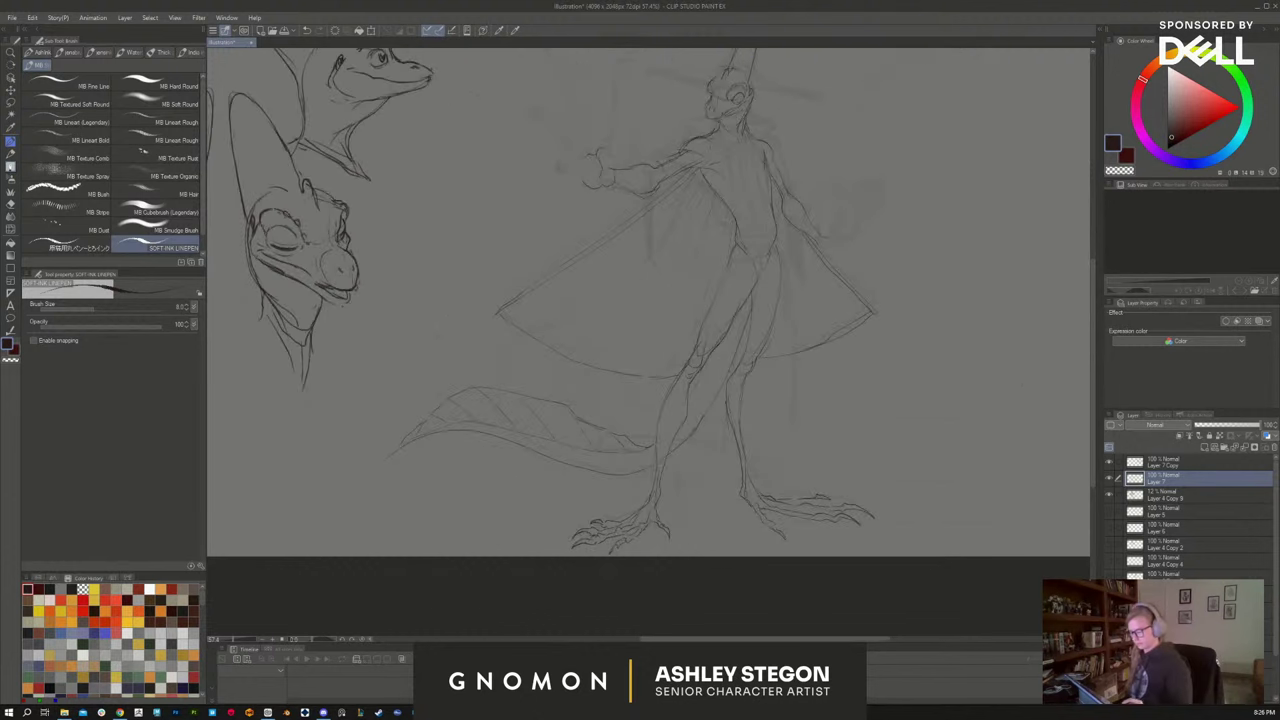
drag(932, 371, 885, 425)
mouse_move(553, 217)
mouse_down()
mouse_move(574, 237)
mouse_move(613, 192)
mouse_move(616, 203)
mouse_up()
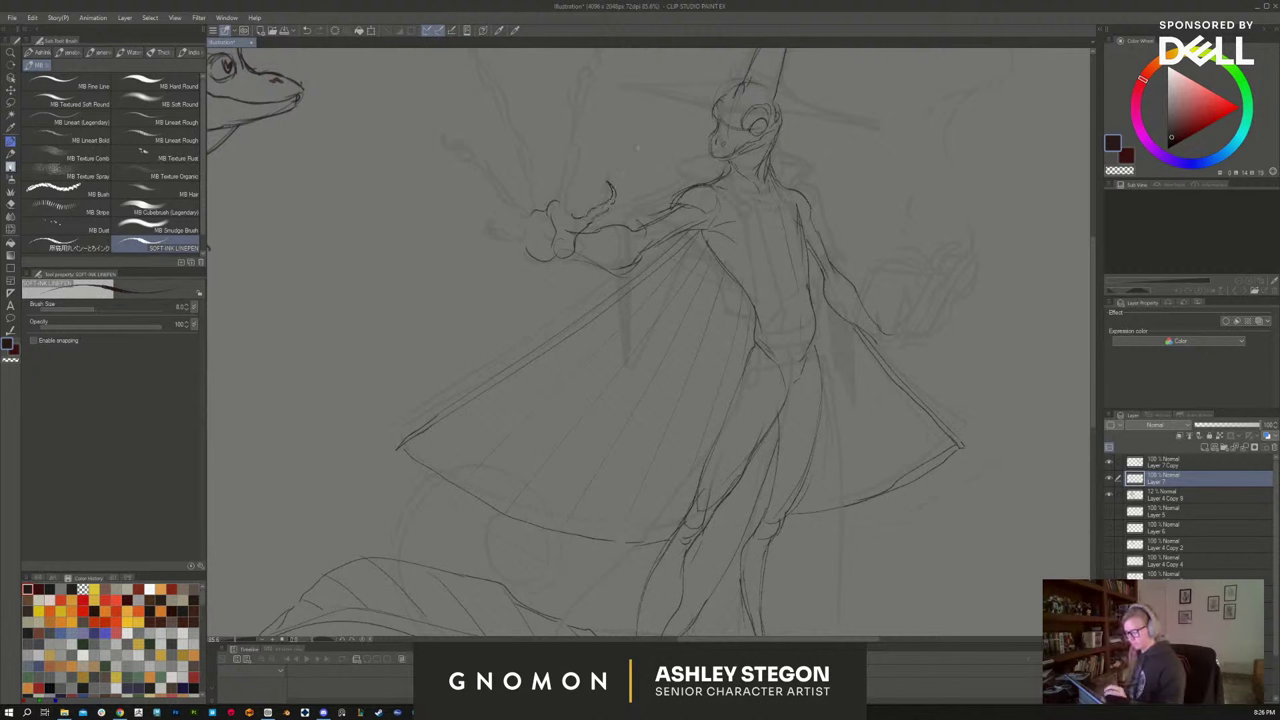
key(e)
mouse_move(610, 188)
mouse_down()
mouse_move(594, 213)
mouse_move(617, 204)
mouse_move(612, 176)
mouse_move(606, 218)
mouse_up()
key(b)
Draw the two longest fingers of the outstretched hand, reaching upward with knobby joints and pointed claws
drag(586, 263, 593, 172)
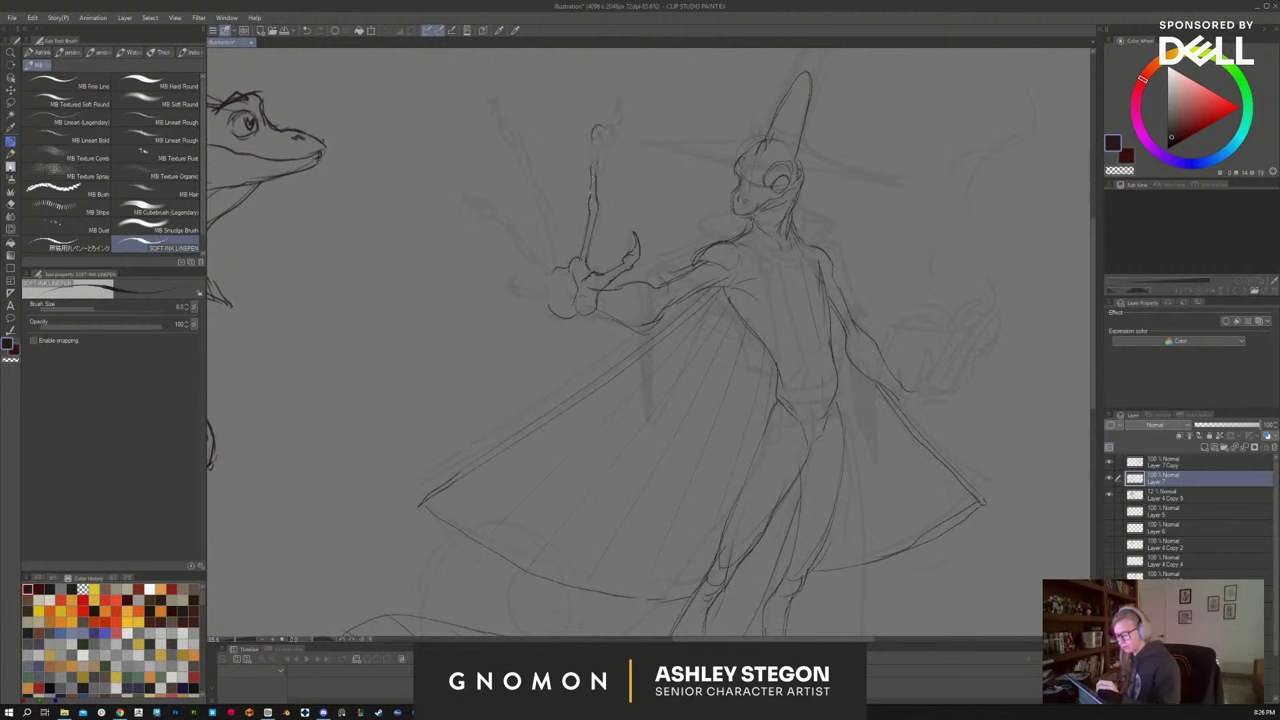
mouse_move(600, 129)
mouse_down()
mouse_move(603, 148)
mouse_move(597, 93)
mouse_up()
drag(568, 258, 545, 195)
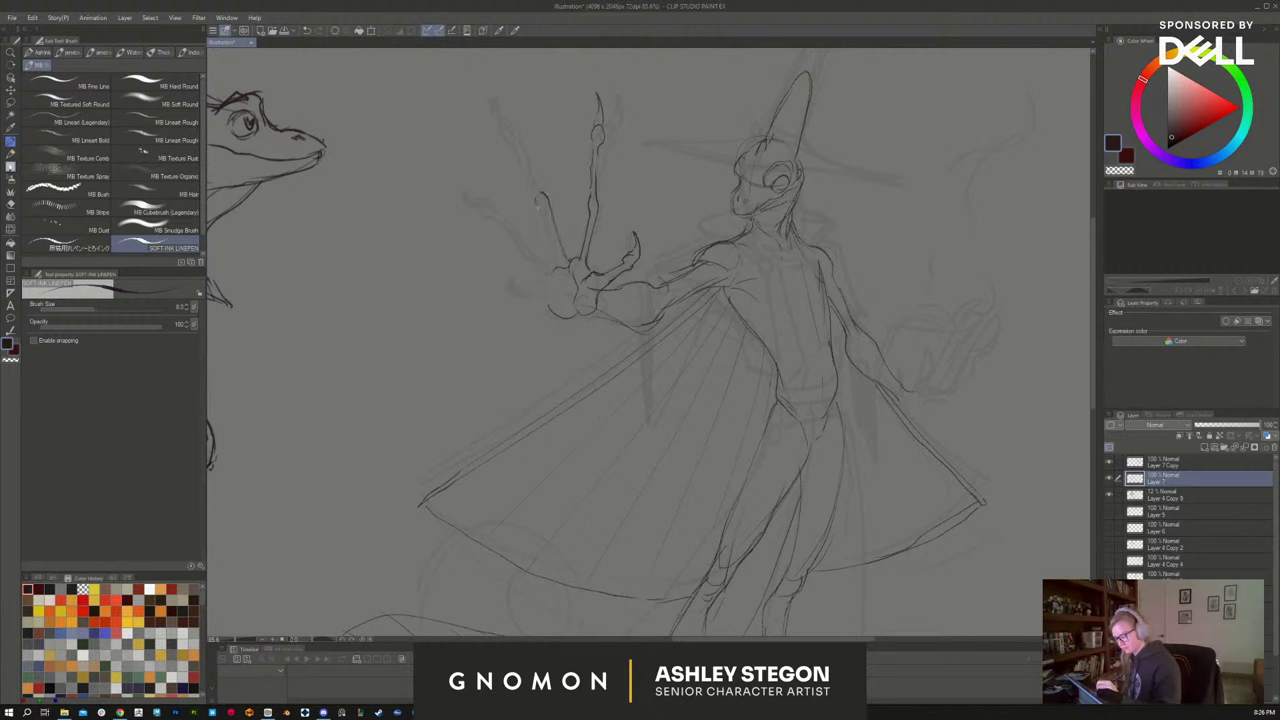
mouse_move(560, 264)
mouse_down()
mouse_move(516, 132)
mouse_move(485, 95)
mouse_up()
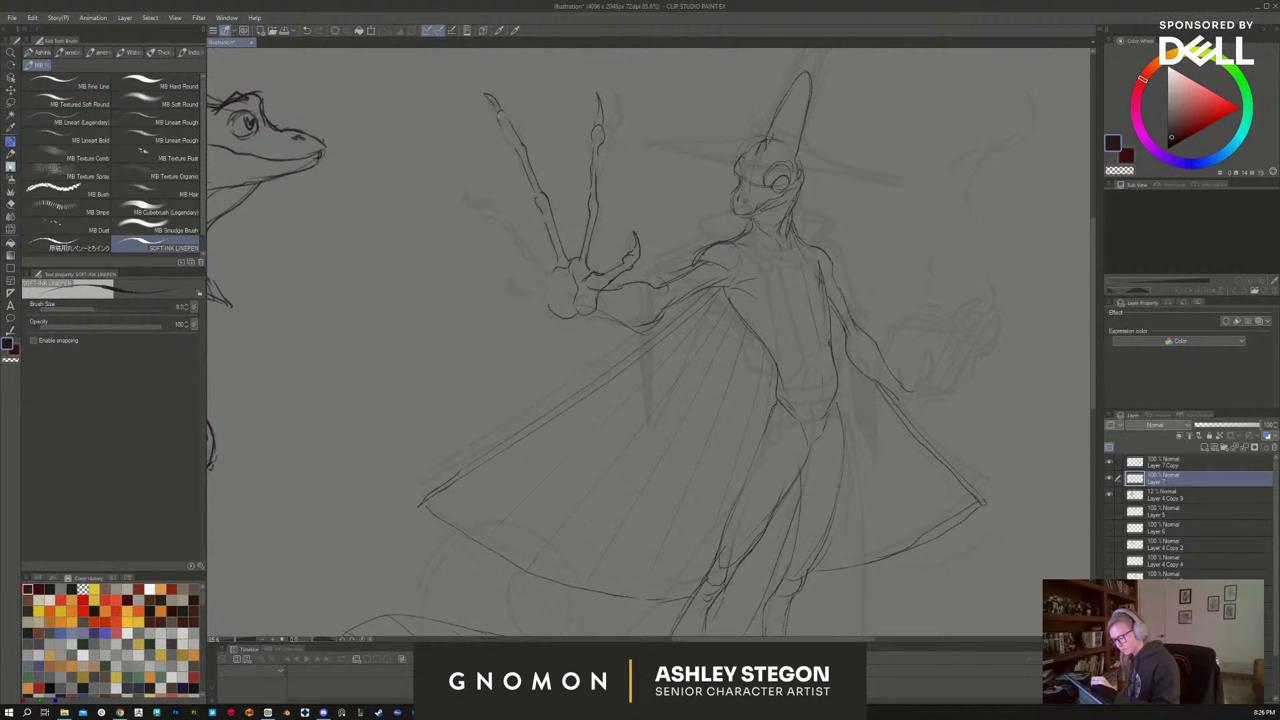
Draw the outstretched hand's remaining two clawed fingers and add light contour lines inside the palm
mouse_move(561, 266)
mouse_down()
mouse_move(479, 199)
mouse_move(544, 280)
mouse_up()
drag(480, 198, 453, 180)
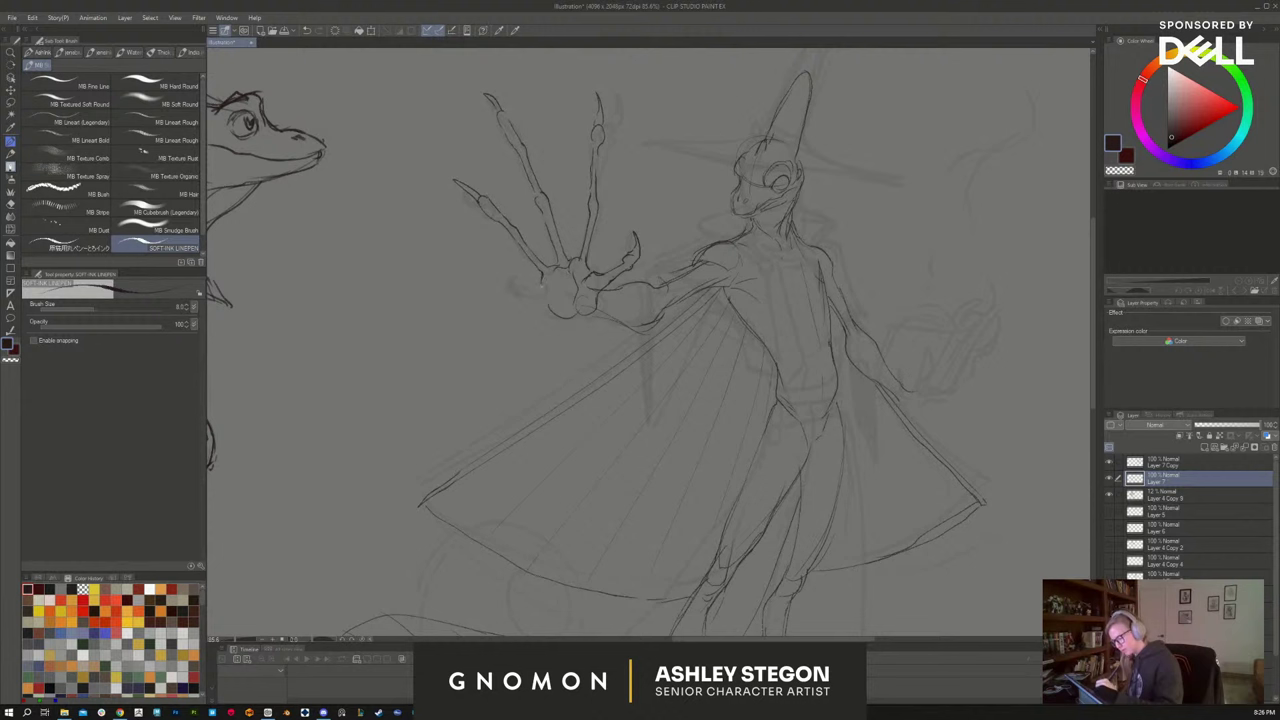
mouse_move(528, 287)
mouse_down()
mouse_move(546, 305)
mouse_move(496, 254)
mouse_up()
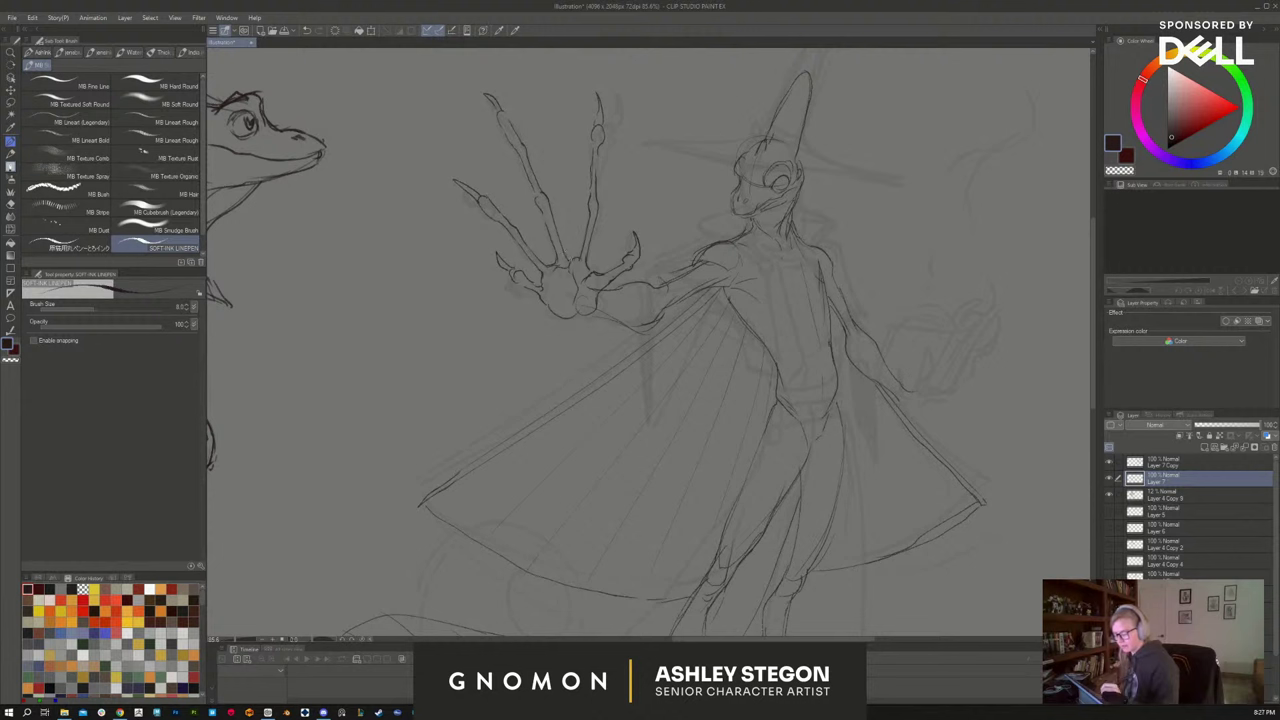
drag(559, 292, 571, 300)
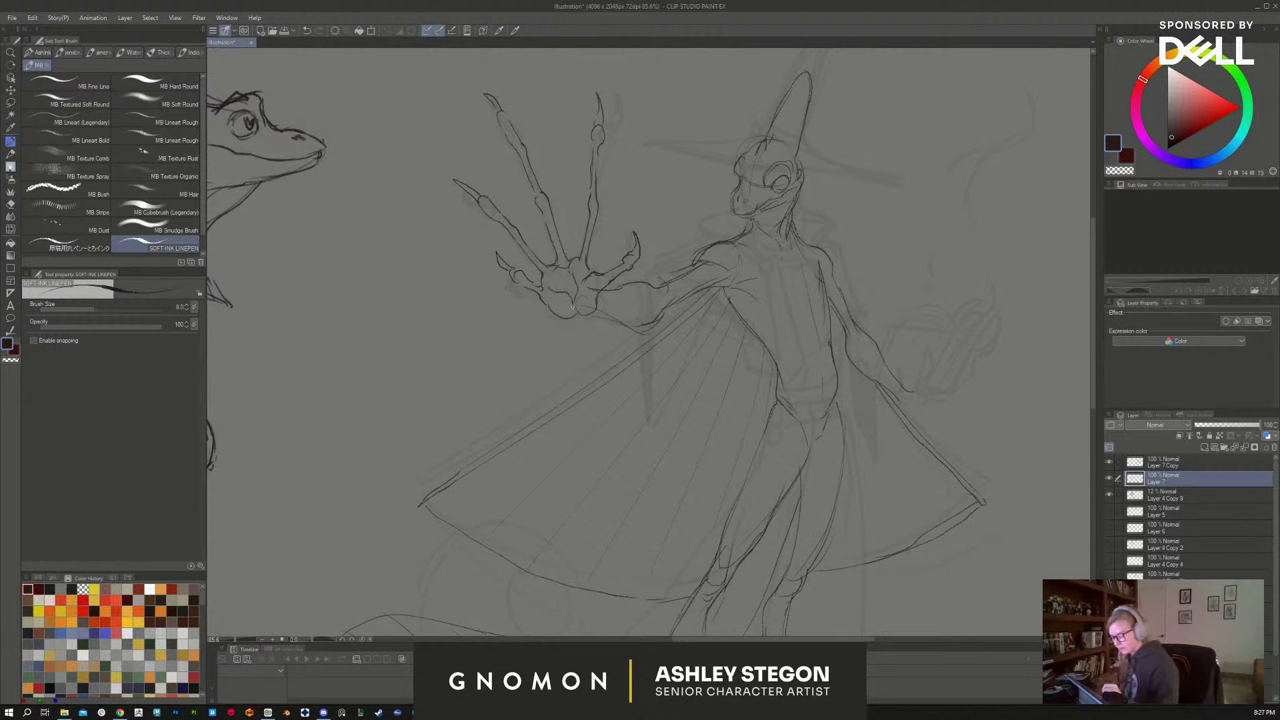
Clean up and redraw the outstretched hand's palm base and the lower and upper outlines of its forearm
key(e)
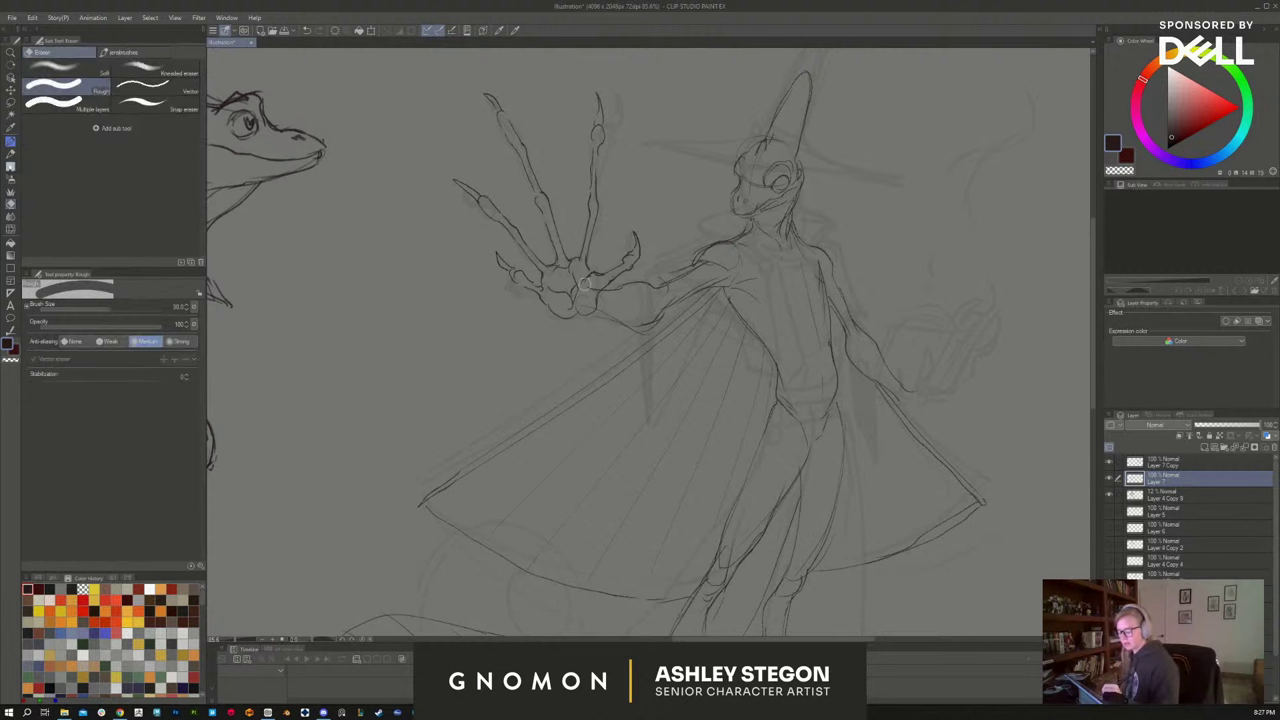
key(b)
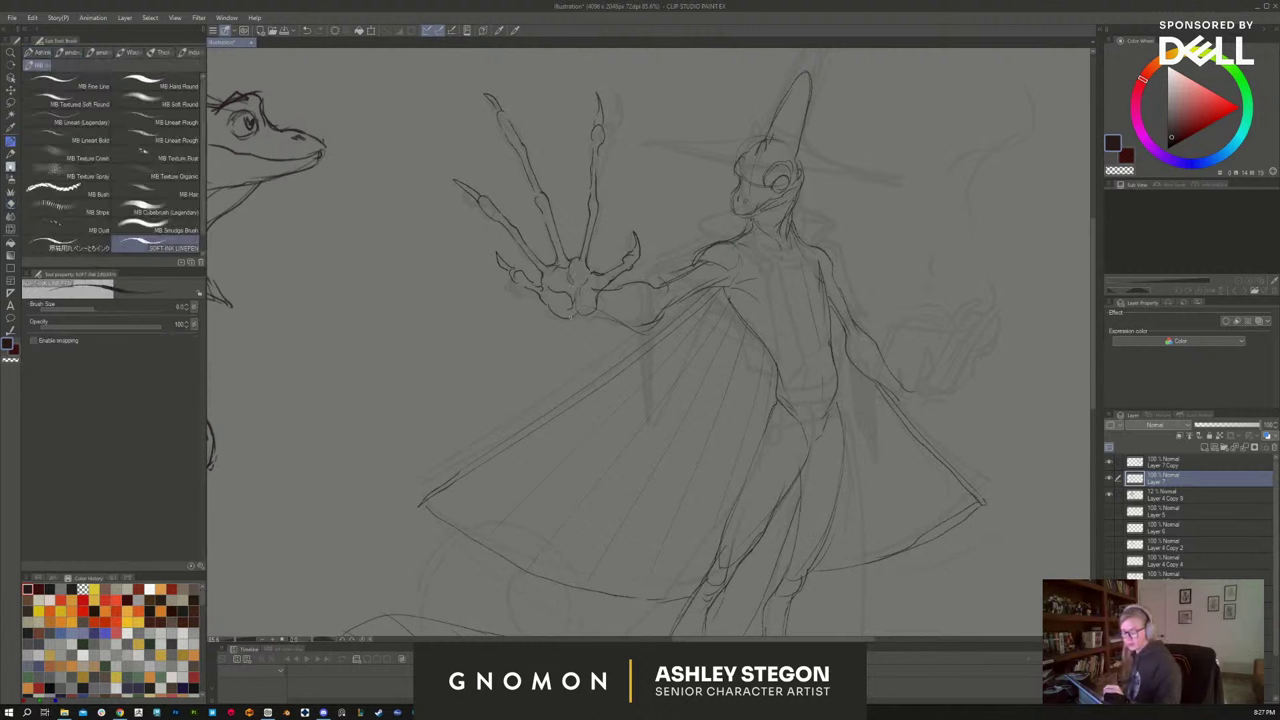
drag(566, 316, 594, 310)
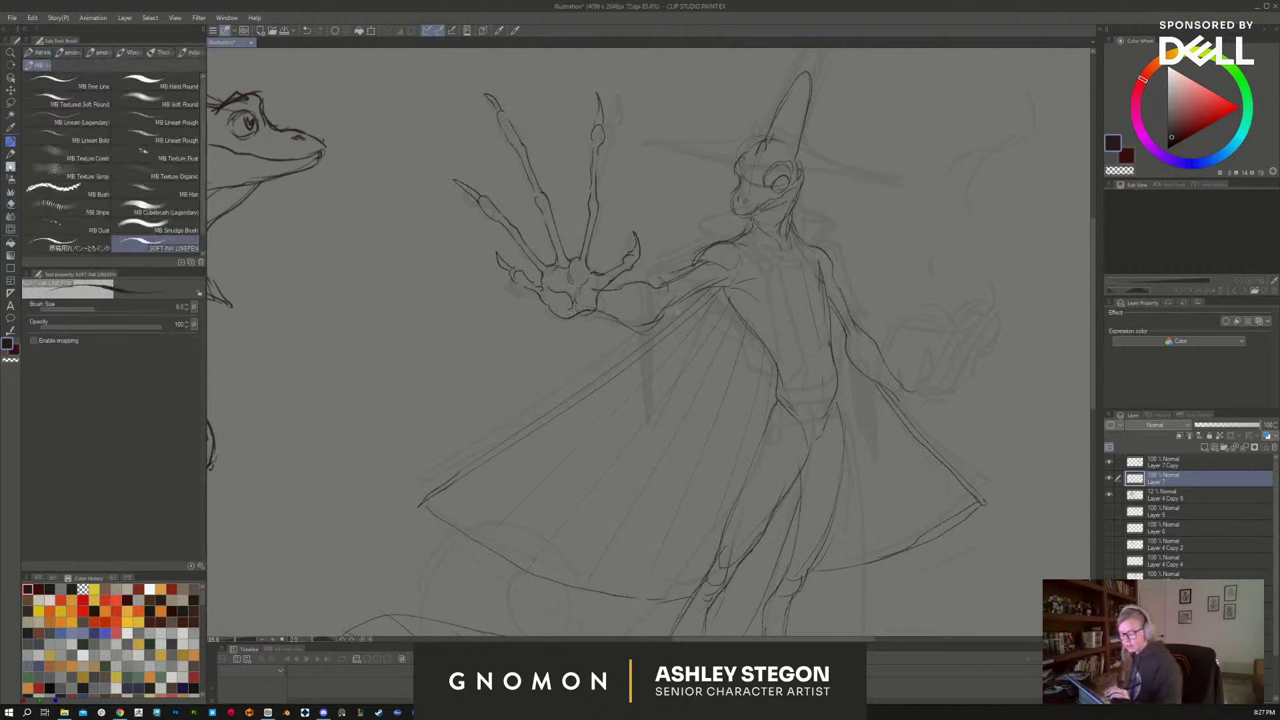
key(e)
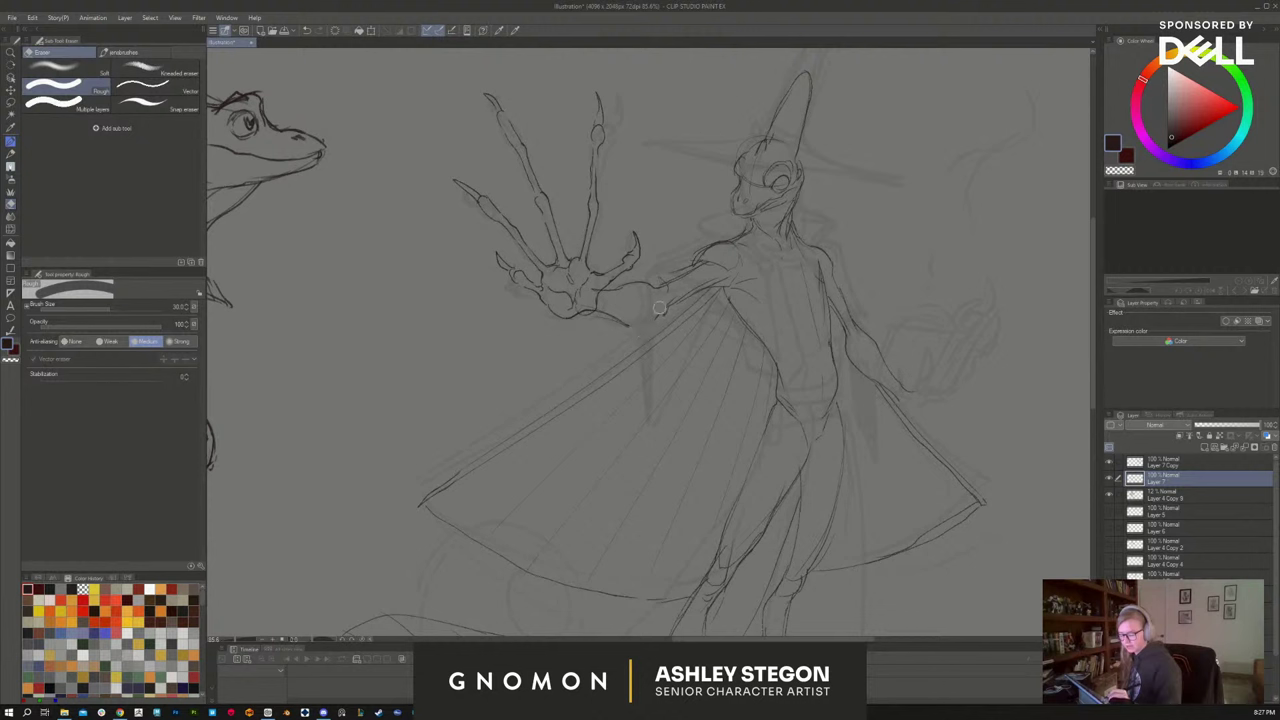
key(b)
drag(626, 324, 664, 318)
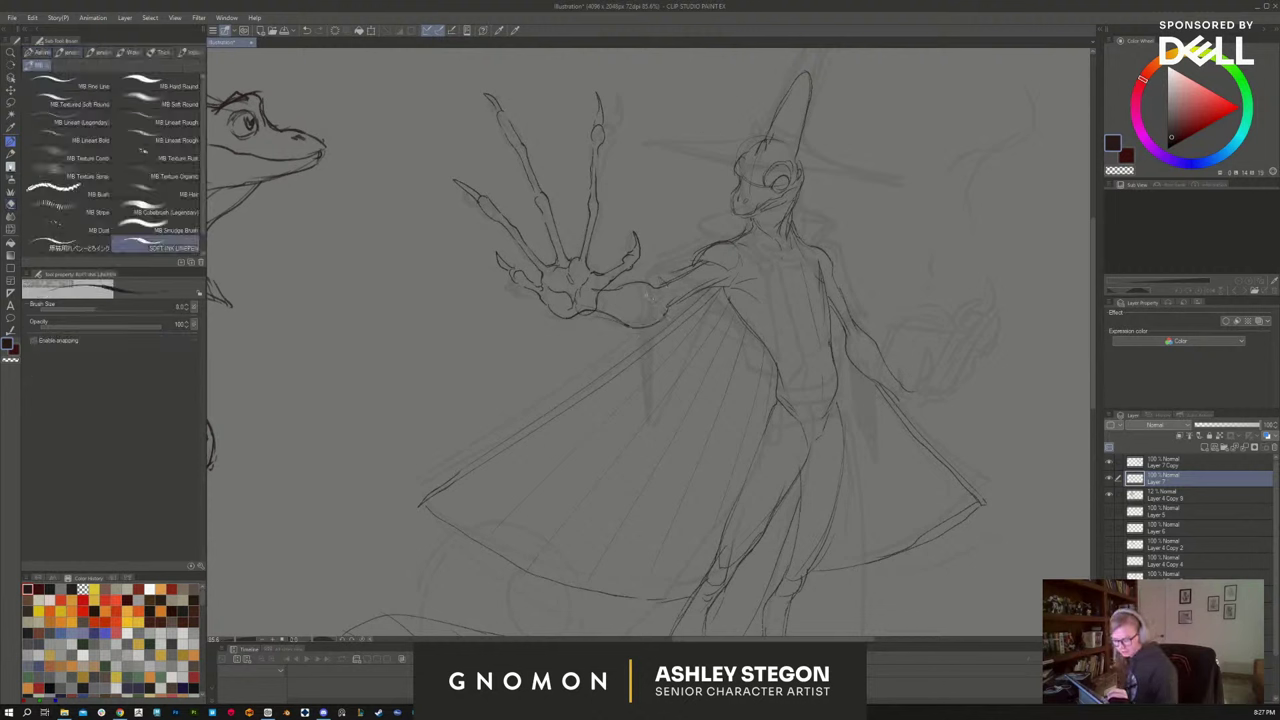
drag(642, 285, 659, 290)
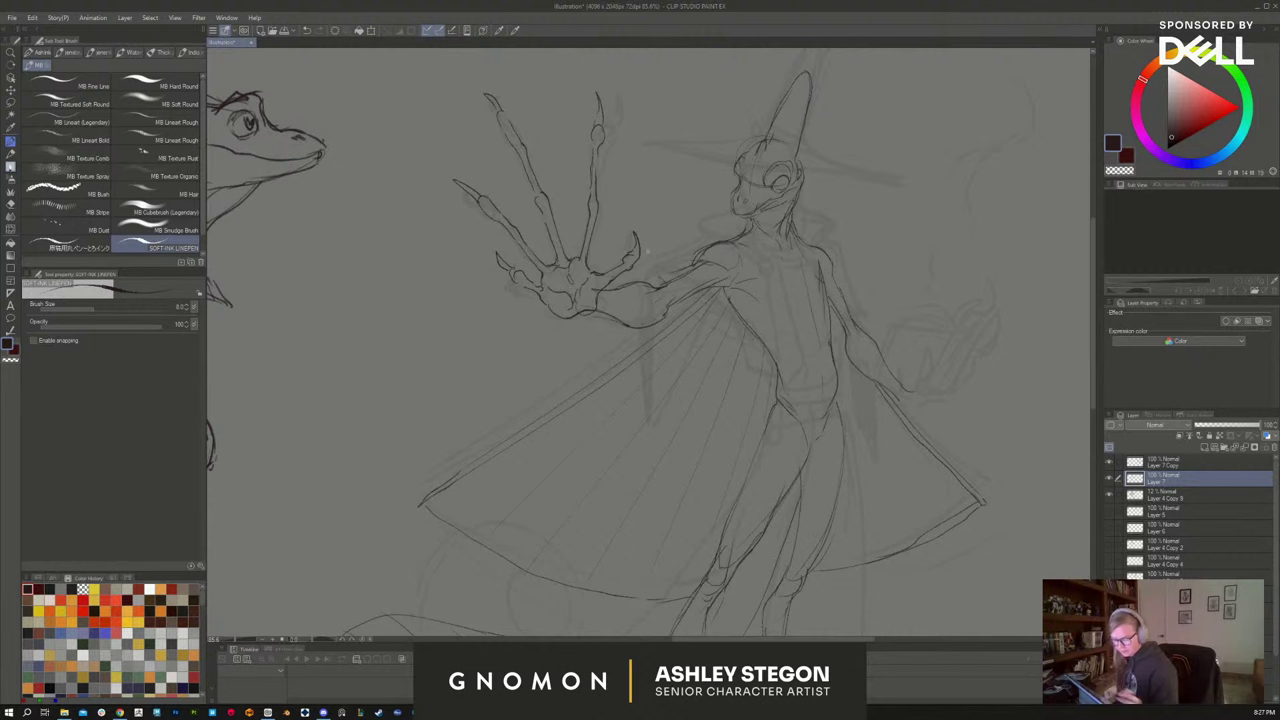
Create a new layer above the body line art for the clothing
mouse_move(948, 444)
mouse_down()
mouse_move(931, 454)
mouse_move(800, 366)
mouse_up()
key(e)
key([)
key([)
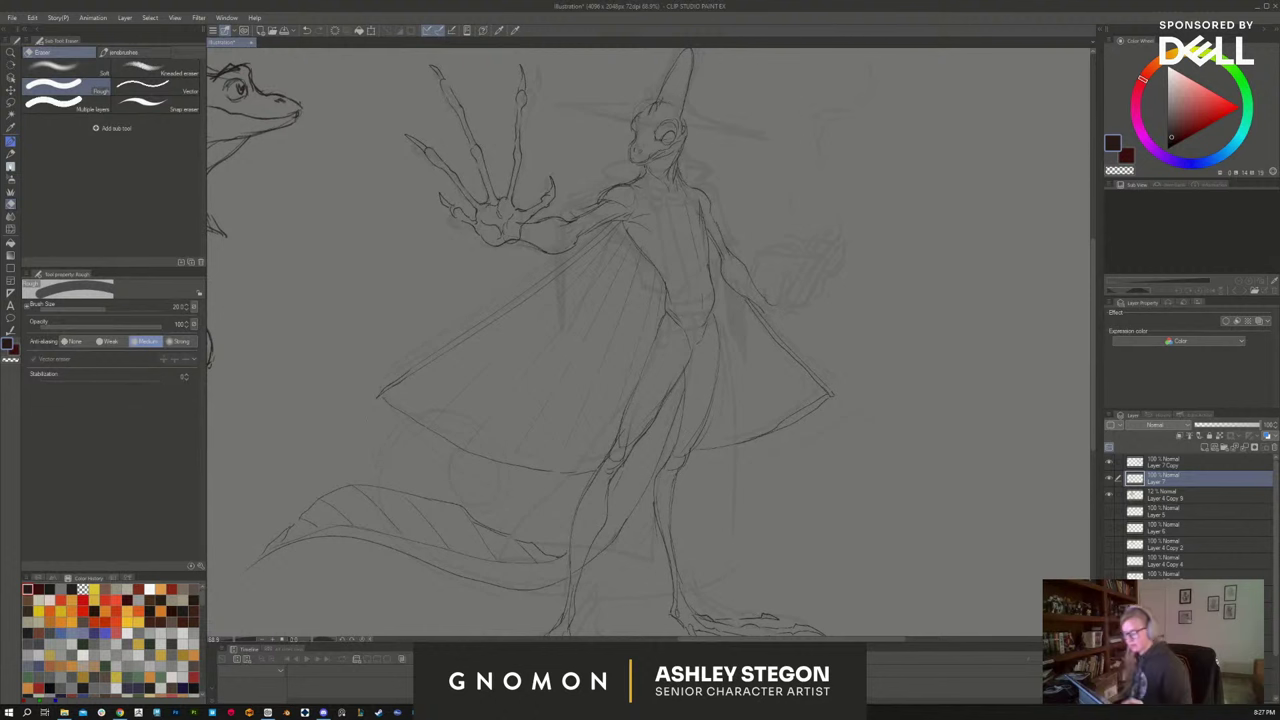
scroll(890, 515, down, 2)
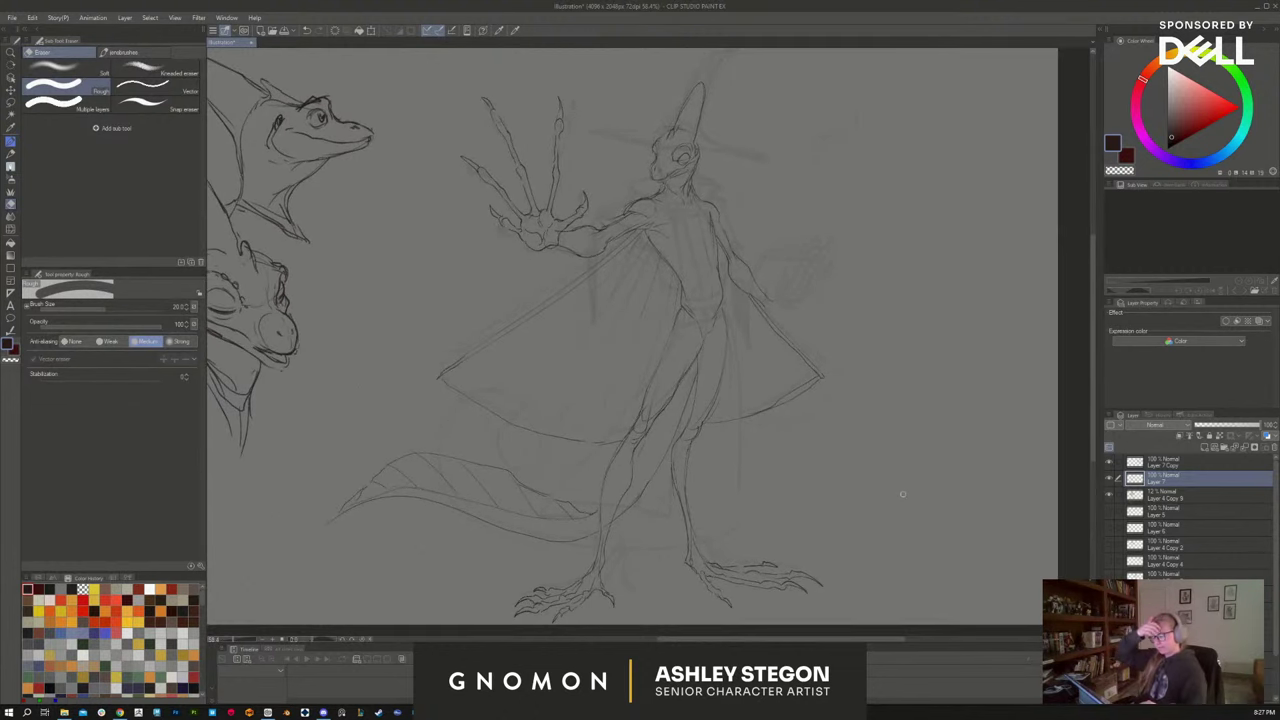
click(1203, 447)
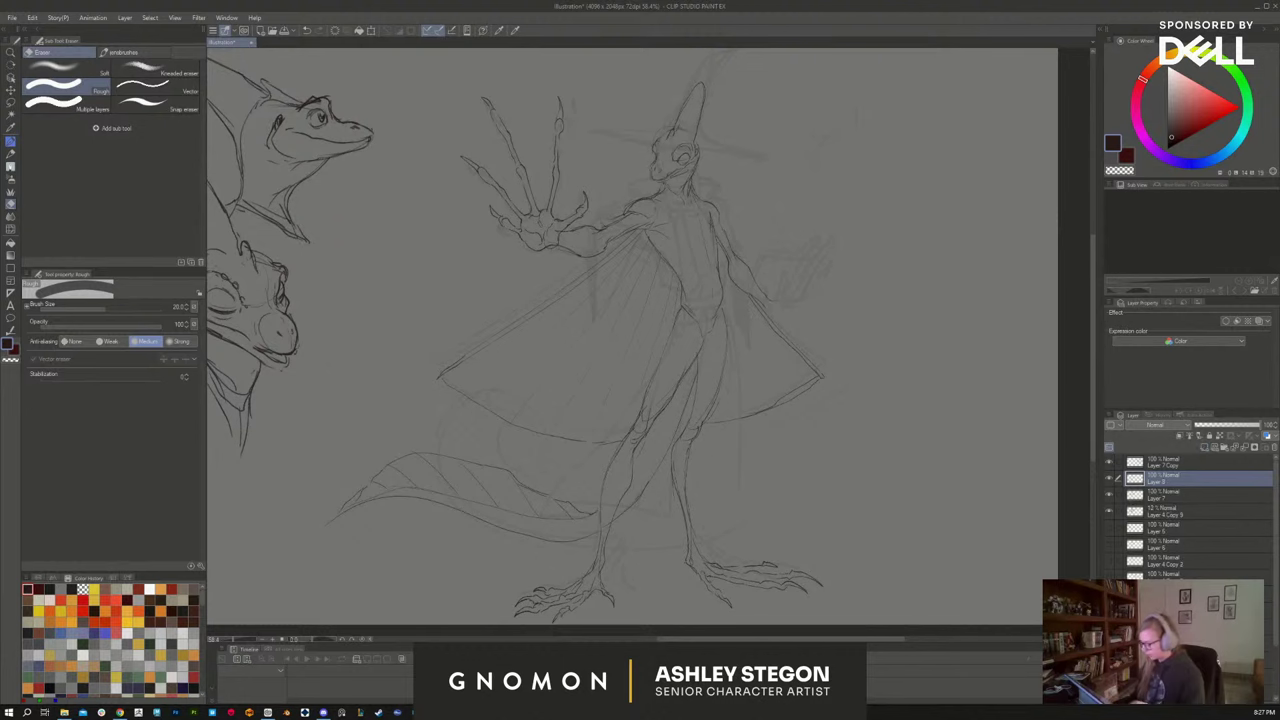
Draw the wizard hat's wide, tilted brim across the head with pointed ends, erasing stray marks along its edge
key(b)
scroll(745, 185, up, 4)
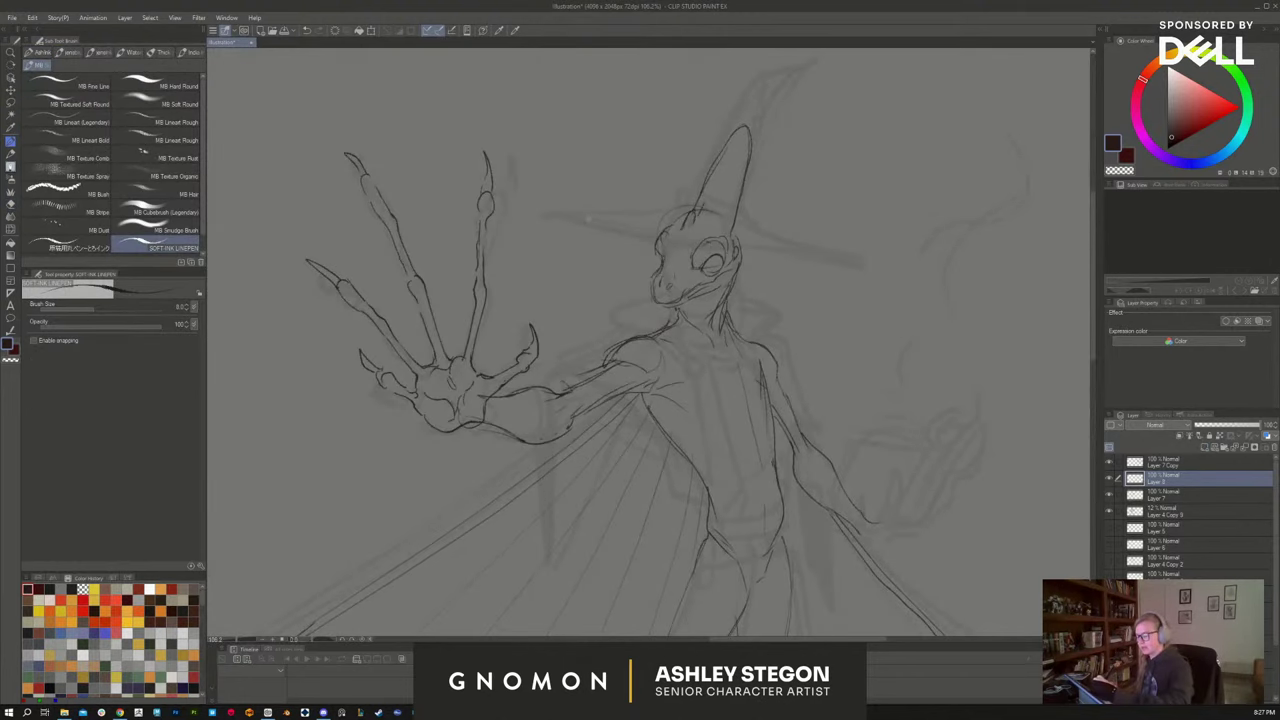
mouse_move(544, 208)
mouse_down()
mouse_move(618, 235)
mouse_move(800, 264)
mouse_up()
key(ctrl+z)
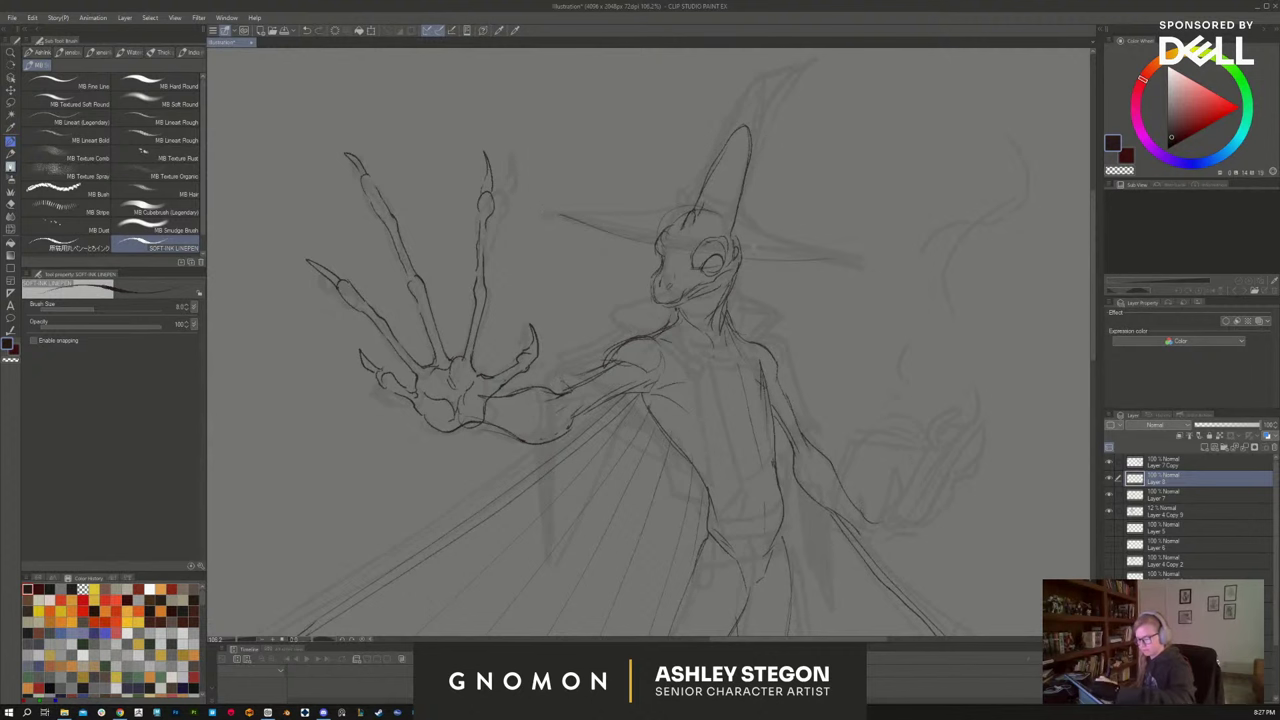
scroll(880, 394, down, 2)
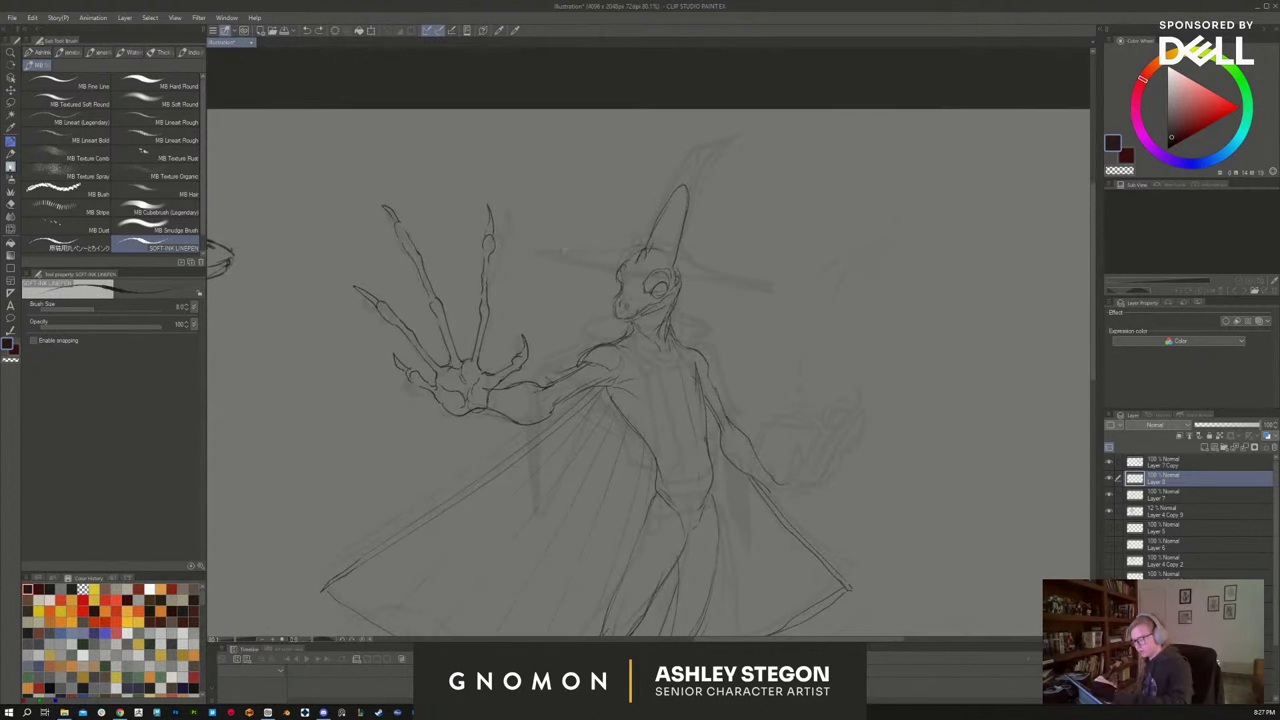
drag(518, 240, 792, 308)
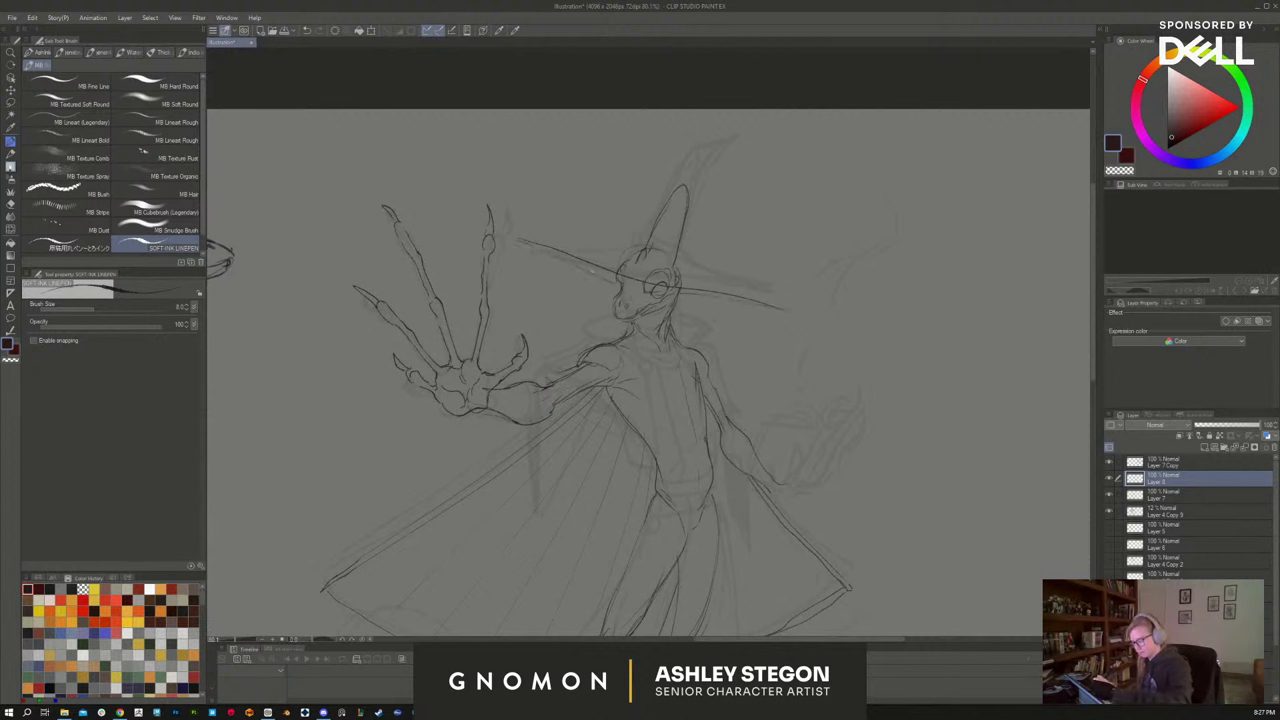
mouse_move(523, 238)
mouse_down()
mouse_move(640, 251)
mouse_move(787, 309)
mouse_up()
key(e)
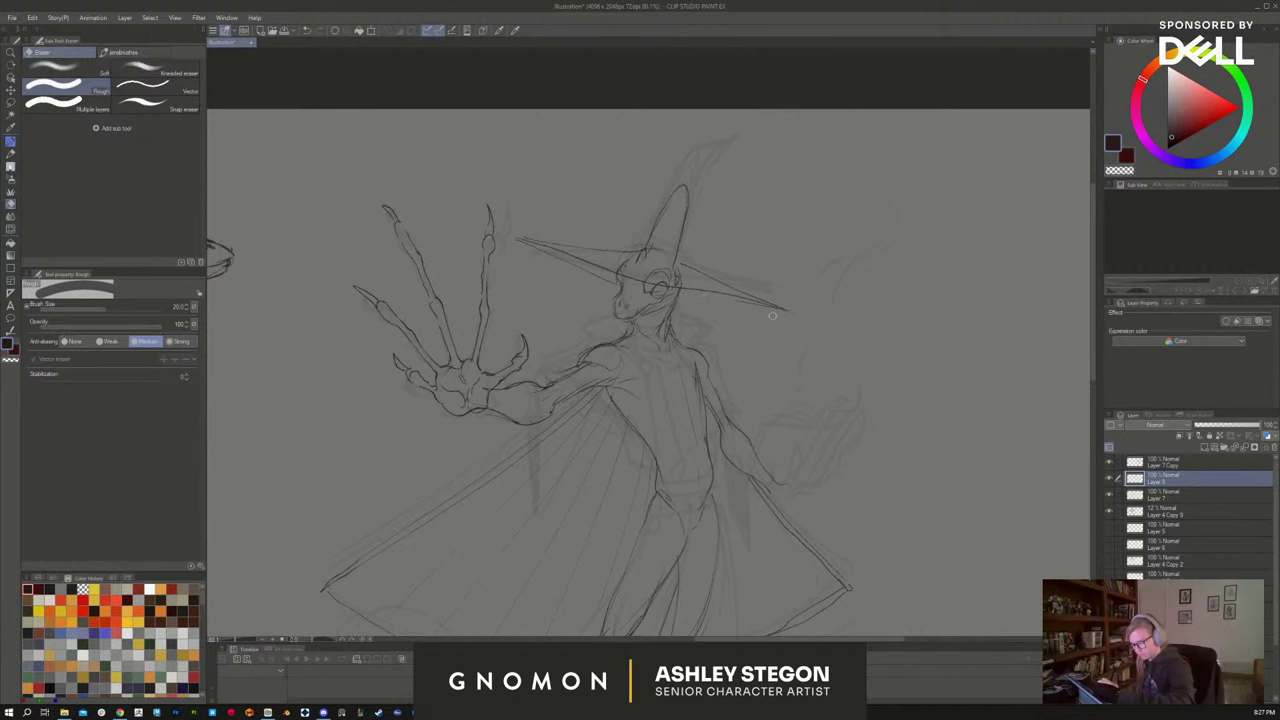
mouse_move(560, 258)
mouse_down()
mouse_move(514, 240)
mouse_move(572, 260)
mouse_up()
key(b)
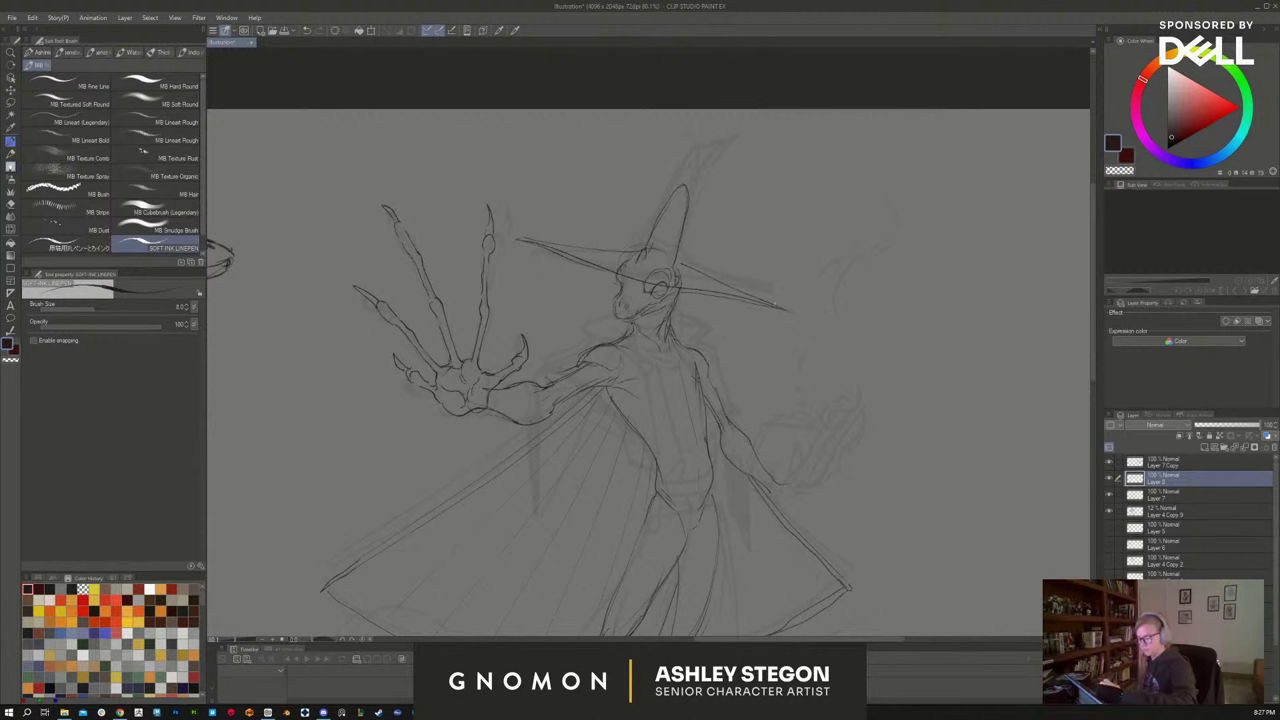
drag(773, 309, 808, 305)
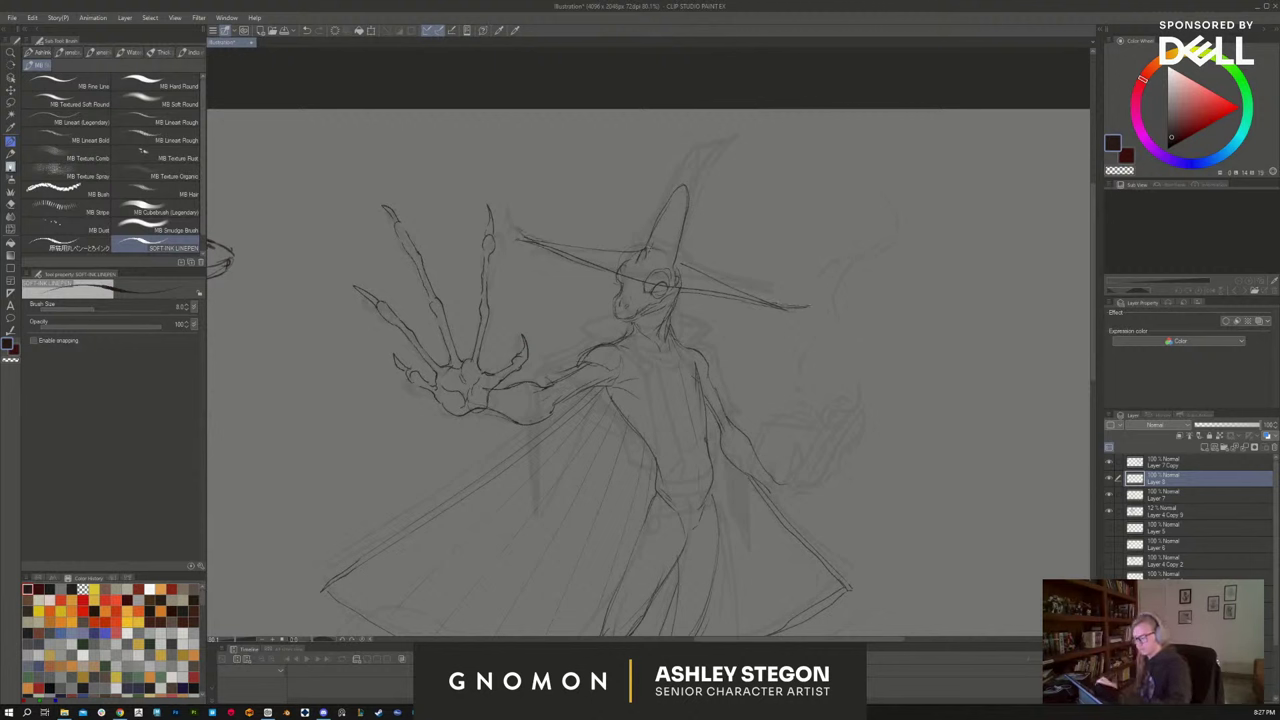
Draw the hat's tall crown with a curved base band, a crease on one side and a bent, pointed tip
mouse_move(641, 245)
mouse_down()
mouse_move(687, 261)
mouse_move(630, 251)
mouse_move(659, 201)
mouse_up()
drag(706, 155, 778, 128)
drag(689, 198, 692, 268)
scroll(894, 463, down, 2)
mouse_move(894, 463)
mouse_down()
mouse_move(871, 360)
mouse_move(873, 376)
mouse_up()
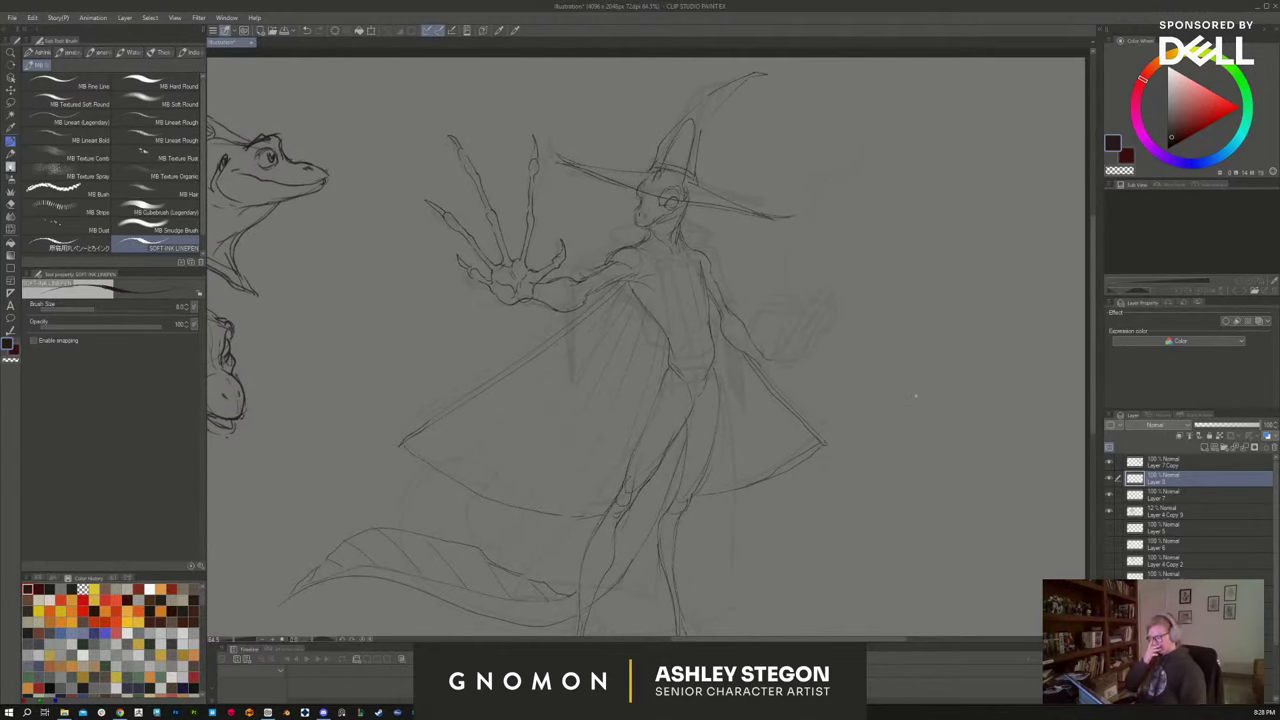
scroll(727, 261, up, 3)
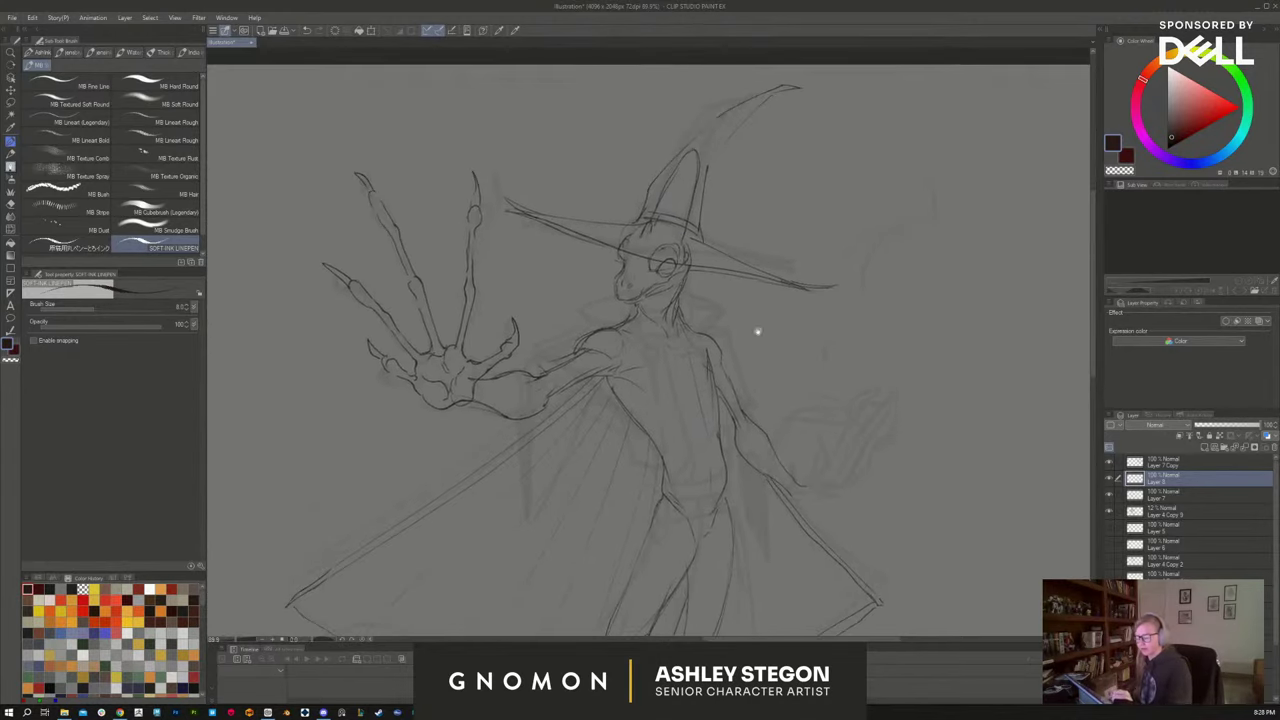
mouse_move(708, 162)
mouse_down()
mouse_move(782, 92)
mouse_move(812, 89)
mouse_up()
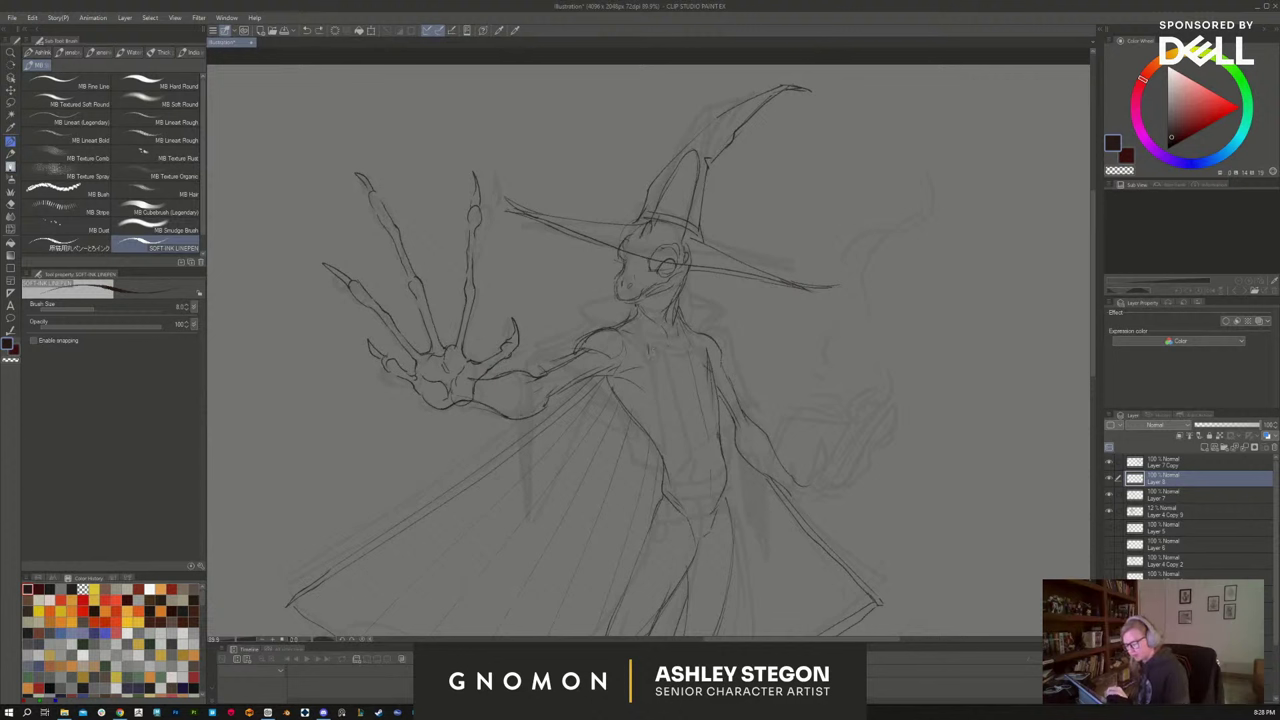
Draw the garment's neckline across the upper chest, a strap over the shoulder and a long line down the torso
mouse_move(651, 342)
mouse_down()
mouse_move(652, 367)
mouse_move(701, 366)
mouse_move(673, 354)
mouse_move(689, 353)
mouse_up()
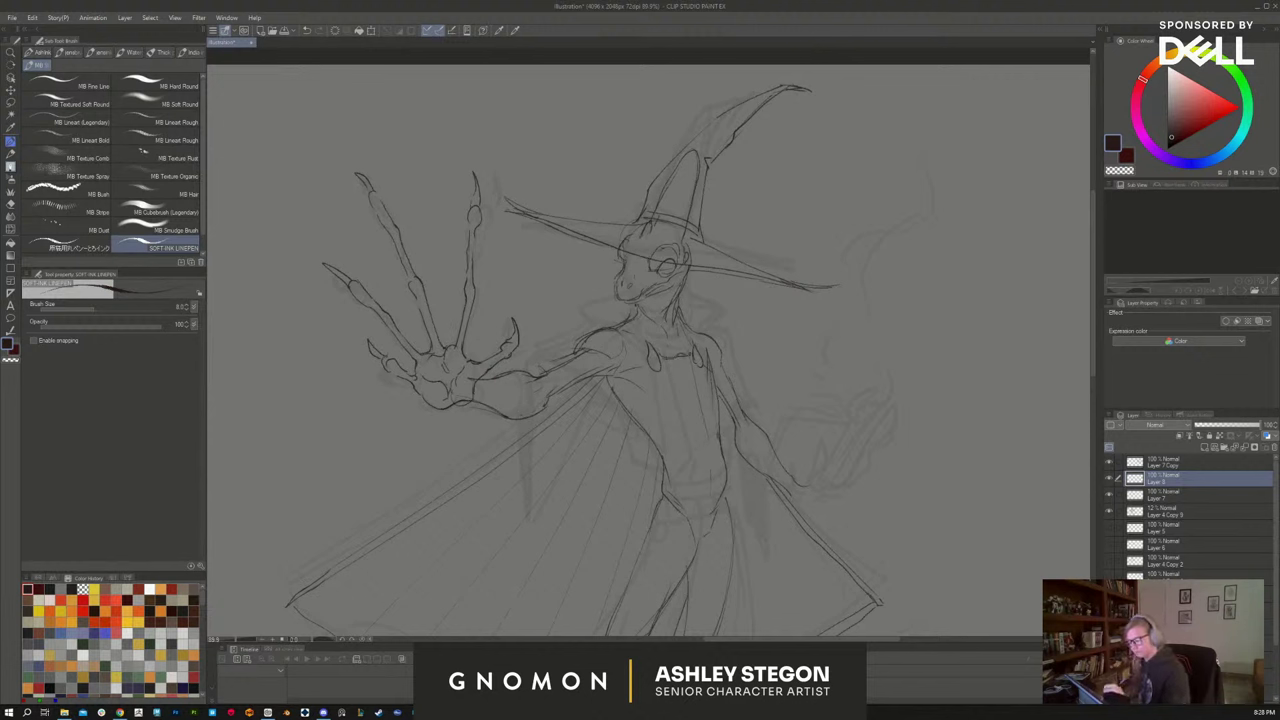
drag(627, 310, 643, 334)
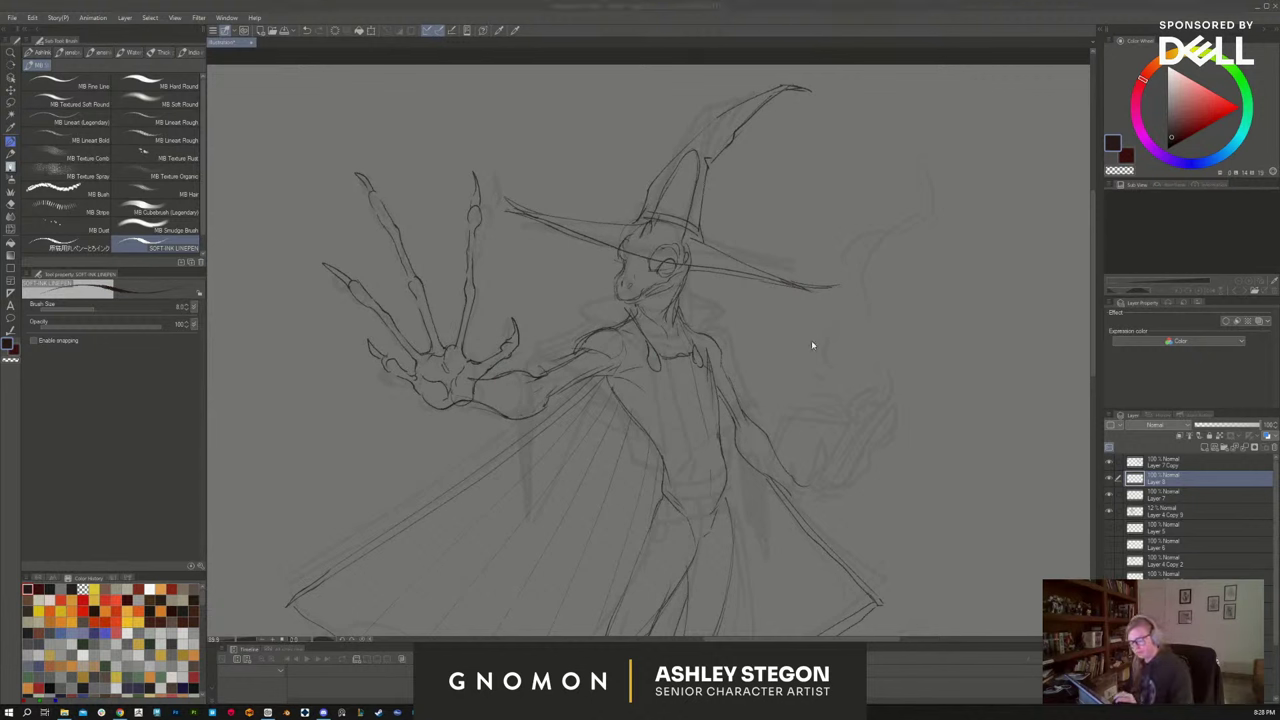
click(626, 327)
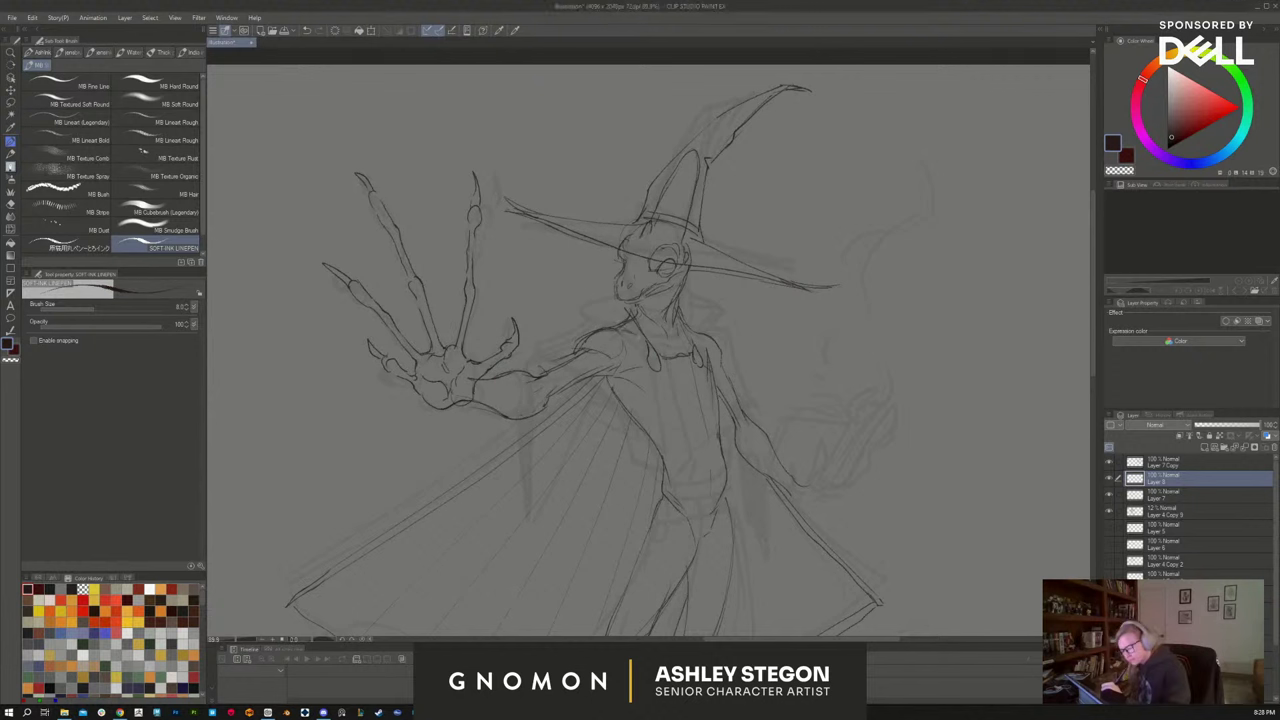
drag(659, 366, 663, 419)
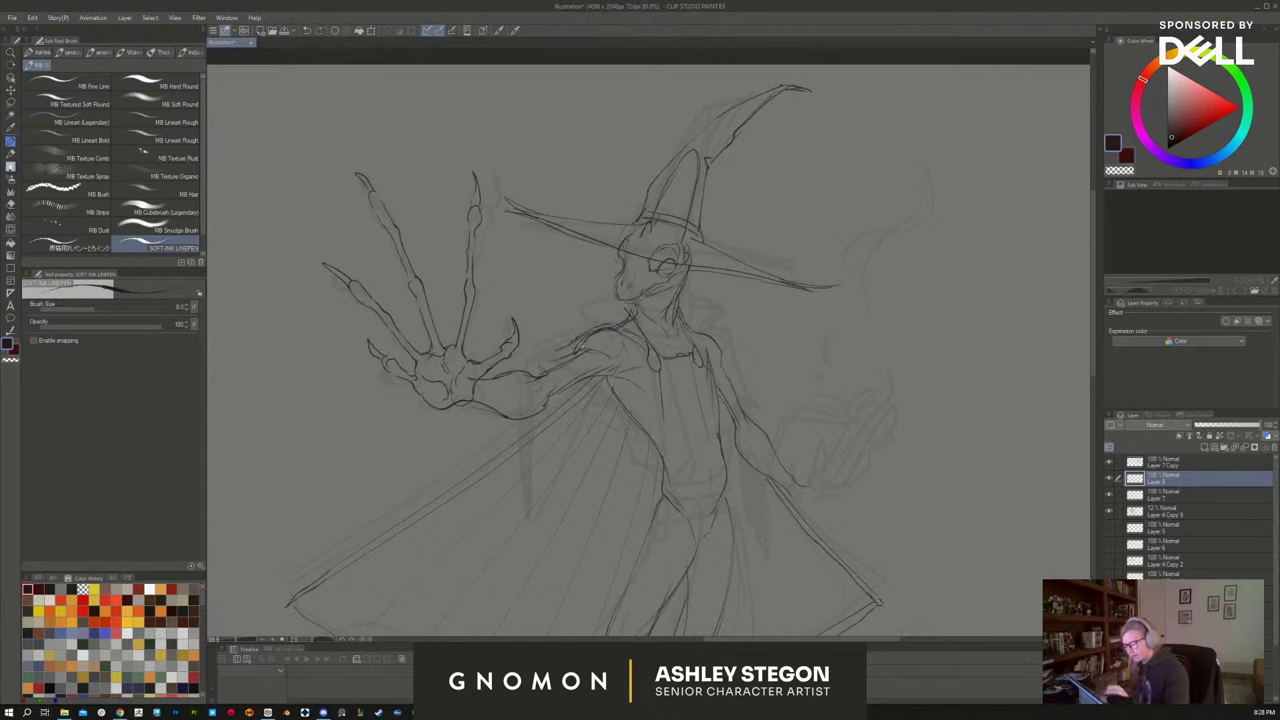
Draw the shoulder sections of the open jacket, with slanted lower edges over both upper arms
mouse_move(556, 392)
mouse_down()
mouse_move(596, 364)
mouse_move(660, 430)
mouse_up()
key(ctrl+z)
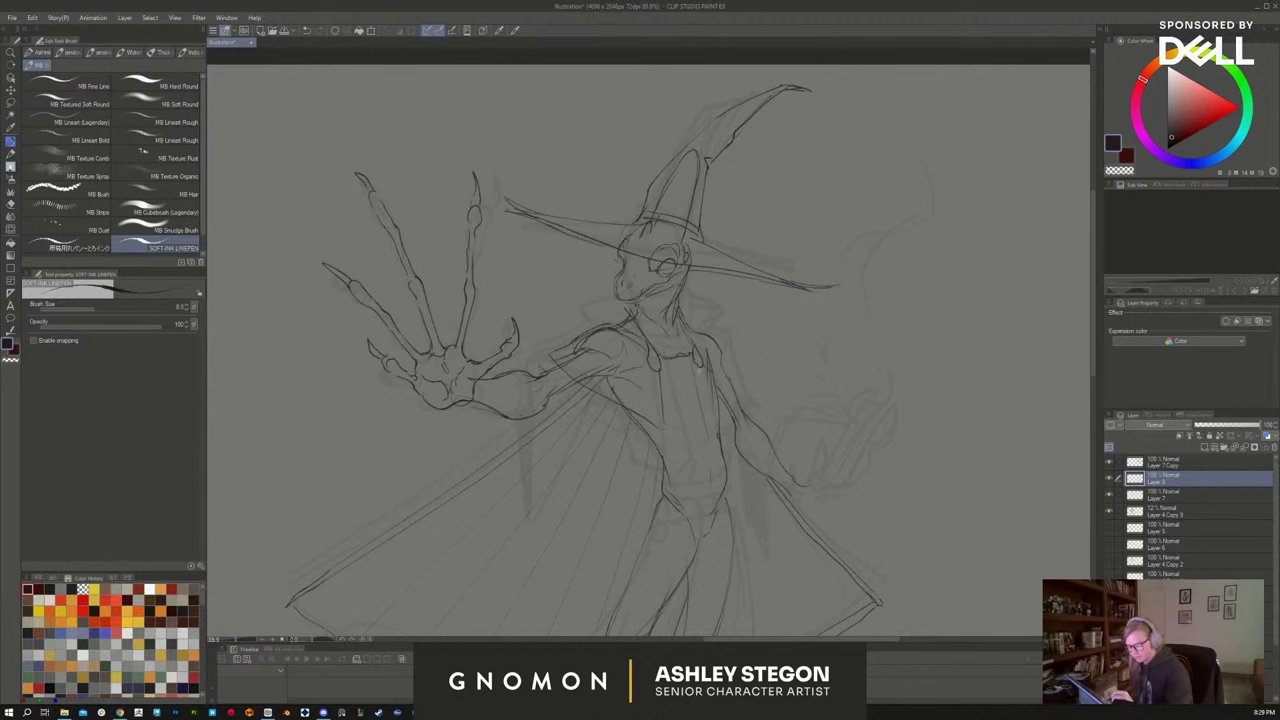
mouse_move(704, 368)
mouse_down()
mouse_move(712, 428)
mouse_move(730, 426)
mouse_up()
drag(706, 332, 740, 400)
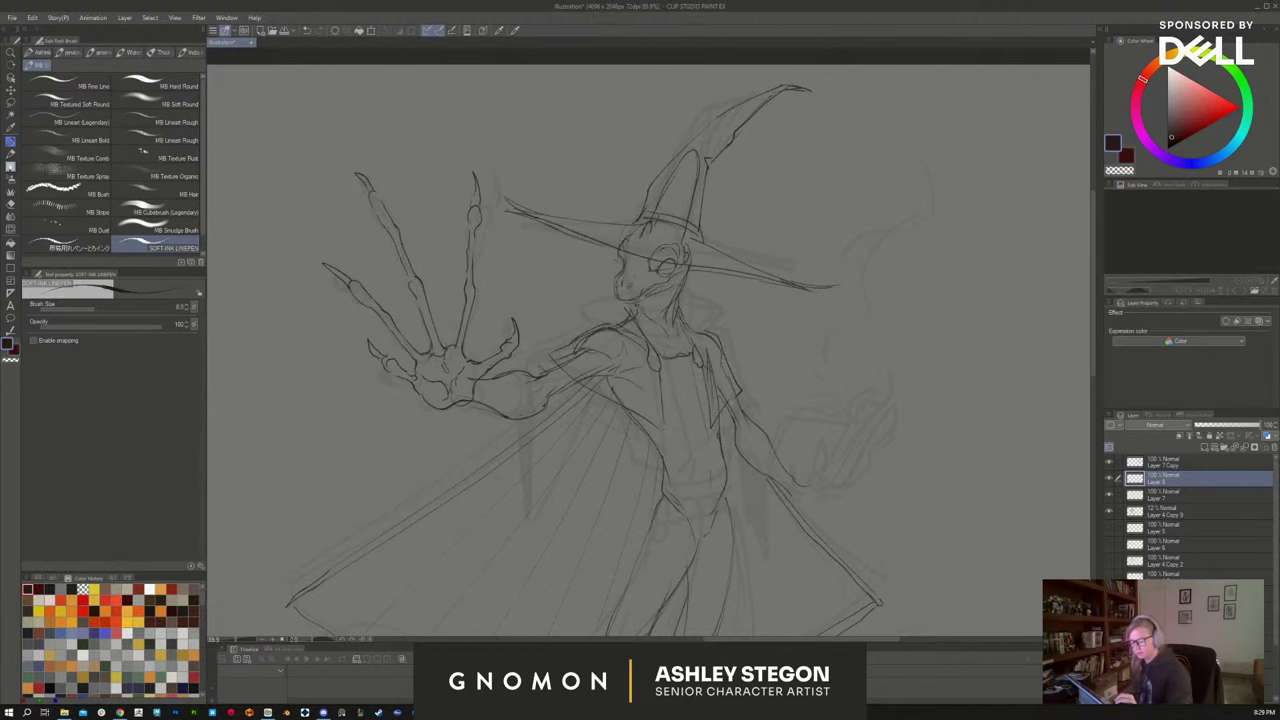
Draw a raised, pointed collar flaring out on both sides of the neck
scroll(855, 433, down, 1)
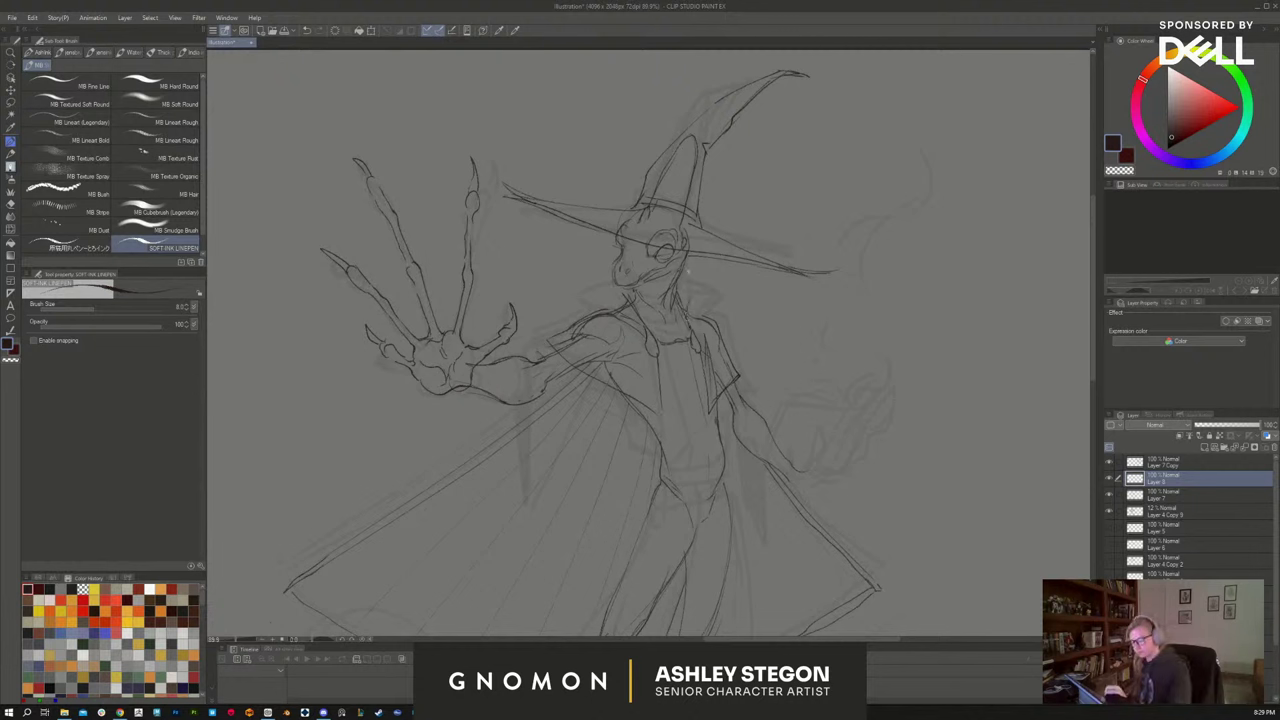
drag(700, 268, 712, 314)
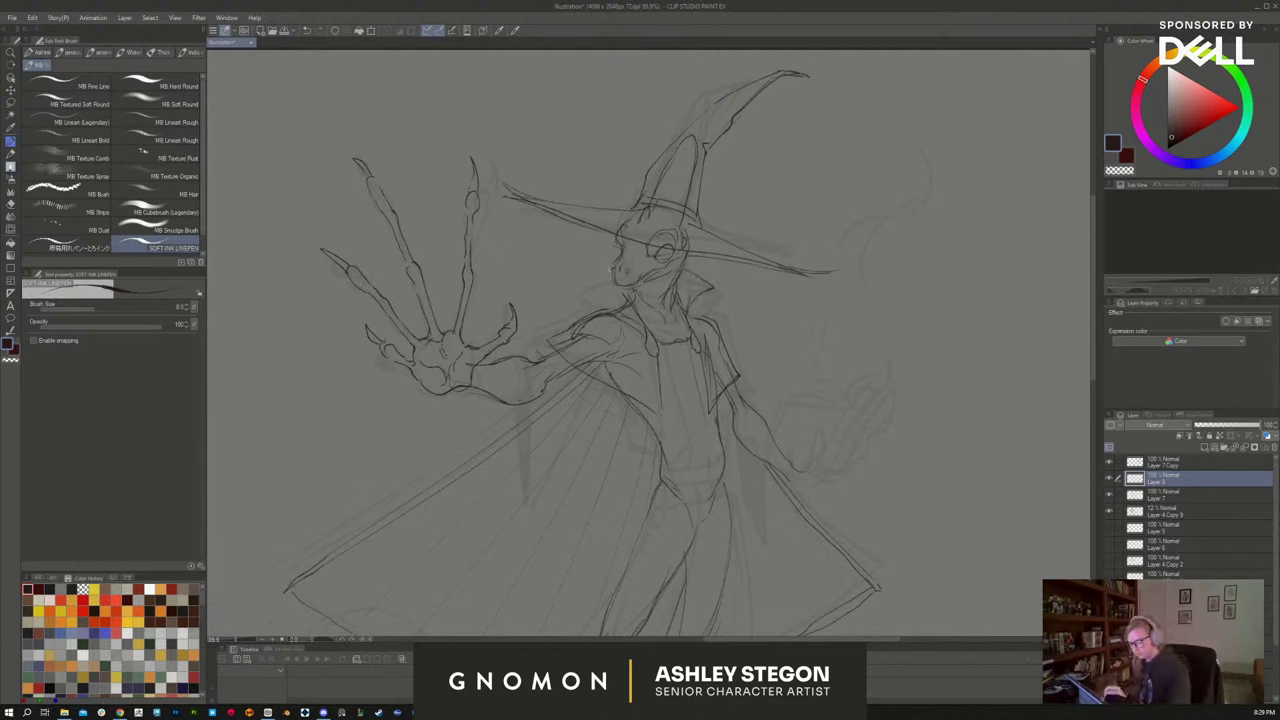
drag(612, 268, 618, 302)
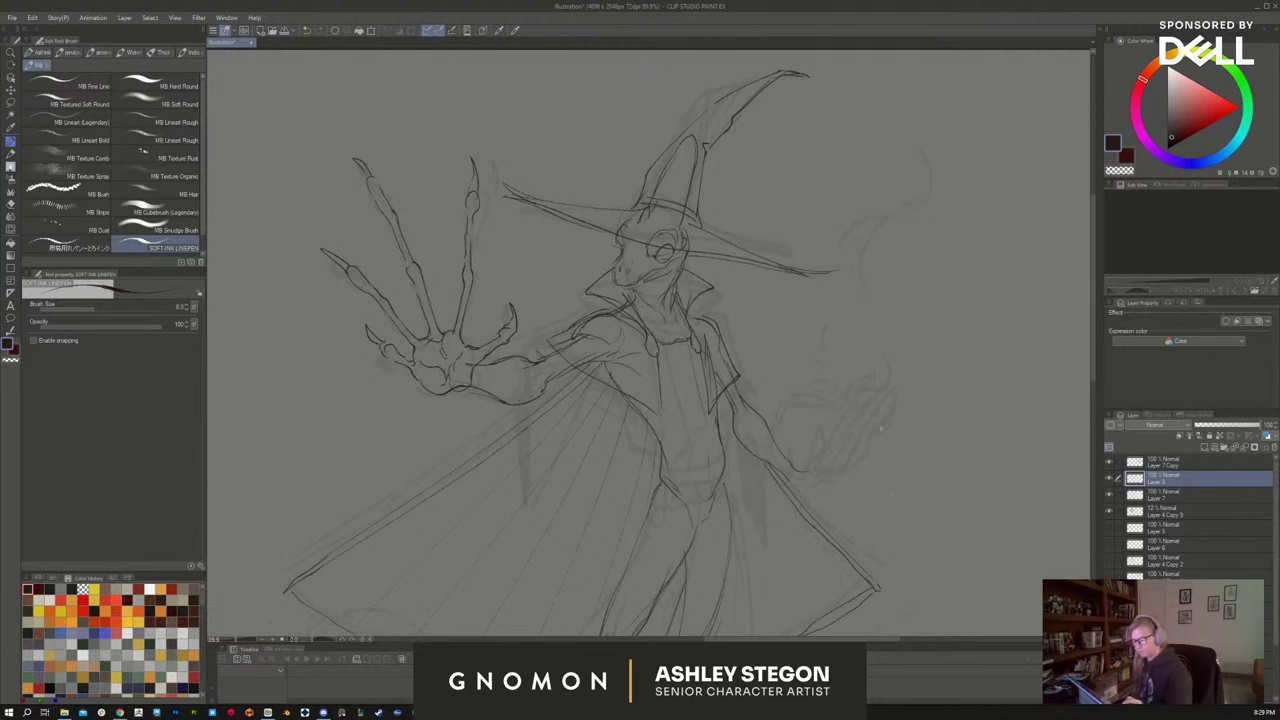
Draw the outstretched arm's sleeve with a cuff around the forearm and a long, pointed drape hanging below it
scroll(920, 544, down, 1)
drag(920, 544, 867, 469)
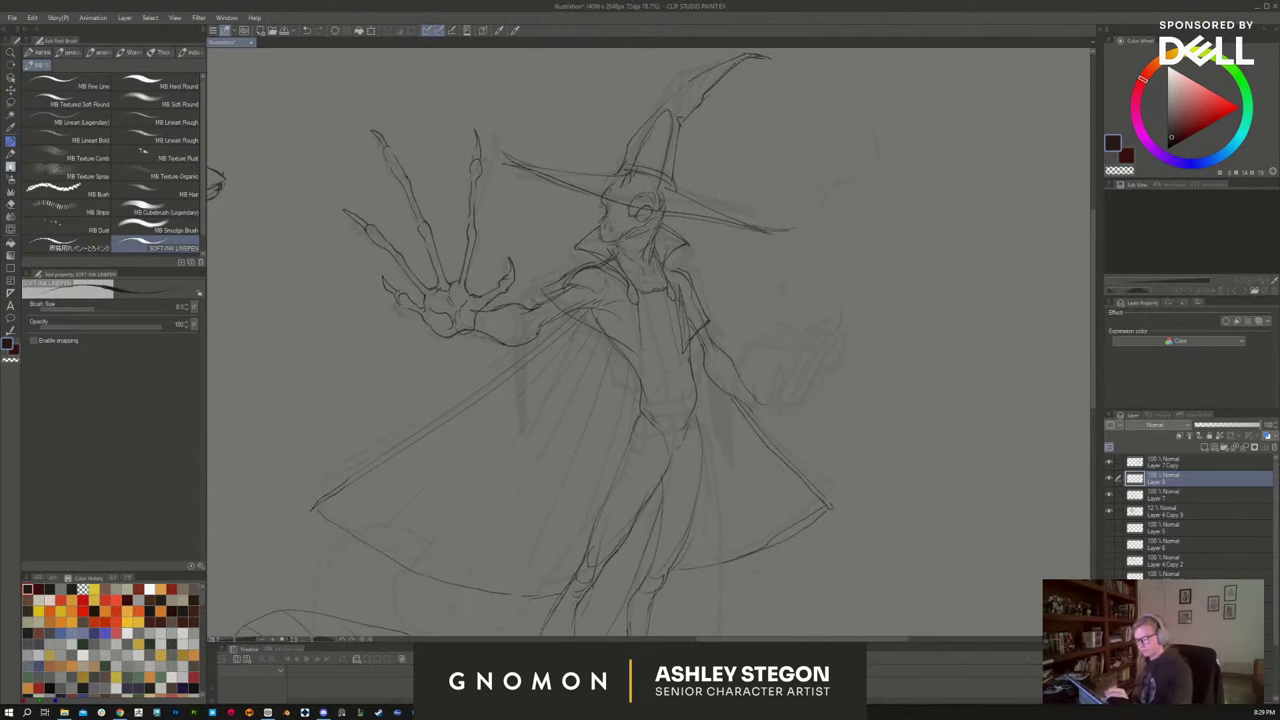
drag(761, 449, 763, 429)
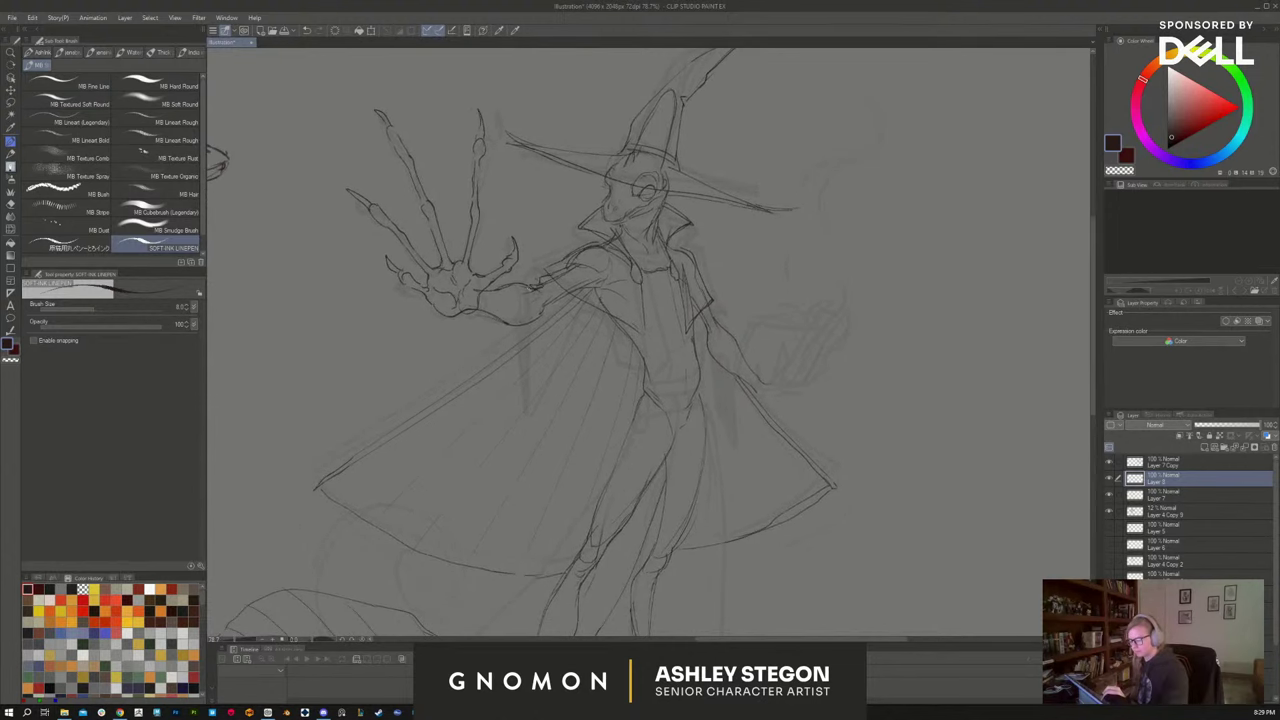
drag(536, 286, 543, 303)
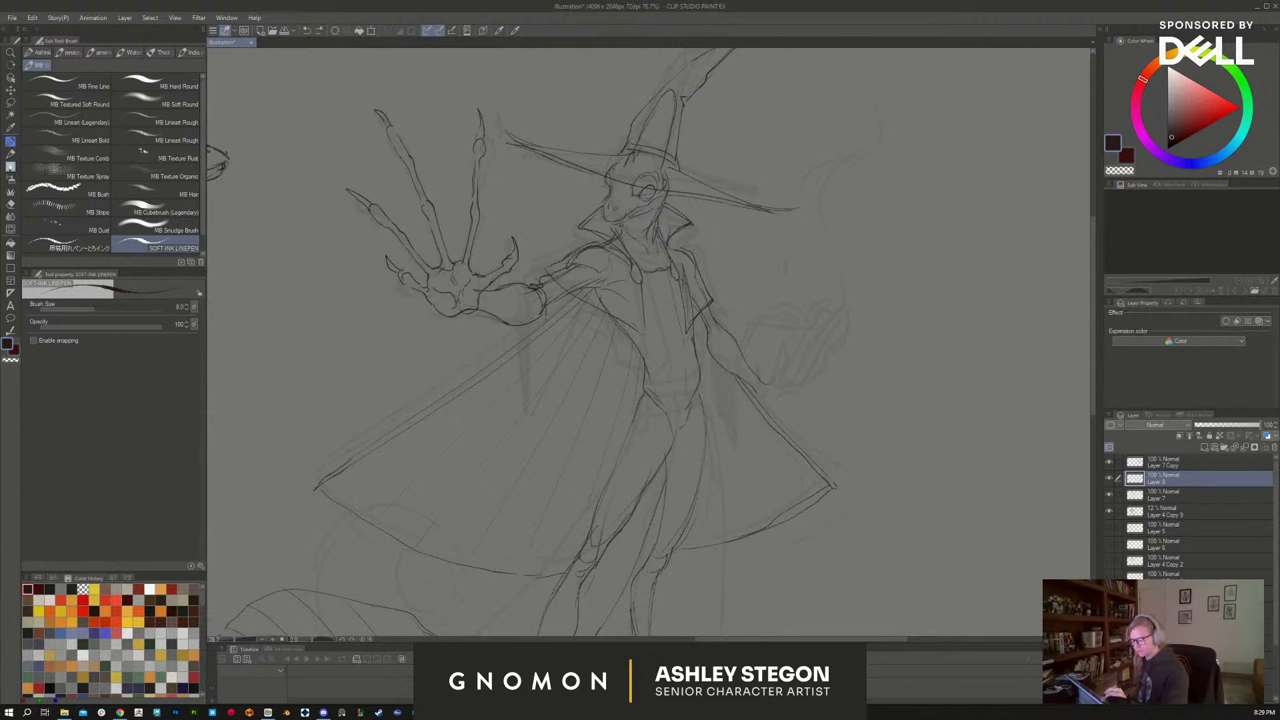
drag(544, 321, 508, 380)
drag(507, 395, 485, 425)
mouse_move(541, 355)
mouse_down()
mouse_move(530, 366)
mouse_move(589, 315)
mouse_move(610, 319)
mouse_up()
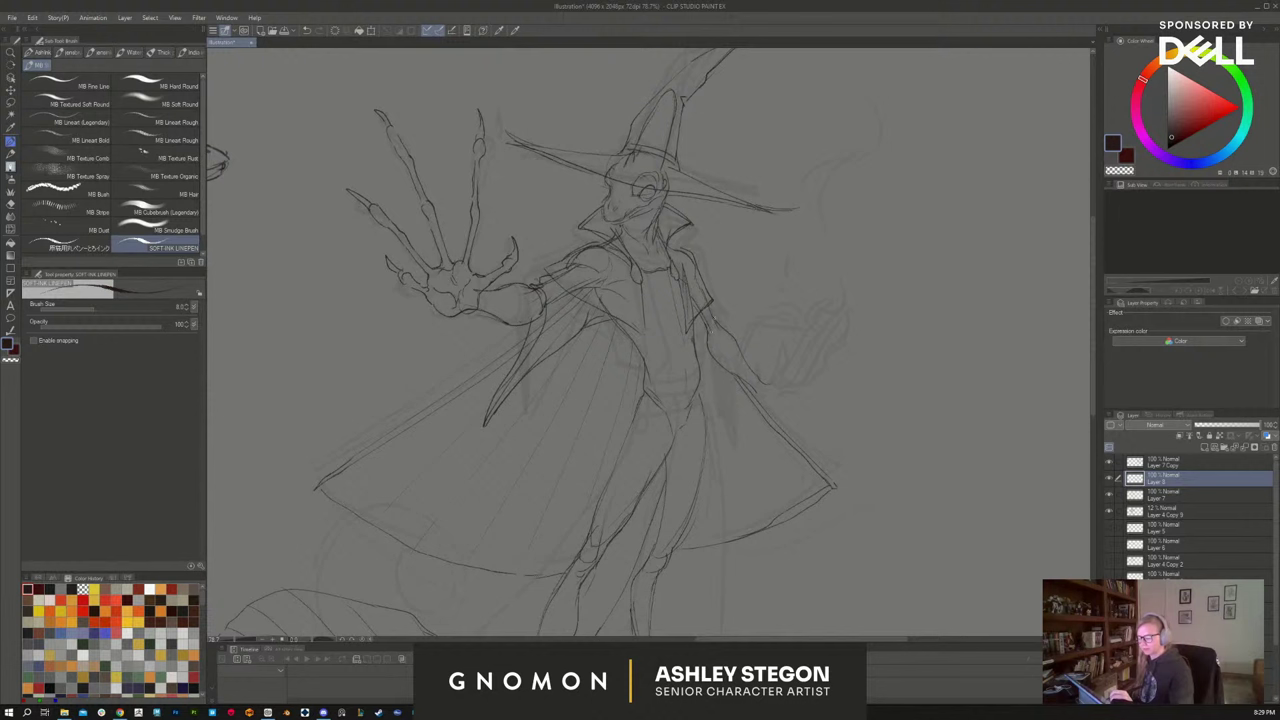
Draw a narrow, pointed sleeve drape hanging beneath the lowered arm, replacing the first overlong version
drag(712, 318, 714, 432)
drag(716, 388, 712, 477)
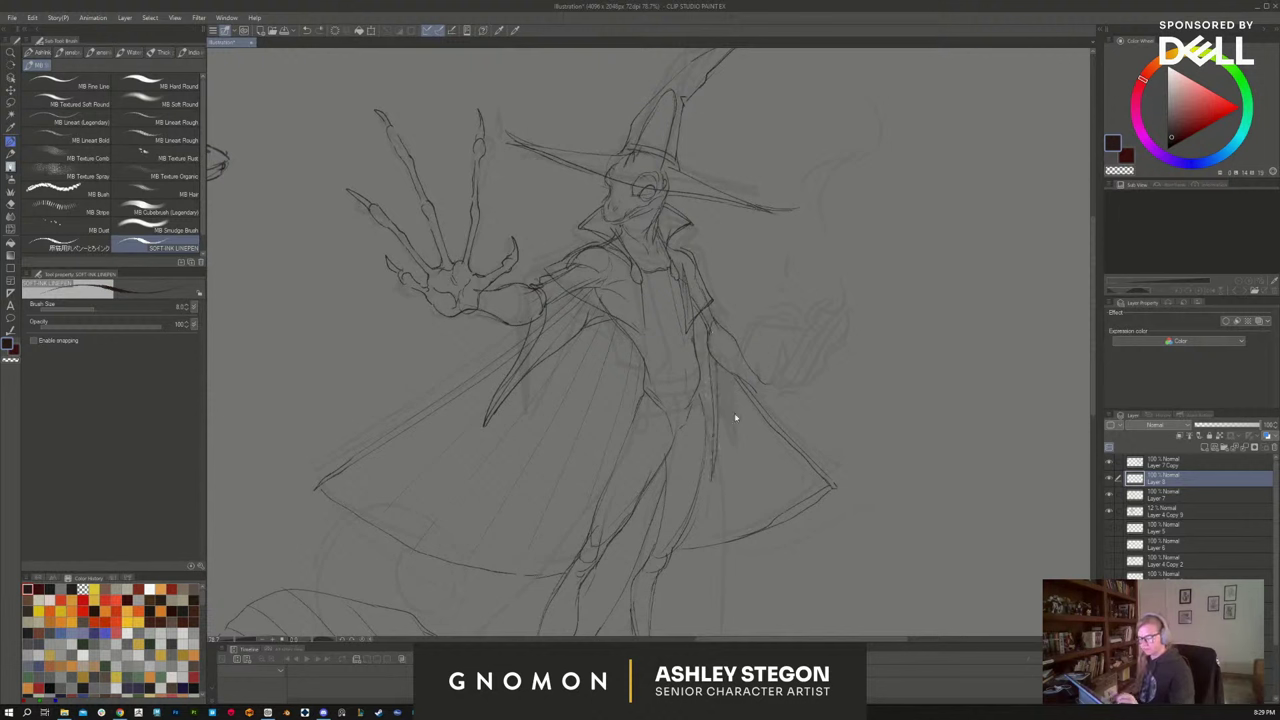
key(ctrl+z)
key(ctrl+z)
drag(712, 410, 713, 435)
Draw a curved waistline across the torso as the garment's lower edge
drag(916, 543, 913, 505)
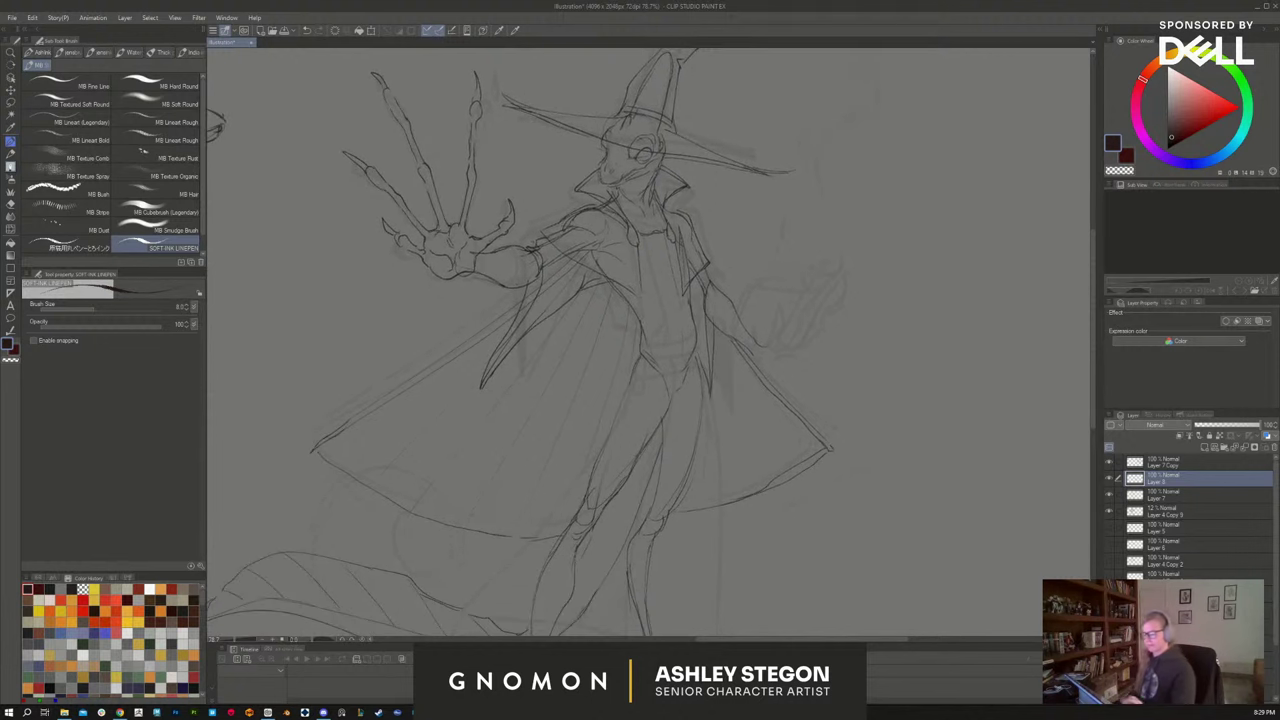
mouse_move(639, 318)
mouse_down()
mouse_move(688, 306)
mouse_move(672, 310)
mouse_up()
key(ctrl+z)
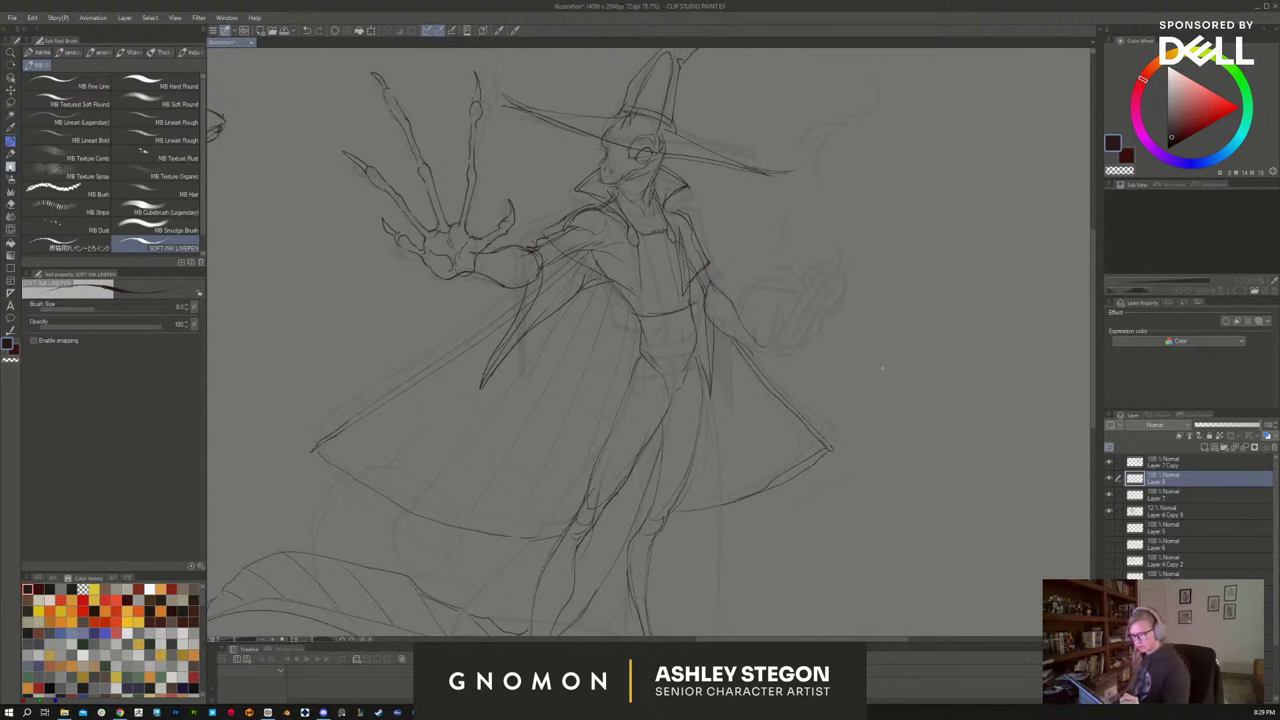
Replace the waistline with a wrapped sash around the waist and draw vertical trim lines down the front of the torso
key(ctrl+z)
key(ctrl+z)
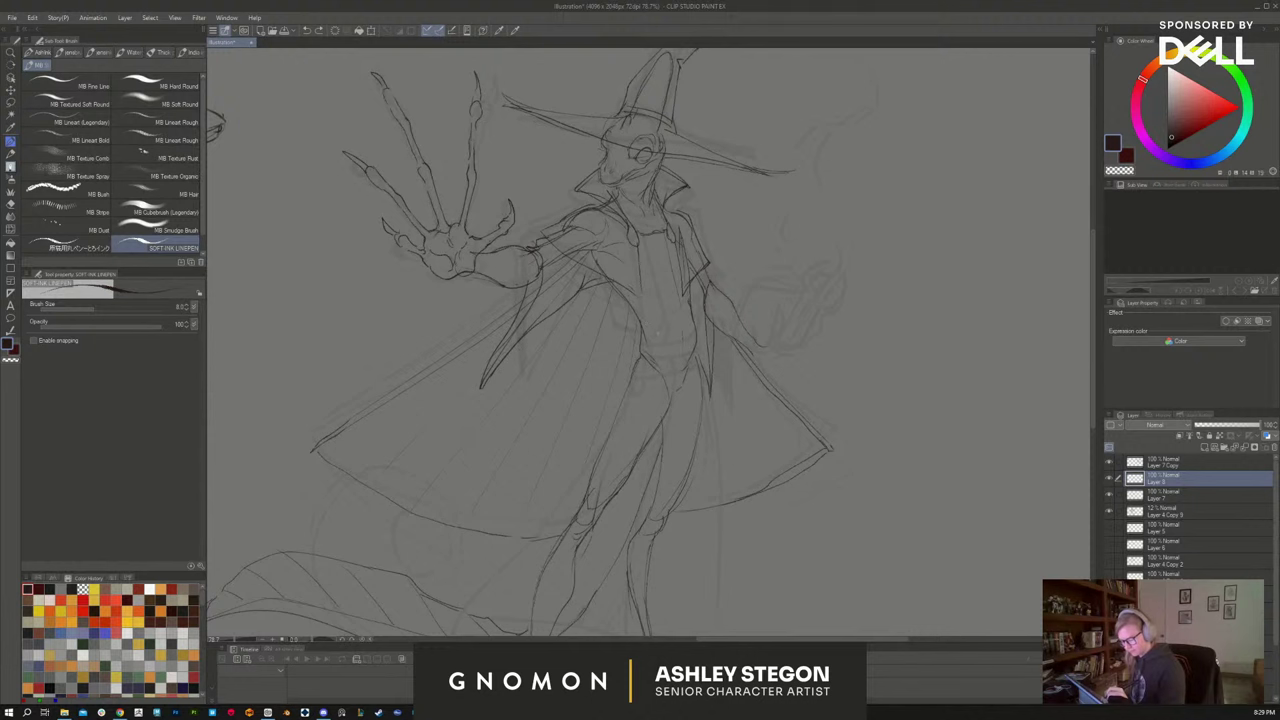
drag(652, 353, 700, 354)
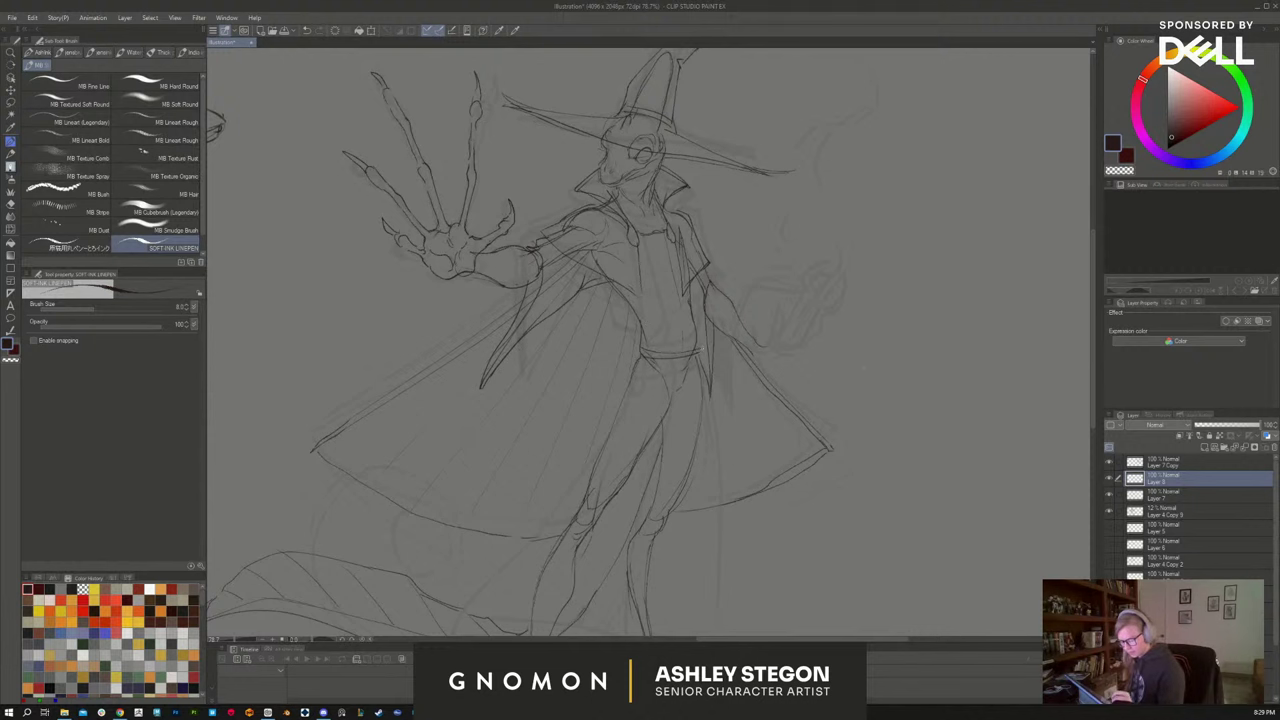
drag(910, 497, 874, 454)
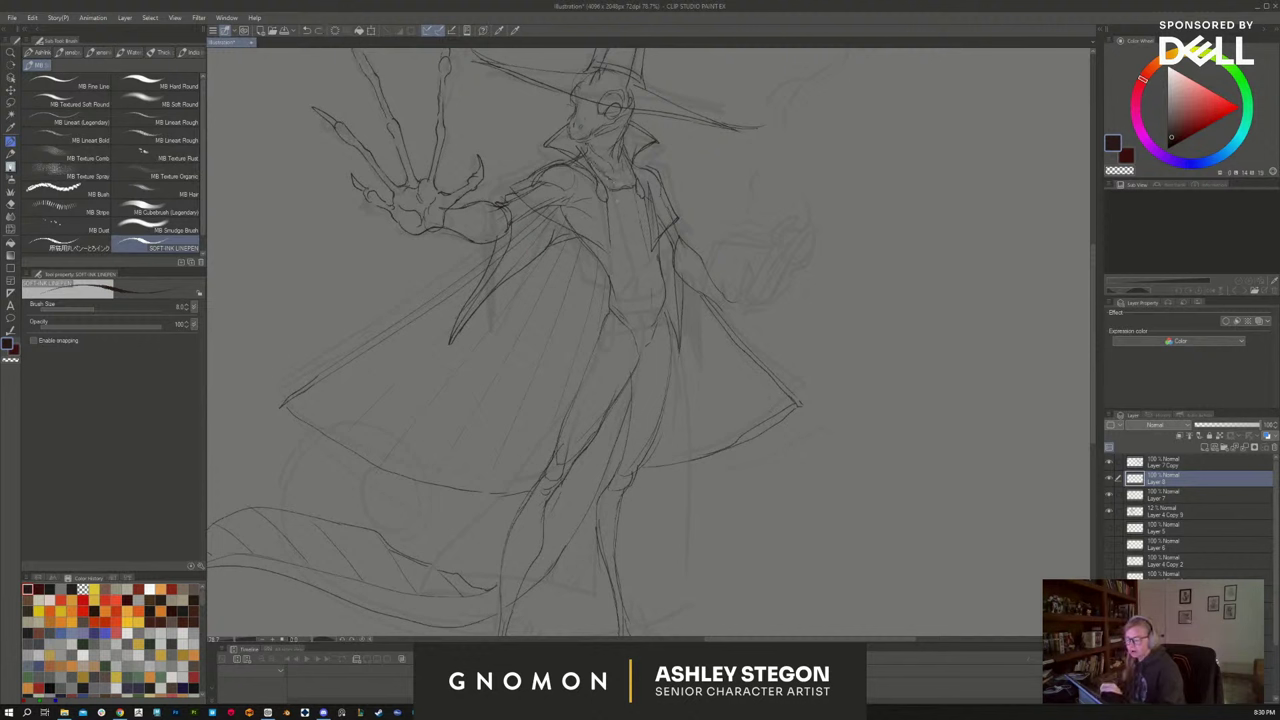
drag(616, 196, 632, 285)
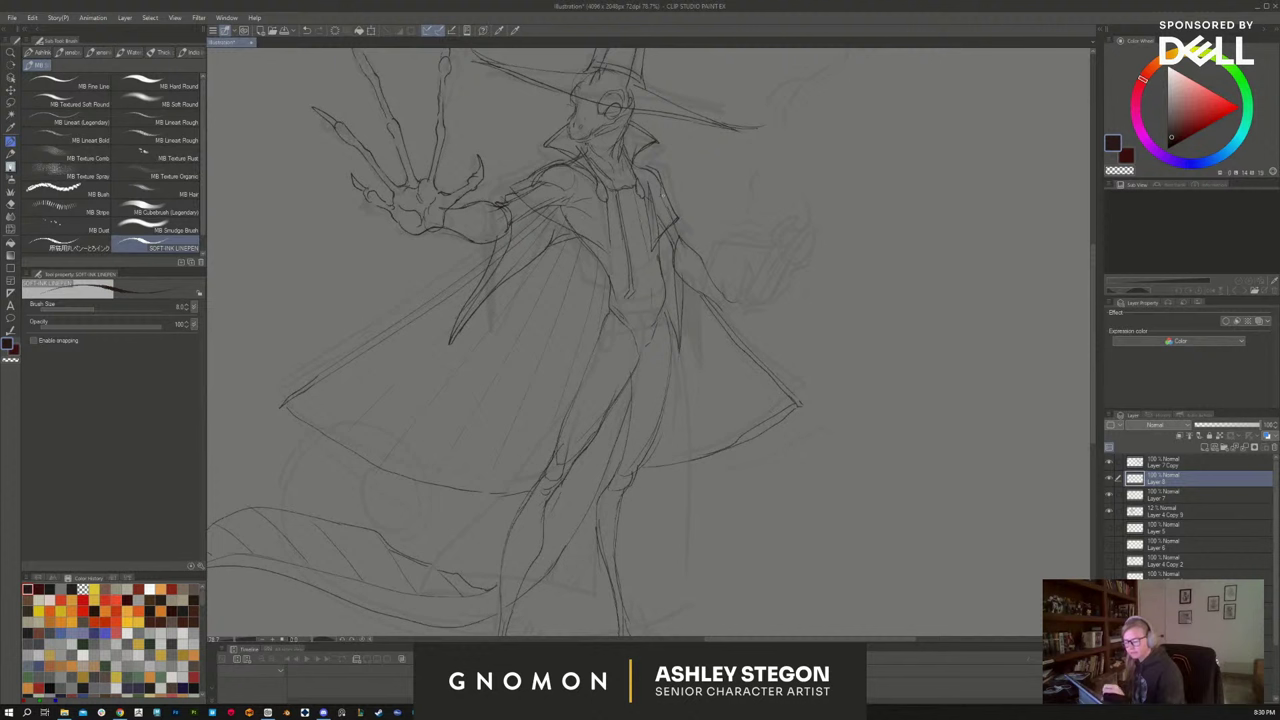
mouse_move(666, 236)
mouse_down()
mouse_move(672, 296)
mouse_move(628, 296)
mouse_move(664, 294)
mouse_move(667, 318)
mouse_move(644, 315)
mouse_move(658, 304)
mouse_move(604, 320)
mouse_move(628, 326)
mouse_up()
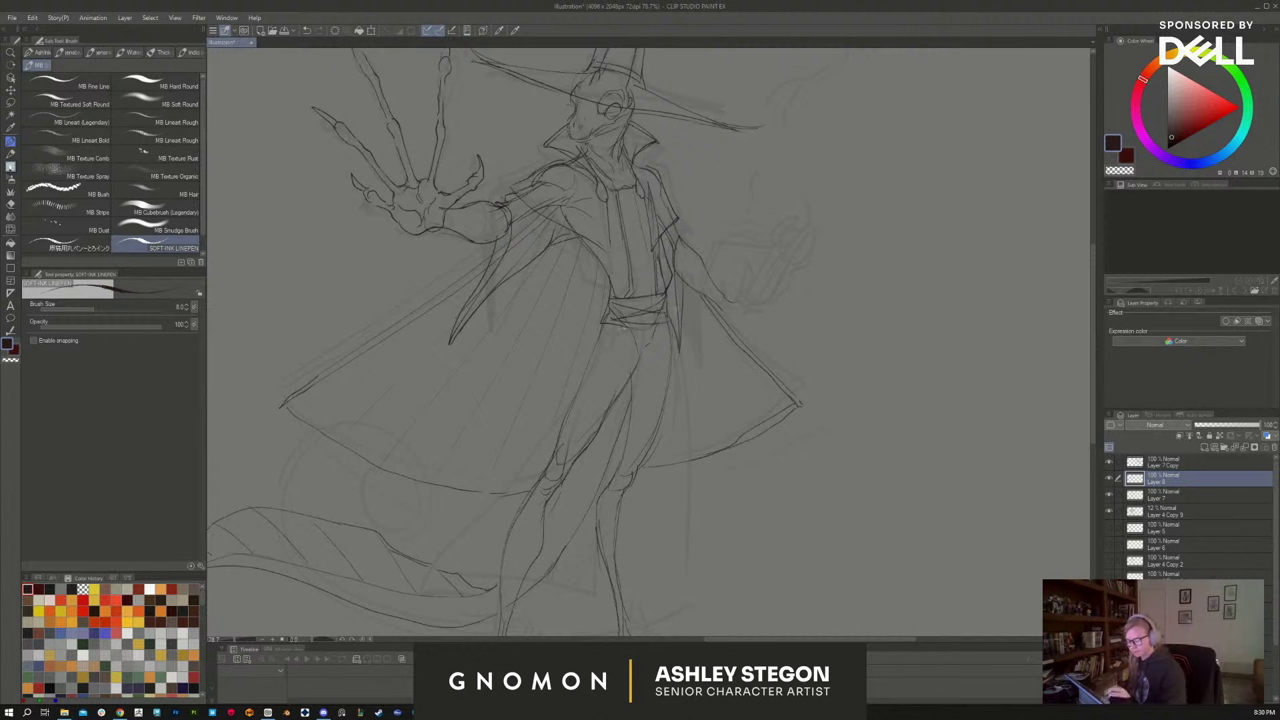
Draw a long, curved garment flap sweeping from the sash out behind the thigh on the outstretched arm's side
mouse_move(612, 326)
mouse_down()
mouse_move(622, 344)
mouse_move(520, 408)
mouse_up()
drag(600, 366, 504, 410)
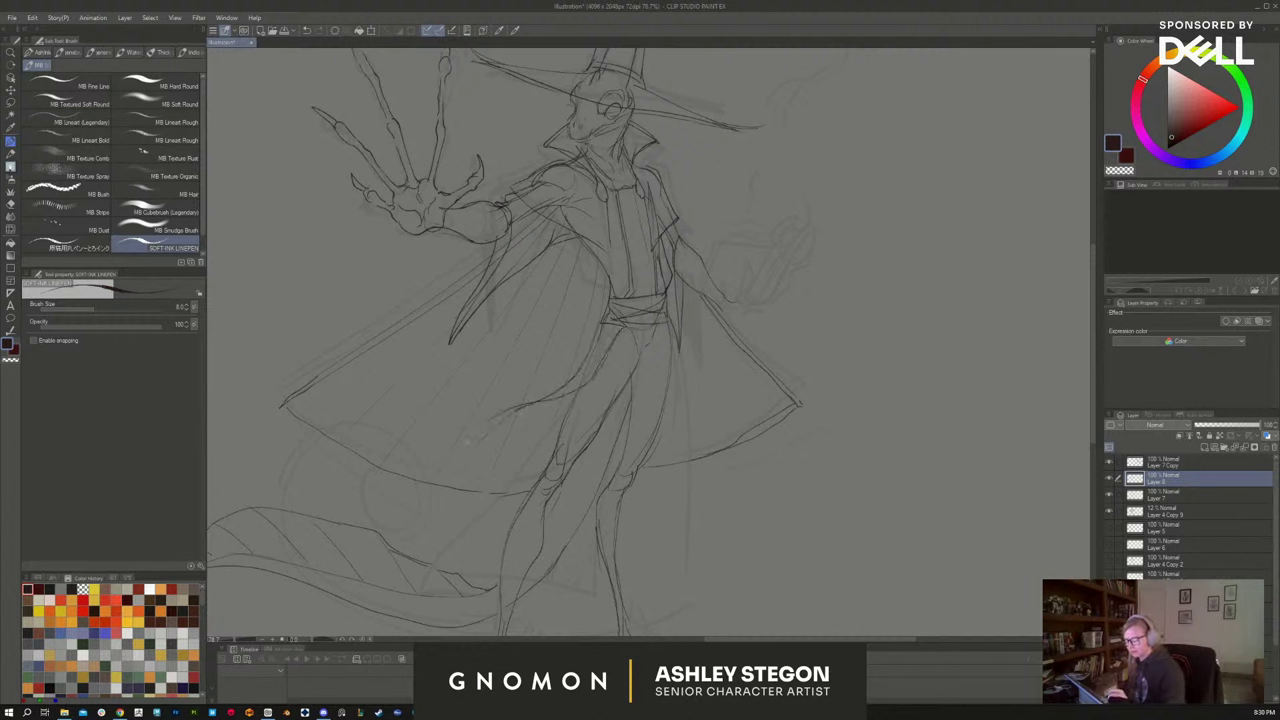
drag(778, 528, 791, 434)
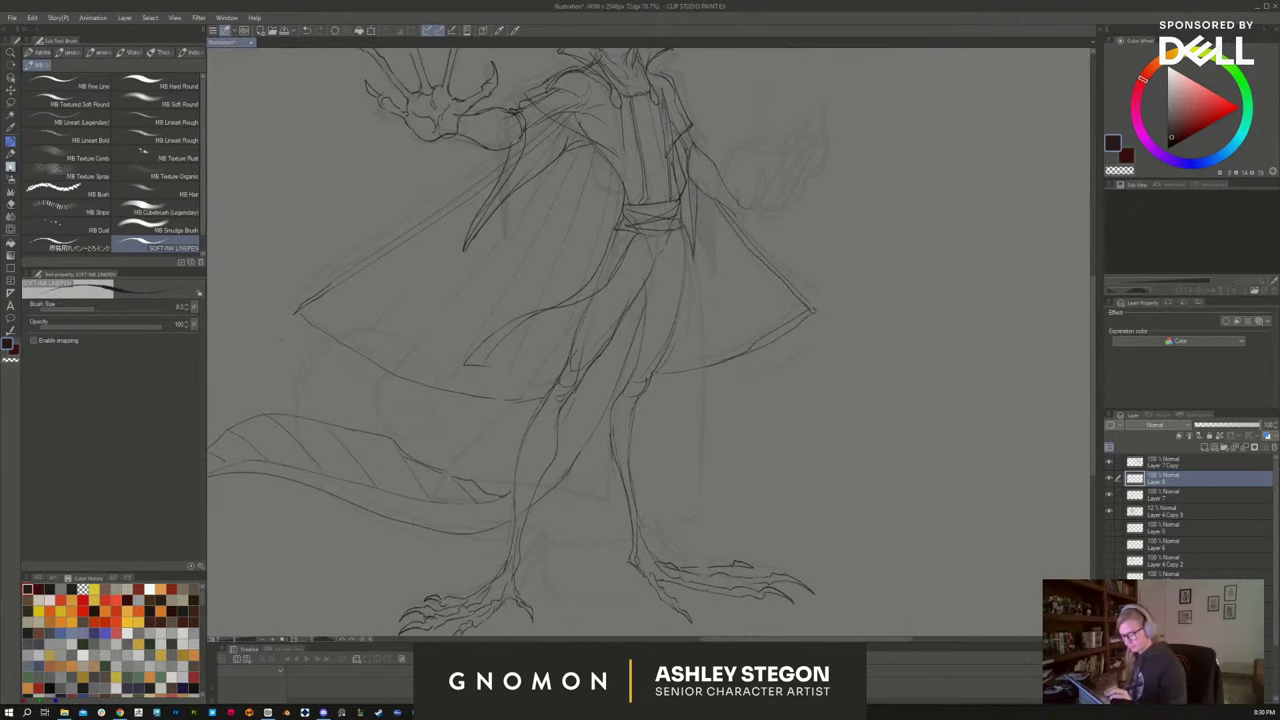
Draw a short pointed flap below the lowered arm and a long skirt panel beneath it, with a curved hem above the ankles
scroll(780, 396, down, 2)
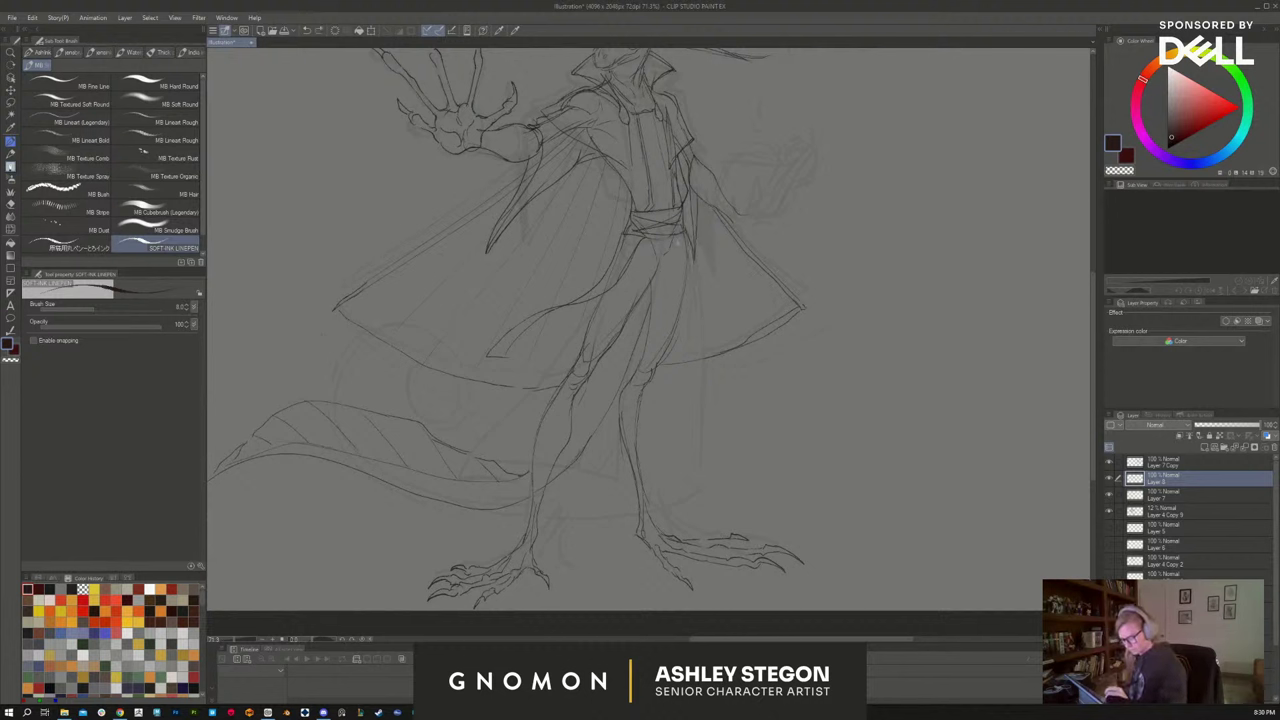
mouse_move(692, 252)
mouse_down()
mouse_move(719, 335)
mouse_move(709, 339)
mouse_up()
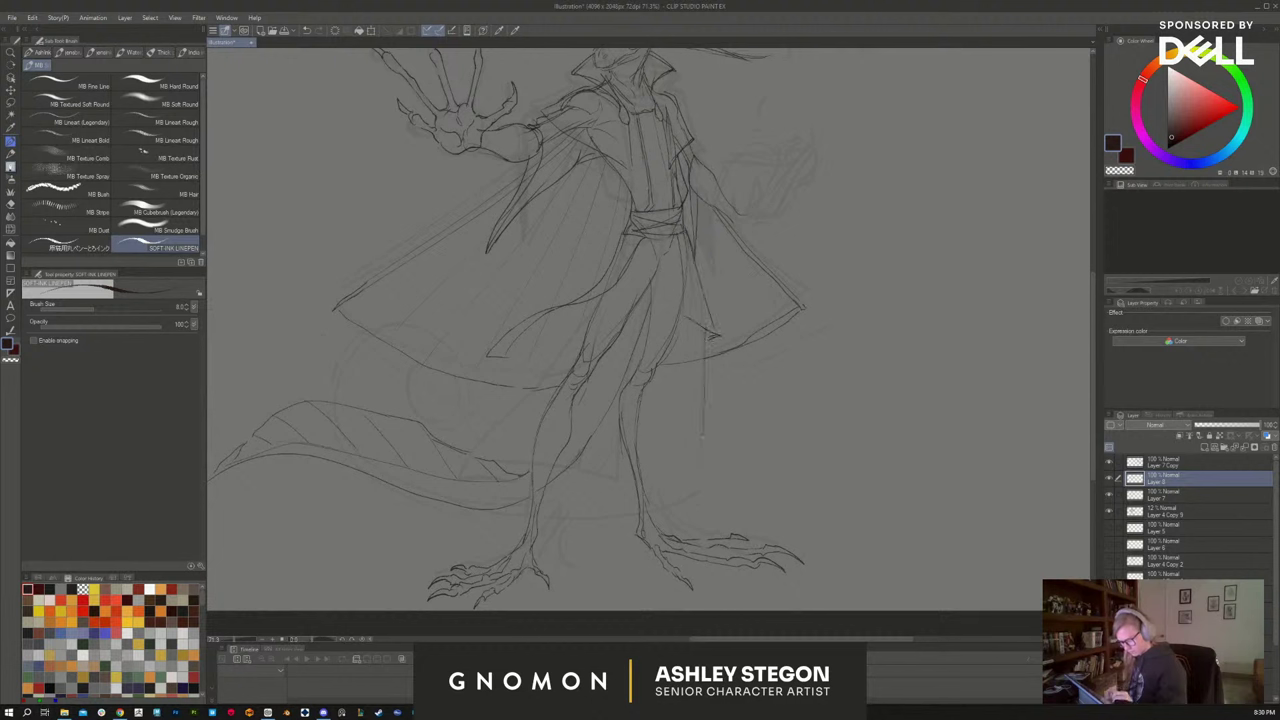
drag(702, 436, 701, 490)
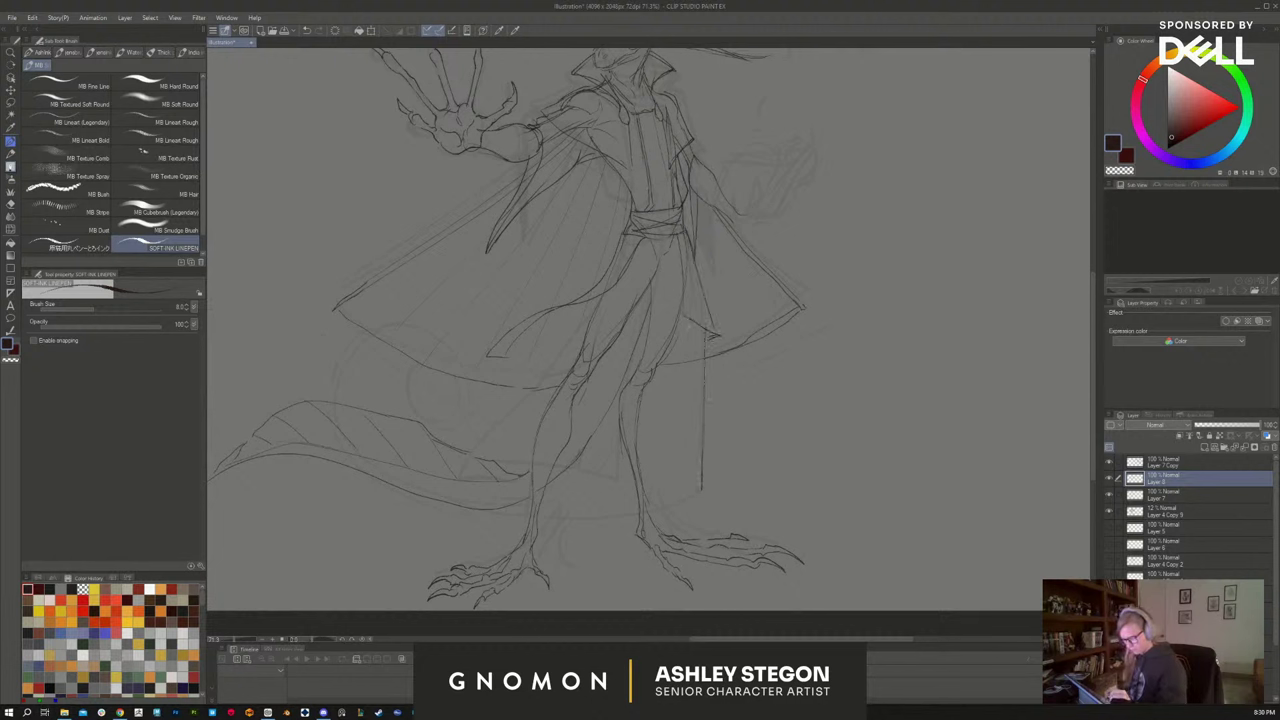
mouse_move(688, 324)
mouse_down()
mouse_move(660, 504)
mouse_move(704, 492)
mouse_up()
key(ctrl+z)
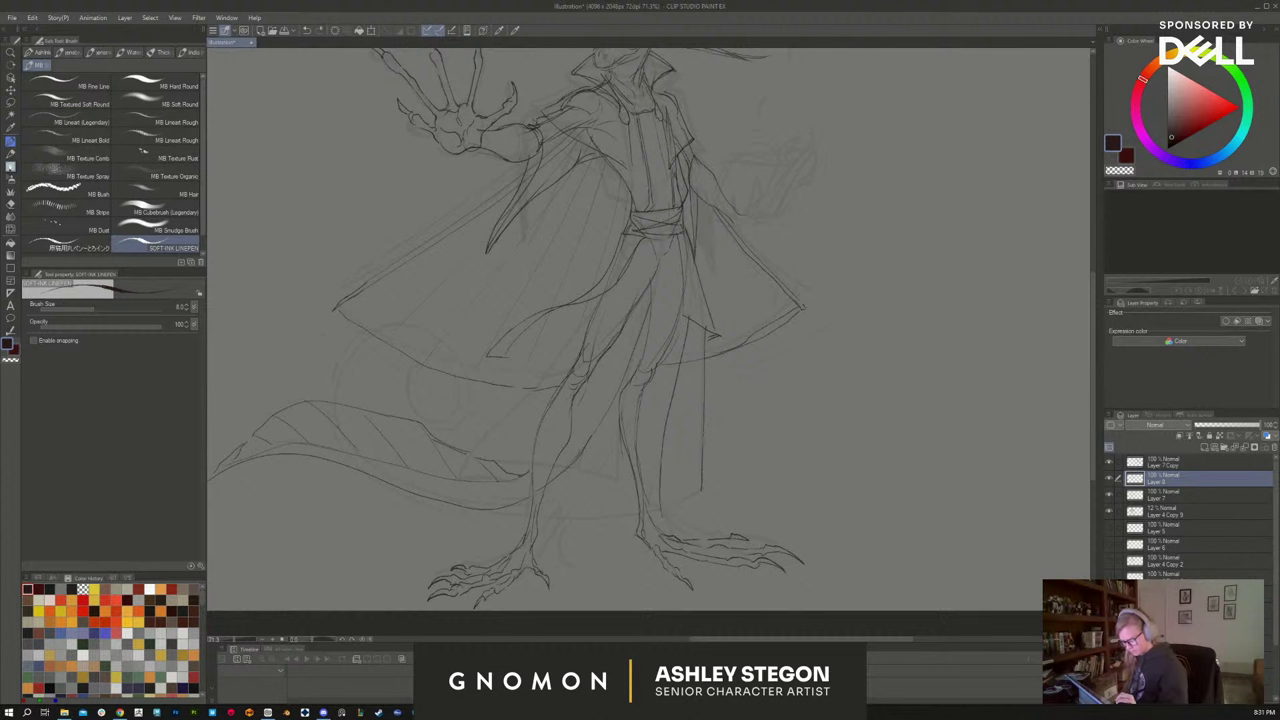
mouse_move(702, 368)
mouse_down()
mouse_move(704, 489)
mouse_move(508, 522)
mouse_up()
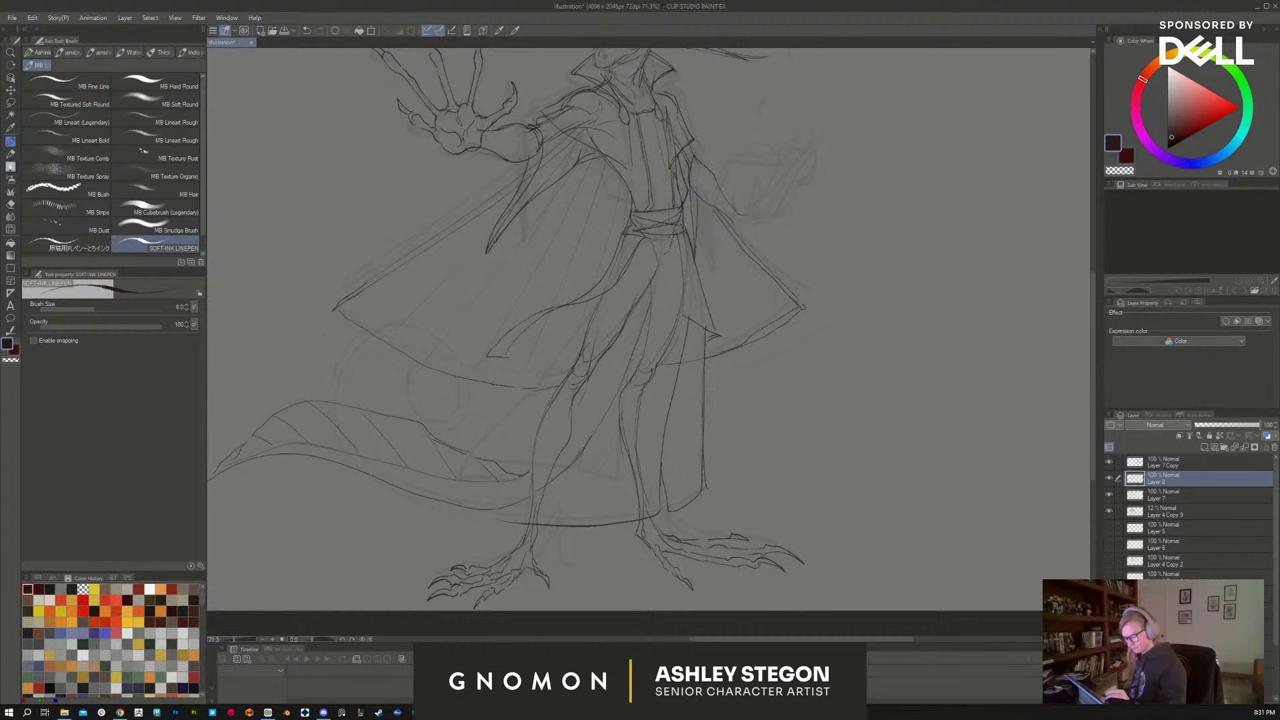
Draw an overlapping front robe panel sweeping from the sash across the leg to a curved hem, replacing the first overlong edge
mouse_move(670, 234)
mouse_down()
mouse_move(620, 346)
mouse_move(443, 476)
mouse_up()
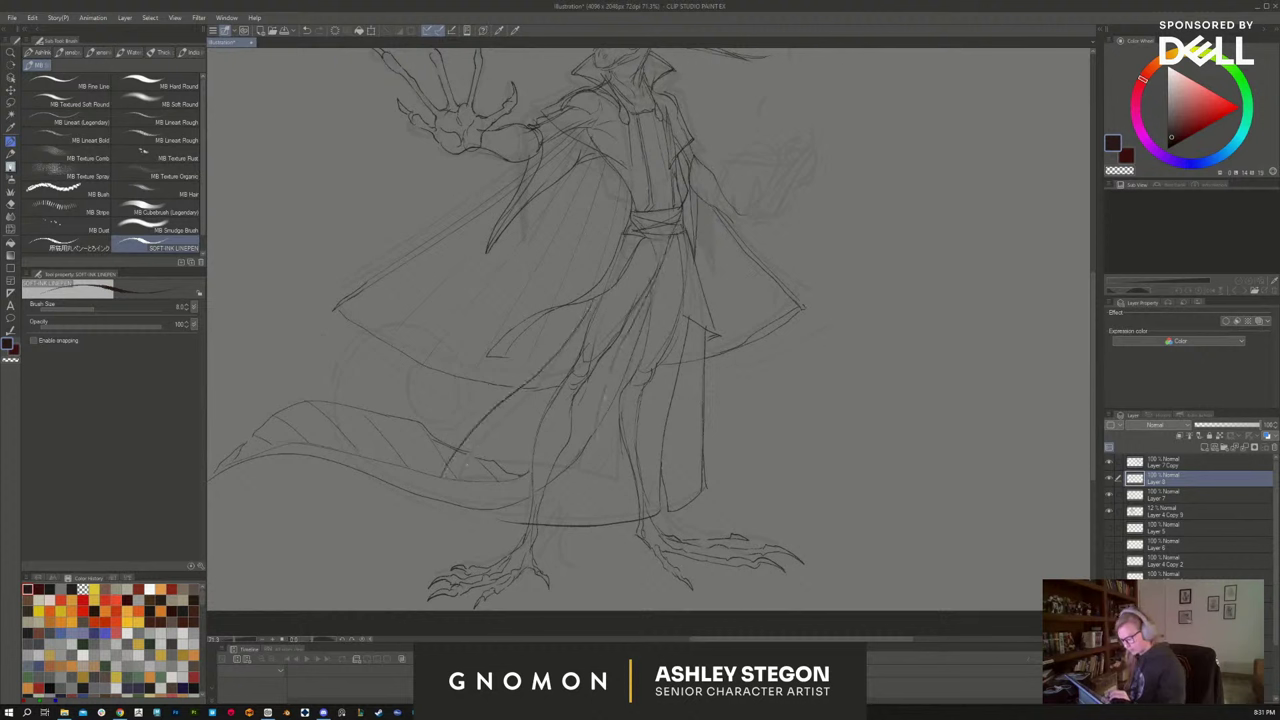
key(ctrl+z)
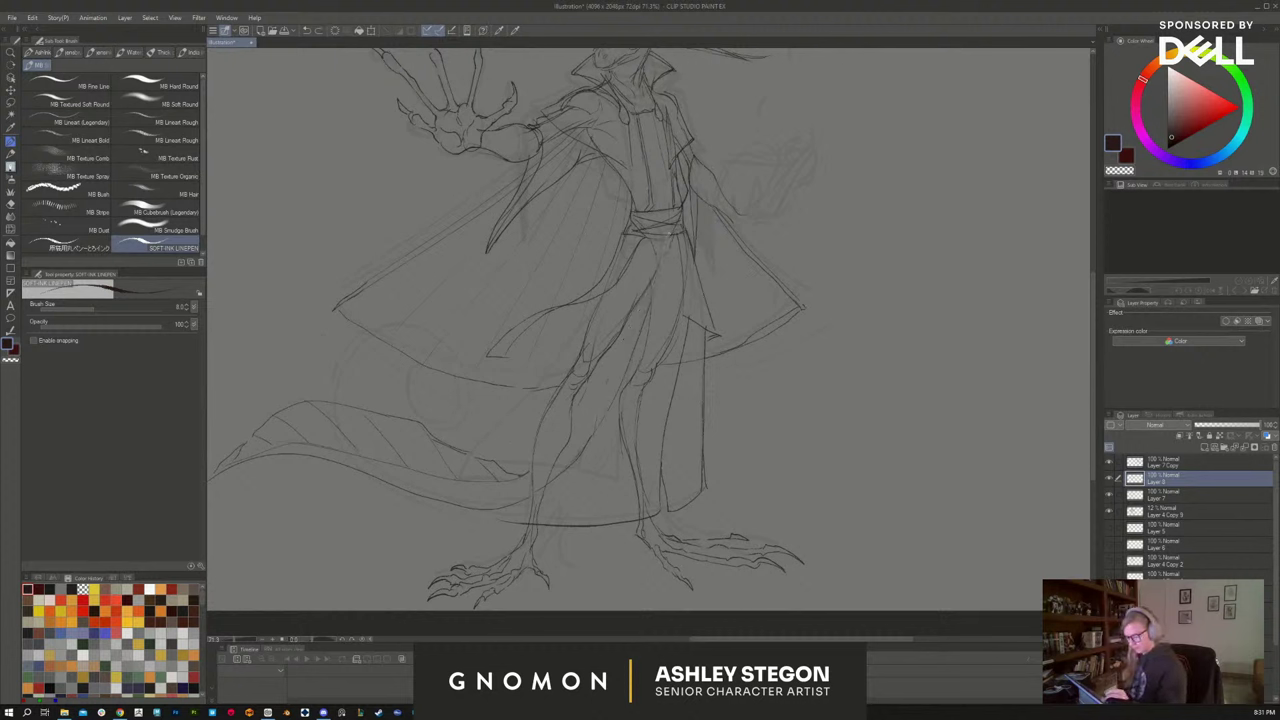
mouse_move(668, 234)
mouse_down()
mouse_move(594, 438)
mouse_move(474, 437)
mouse_up()
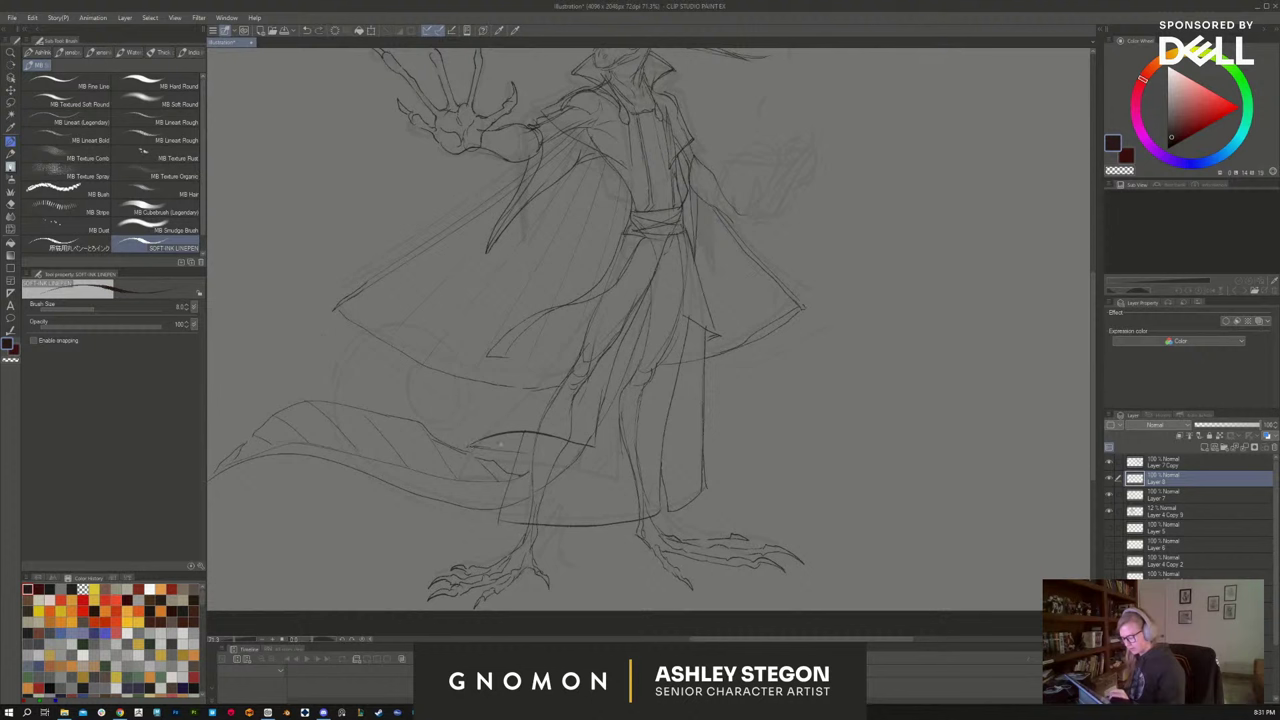
drag(473, 438, 572, 328)
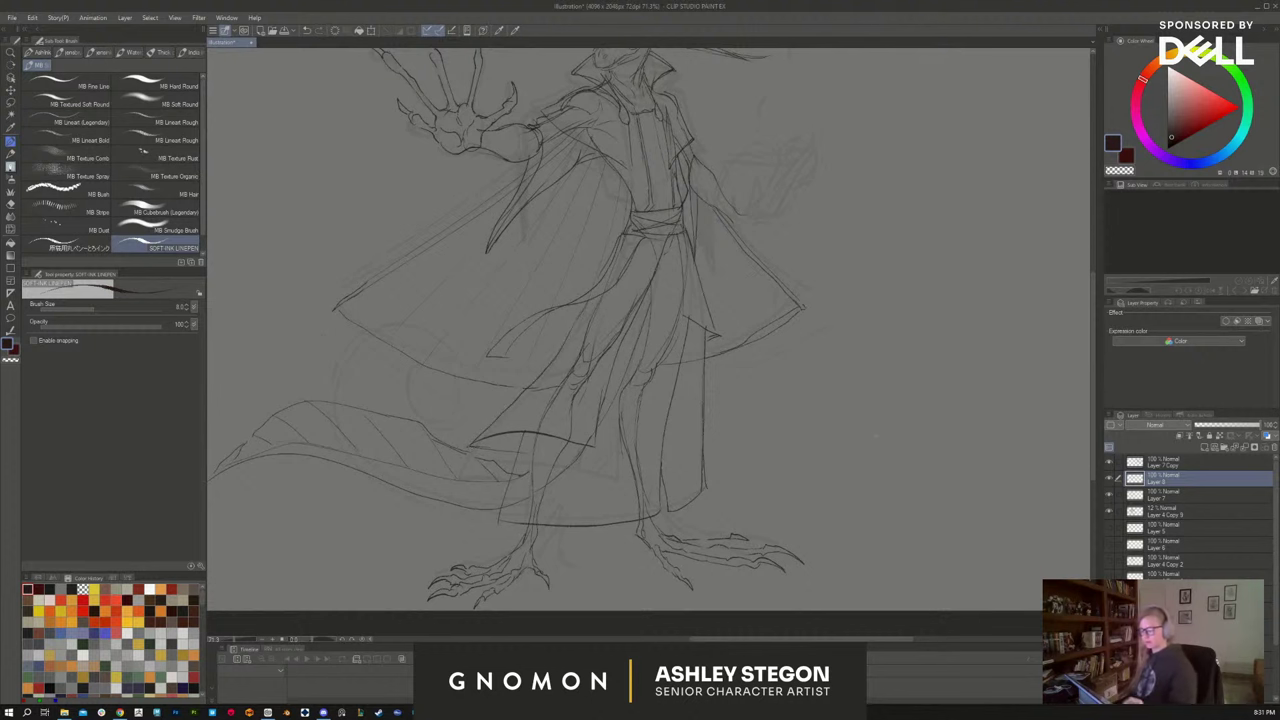
Erase the short flap's corner below the lowered arm and redraw the flap with a longer, pointed tip
scroll(869, 434, down, 2)
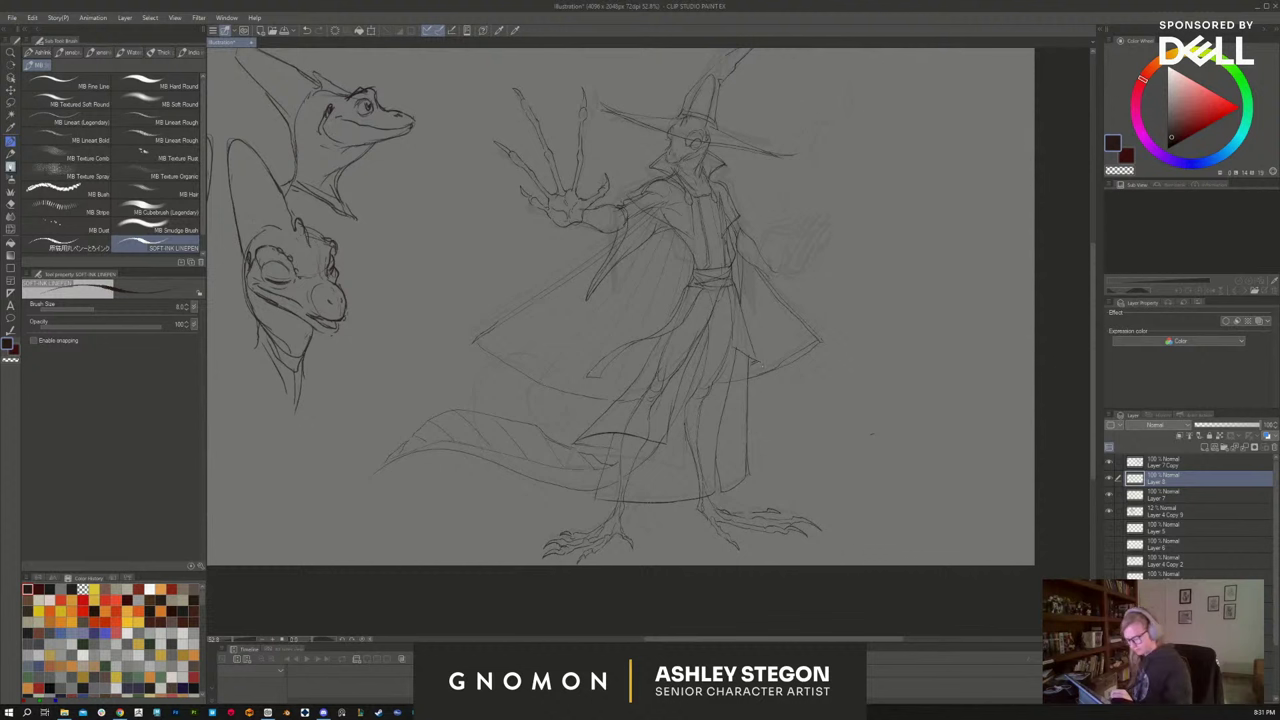
key(e)
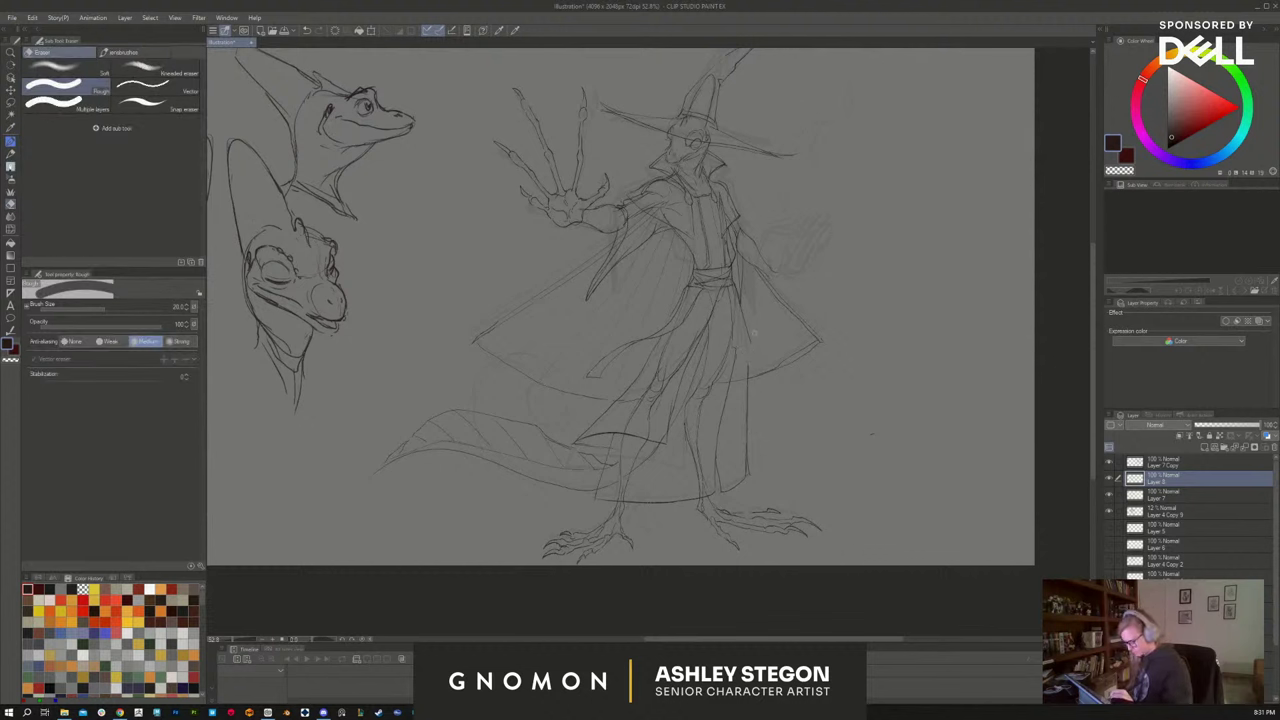
key(b)
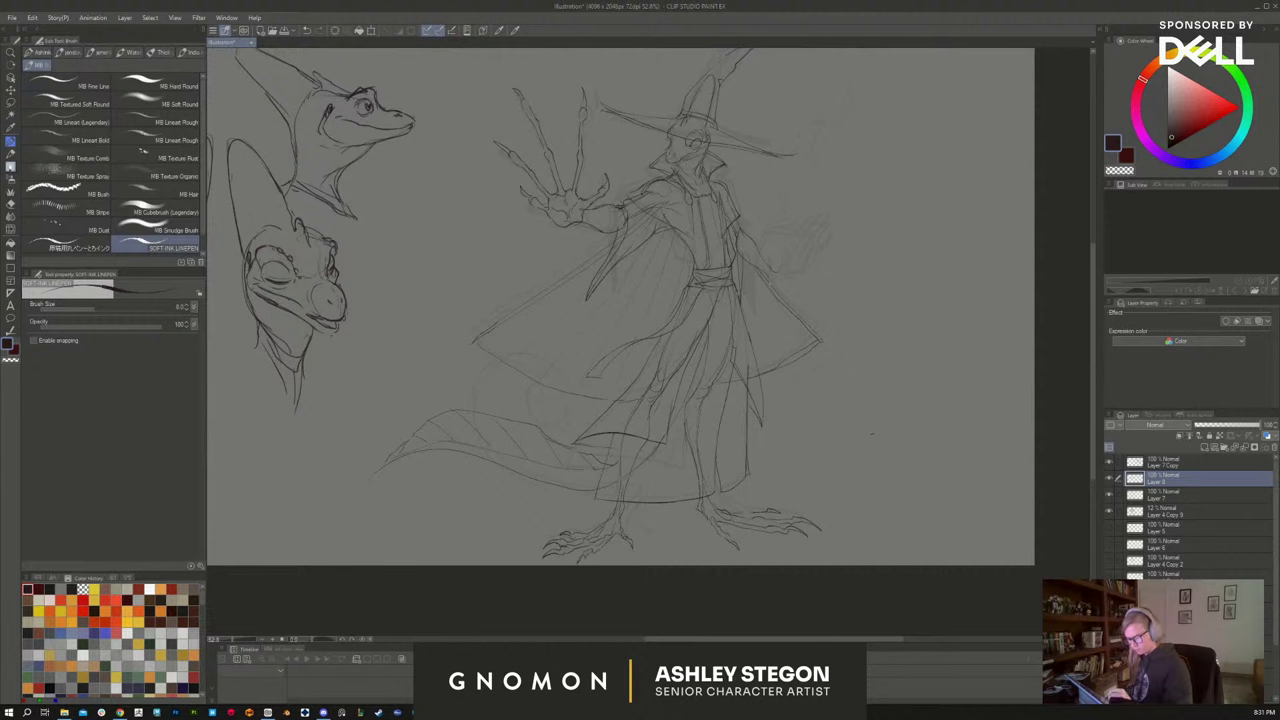
drag(903, 426, 851, 431)
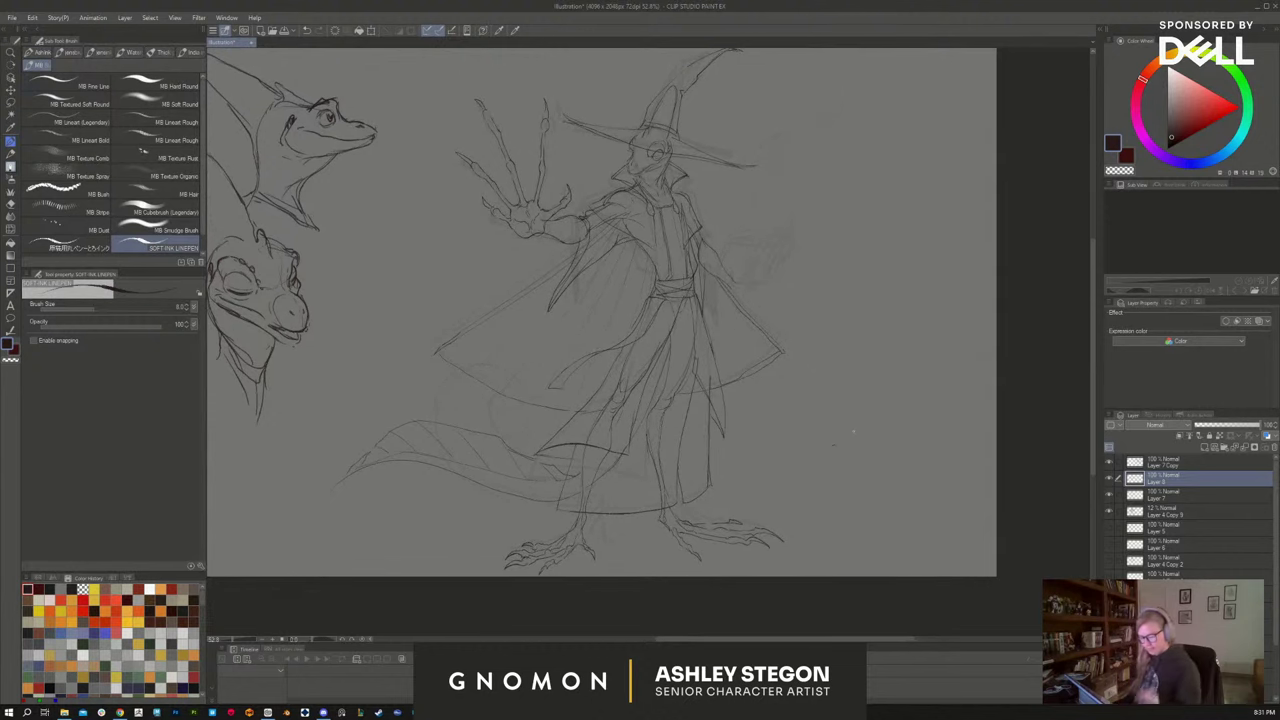
Add a layer mask to Layer 7 and paint out the body lines covered by the clothing with the MB Hard Round brush
click(1168, 496)
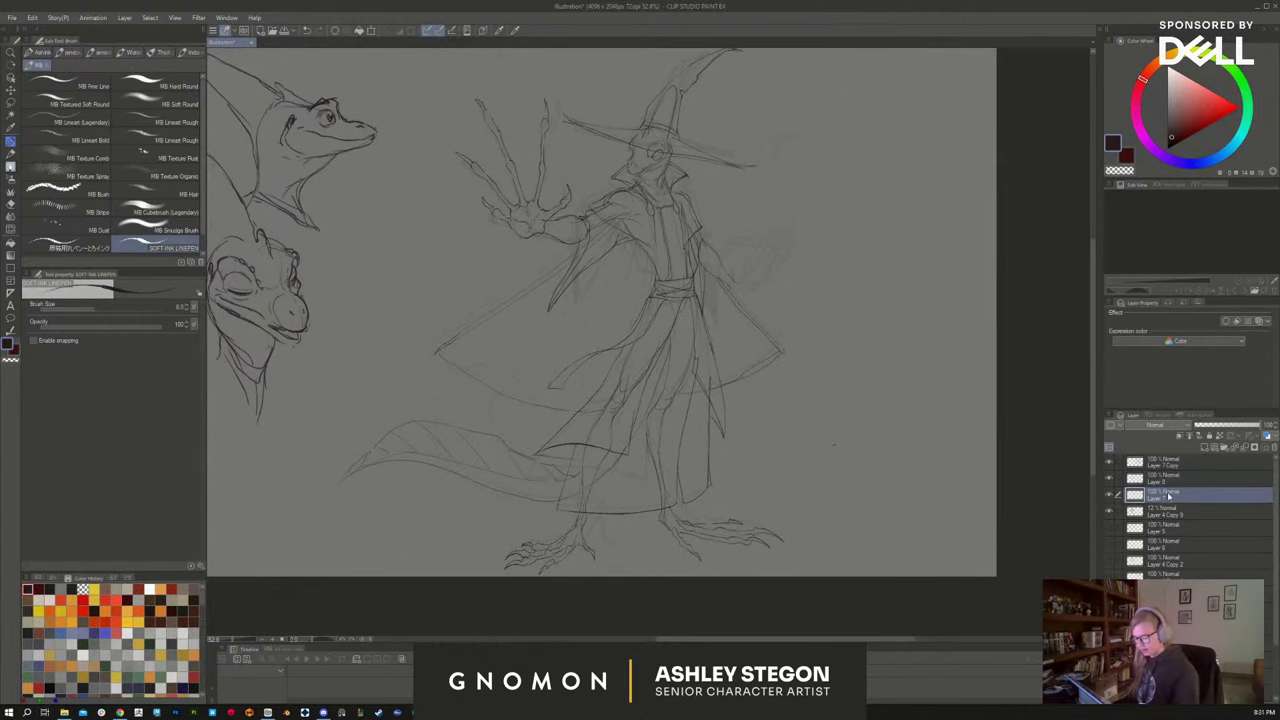
click(1255, 449)
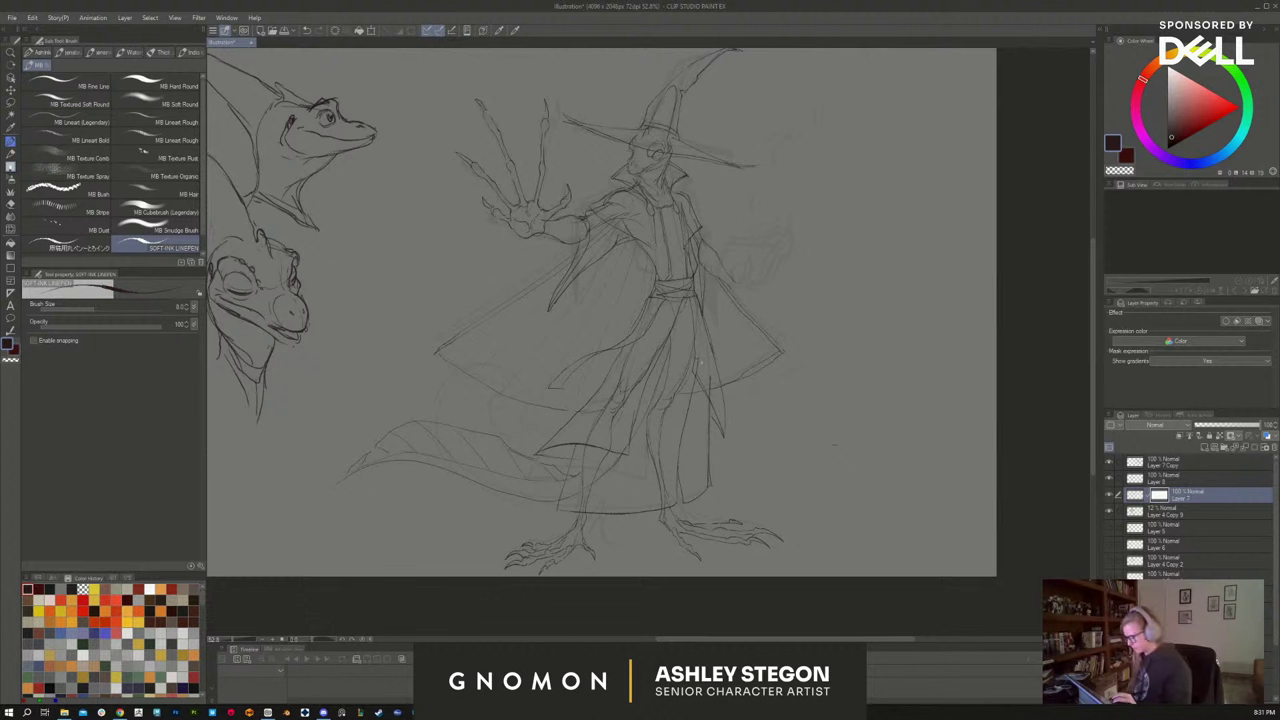
click(155, 86)
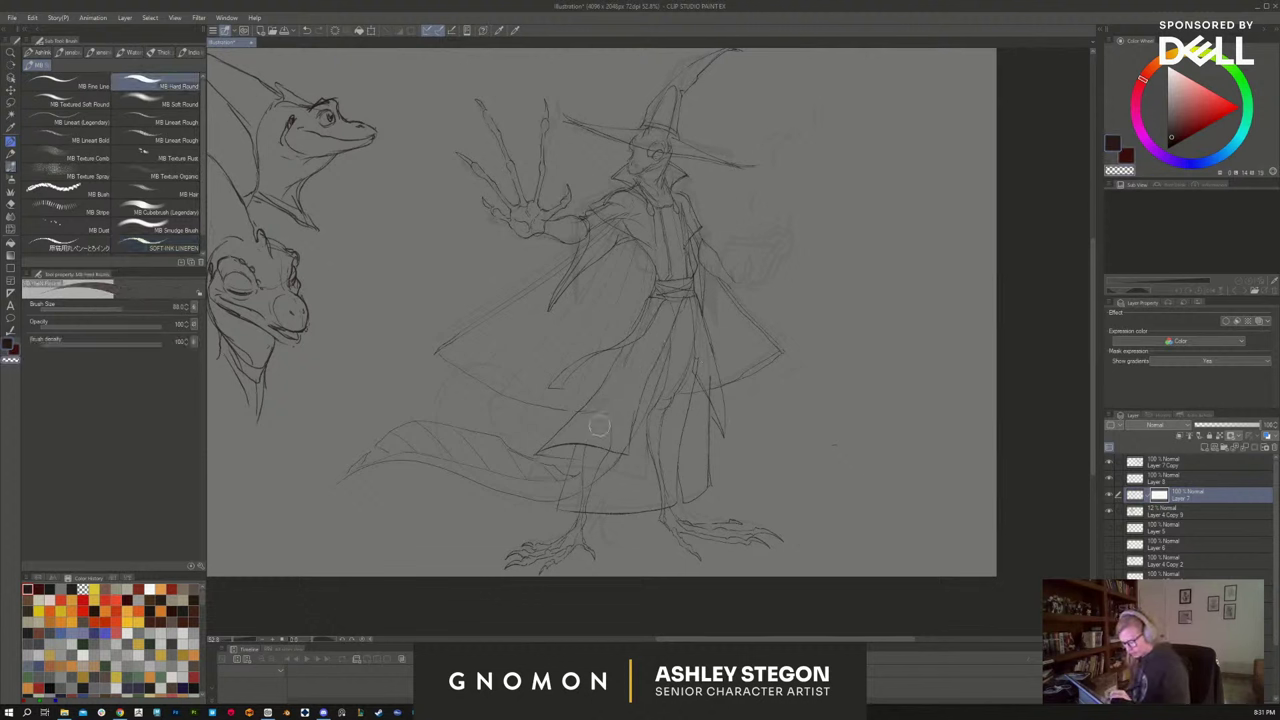
mouse_move(598, 452)
mouse_down()
mouse_move(588, 490)
mouse_move(615, 436)
mouse_move(625, 444)
mouse_up()
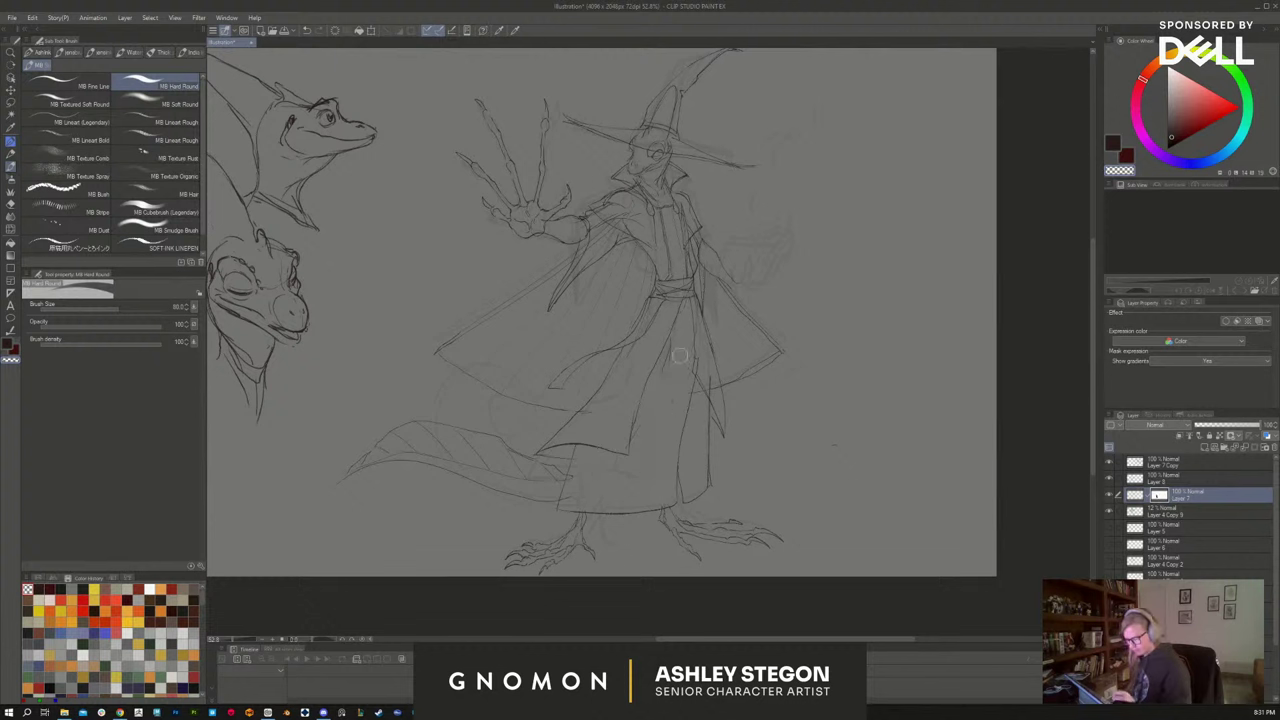
key(bracketleft)
key(bracketleft)
key(bracketleft)
key(bracketleft)
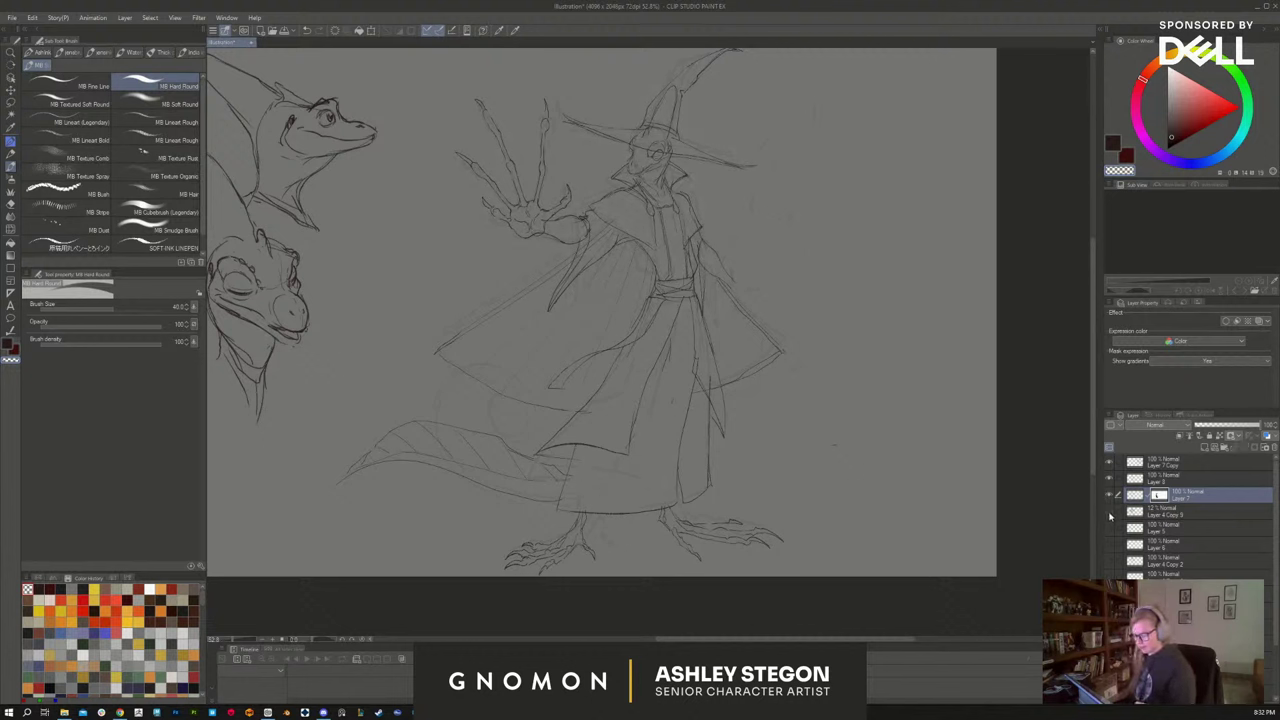
Toggle Layer 8's visibility to check the clothing lines, and mask out the head lines overlapping the hat on Layer 7
click(1111, 486)
click(1111, 486)
click(1163, 465)
click(1166, 496)
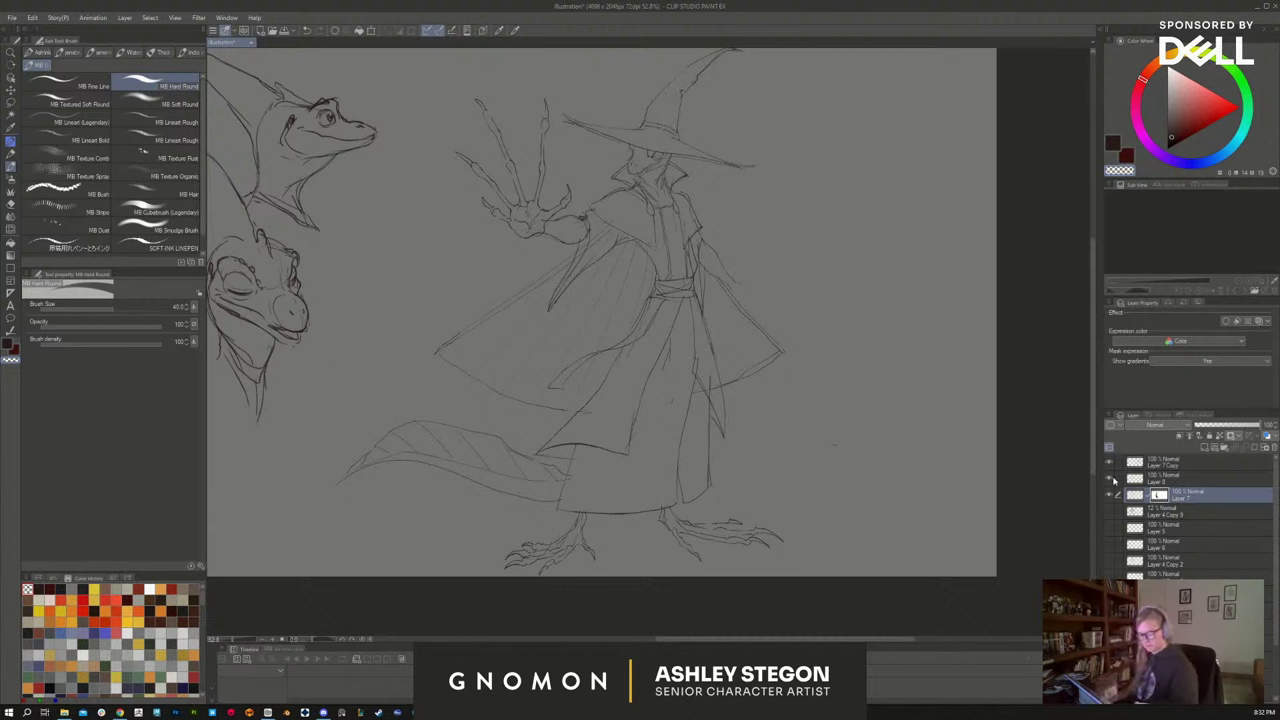
click(1110, 480)
click(1110, 480)
On Layer 7 Copy, fill the inside of the lowered arm's narrow sleeve drape with solid dark using the SOFT-INK LIVEPEN brush
click(1160, 463)
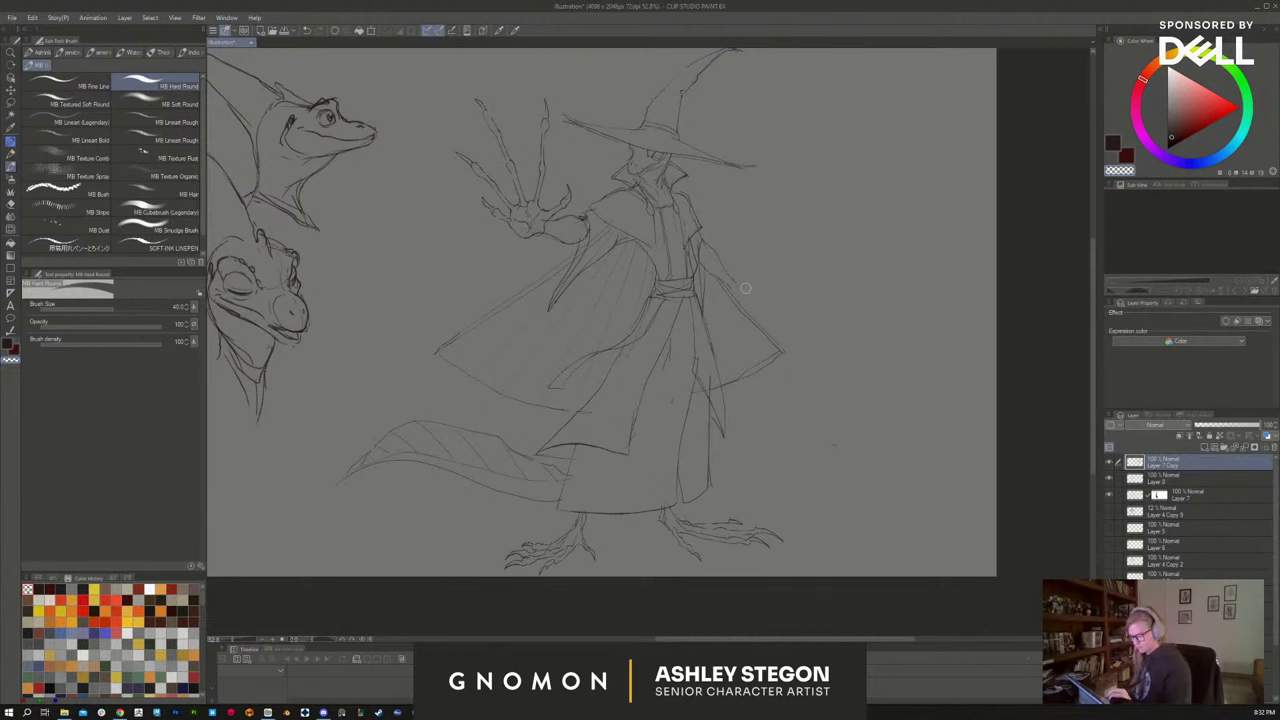
click(167, 232)
click(165, 246)
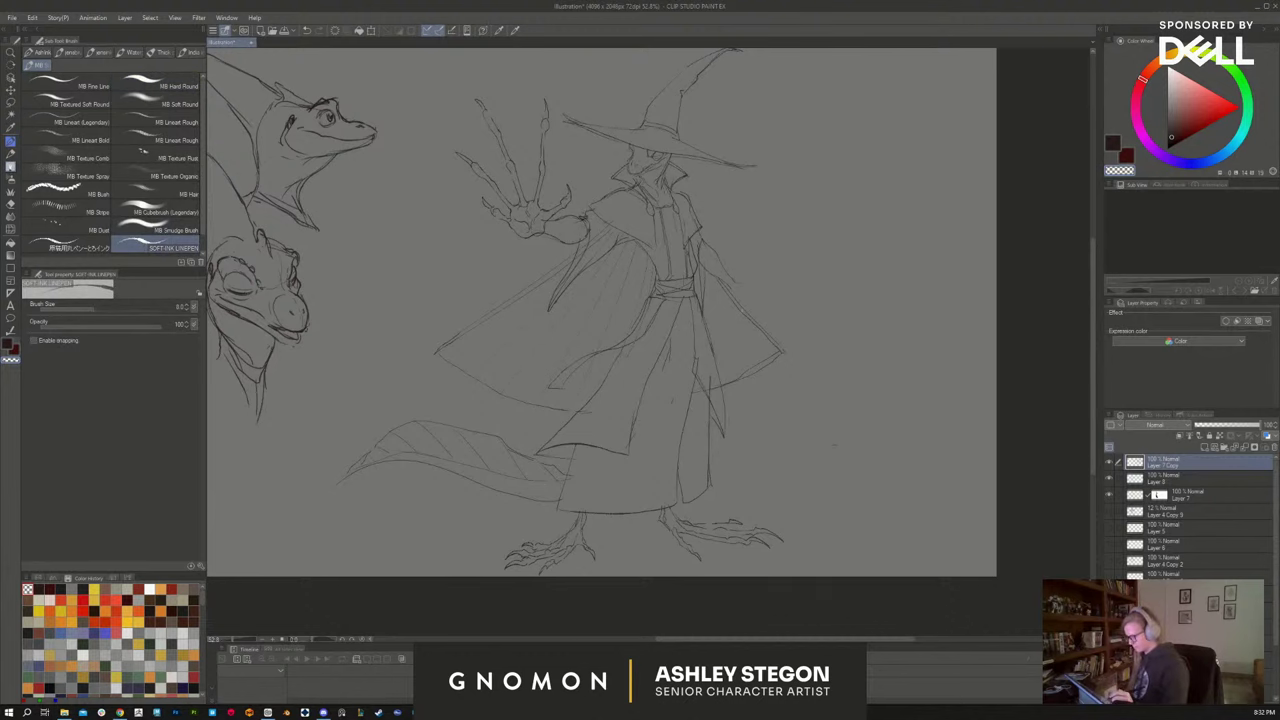
key(c)
scroll(756, 288, up, 3)
mouse_move(760, 295)
mouse_down()
mouse_move(808, 340)
mouse_move(765, 327)
mouse_up()
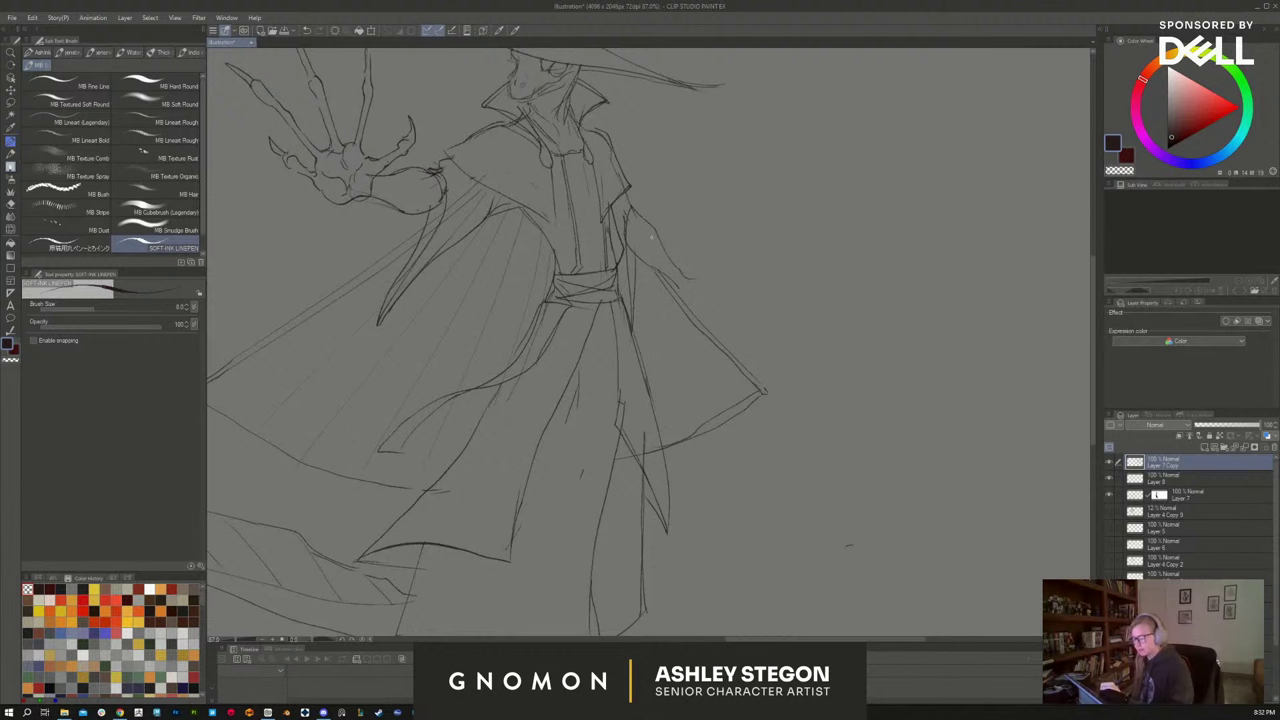
drag(628, 205, 634, 263)
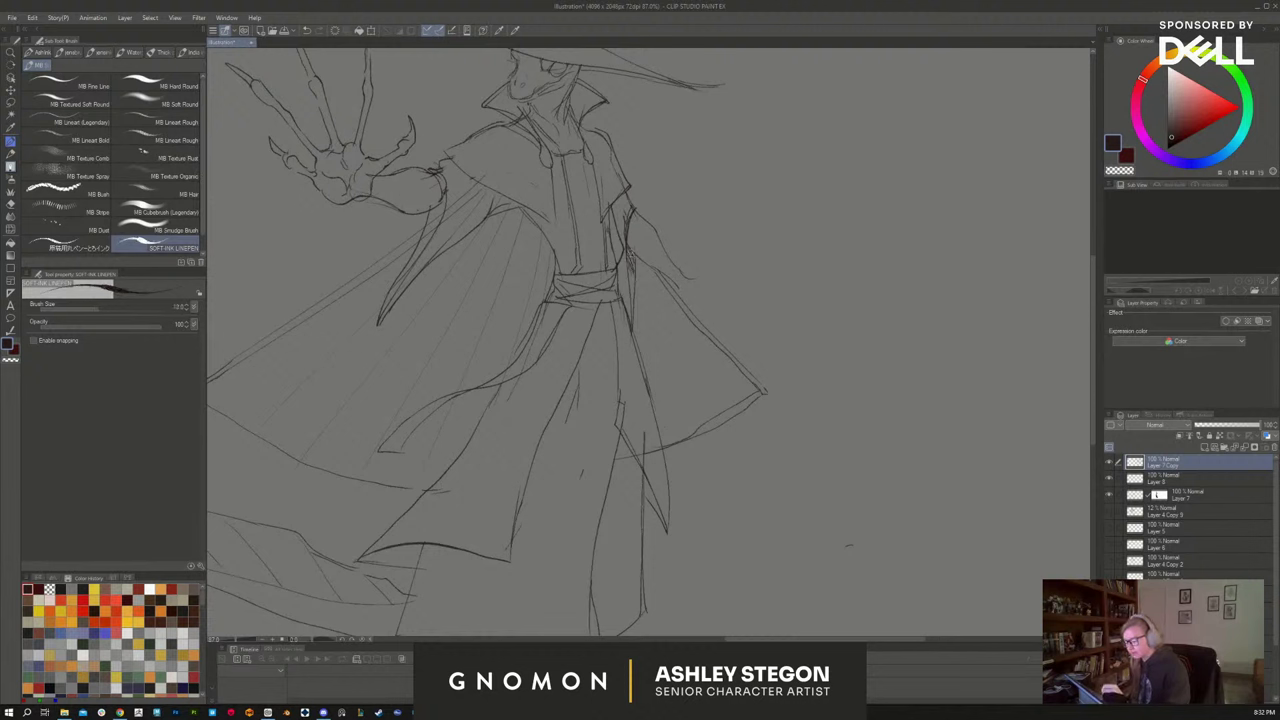
drag(628, 250, 633, 321)
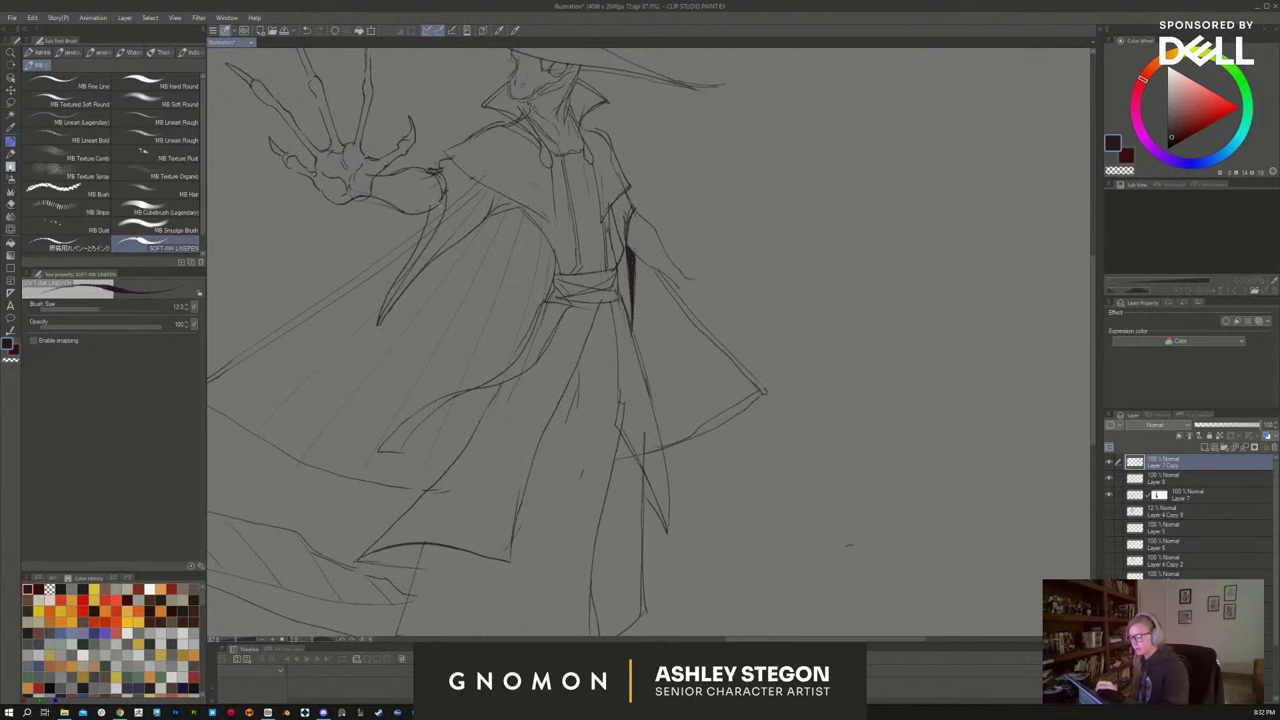
Fill the inside of the outstretched arm's sleeve drape up to the cuff with solid dark, and extend the lowered sleeve's dark fill upward
drag(788, 426, 852, 460)
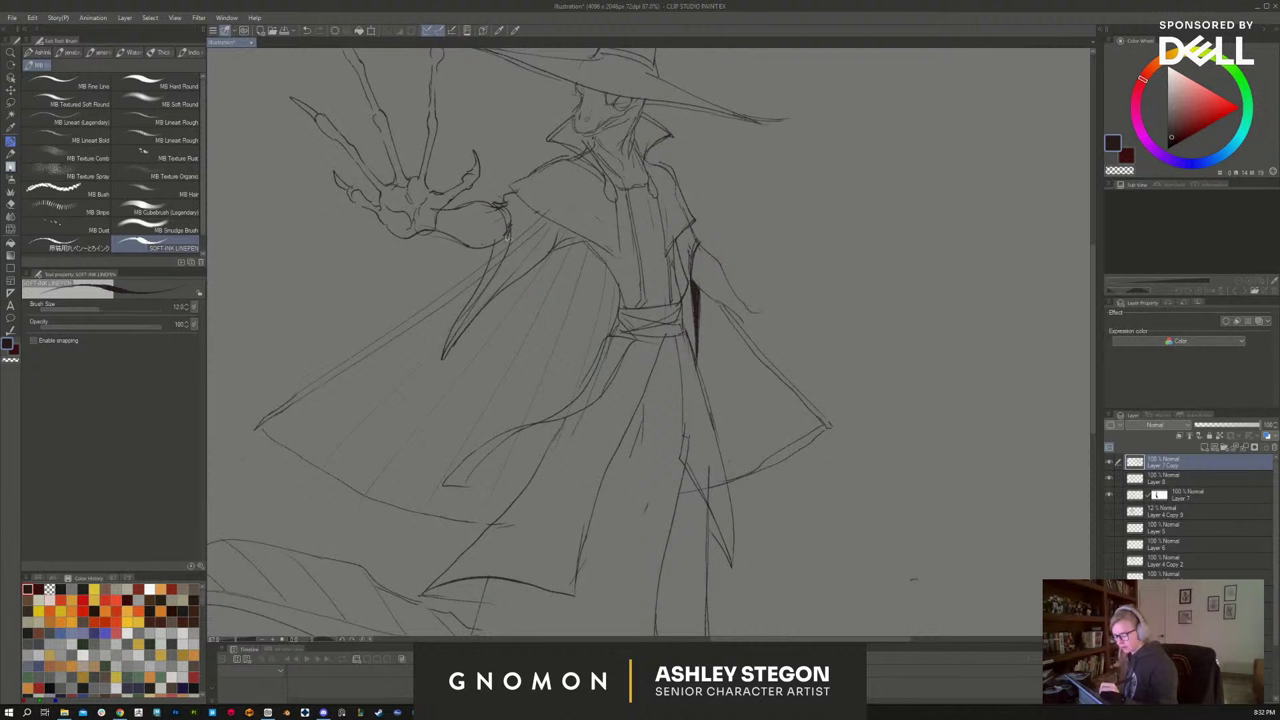
drag(507, 236, 485, 284)
mouse_move(502, 262)
mouse_down()
mouse_move(476, 293)
mouse_move(488, 268)
mouse_move(465, 317)
mouse_up()
drag(481, 291, 450, 340)
drag(464, 314, 444, 358)
drag(512, 224, 502, 262)
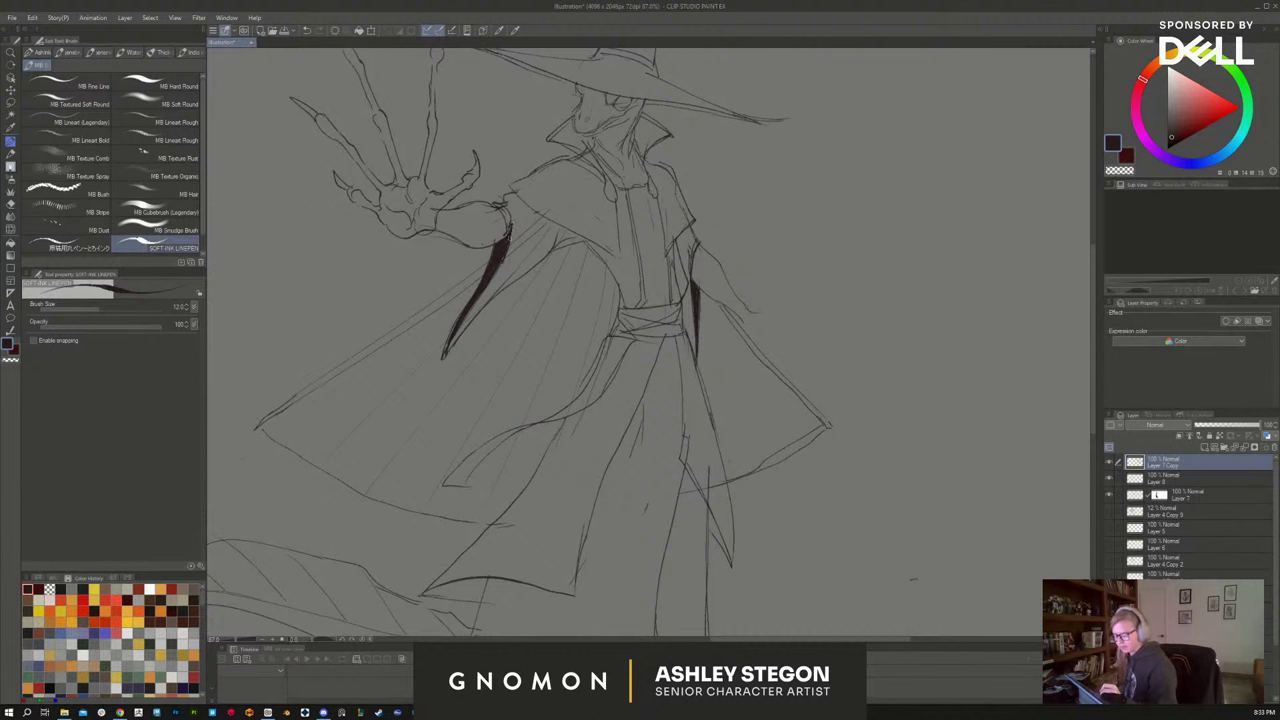
drag(504, 208, 510, 224)
drag(506, 208, 509, 230)
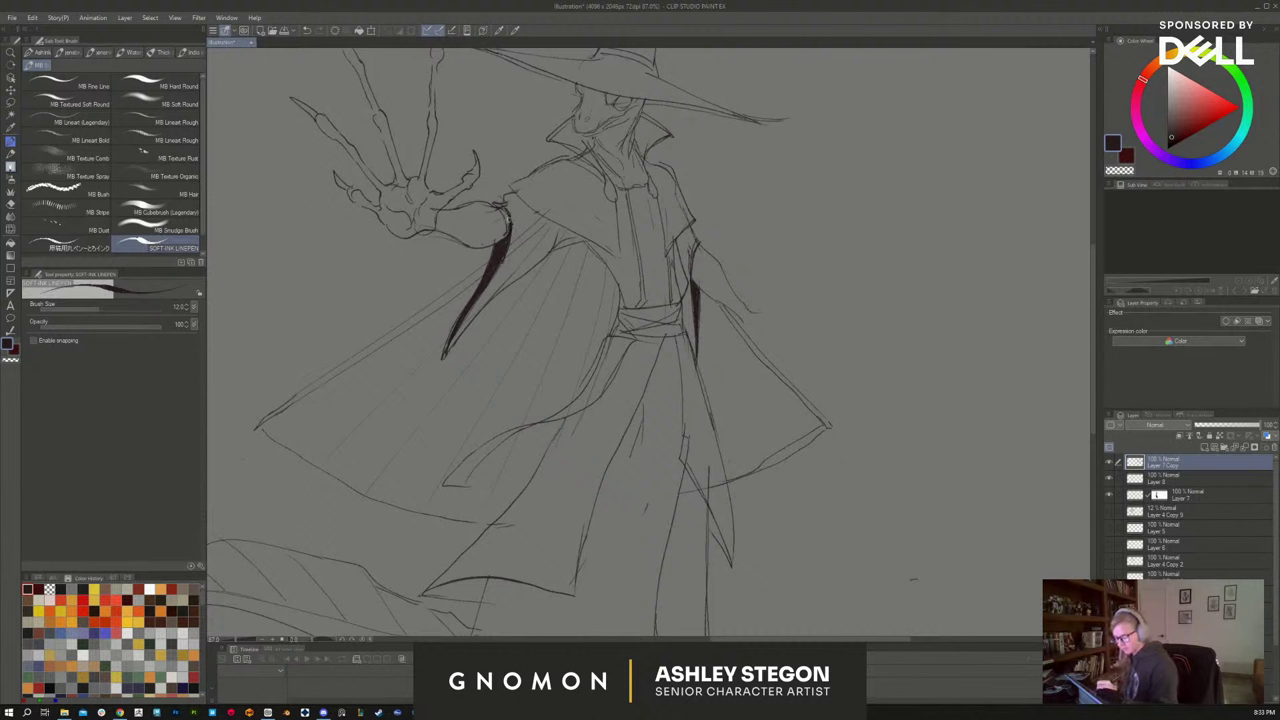
drag(695, 247, 691, 280)
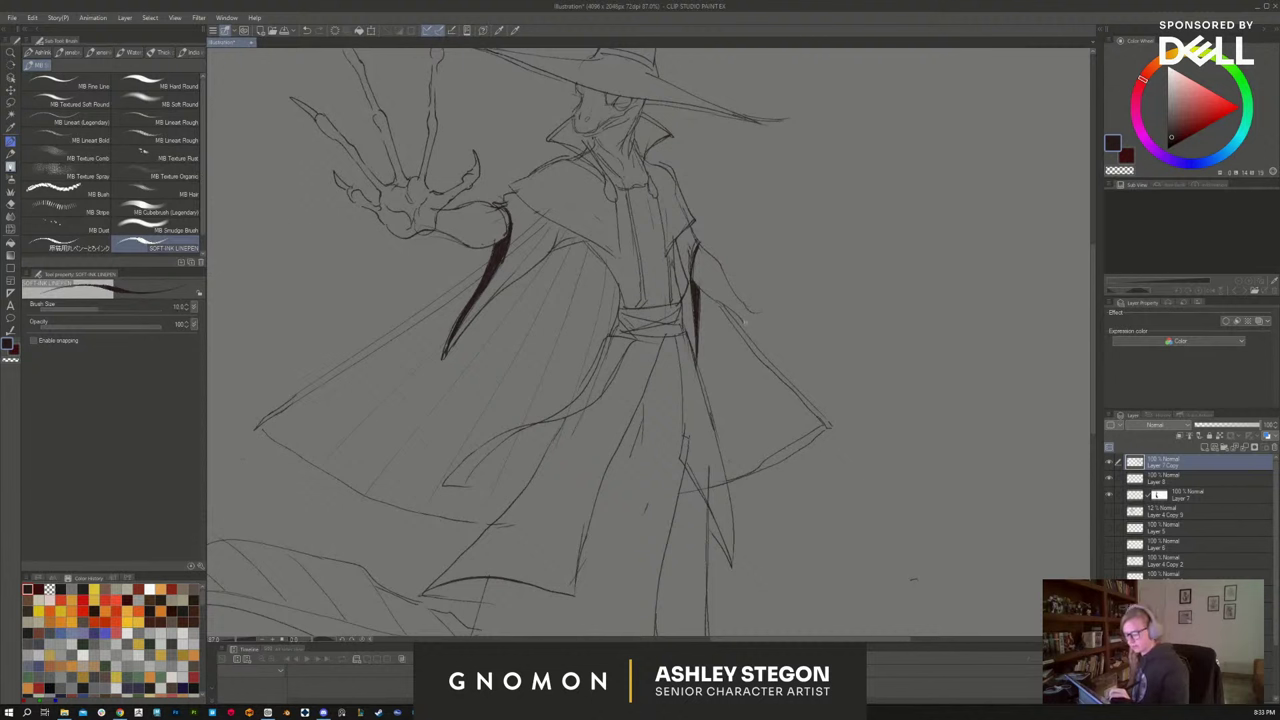
Draw the lowered arm's hand with long clawed fingers beyond the wrist, using a smaller SOFT-INK LIVEPEN brush
key([)
key([)
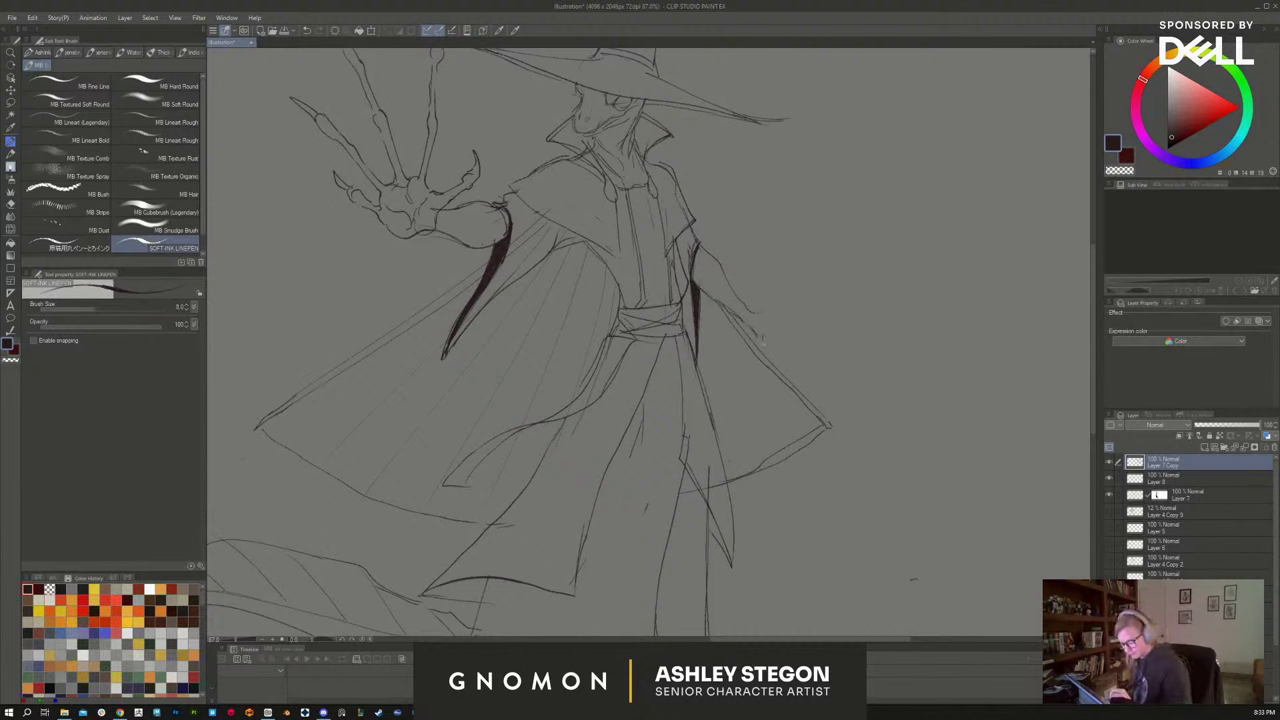
mouse_move(762, 366)
mouse_down()
mouse_move(770, 394)
mouse_move(772, 354)
mouse_move(804, 322)
mouse_move(876, 300)
mouse_up()
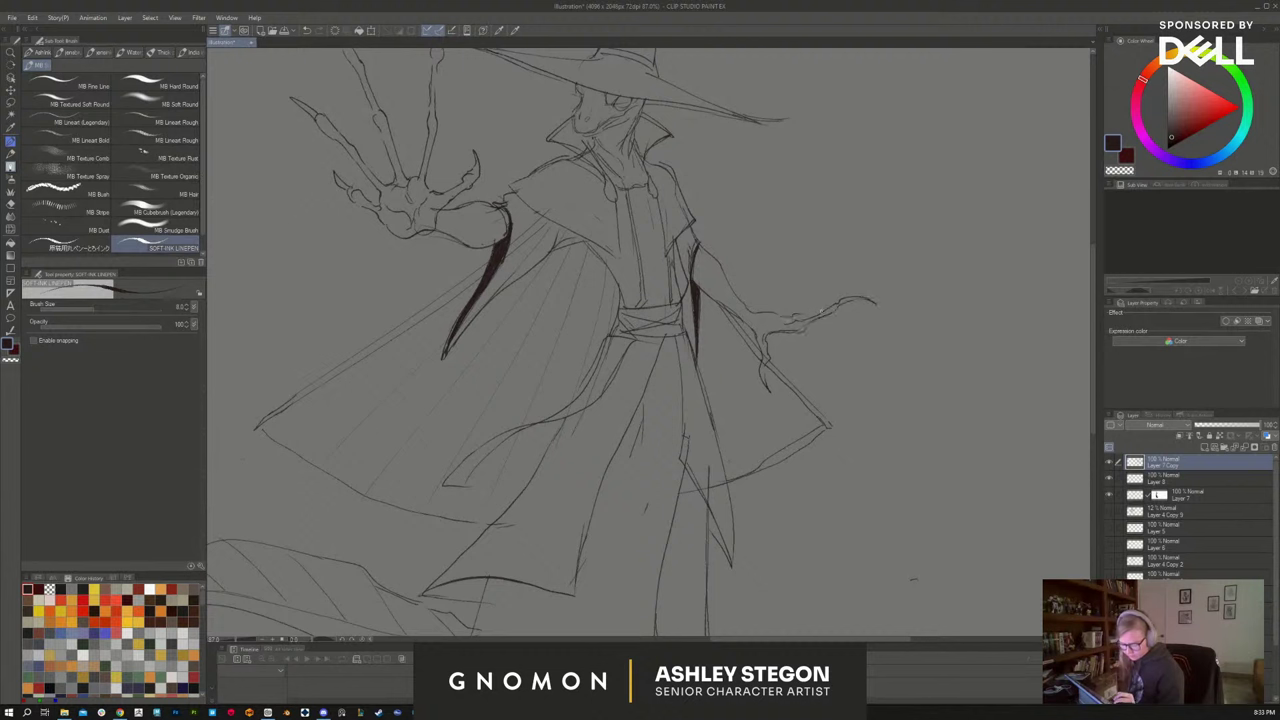
mouse_move(832, 320)
mouse_down()
mouse_move(892, 334)
mouse_move(818, 326)
mouse_up()
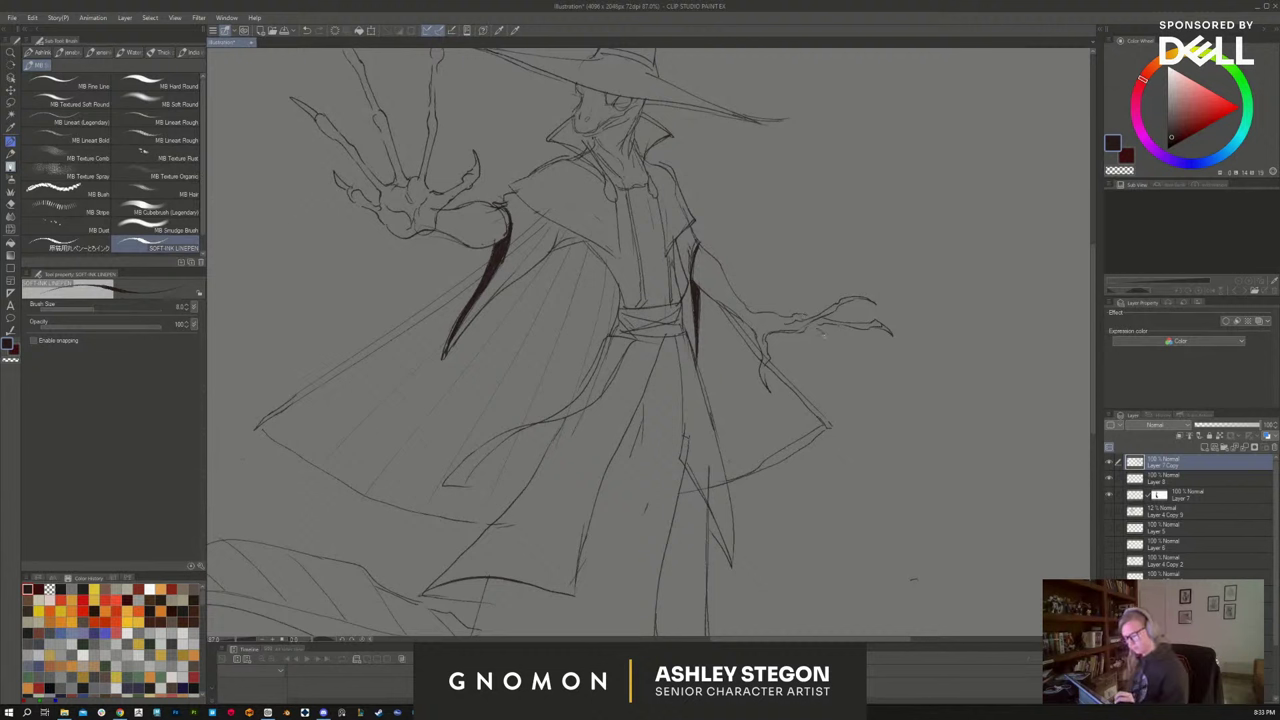
mouse_move(817, 339)
mouse_down()
mouse_move(812, 356)
mouse_move(779, 348)
mouse_up()
Try to erase the sleeve edge crossing the lowered hand, and toggle Layer 7 Copy, Layer 8 and Layer 7 to check which lines each holds
scroll(1030, 512, down, 3)
key(h)
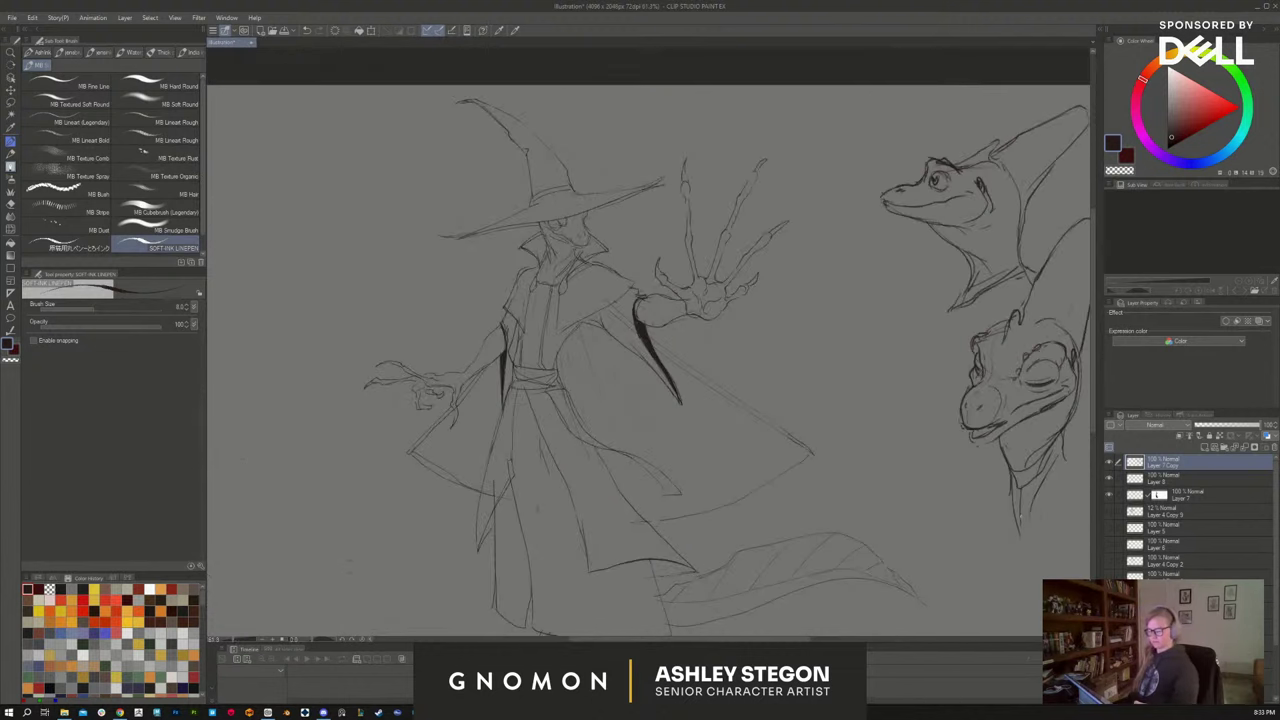
scroll(520, 449, up, 2)
drag(520, 449, 663, 377)
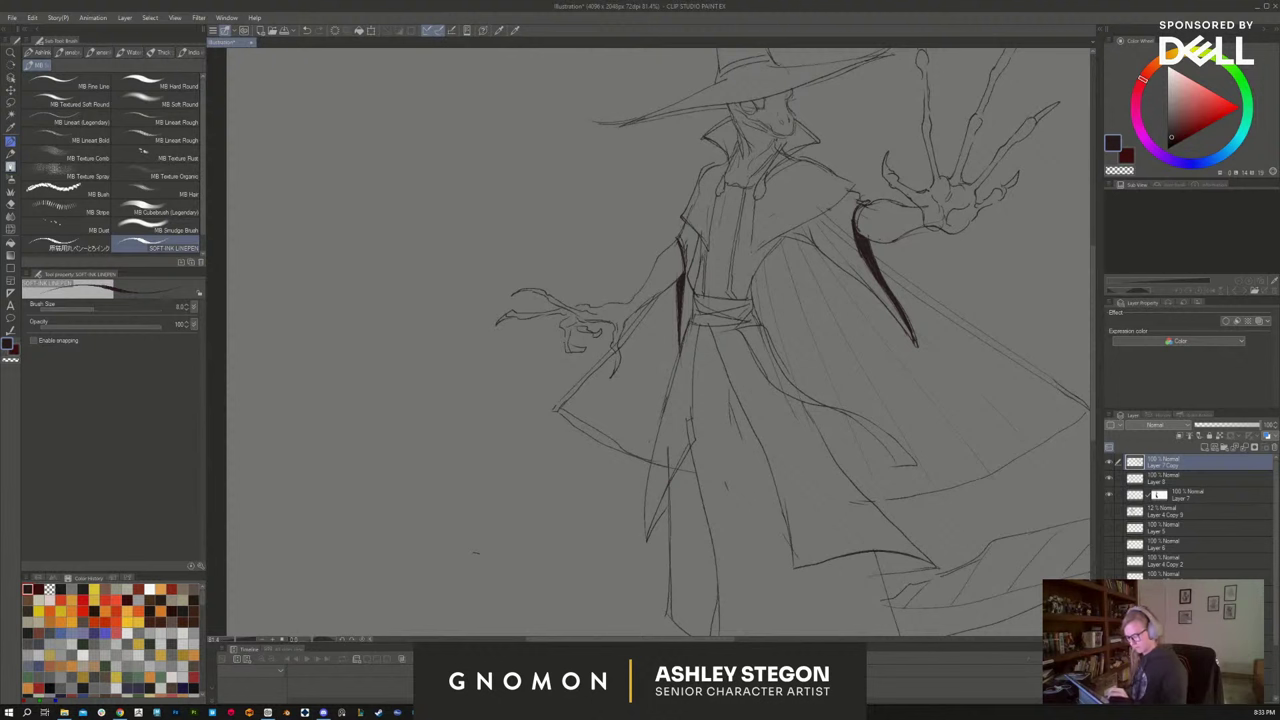
key(e)
click(616, 347)
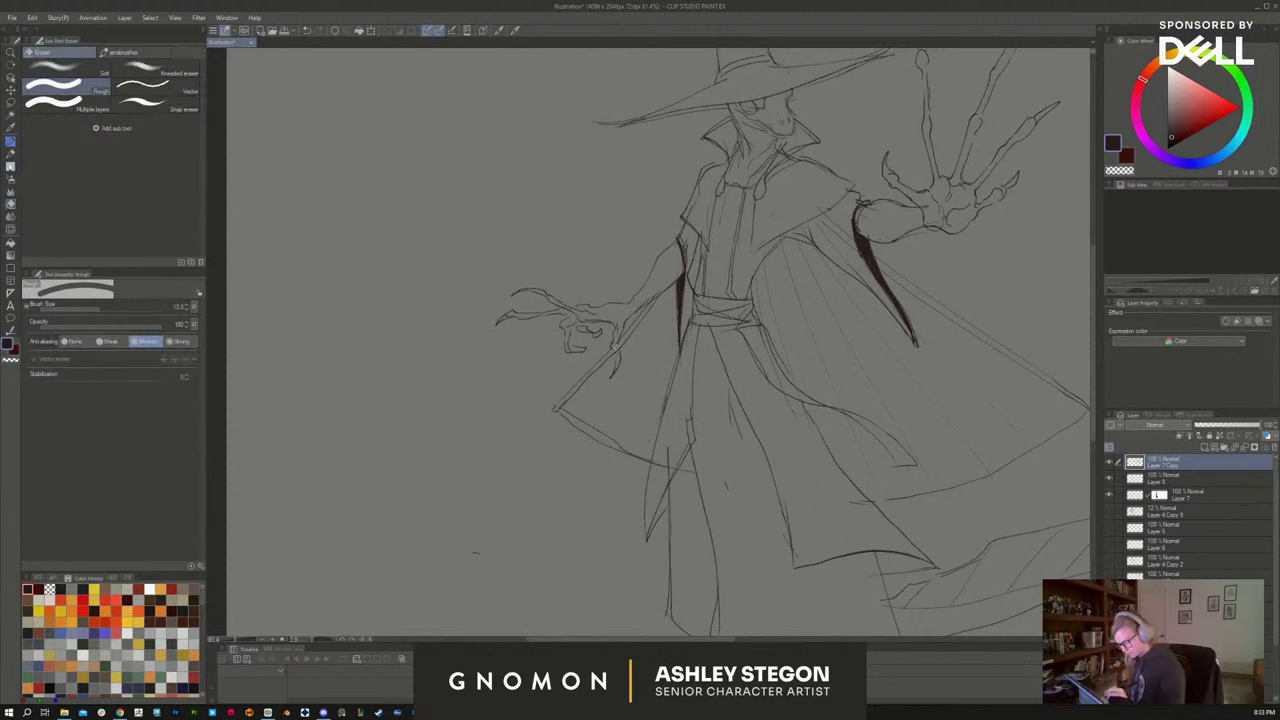
click(1109, 463)
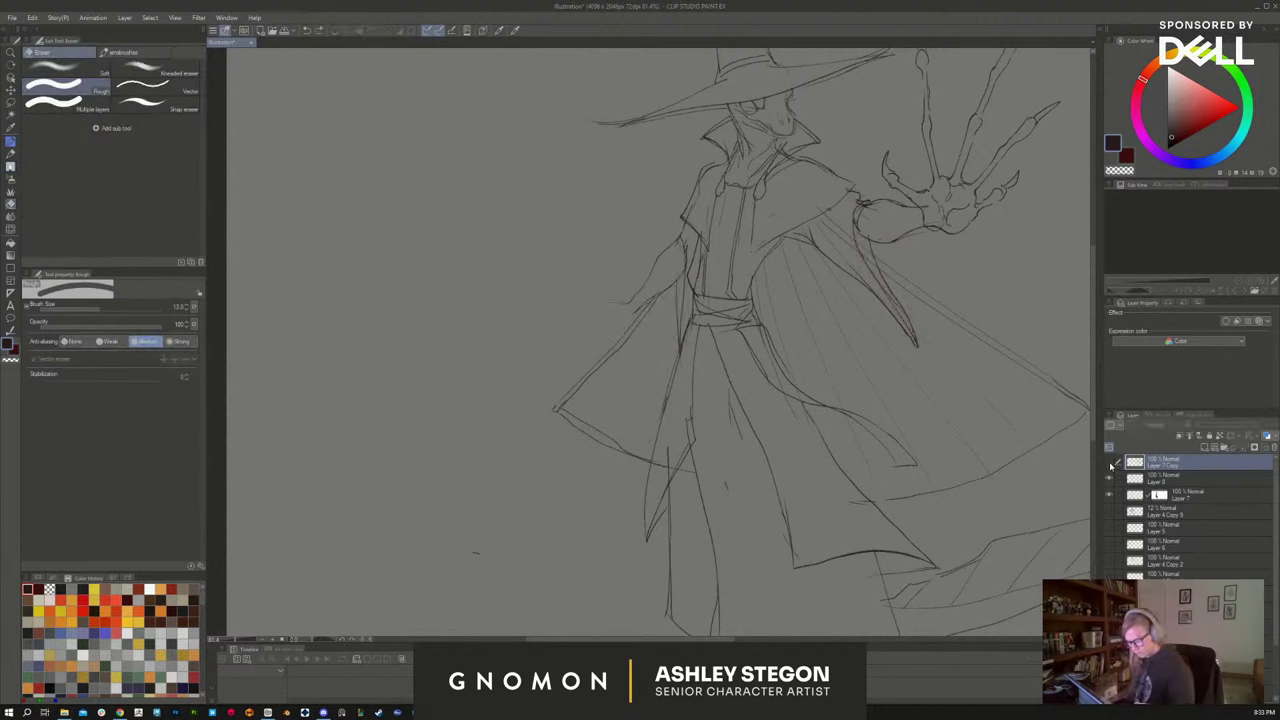
click(1109, 463)
click(1109, 481)
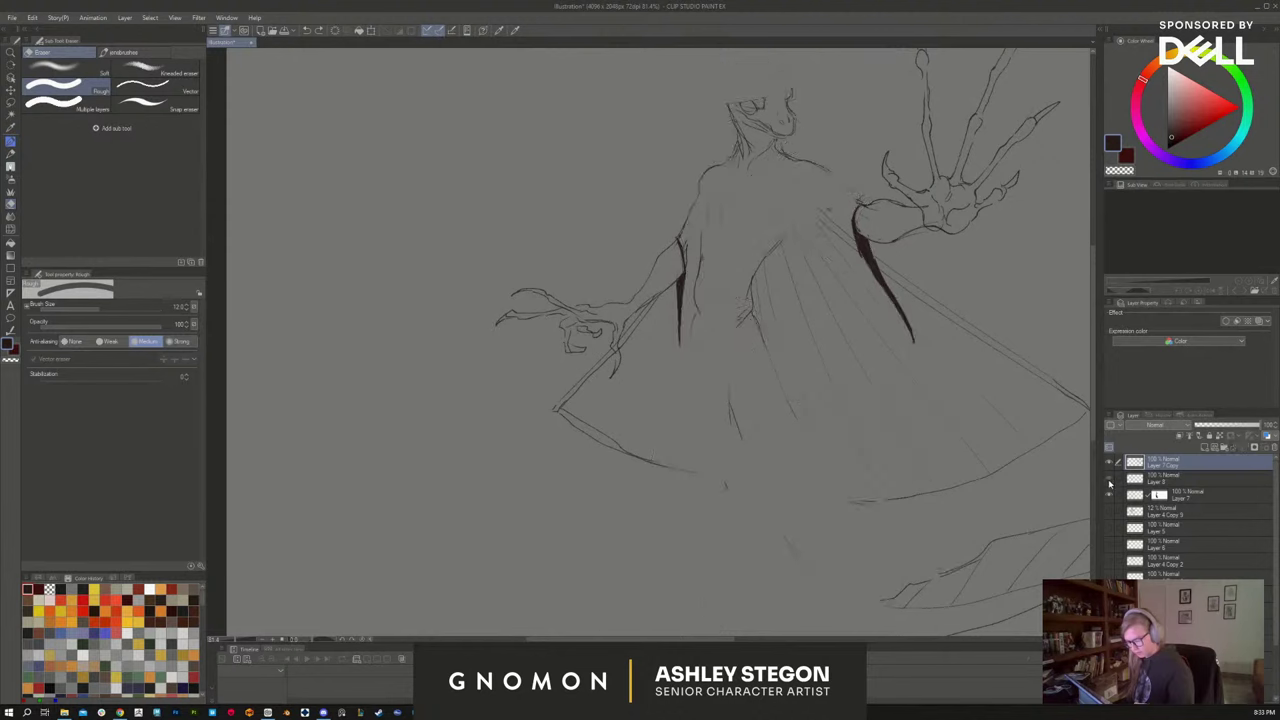
click(1109, 481)
click(1109, 495)
click(1110, 497)
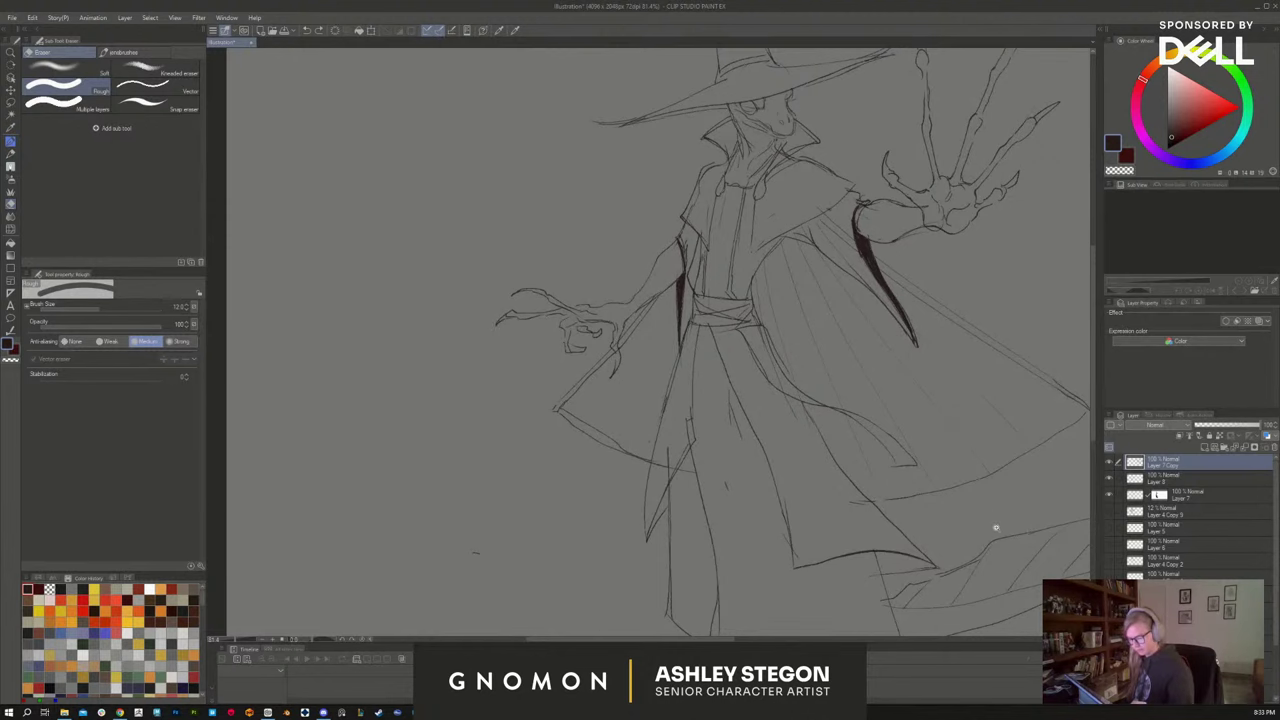
Duplicate Layer 7 as an unmasked backup by disabling the copy's layer mask and hiding the copy
scroll(877, 523, down, 2)
drag(877, 523, 715, 467)
click(1185, 497)
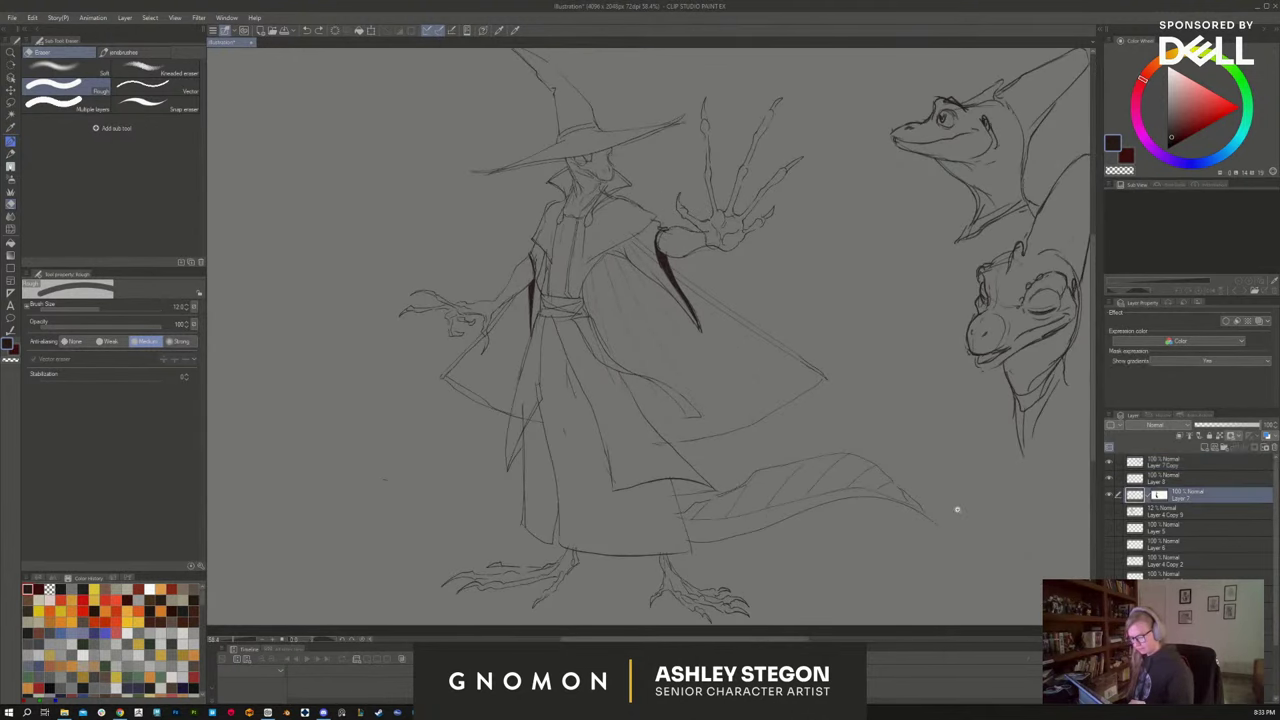
scroll(957, 508, down, 3)
scroll(923, 537, up, 3)
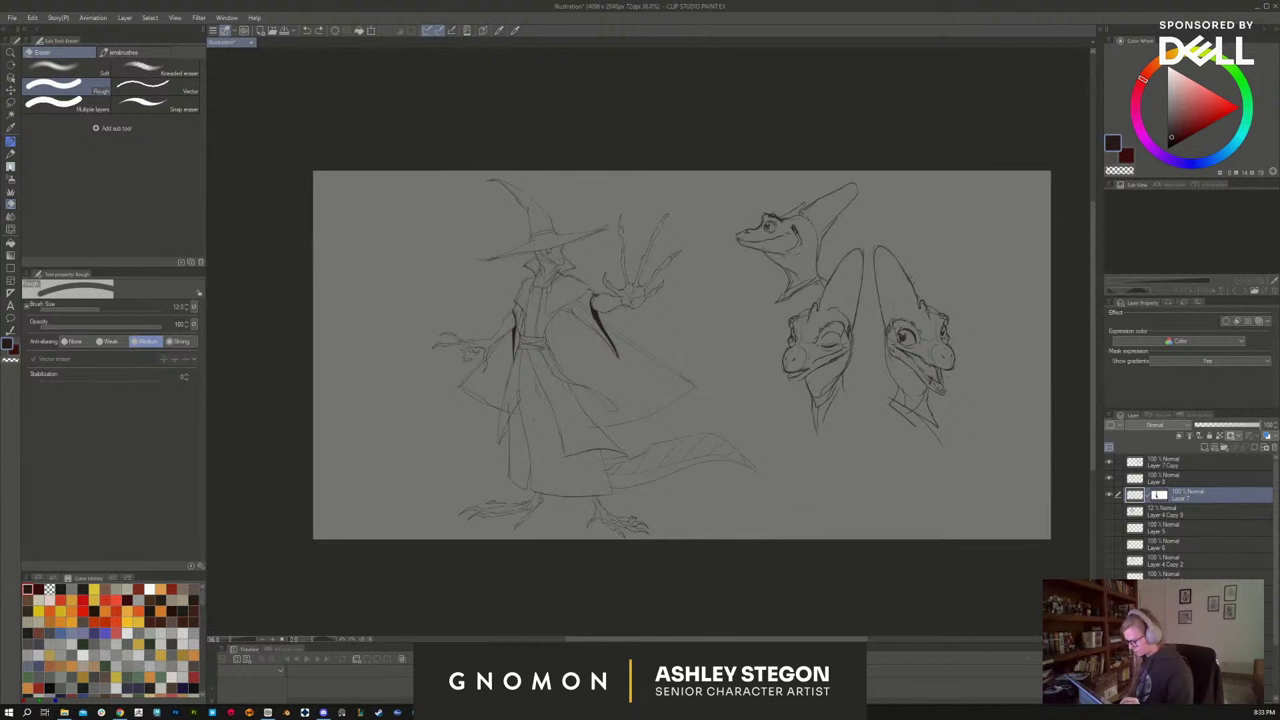
key(k)
drag(722, 505, 957, 500)
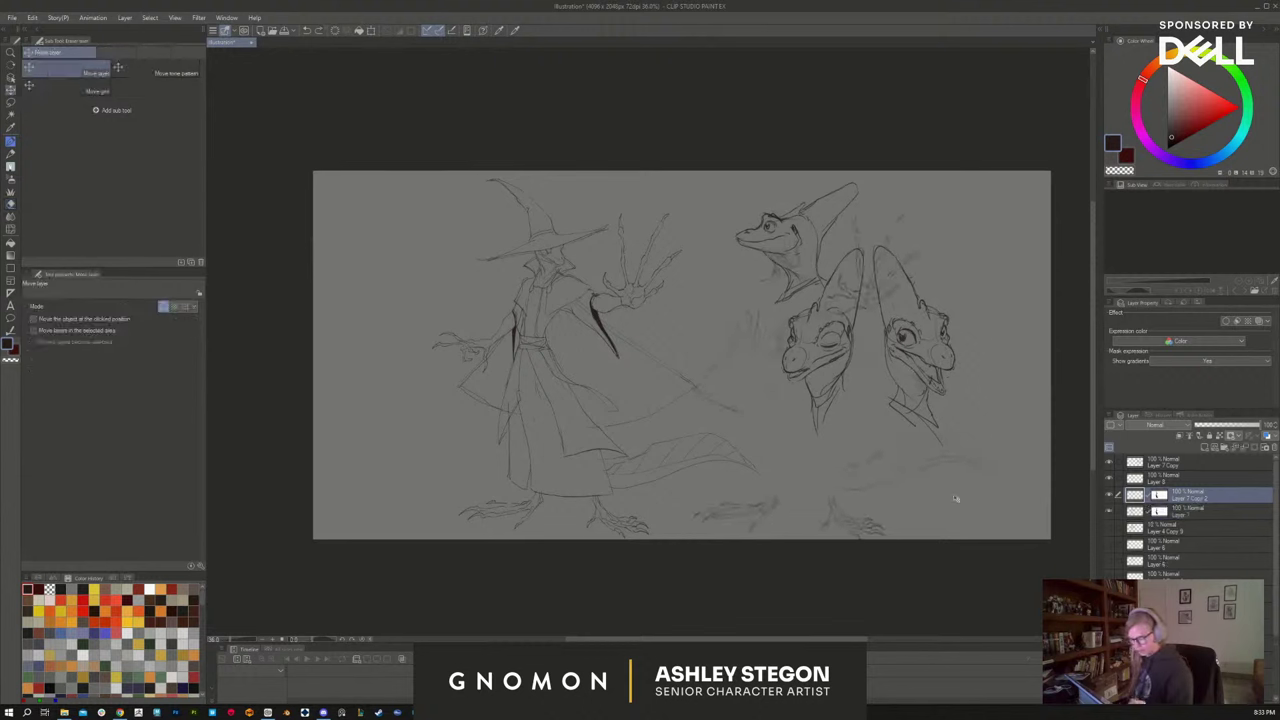
shift+click(1160, 497)
click(1109, 495)
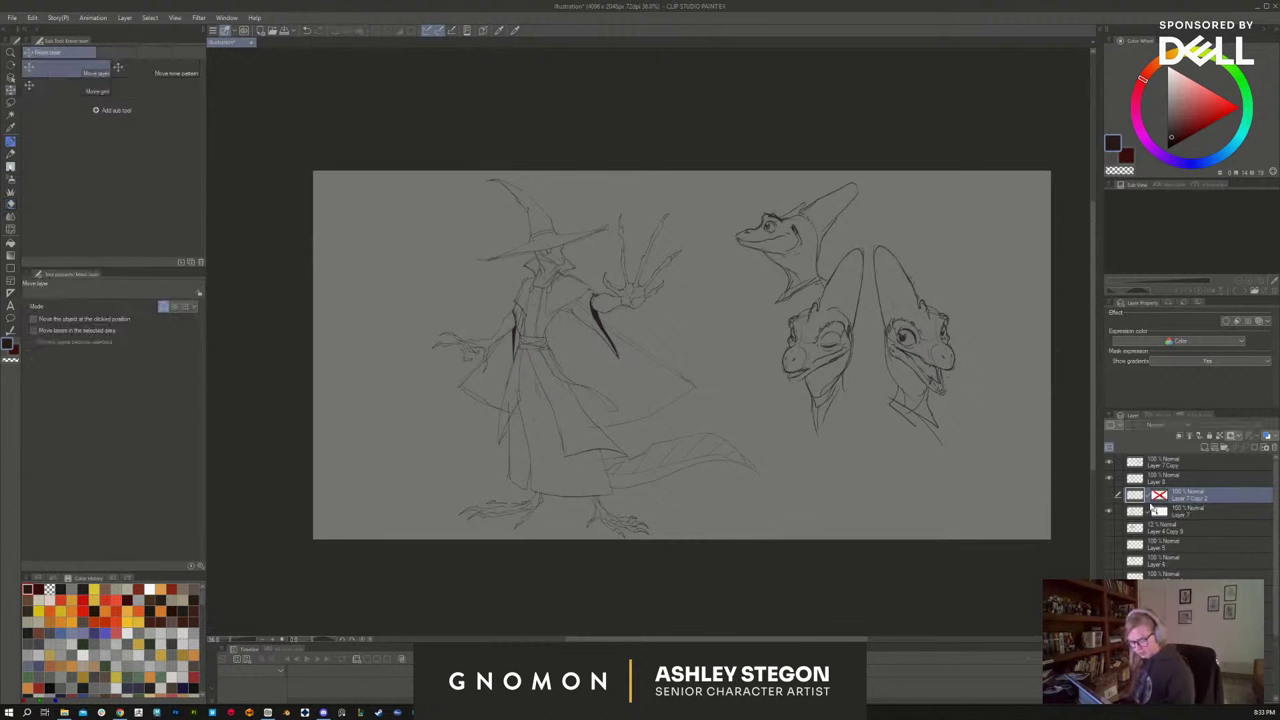
Move Layer 7 above its hidden backup copy and merge it with Layer 8 and Layer 7 Copy into one layer
click(1188, 512)
drag(1181, 500, 1189, 488)
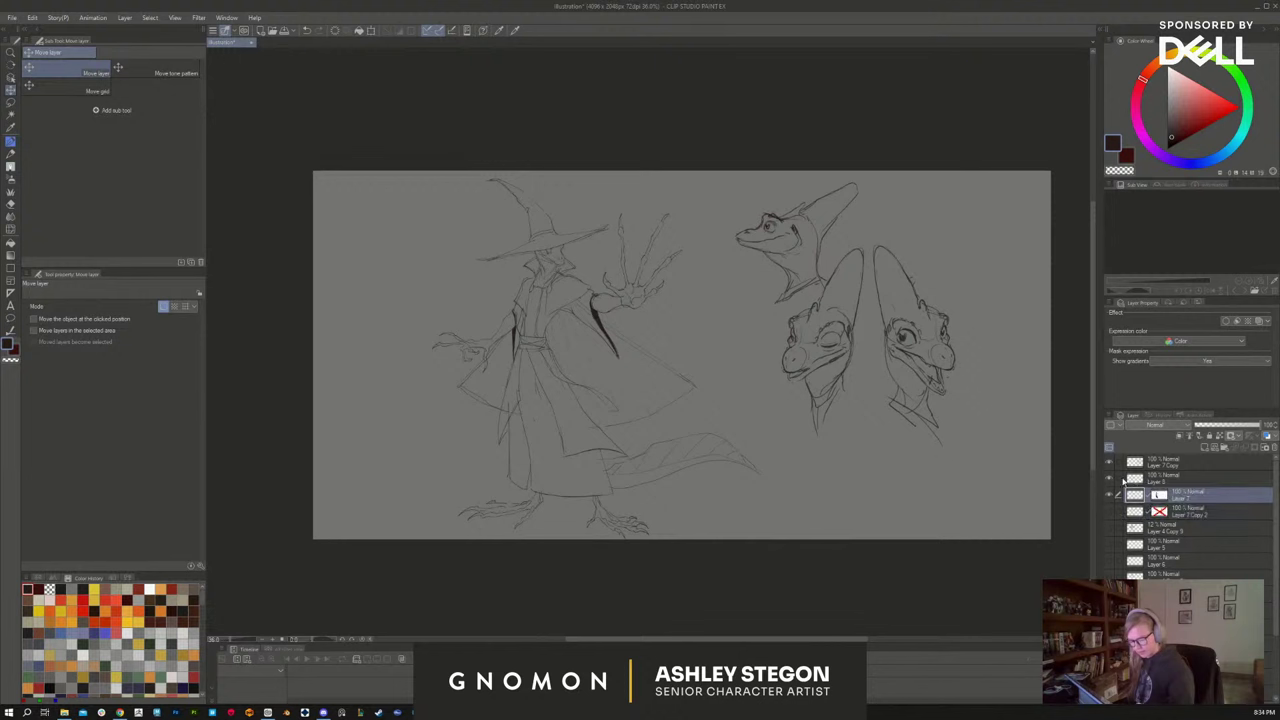
mouse_move(1109, 494)
mouse_down()
mouse_move(1109, 467)
mouse_move(1111, 499)
mouse_up()
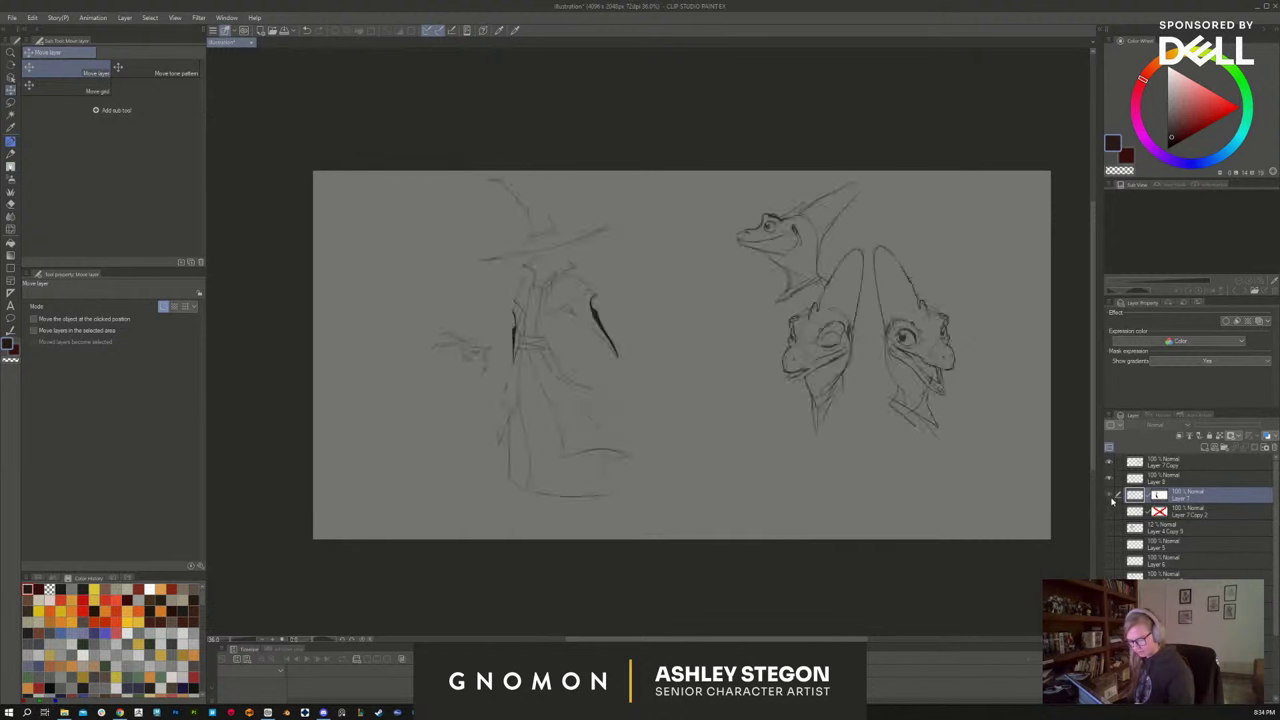
shift+click(1181, 465)
right_click(1200, 463)
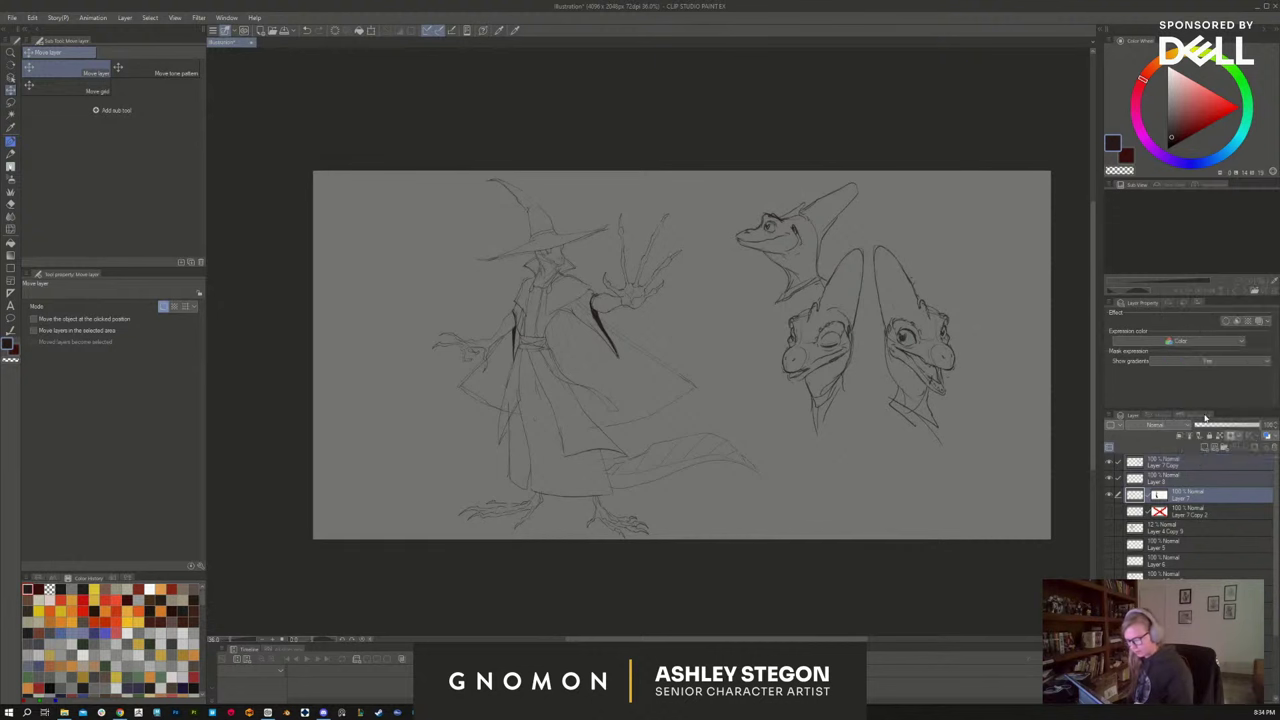
click(1210, 416)
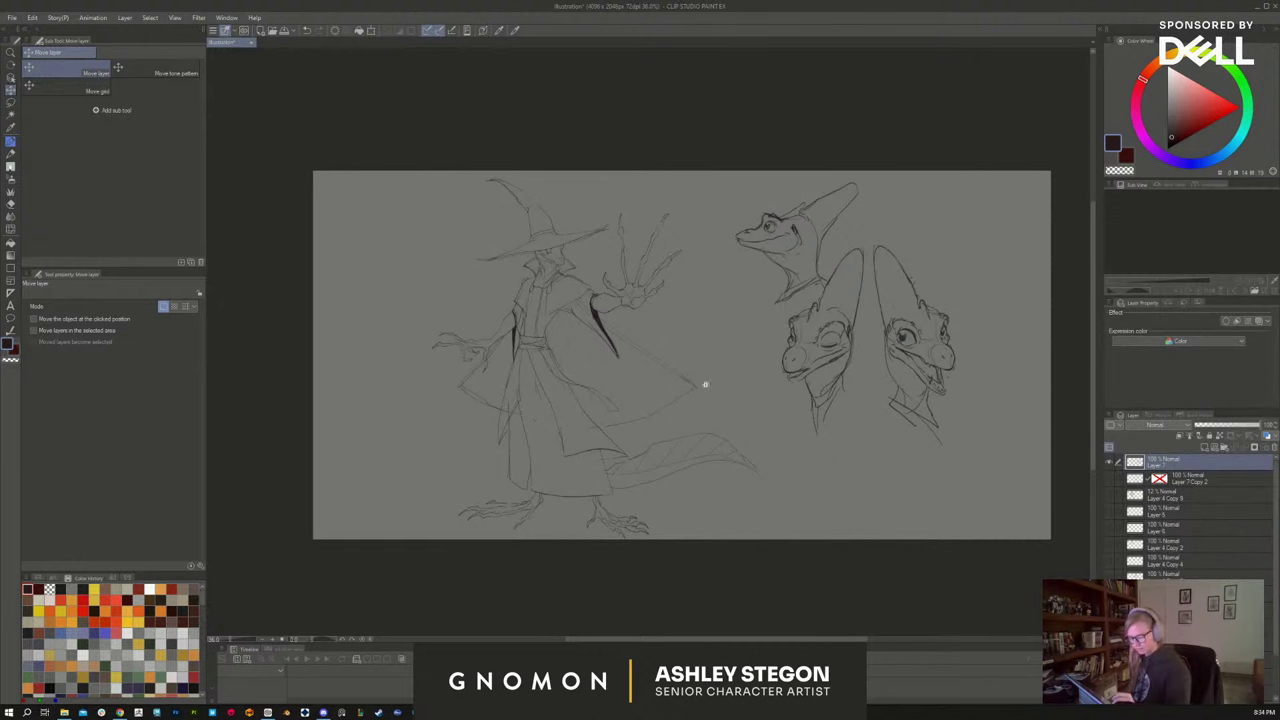
Darken the lizard's eye area and the shadow where the head meets the hat brim with the SOFT-INK LIVEPEN brush
scroll(703, 383, up, 2)
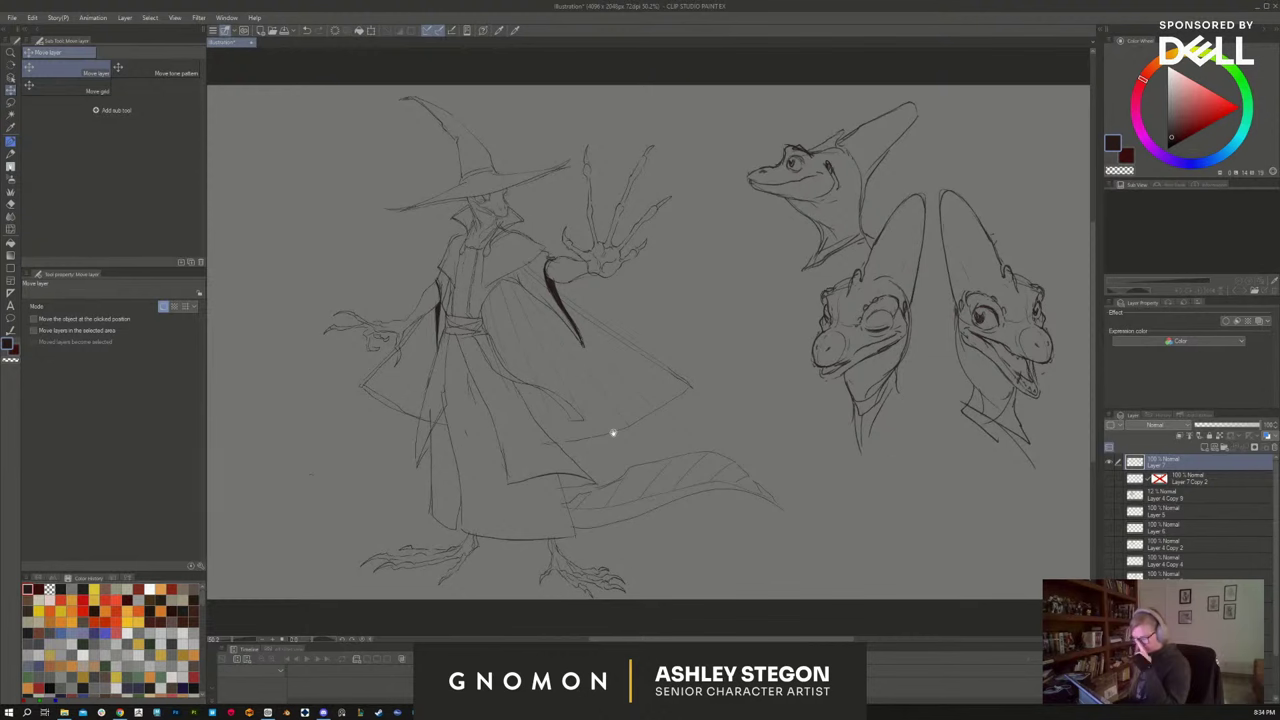
scroll(611, 434, up, 3)
scroll(663, 453, down, 2)
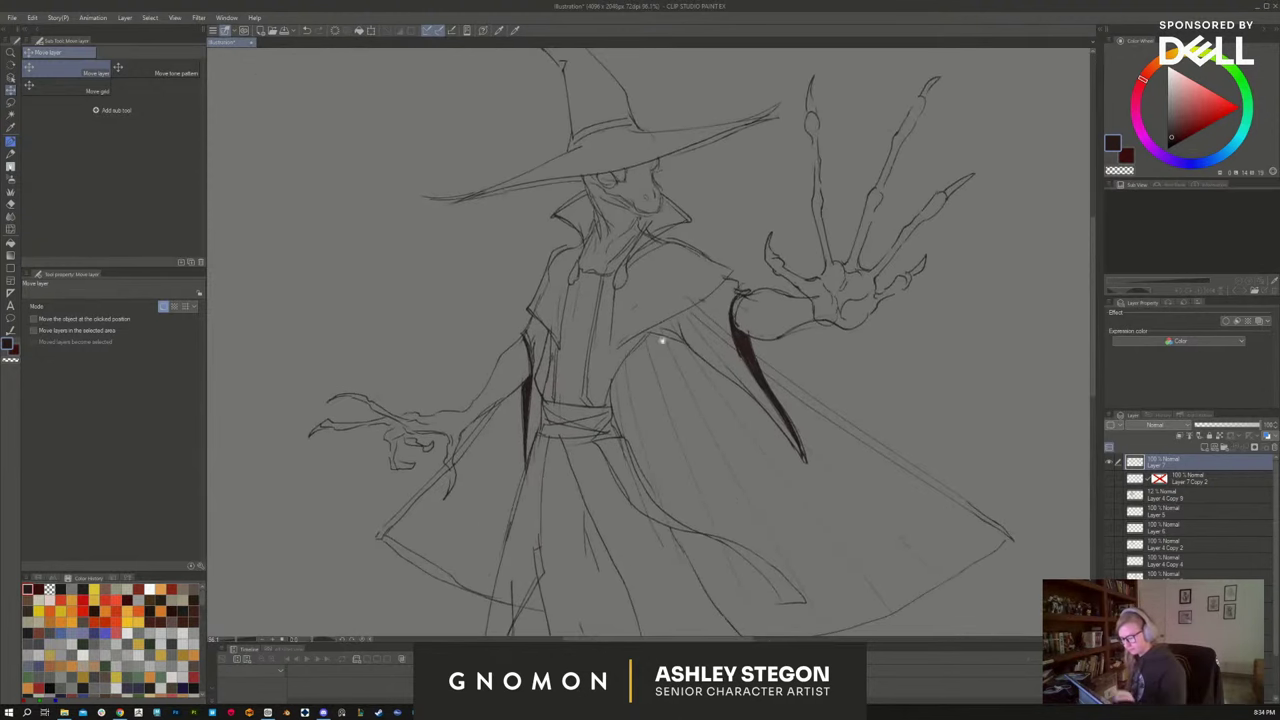
scroll(680, 330, up, 4)
key(b)
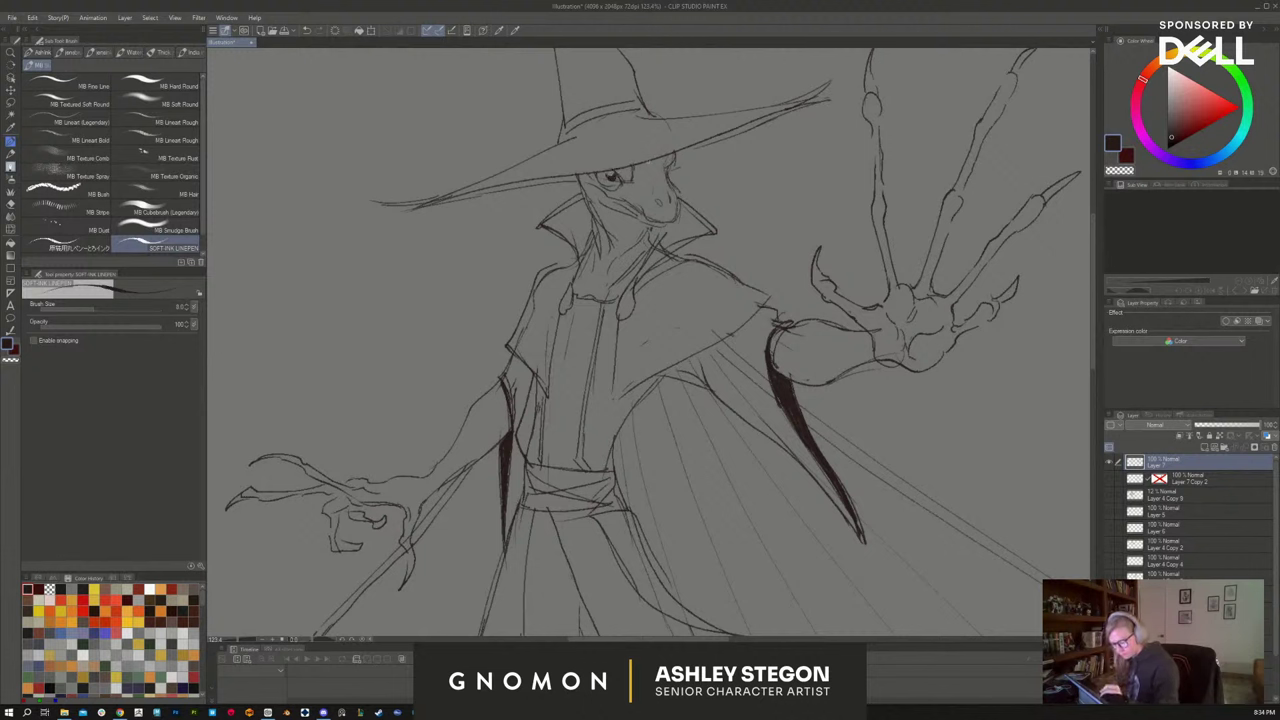
mouse_move(634, 167)
mouse_down()
mouse_move(674, 153)
mouse_move(619, 167)
mouse_move(655, 133)
mouse_move(533, 181)
mouse_up()
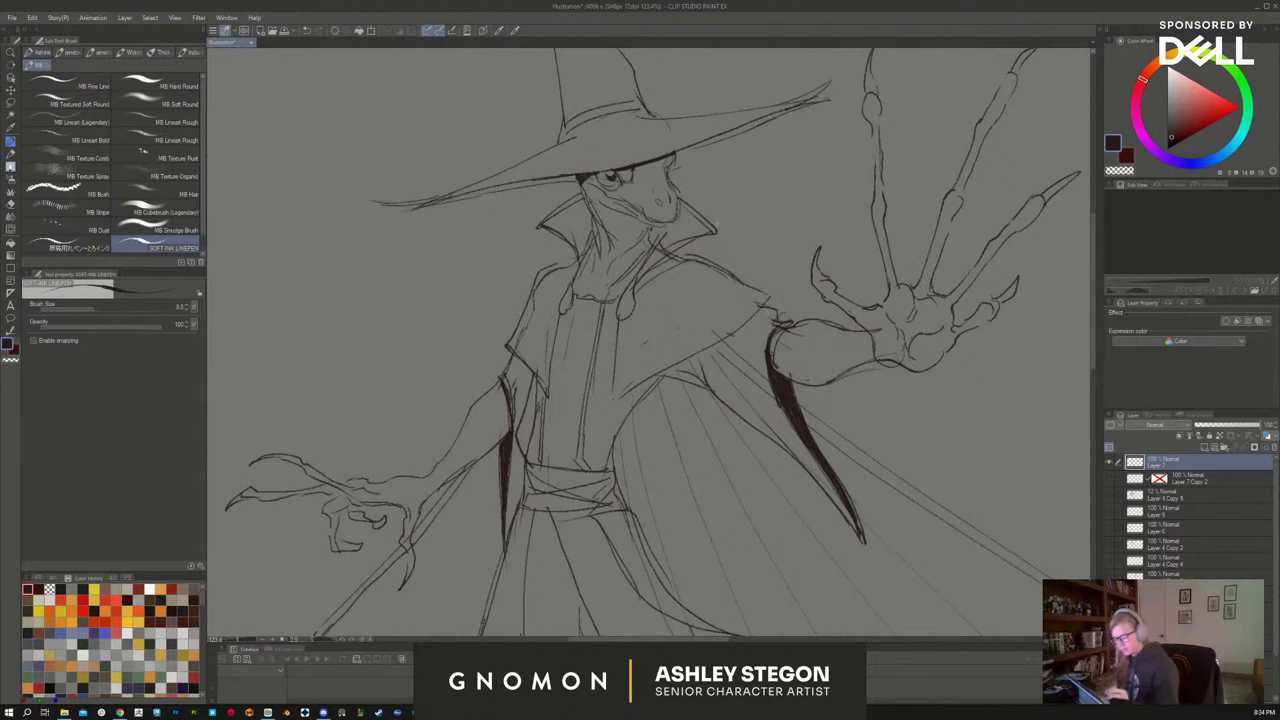
drag(787, 333, 785, 335)
Thicken the underside of the hat brim on both sides of the head with the brush at size 10
key(])
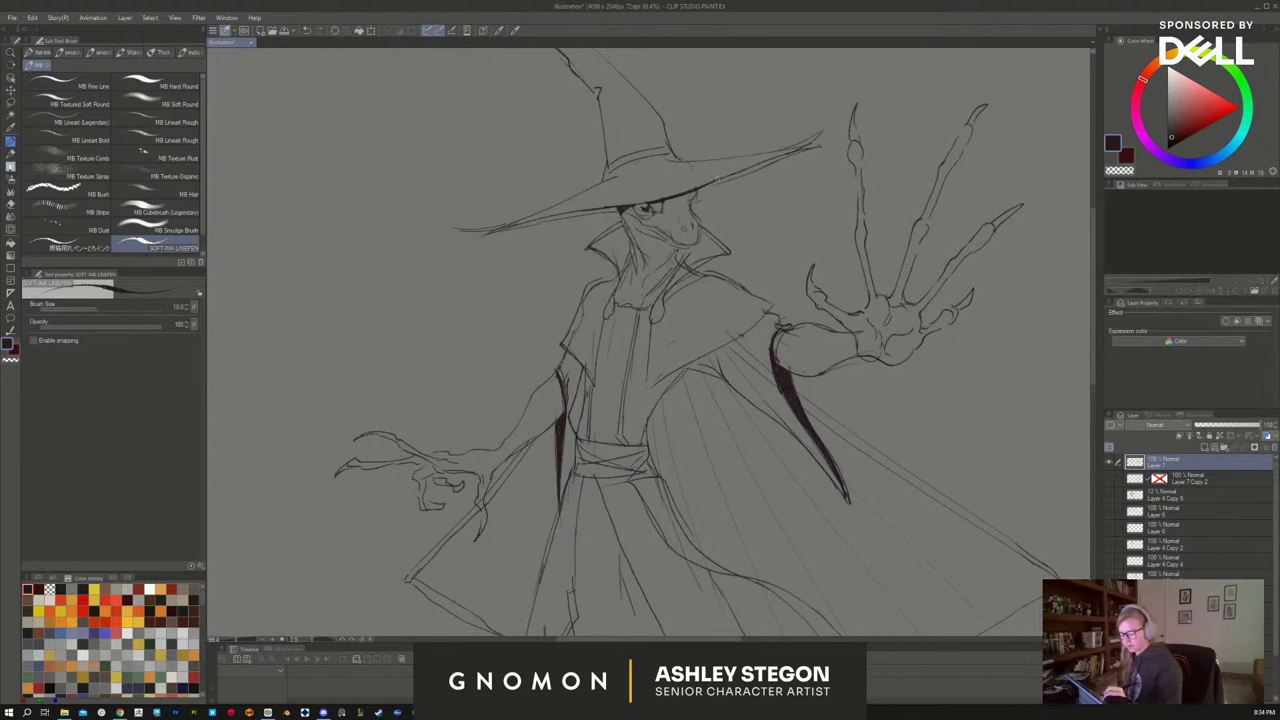
drag(697, 191, 727, 177)
drag(616, 208, 535, 222)
drag(590, 210, 520, 224)
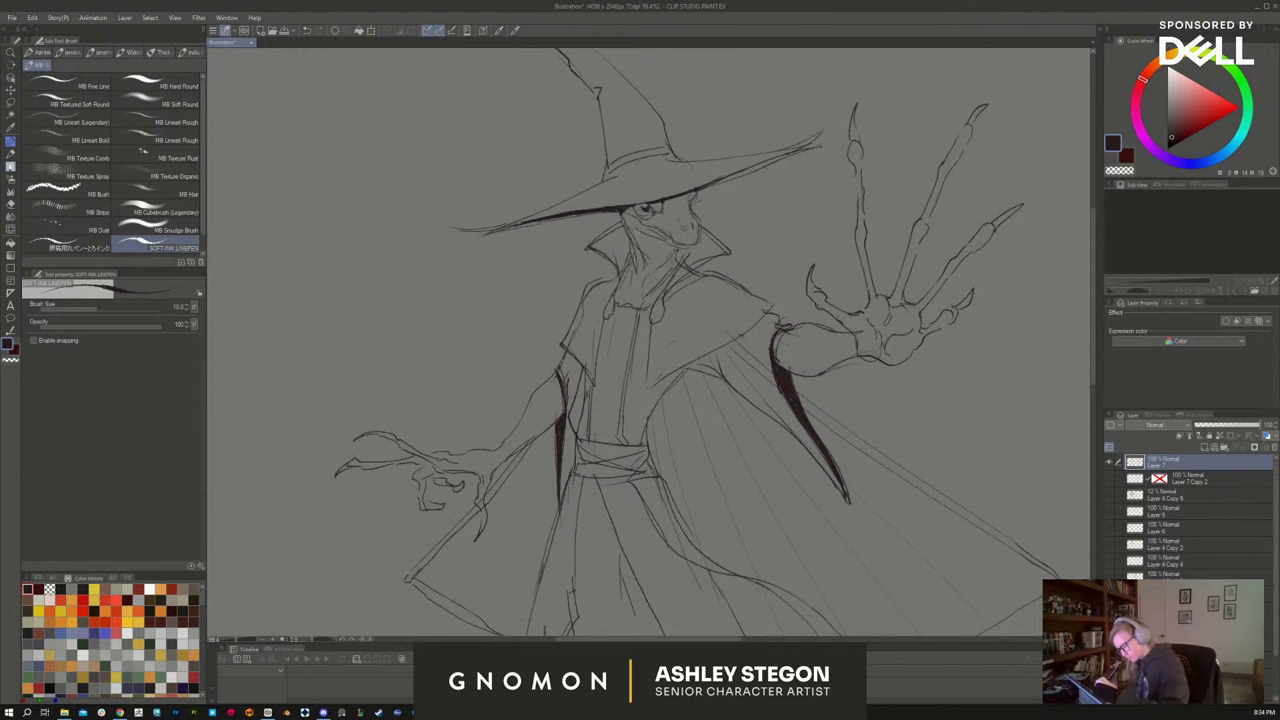
Add a small dark shadow beneath the jaw where the throat meets the collar
drag(668, 244, 680, 256)
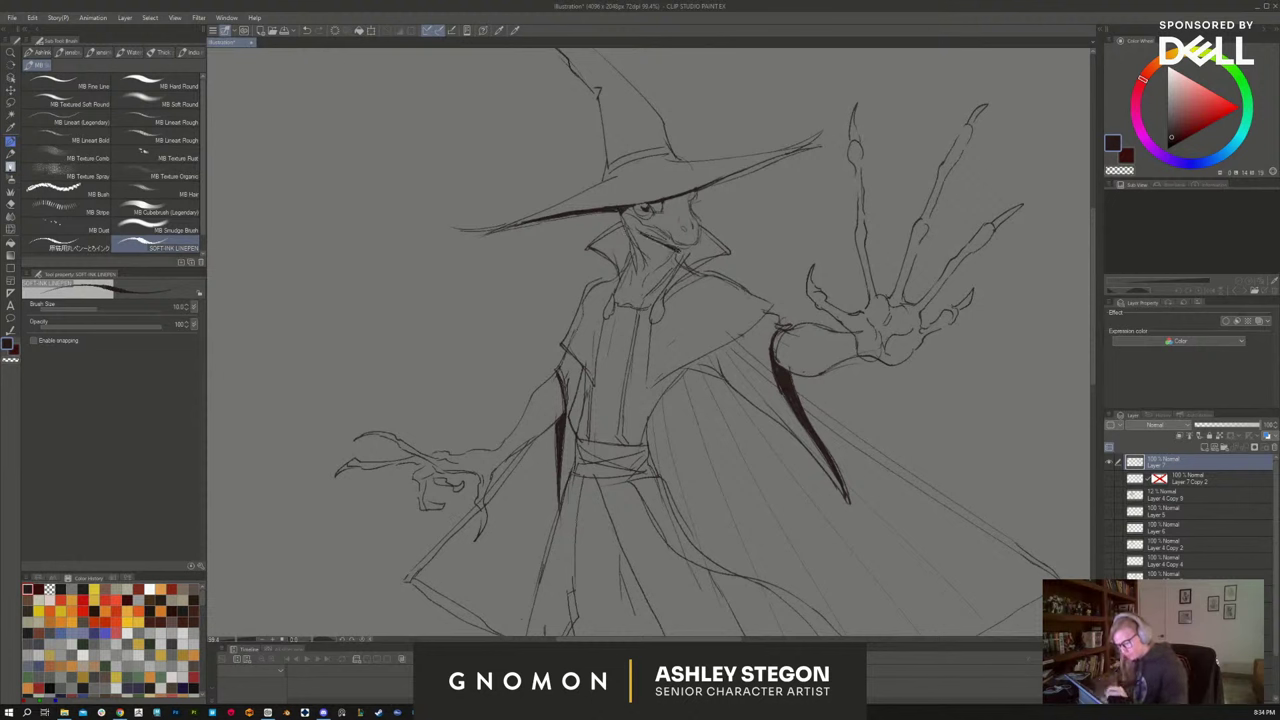
drag(676, 244, 686, 254)
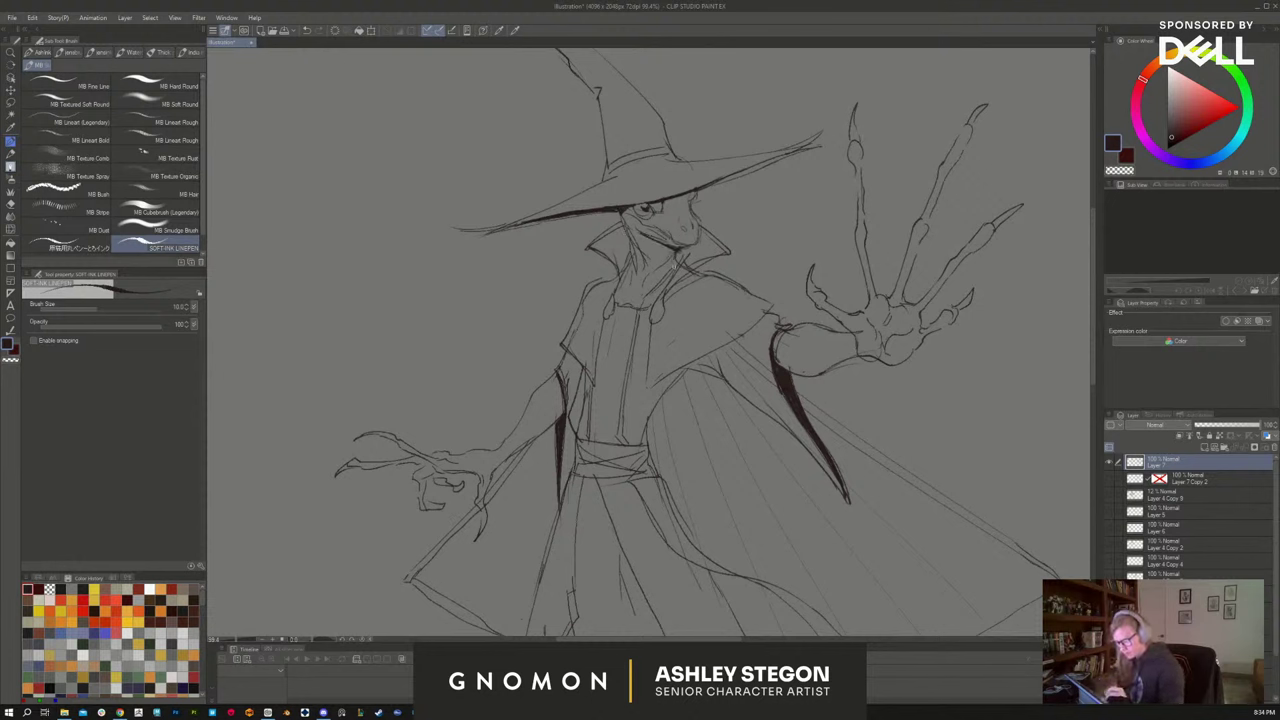
drag(676, 248, 680, 266)
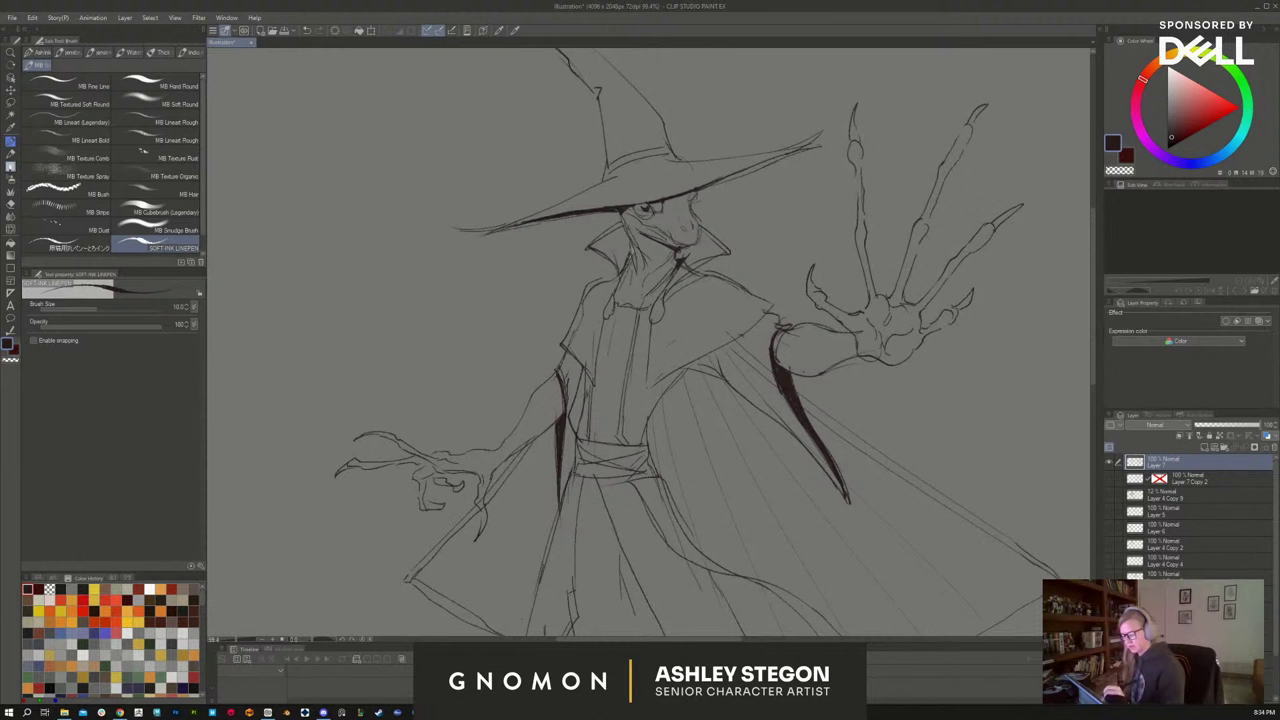
Thicken the shoulder cape's front and lower edges on both sides with heavy dark strokes
drag(652, 320, 646, 380)
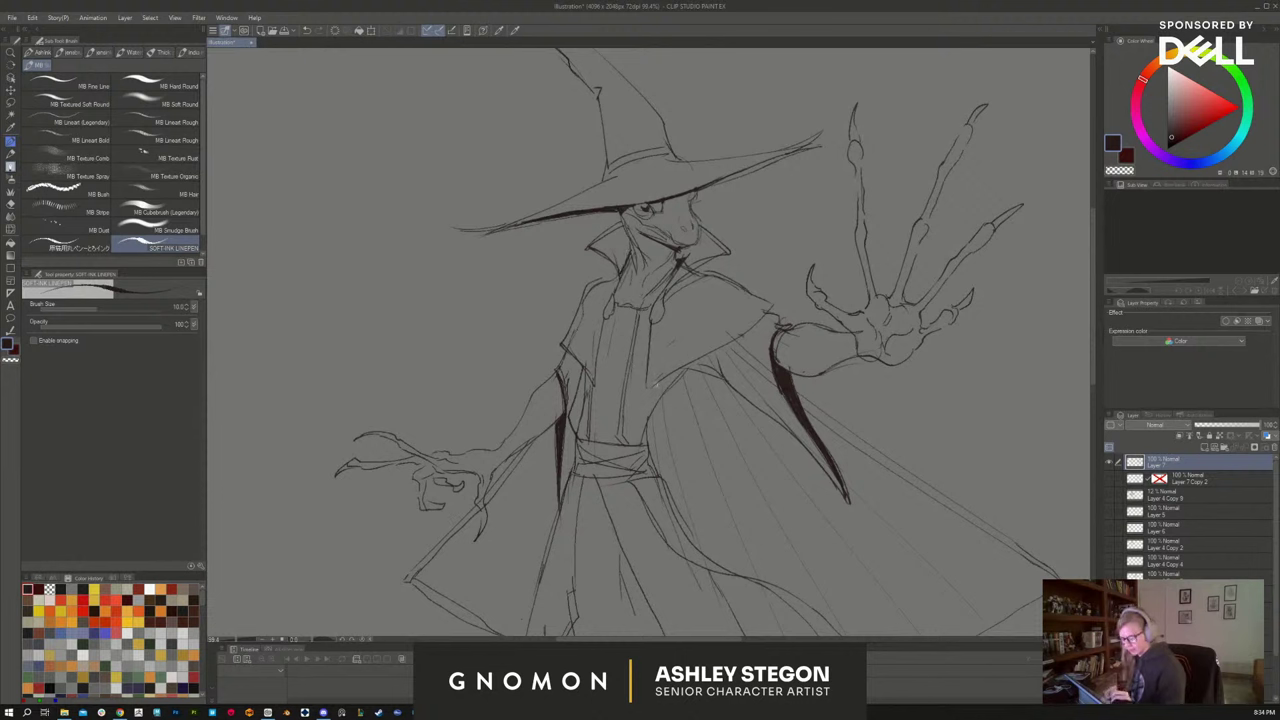
drag(686, 367, 652, 385)
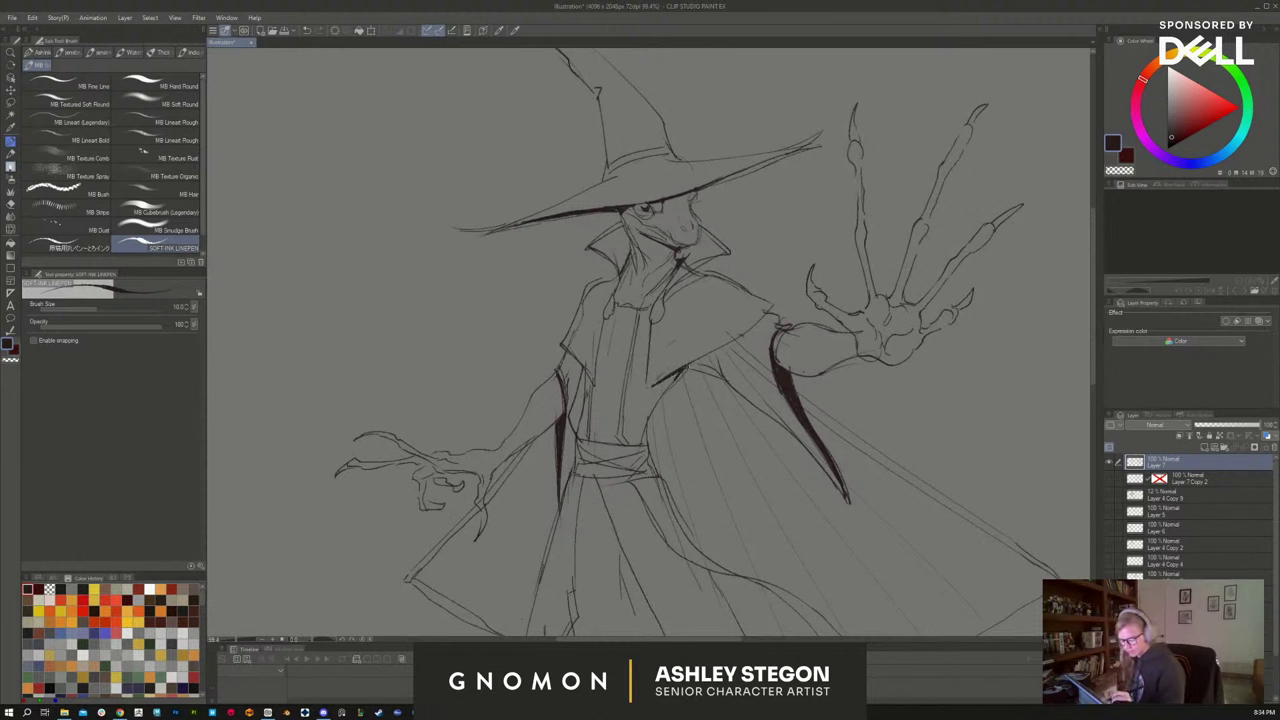
drag(686, 366, 714, 352)
drag(771, 313, 772, 307)
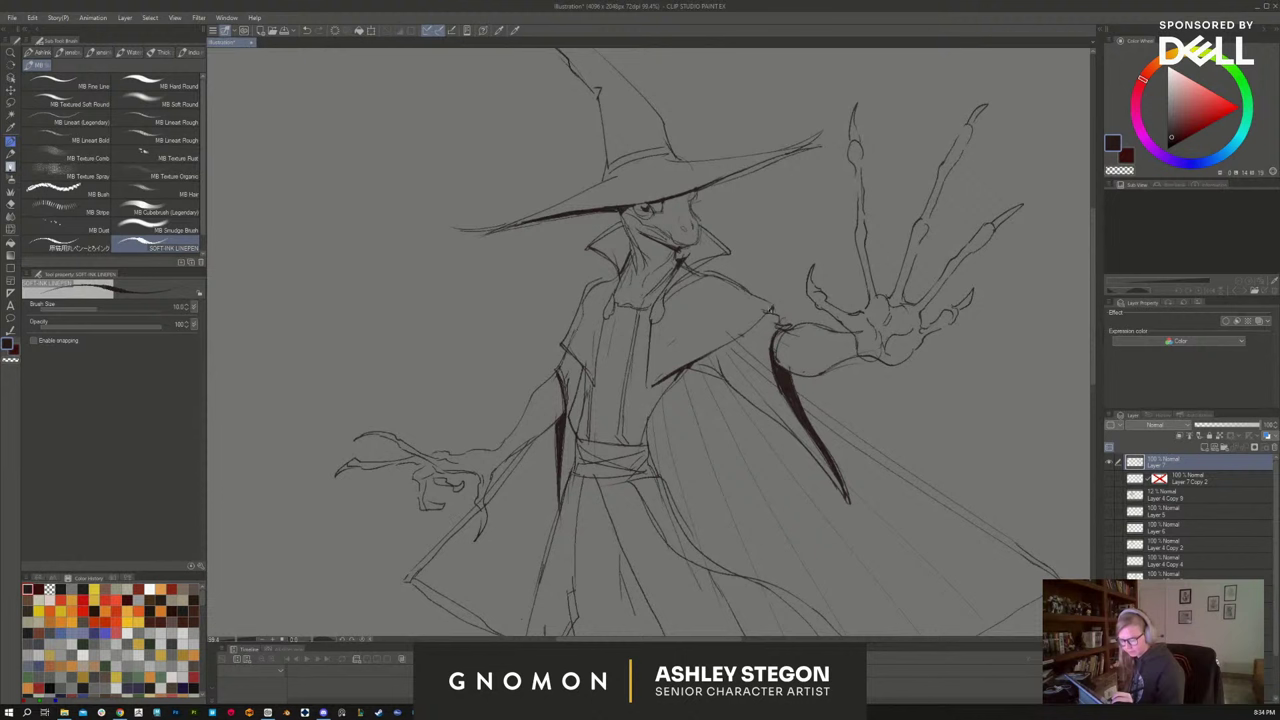
drag(772, 314, 730, 342)
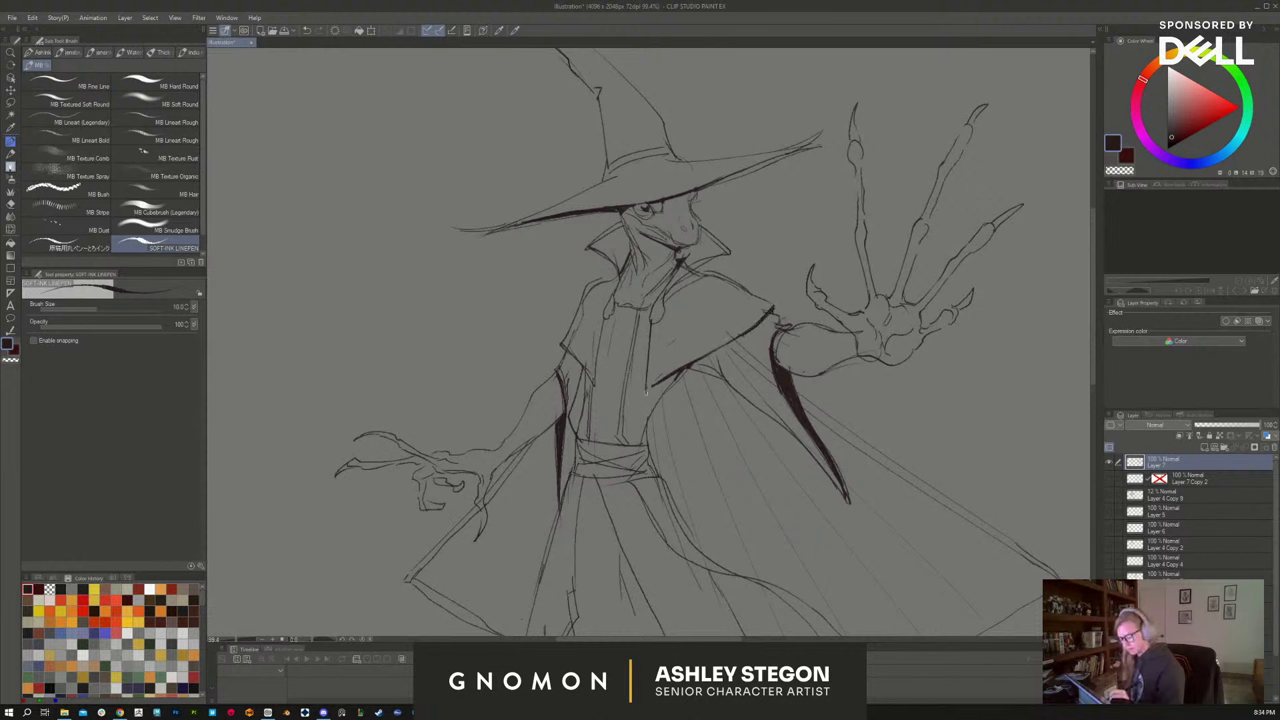
drag(666, 380, 645, 396)
drag(590, 370, 583, 384)
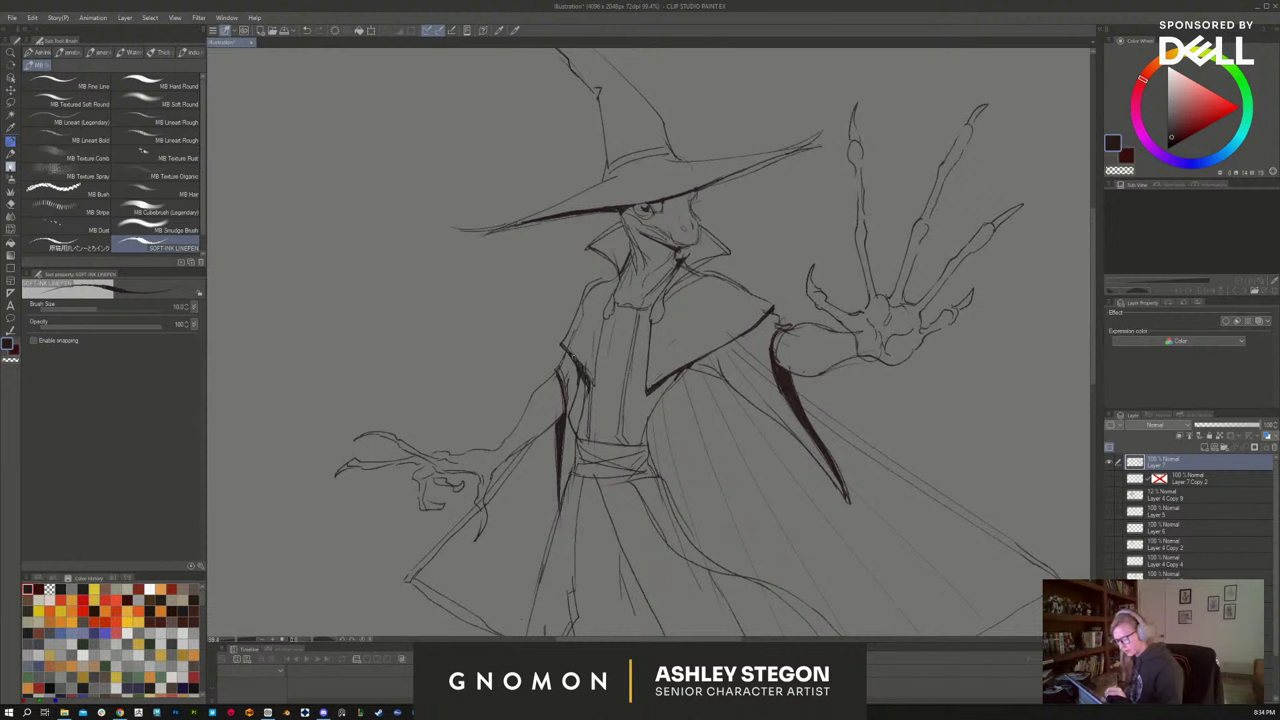
drag(577, 379, 582, 391)
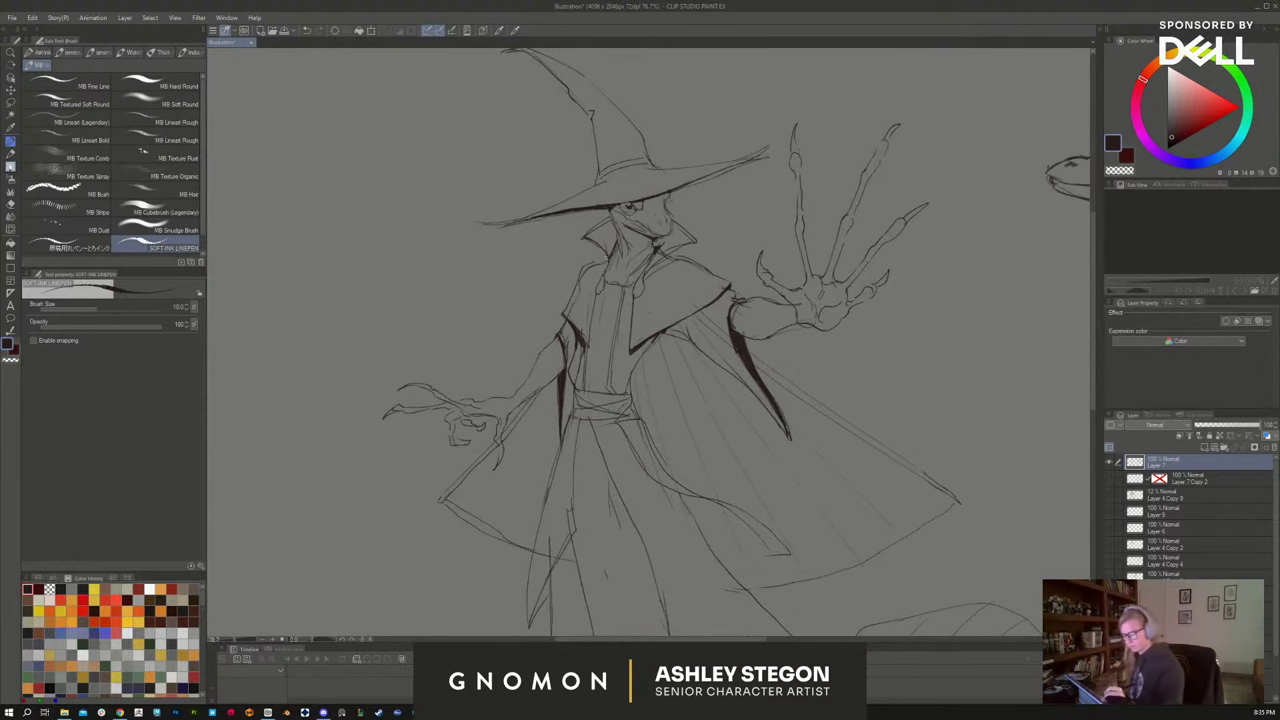
Erase the torso's side line below the cape point on the outstretched arm's side and redraw it
key(e)
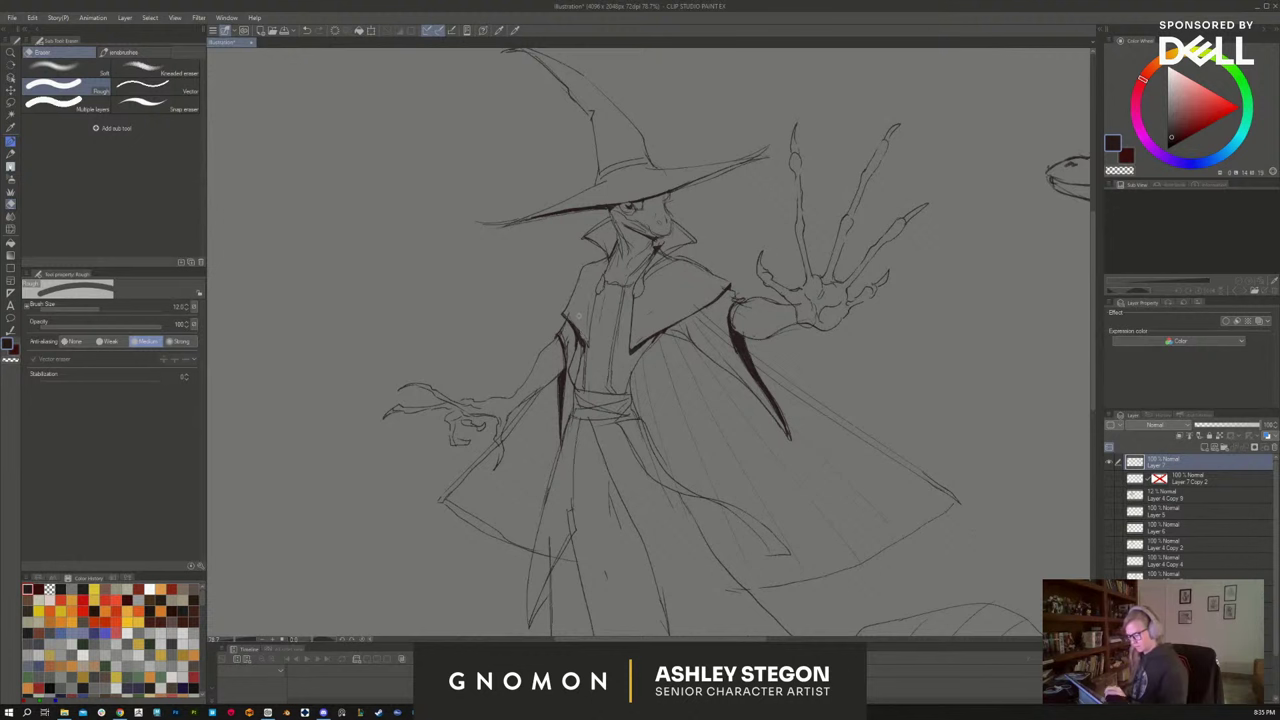
drag(638, 356, 630, 380)
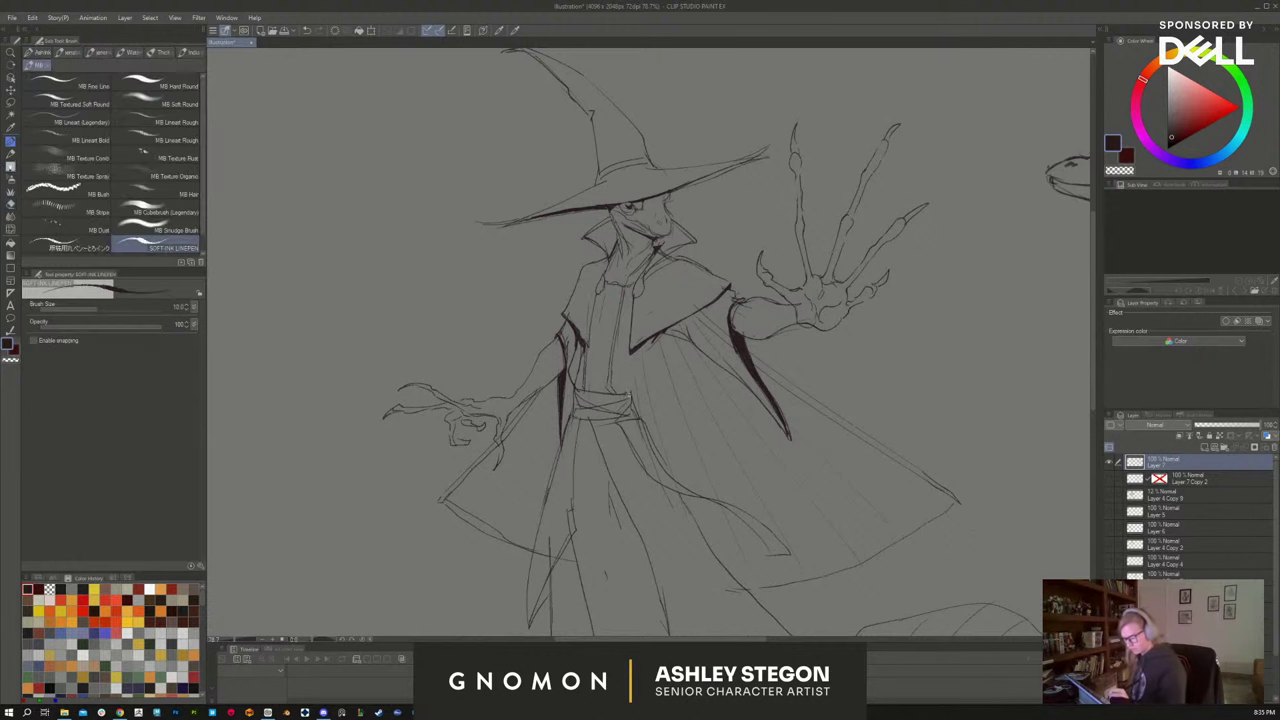
key(b)
drag(652, 338, 634, 369)
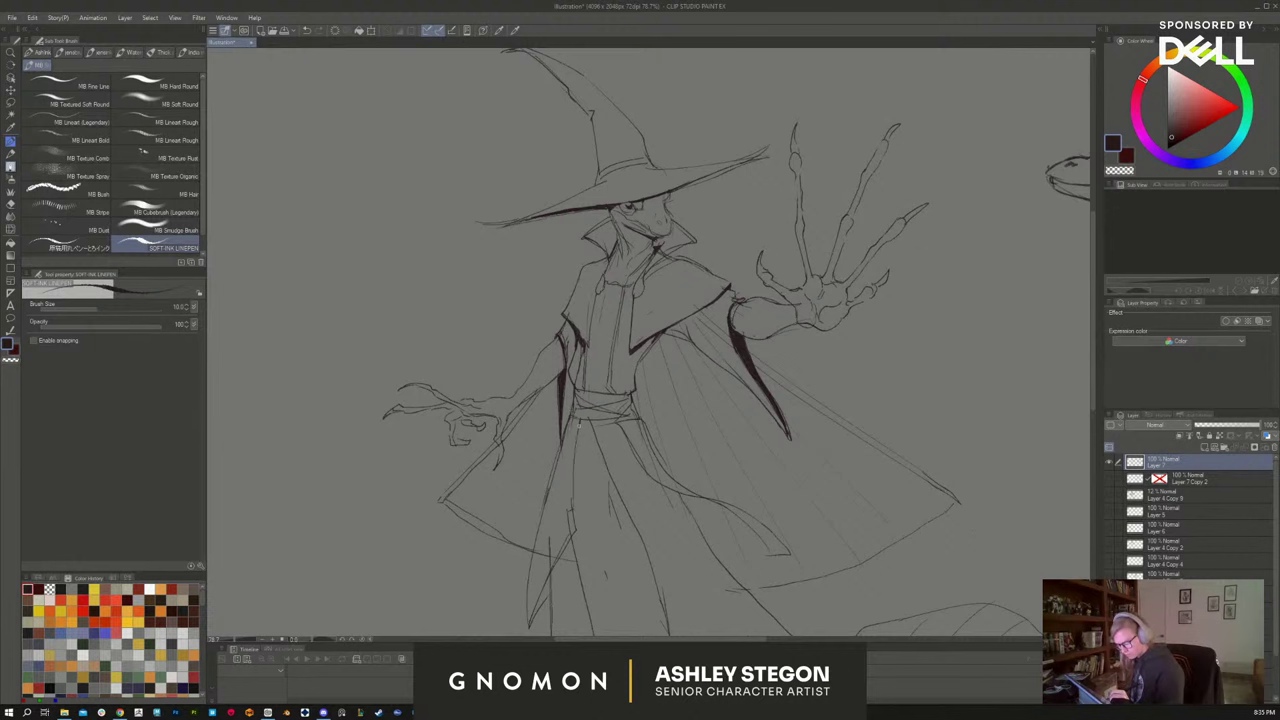
Thicken the robe's overlapping front edge from the sash down the thigh and darken the fold at its lower end
drag(730, 518, 703, 374)
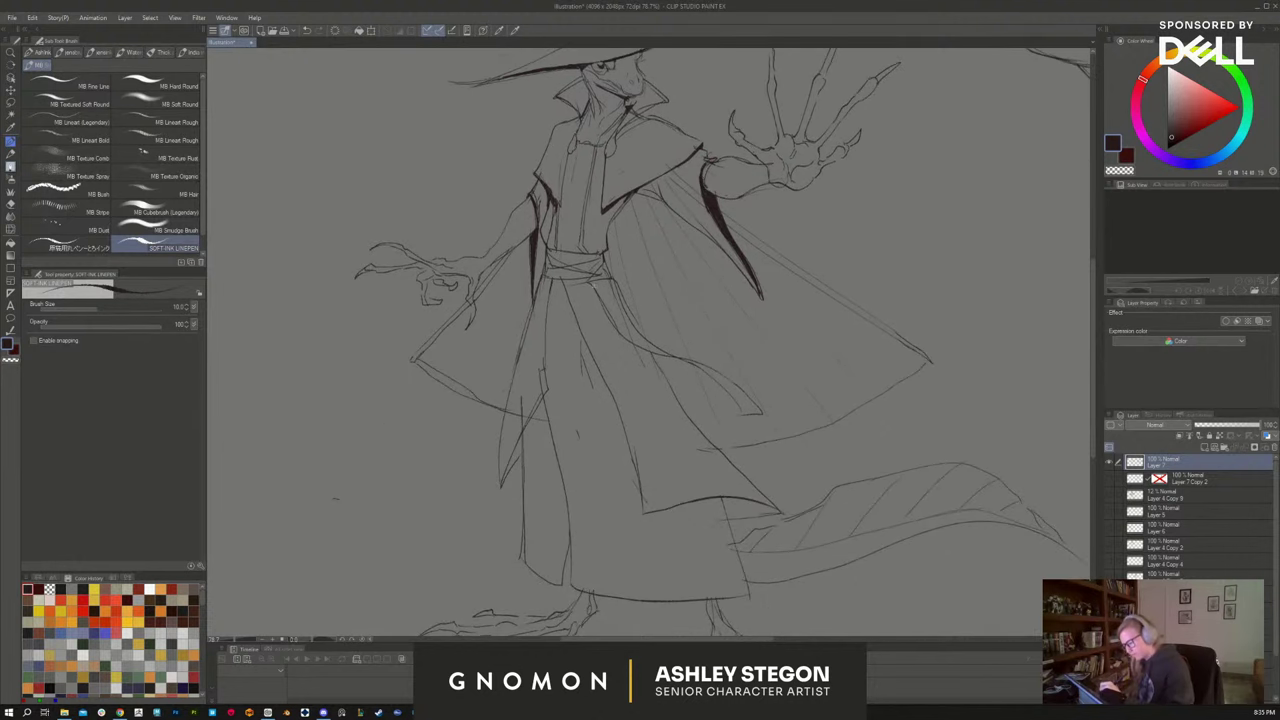
drag(586, 281, 659, 369)
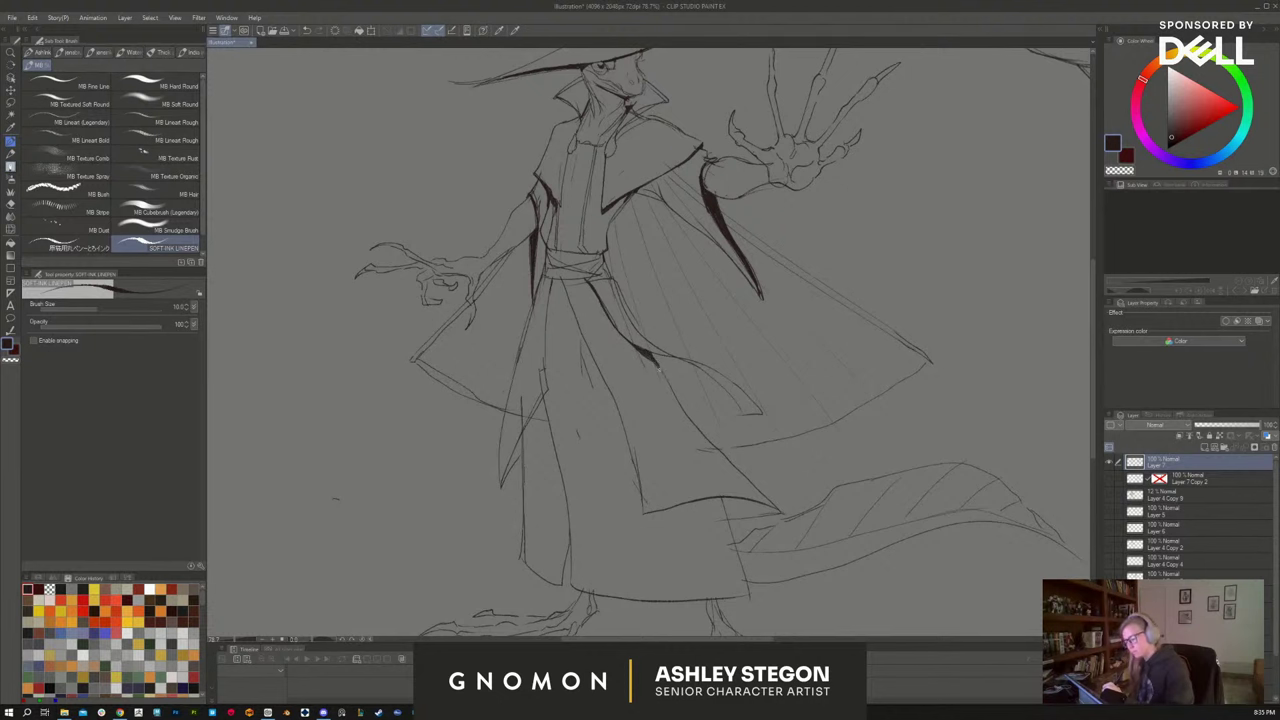
Clean up the hat brim's outline and draw a band detail and small crease marks on the crown
drag(900, 383, 875, 473)
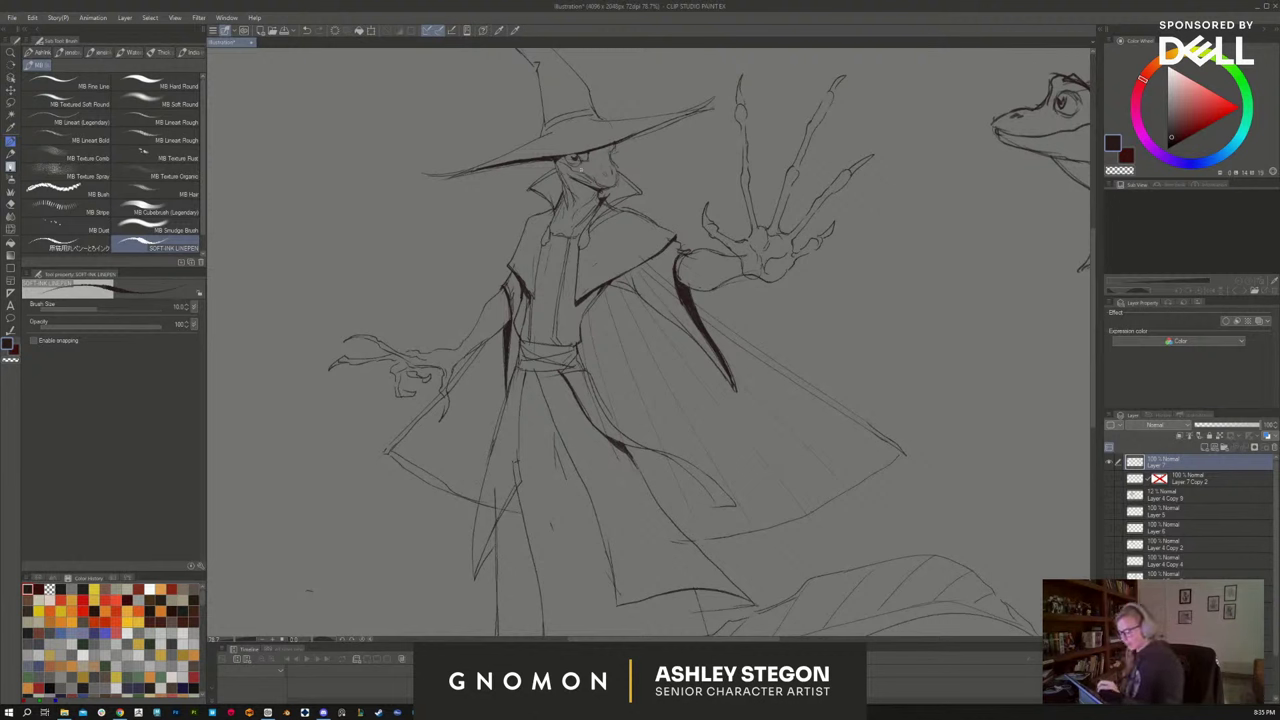
key(e)
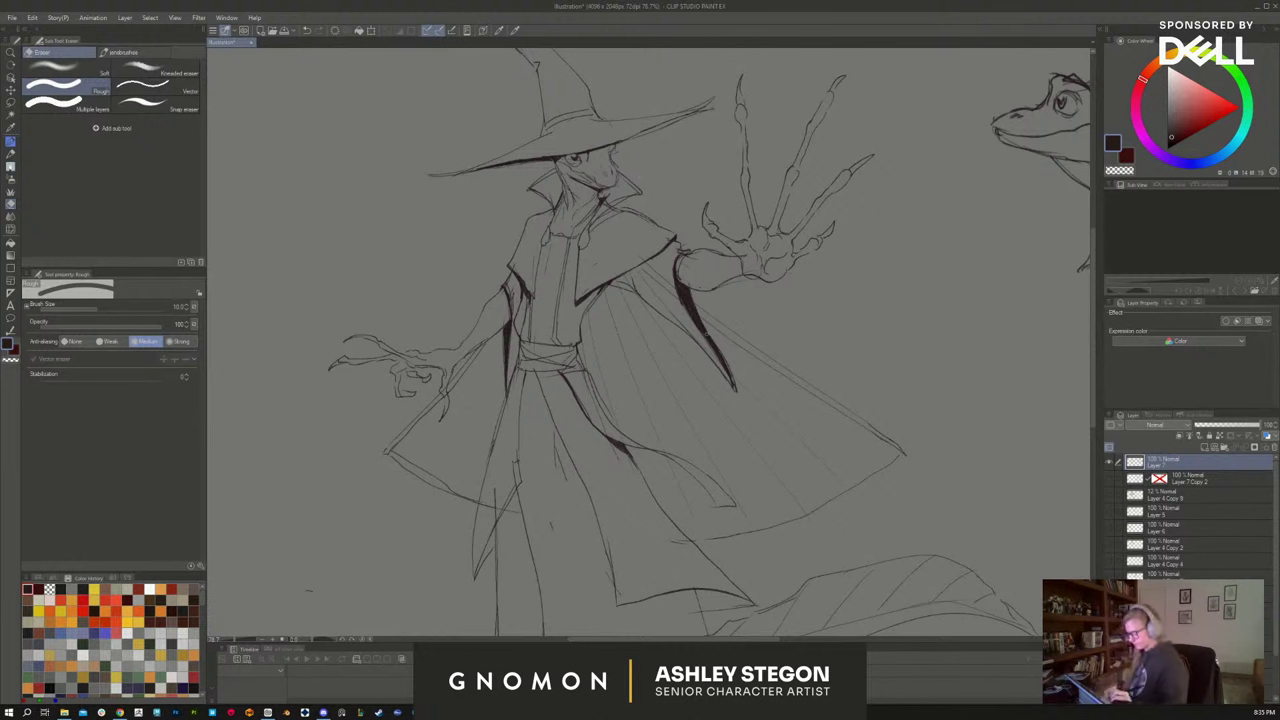
key(b)
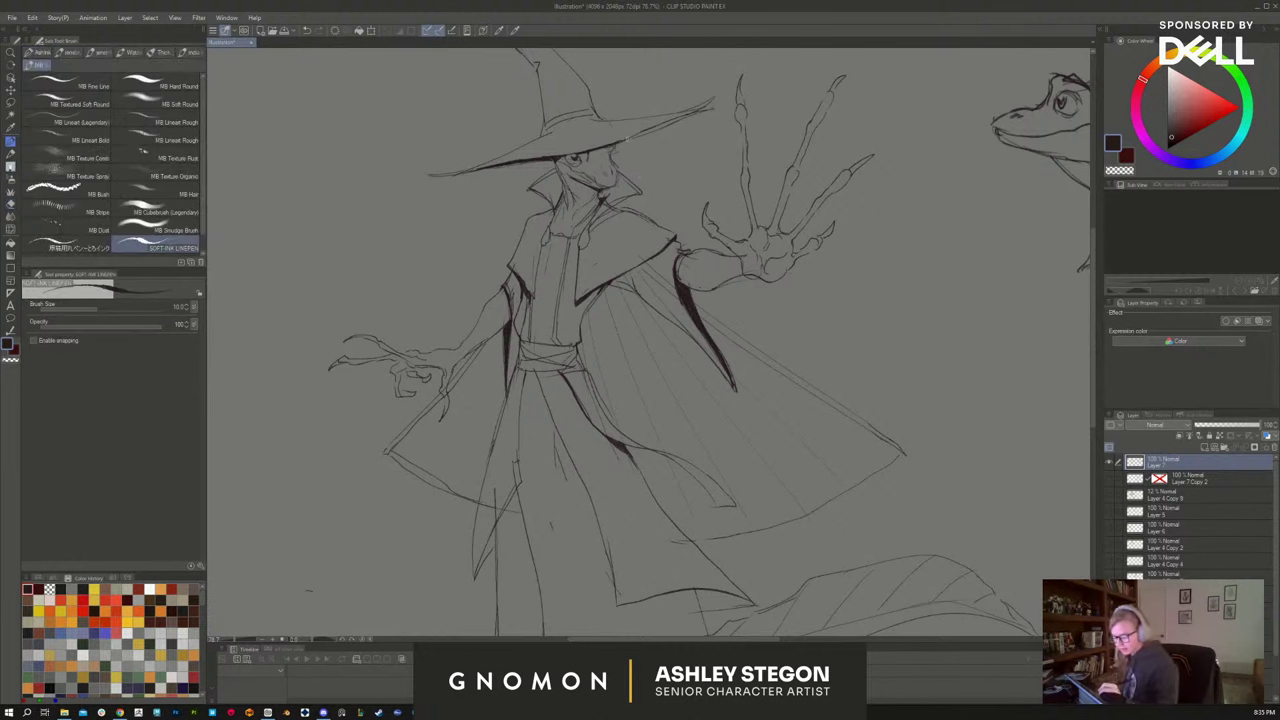
key(e)
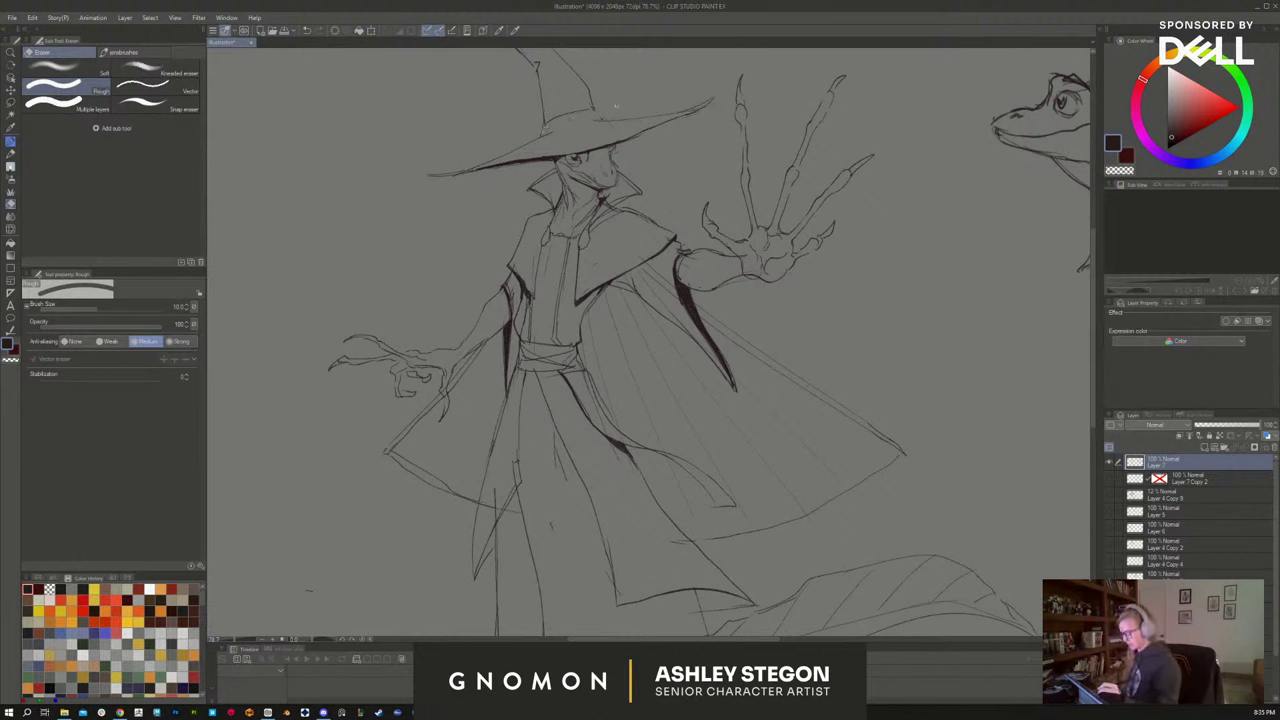
key(b)
mouse_move(548, 131)
mouse_down()
mouse_move(601, 115)
mouse_move(556, 121)
mouse_move(626, 186)
mouse_up()
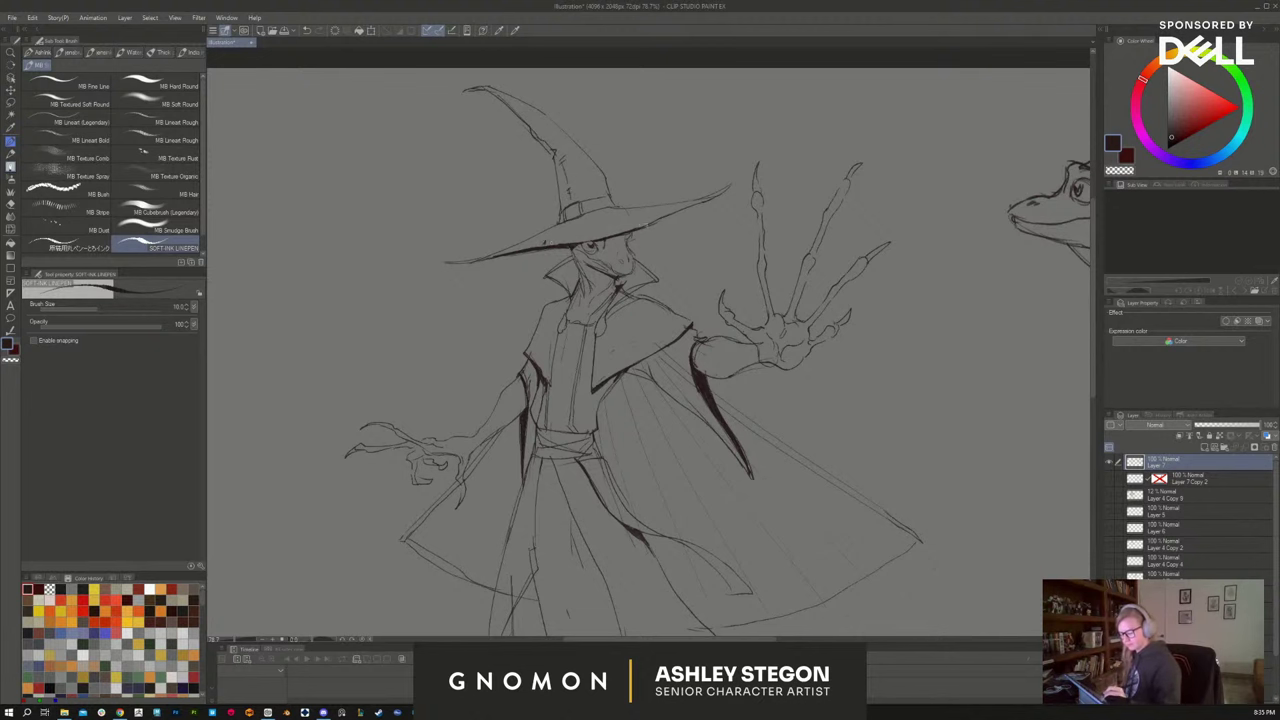
Sharpen the brow above the eye and add a small torn notch to the brim's underside on the raised hand's side
scroll(645, 248, up, 3)
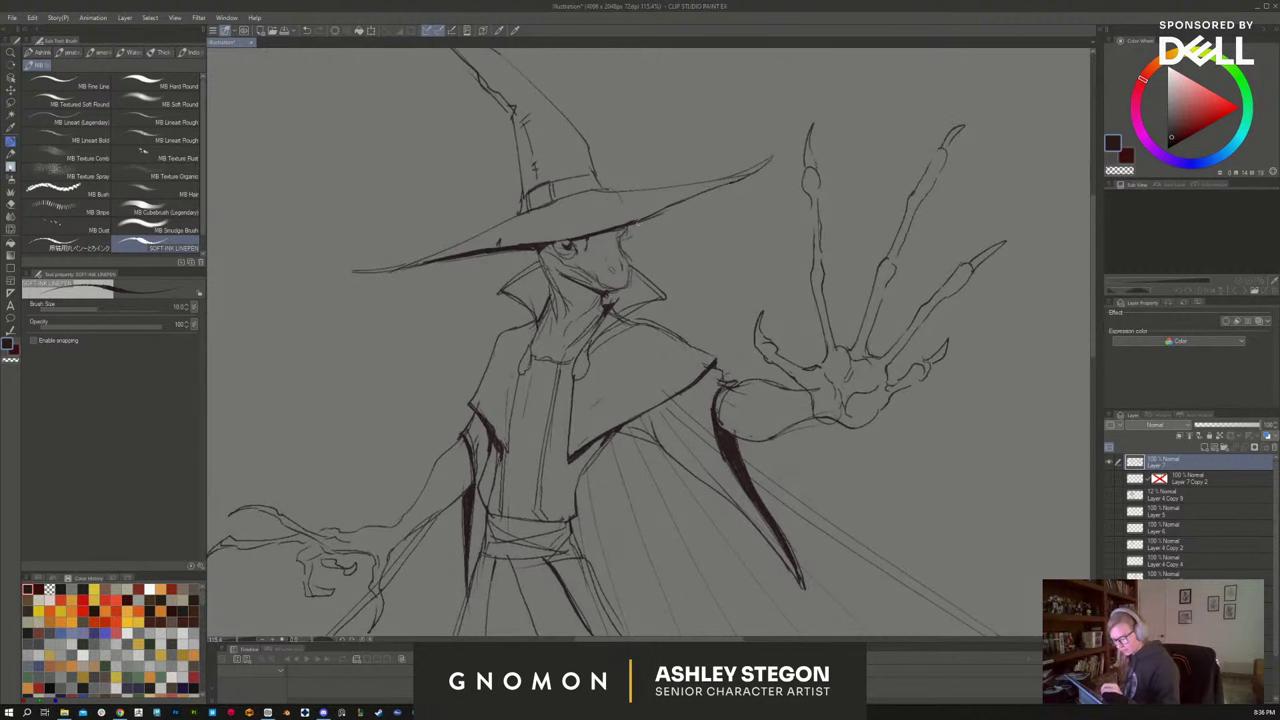
key(e)
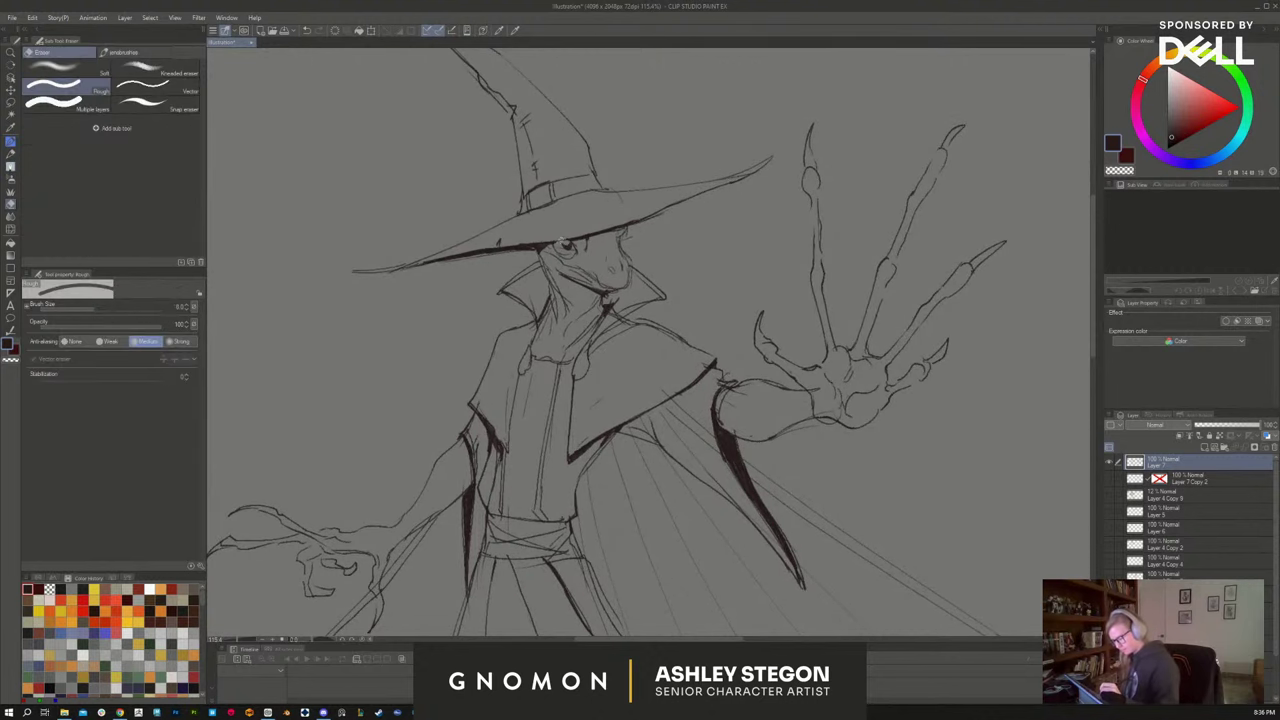
key(b)
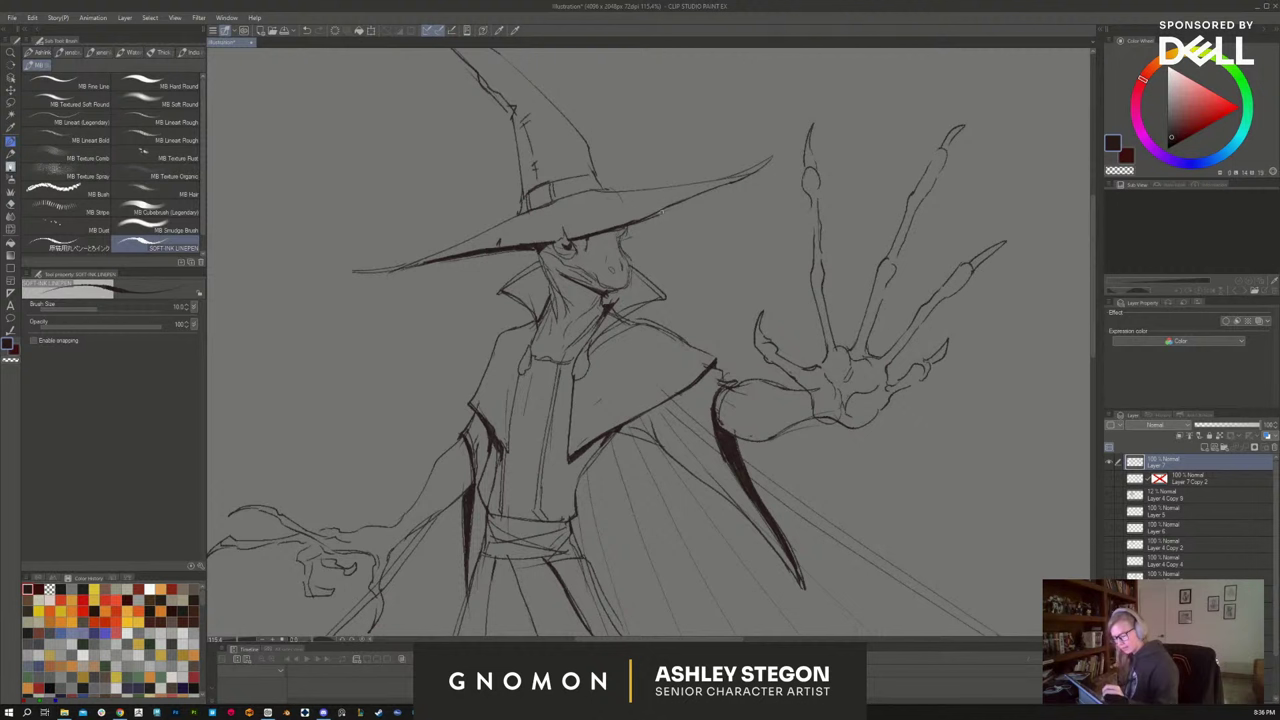
drag(661, 212, 697, 197)
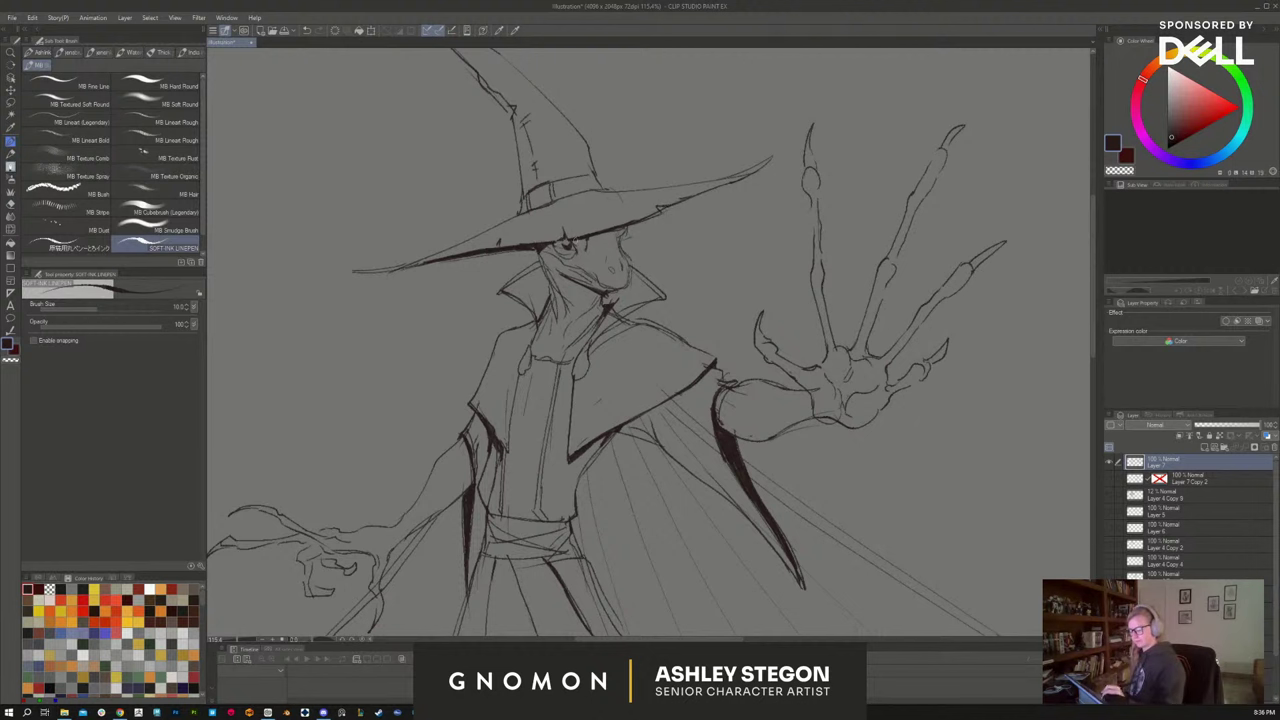
scroll(826, 466, down, 2)
drag(826, 466, 826, 389)
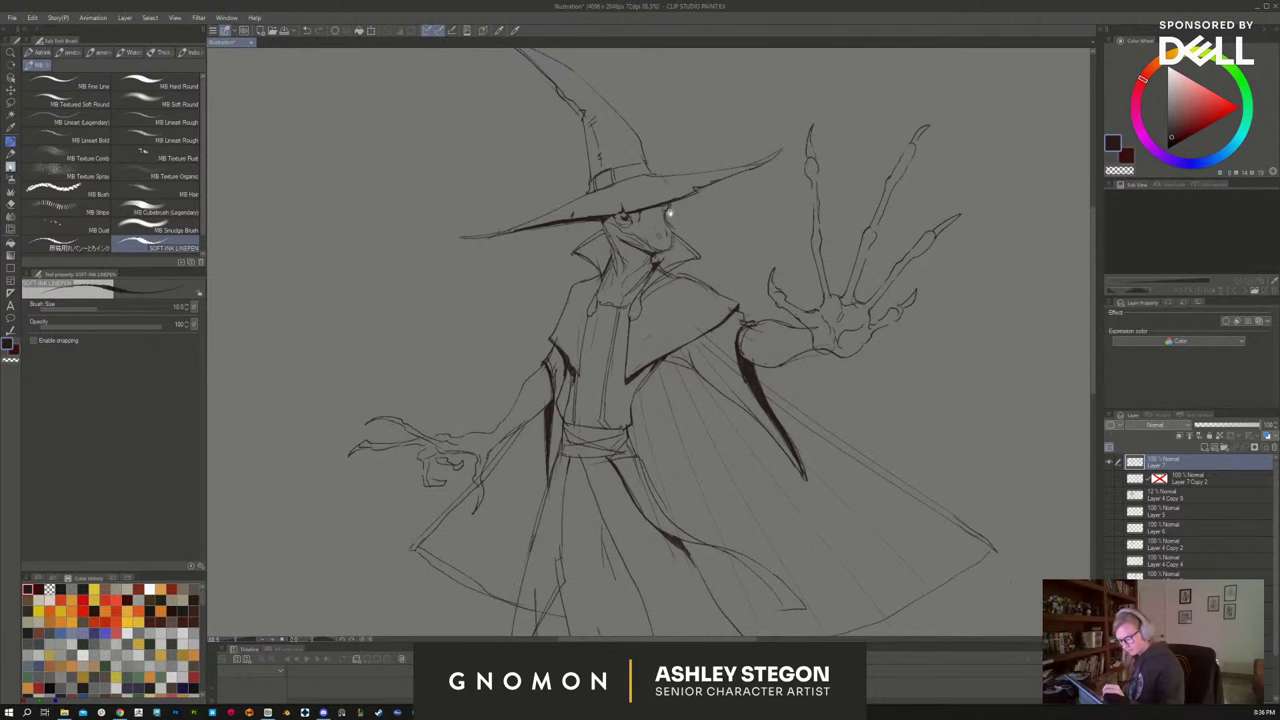
Erase stray lines on the lizard's snout and redraw the nostril, snout front and mouth line
scroll(668, 220, up, 1)
key(e)
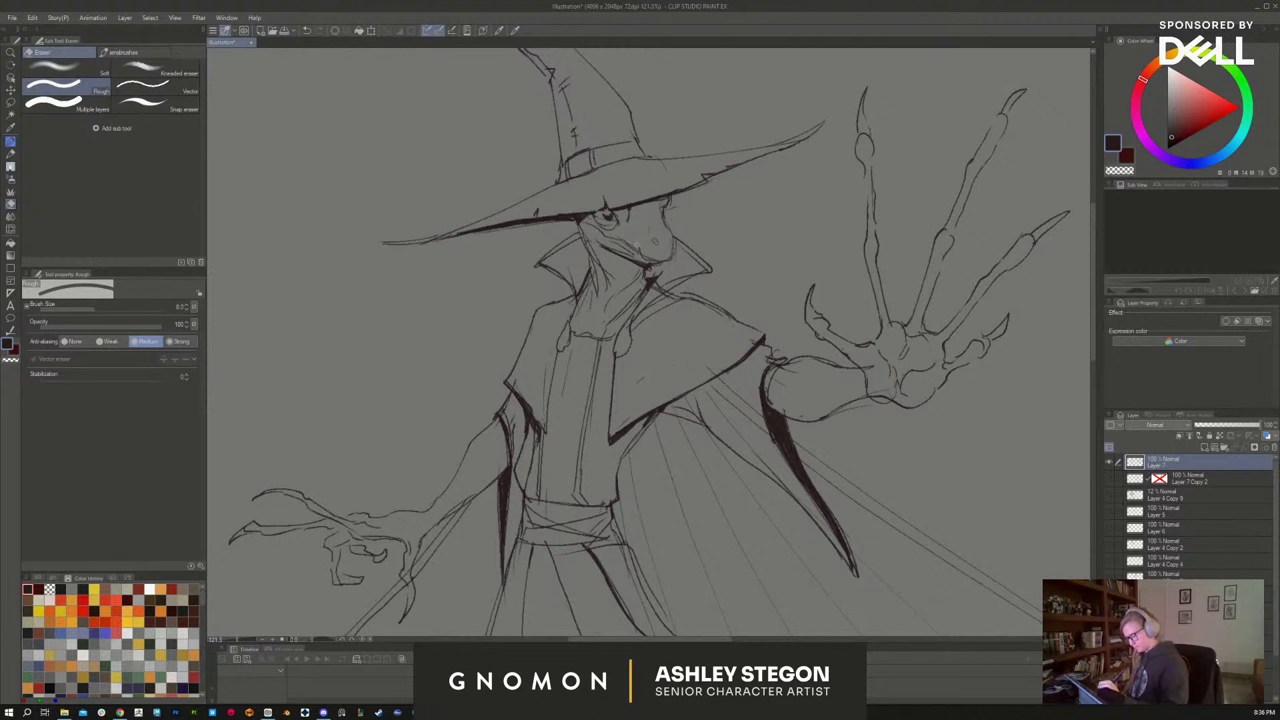
drag(614, 243, 643, 248)
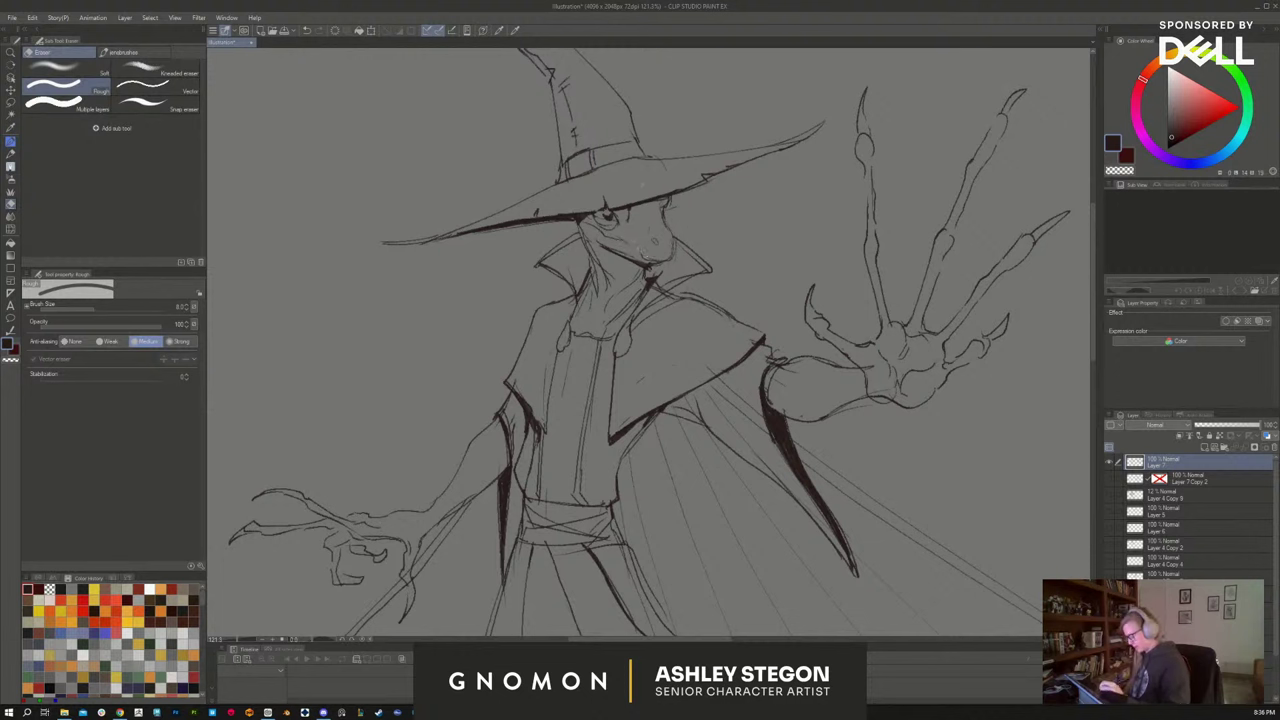
key(b)
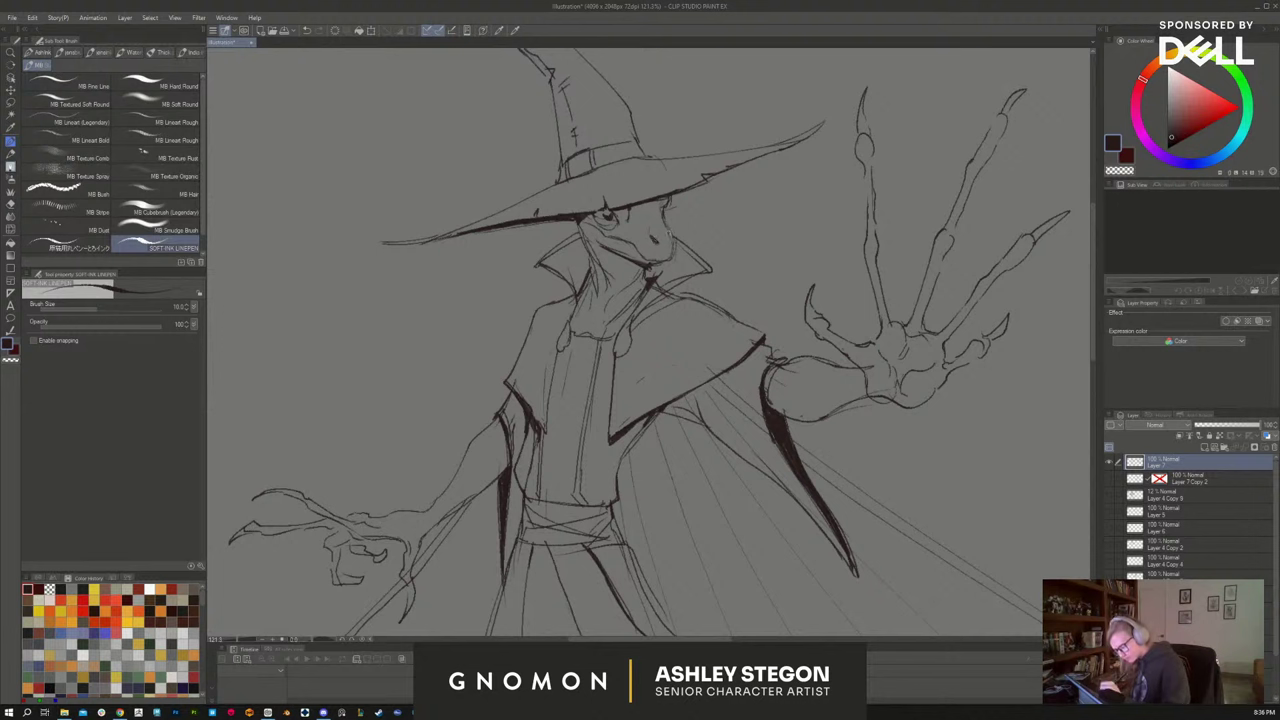
drag(664, 220, 676, 254)
drag(638, 250, 672, 266)
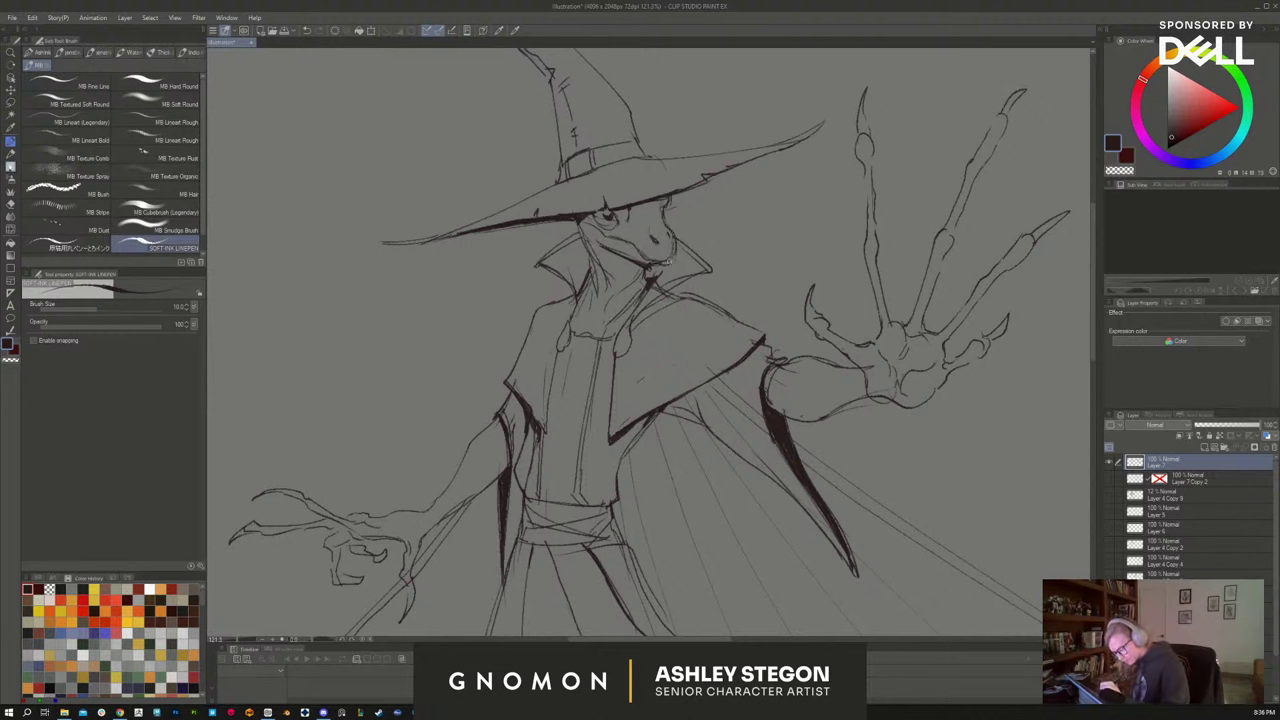
key(e)
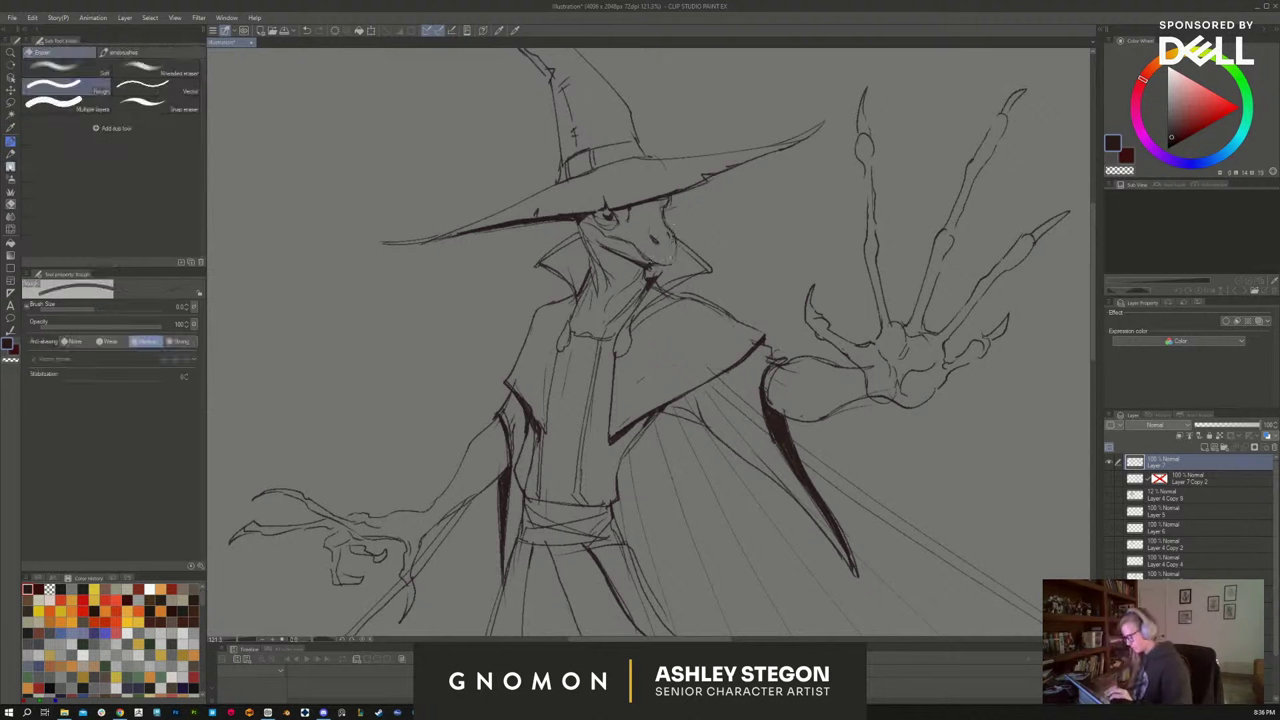
key(b)
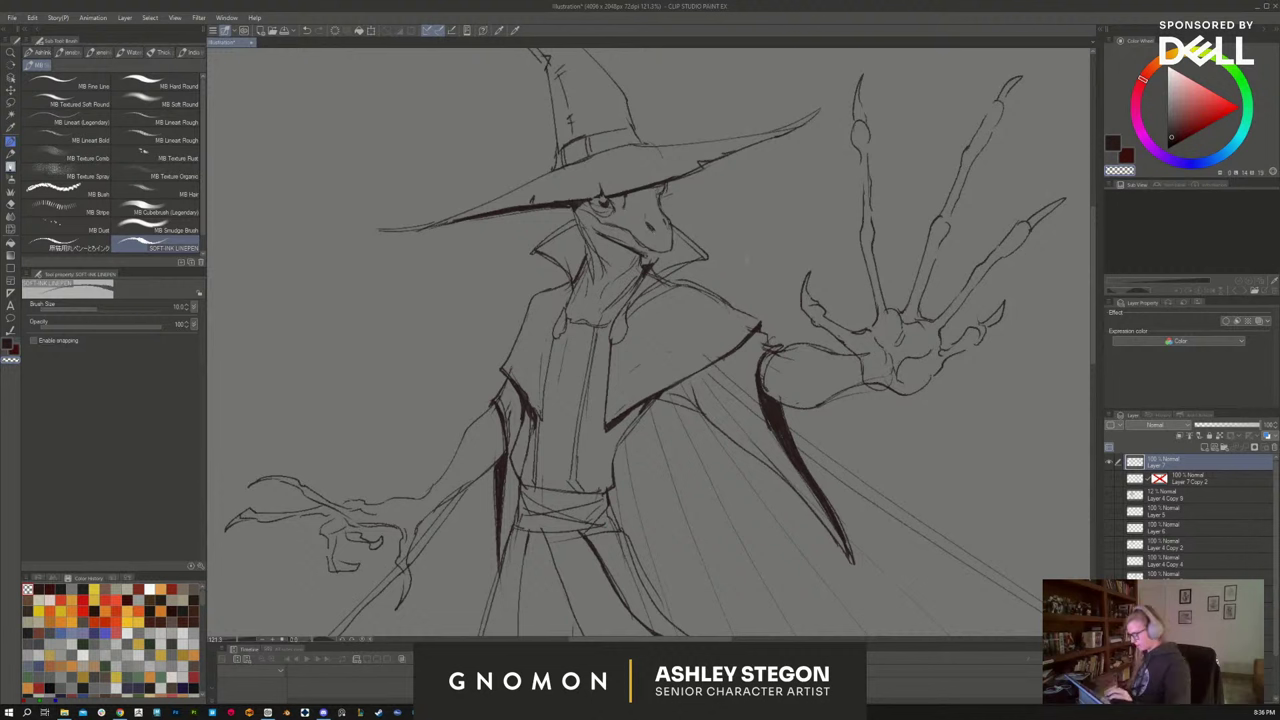
key(k)
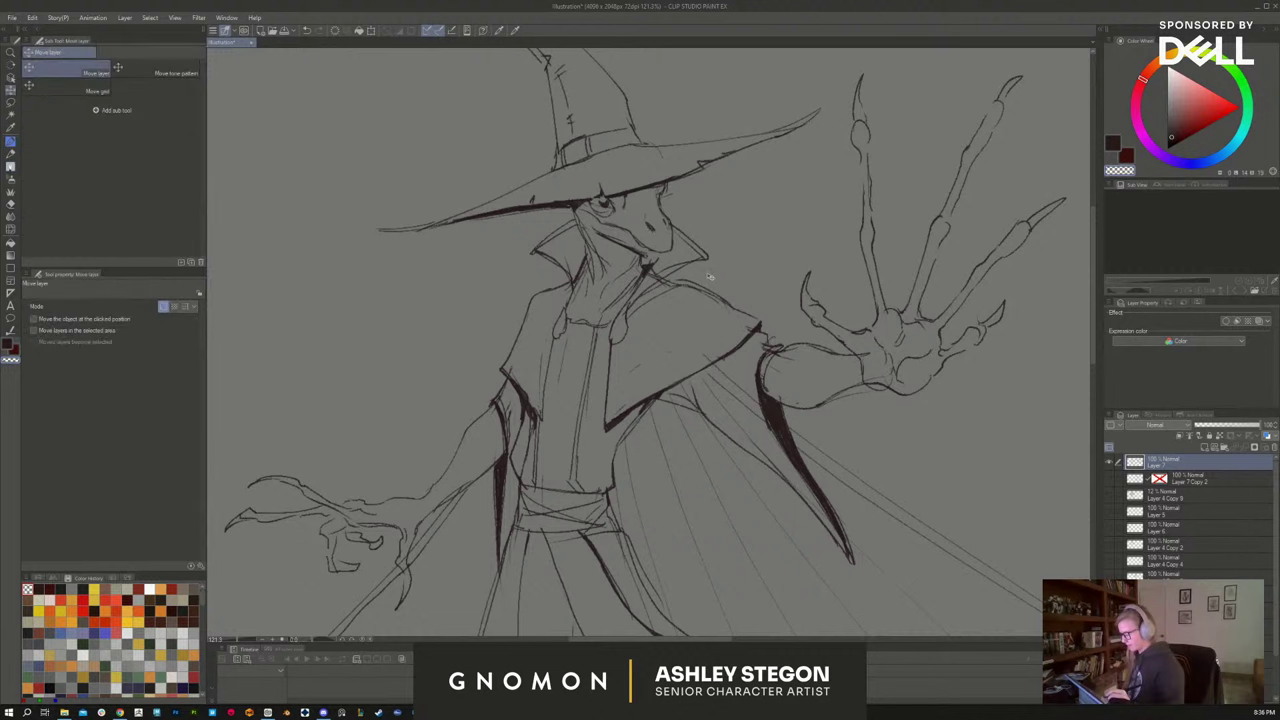
key(b)
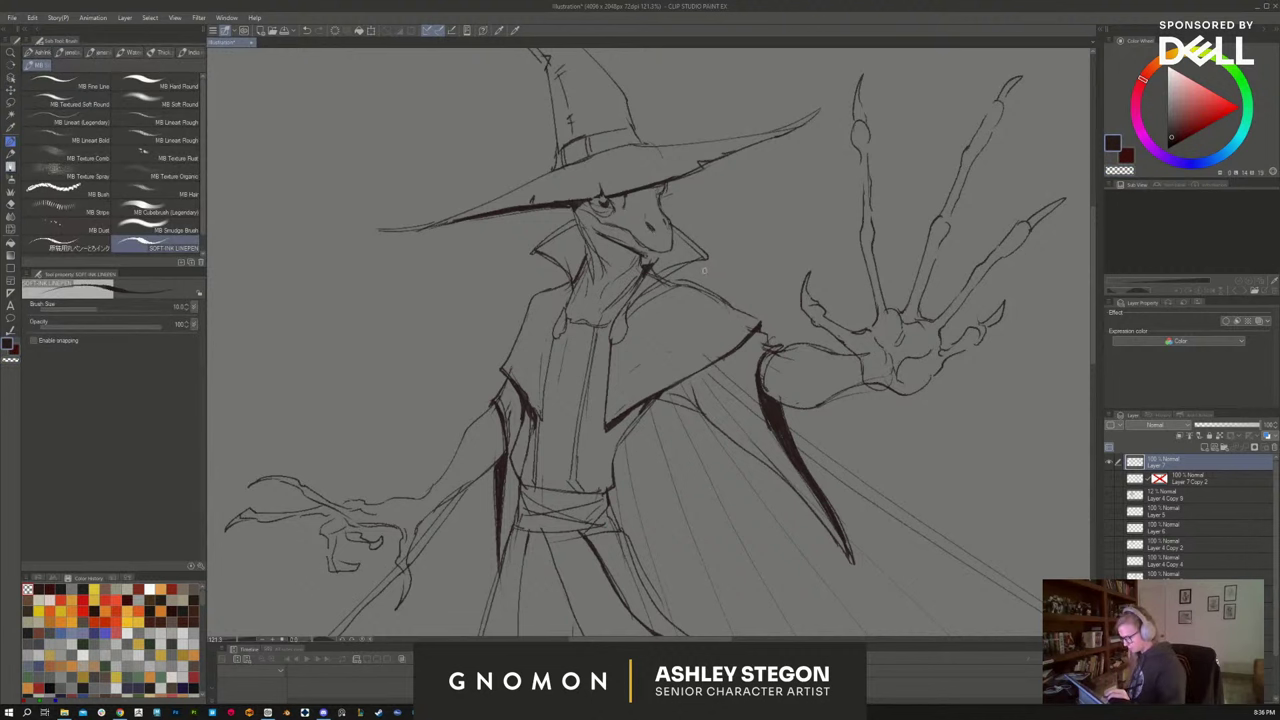
mouse_move(692, 222)
mouse_down()
mouse_move(709, 259)
mouse_move(657, 256)
mouse_up()
key(ctrl+z)
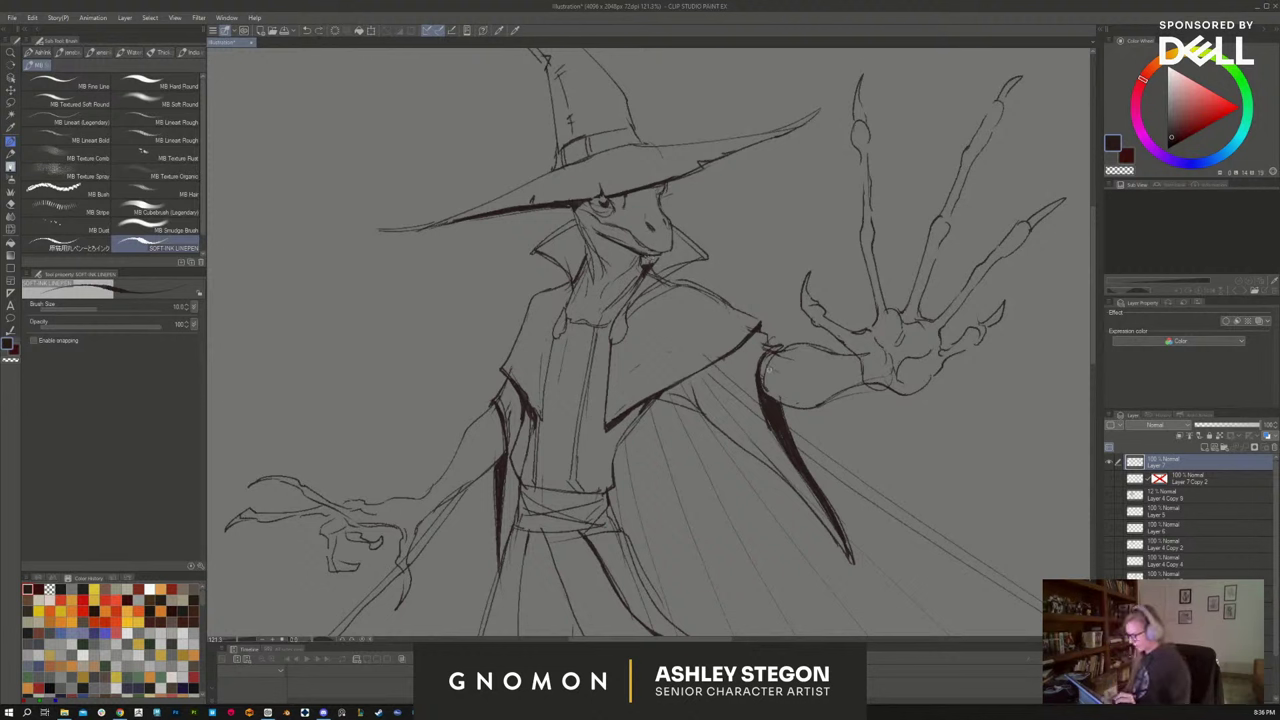
Erase and redraw the line joining the cape point to the outstretched arm, and touch up the palm and finger joints
key(e)
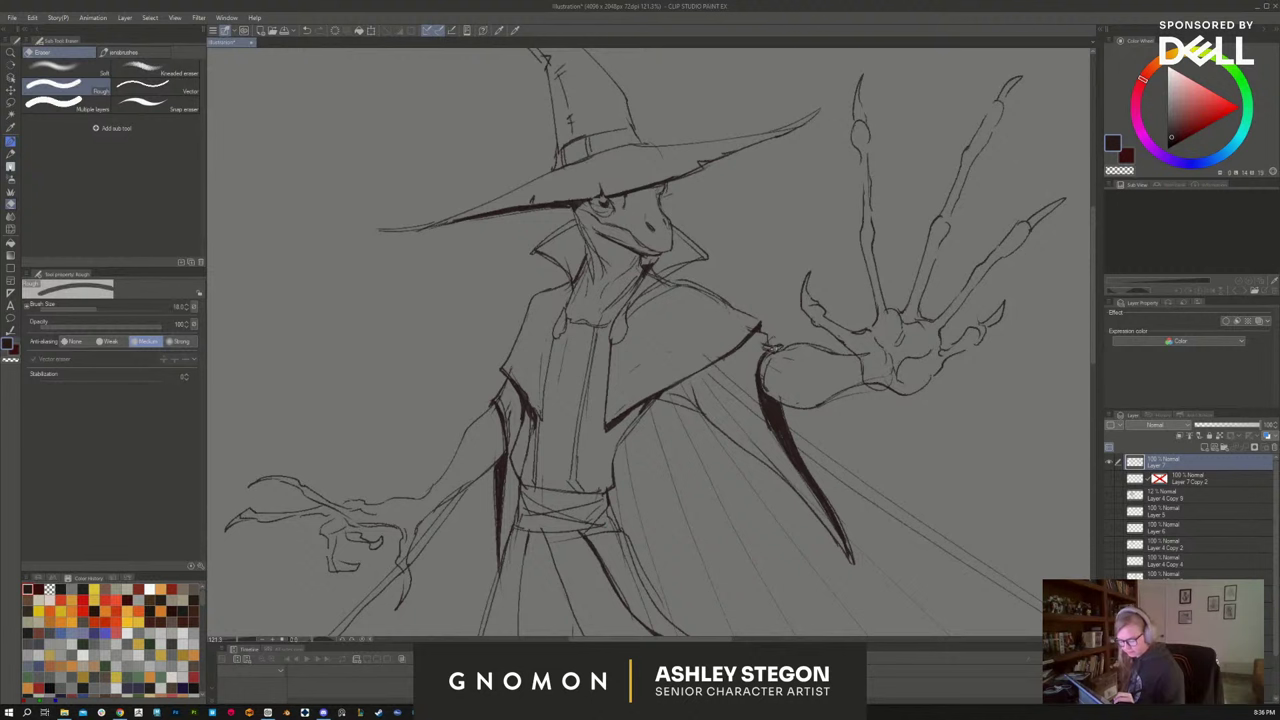
mouse_move(776, 347)
mouse_down()
mouse_move(764, 349)
mouse_move(766, 333)
mouse_up()
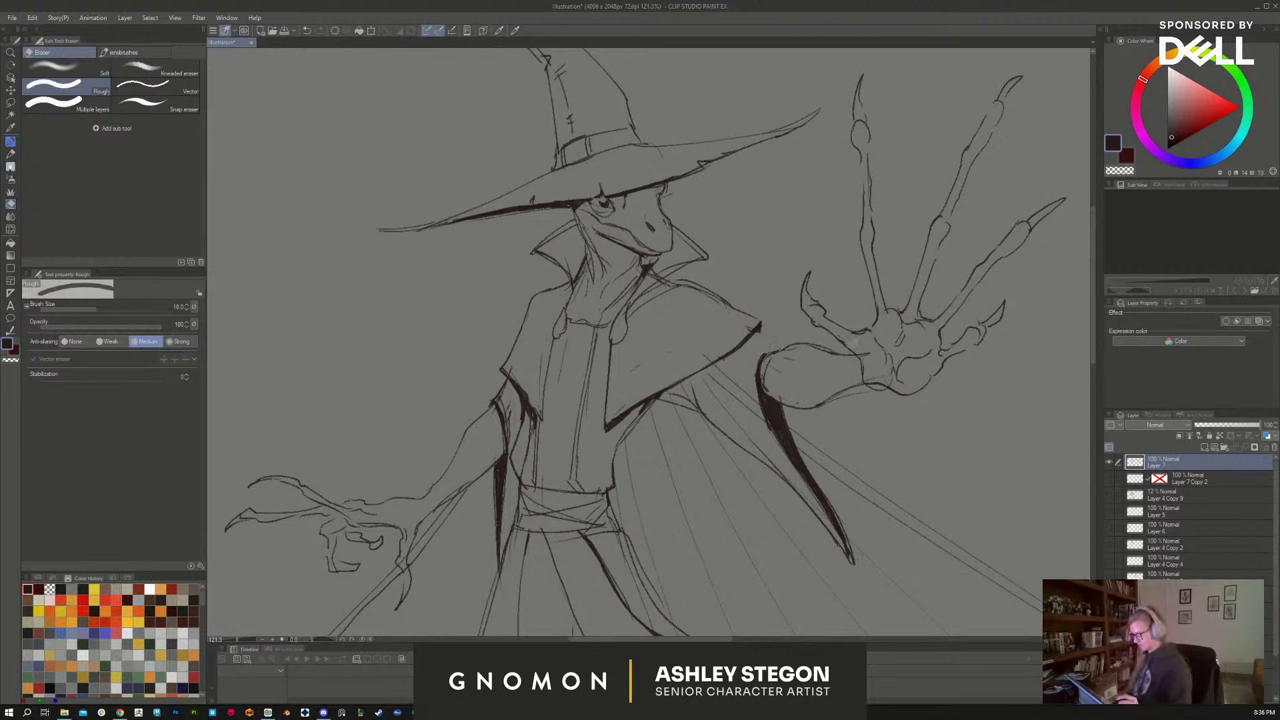
key(b)
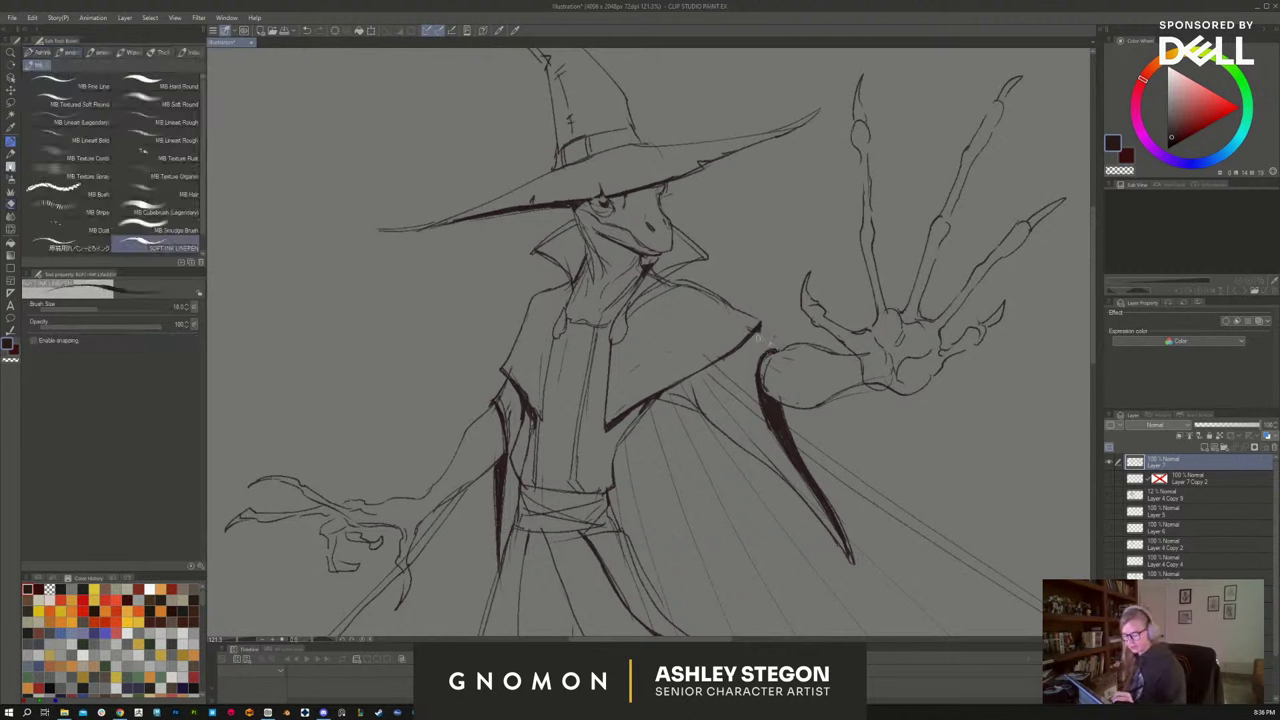
drag(756, 333, 776, 343)
drag(767, 366, 783, 357)
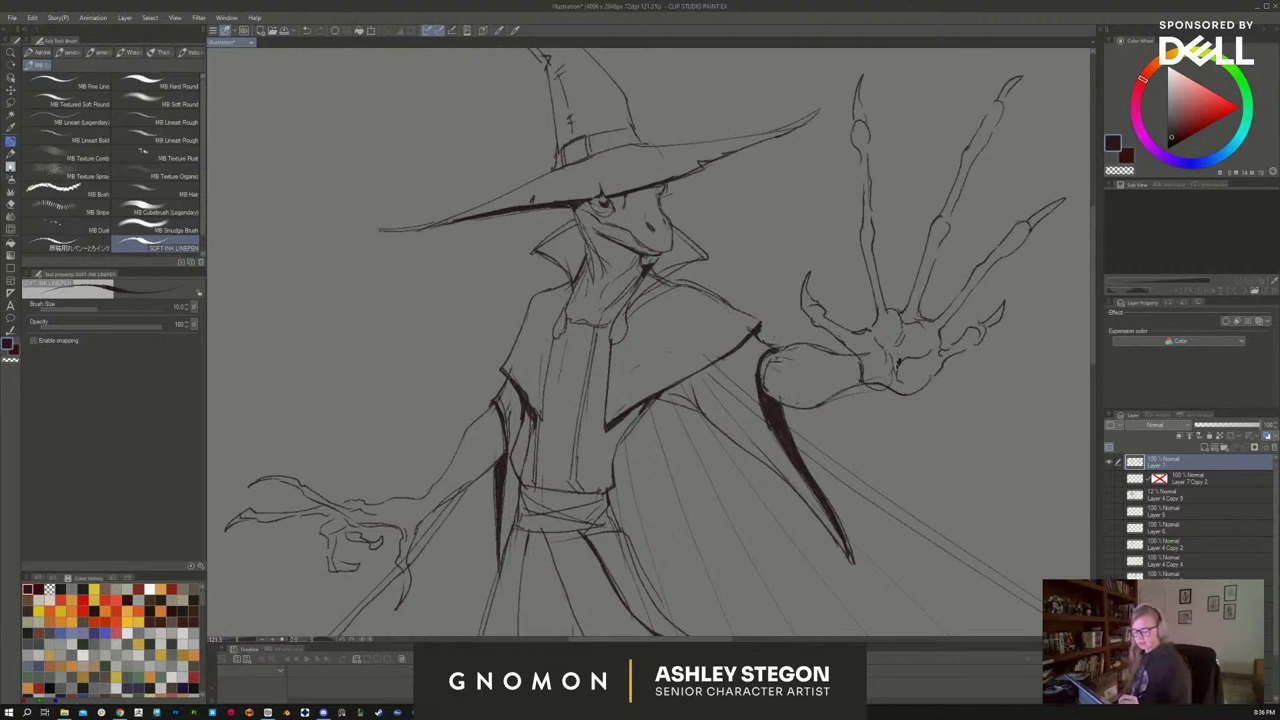
key(e)
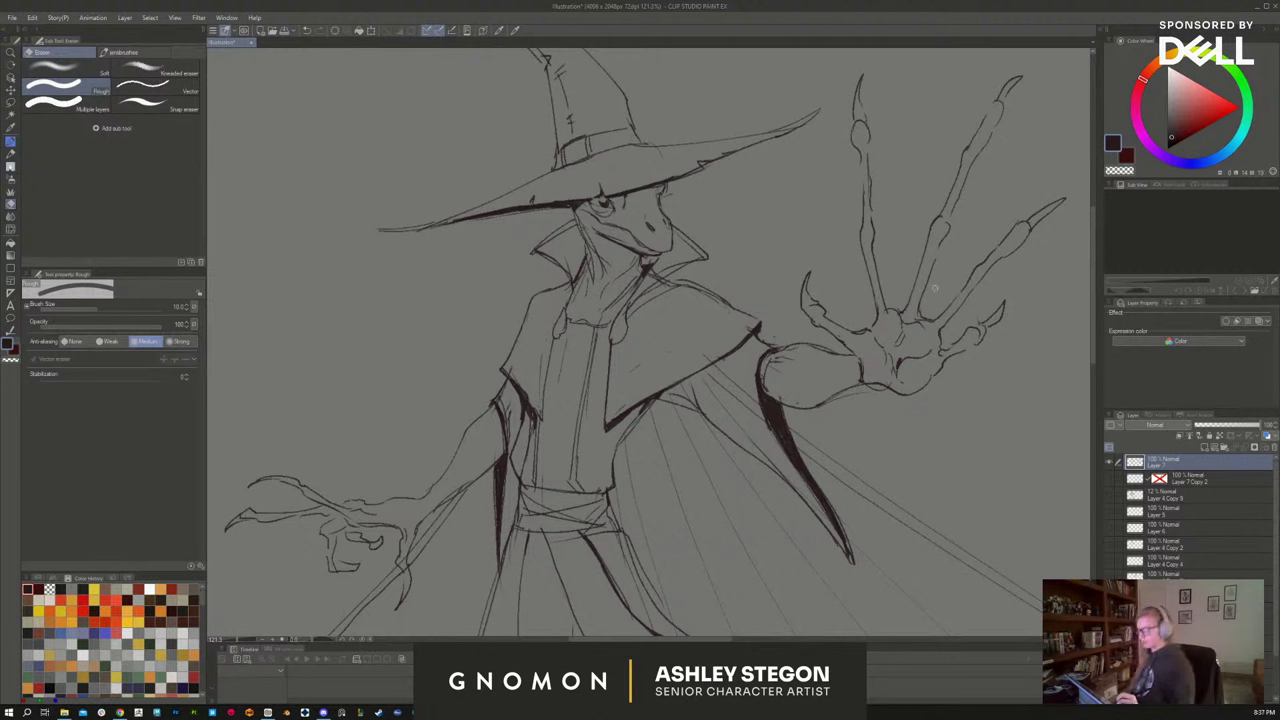
key(b)
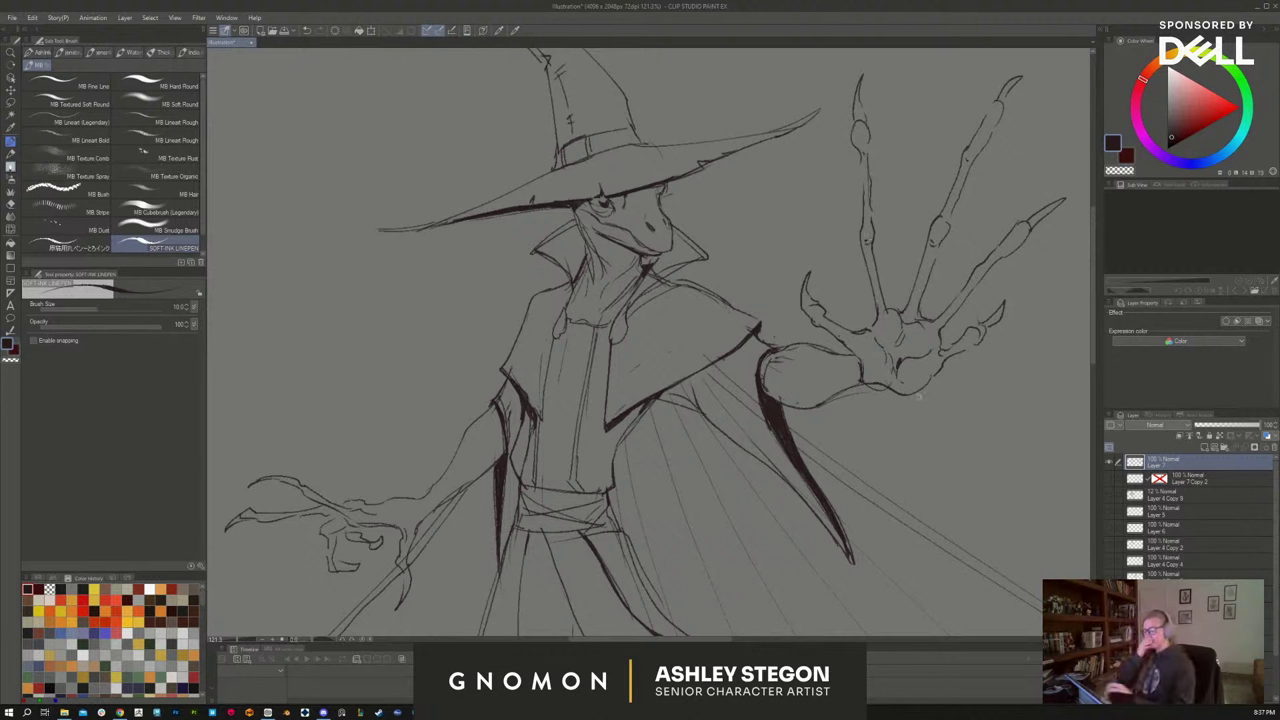
Darken the back of the neck, the cape's inner front edges at the collar drops, and the fold beneath the cape
mouse_move(586, 246)
mouse_down()
mouse_move(588, 266)
mouse_move(618, 280)
mouse_move(614, 347)
mouse_move(546, 378)
mouse_up()
drag(566, 325, 548, 386)
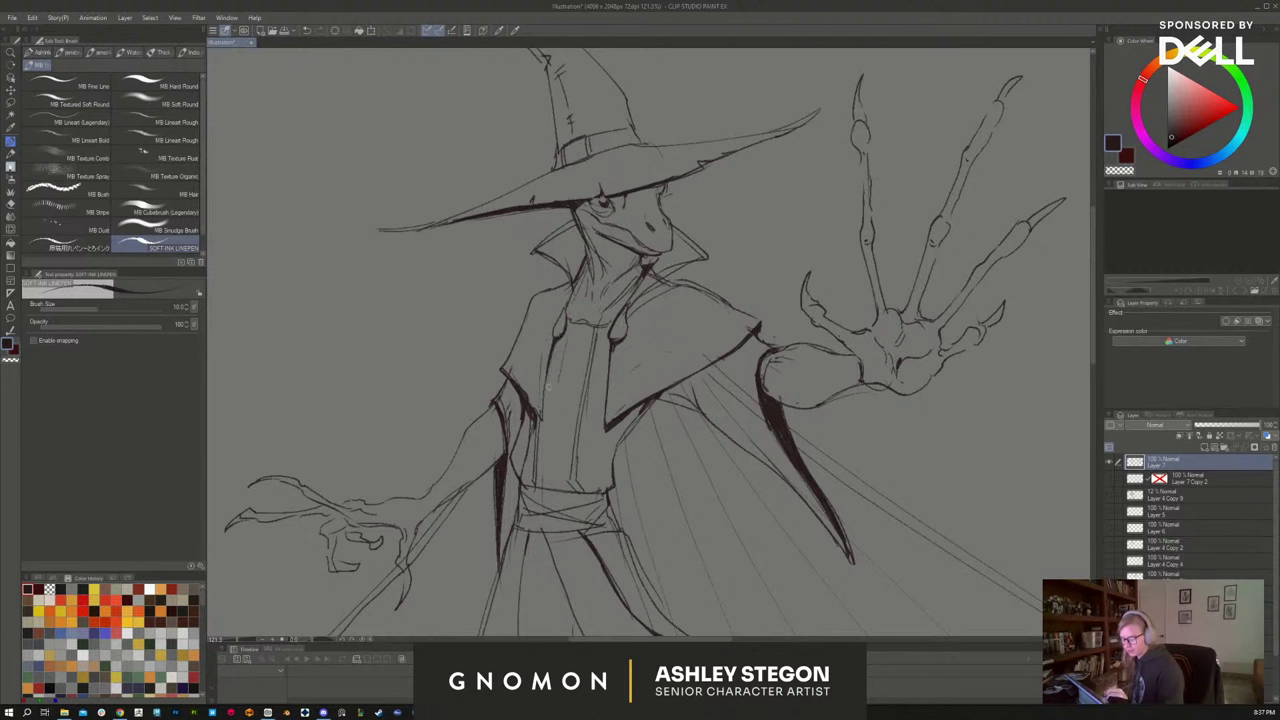
mouse_move(671, 393)
mouse_down()
mouse_move(660, 398)
mouse_move(719, 431)
mouse_up()
Erase the lower part of the double line down the torso's front and redraw it cleanly to the sash
drag(897, 510, 931, 401)
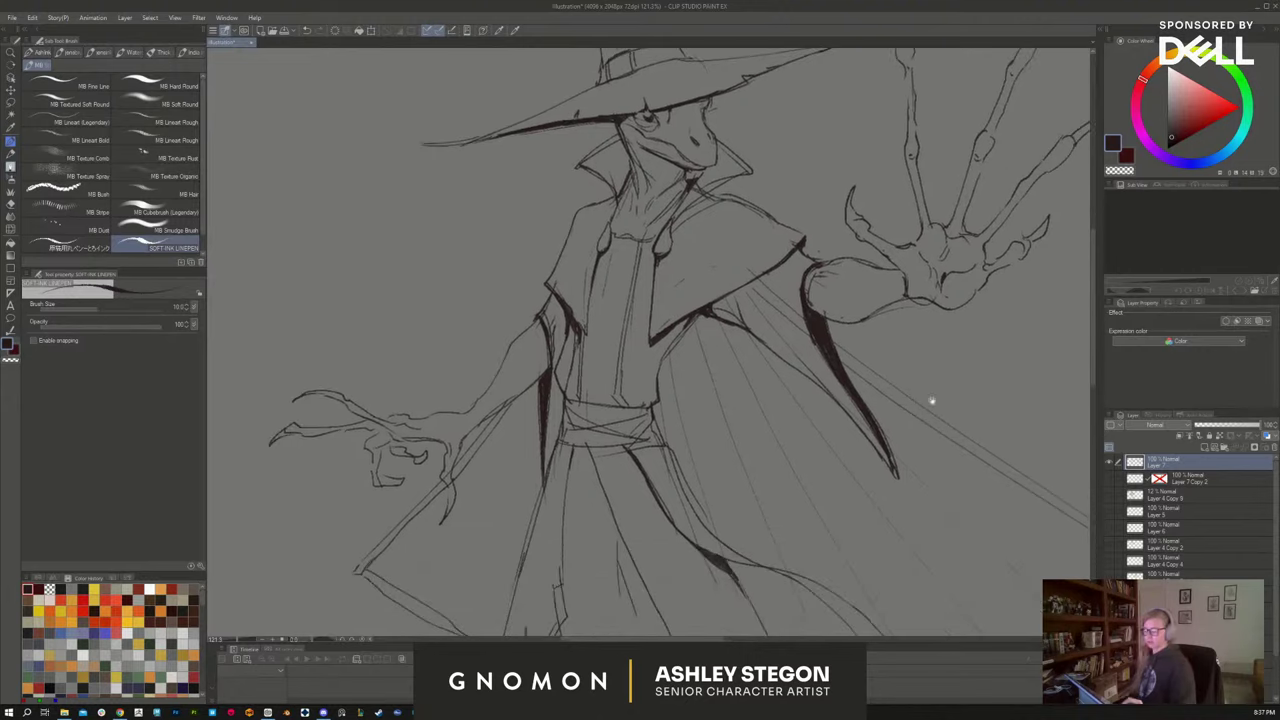
key(e)
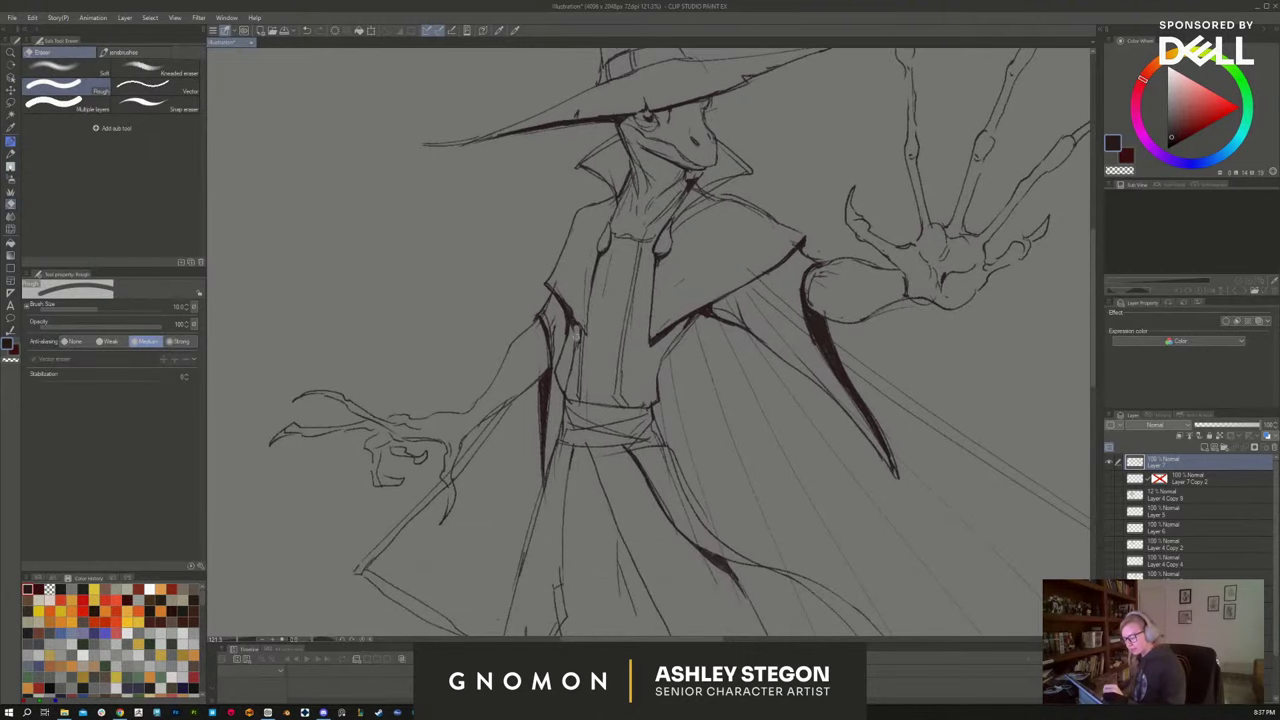
key(b)
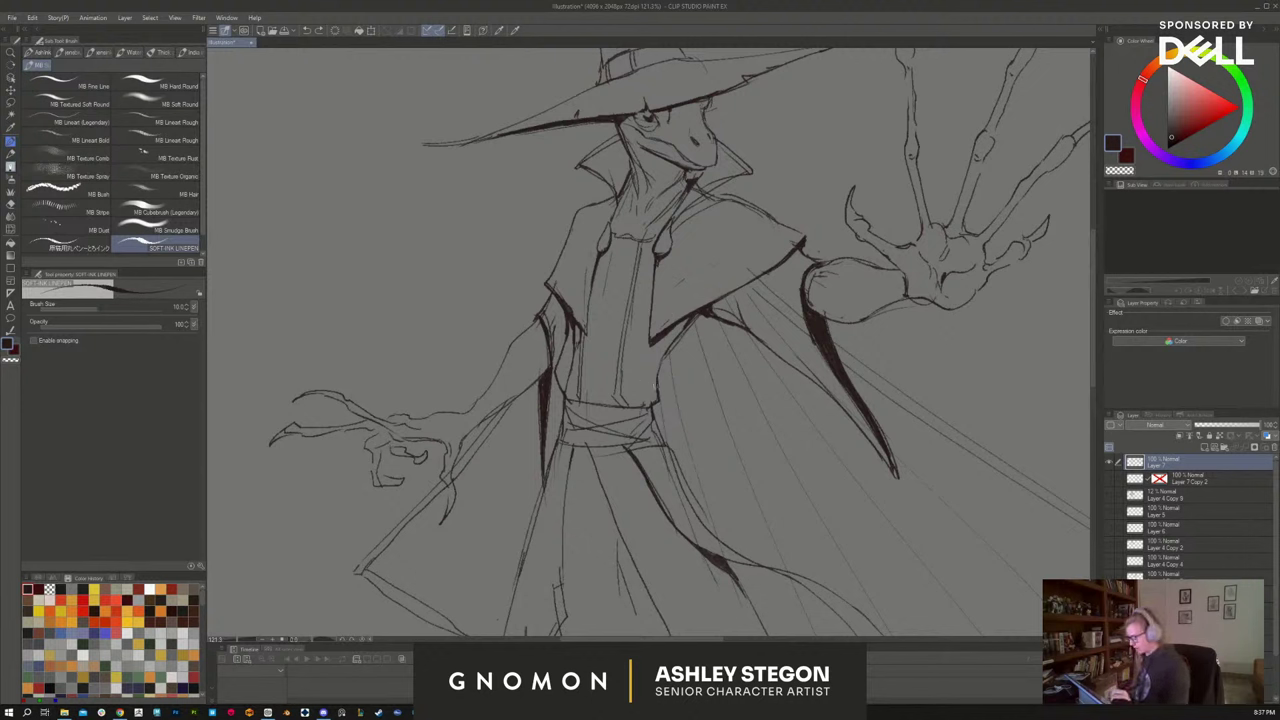
key(e)
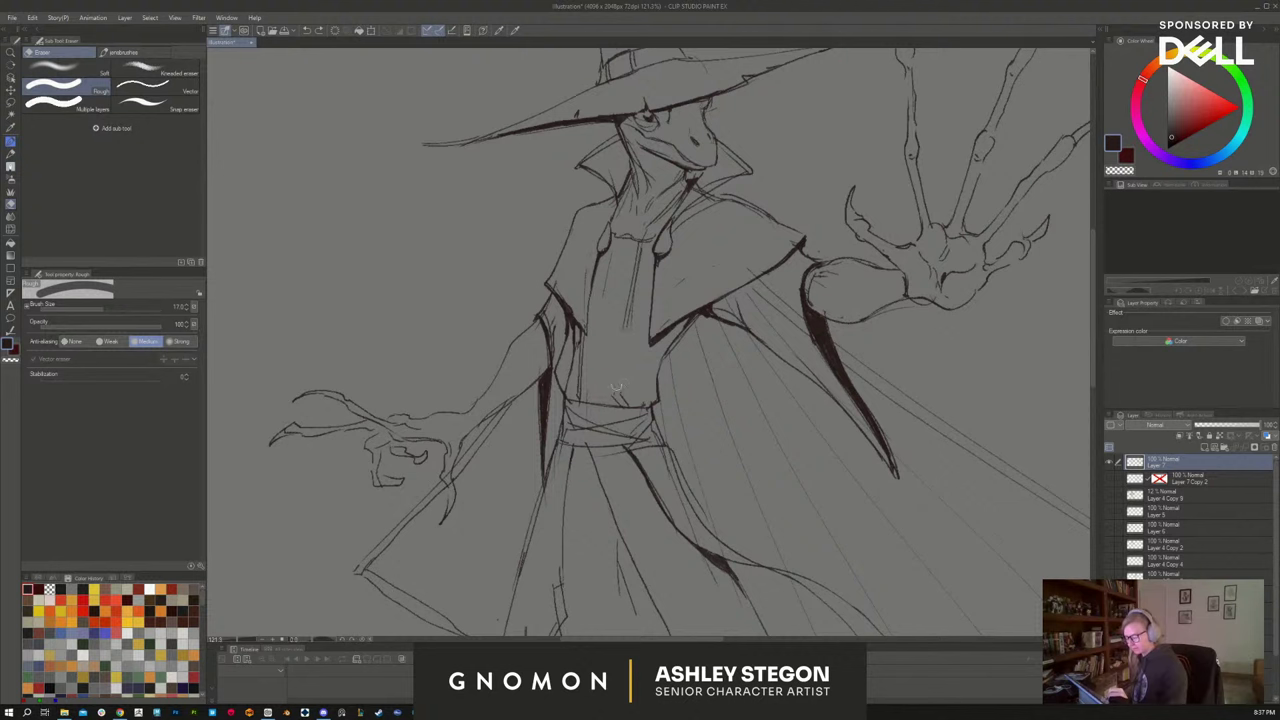
key(b)
drag(623, 322, 620, 406)
Erase the torso's front edge line on the lowered arm's side and redraw it down to the sash with heavier weight
key(e)
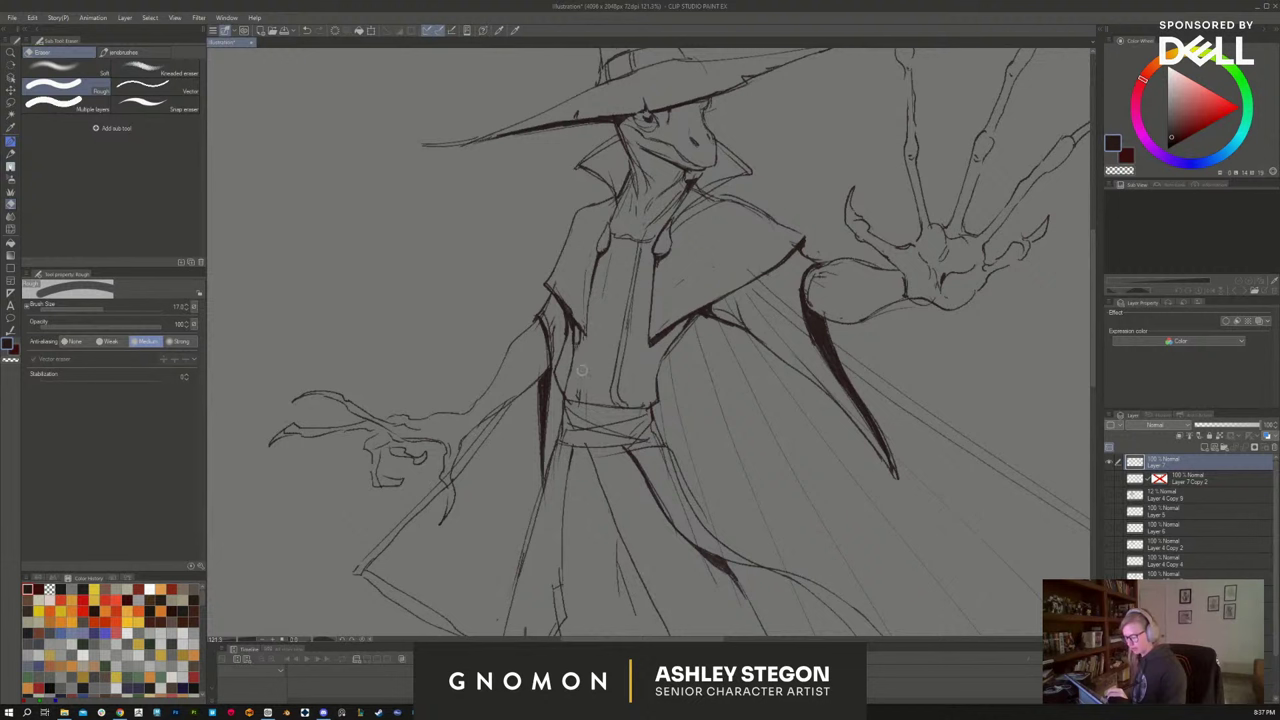
key(b)
drag(581, 399, 594, 314)
drag(604, 254, 576, 386)
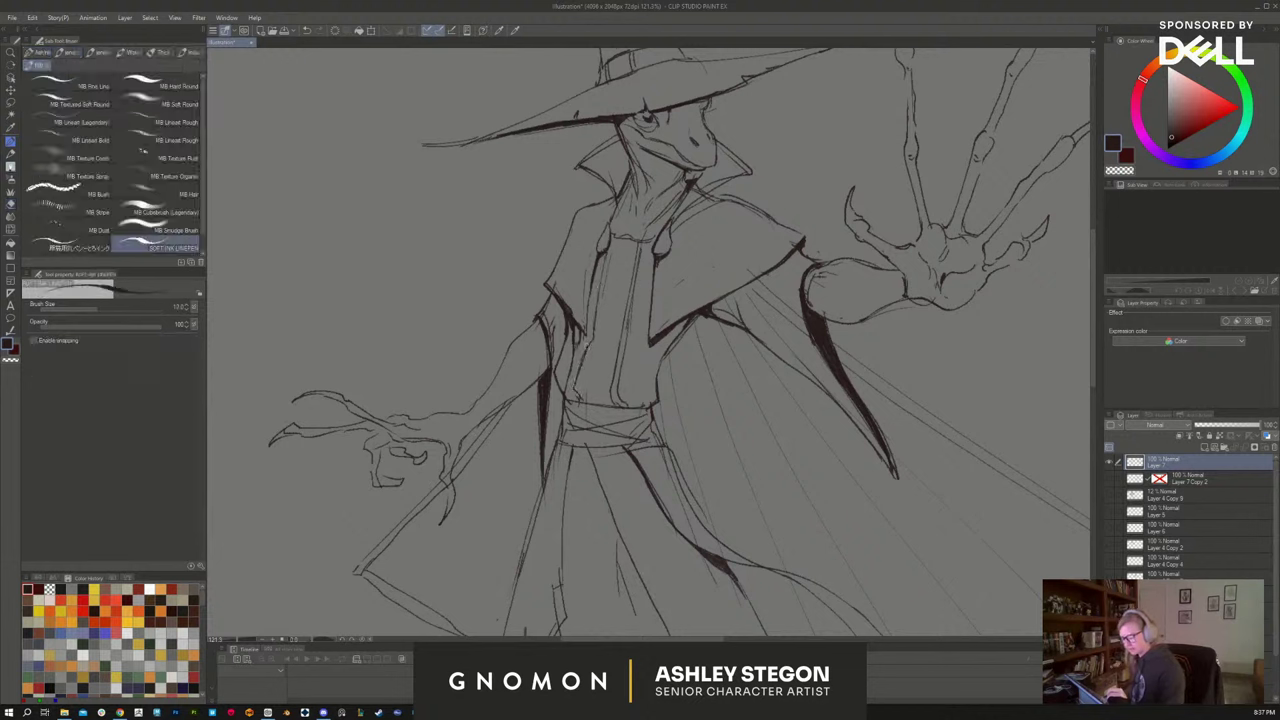
mouse_move(588, 342)
mouse_down()
mouse_move(578, 400)
mouse_move(580, 360)
mouse_move(583, 376)
mouse_up()
drag(586, 360, 605, 267)
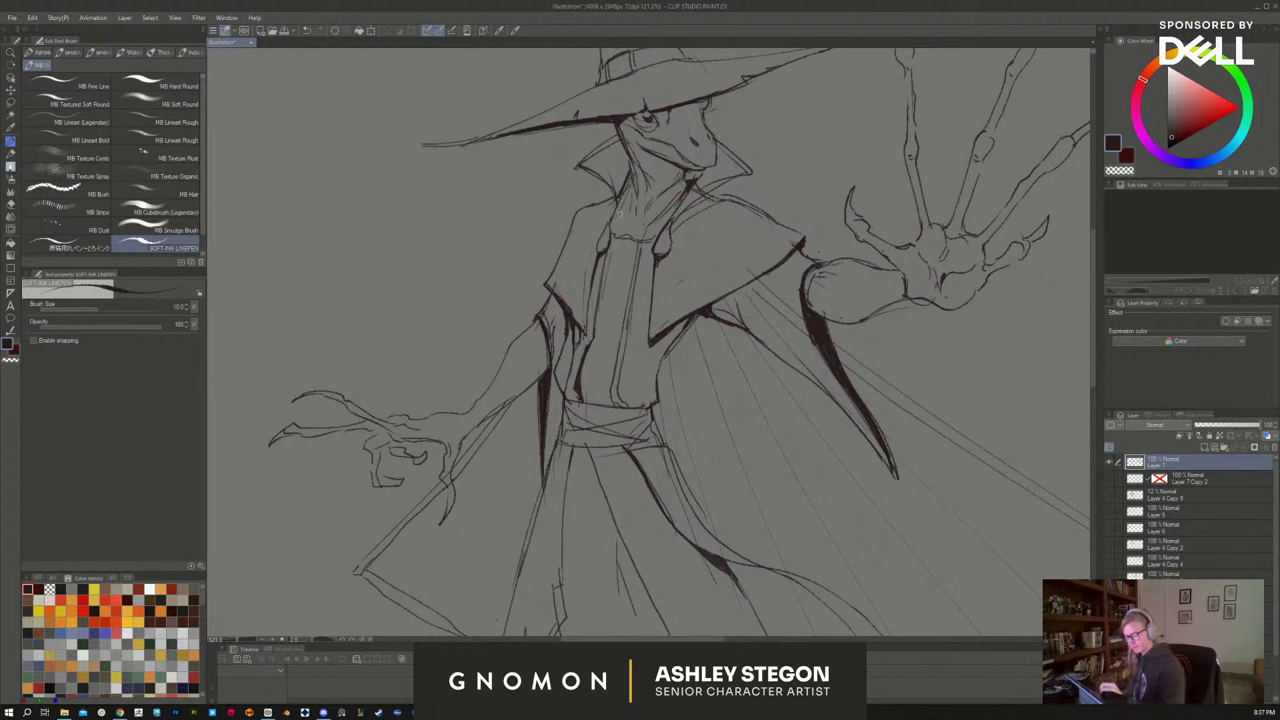
Darken the neckline at the top of the torso, erase the stray line at the collar's point, and touch up the collar and torso front
mouse_move(621, 201)
mouse_down()
mouse_move(615, 231)
mouse_move(654, 239)
mouse_move(622, 238)
mouse_up()
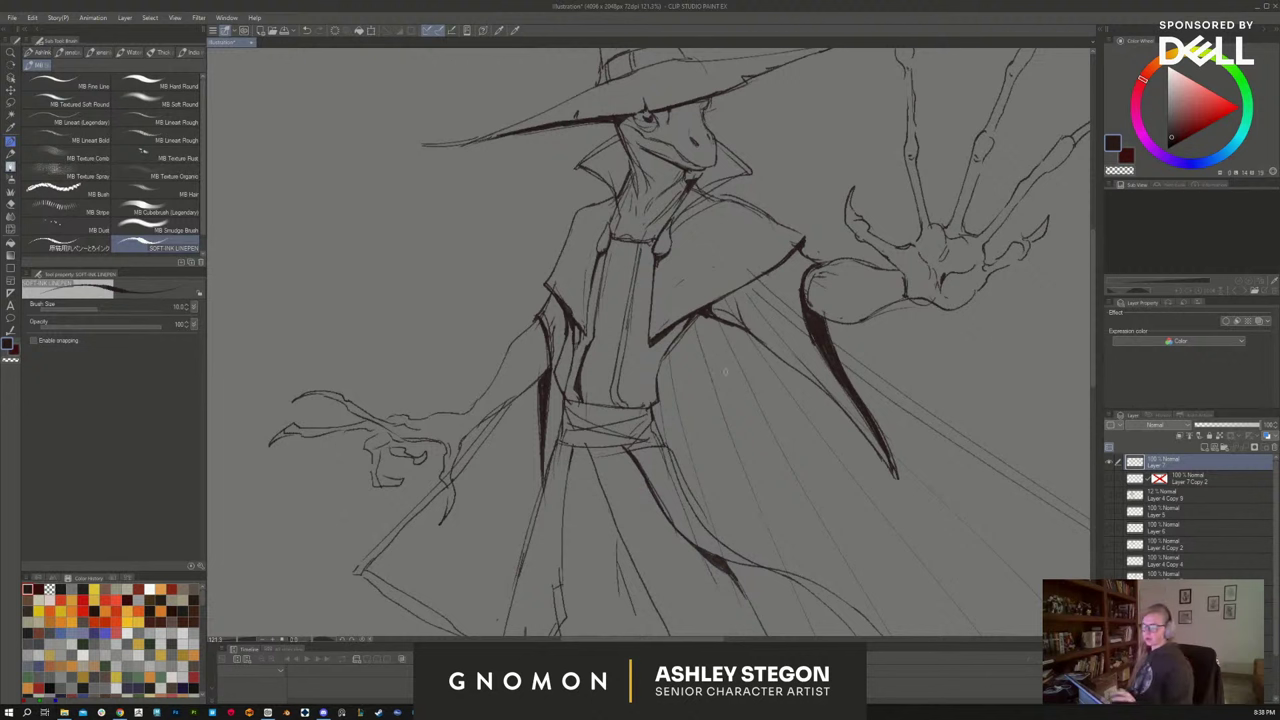
key(e)
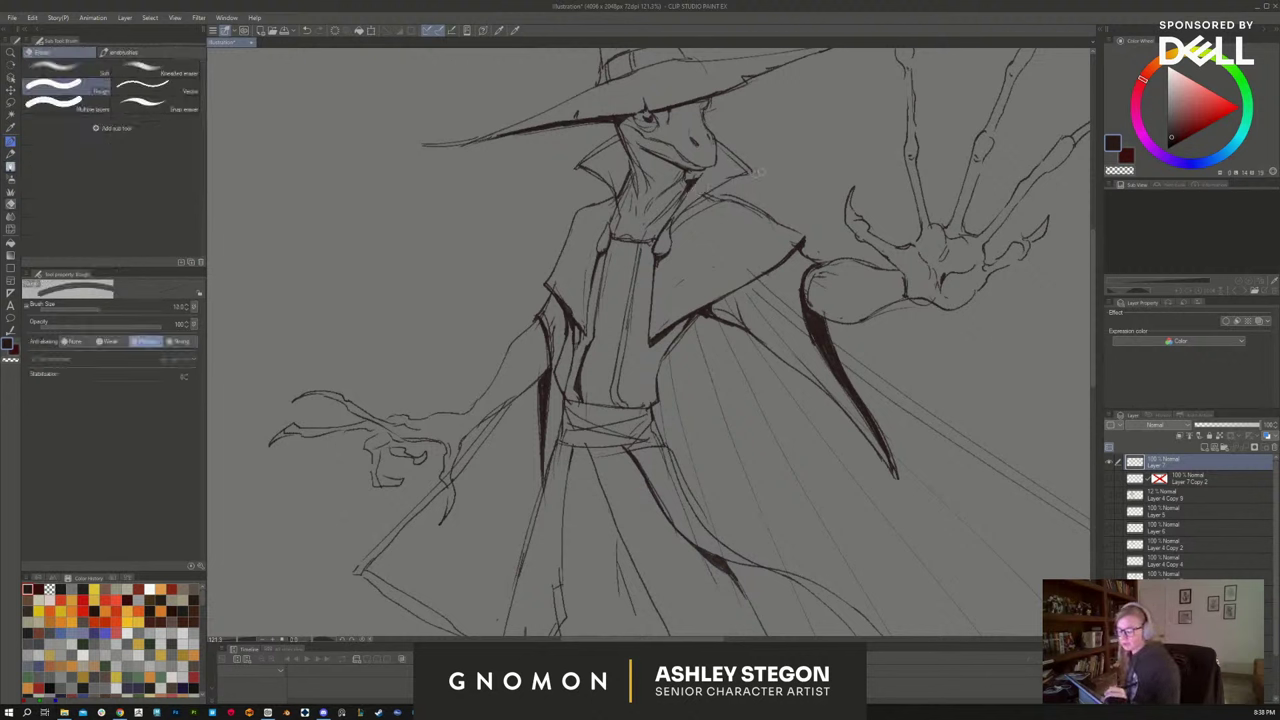
drag(755, 174, 738, 179)
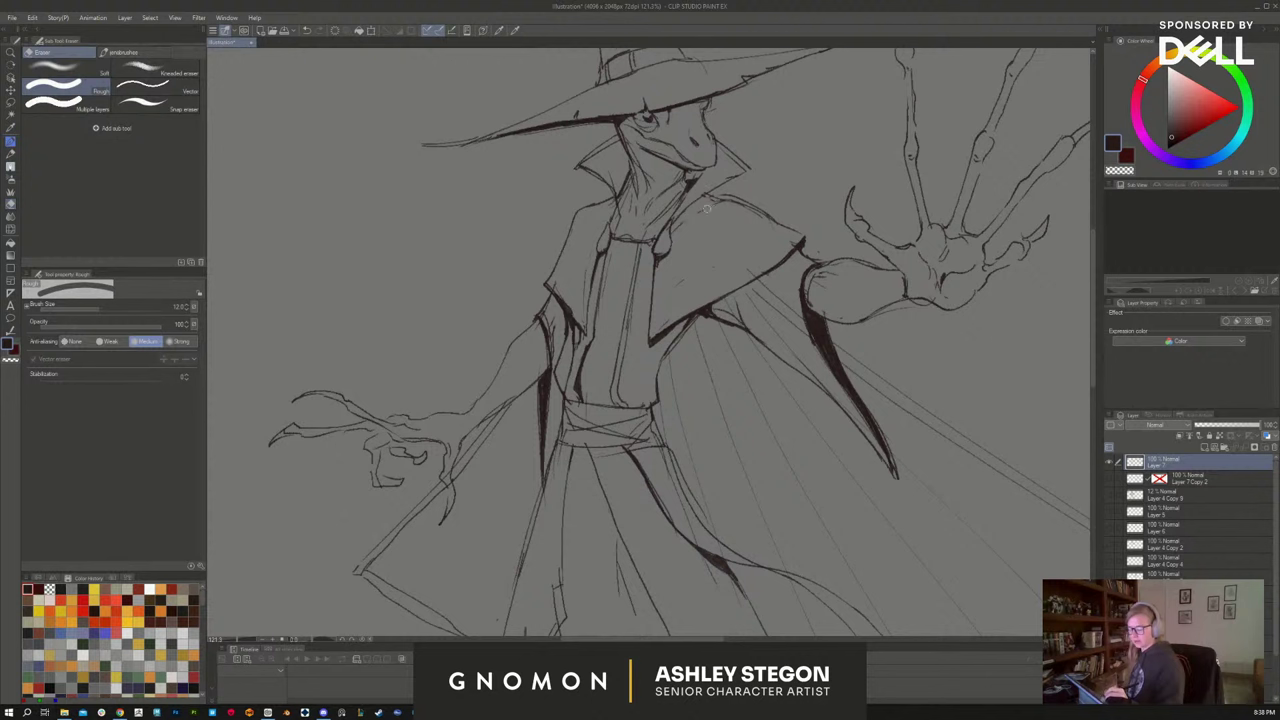
key(b)
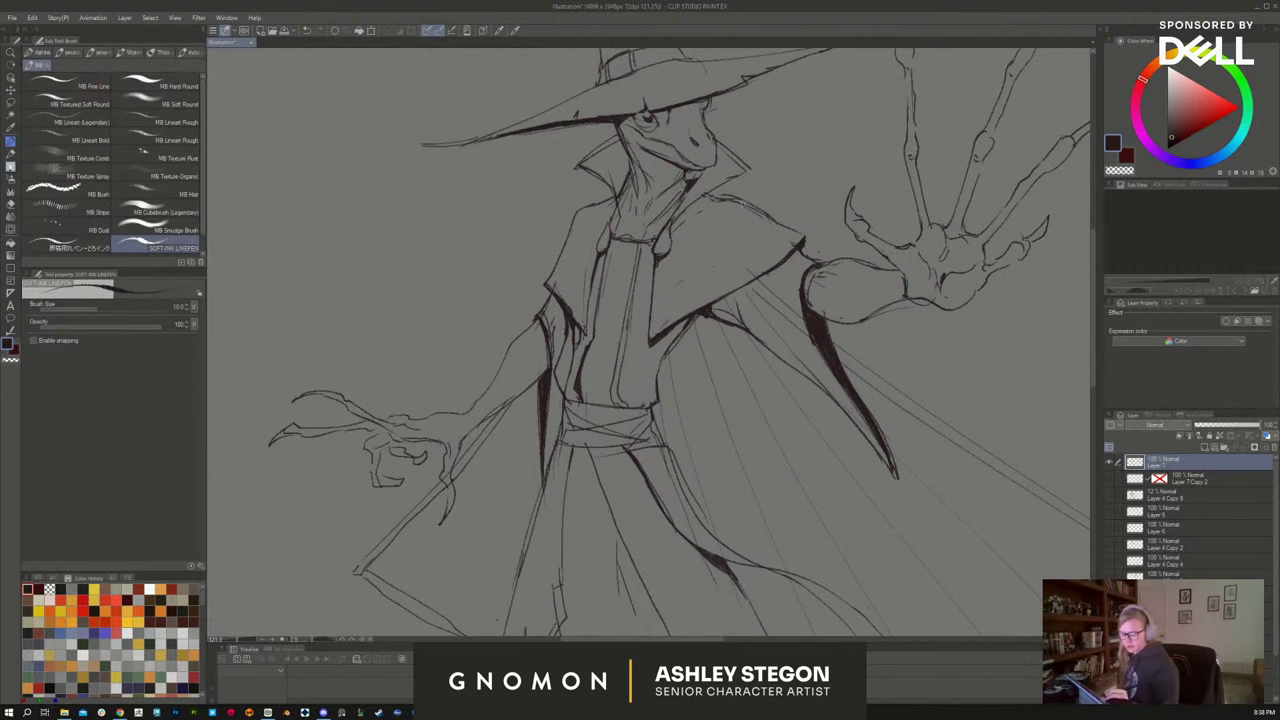
mouse_move(693, 220)
mouse_down()
mouse_move(734, 201)
mouse_move(707, 196)
mouse_up()
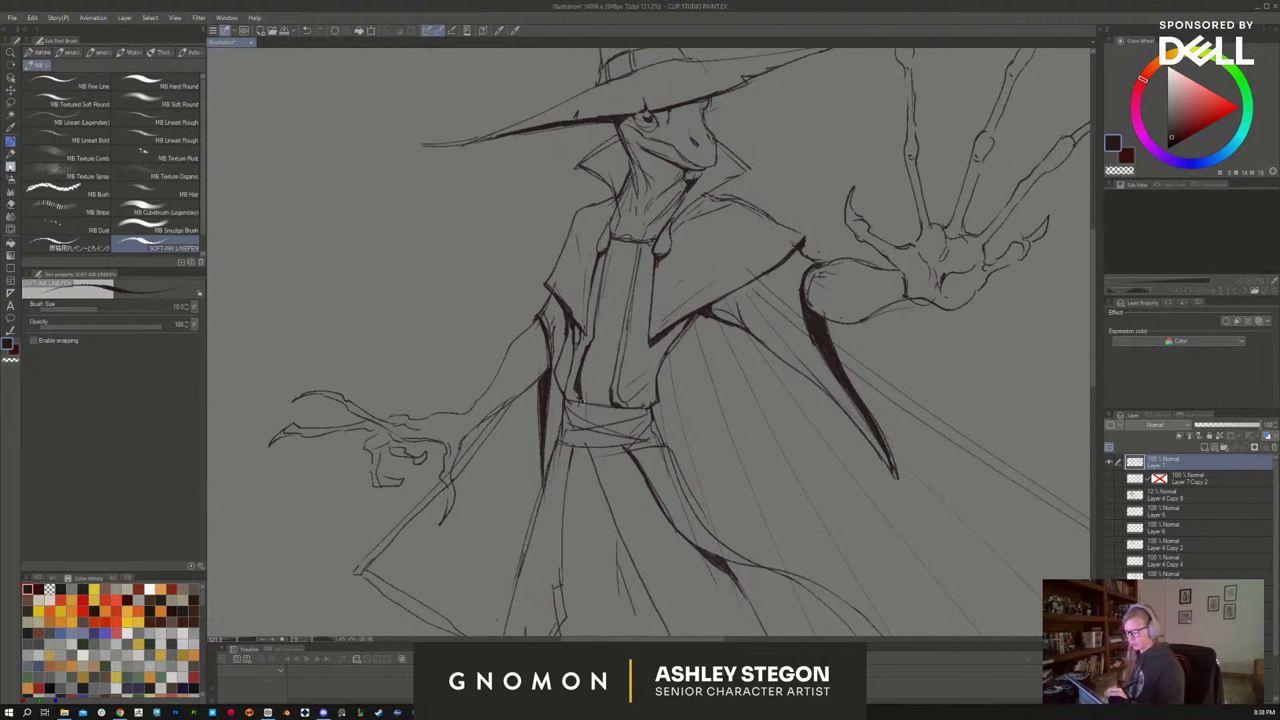
Erase the stray lines around the robe's front side flap and fill the narrow fold down to its pointed tip with dark ink
mouse_move(634, 466)
mouse_down()
mouse_move(606, 223)
mouse_move(615, 283)
mouse_up()
drag(734, 385, 723, 326)
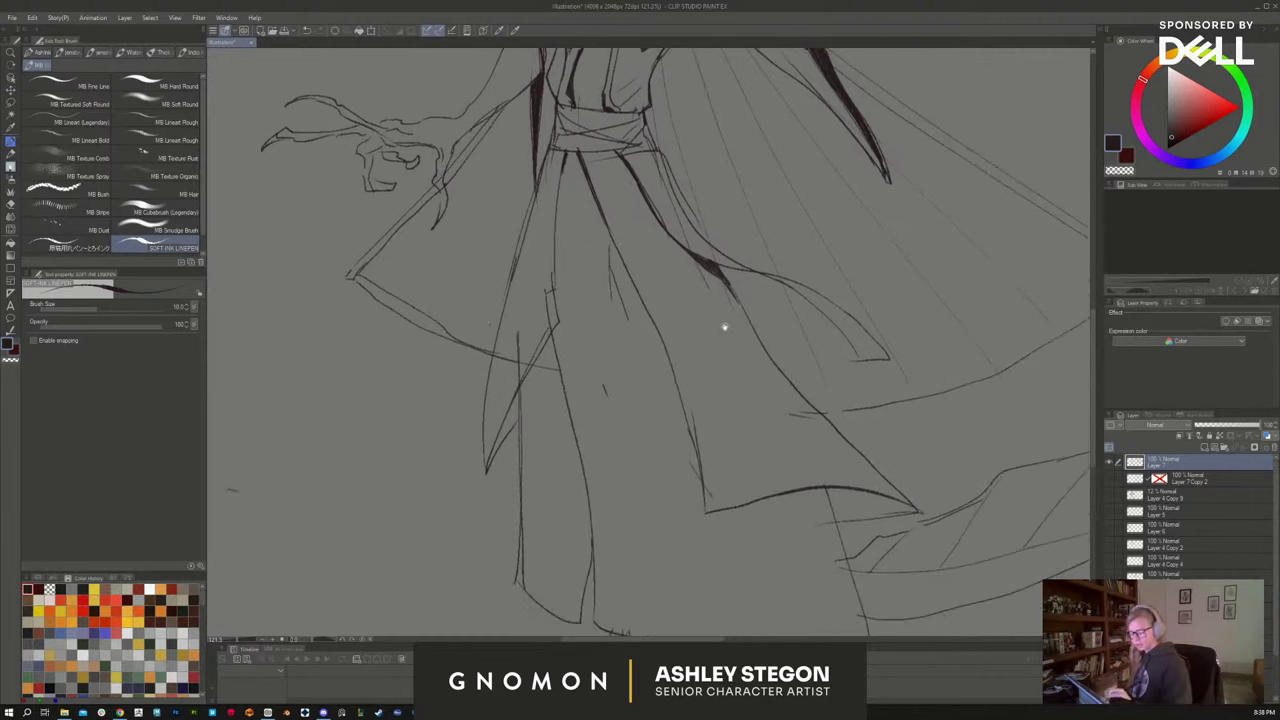
key(e)
mouse_move(547, 288)
mouse_down()
mouse_move(546, 328)
mouse_move(497, 364)
mouse_move(513, 385)
mouse_move(522, 368)
mouse_move(488, 464)
mouse_up()
click(519, 364)
key(p)
mouse_move(516, 418)
mouse_down()
mouse_move(522, 382)
mouse_move(556, 336)
mouse_move(541, 358)
mouse_up()
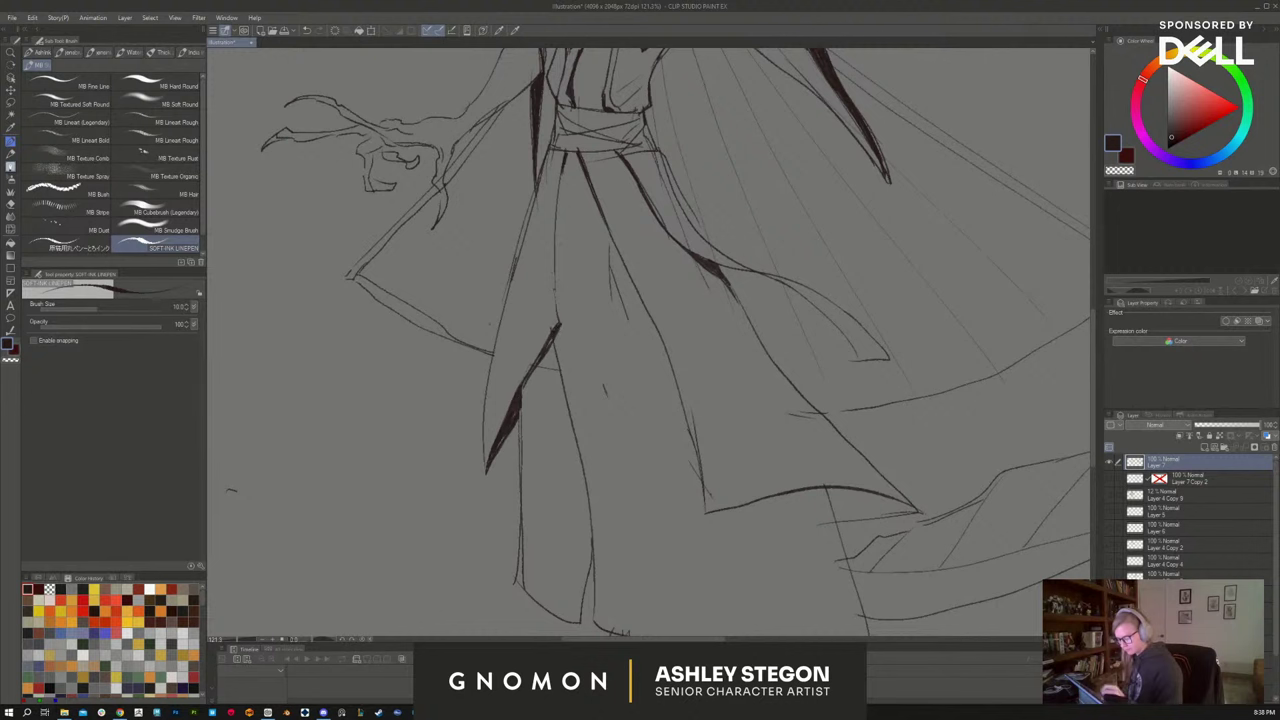
Thicken the robe's front line below the sash and fill the narrow slit near the front hem with a dark accent
drag(566, 164, 556, 224)
drag(684, 463, 671, 371)
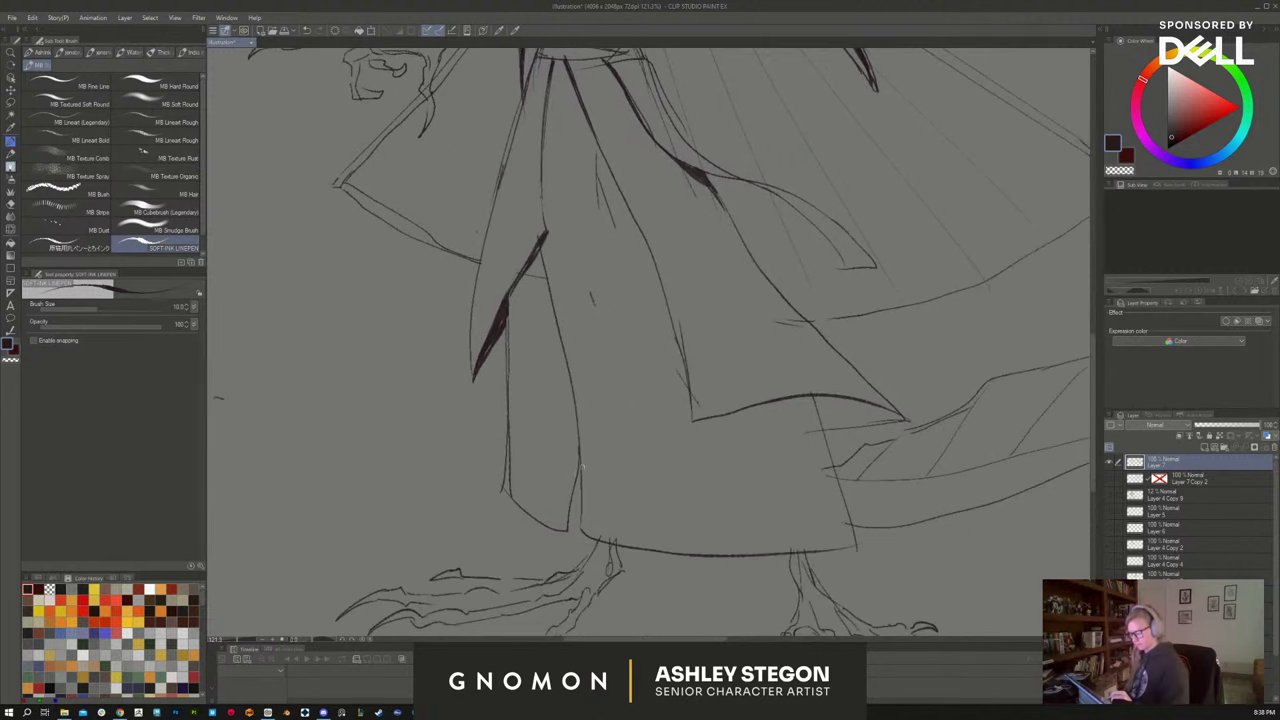
mouse_move(579, 476)
mouse_down()
mouse_move(575, 448)
mouse_move(570, 500)
mouse_move(582, 432)
mouse_up()
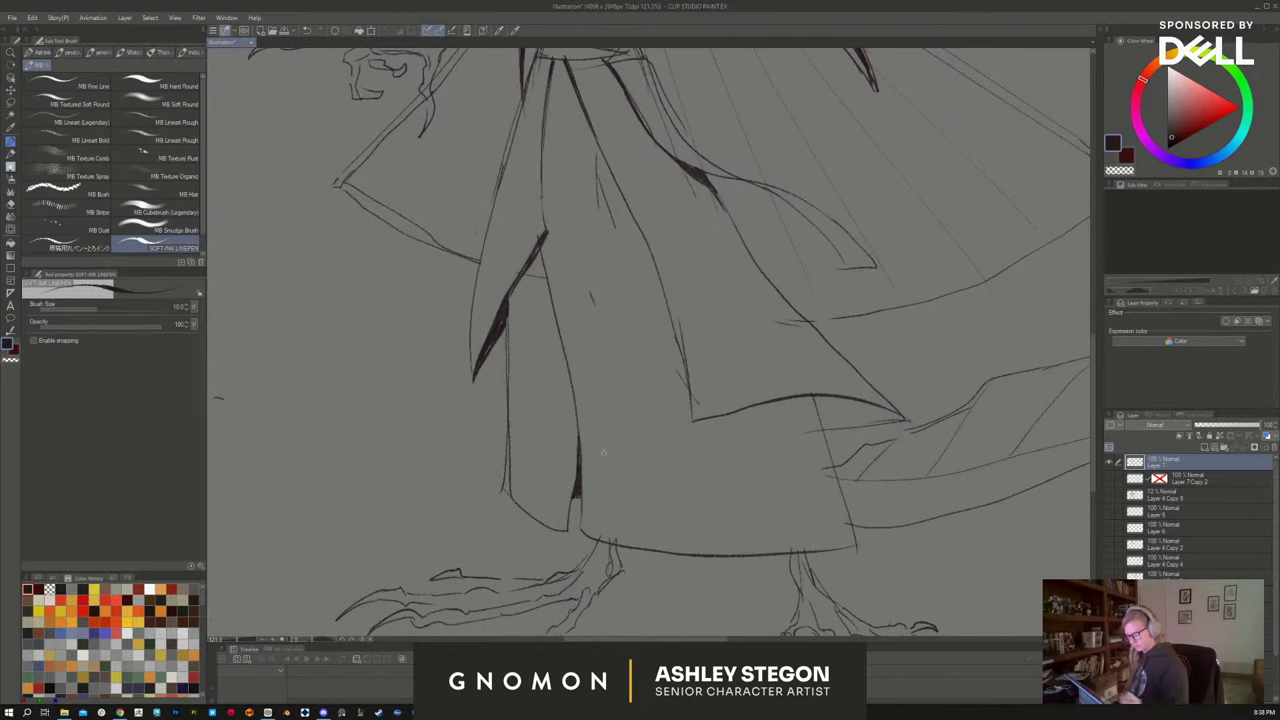
Create a new layer above the line art and sketch a small round orb beneath the lowered hand
drag(933, 560, 833, 548)
scroll(840, 433, down, 3)
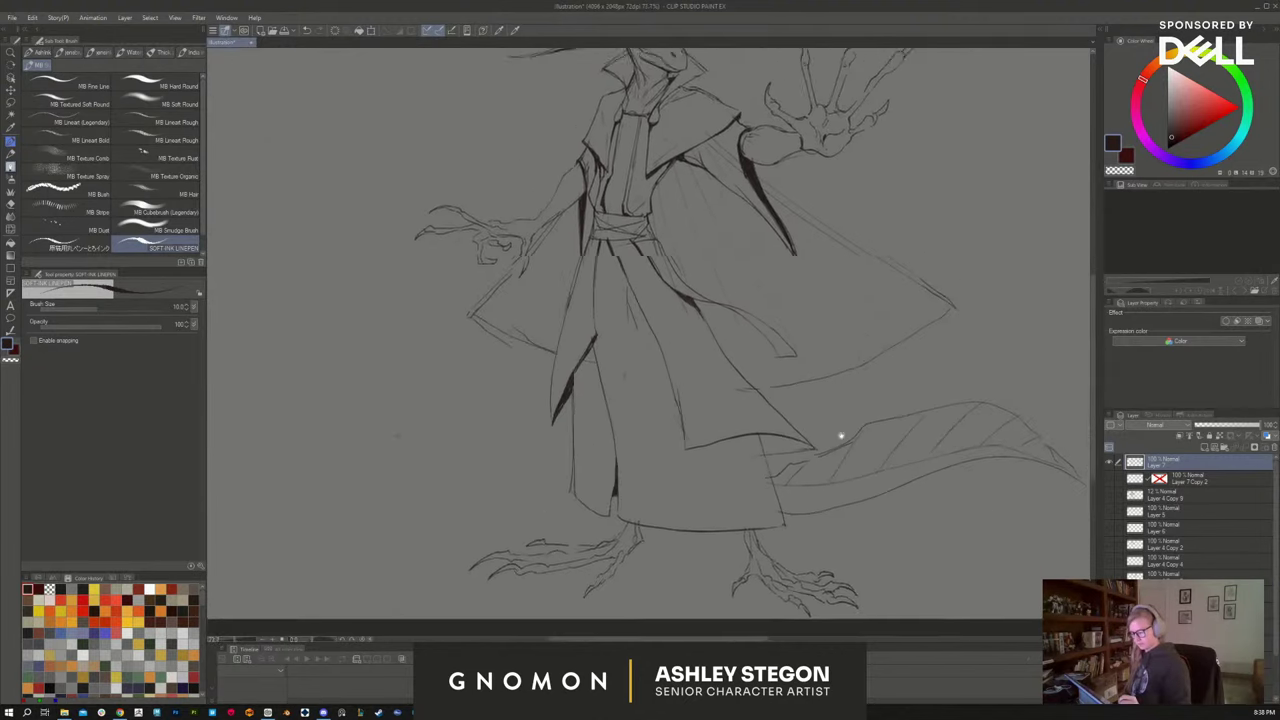
mouse_move(841, 436)
mouse_down()
mouse_move(829, 511)
mouse_move(769, 480)
mouse_up()
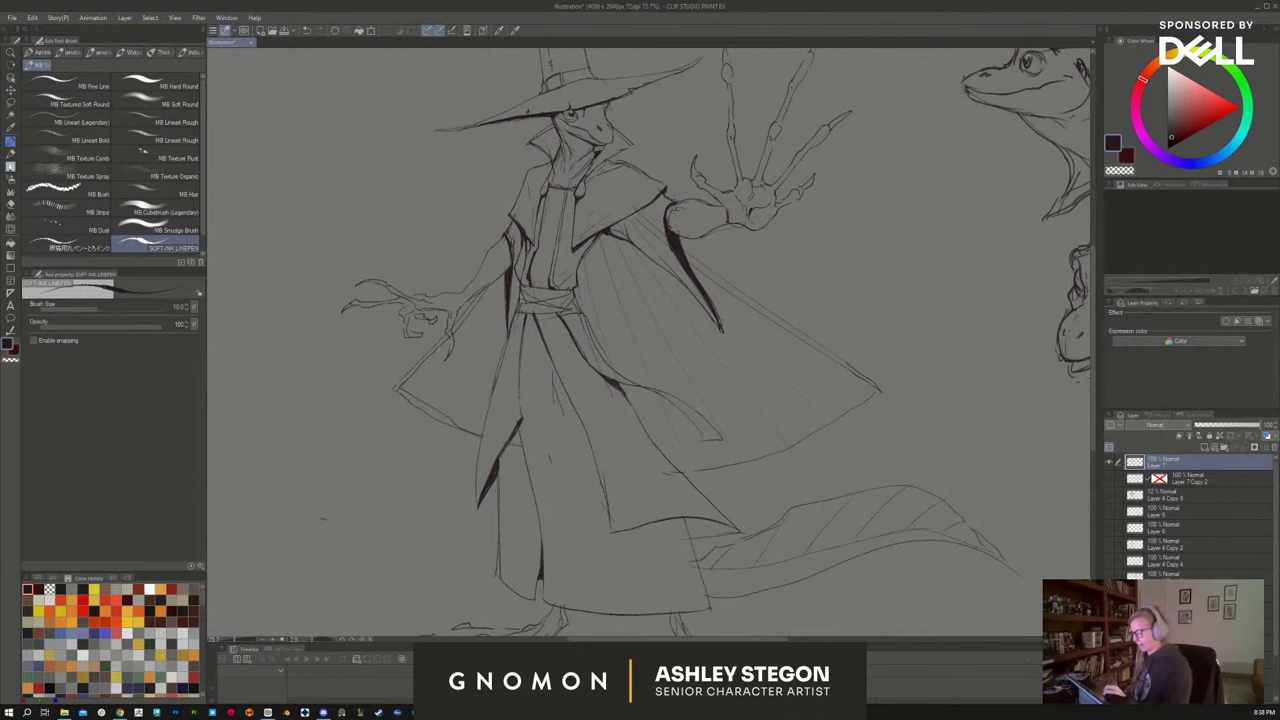
key(ctrl+shift+n)
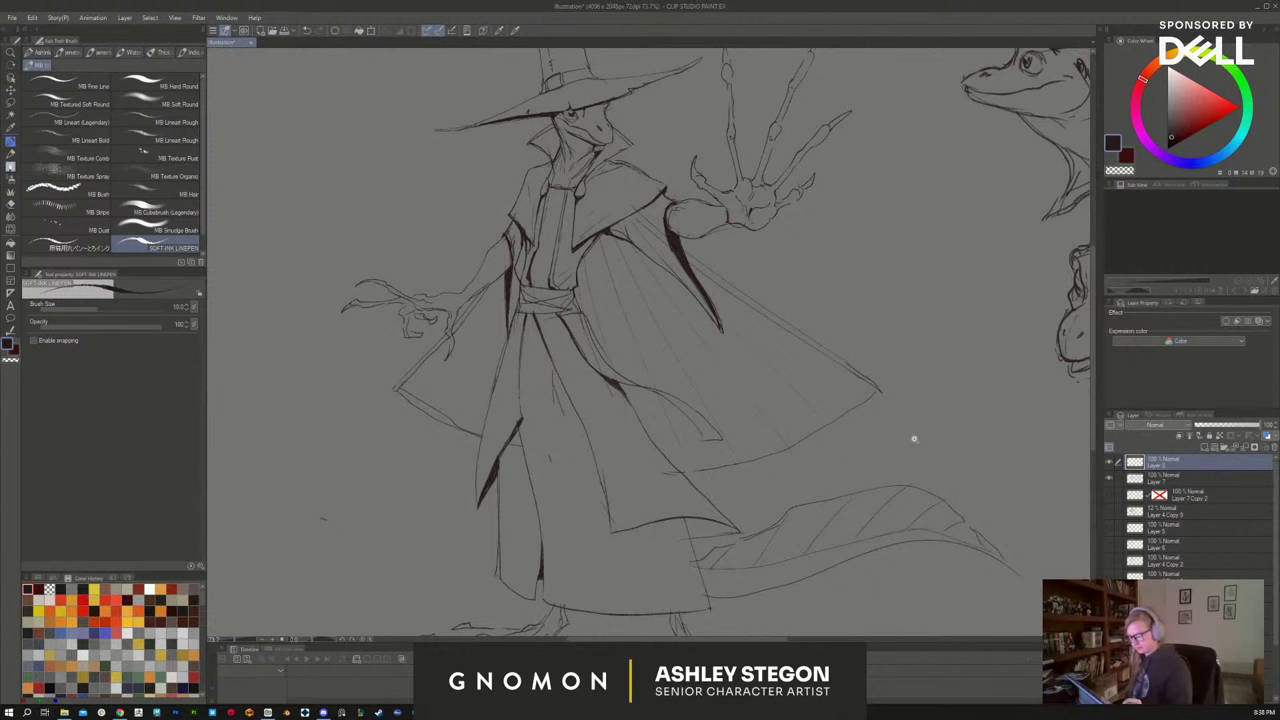
scroll(913, 438, down, 2)
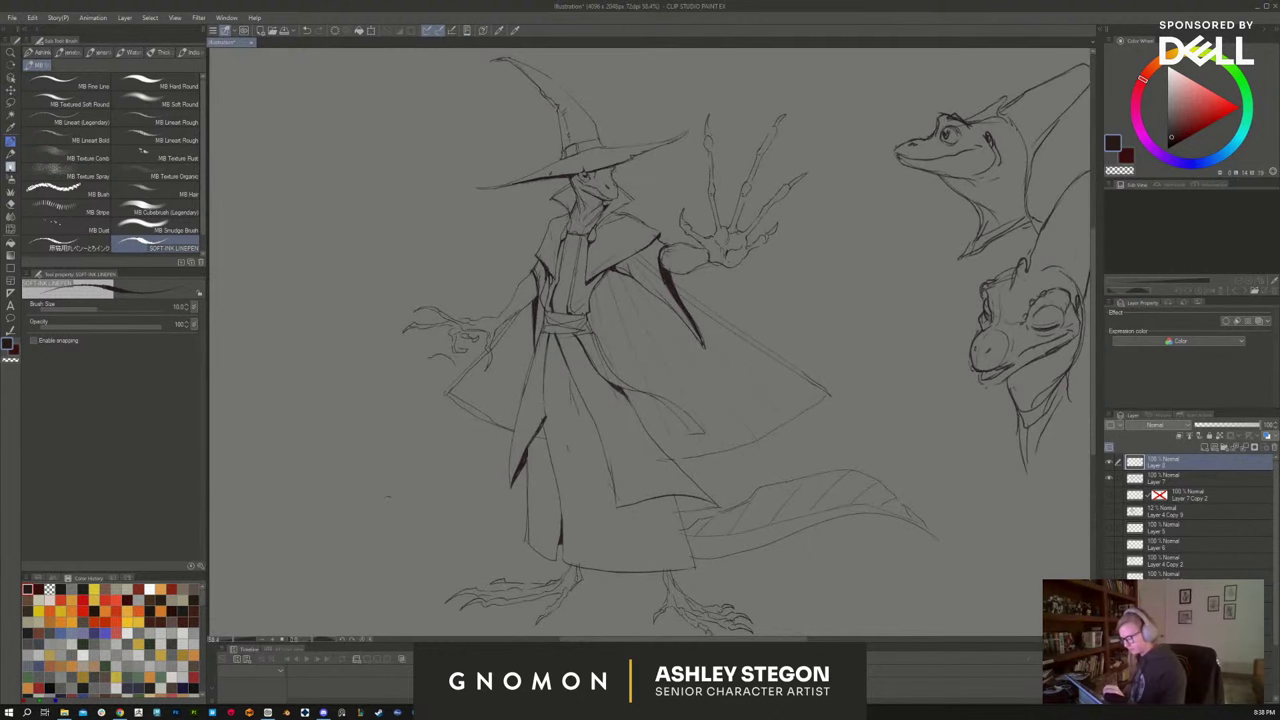
drag(430, 352, 412, 346)
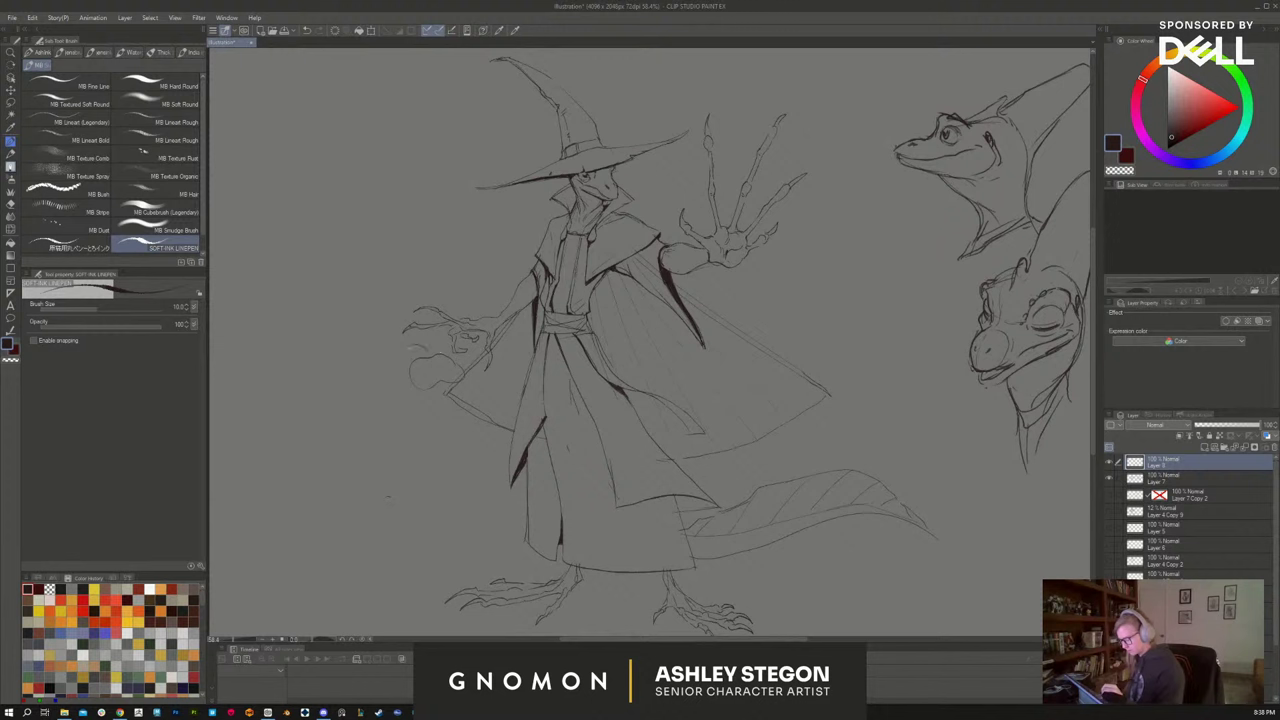
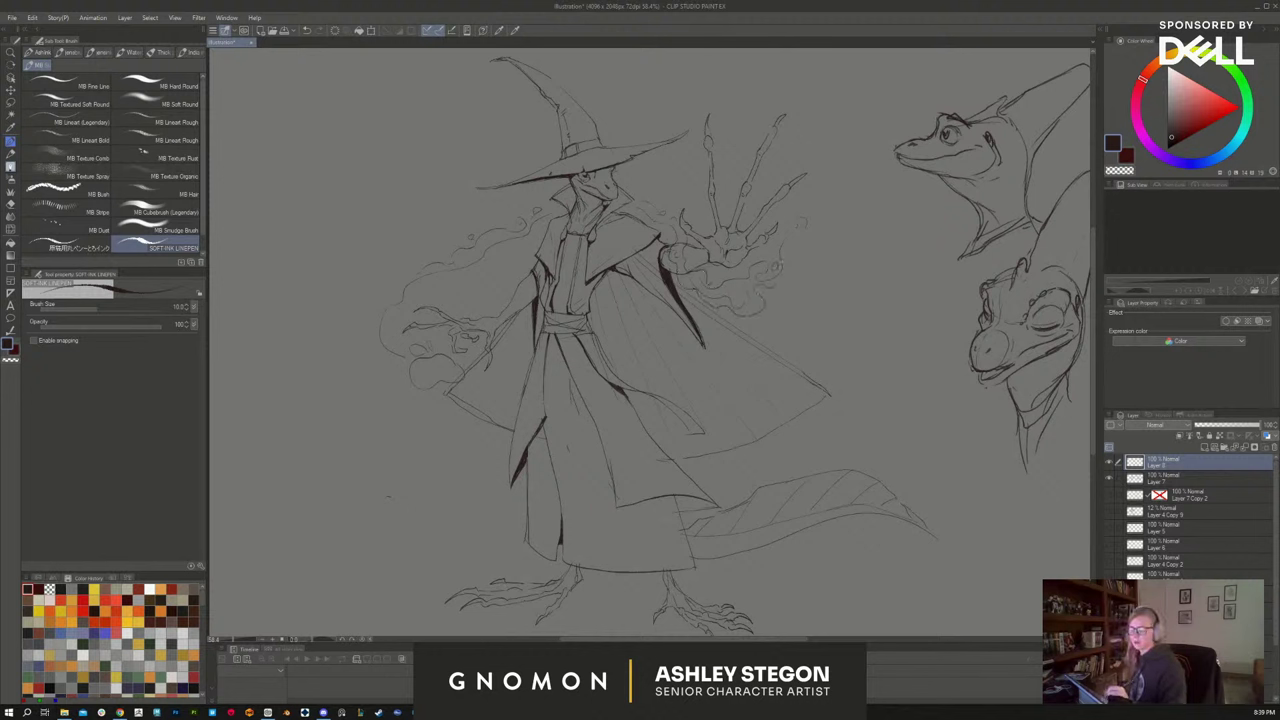
Sketch wavy magic smoke with small bubbles around the outstretched hand and trailing from the shoulder down to the lowered hand
drag(797, 228, 791, 225)
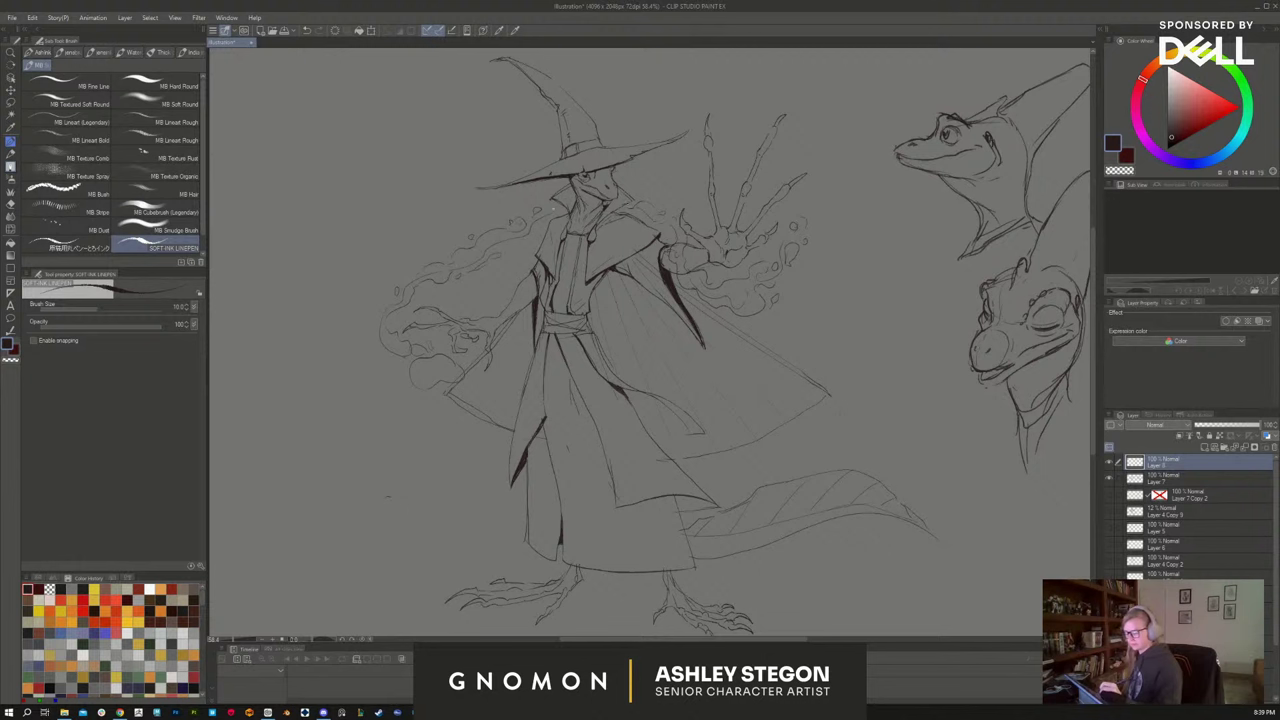
drag(502, 242, 536, 228)
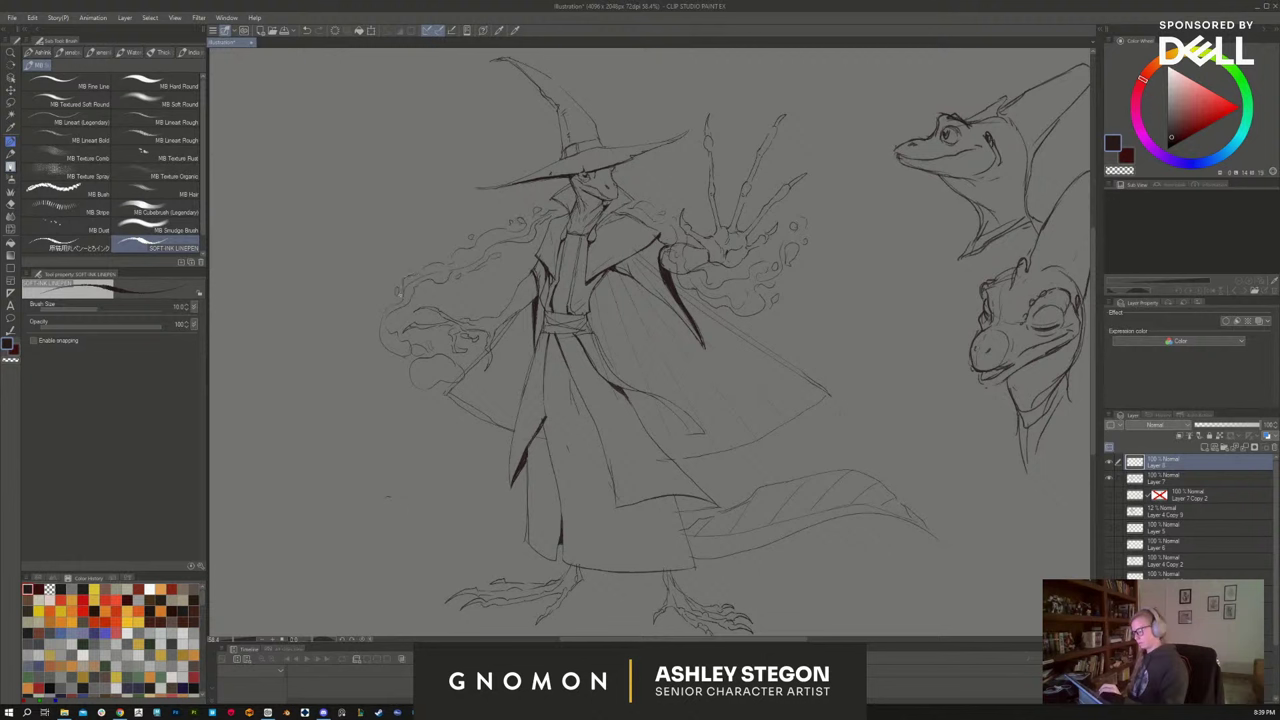
drag(391, 303, 373, 322)
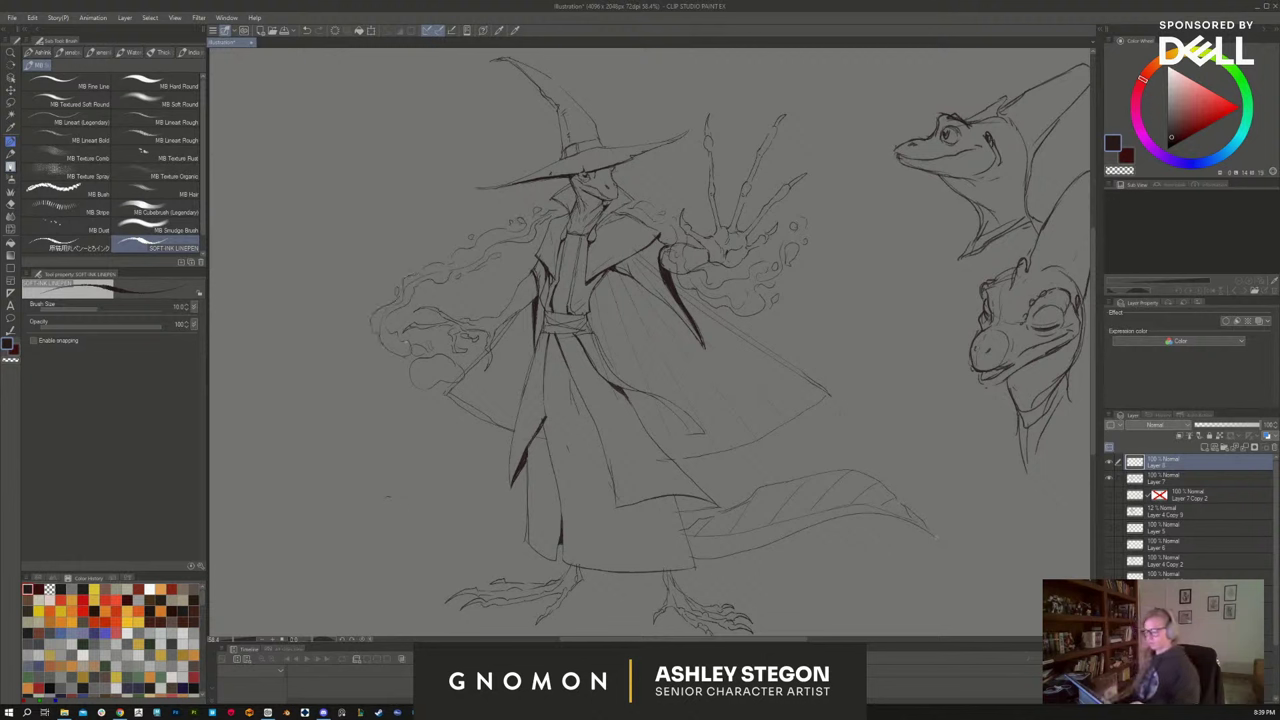
Switch to the eraser and make the figure's line art layer, Layer 7, active
key(e)
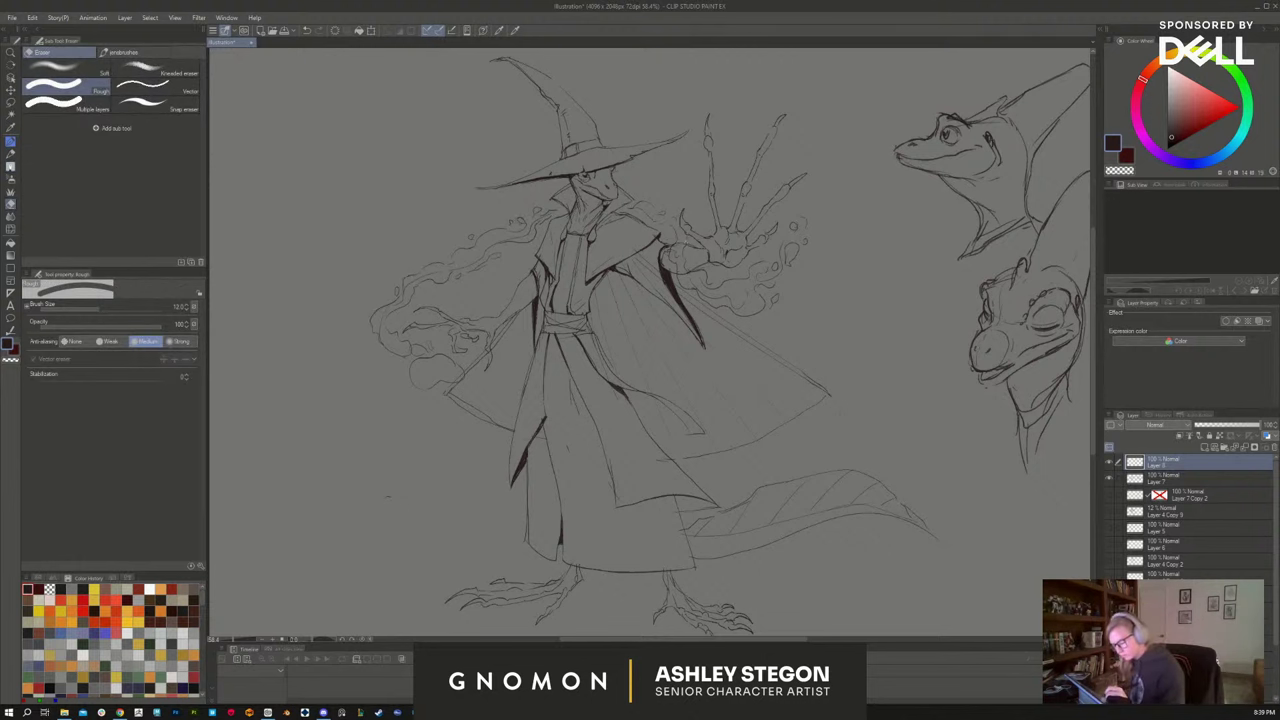
click(1163, 482)
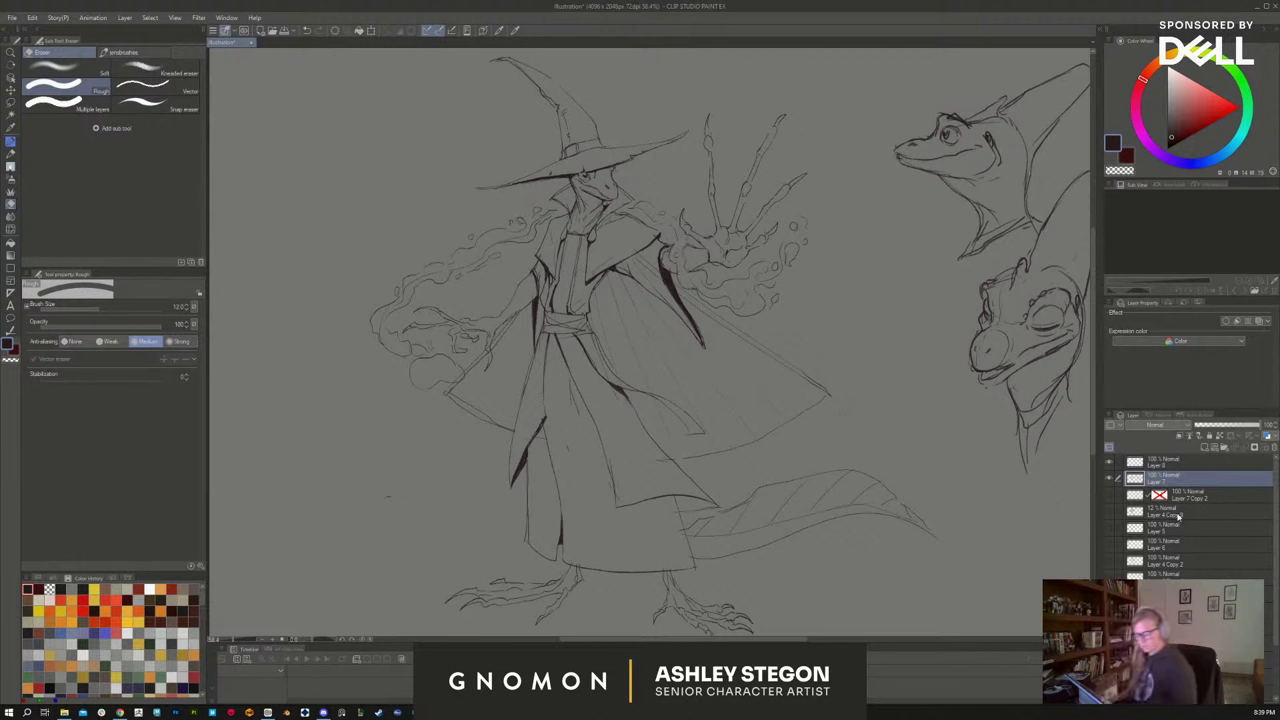
Toggle the top layer's visibility to compare it with the line art, and make Layer 7 the active layer
click(1174, 465)
key(b)
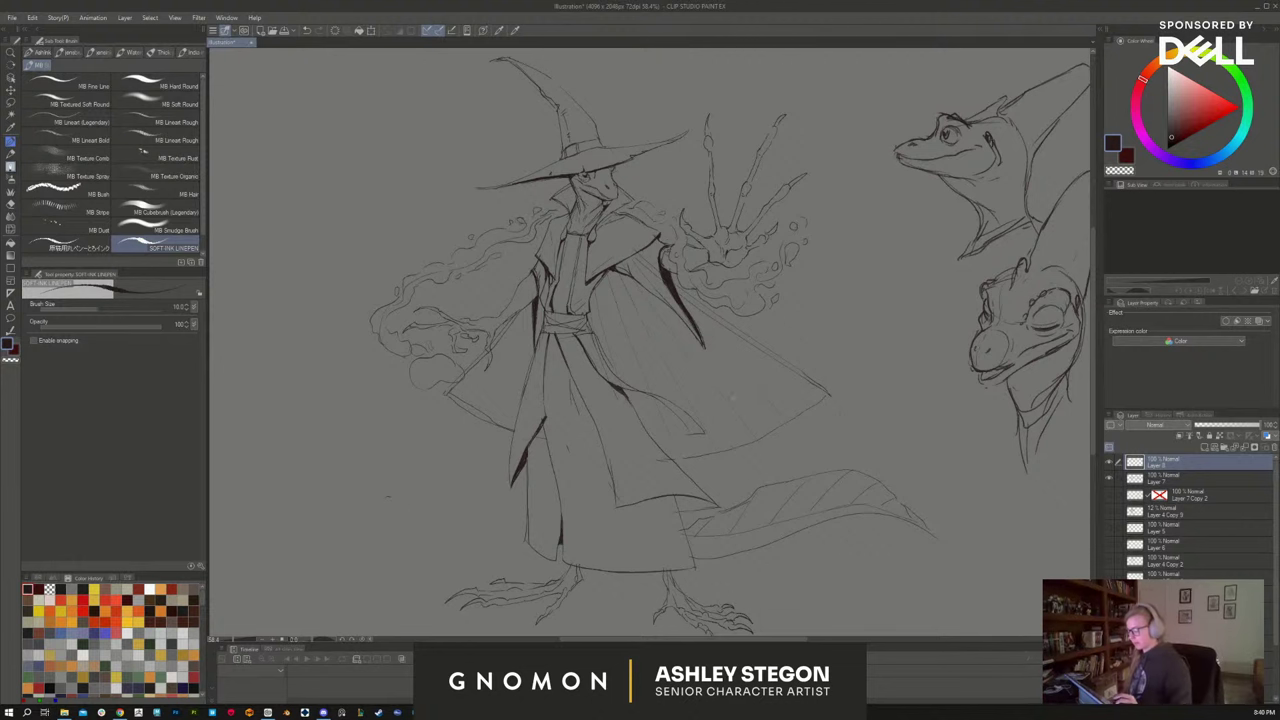
drag(761, 437, 731, 433)
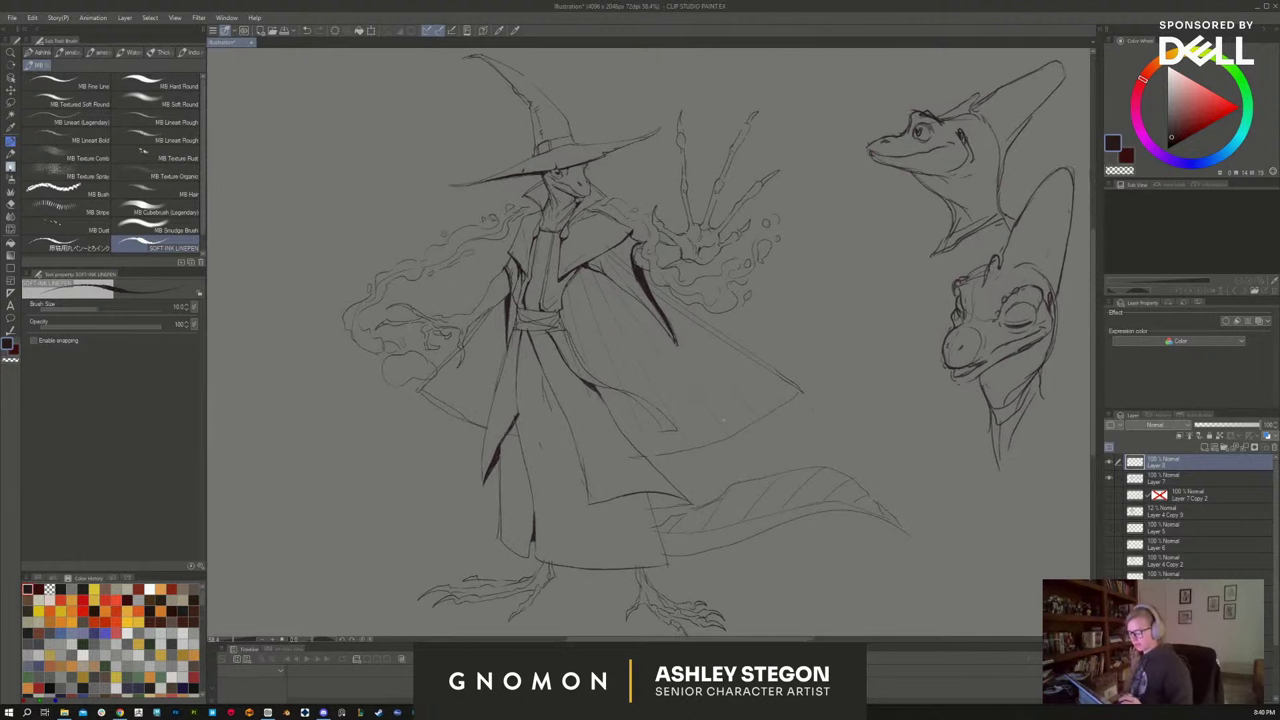
click(1110, 462)
click(1110, 462)
click(1177, 478)
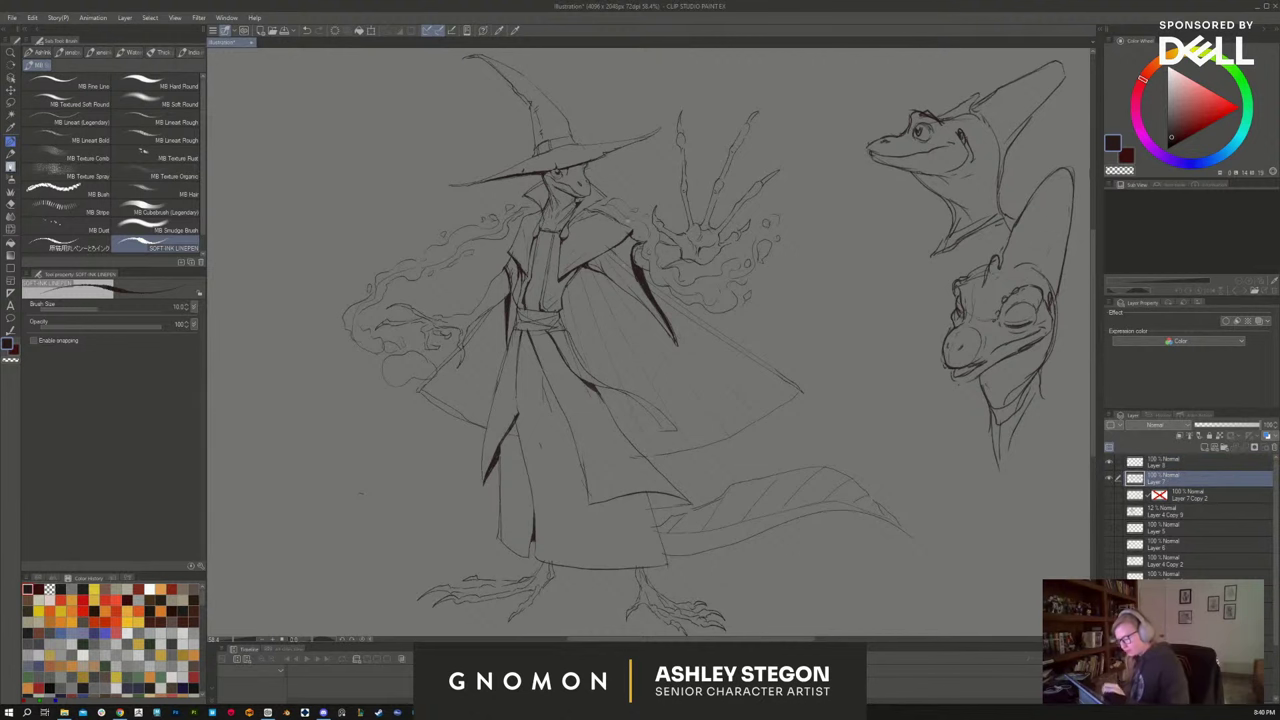
Erase the stray fold lines crossing the sleeve just below the wizard's shoulder cape on Layer 7
scroll(620, 267, up, 3)
key(e)
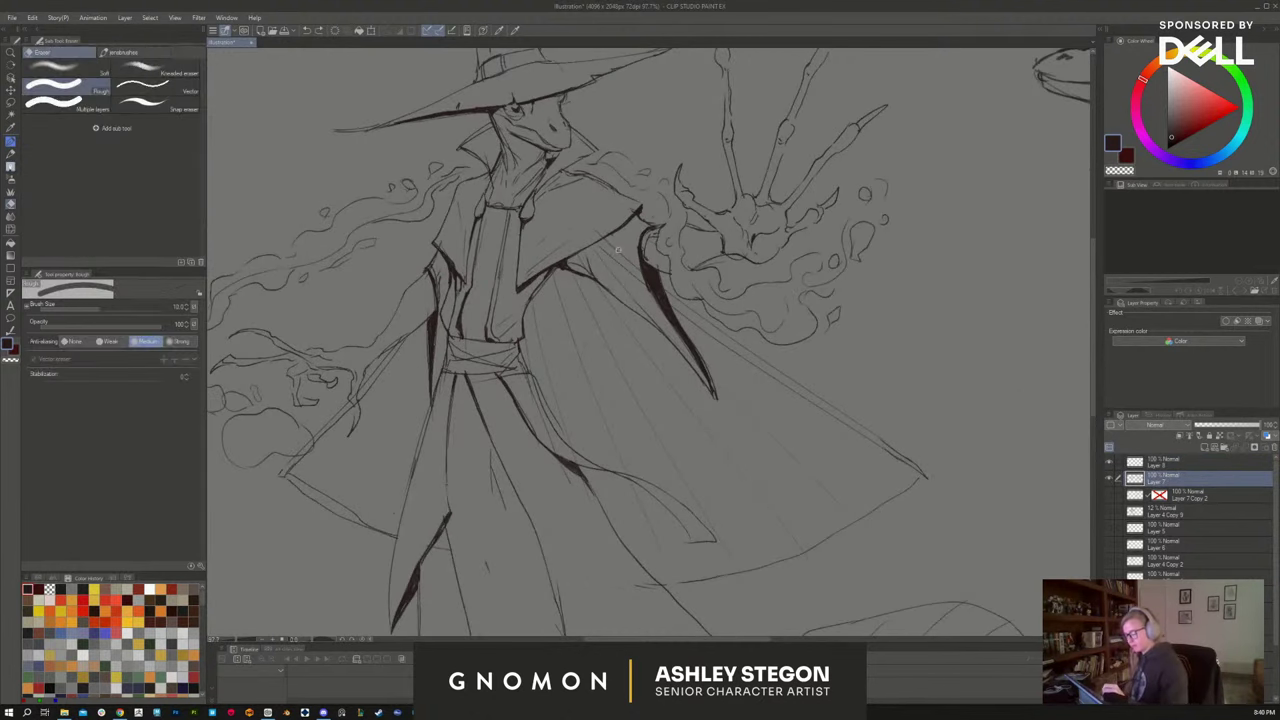
drag(616, 236, 604, 238)
key(])
key(])
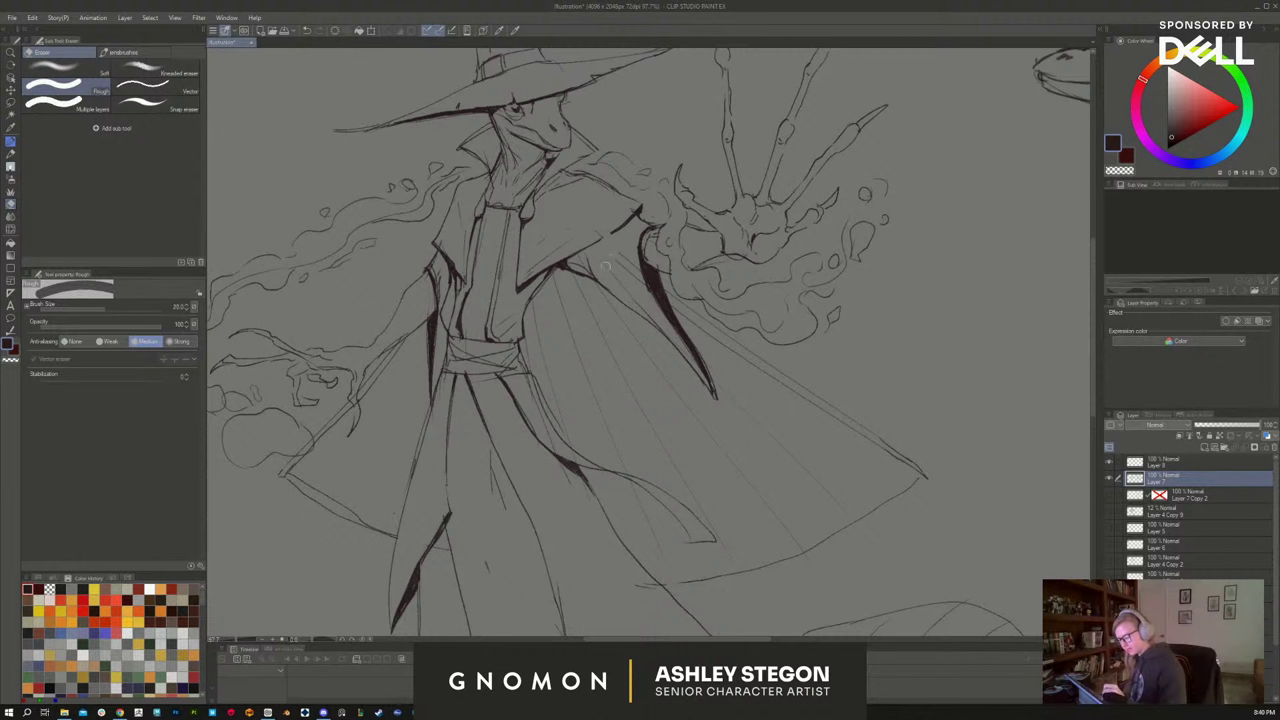
key(bracketleft)
key(bracketleft)
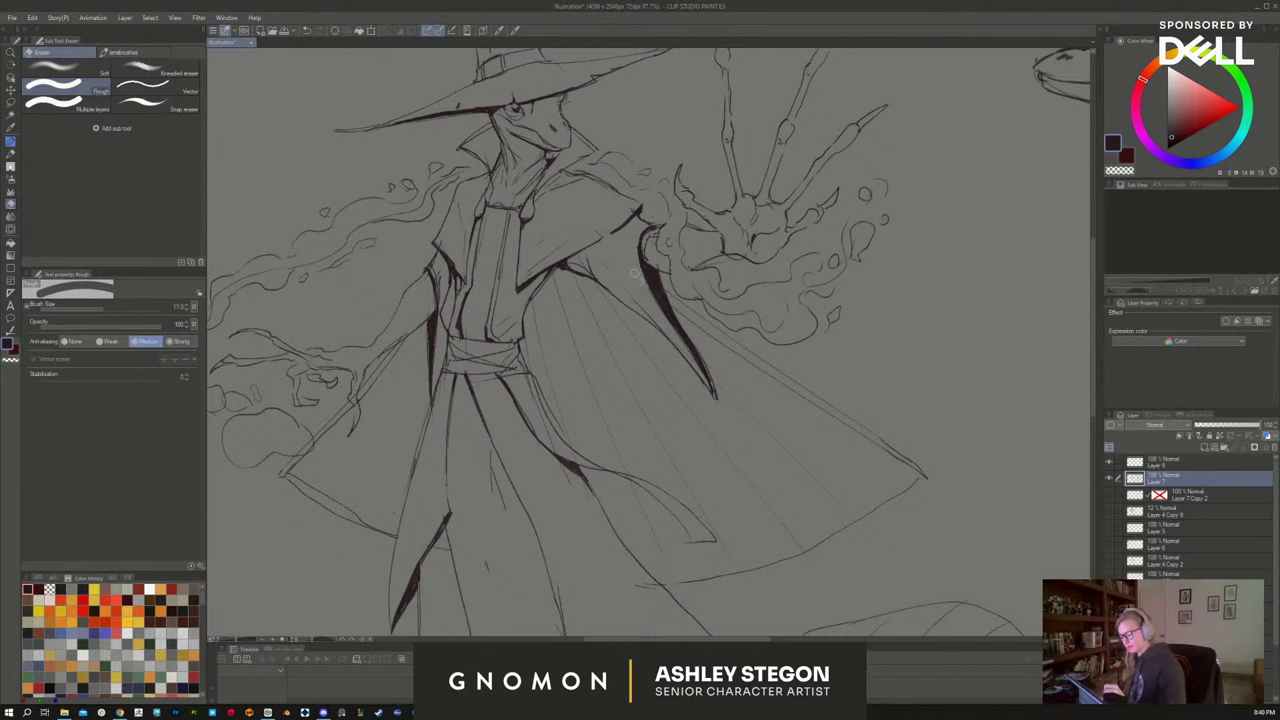
key(bracketleft)
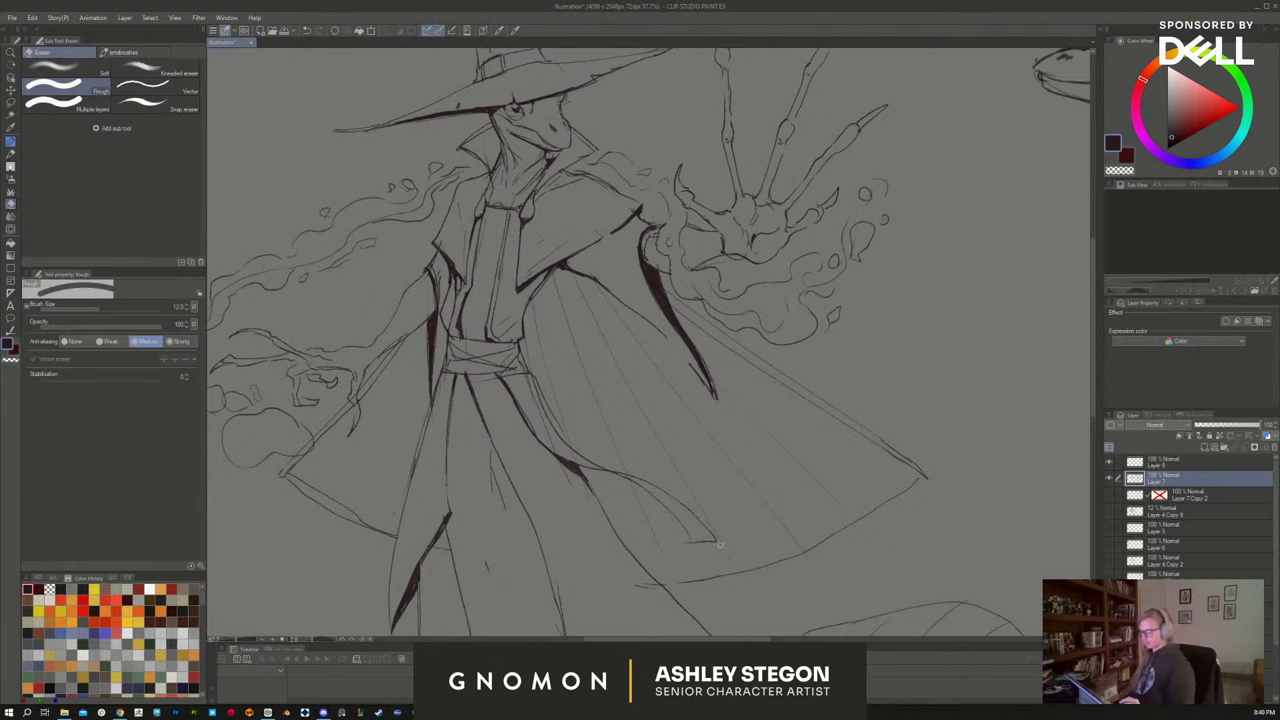
key(p)
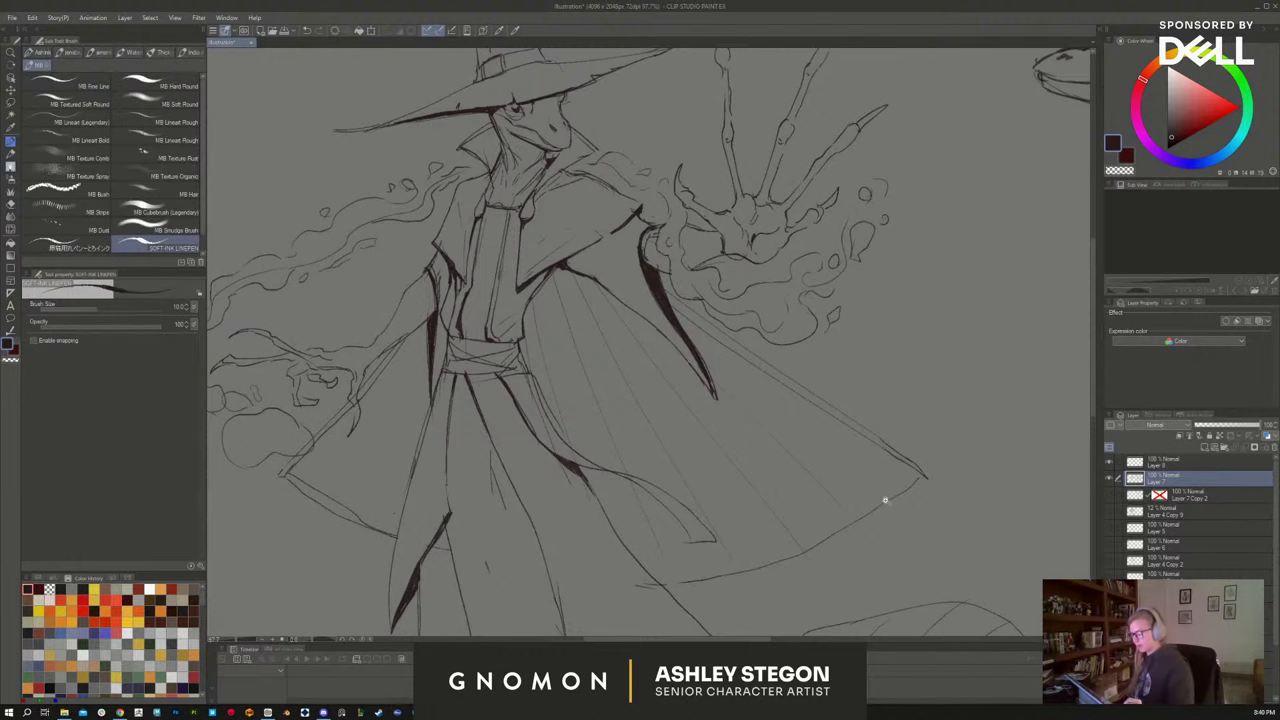
Examine the whole wizard figure's silhouette and balance in both normal and mirrored canvas views
scroll(885, 500, down, 3)
drag(905, 484, 888, 423)
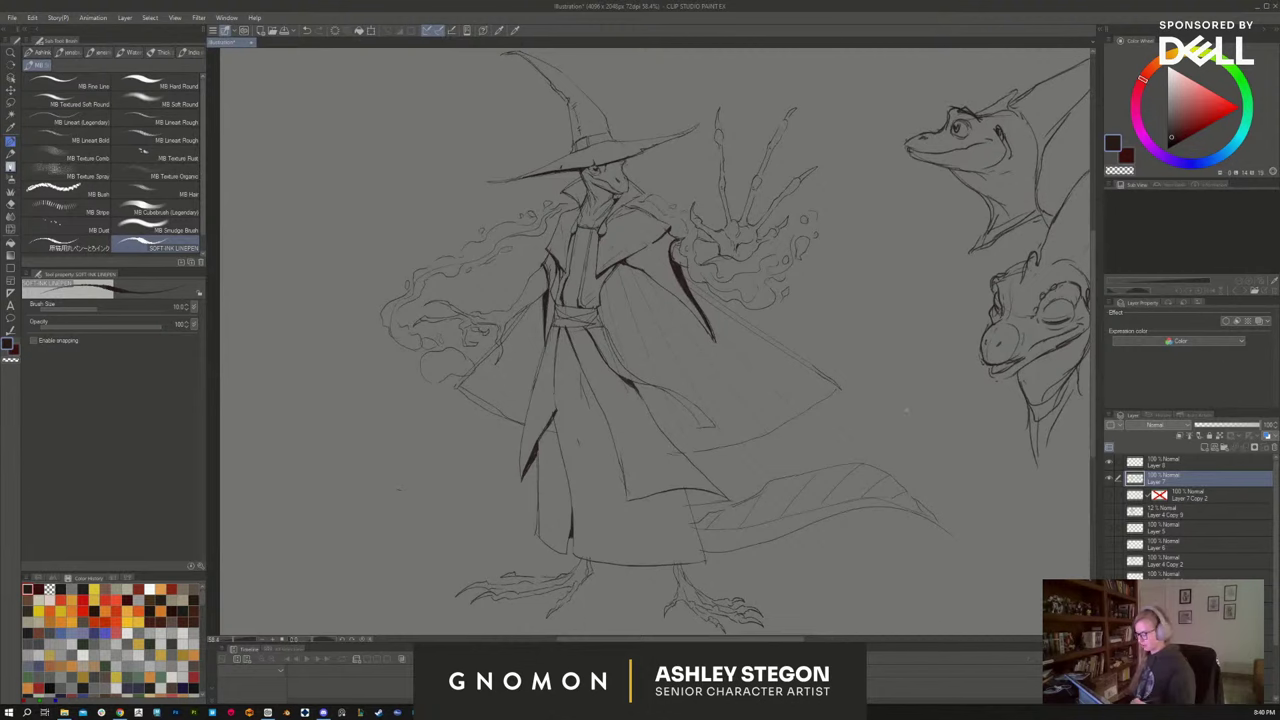
key(h)
drag(951, 523, 942, 530)
key(h)
key(h)
key(h)
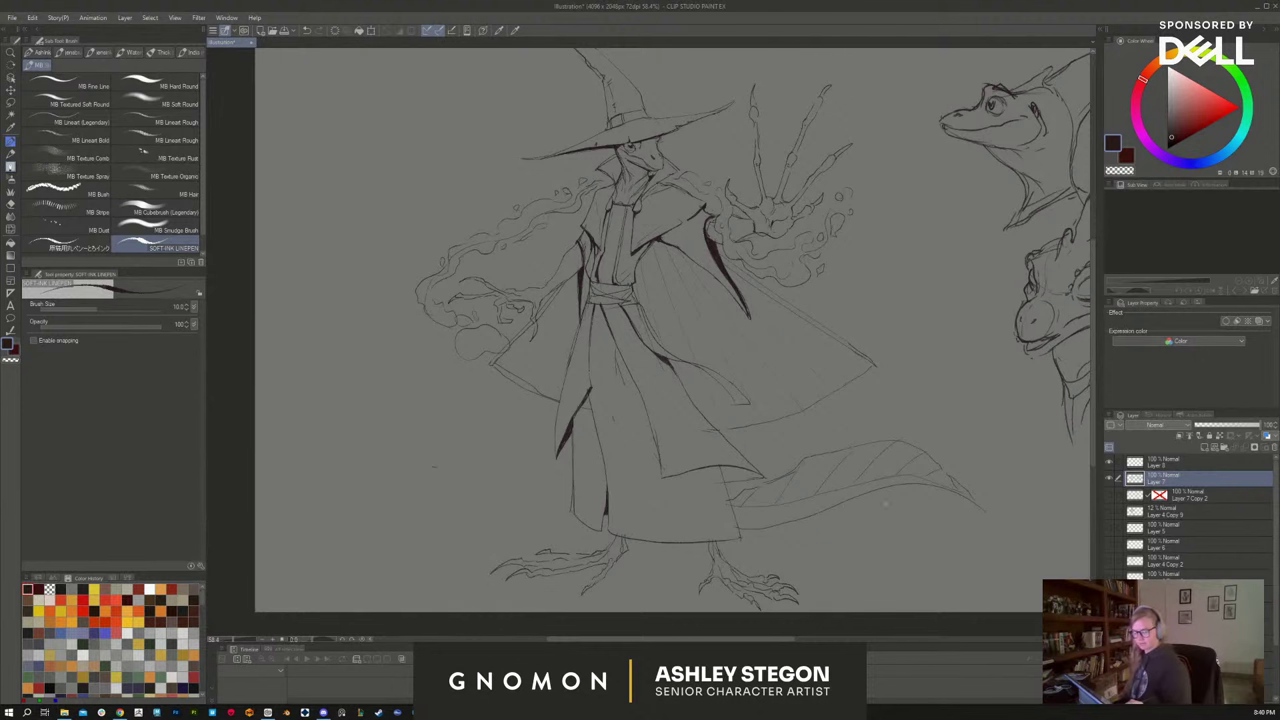
drag(885, 505, 849, 503)
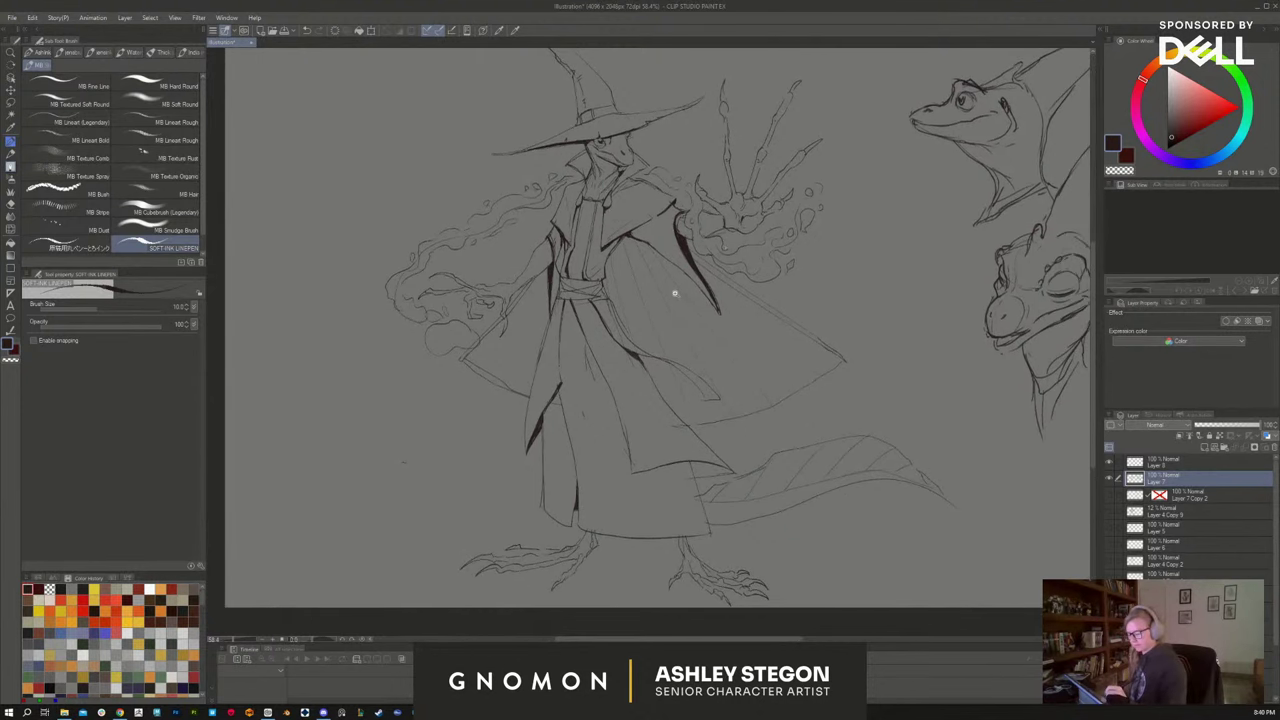
scroll(680, 290, up, 2)
scroll(820, 416, down, 3)
scroll(769, 492, up, 1)
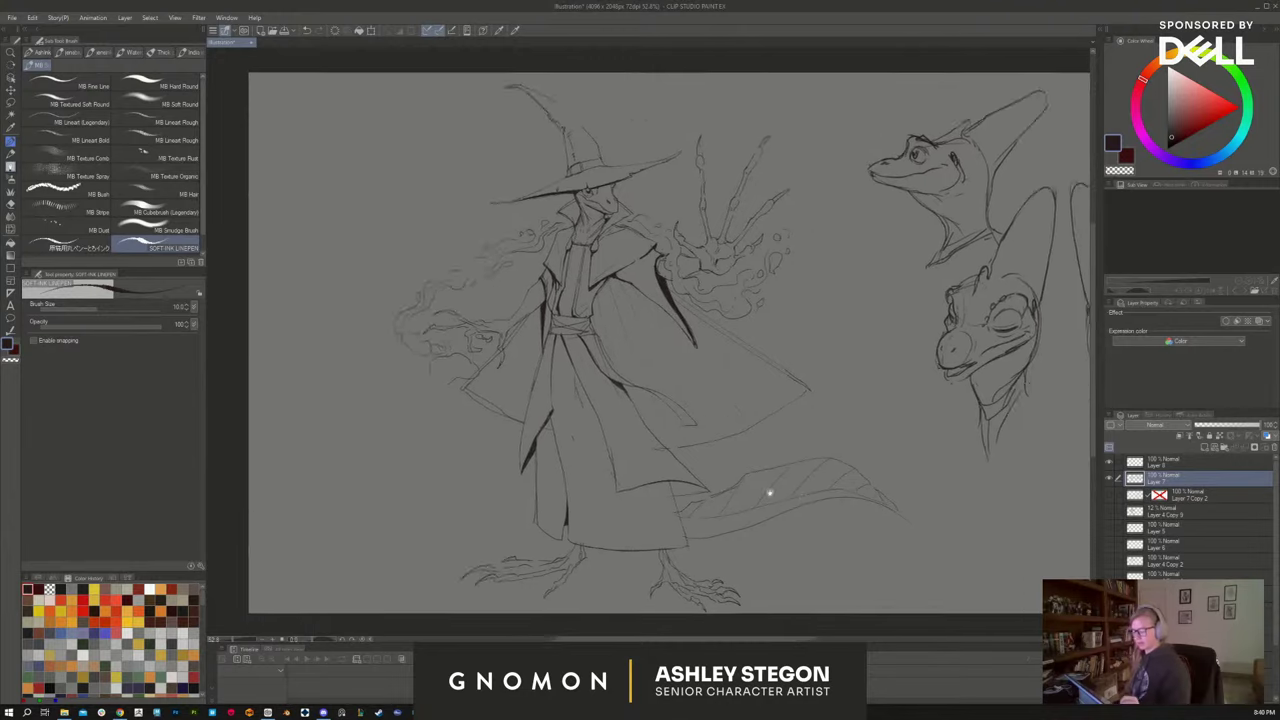
drag(769, 492, 657, 482)
key(h)
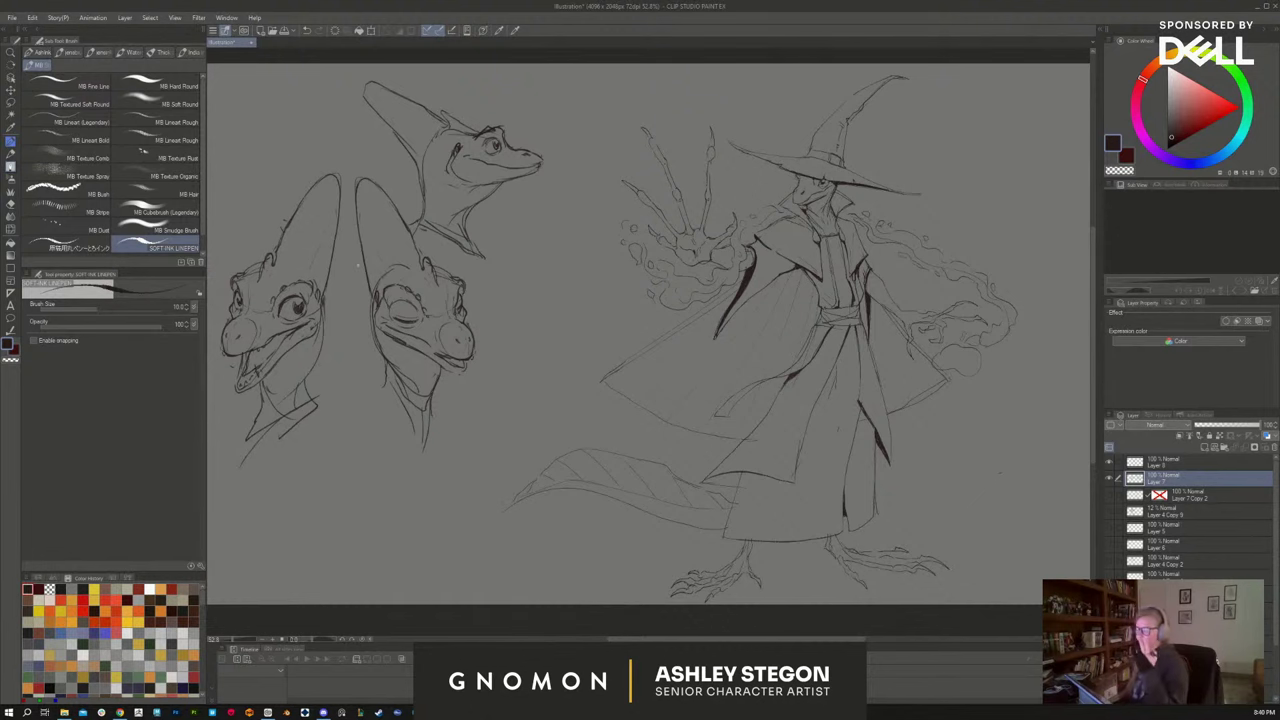
key(h)
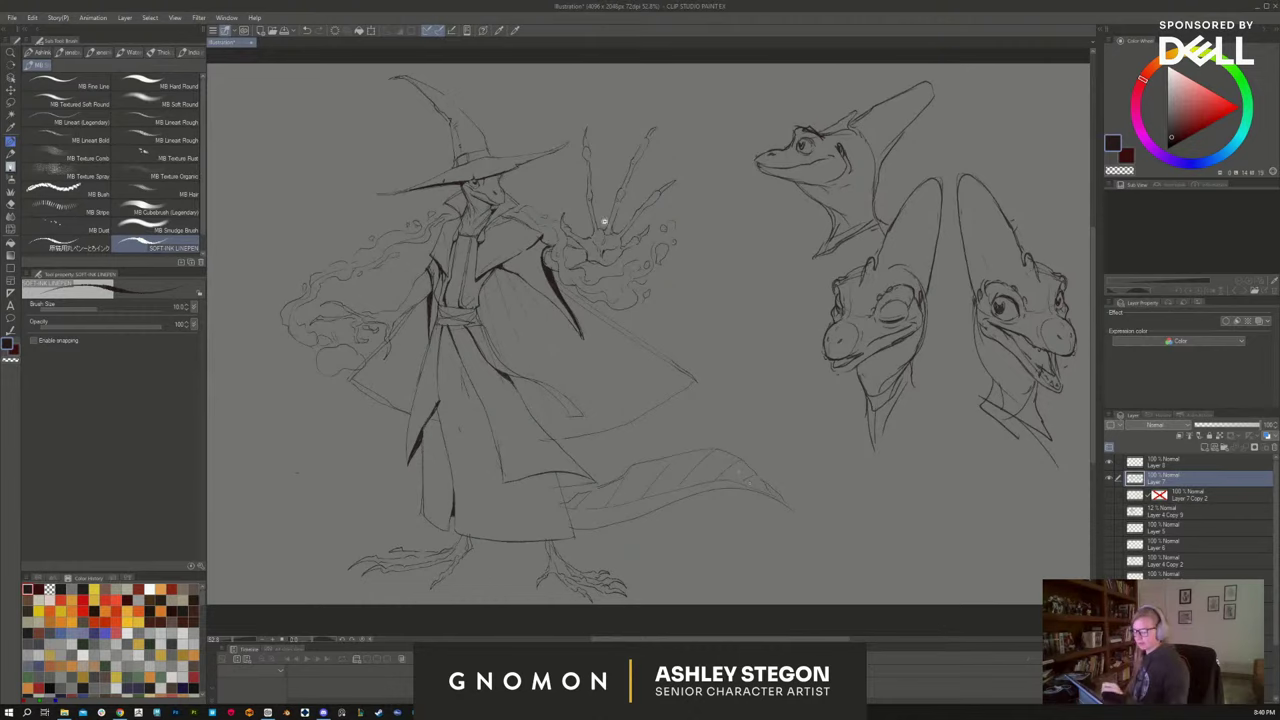
Refine the line work of the raised clawed hand, adding small detail strokes to its fingers and palm
scroll(609, 239, up, 3)
drag(629, 260, 704, 344)
drag(752, 188, 765, 157)
mouse_move(740, 214)
mouse_down()
mouse_move(700, 306)
mouse_move(763, 304)
mouse_move(729, 339)
mouse_up()
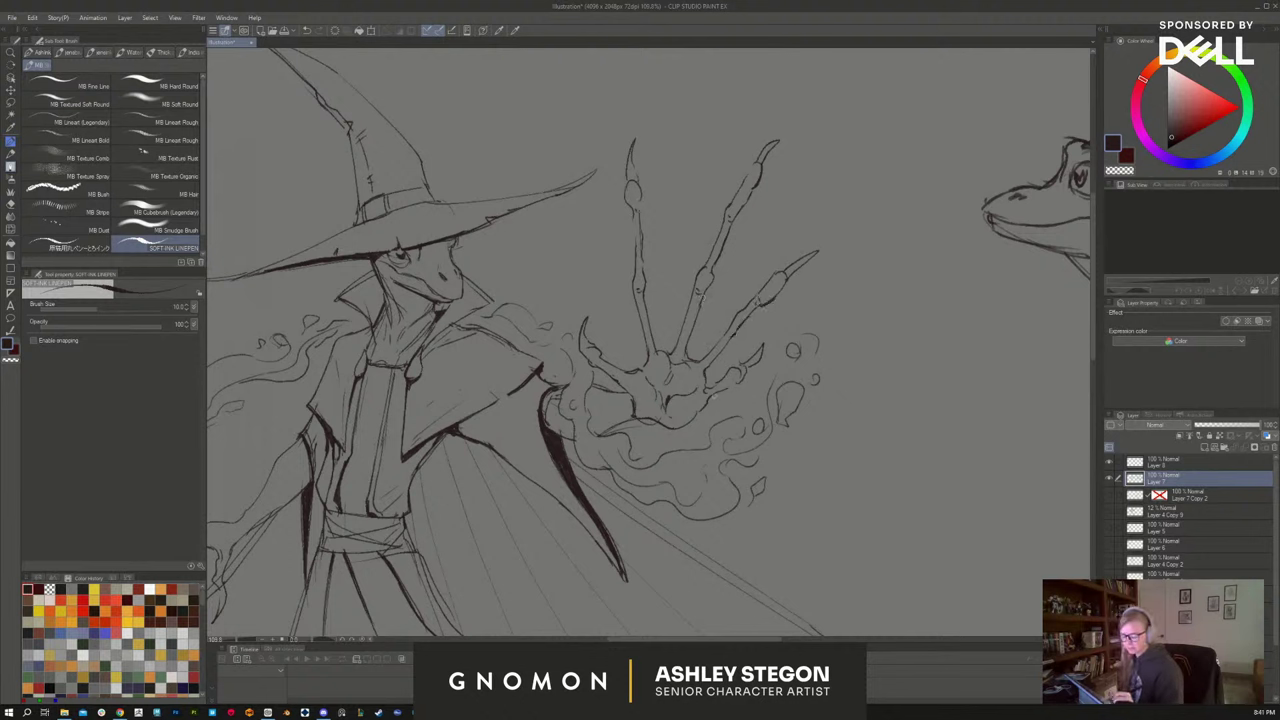
mouse_move(731, 387)
mouse_down()
mouse_move(709, 403)
mouse_move(725, 390)
mouse_up()
mouse_move(654, 349)
mouse_down()
mouse_move(668, 357)
mouse_move(642, 370)
mouse_up()
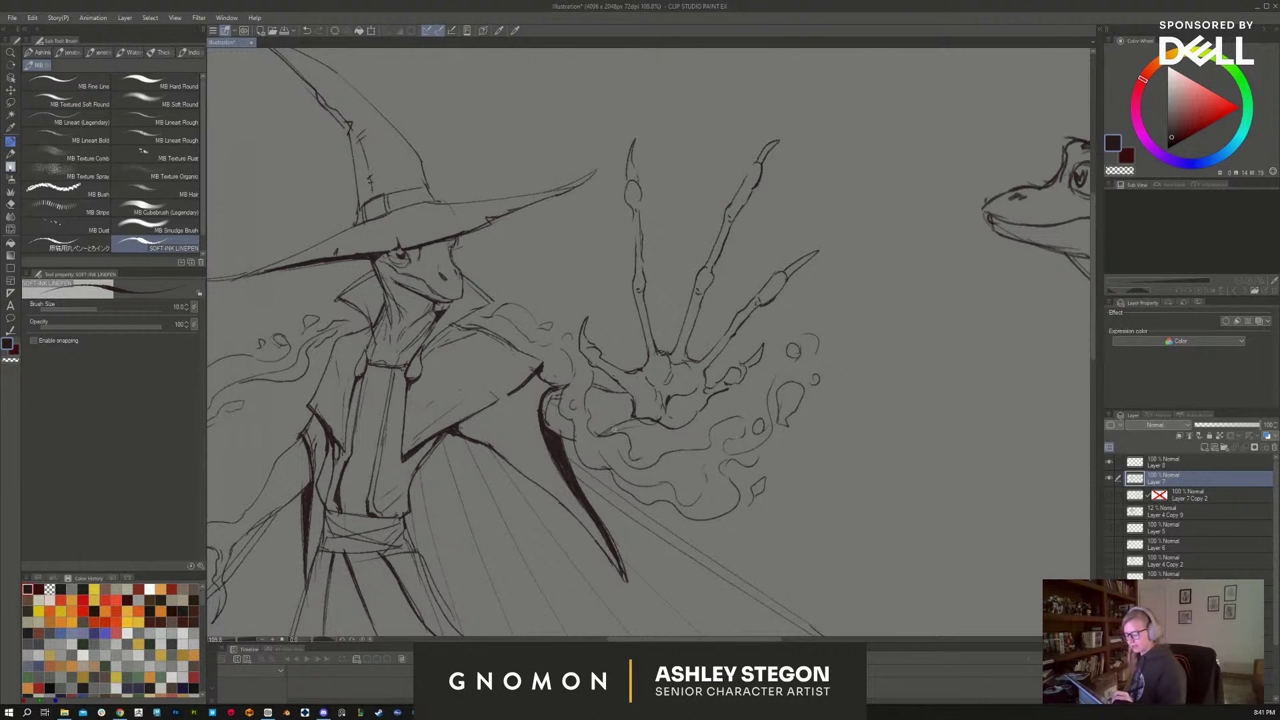
drag(631, 423, 602, 438)
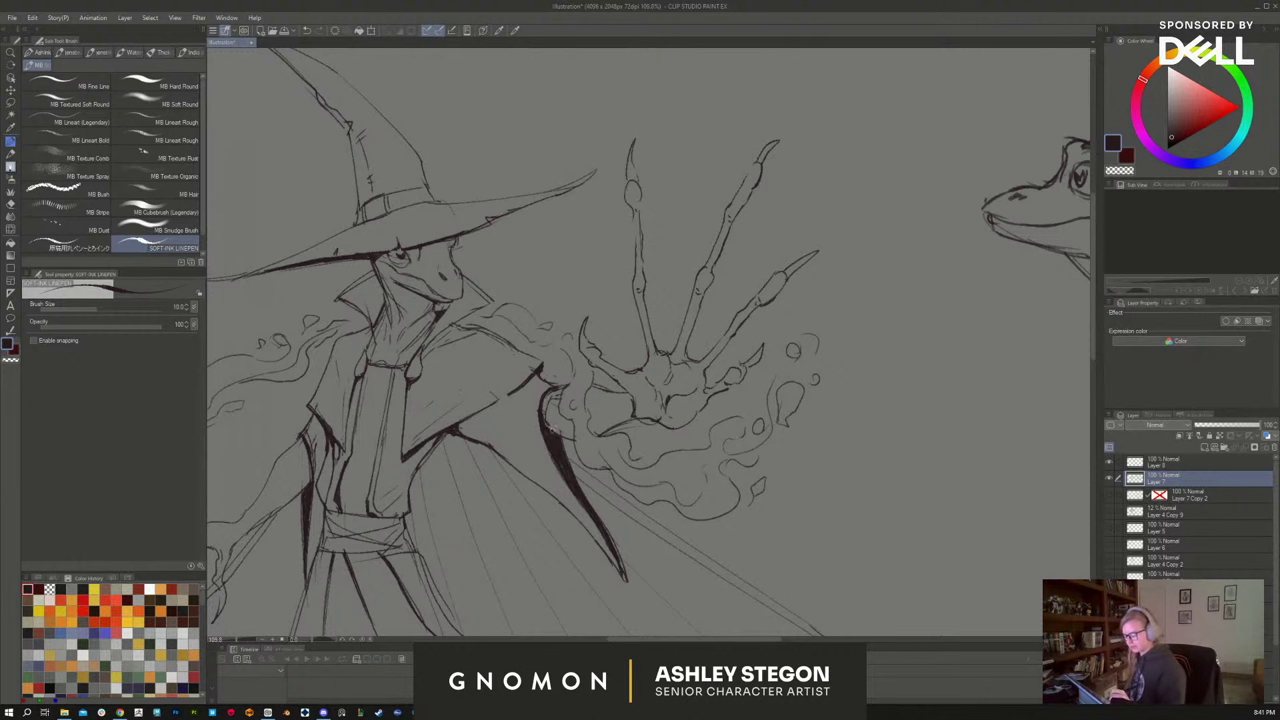
Darken the shoulder cape's lower edge and, with the pen at size 7, add inner border lines along both cape sides
drag(592, 389, 771, 323)
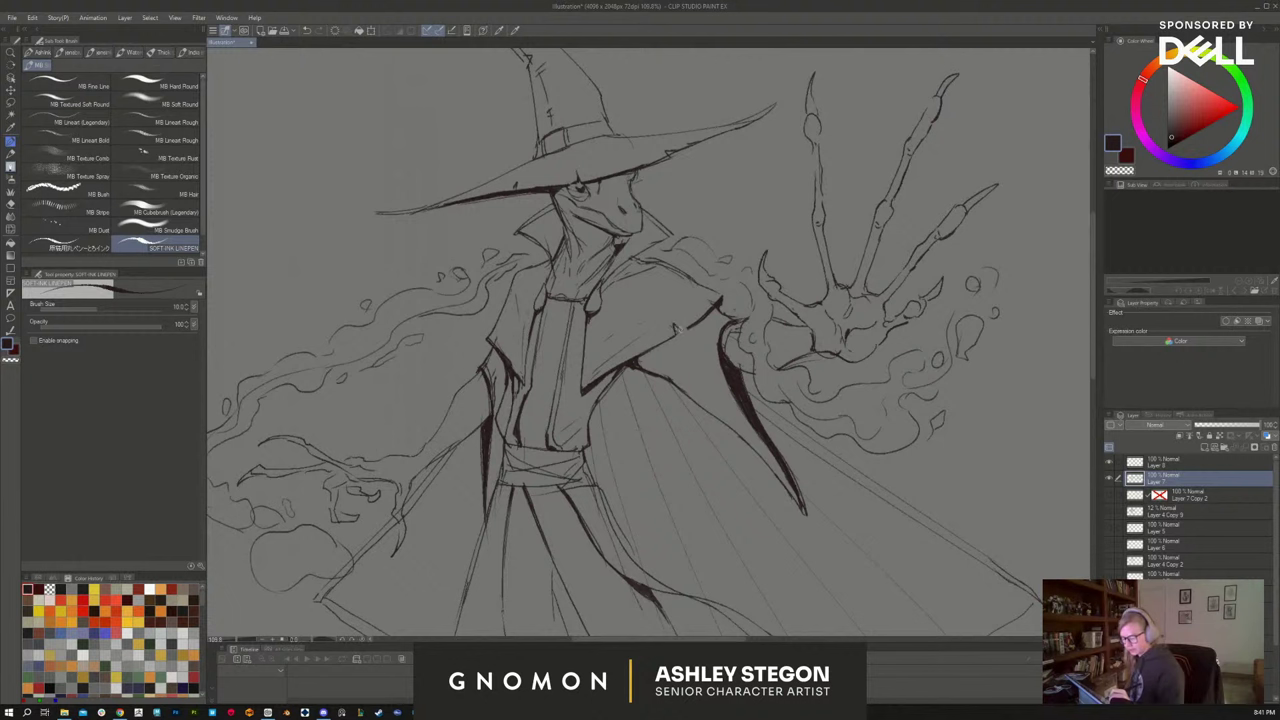
mouse_move(705, 292)
mouse_down()
mouse_move(604, 362)
mouse_move(594, 325)
mouse_move(595, 361)
mouse_up()
key([)
key([)
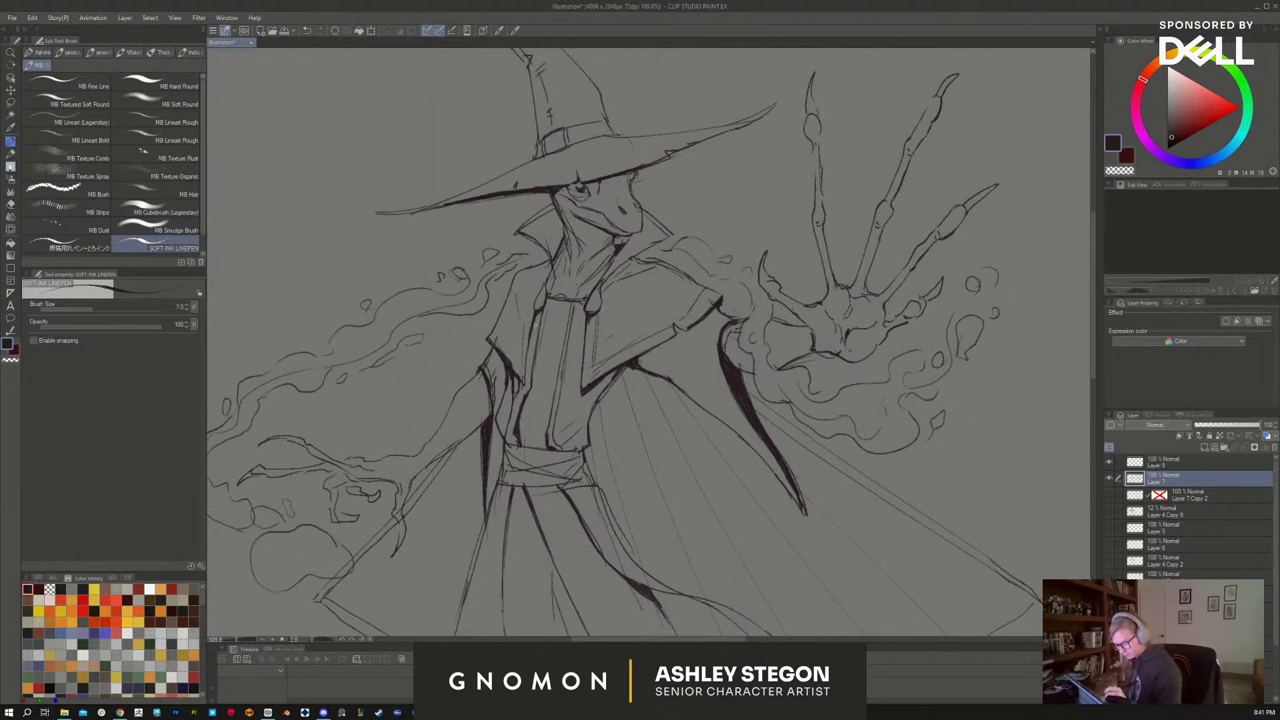
mouse_move(528, 300)
mouse_down()
mouse_move(519, 348)
mouse_move(502, 328)
mouse_move(517, 360)
mouse_move(542, 280)
mouse_up()
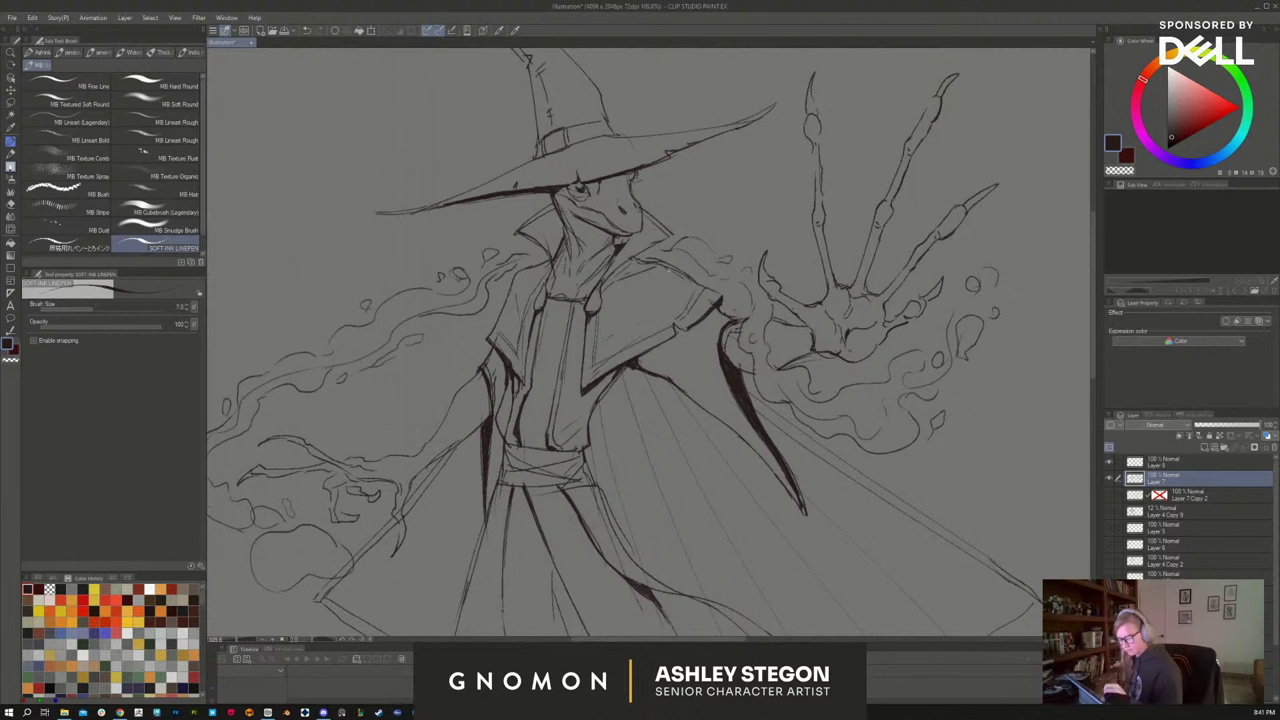
Draw swirling scroll ornaments inside the borders on both sides of the shoulder cape
mouse_move(604, 322)
mouse_down()
mouse_move(628, 330)
mouse_move(614, 340)
mouse_up()
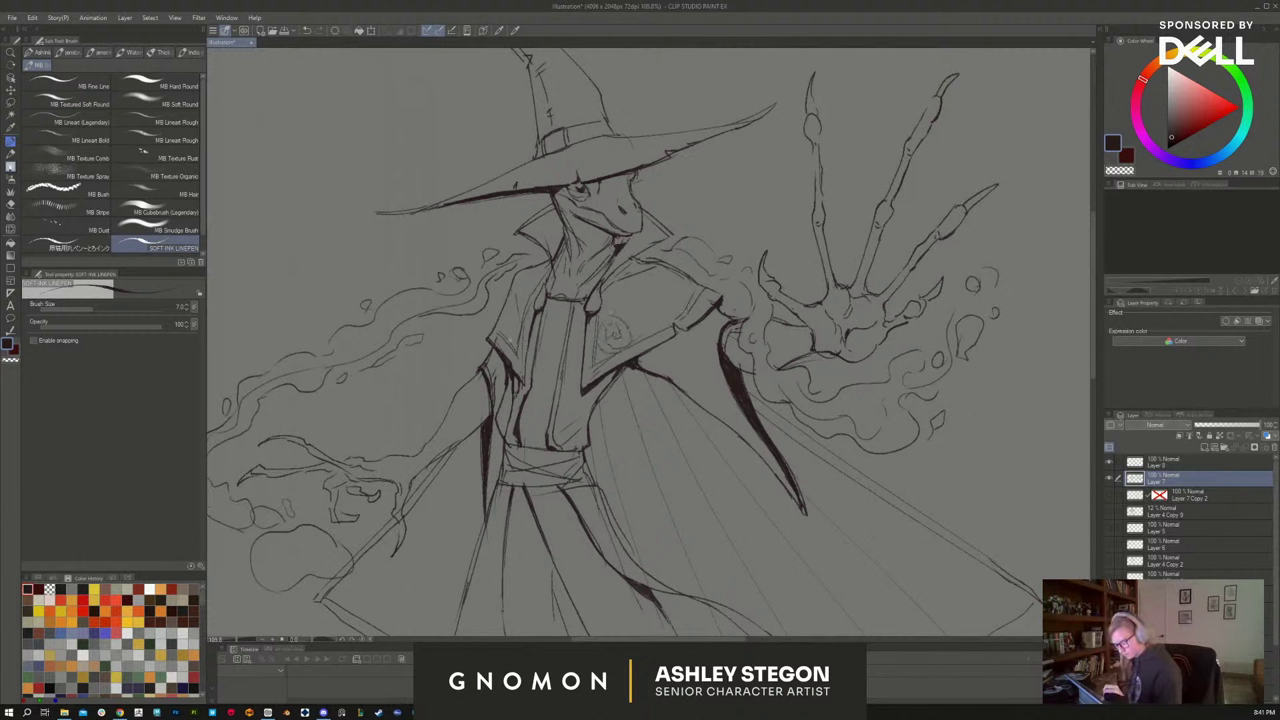
mouse_move(520, 323)
mouse_down()
mouse_move(507, 343)
mouse_move(513, 333)
mouse_up()
drag(647, 319, 643, 323)
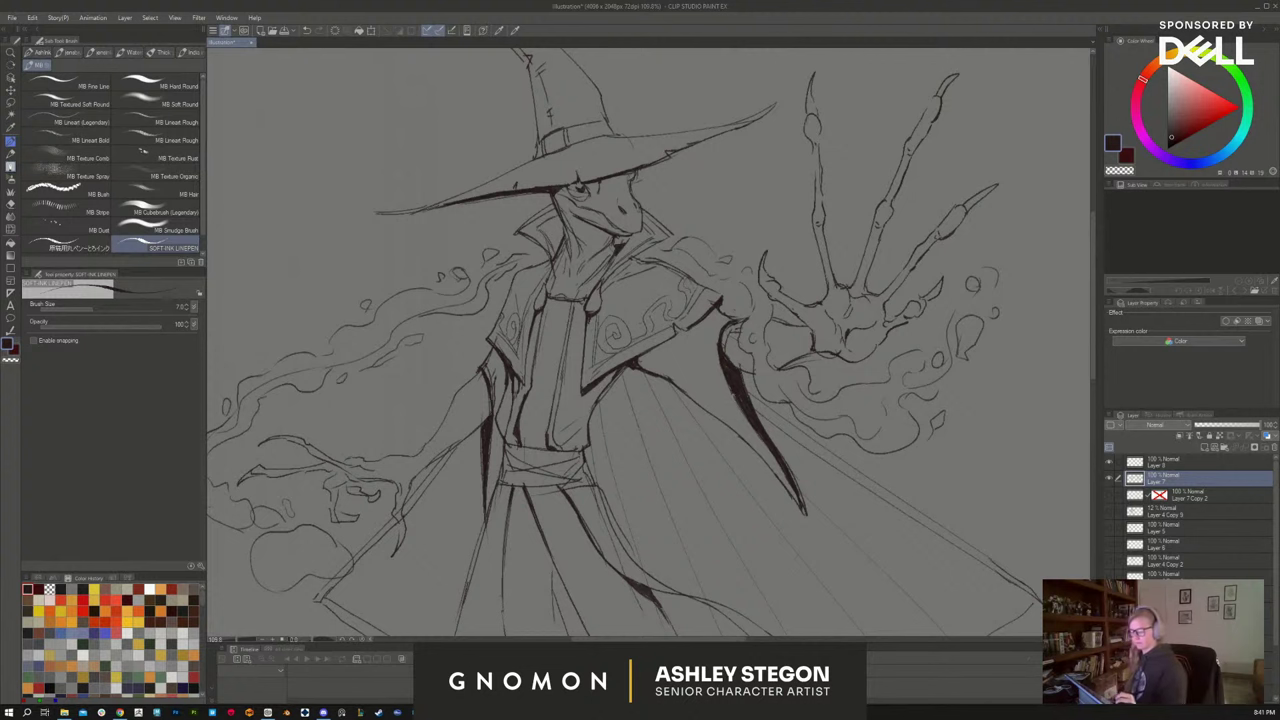
Draw long vertical pleat lines down the tunic's front panel, from the collar to the belt
drag(811, 554, 833, 464)
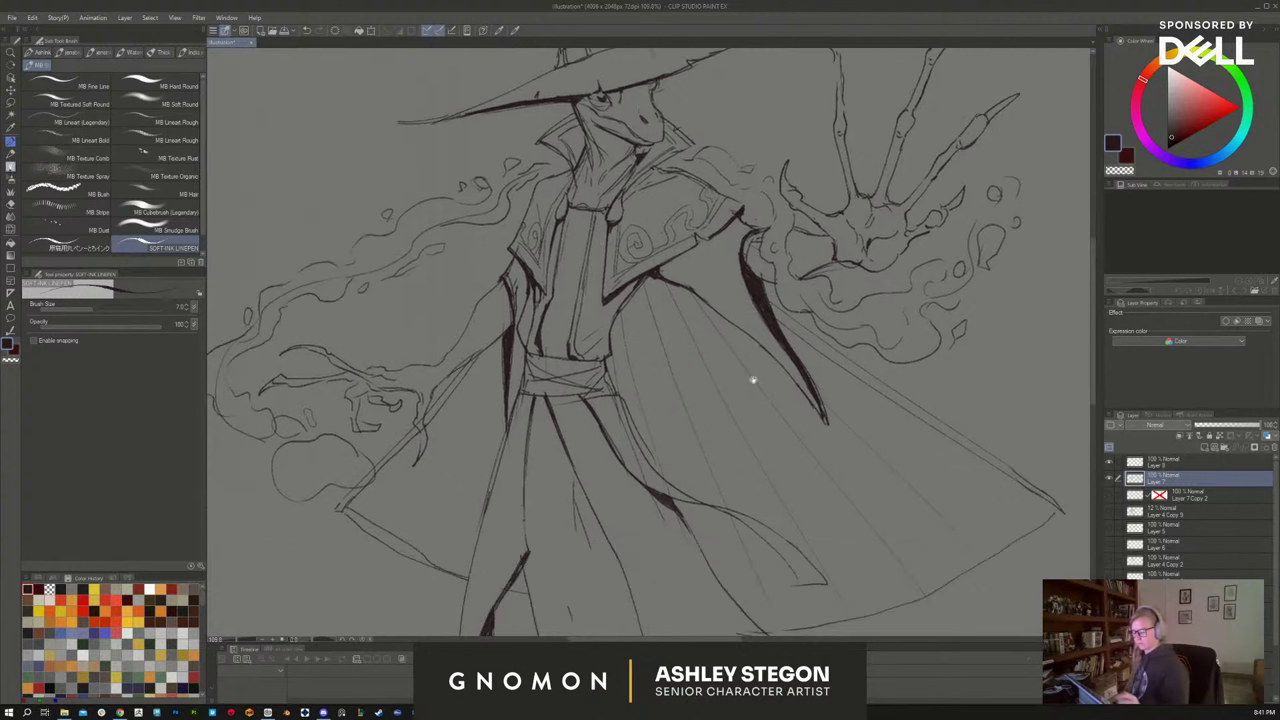
drag(598, 268, 588, 330)
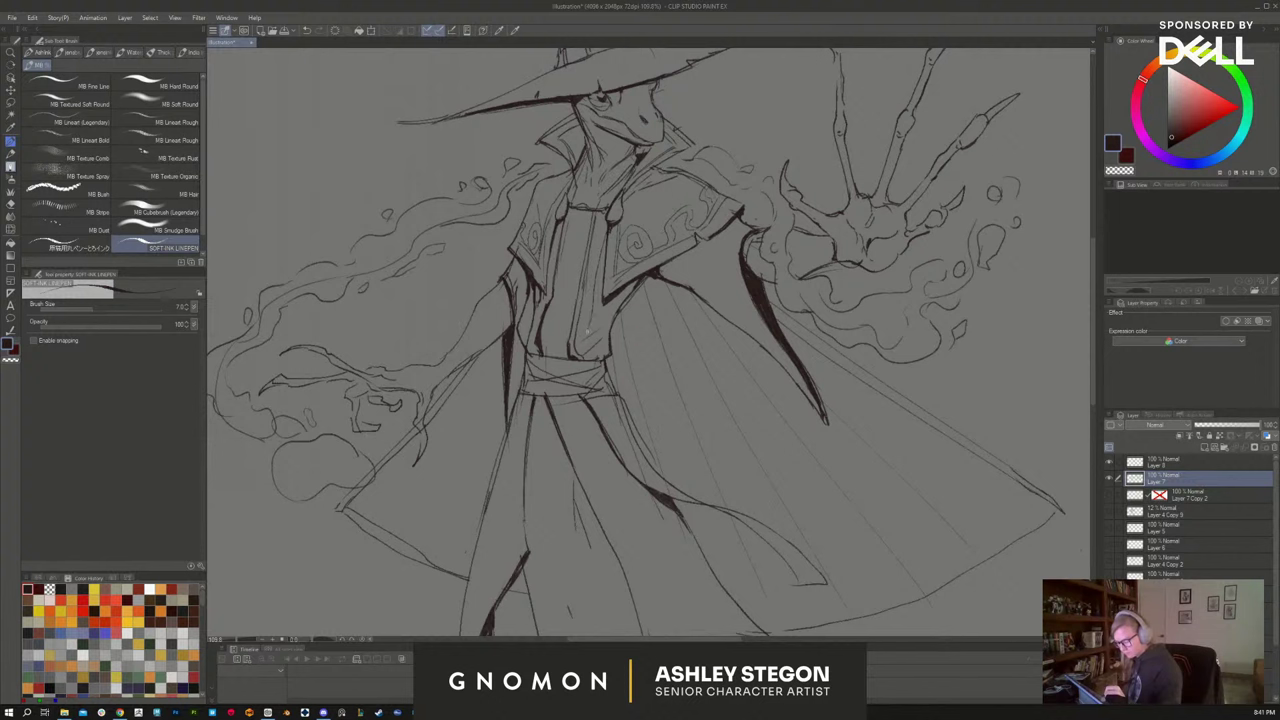
drag(607, 222, 577, 348)
drag(558, 246, 530, 348)
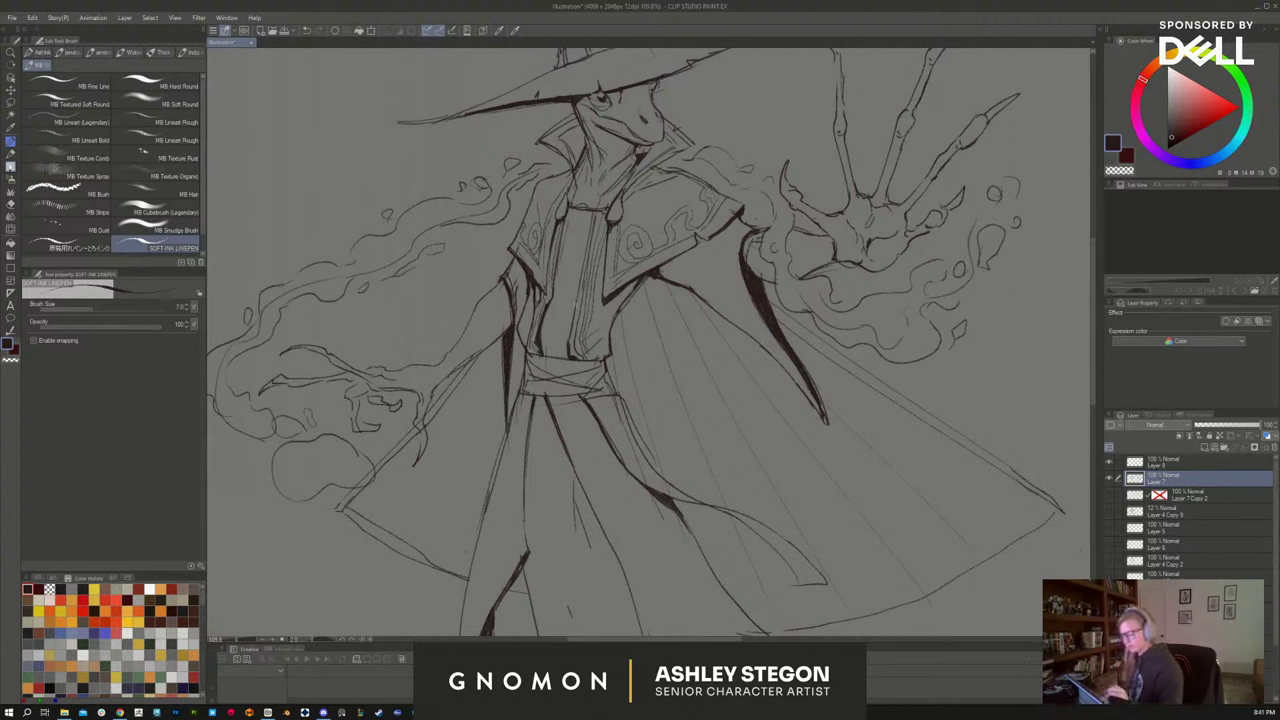
Erase the crossing lines inside the belt and redraw them as cleaner wrapped-fabric folds
key(e)
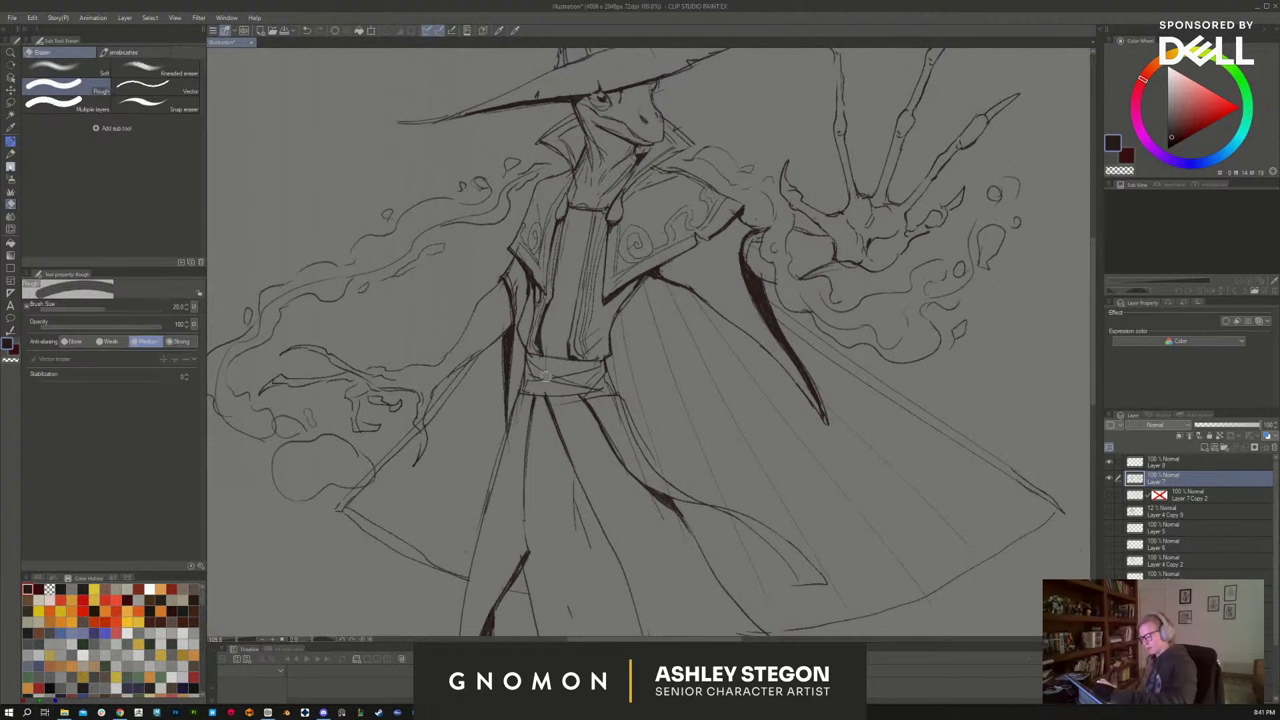
mouse_move(560, 385)
mouse_down()
mouse_move(539, 370)
mouse_move(580, 378)
mouse_up()
key(p)
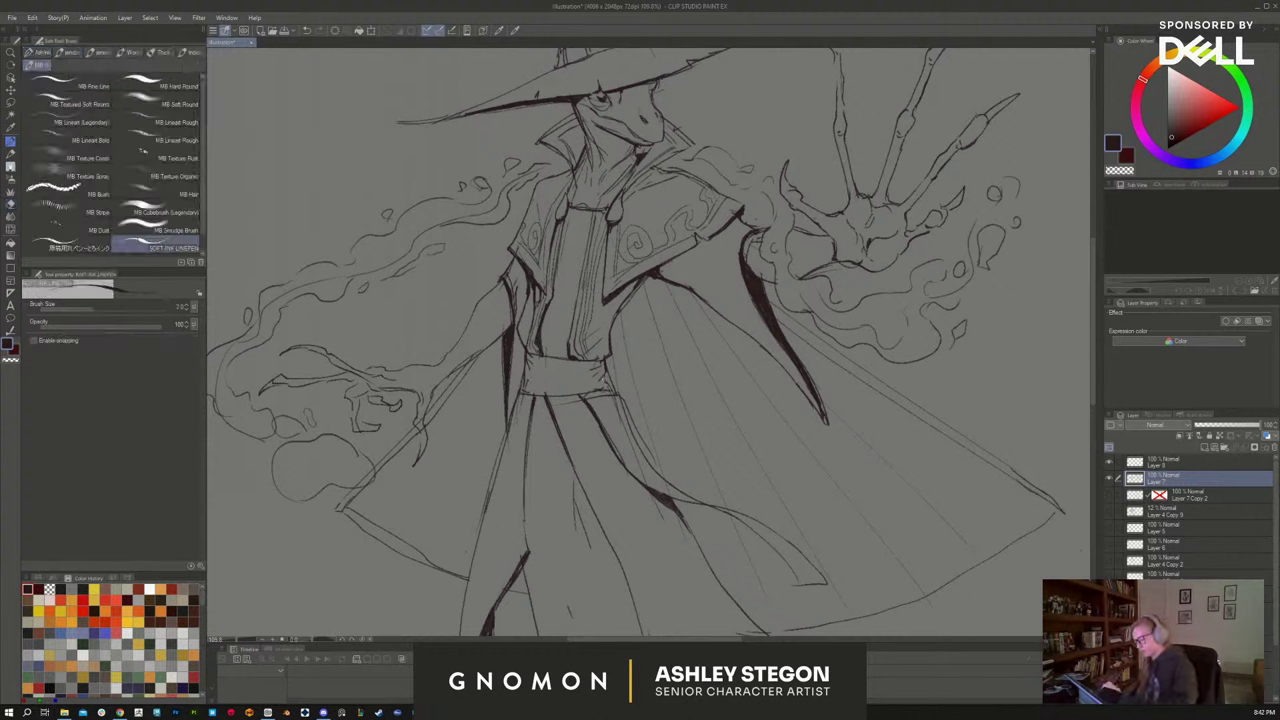
mouse_move(530, 367)
mouse_down()
mouse_move(596, 386)
mouse_move(567, 386)
mouse_move(581, 386)
mouse_up()
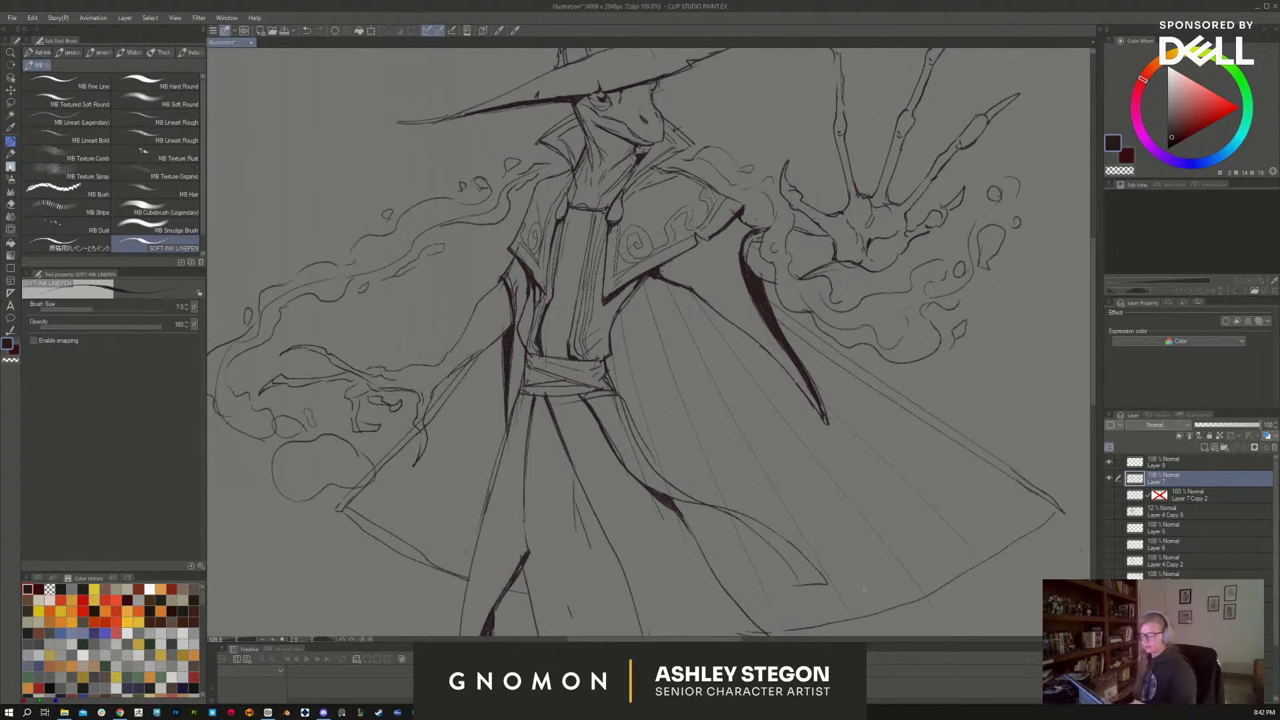
Draw a row of small diamond ornaments down the sash hanging from the belt
drag(881, 599, 868, 551)
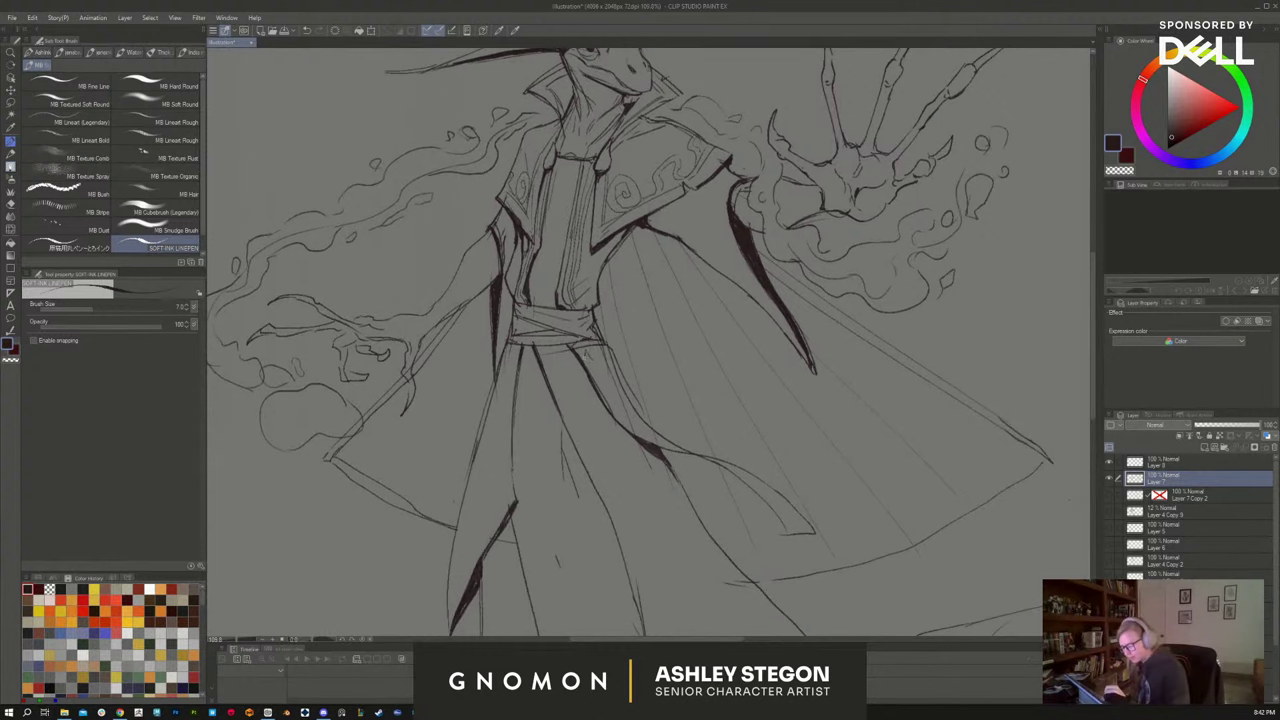
drag(594, 369, 602, 381)
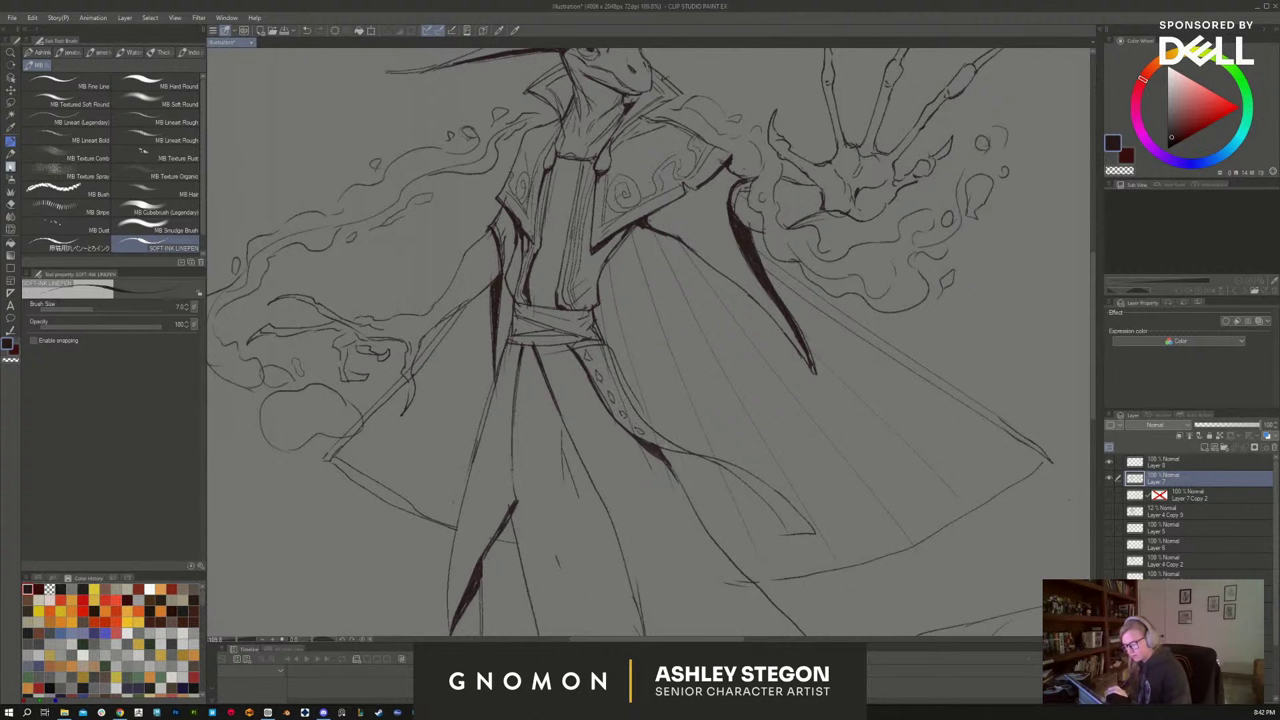
drag(849, 552, 772, 495)
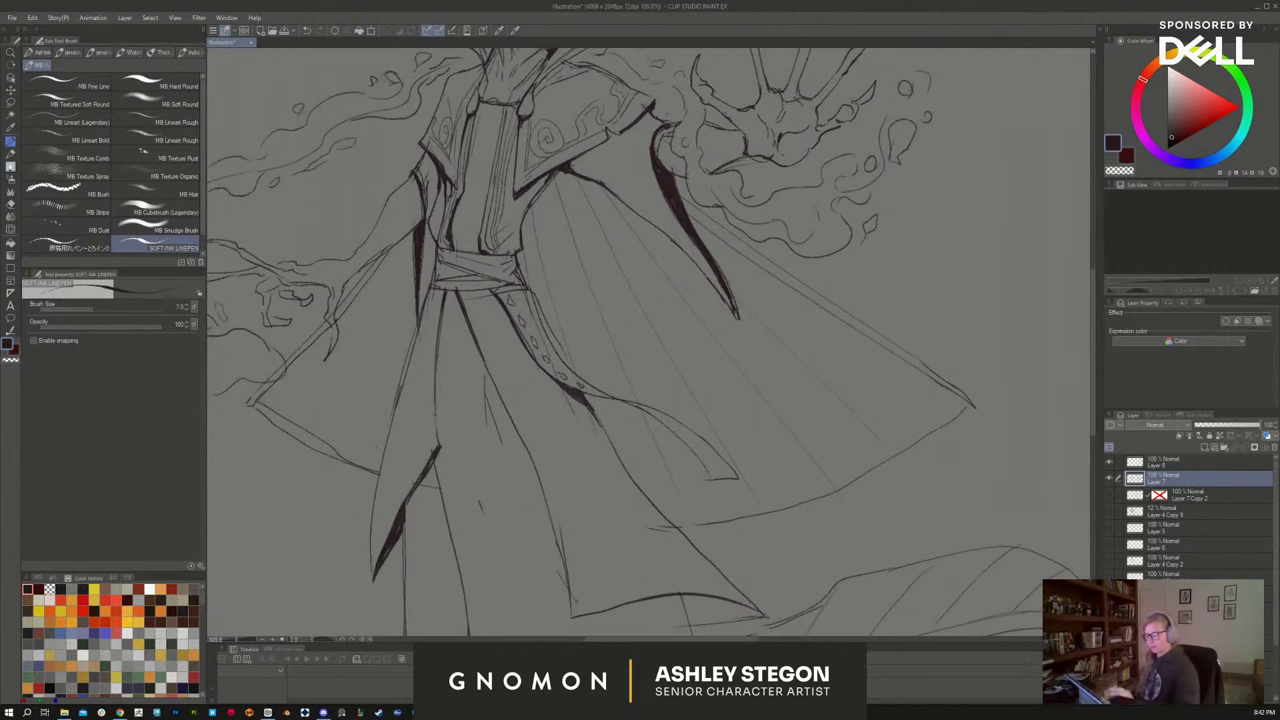
Draw an inner border along the front robe panel's side and hem, and decorate the side border with a zigzag pattern
drag(804, 554, 838, 506)
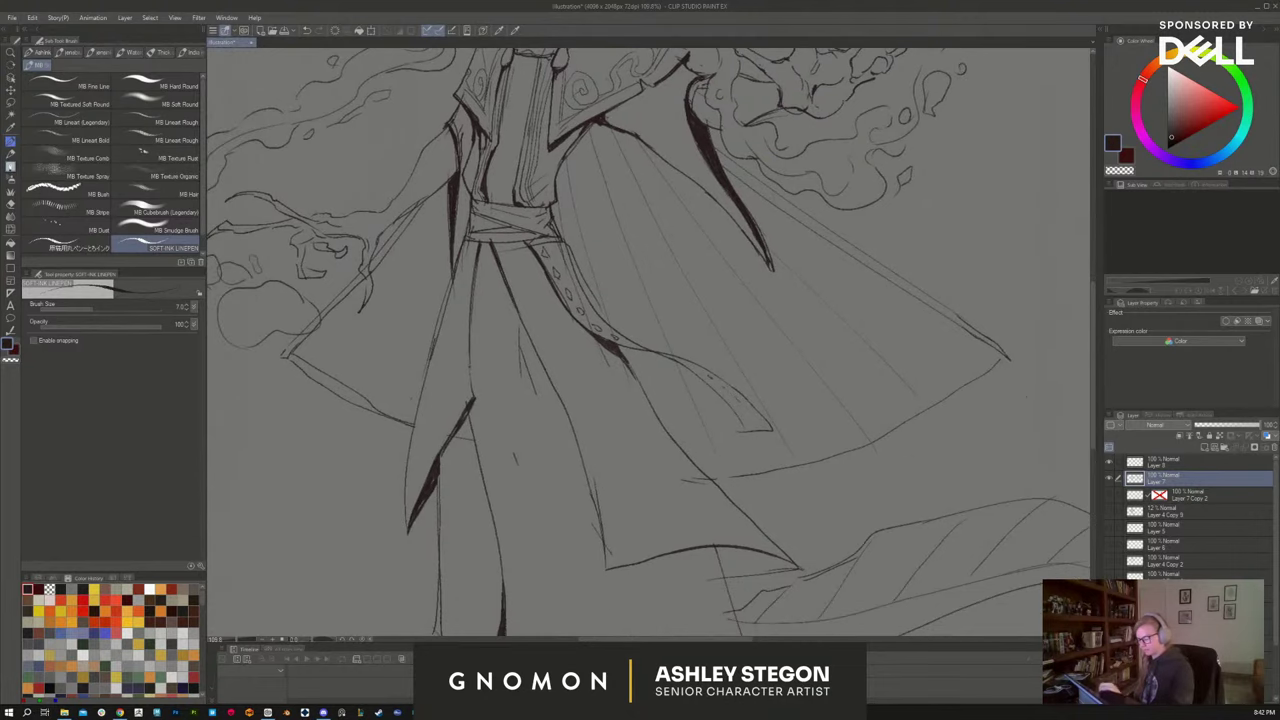
mouse_move(508, 247)
mouse_down()
mouse_move(620, 517)
mouse_move(617, 503)
mouse_move(662, 537)
mouse_move(625, 546)
mouse_move(748, 525)
mouse_move(691, 535)
mouse_move(760, 532)
mouse_up()
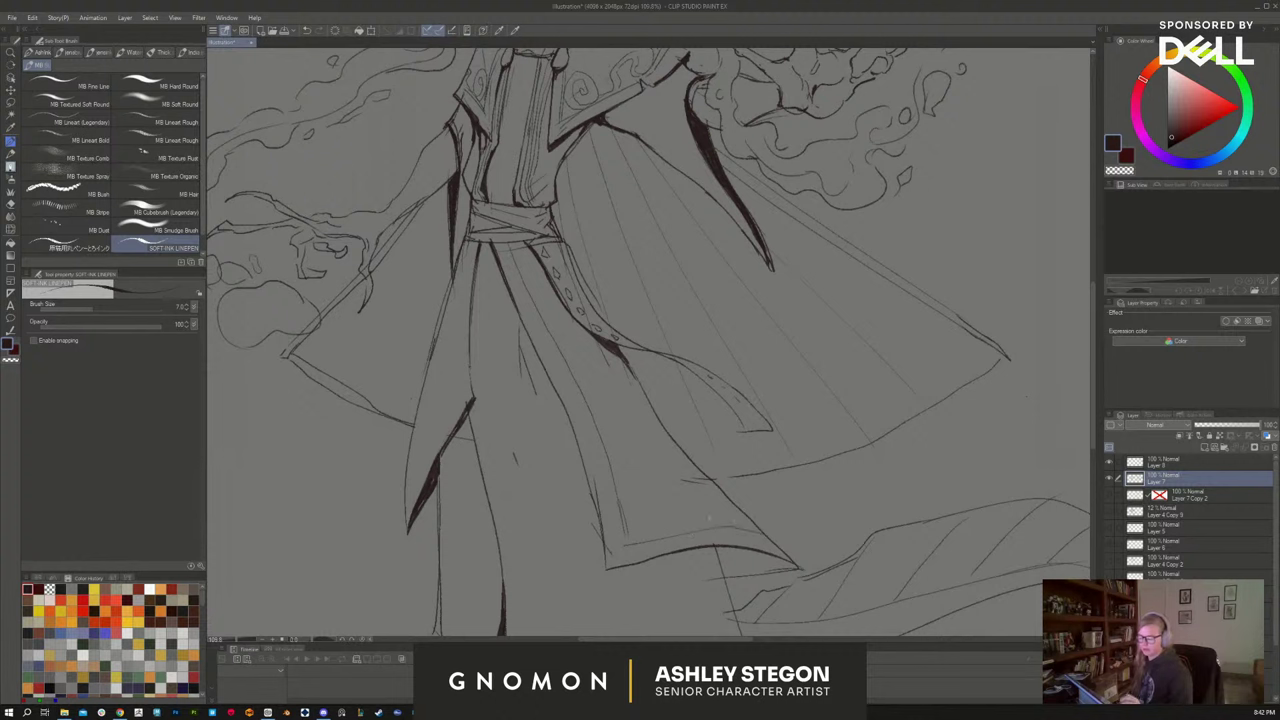
mouse_move(638, 515)
mouse_down()
mouse_move(643, 530)
mouse_move(637, 504)
mouse_up()
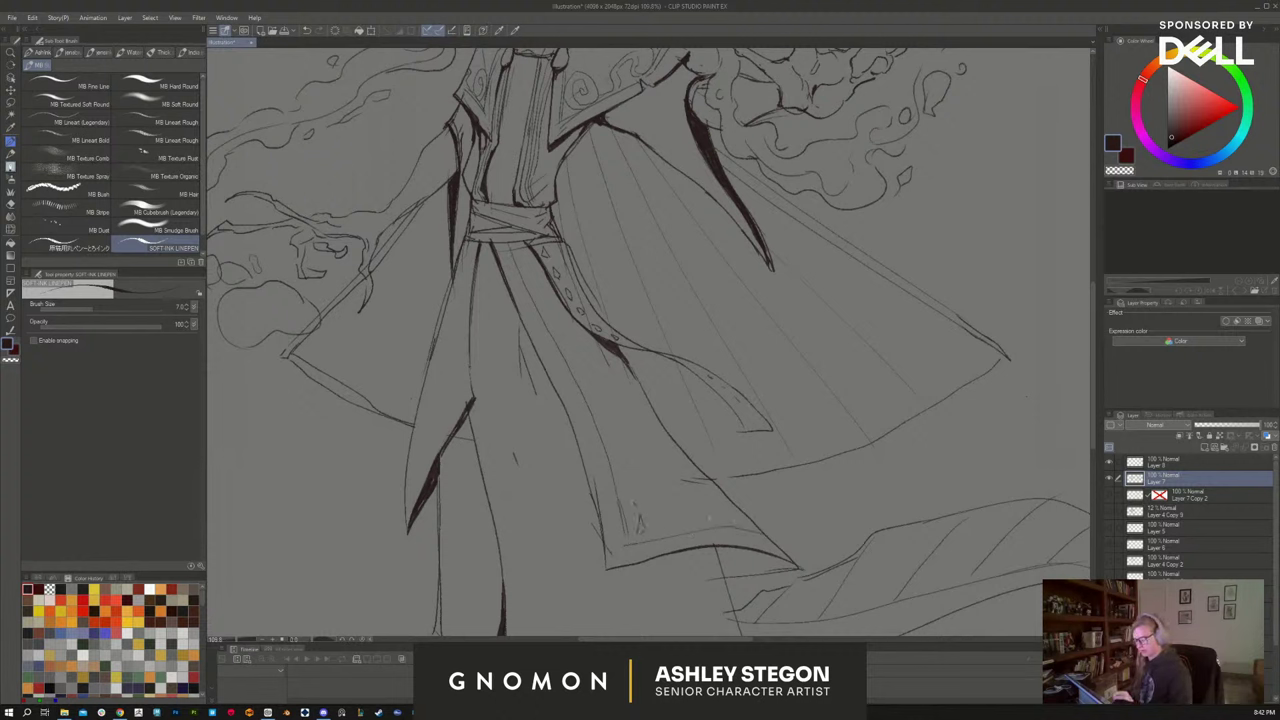
drag(624, 460, 629, 482)
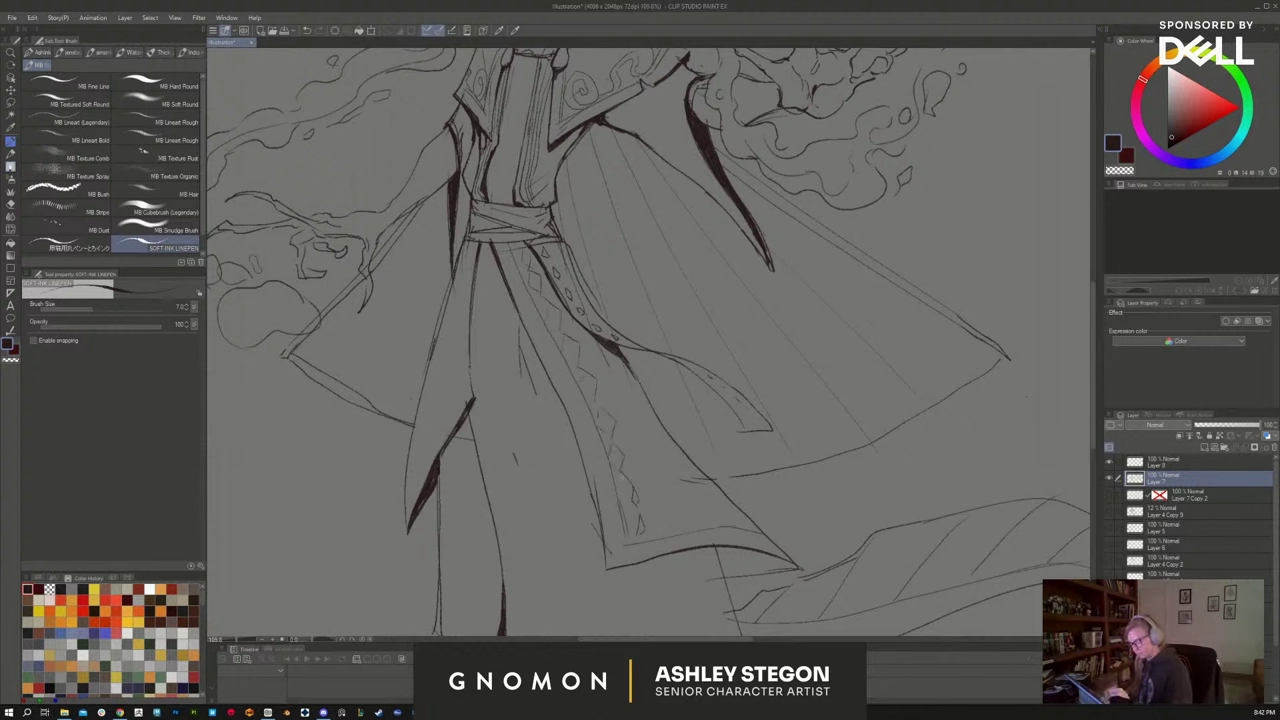
Erase the loose line ends at the front robe panel's lower corner and redraw the zigzag pattern around it
key(e)
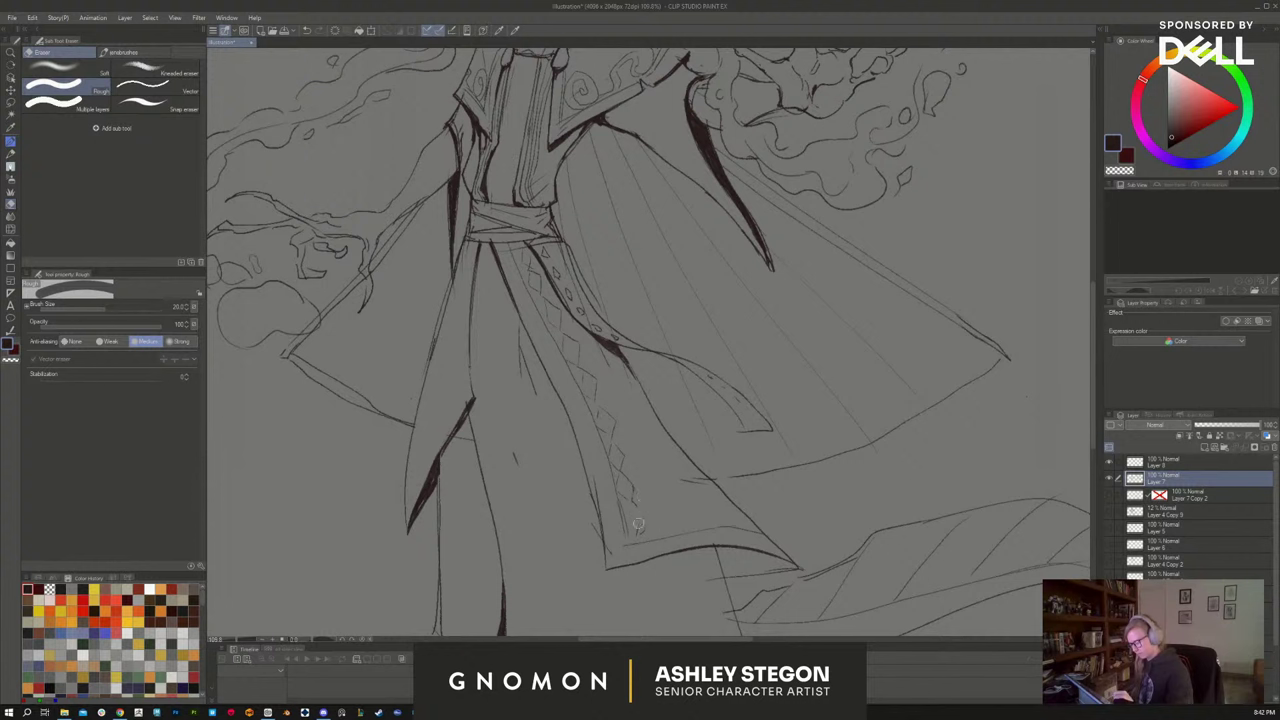
key(b)
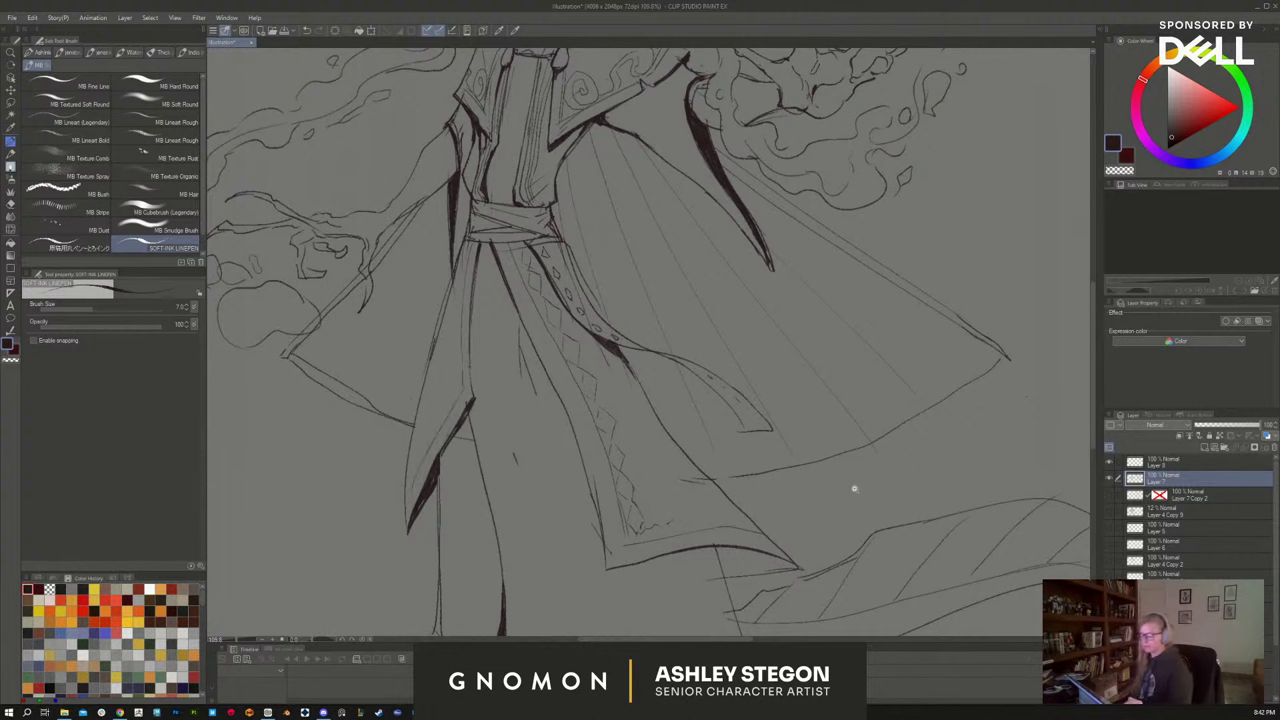
scroll(854, 488, down, 5)
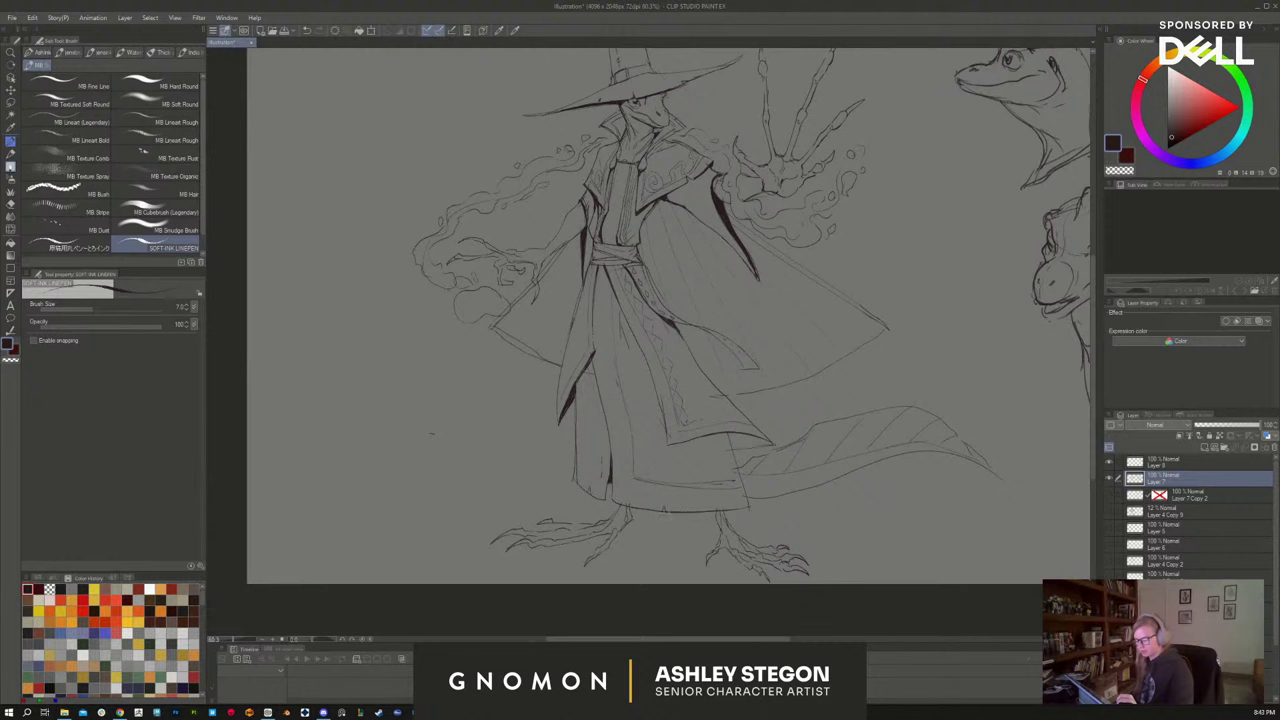
Outline the underside fold below the front robe panel's pointed corner and fill it with the dark line color
drag(928, 419, 894, 415)
scroll(707, 446, up, 3)
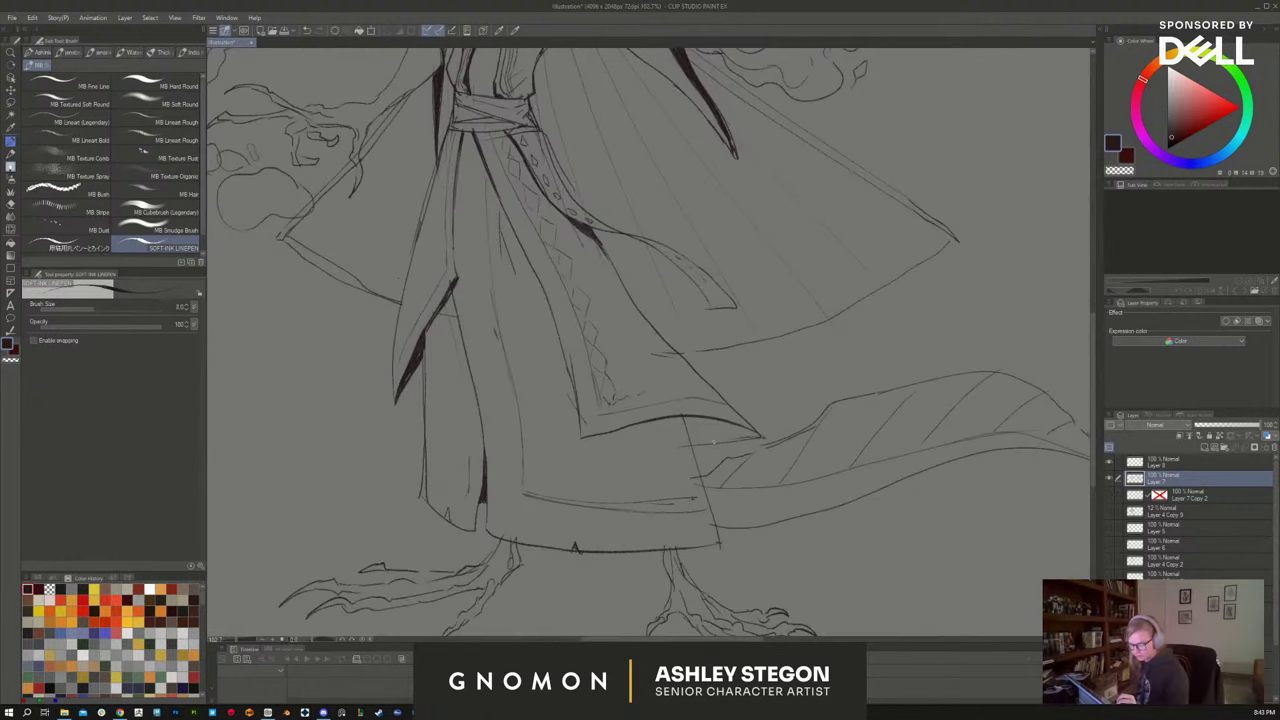
drag(694, 446, 758, 437)
key(g)
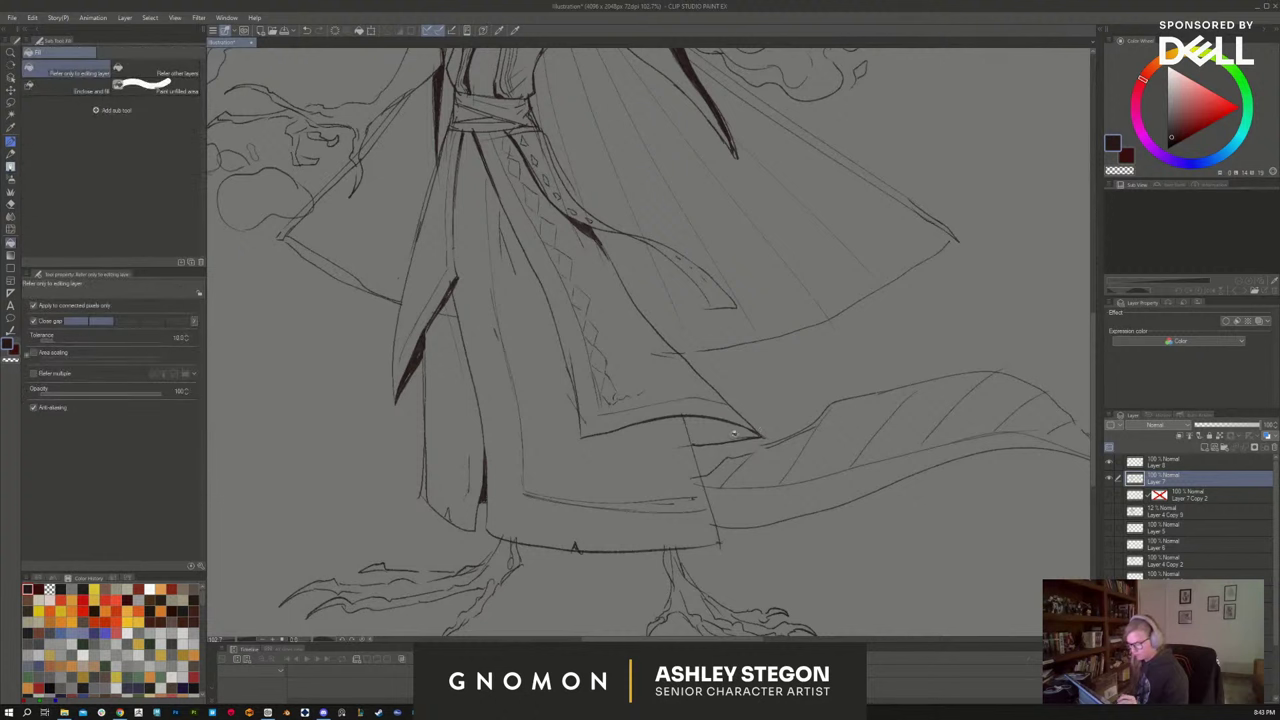
click(725, 430)
scroll(793, 489, down, 1)
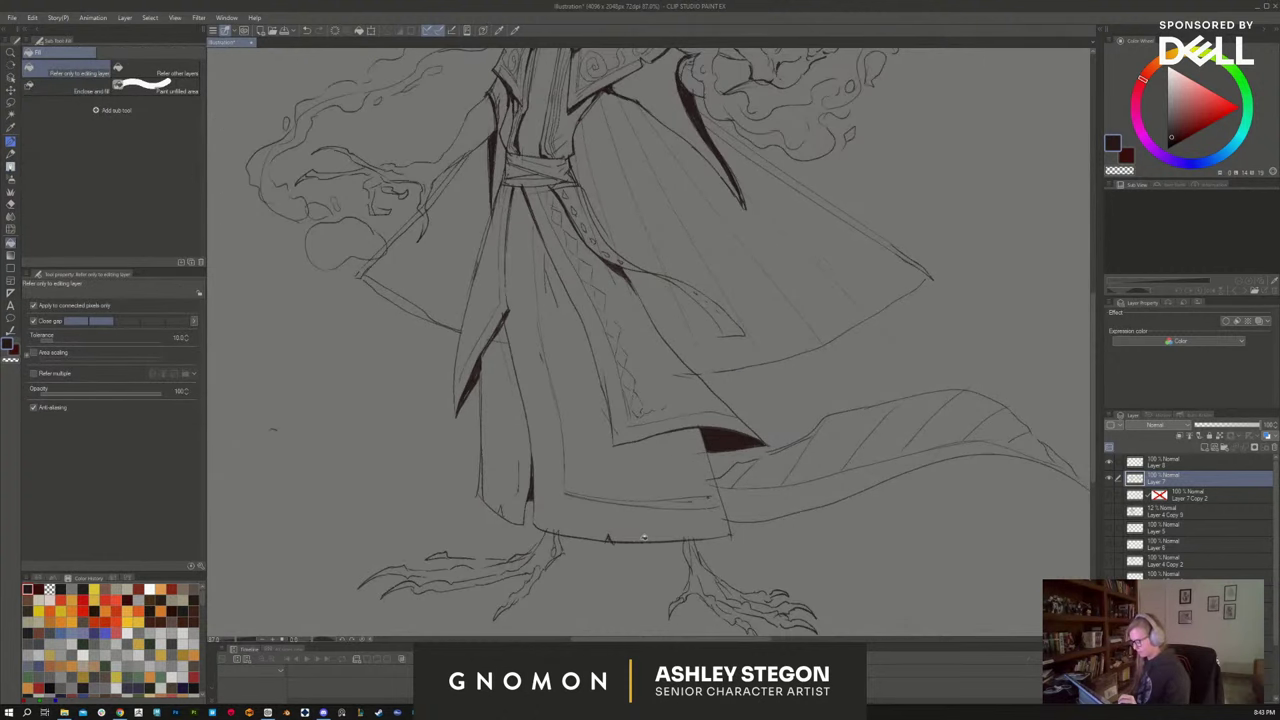
Clean up the edge of the cape behind the lowered arm and draw thin fold lines radiating across it
key(b)
key(e)
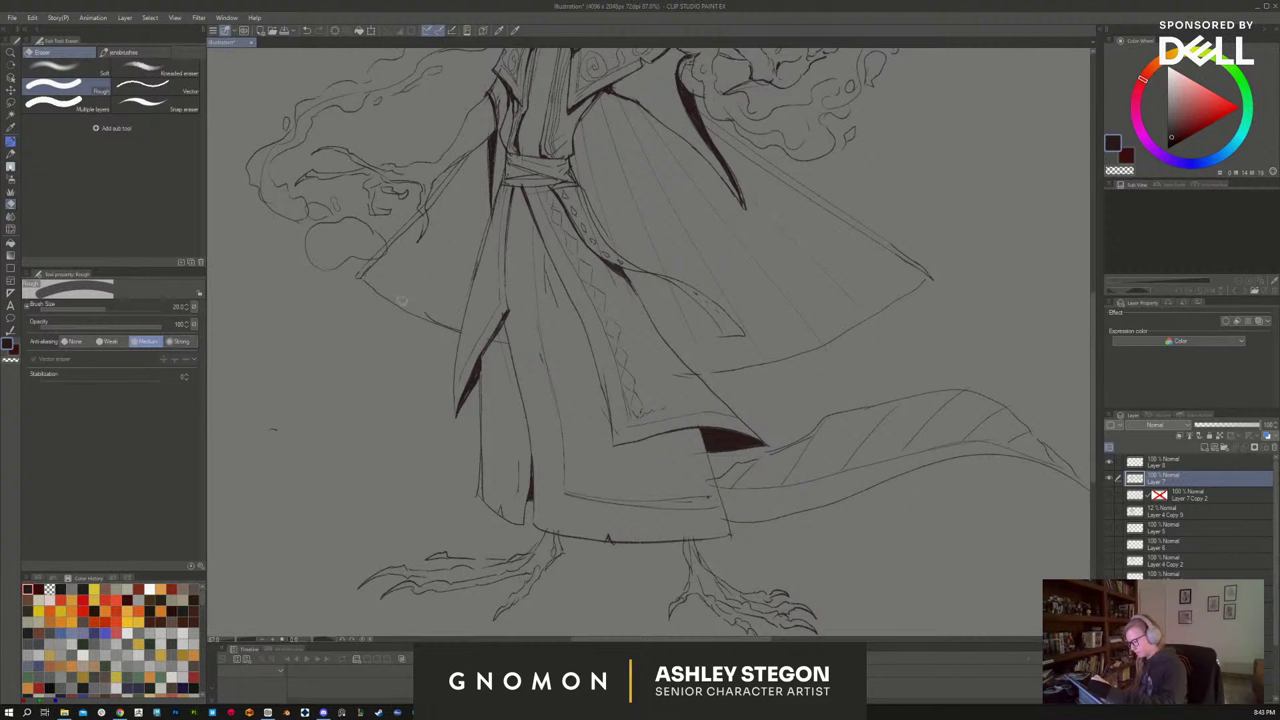
drag(905, 300, 920, 411)
key(b)
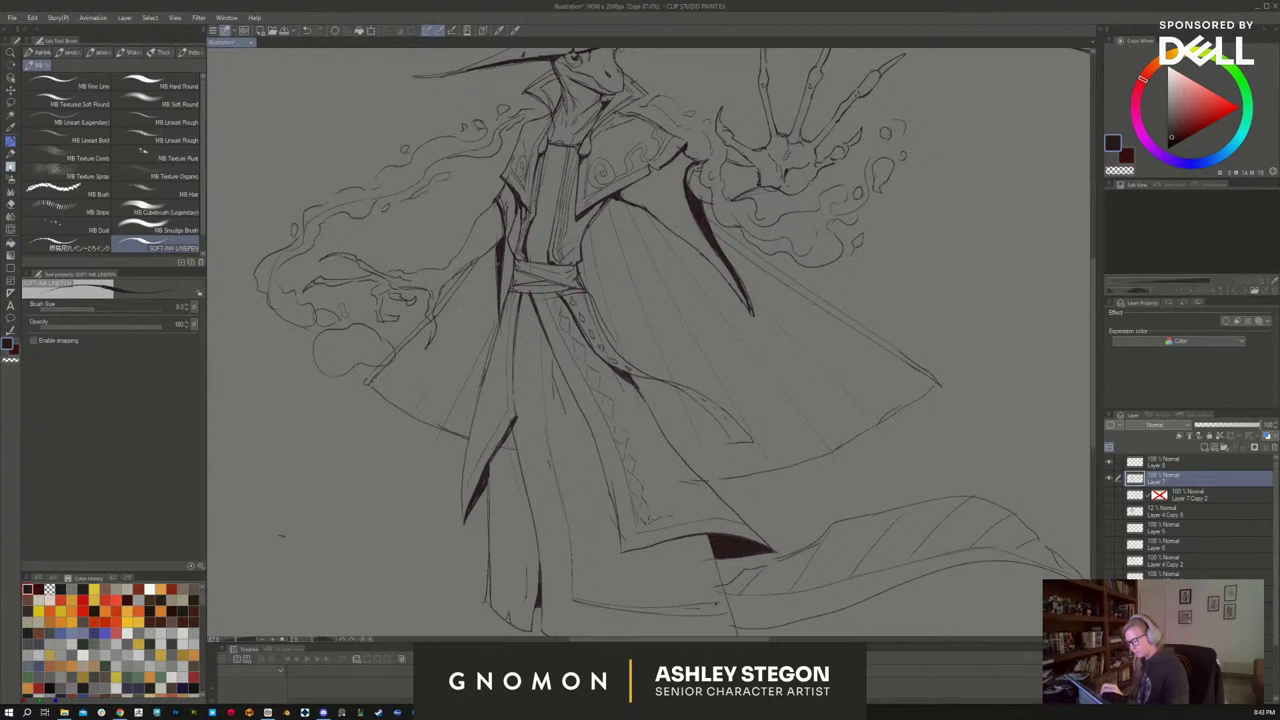
key(e)
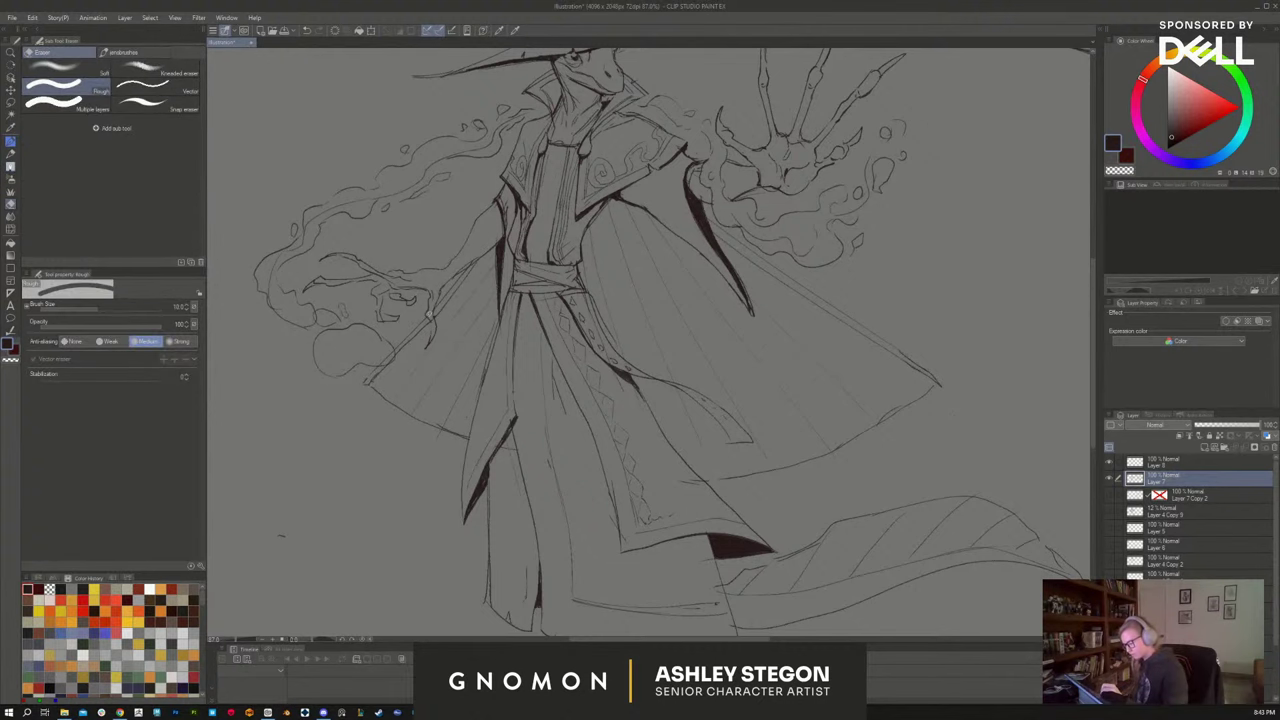
scroll(966, 567, down, 5)
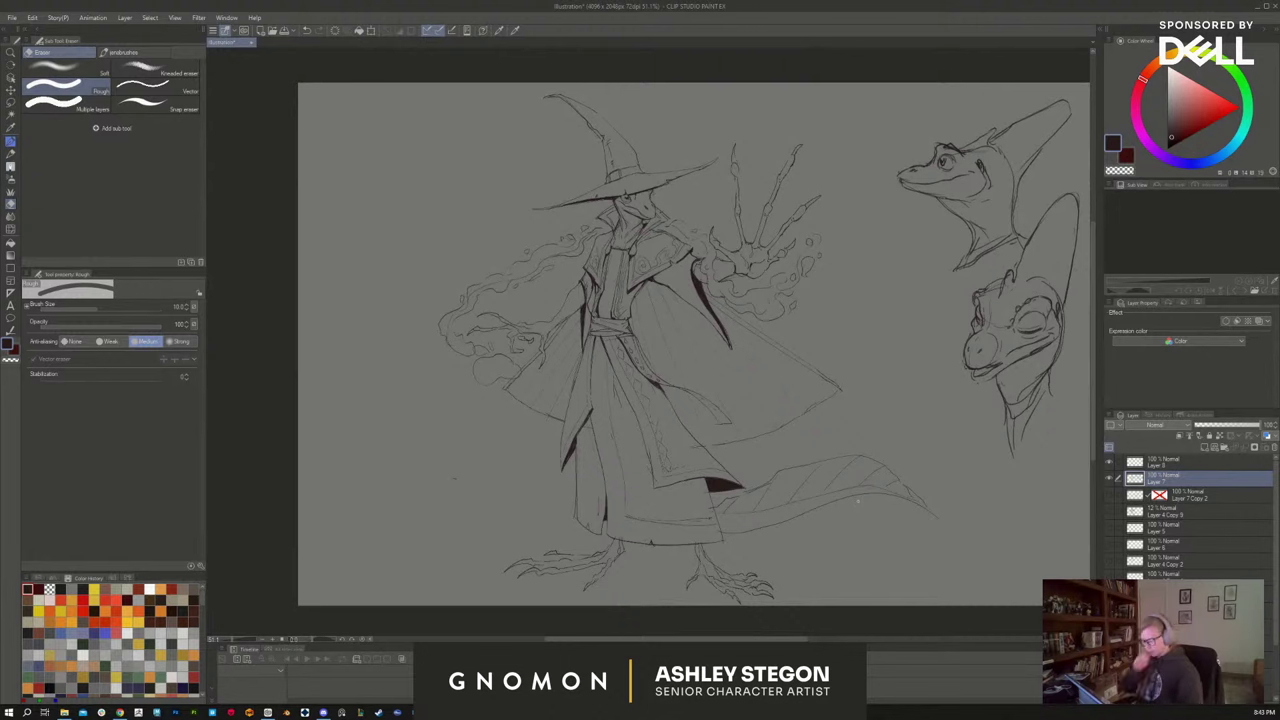
Add dark shadows where both ankles meet the robe hem and thicken the robe's edge beside the tail
key(b)
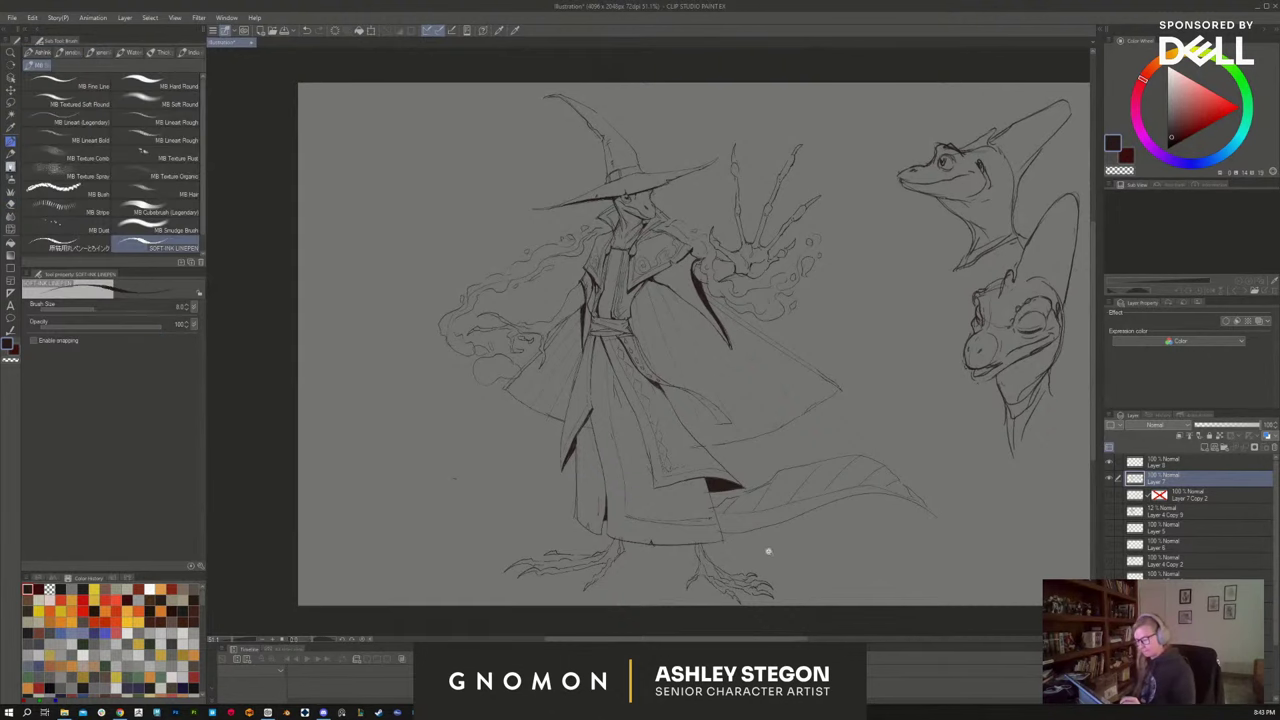
scroll(768, 551, up, 2)
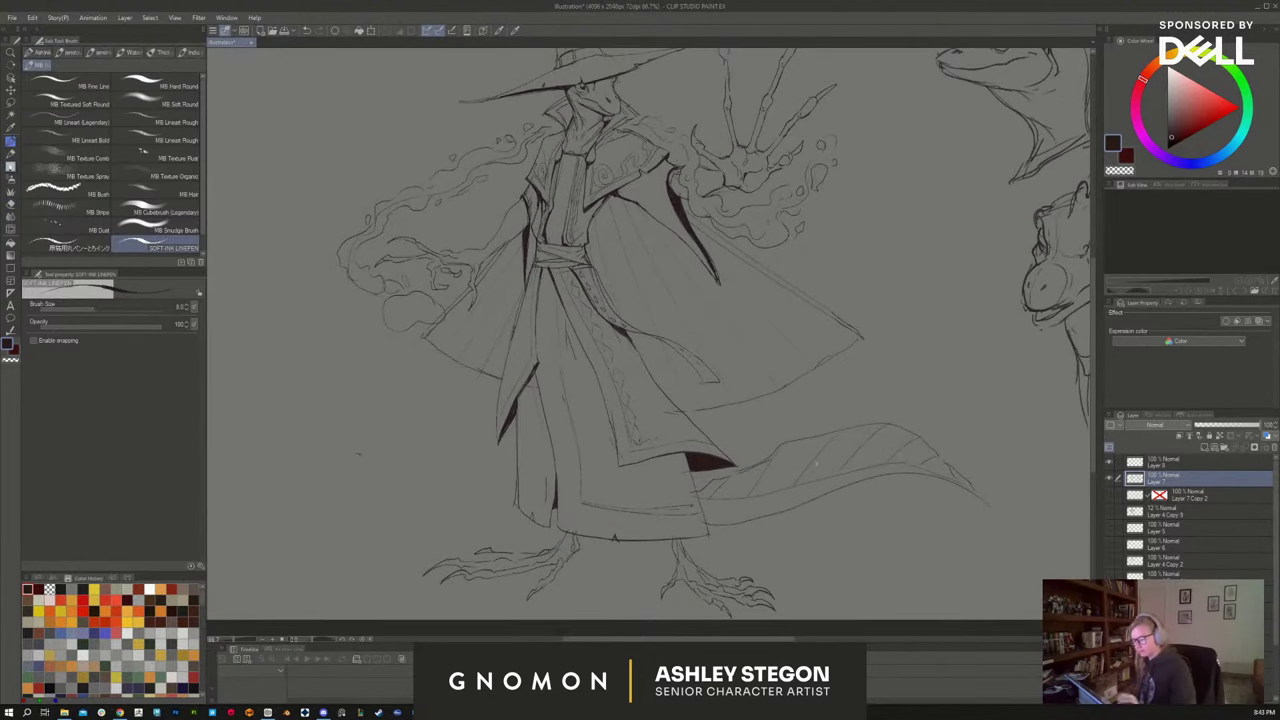
scroll(843, 503, up, 4)
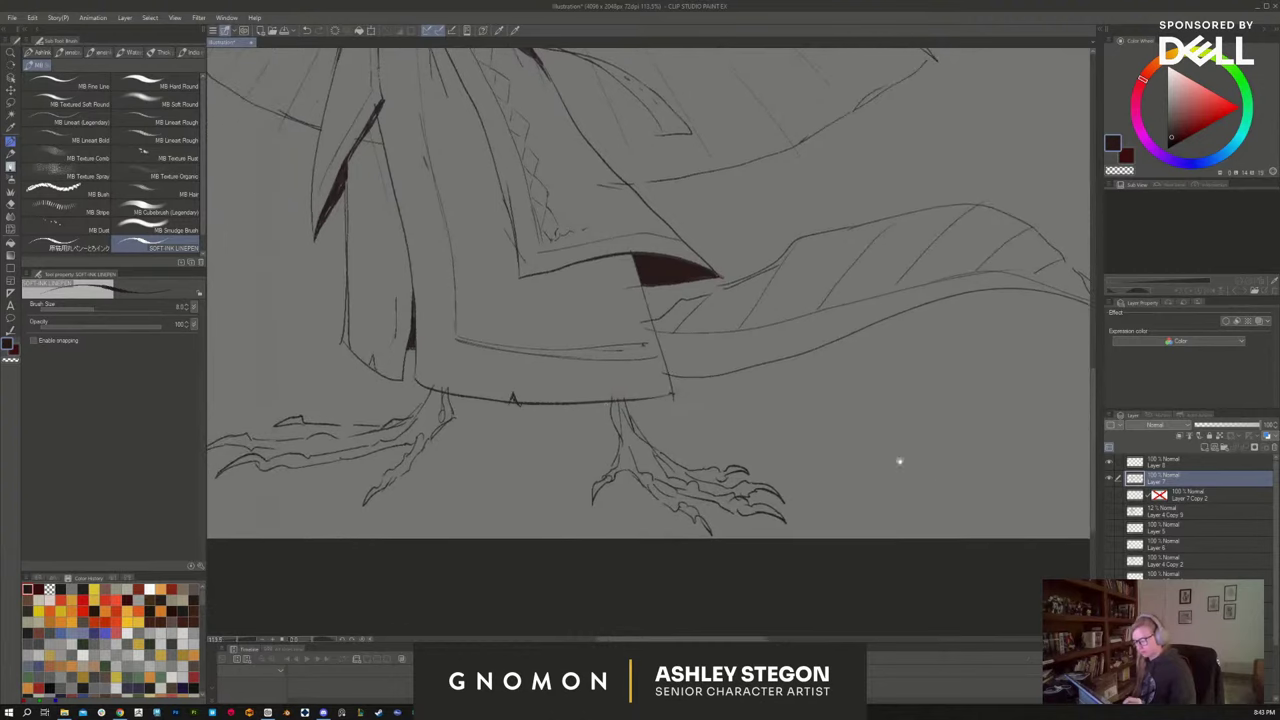
drag(611, 404, 618, 403)
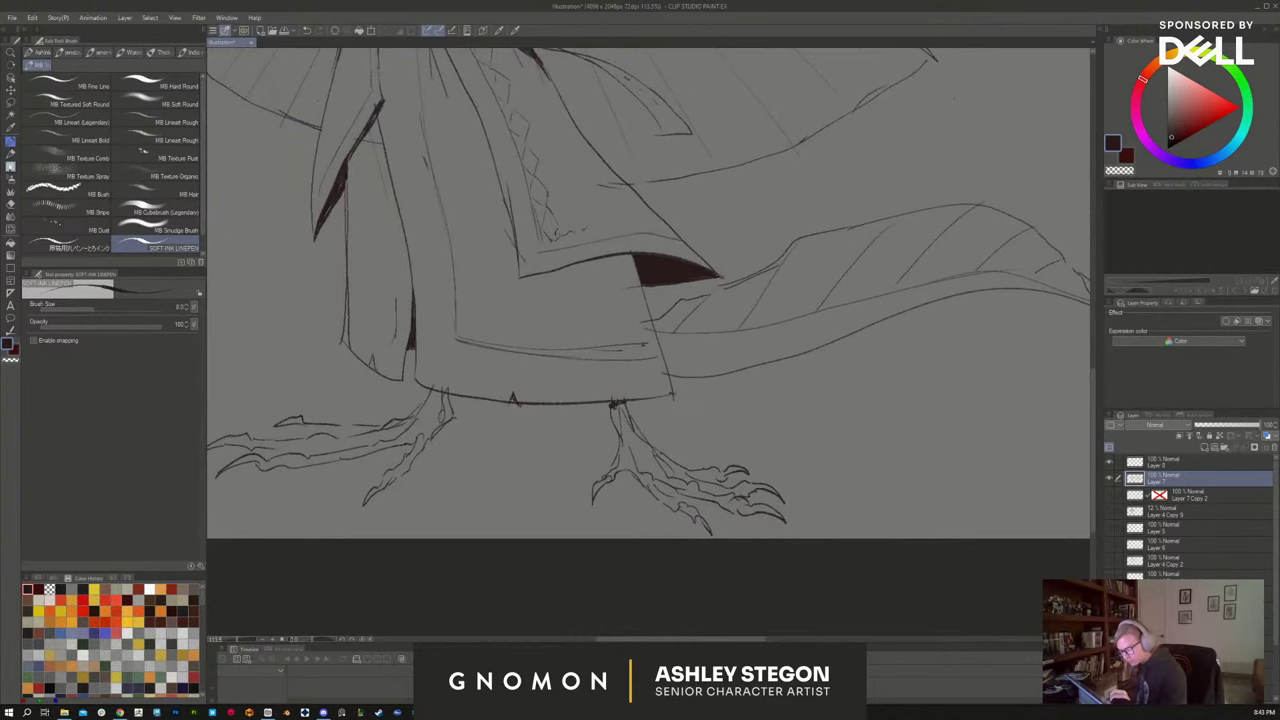
drag(432, 392, 447, 400)
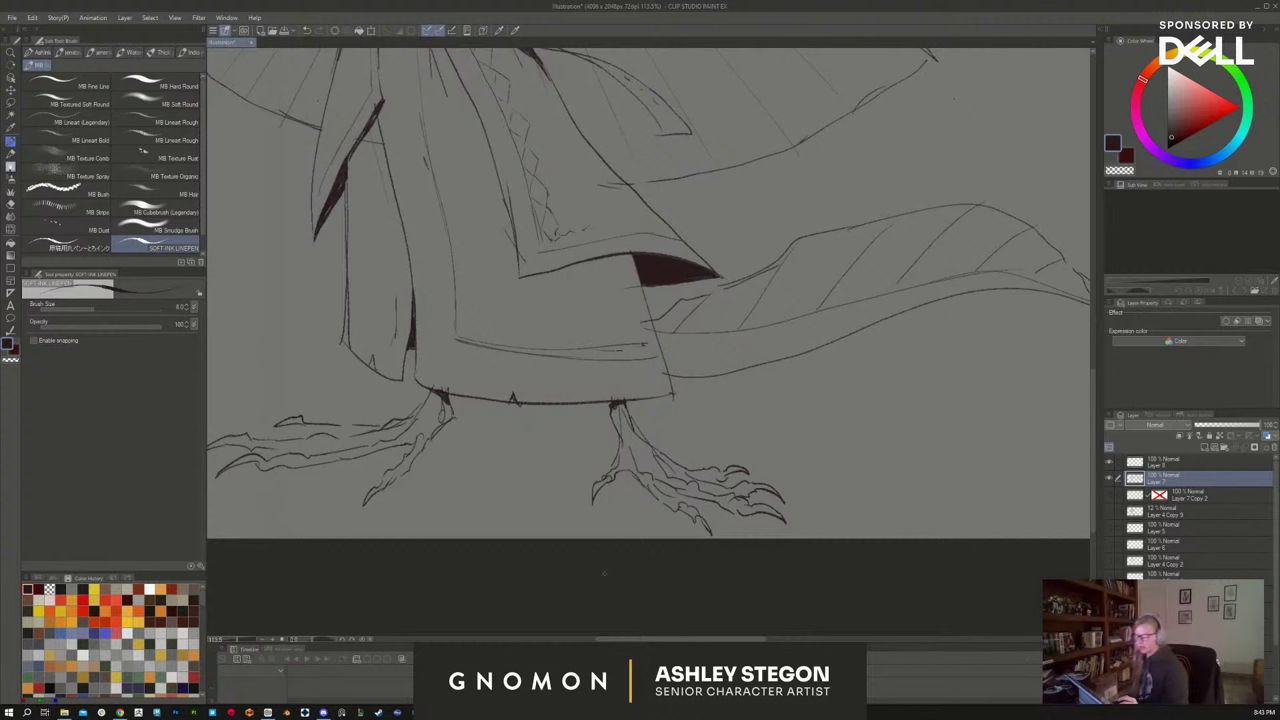
drag(648, 316, 674, 395)
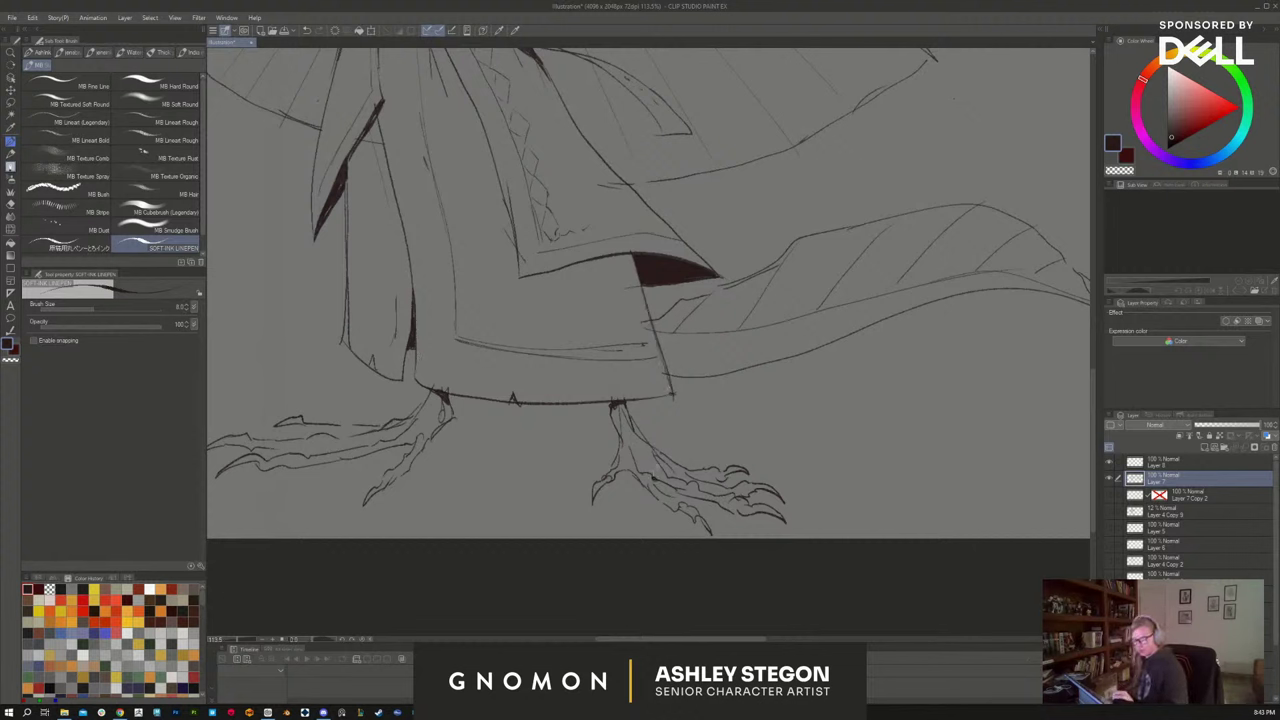
Thicken the lines along the undersides of the toes and claws on both feet
mouse_move(687, 478)
mouse_down()
mouse_move(665, 476)
mouse_move(674, 510)
mouse_move(694, 521)
mouse_move(744, 516)
mouse_move(758, 500)
mouse_up()
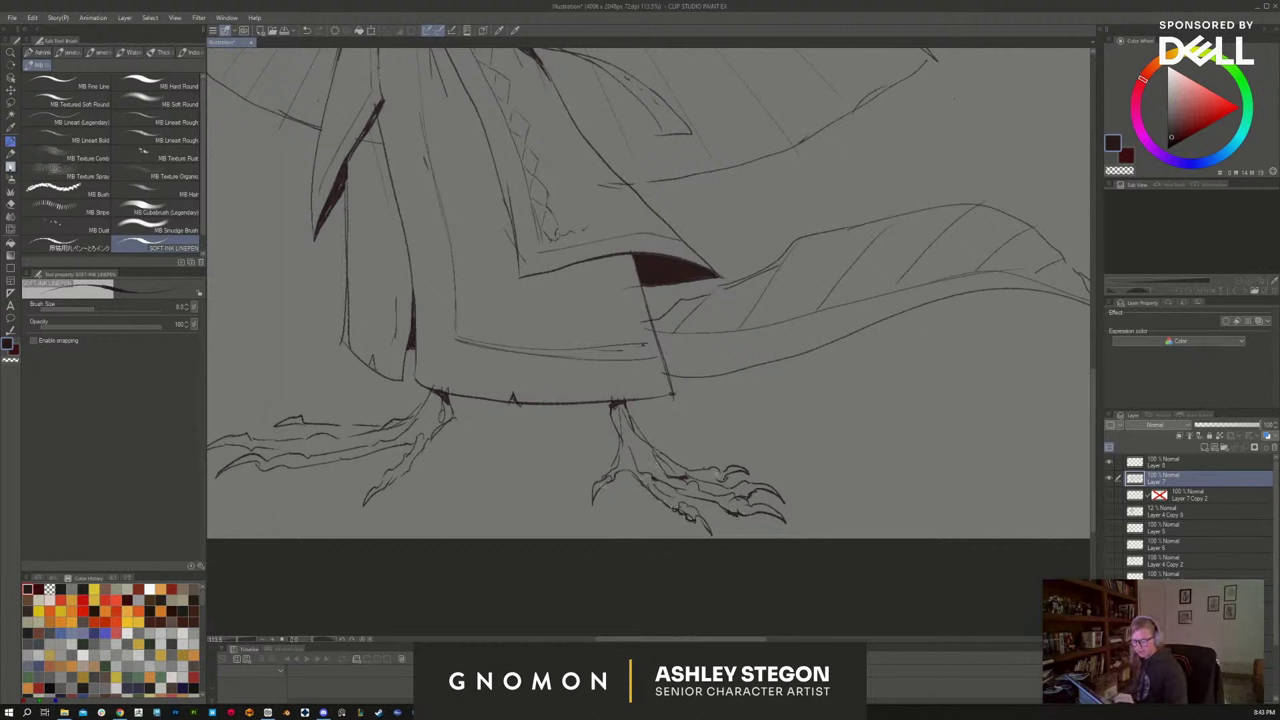
drag(600, 487, 627, 471)
drag(384, 486, 408, 471)
drag(262, 468, 304, 466)
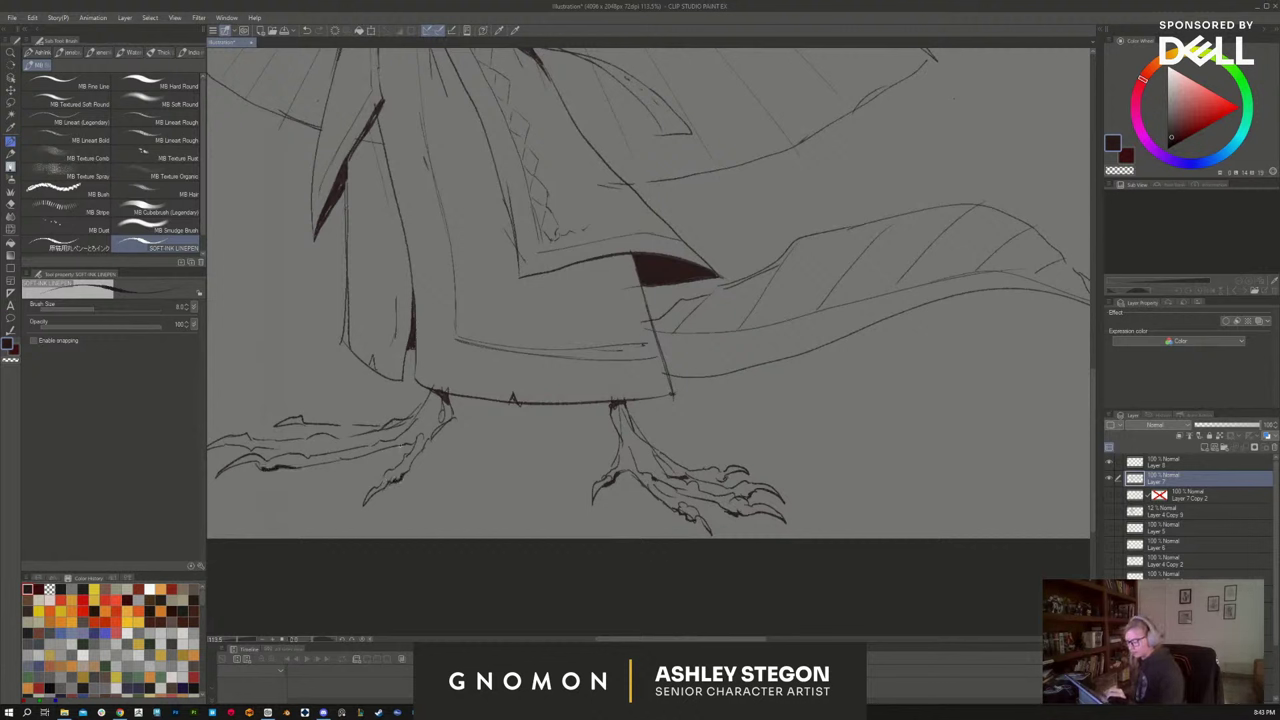
mouse_move(402, 448)
mouse_down()
mouse_move(415, 446)
mouse_move(314, 447)
mouse_move(326, 437)
mouse_up()
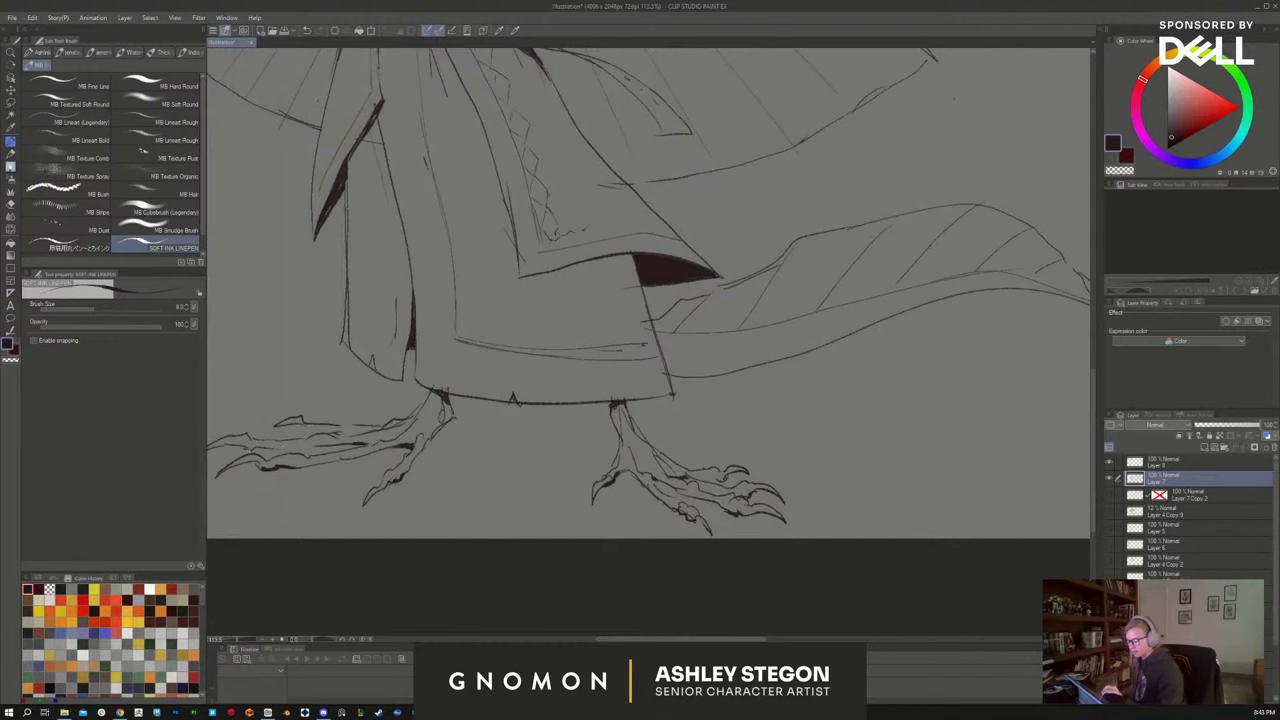
scroll(846, 486, down, 3)
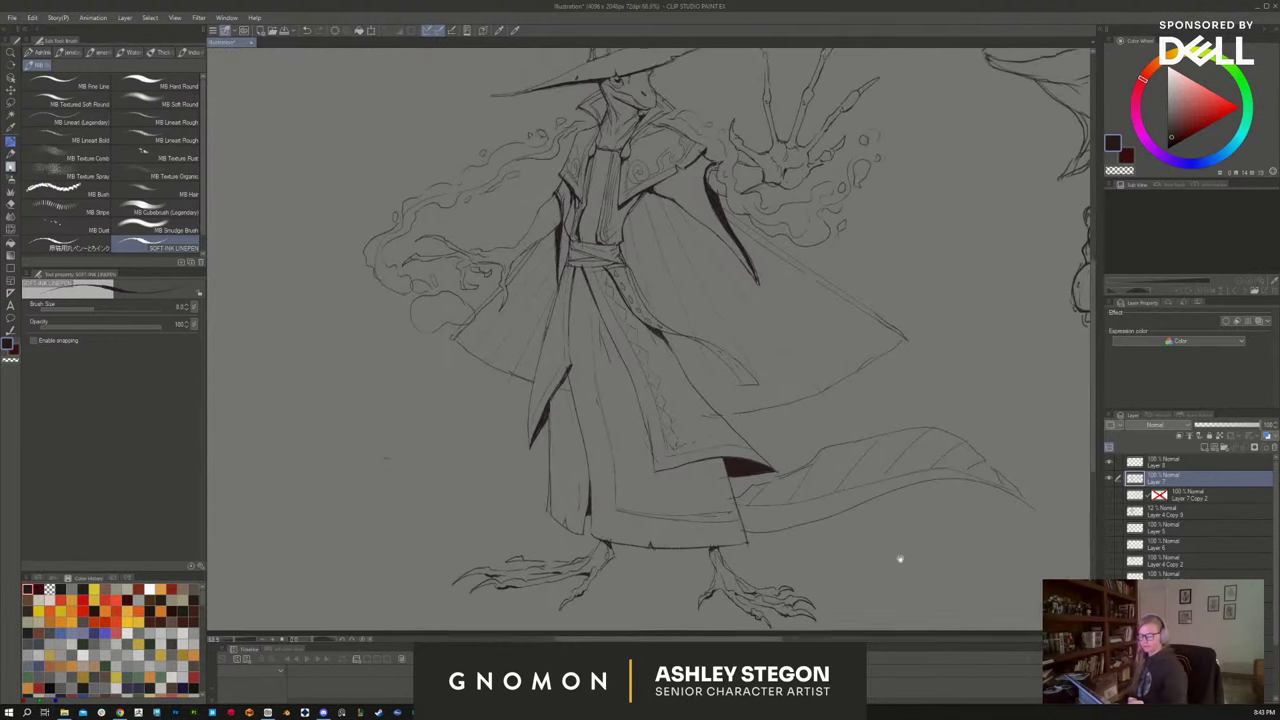
scroll(899, 559, down, 4)
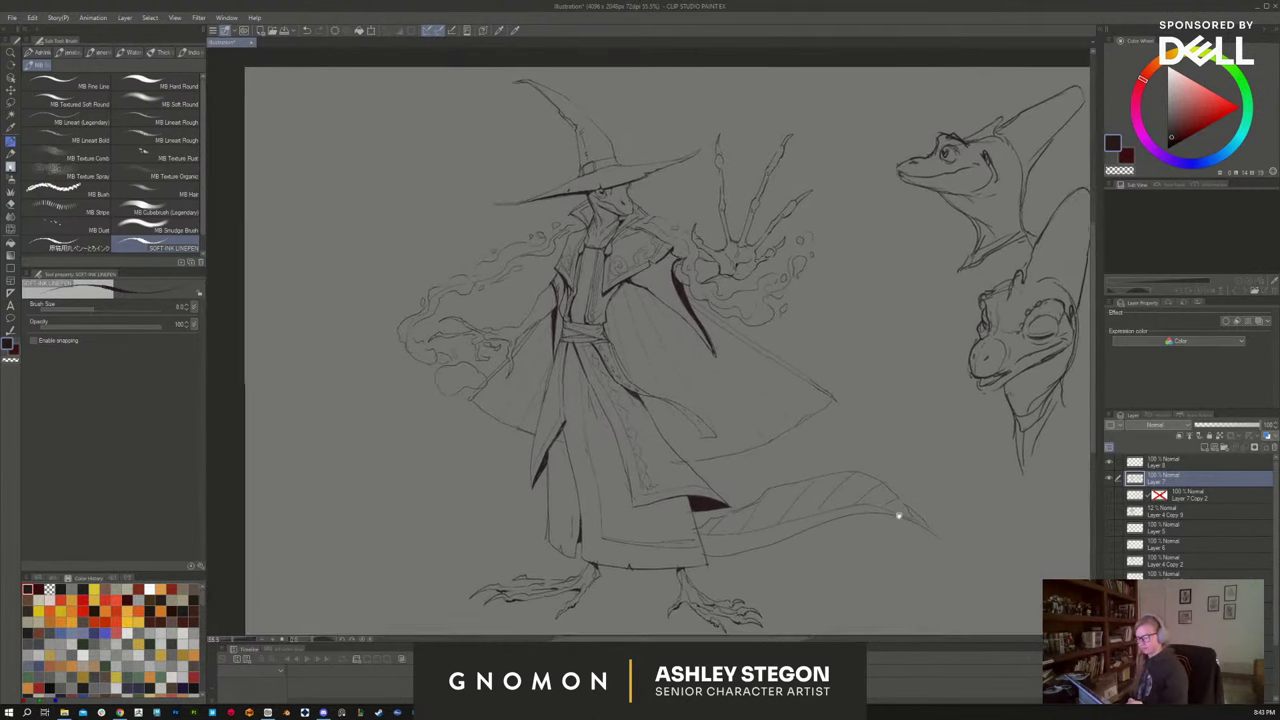
On the top layer, clean up the magic flames with a size 20 eraser and outline small shadow shapes with a size 10 pen
key(e)
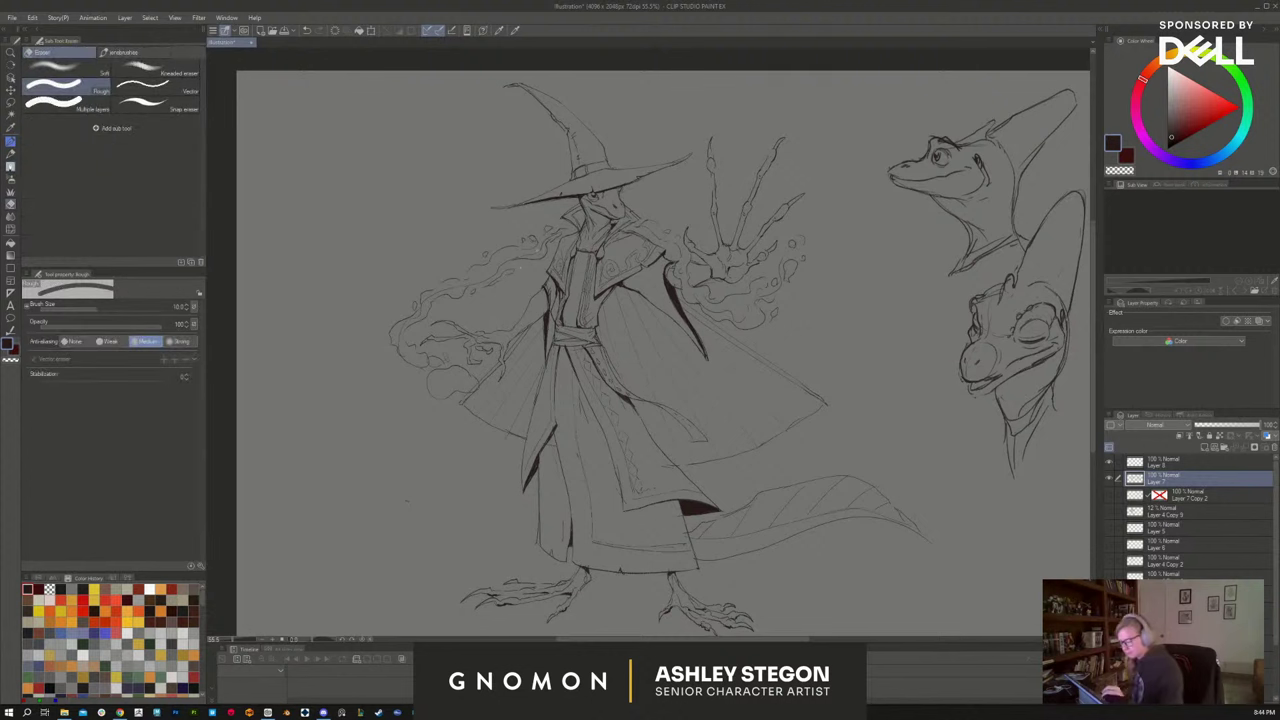
click(1168, 461)
key(bracketright)
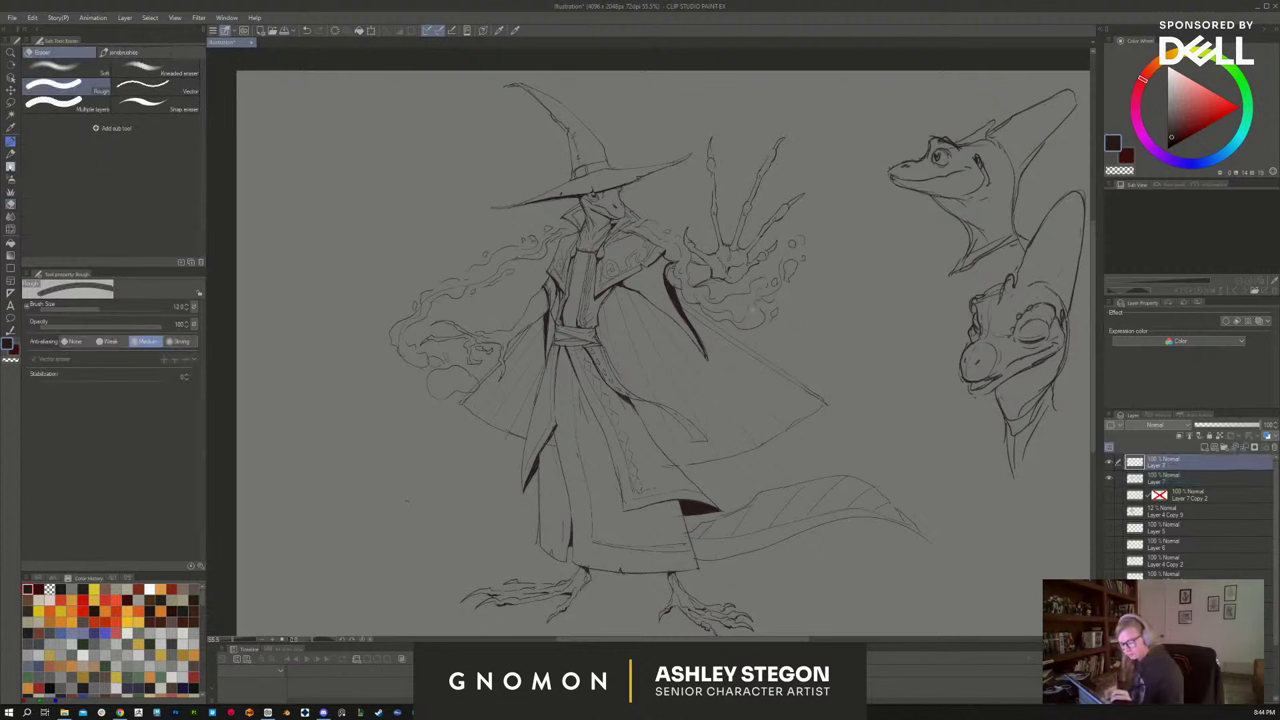
key(bracketright)
key(bracketright)
key(bracketright)
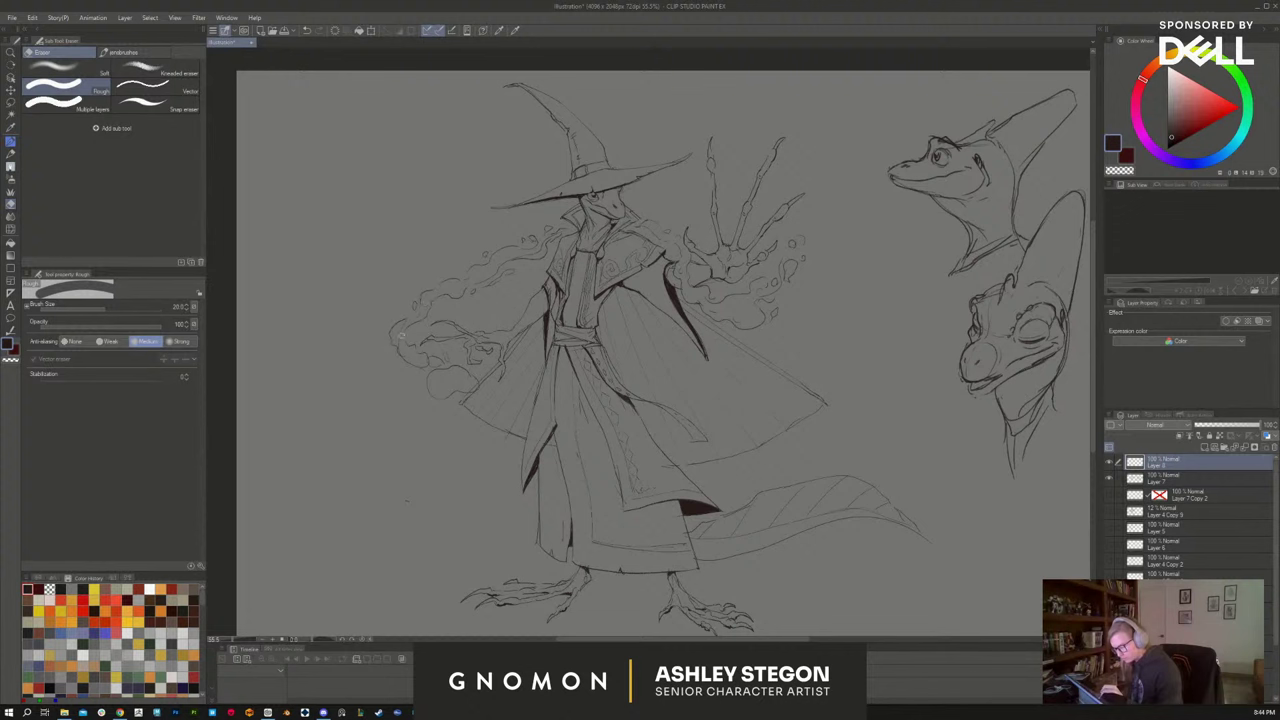
key(b)
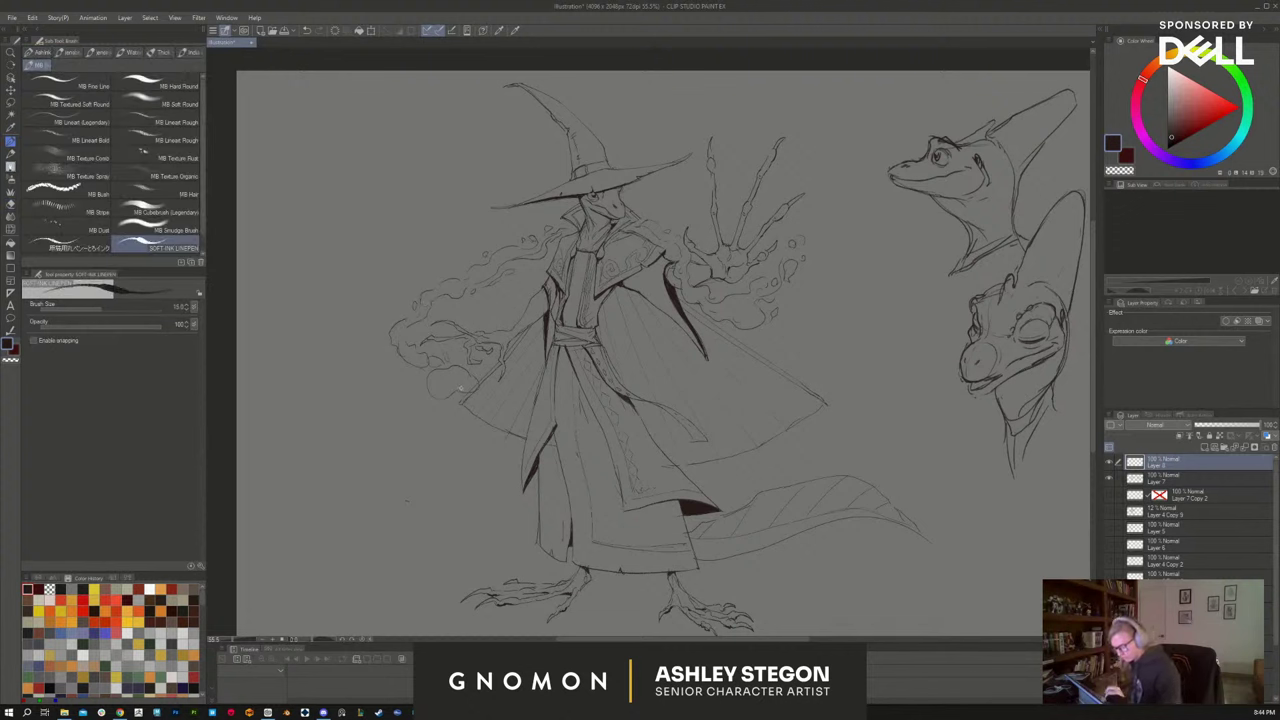
drag(450, 390, 464, 387)
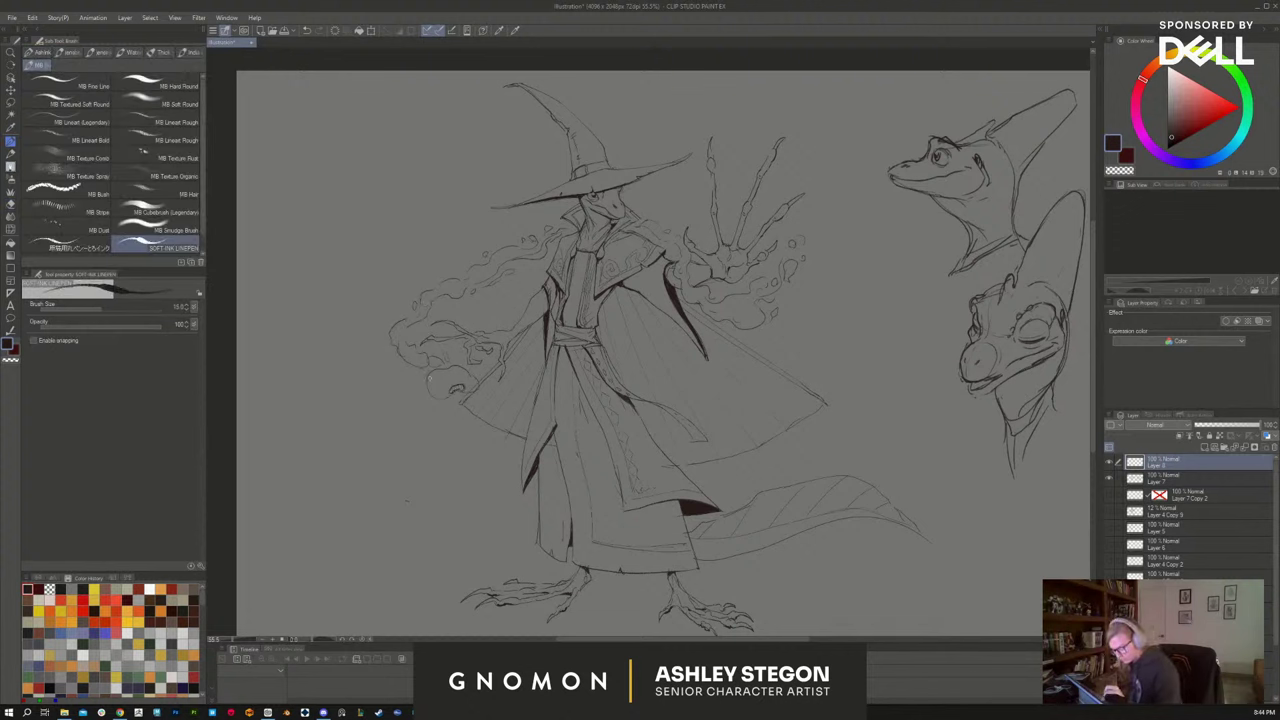
drag(410, 326, 411, 321)
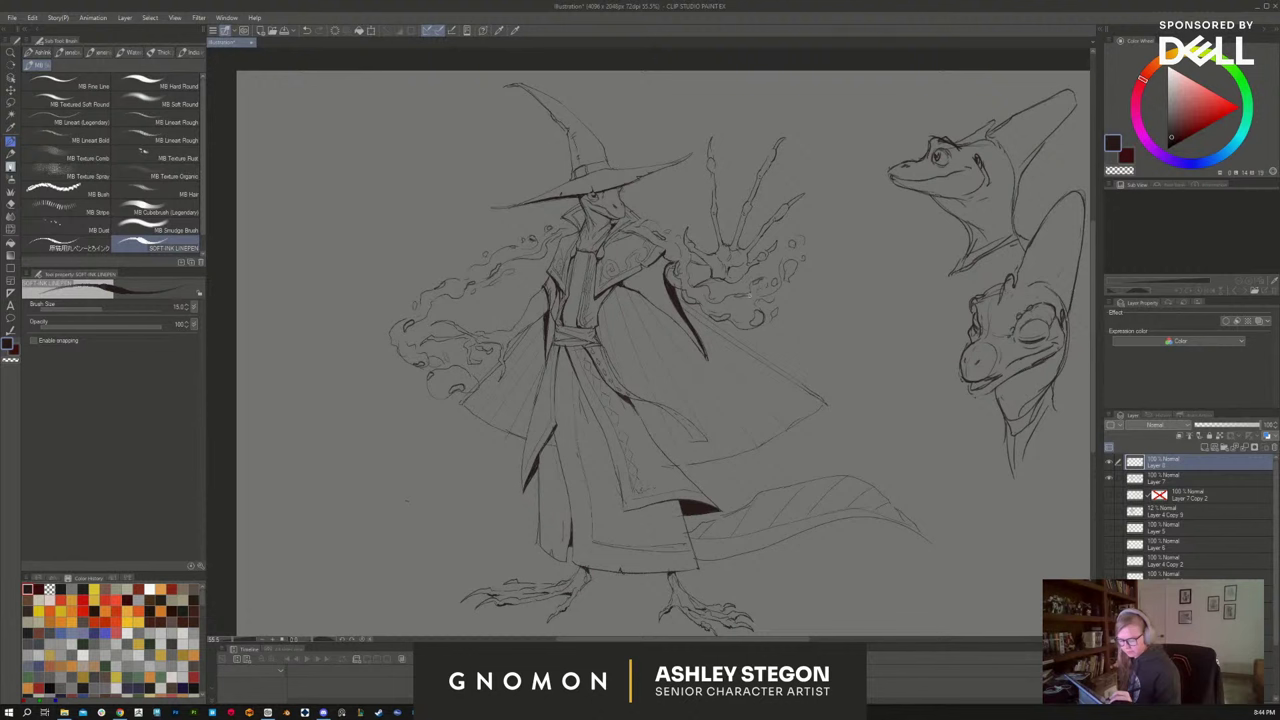
Fill the shadow shapes in the flames around the raised hand with the dark line color, undoing the stray fill
key(g)
click(759, 317)
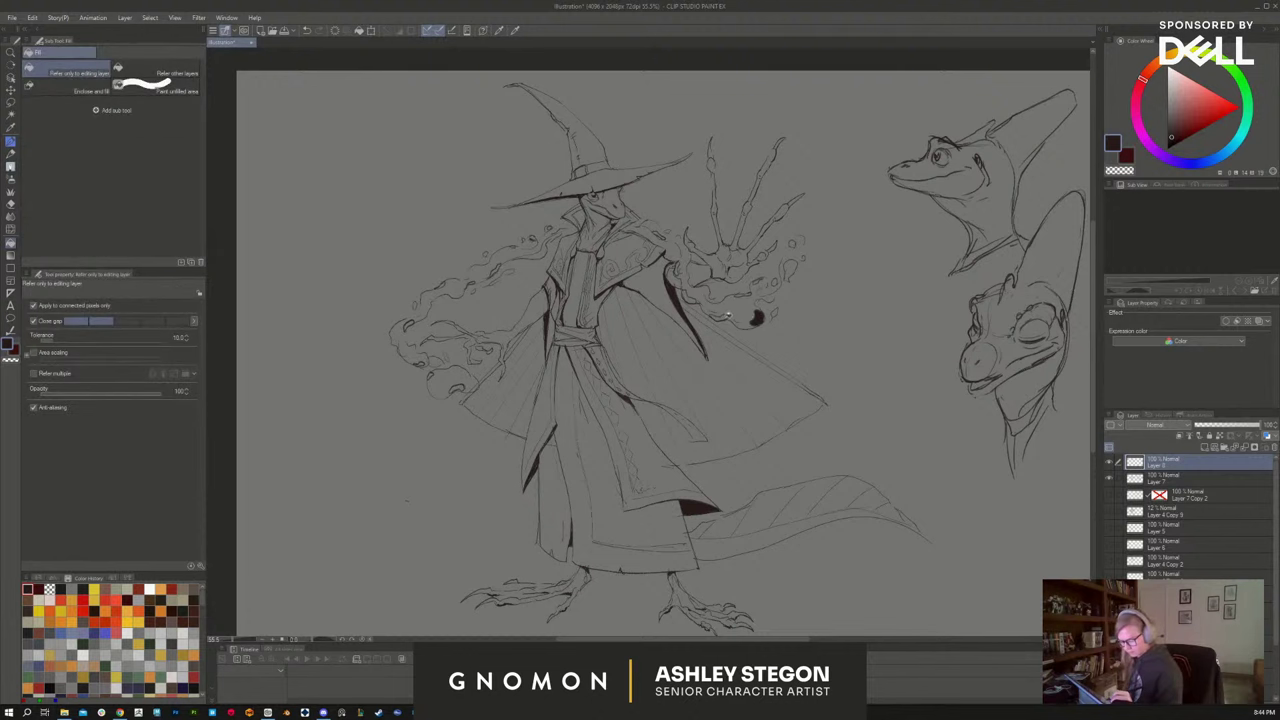
click(720, 316)
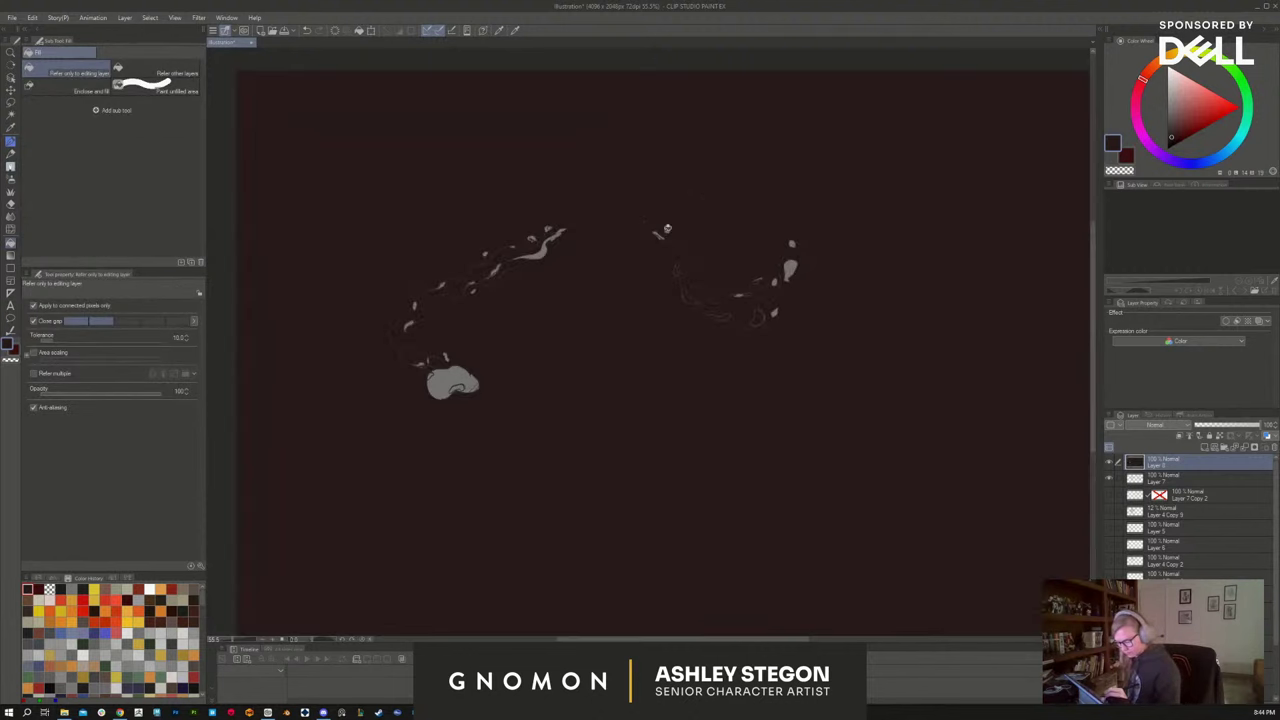
click(680, 240)
key(ctrl+z)
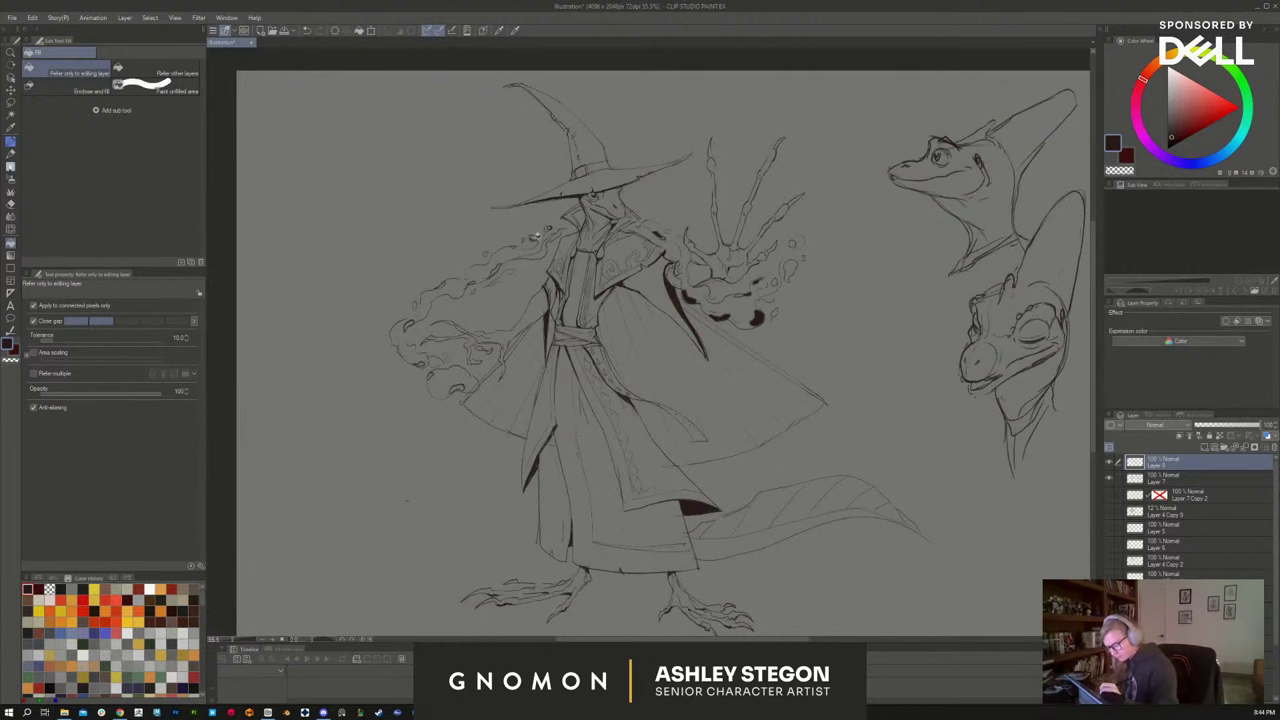
Fill the shadow shapes in the flames along the lowered arm and around its hand with the dark line color
scroll(520, 278, up, 1)
click(490, 270)
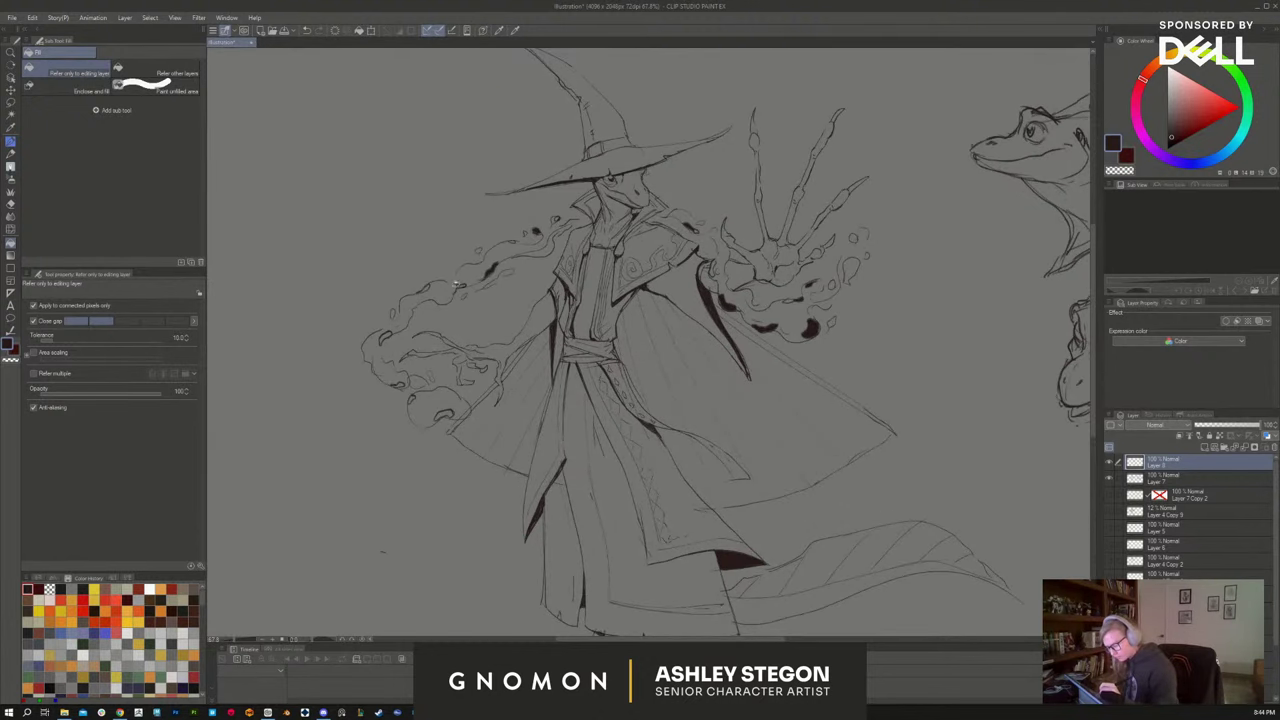
click(426, 288)
click(386, 336)
click(400, 383)
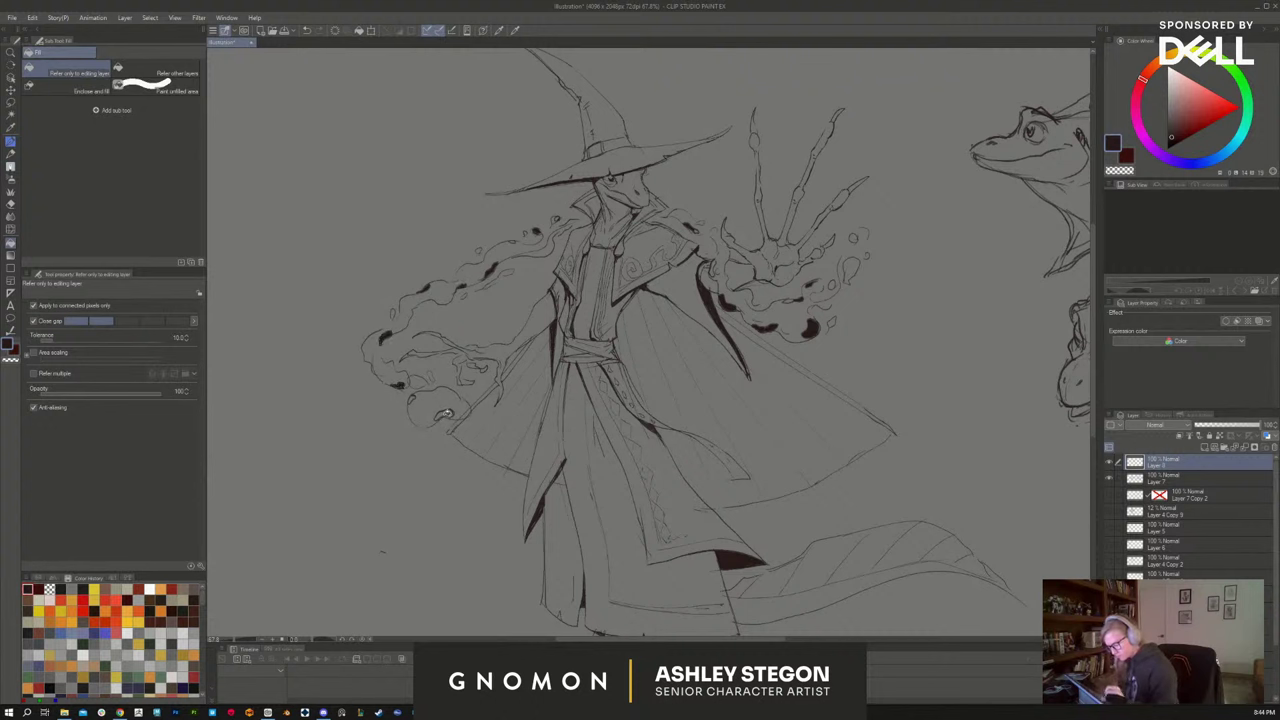
click(446, 413)
click(412, 398)
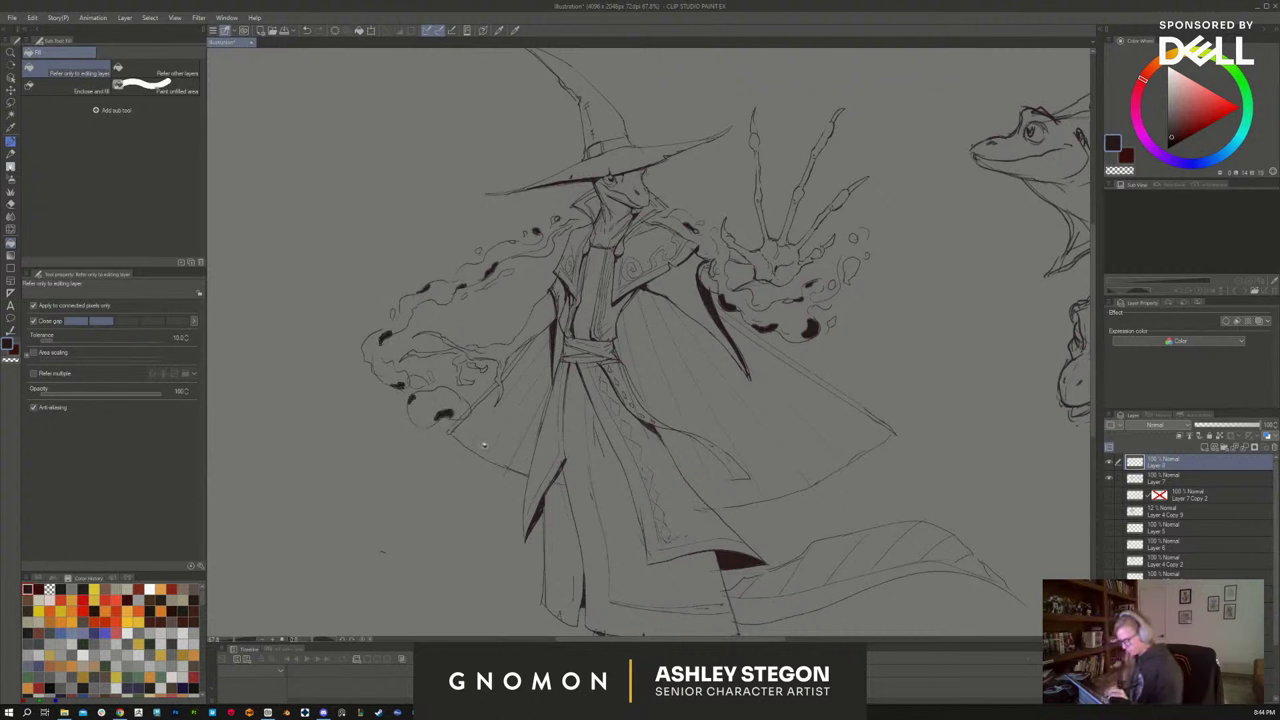
Thicken the dark outlines of the magic flames around the raised arm and hand with the soft ink pen
key(b)
key(bracketleft)
key(bracketleft)
key(bracketleft)
key(bracketleft)
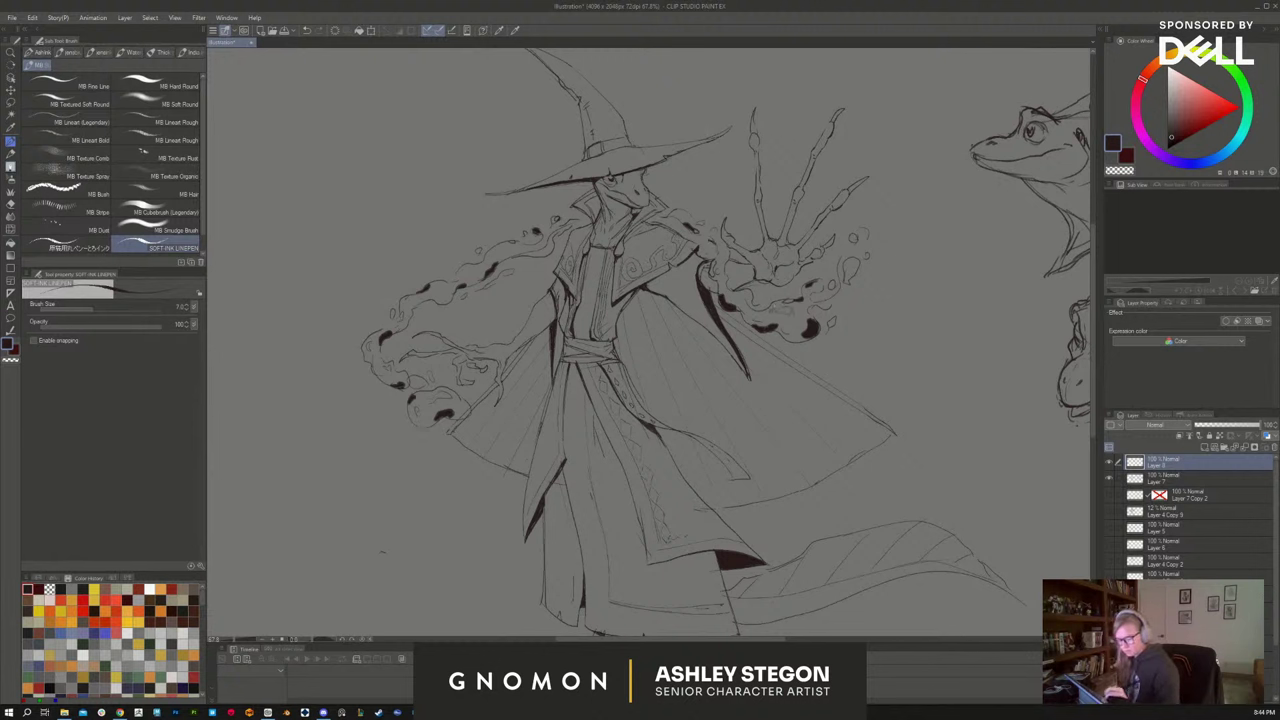
key(bracketright)
key(bracketright)
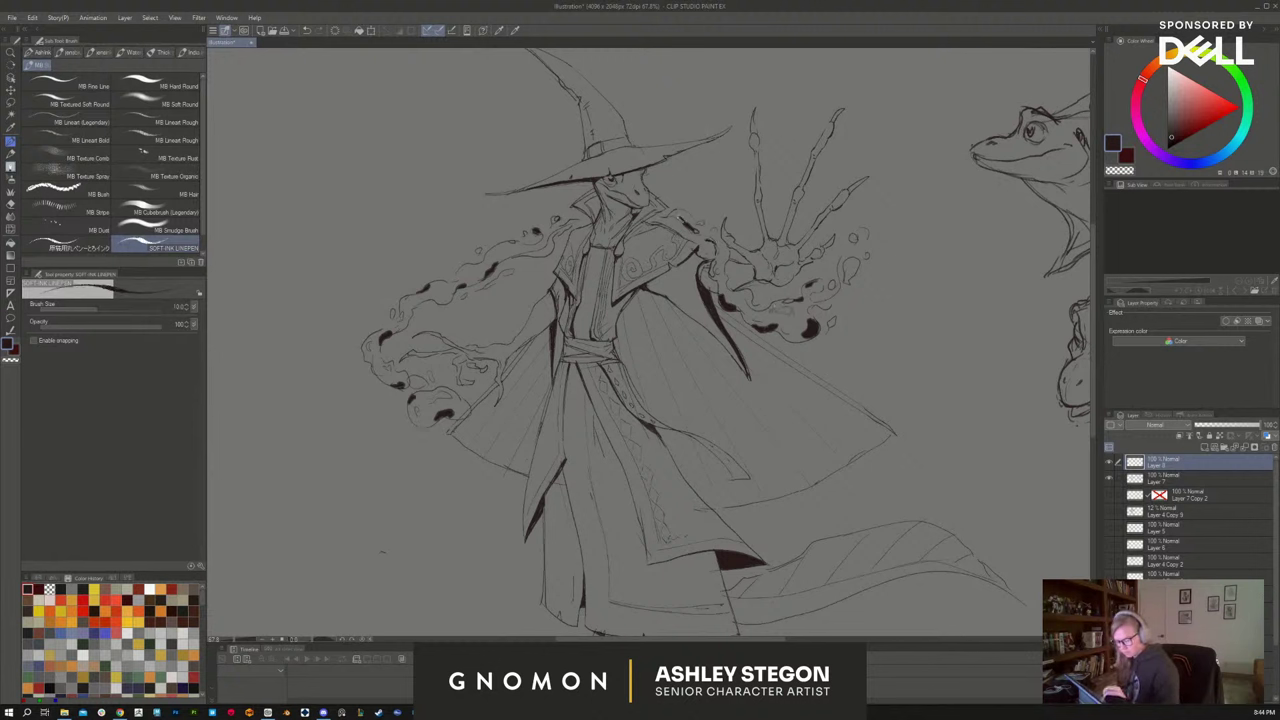
key(bracketright)
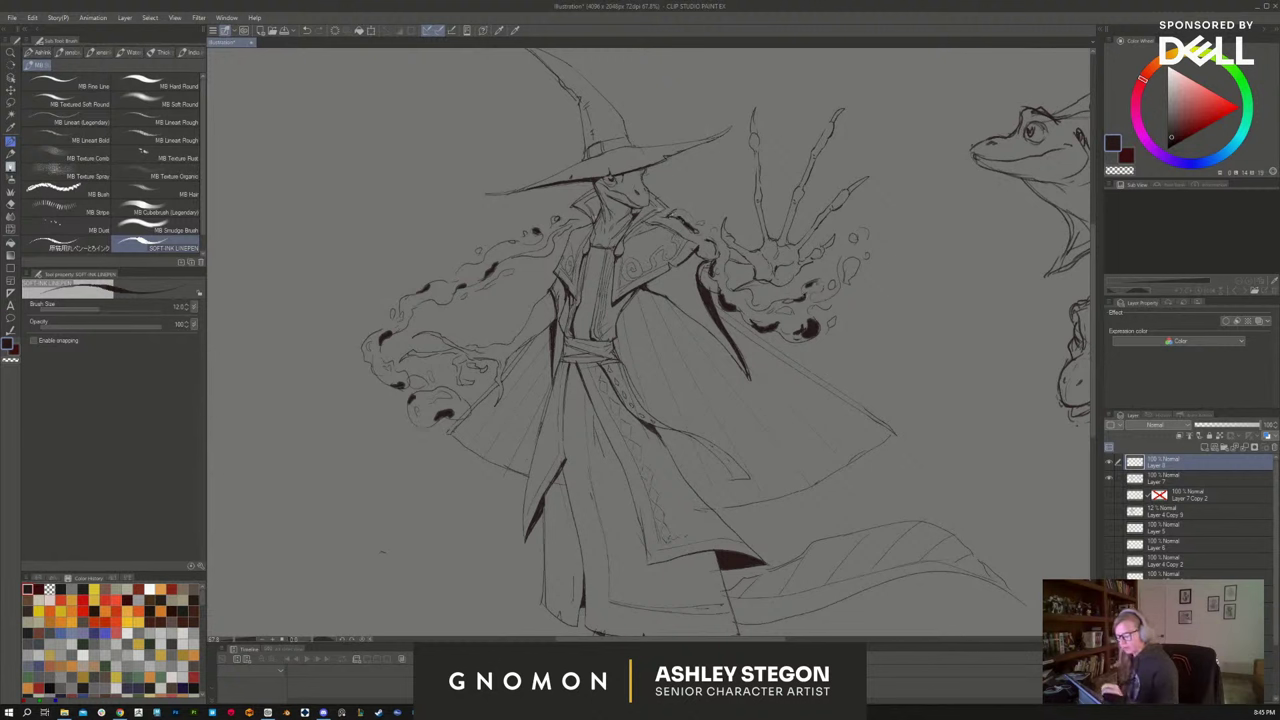
Thicken the dark outlines of the magic flames along the lowered arm and around its hand with a larger pen
drag(550, 250, 502, 246)
drag(488, 249, 453, 293)
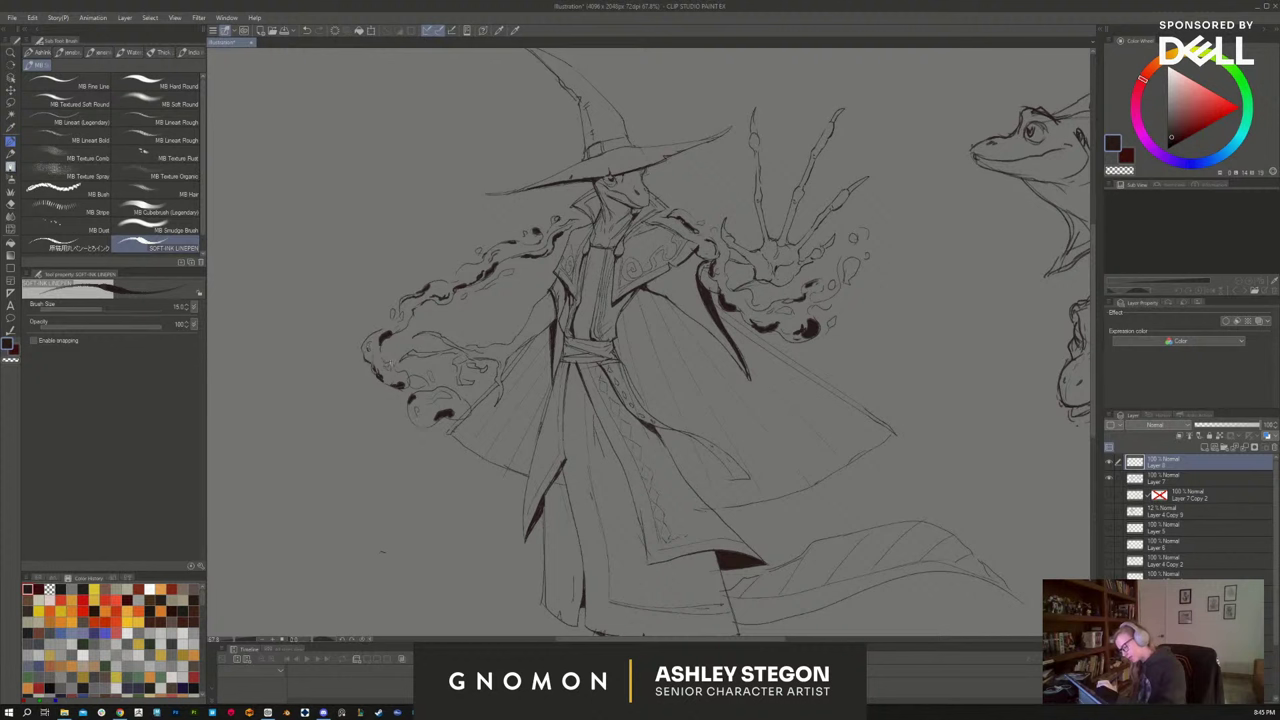
drag(418, 421, 462, 413)
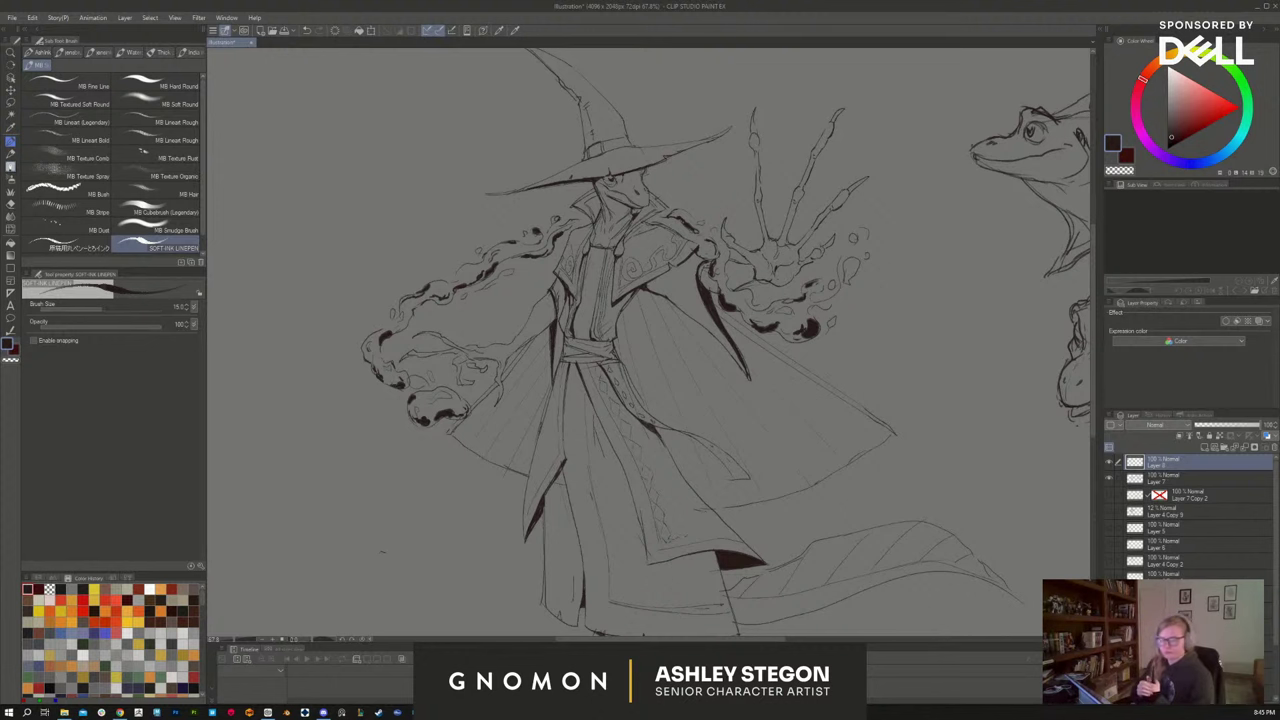
mouse_move(906, 448)
mouse_down()
mouse_move(909, 486)
mouse_move(900, 411)
mouse_move(902, 428)
mouse_up()
key([)
key([)
key([)
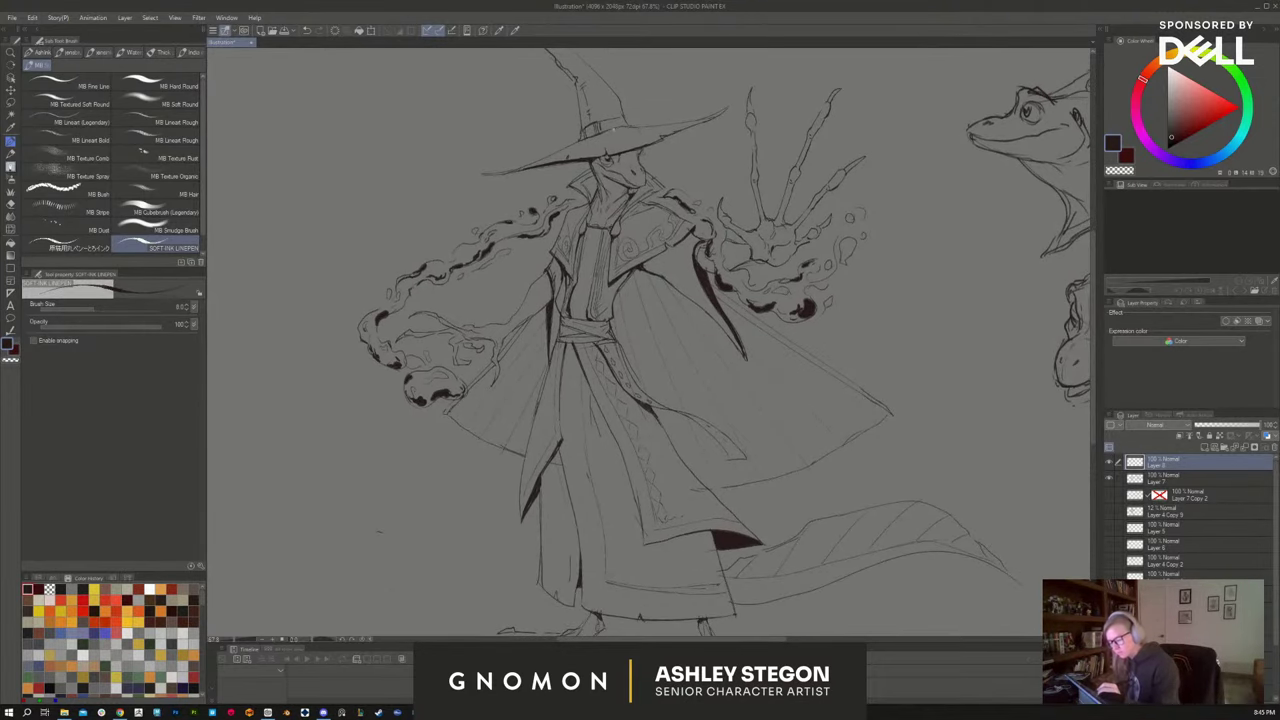
Add a new layer for the base fill, order it beneath the line art, and merge the flame and character line layers
scroll(929, 435, down, 2)
scroll(929, 435, down, 1)
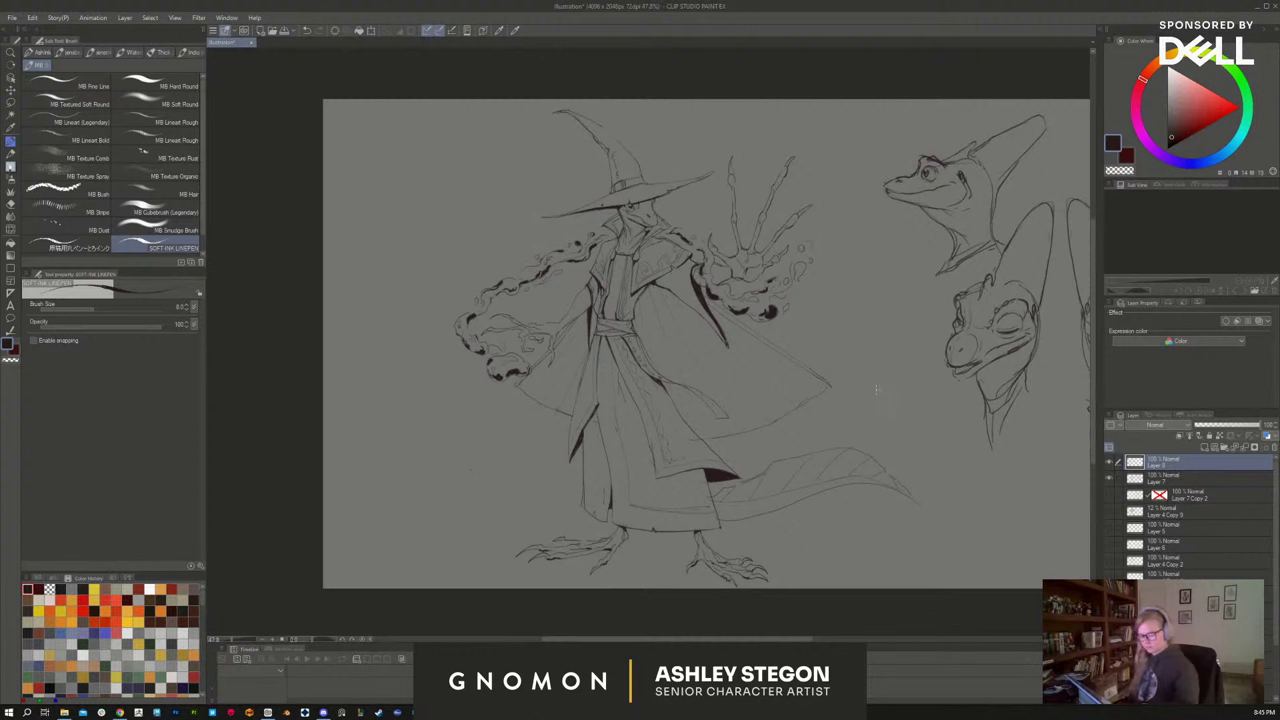
click(1190, 479)
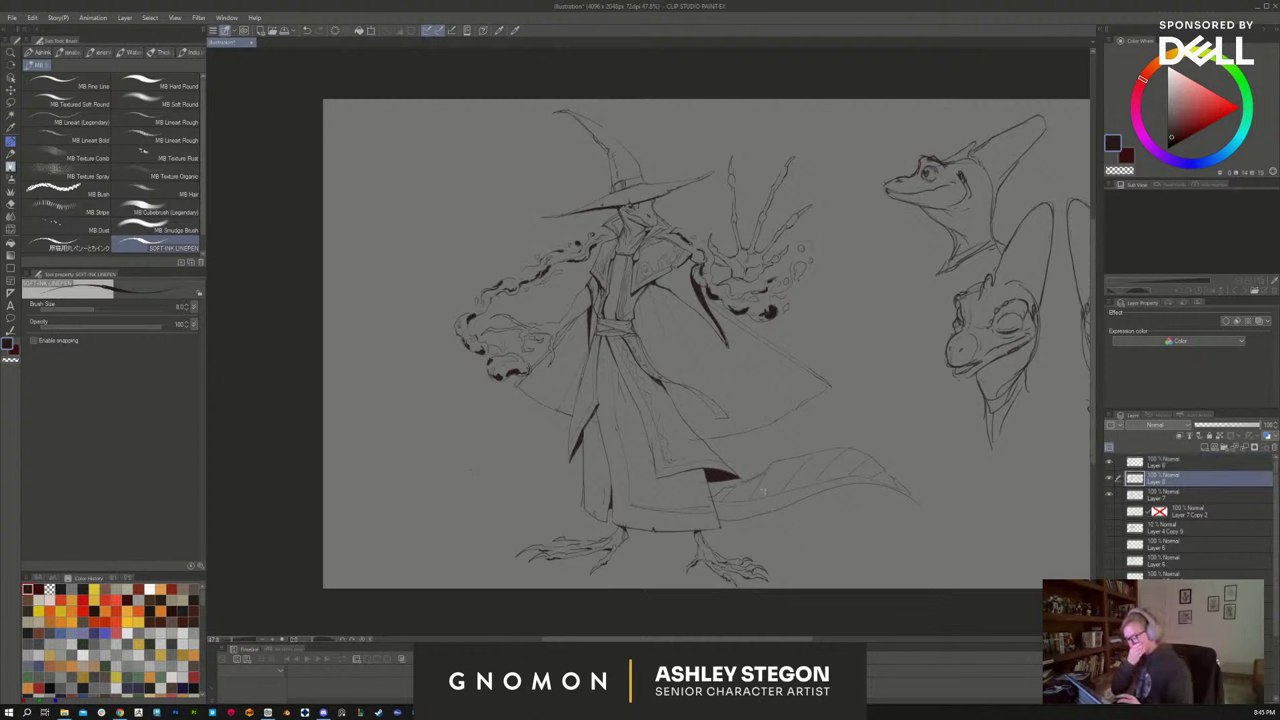
key(w)
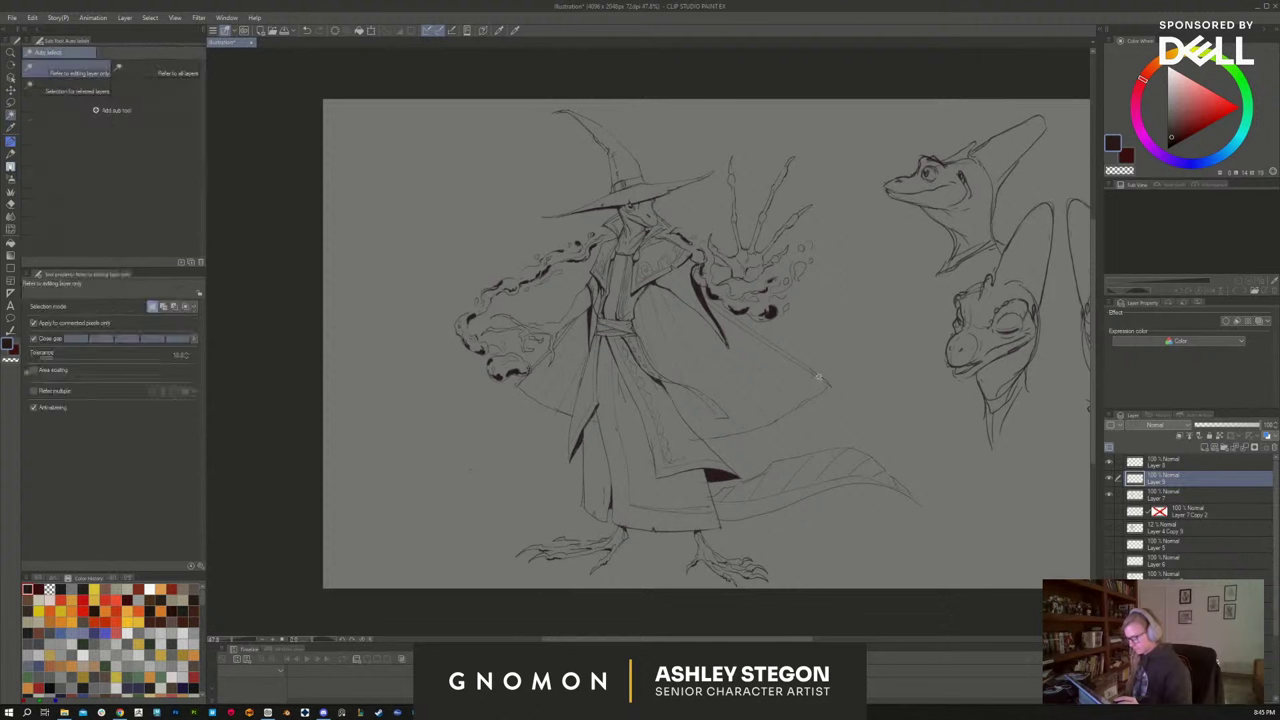
click(1142, 461)
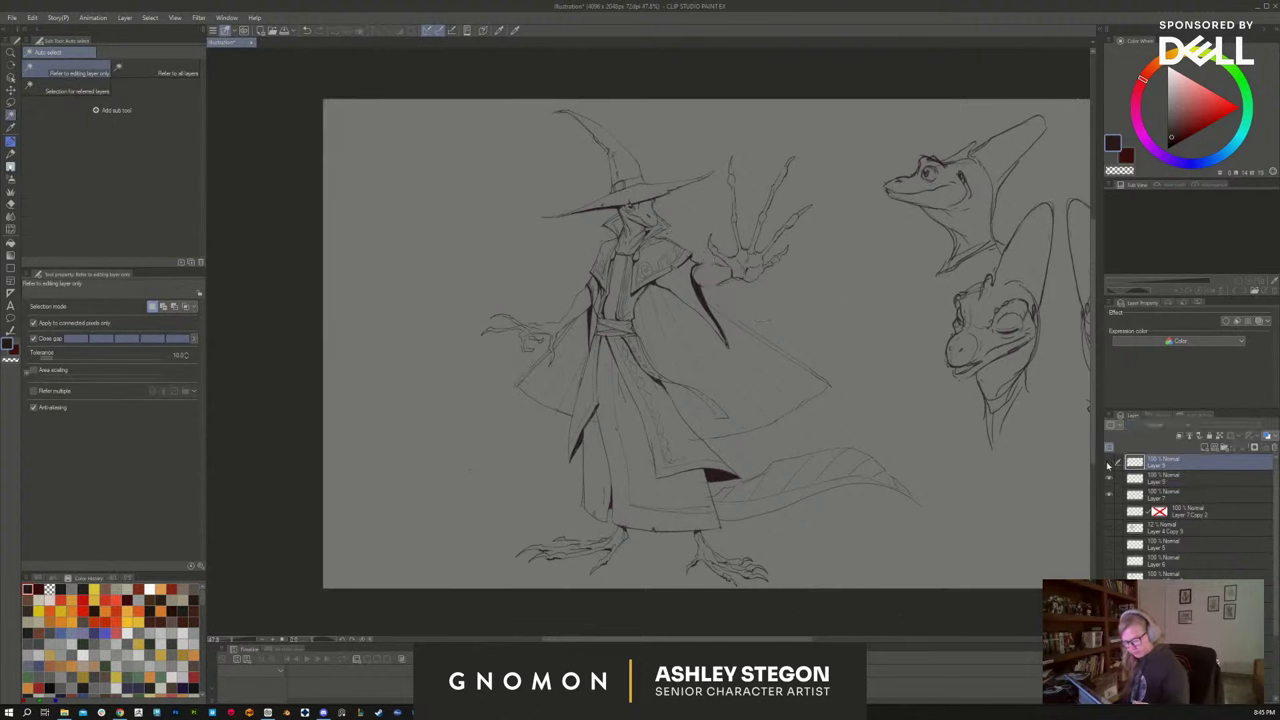
drag(1165, 500, 1173, 478)
right_click(1174, 479)
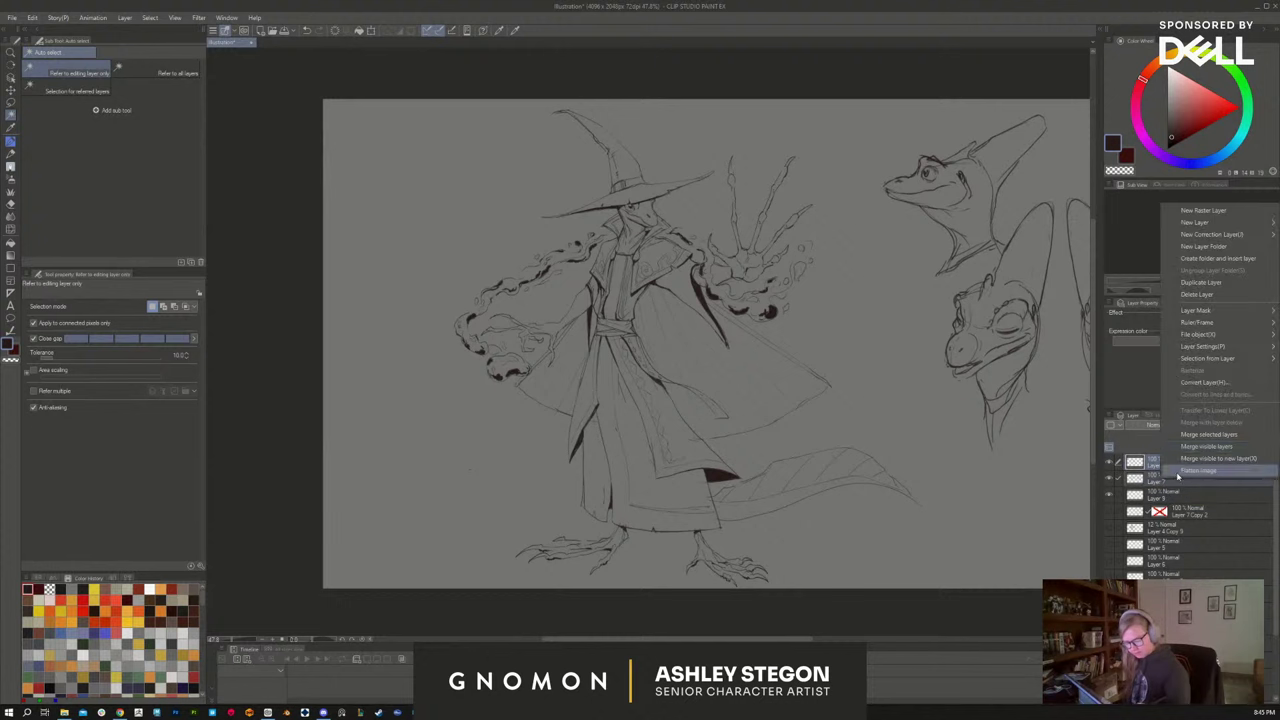
click(1169, 443)
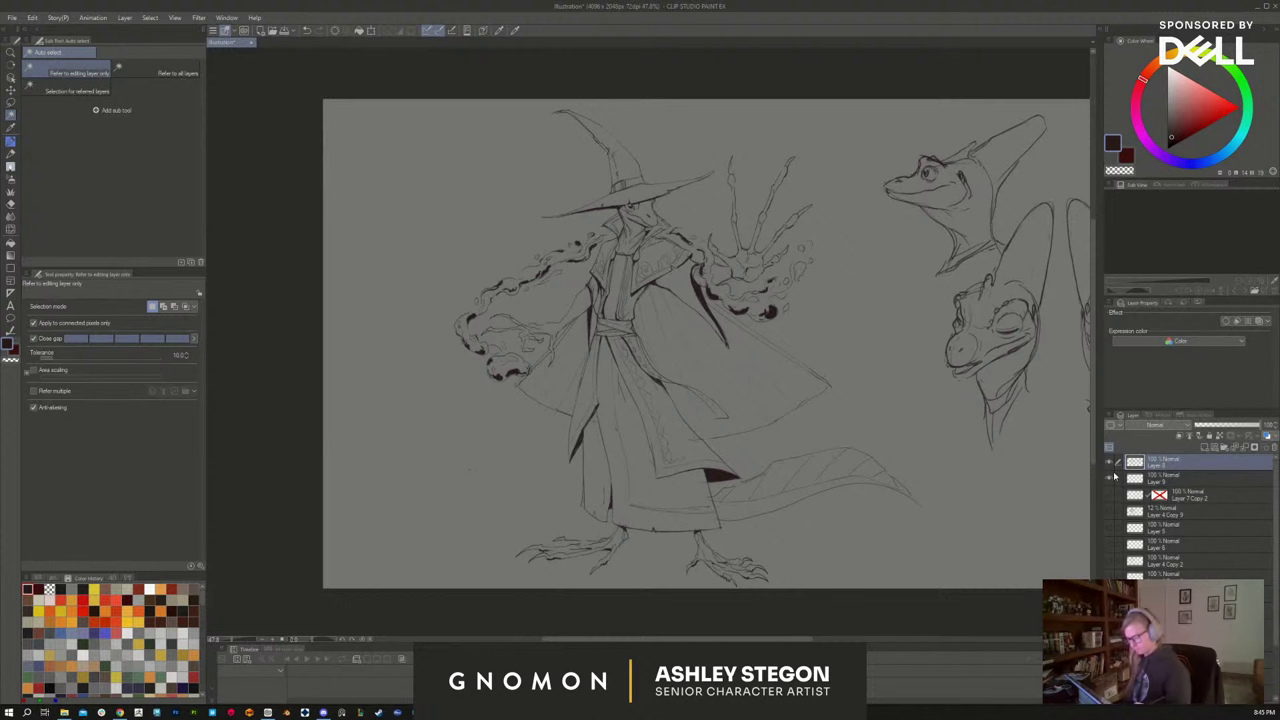
click(1109, 462)
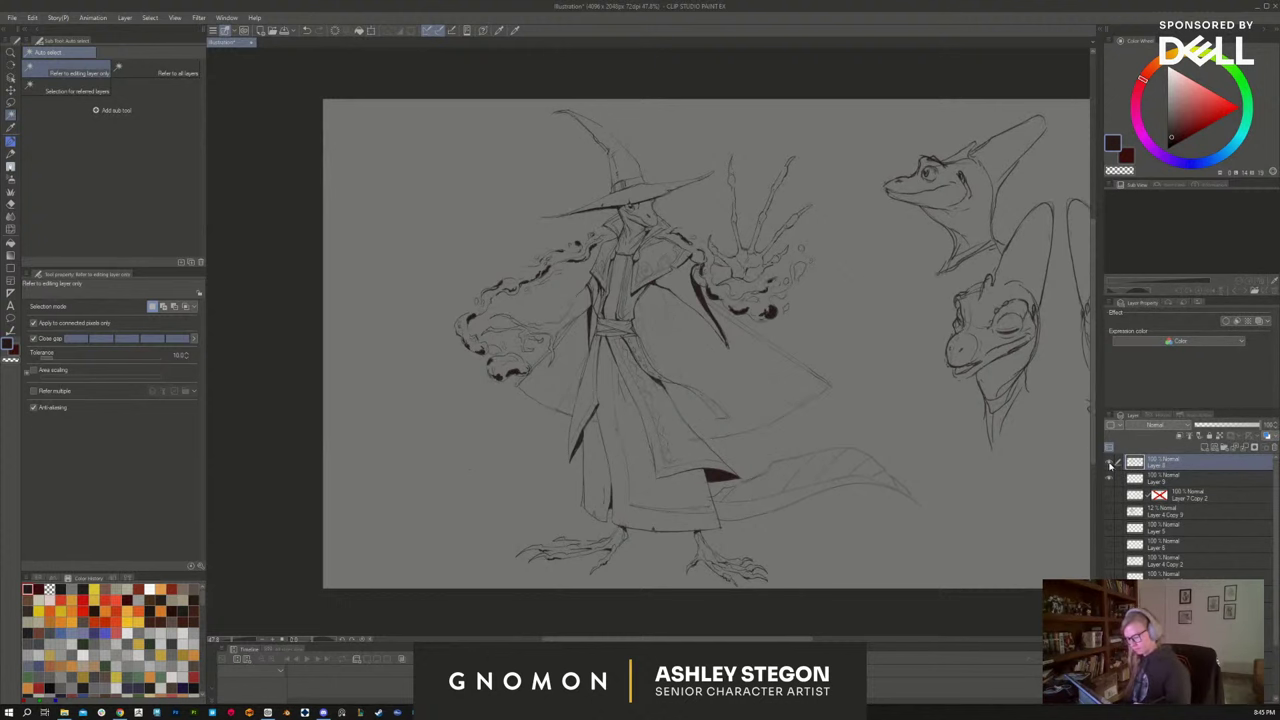
Select the wizard's silhouette using the merged line art and fill it with light pinkish gray on the new lower layer
click(807, 332)
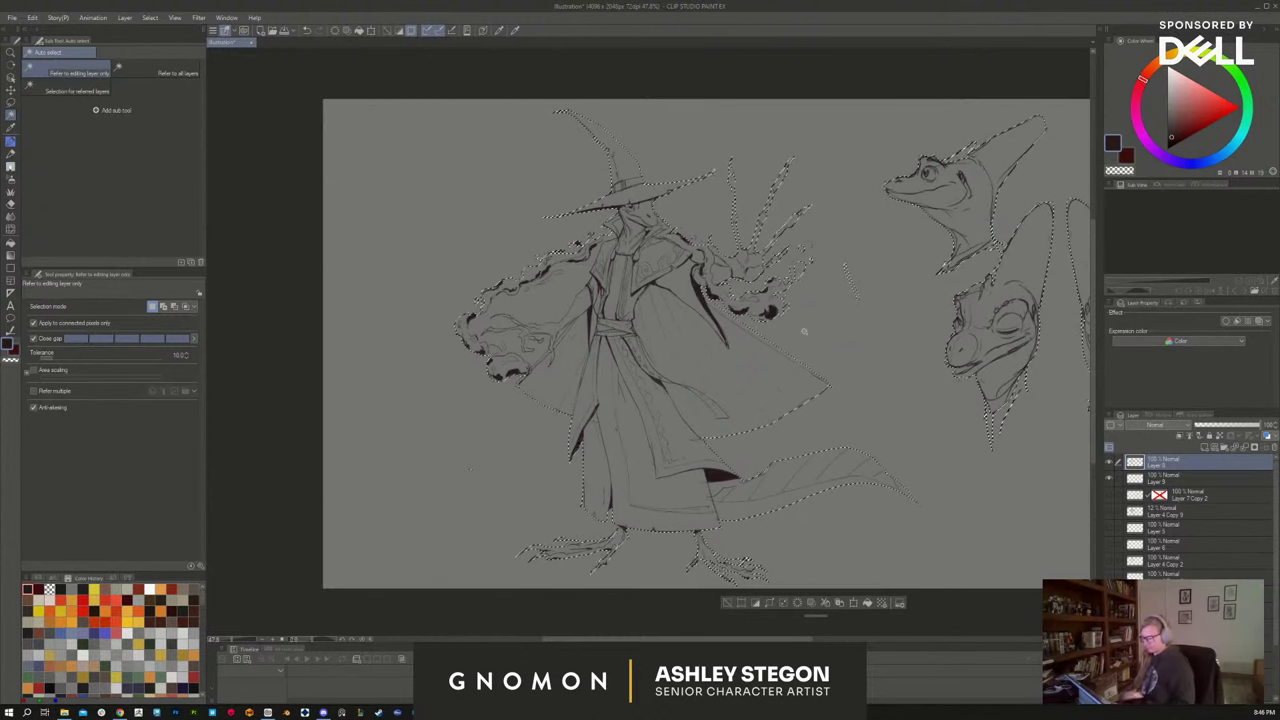
click(1170, 479)
key(g)
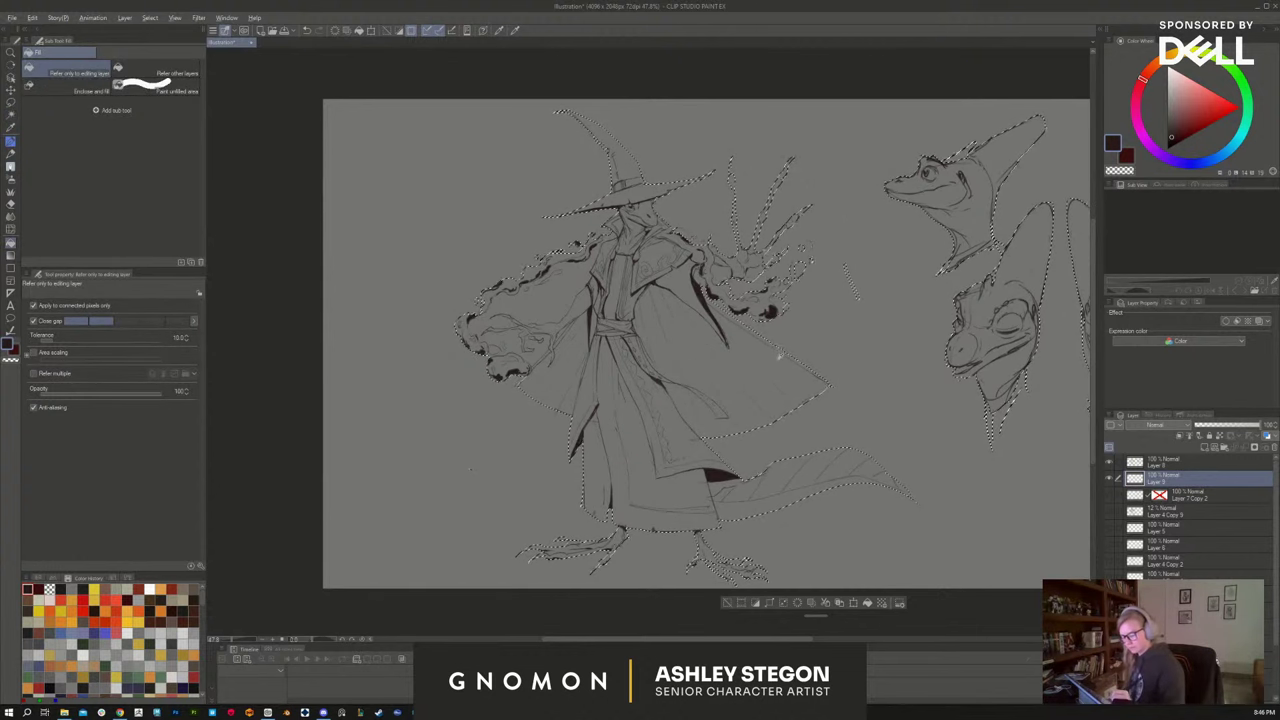
alt+click(780, 357)
click(653, 333)
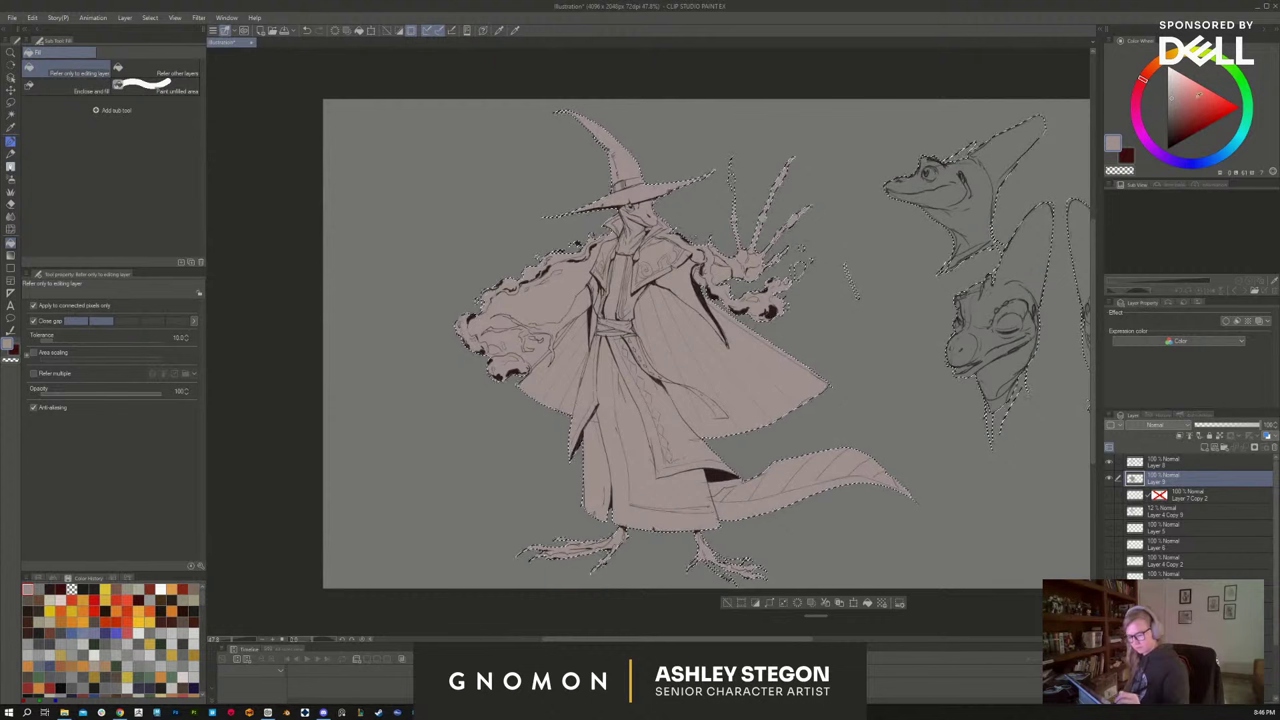
Refill the wizard's silhouette with a light blue-gray and clear the selection
click(1224, 153)
click(1170, 98)
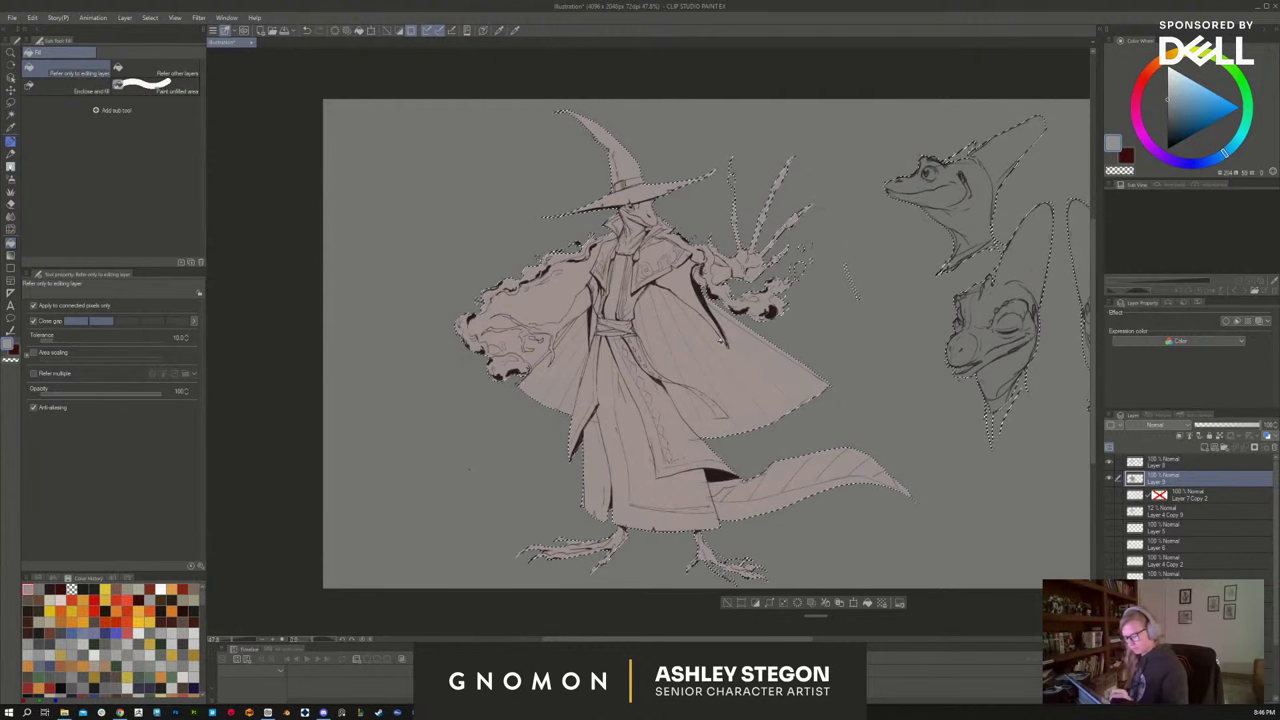
click(760, 372)
key(ctrl+d)
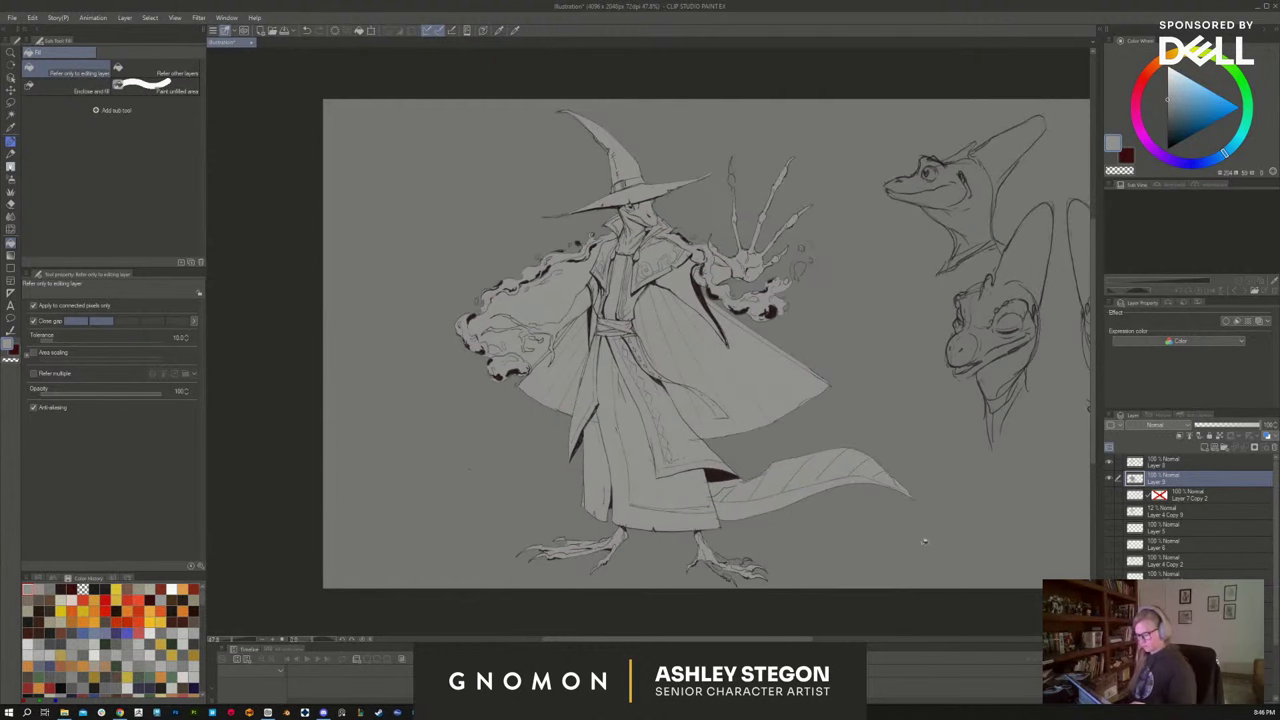
With the MB Hard Round brush at size 20, paint the base color into the detached flame wisps beside the raised hand
drag(938, 545, 867, 543)
key(b)
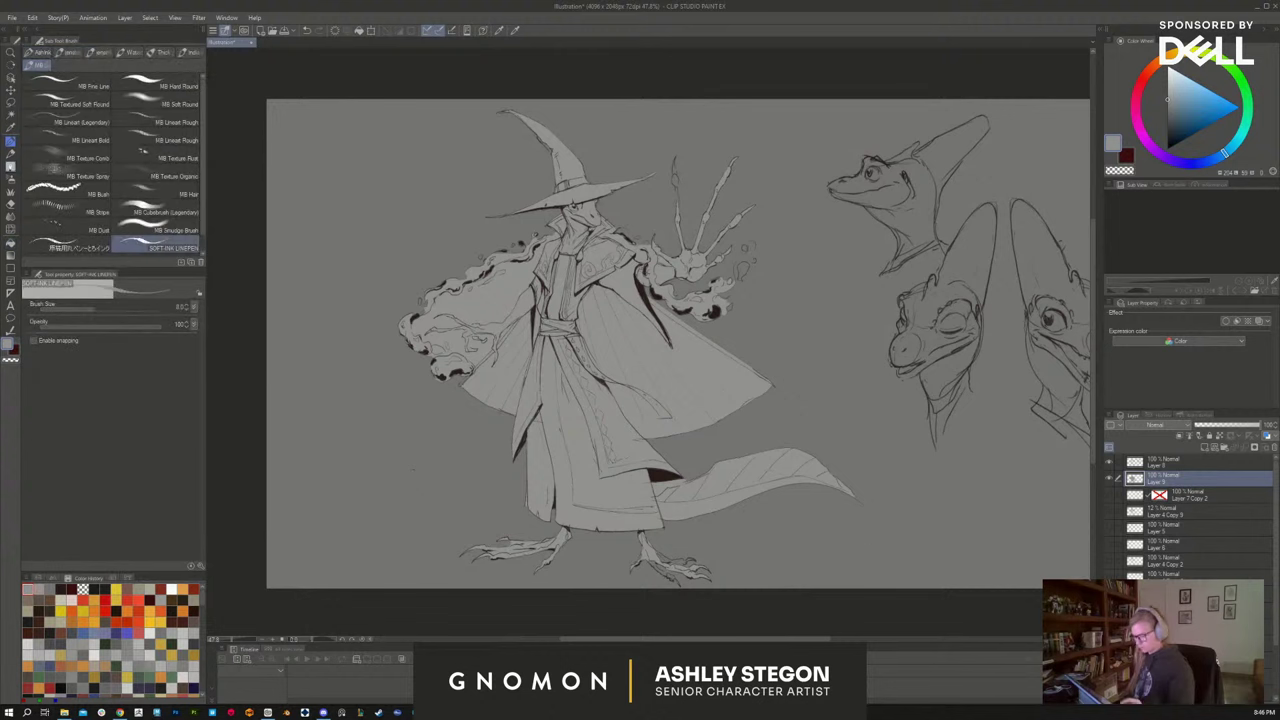
scroll(687, 178, up, 3)
click(189, 88)
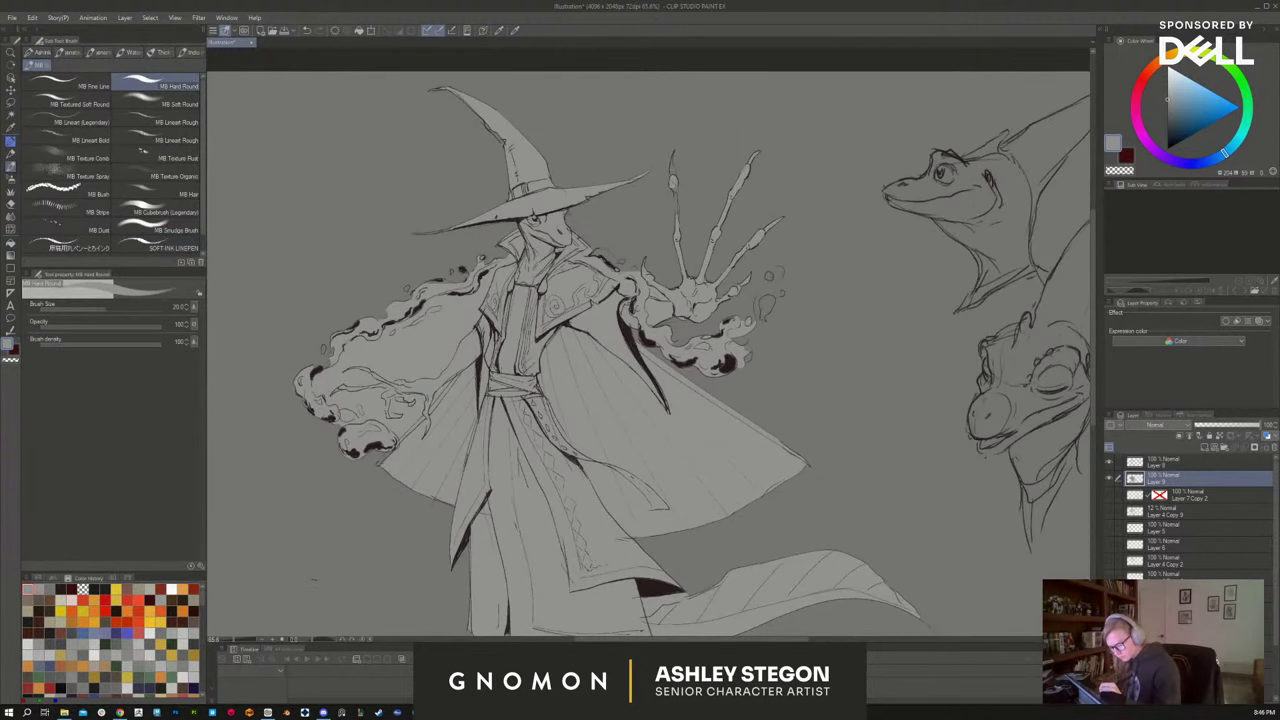
key(bracketleft)
key(bracketleft)
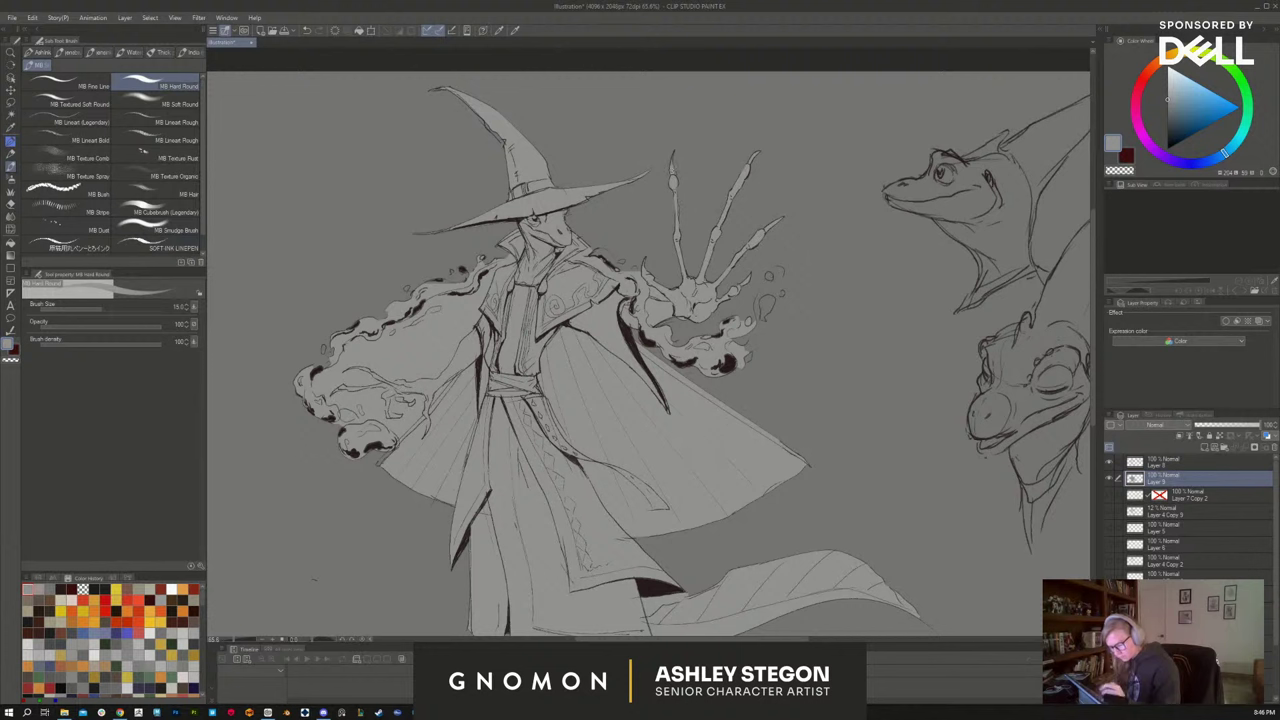
key(bracketright)
key(bracketright)
drag(765, 306, 770, 294)
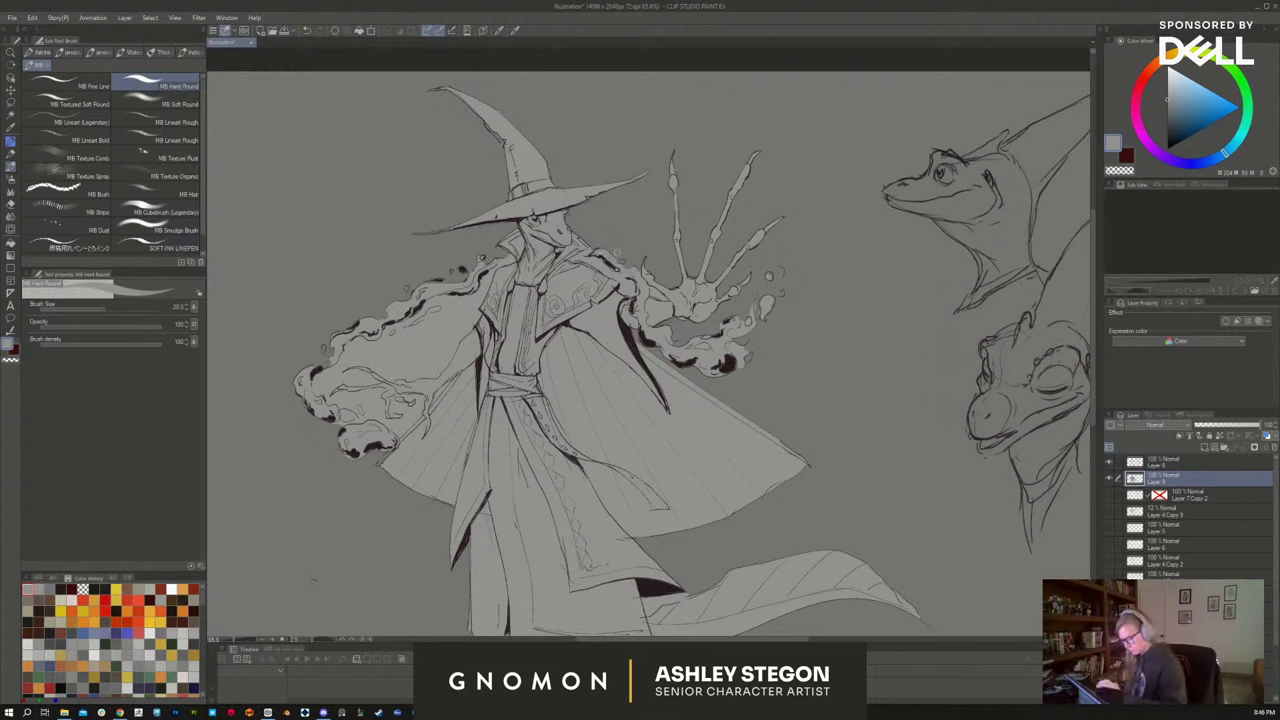
Using transparent color, erase the base fill in the gap by the raised arm's flames and along the lowered arm's sleeve
key(c)
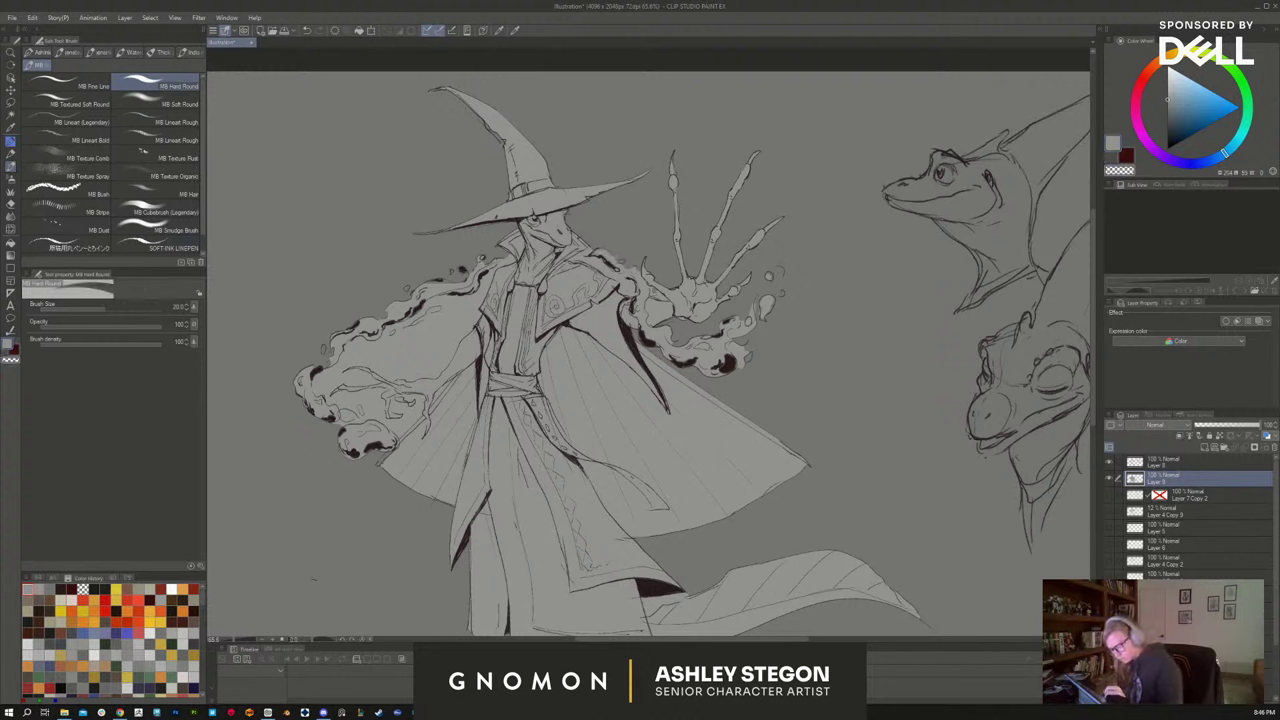
click(662, 296)
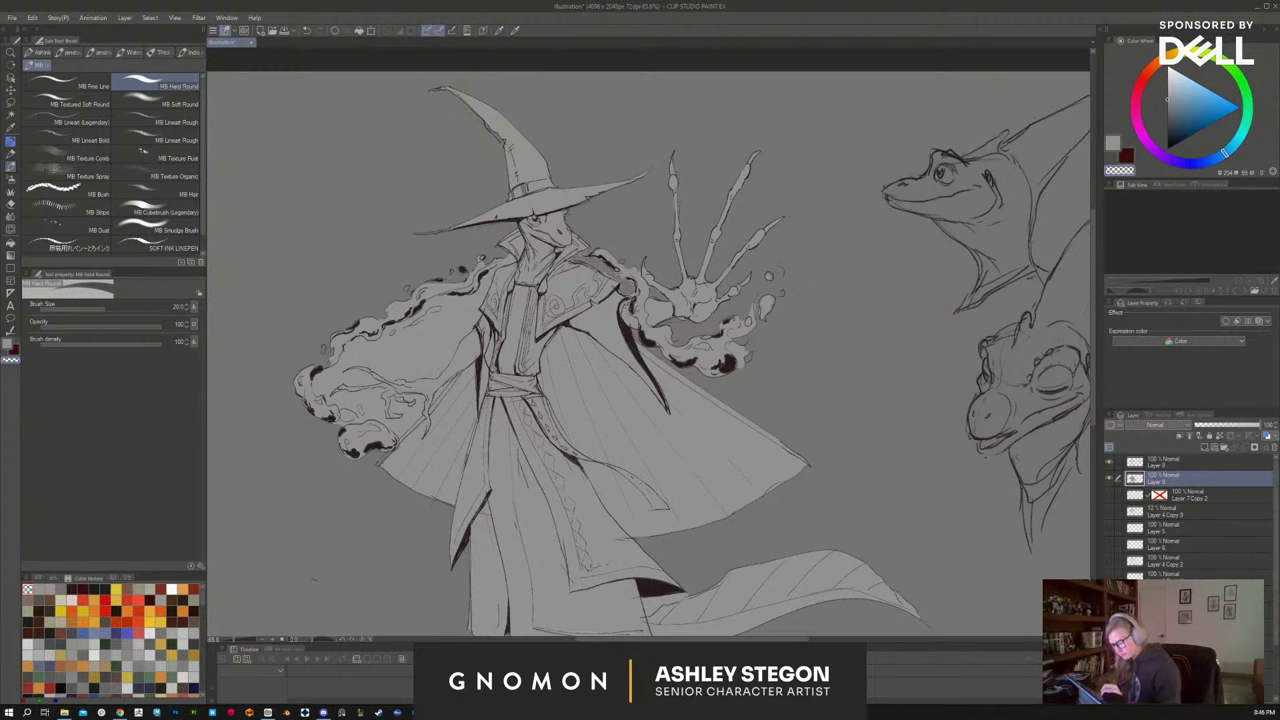
key(])
key(])
mouse_move(510, 261)
mouse_down()
mouse_move(452, 352)
mouse_move(408, 379)
mouse_up()
scroll(646, 429, up, 2)
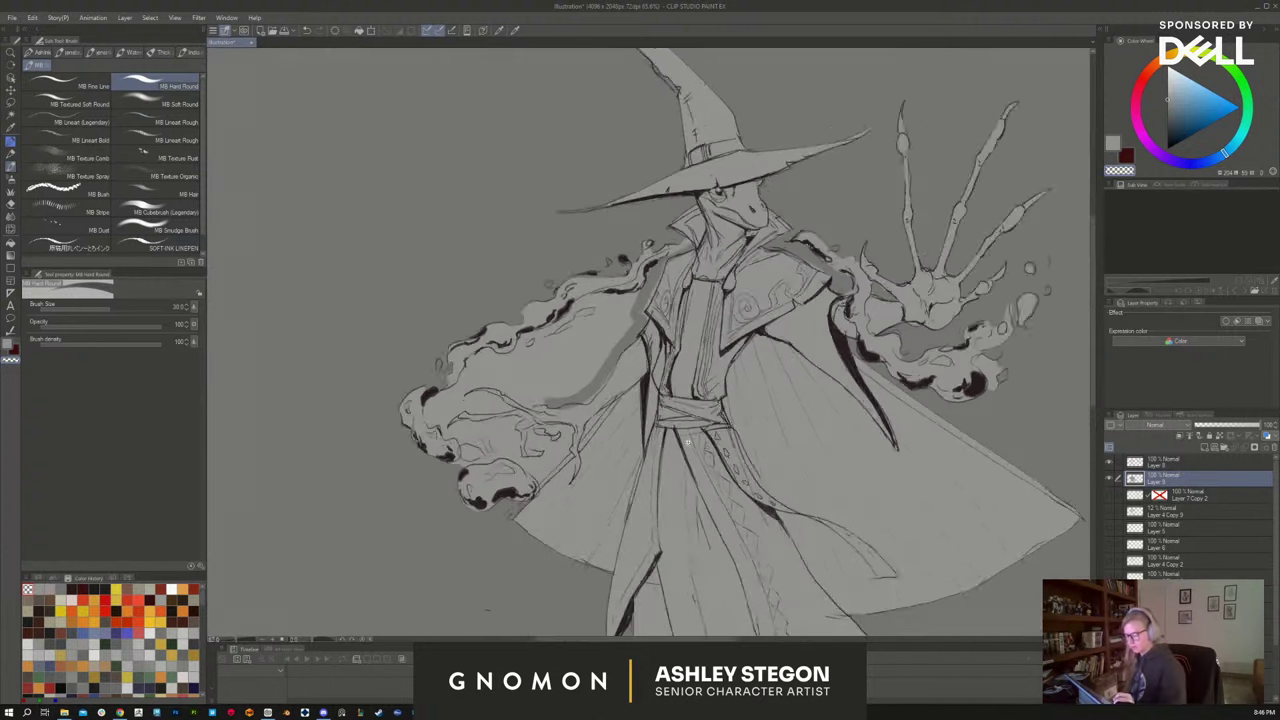
Erase the remaining base fill between the flame trail and the lowered arm and around that hand's fingers
scroll(688, 442, up, 1)
key(])
key(])
mouse_move(625, 289)
mouse_down()
mouse_move(592, 316)
mouse_move(616, 274)
mouse_move(540, 305)
mouse_move(565, 266)
mouse_move(480, 345)
mouse_move(583, 302)
mouse_move(512, 390)
mouse_move(460, 380)
mouse_move(508, 365)
mouse_move(430, 340)
mouse_move(415, 372)
mouse_move(425, 382)
mouse_move(385, 410)
mouse_move(430, 395)
mouse_move(465, 405)
mouse_move(394, 411)
mouse_move(410, 432)
mouse_move(482, 422)
mouse_move(462, 462)
mouse_move(420, 452)
mouse_move(450, 440)
mouse_move(495, 478)
mouse_move(515, 468)
mouse_move(505, 450)
mouse_move(540, 442)
mouse_move(520, 430)
mouse_move(531, 454)
mouse_move(590, 405)
mouse_up()
key([)
key([)
key([)
key([)
mouse_move(540, 455)
mouse_down()
mouse_move(515, 490)
mouse_move(540, 455)
mouse_move(478, 474)
mouse_up()
key(bracketright)
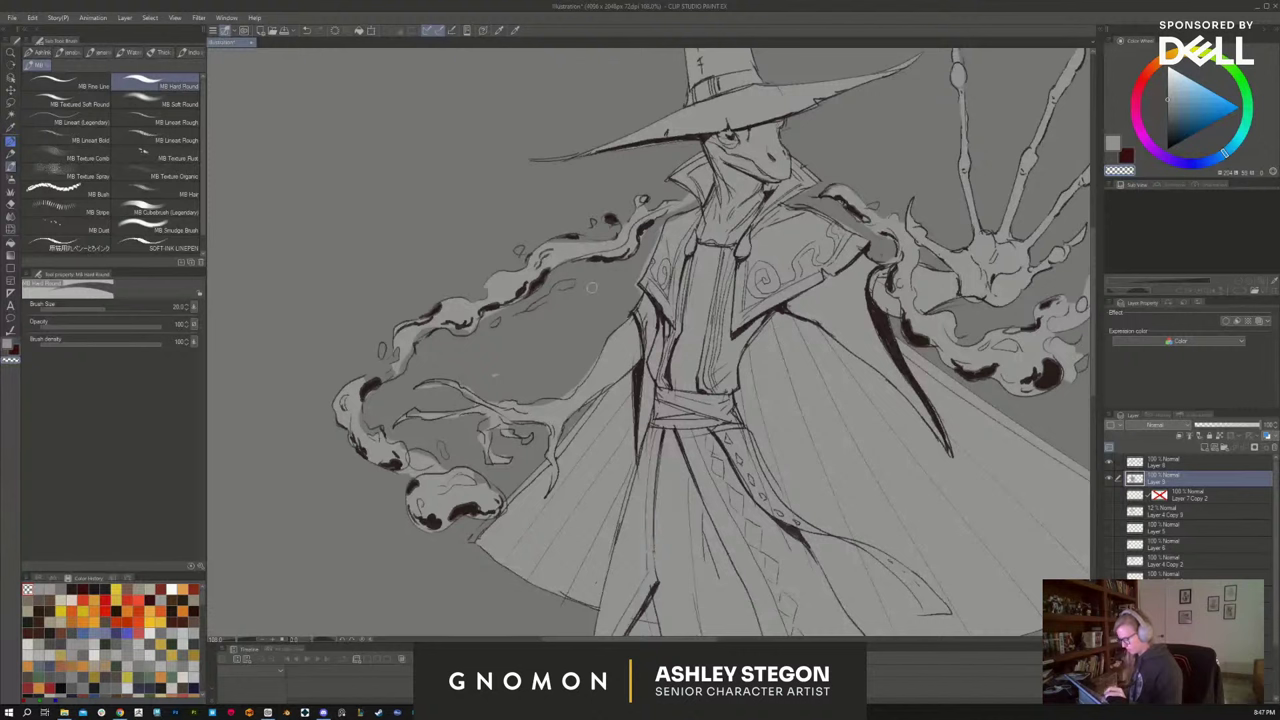
Paint the base color back into the loose flame wisp above the lowered arm and erase stray fill near the hand
key(c)
key(bracketleft)
drag(590, 245, 558, 241)
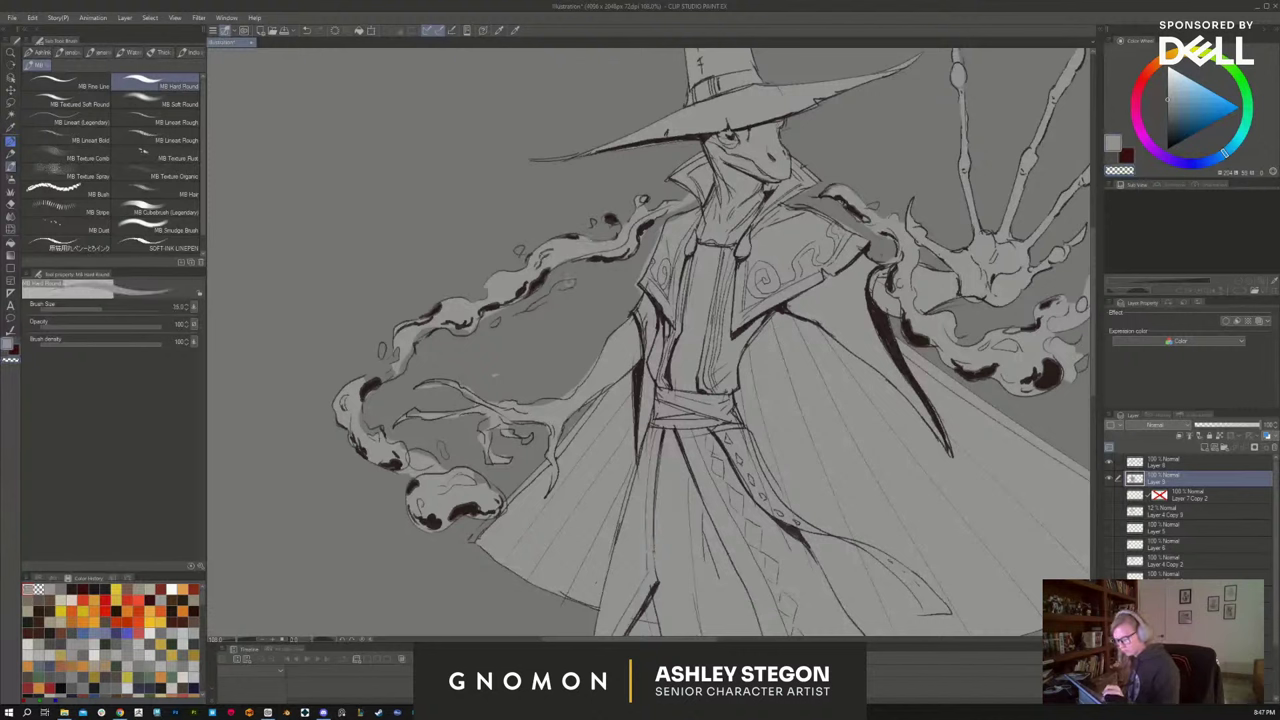
key(bracketleft)
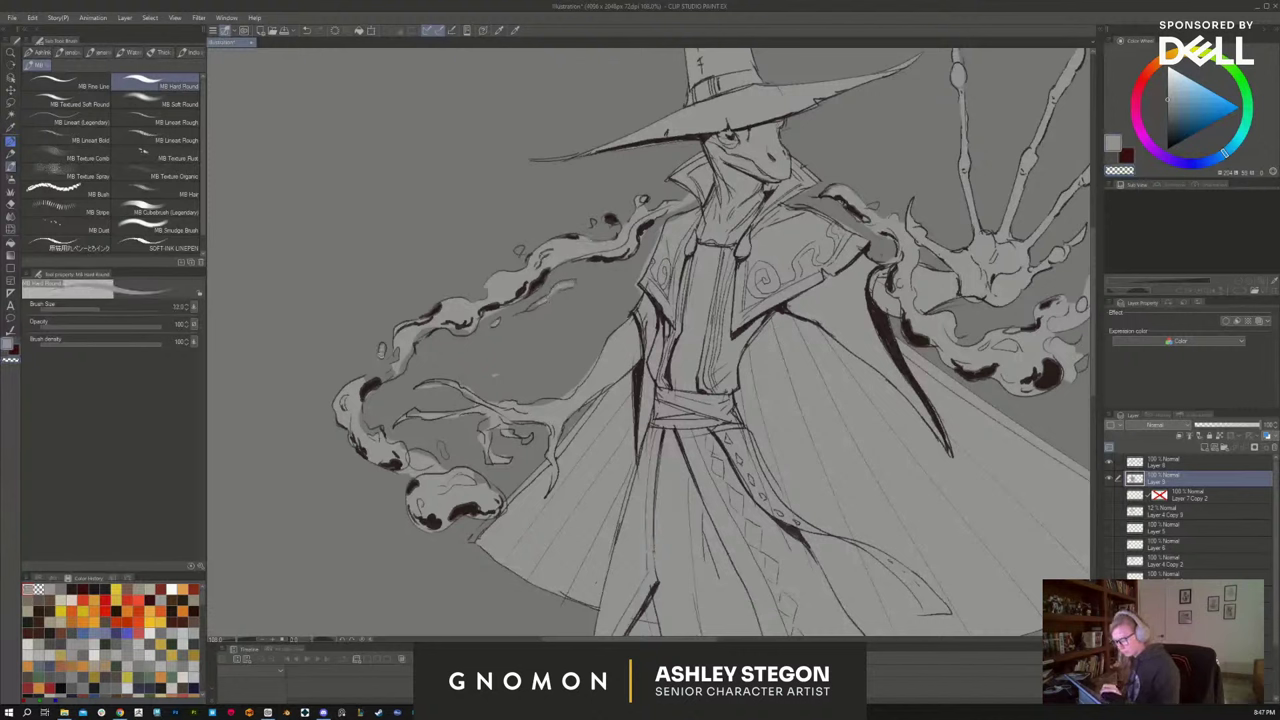
key(bracketleft)
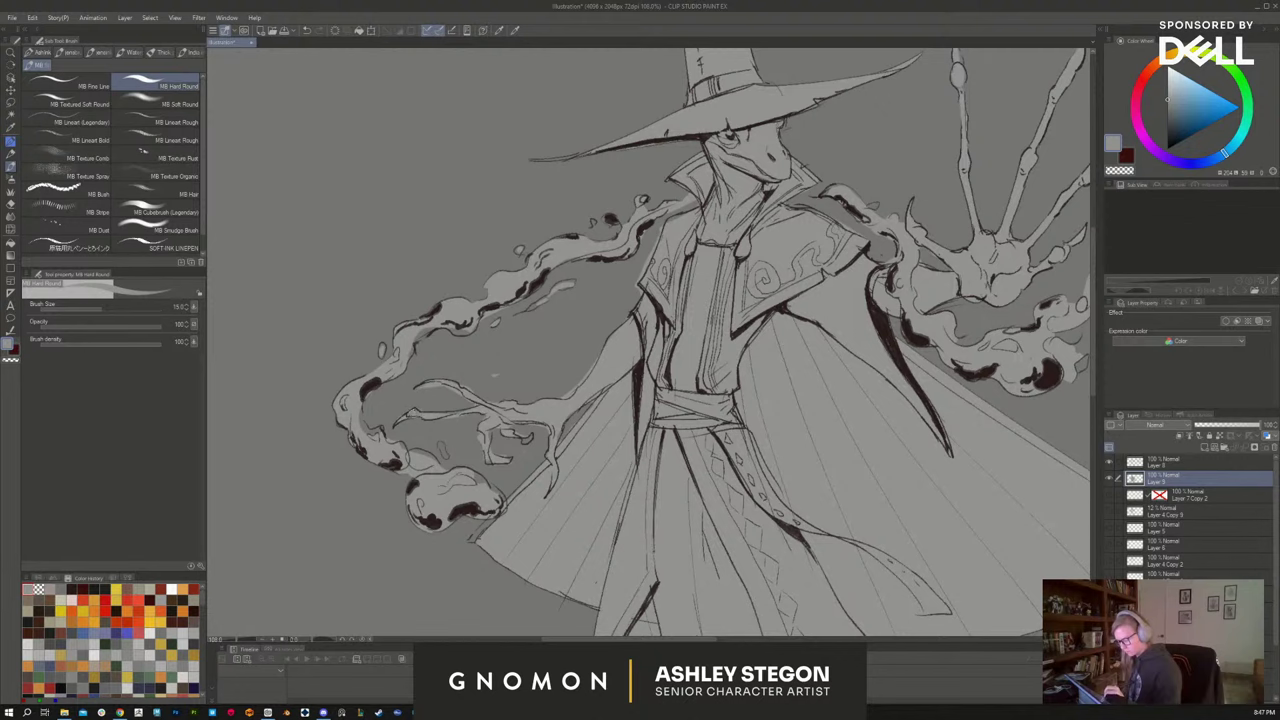
key(c)
click(456, 420)
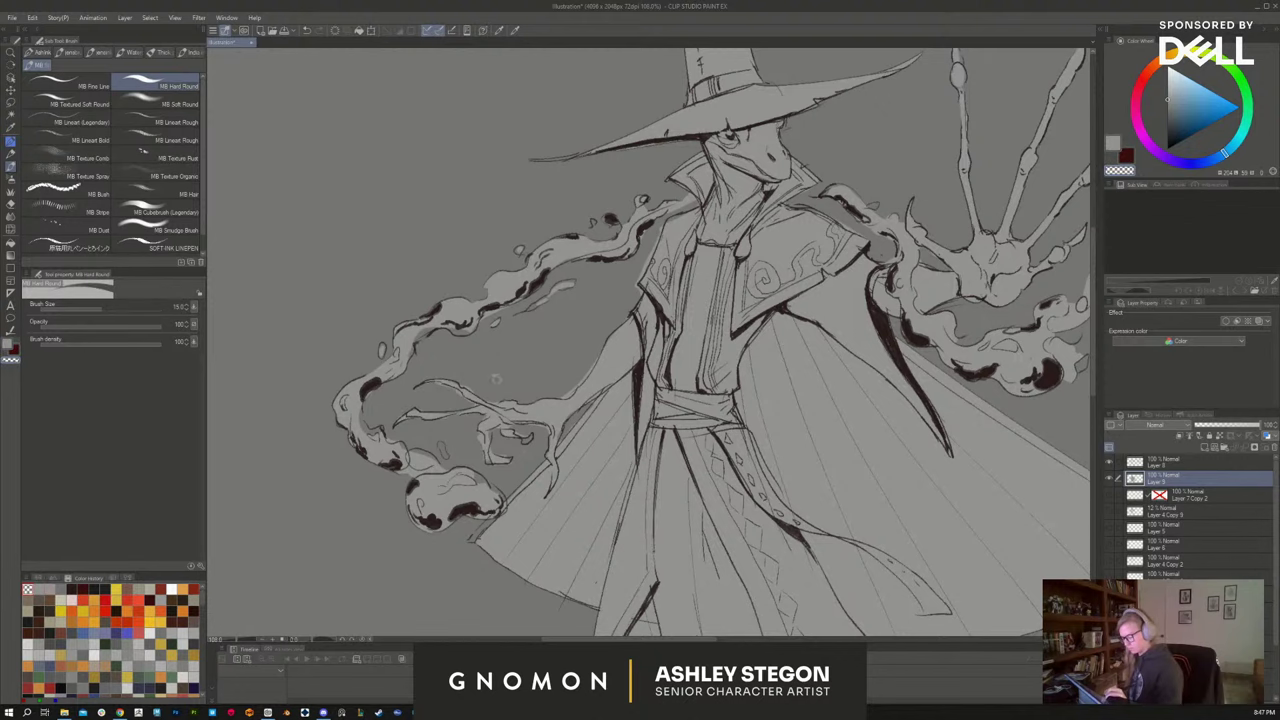
Examine the base color fill across the whole wizard, from the hat and flames to the robe hem, feet and tail
scroll(806, 475, down, 4)
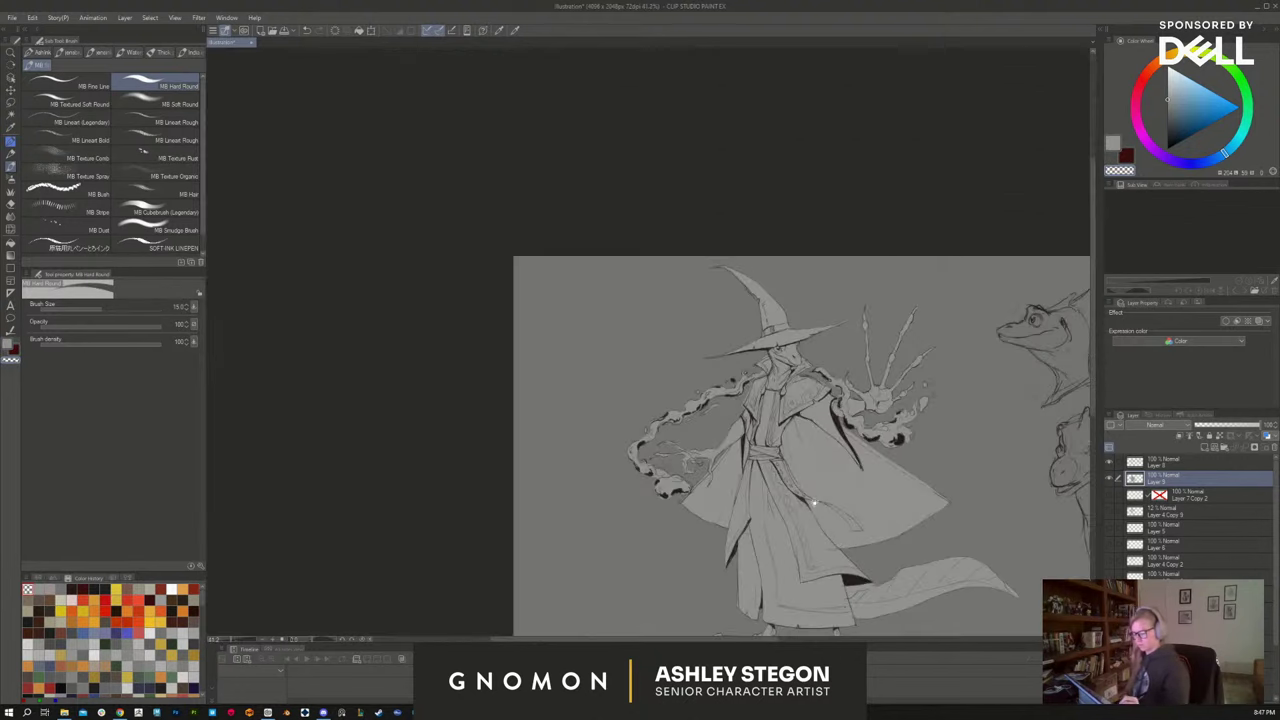
drag(843, 545, 649, 451)
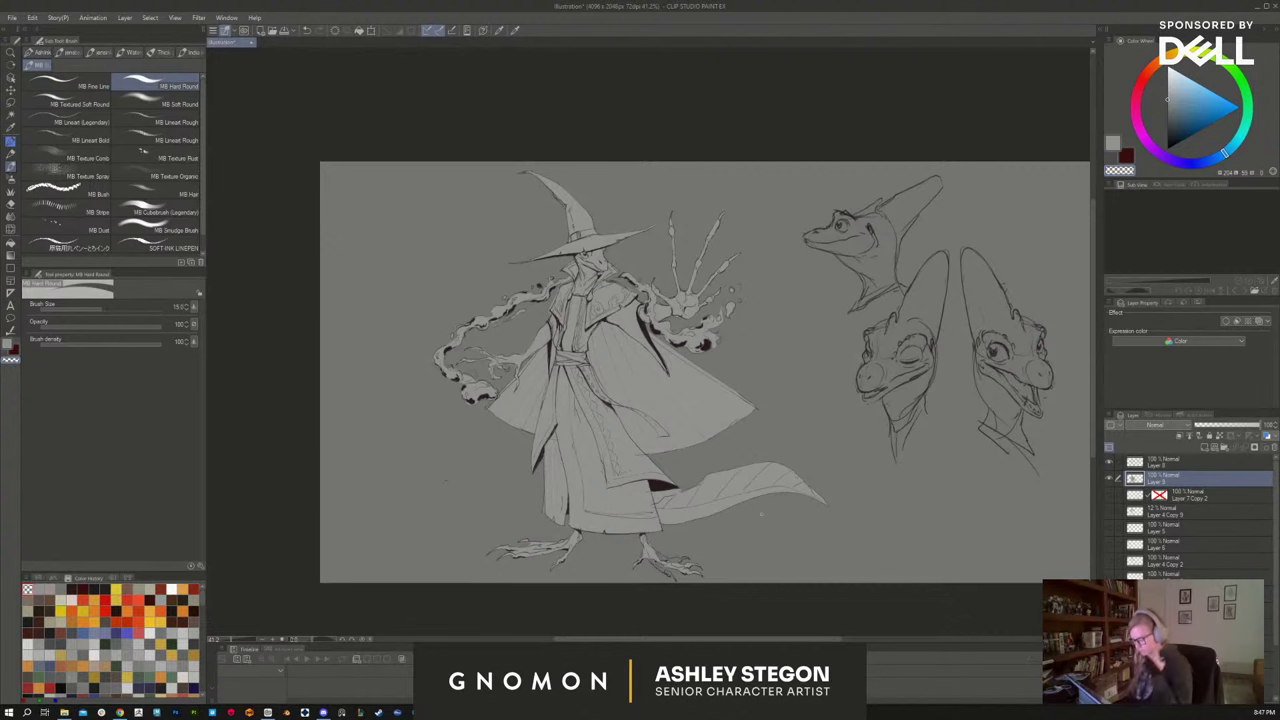
scroll(761, 515, up, 3)
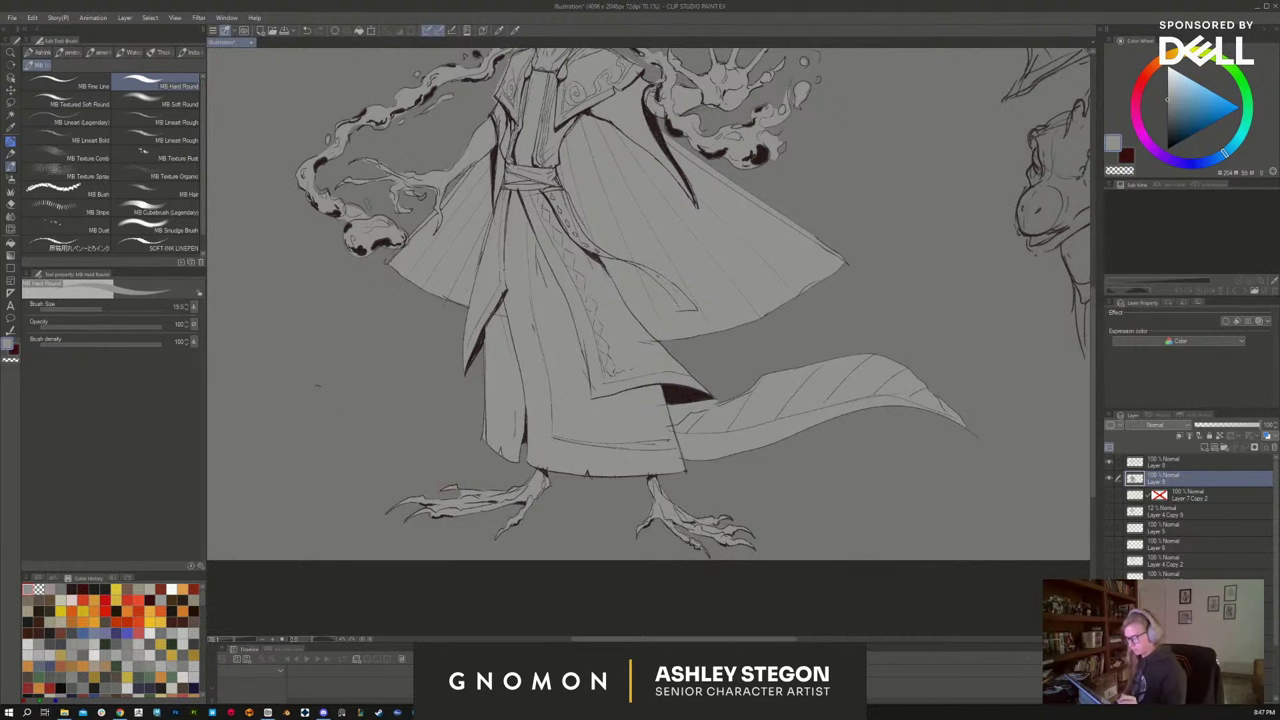
drag(318, 385, 340, 399)
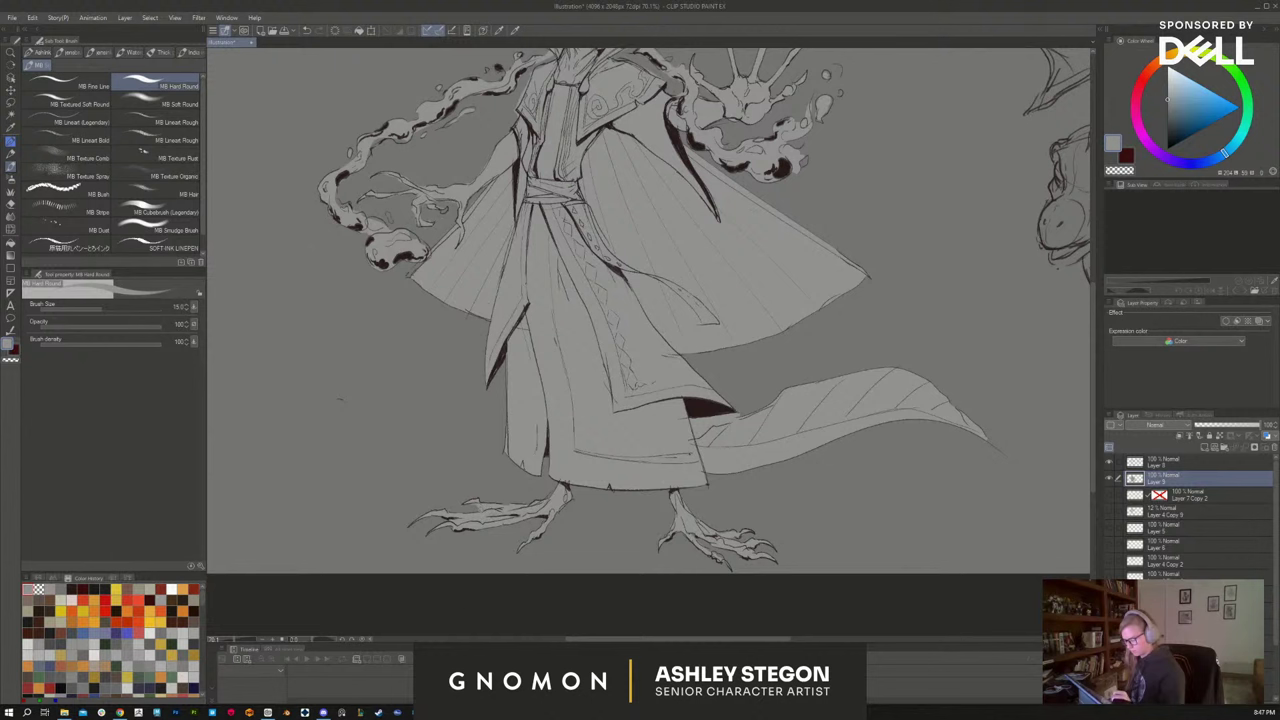
key(c)
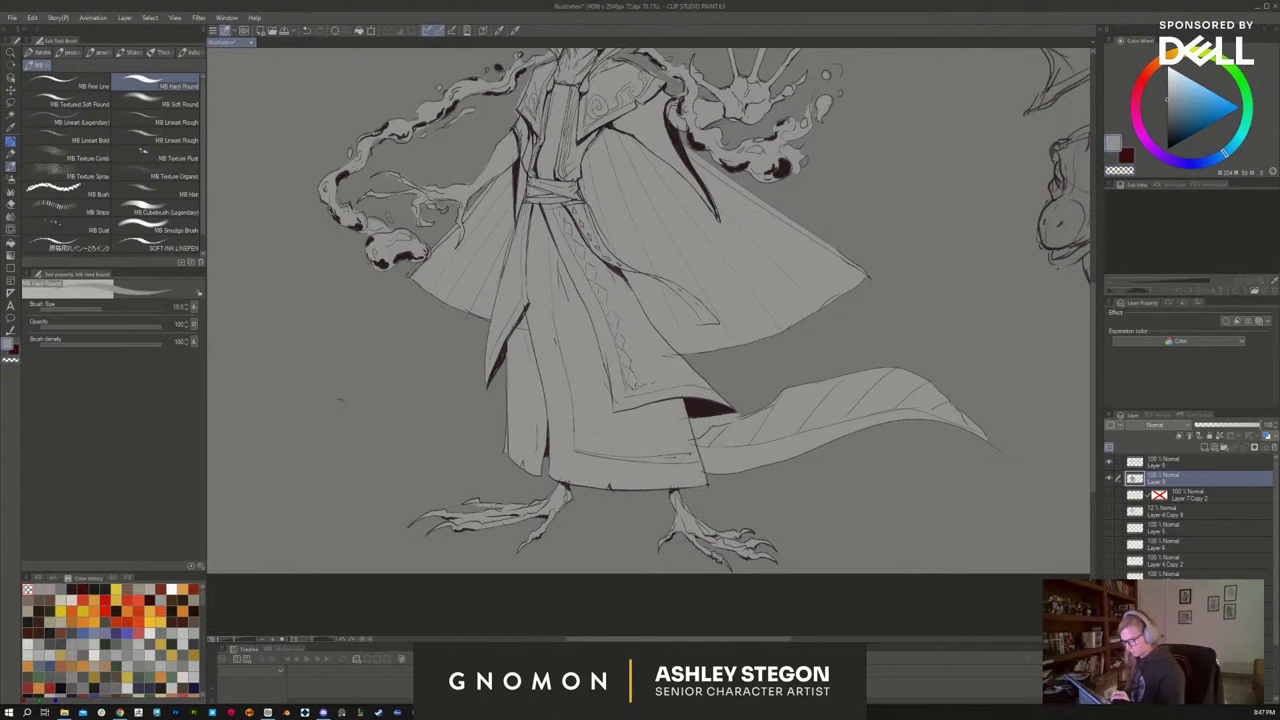
scroll(886, 488, down, 1)
drag(891, 486, 873, 511)
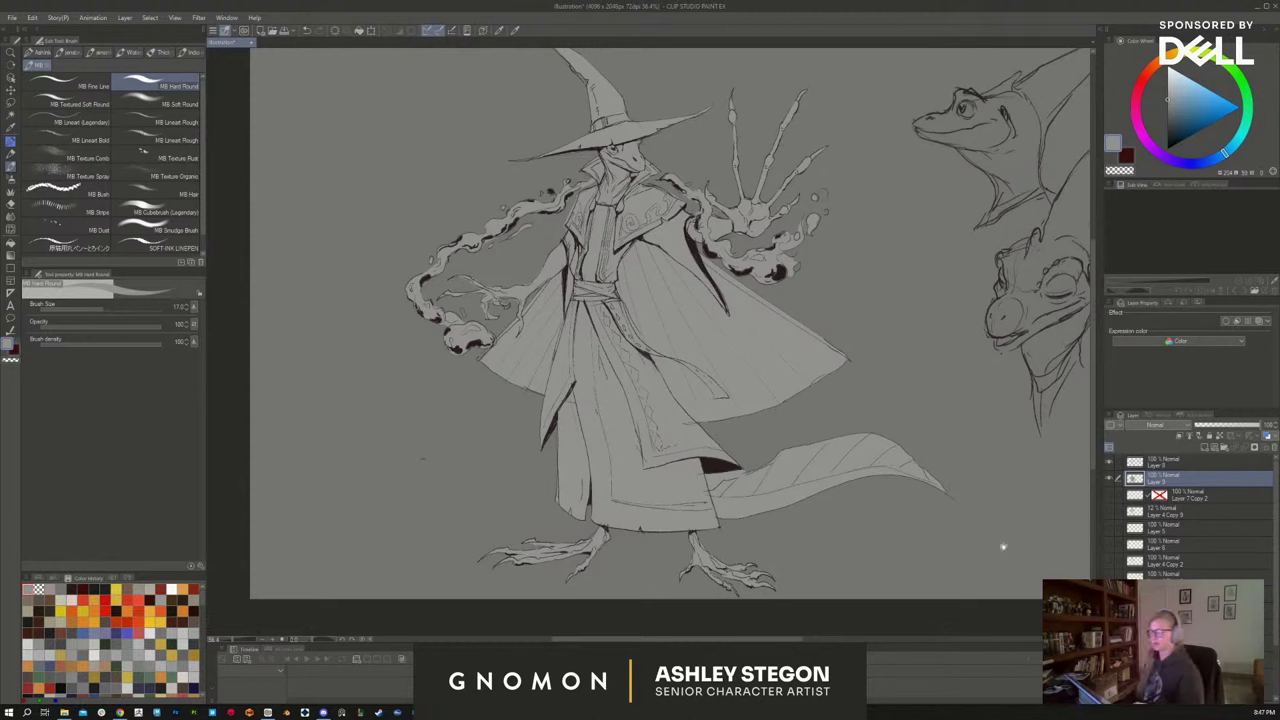
scroll(991, 543, down, 1)
drag(991, 543, 895, 545)
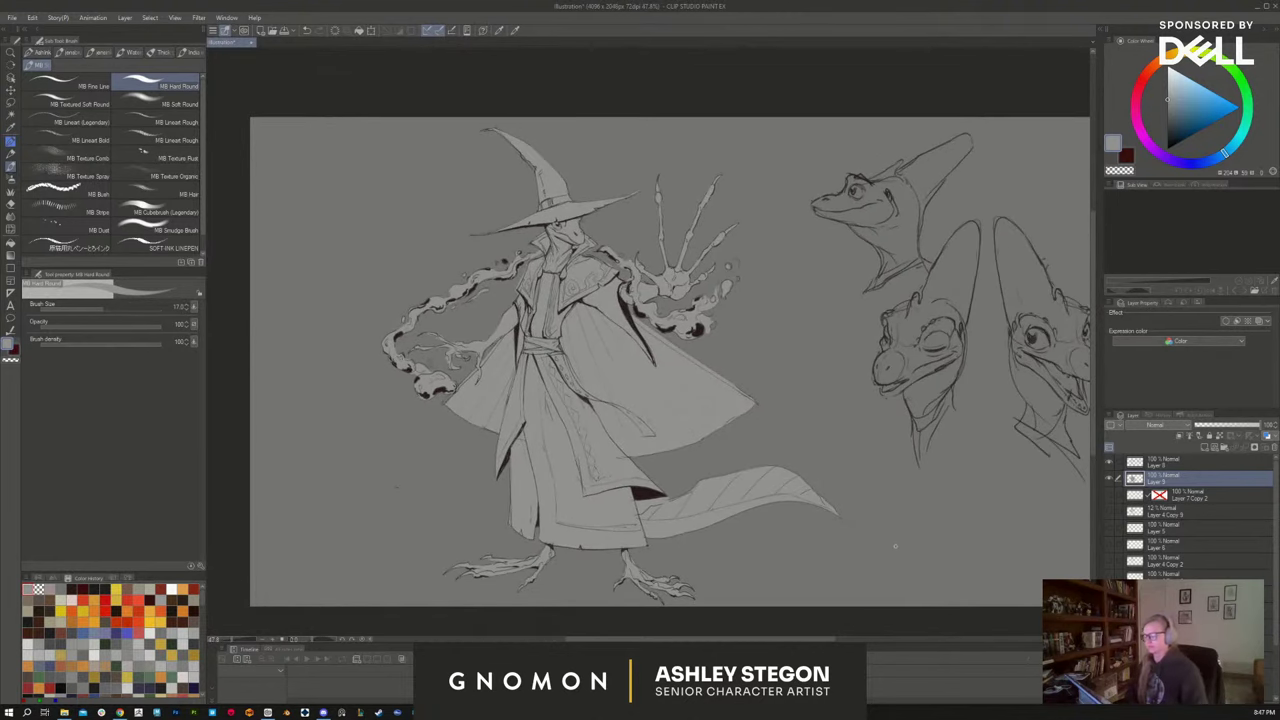
Open the recent file KnightShiningArmor.clip and examine the layer stack inside Folder 2
click(14, 18)
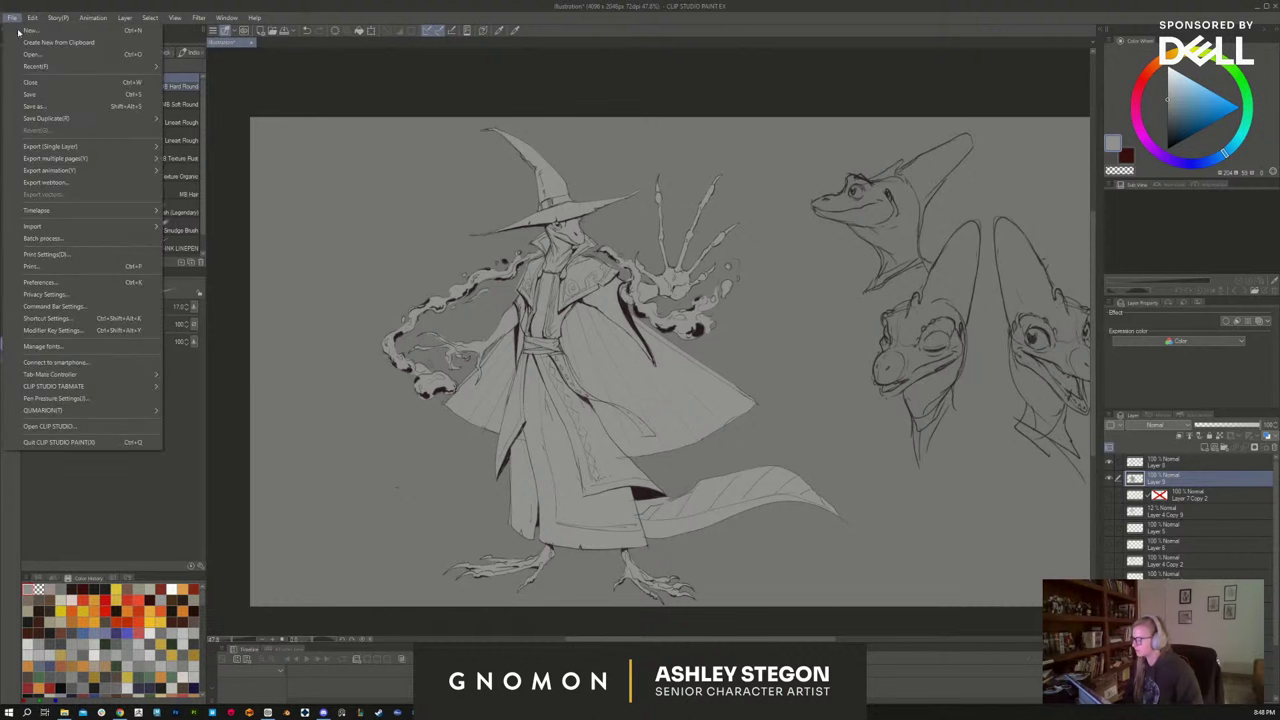
mouse_move(52, 68)
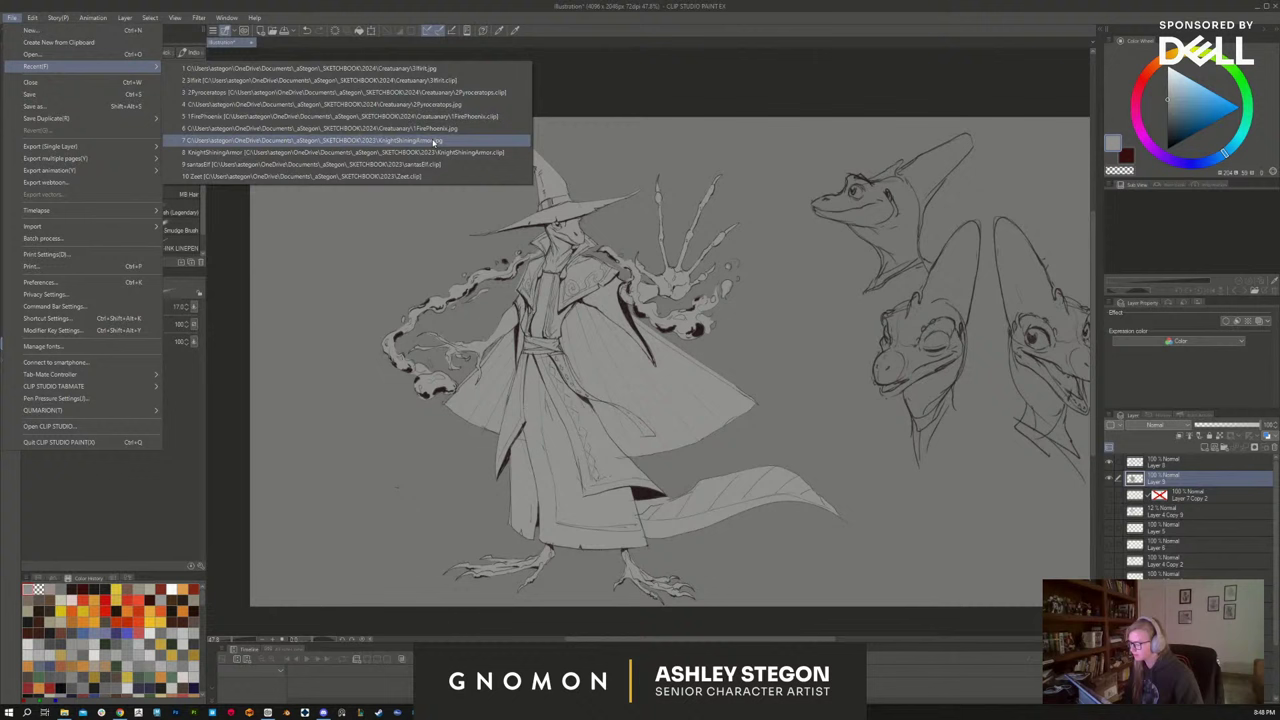
click(472, 152)
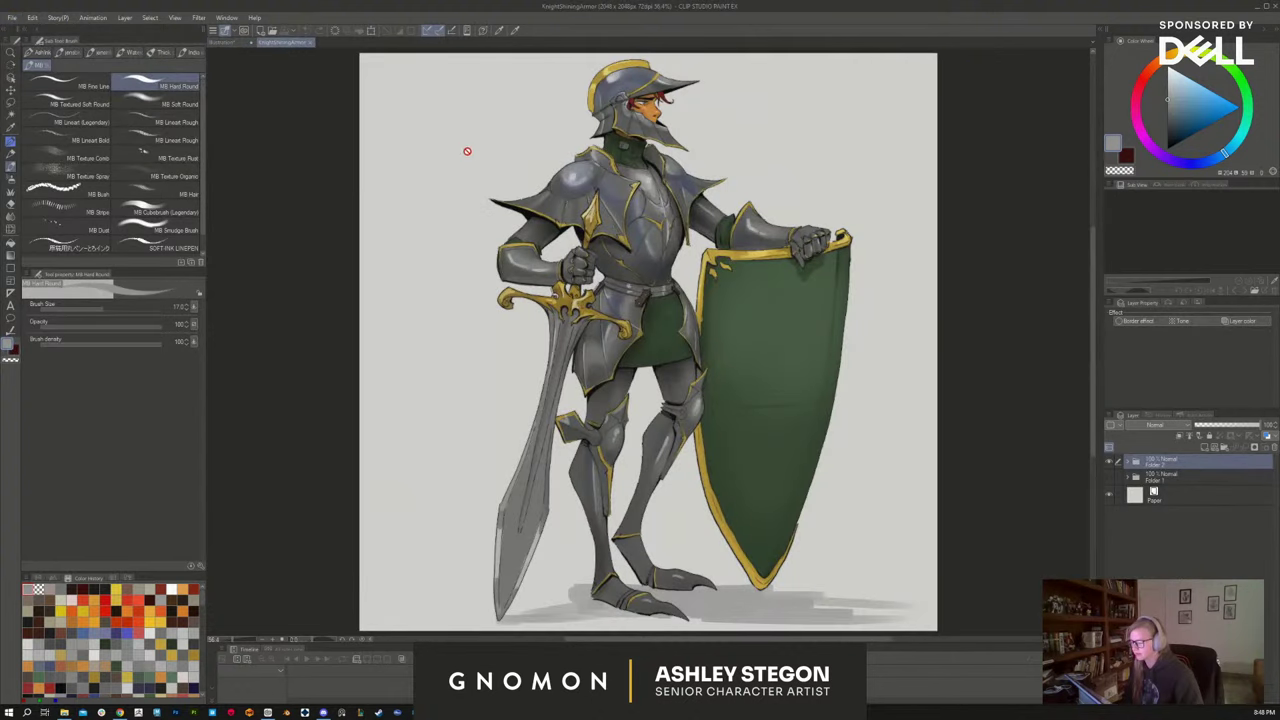
click(1129, 462)
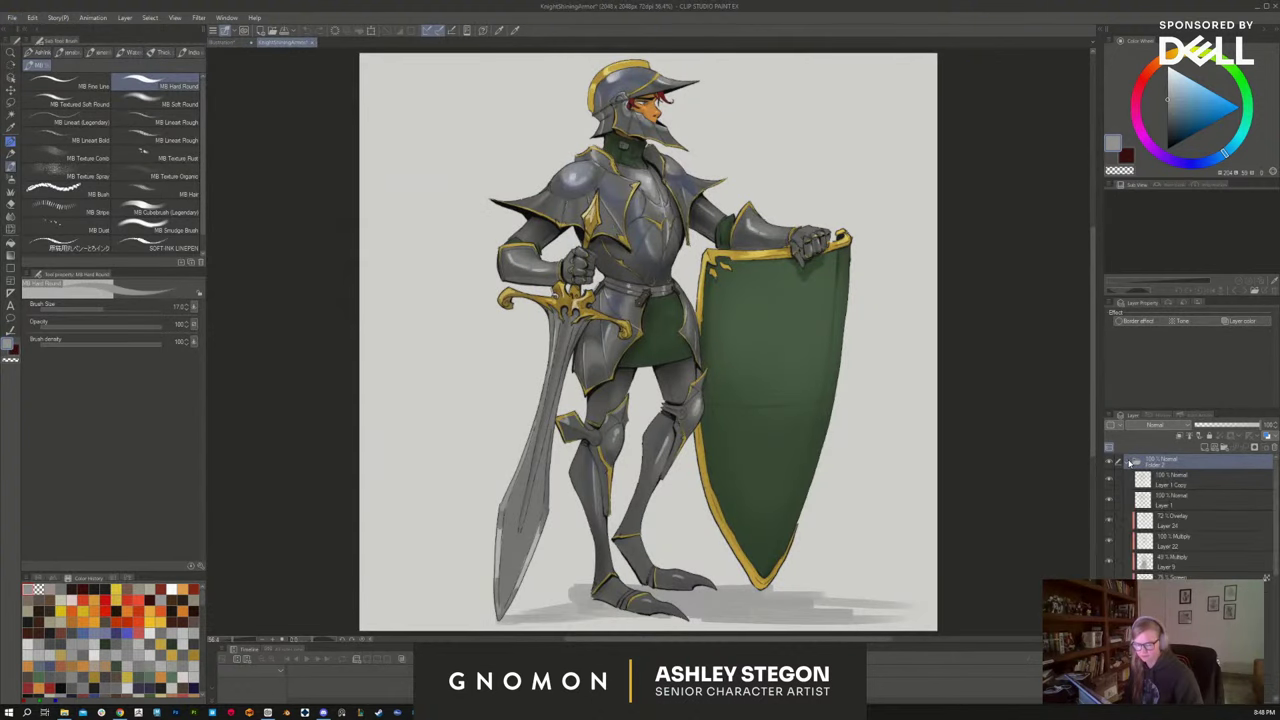
scroll(1206, 510, down, 2)
scroll(1203, 489, up, 2)
click(1193, 479)
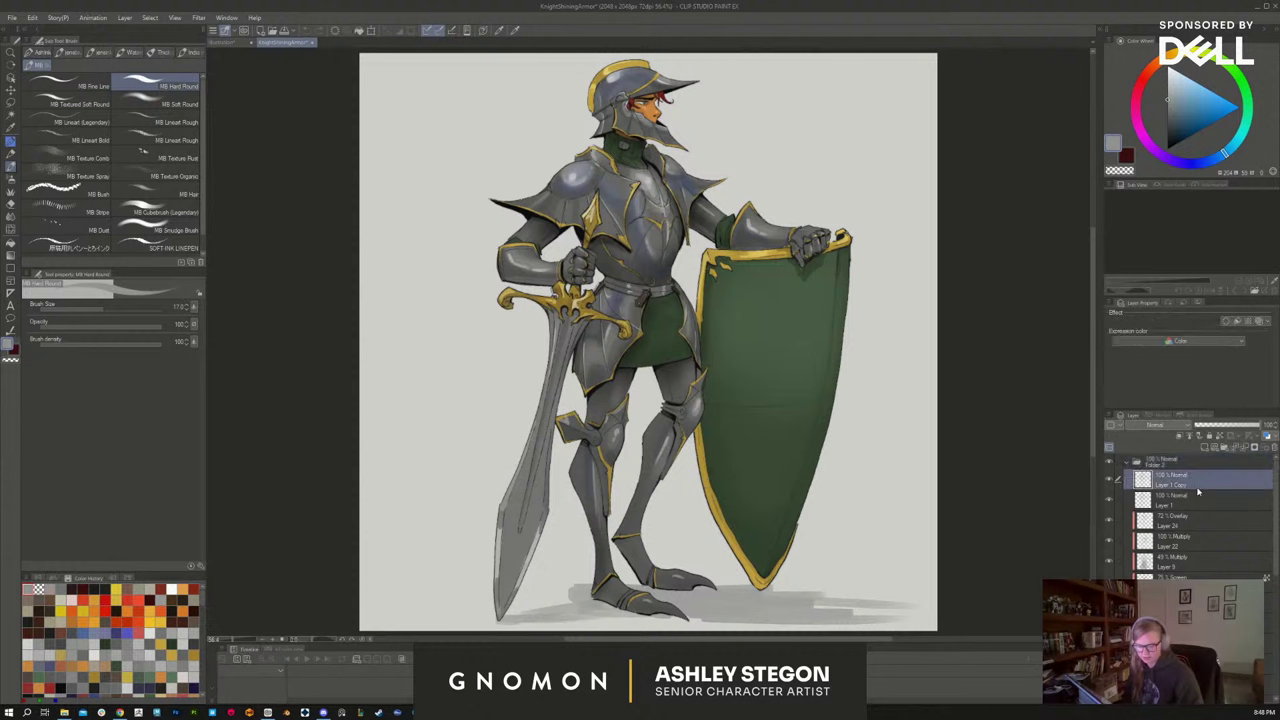
scroll(1199, 494, down, 3)
scroll(1201, 493, down, 5)
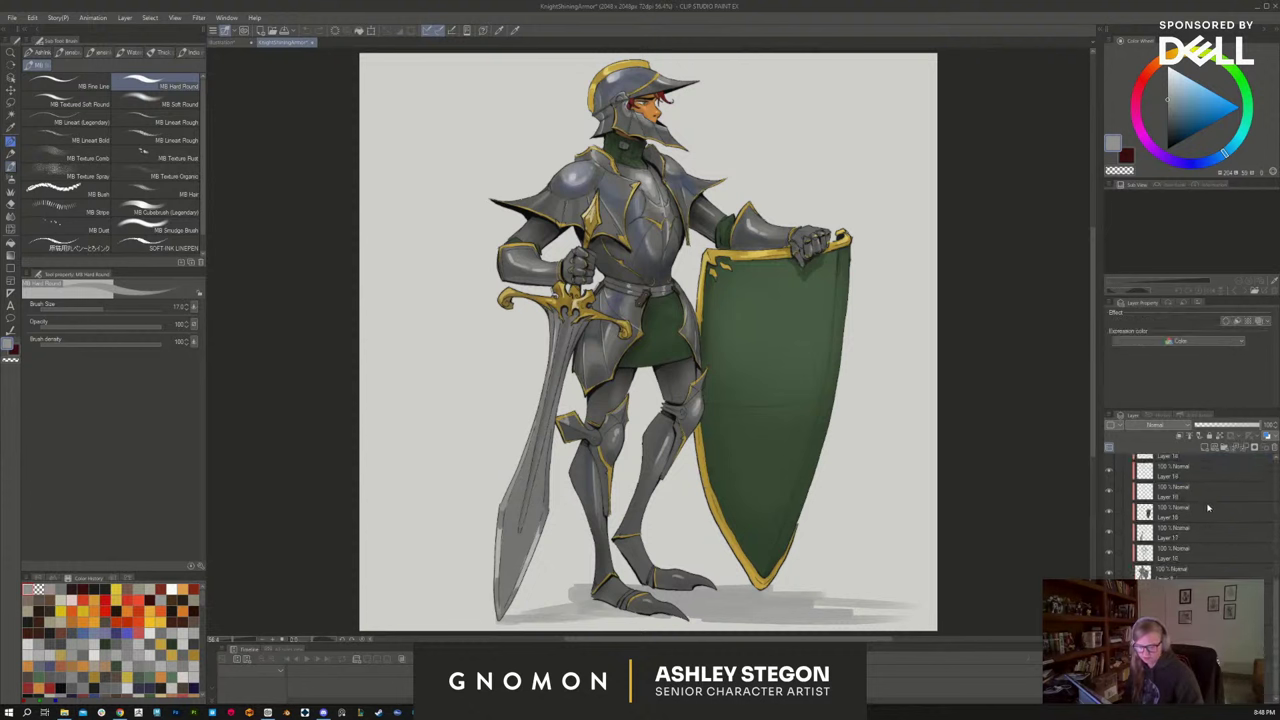
scroll(1197, 468, up, 8)
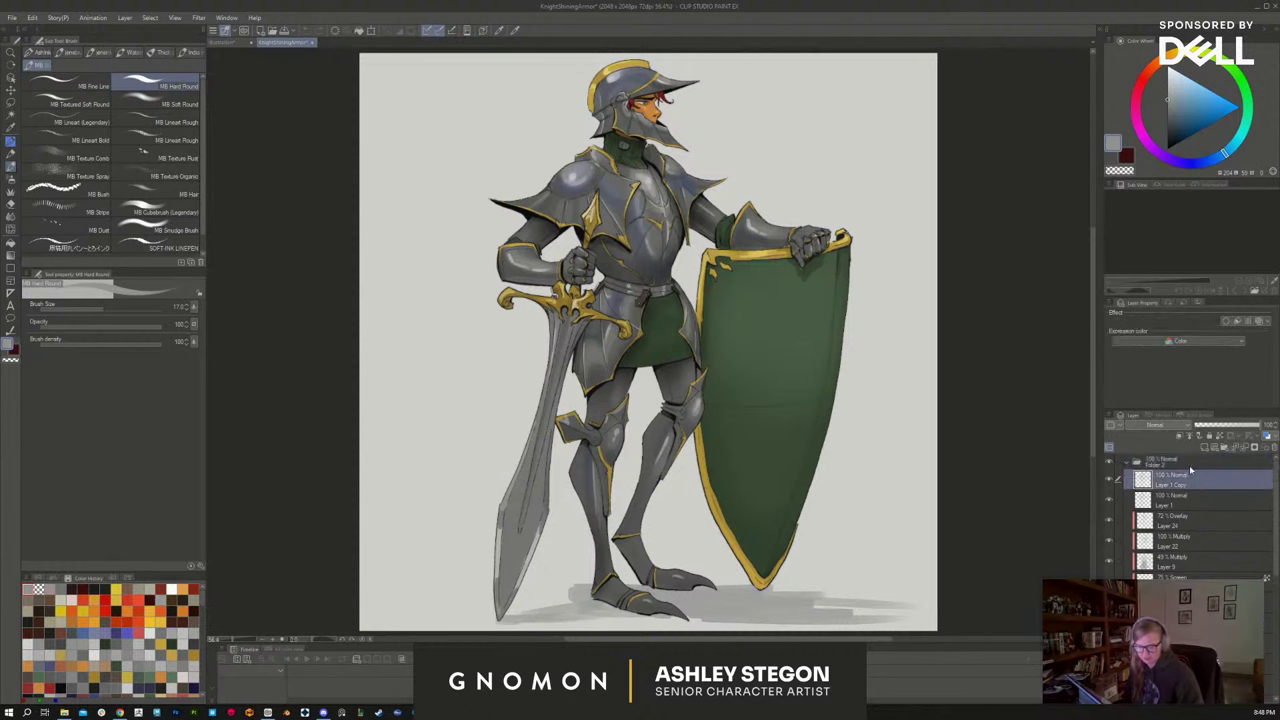
Briefly show Folder 1 in the knight file and review the clipped layers inside Folder 2 once more
click(1135, 462)
click(1108, 480)
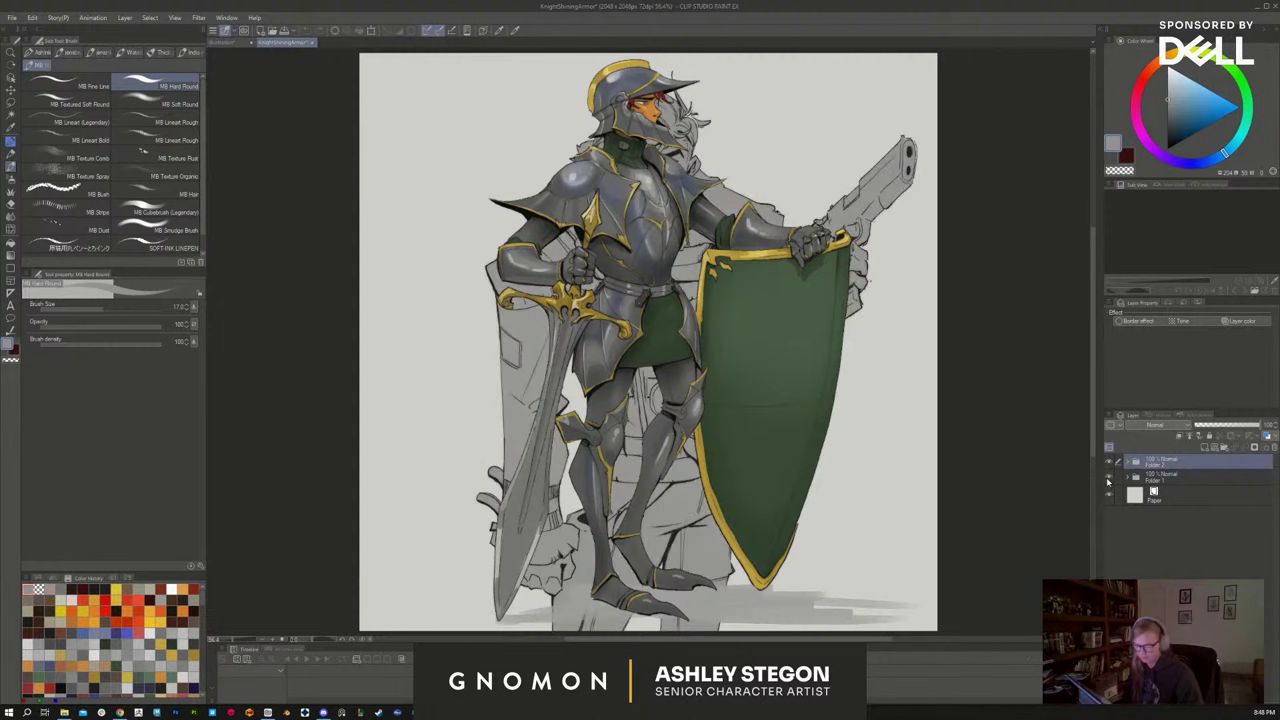
click(1109, 480)
click(1127, 463)
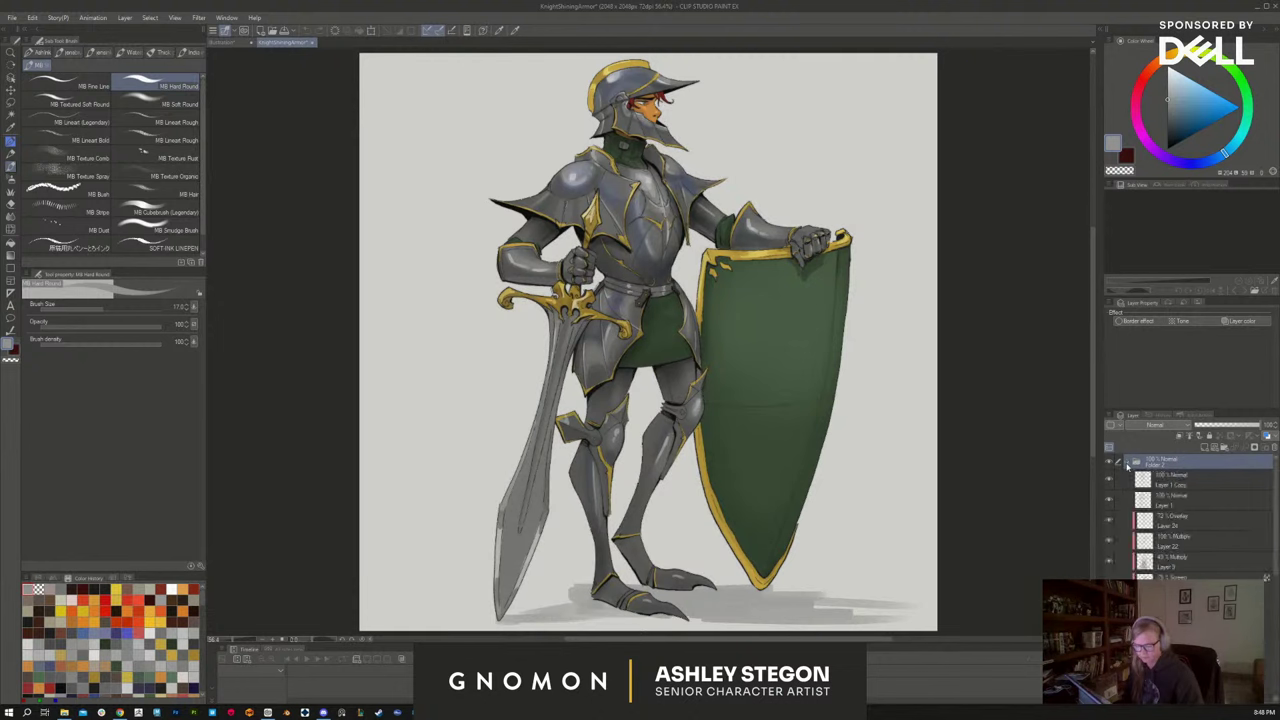
scroll(1177, 540, down, 5)
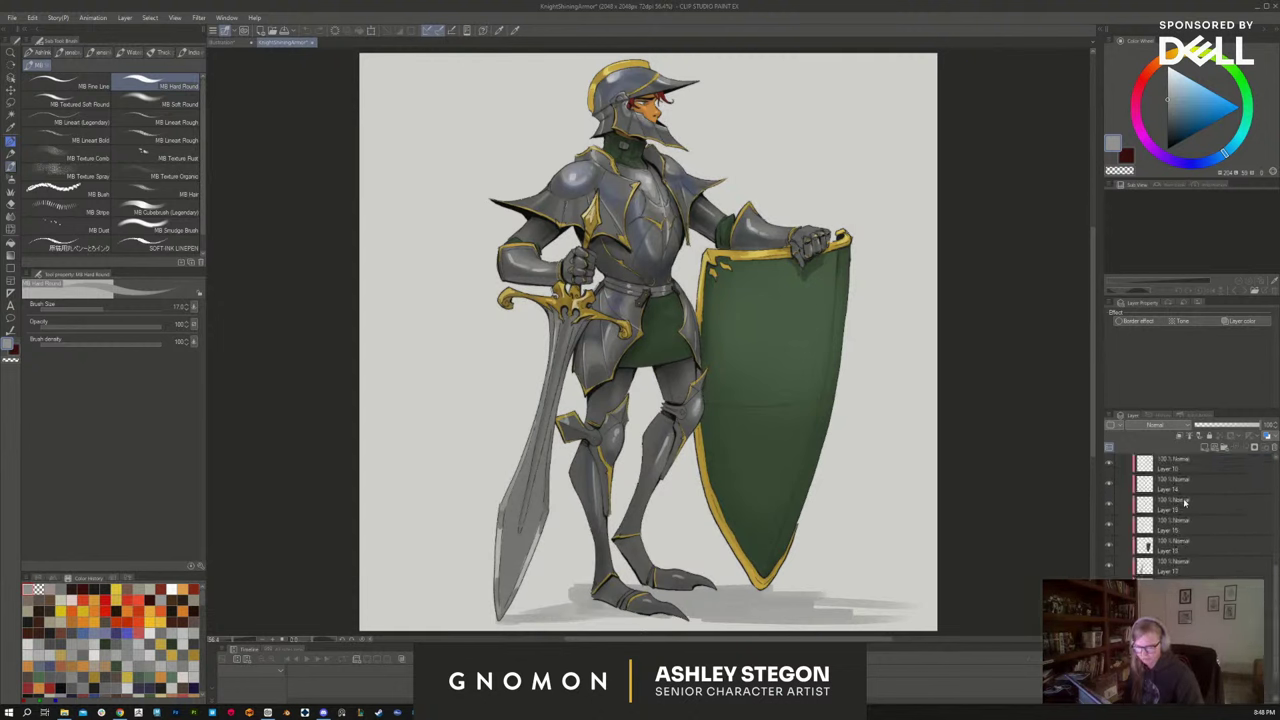
scroll(1186, 508, down, 1)
scroll(1191, 558, up, 6)
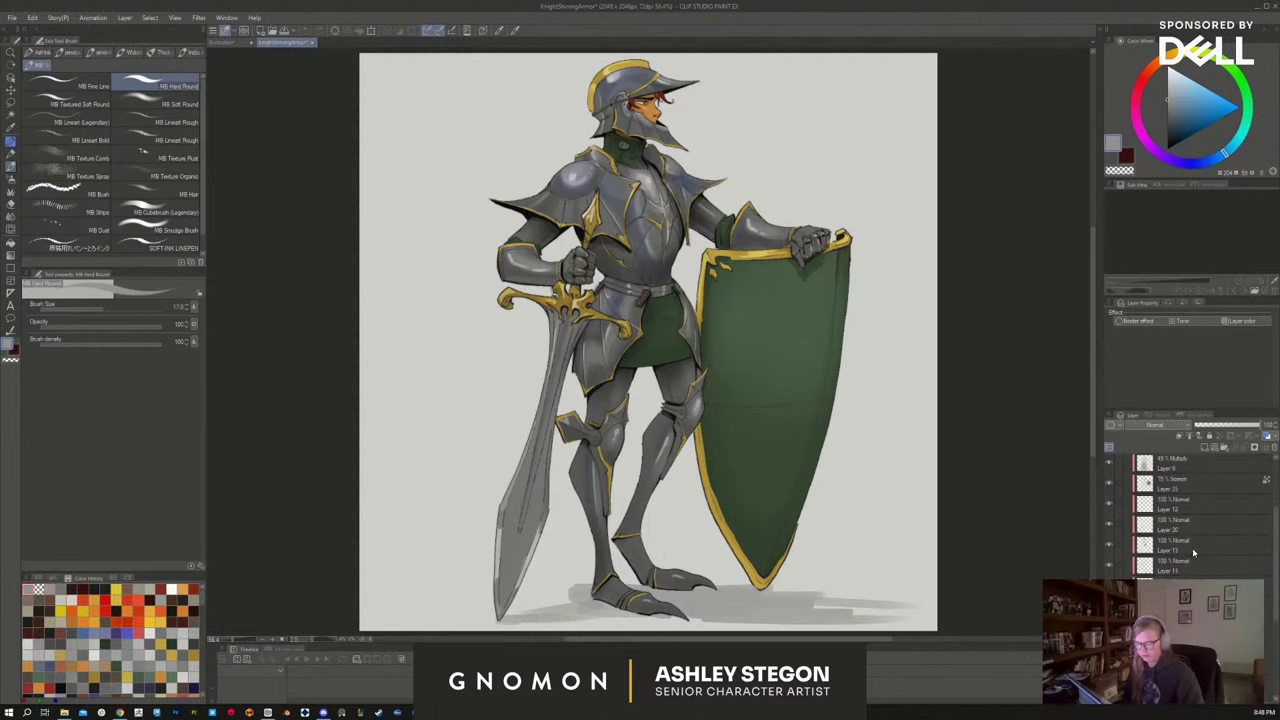
click(1128, 466)
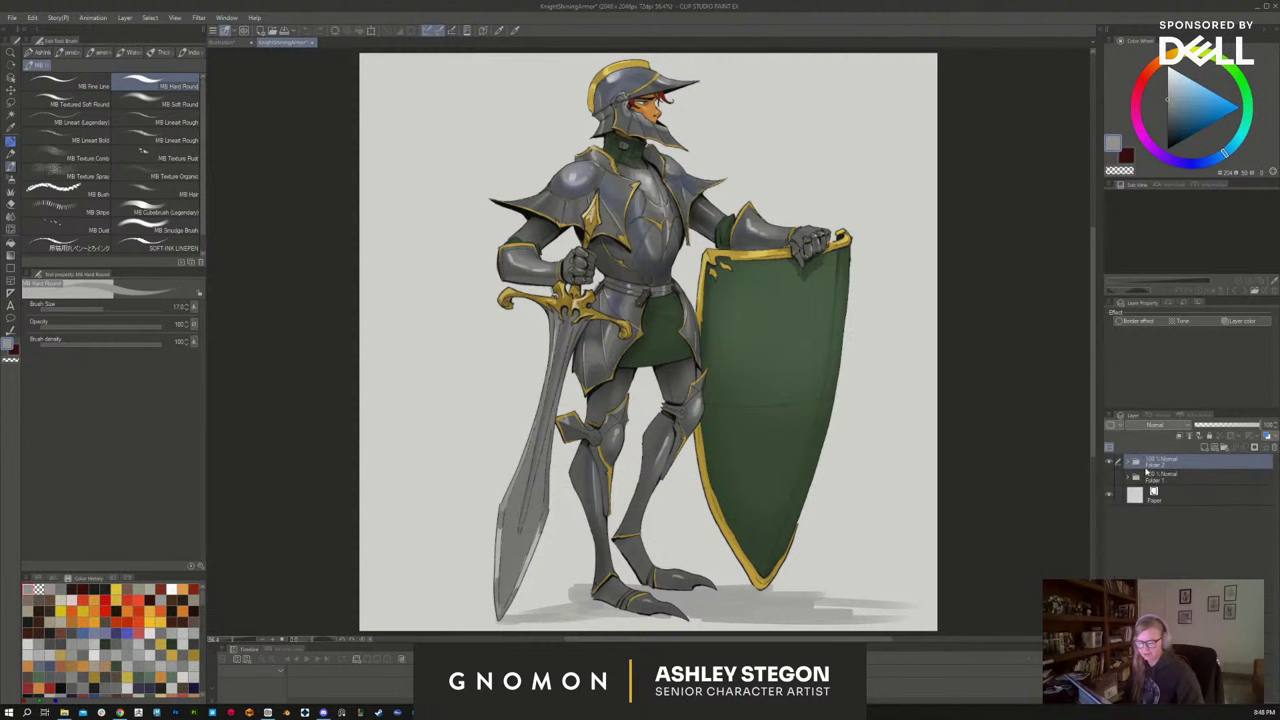
Switch back to the wizard illustration and add a new layer clipped to the base color layer, Layer 9
click(222, 43)
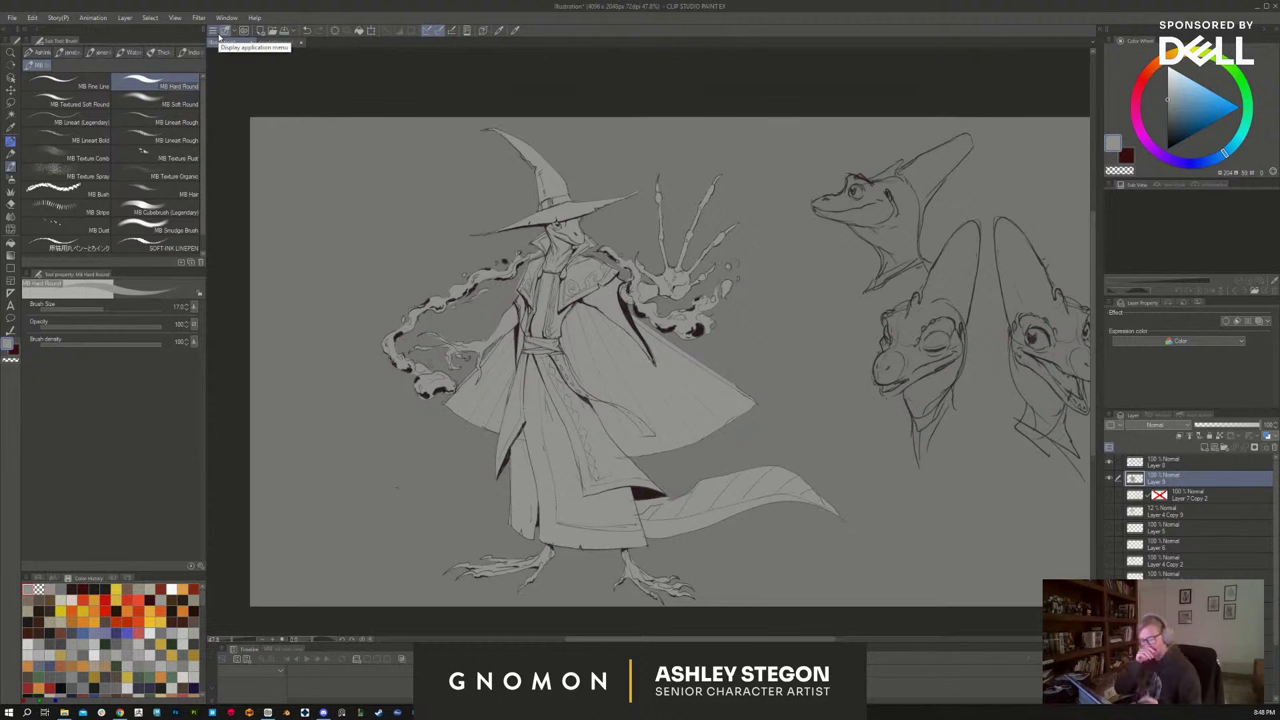
click(1160, 494)
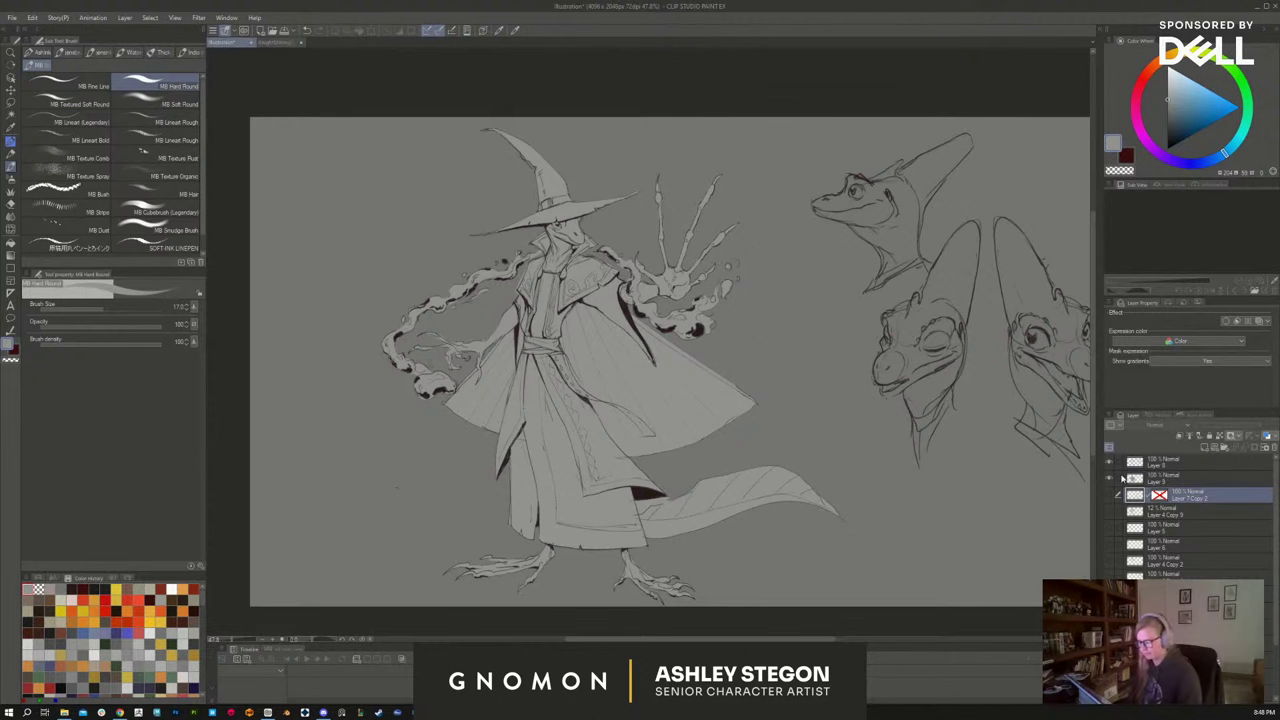
click(1188, 475)
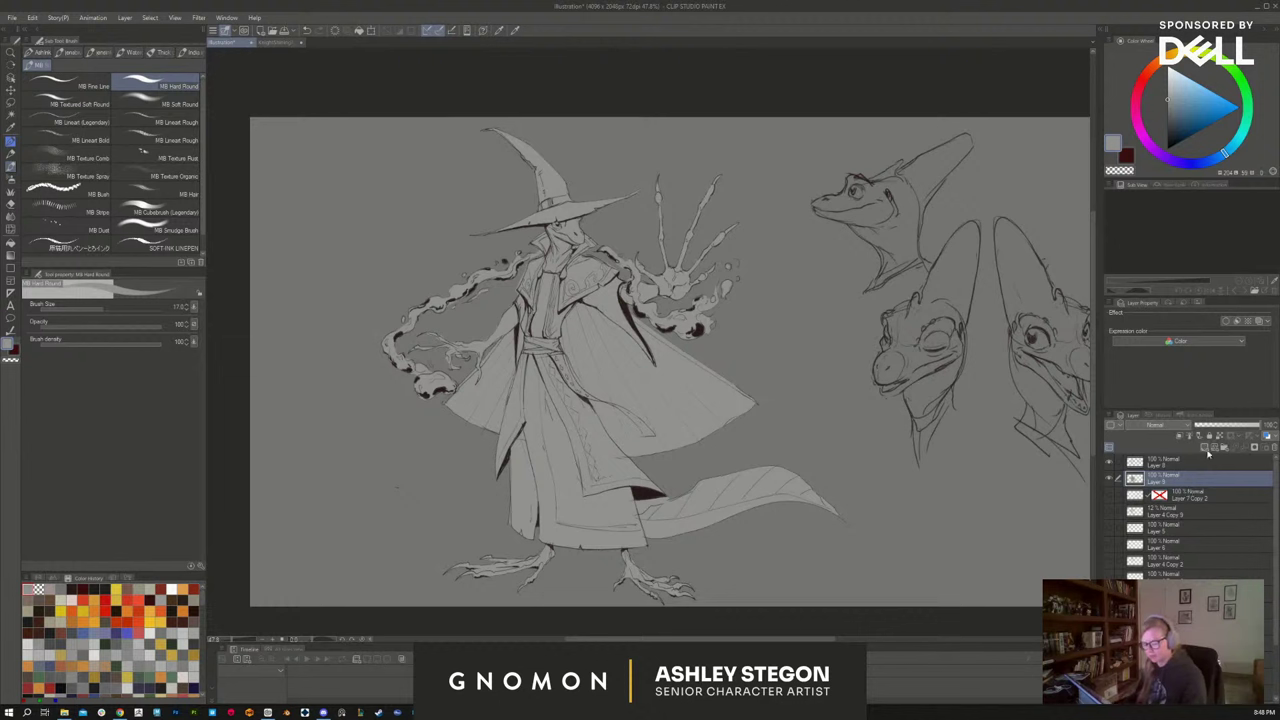
click(1196, 438)
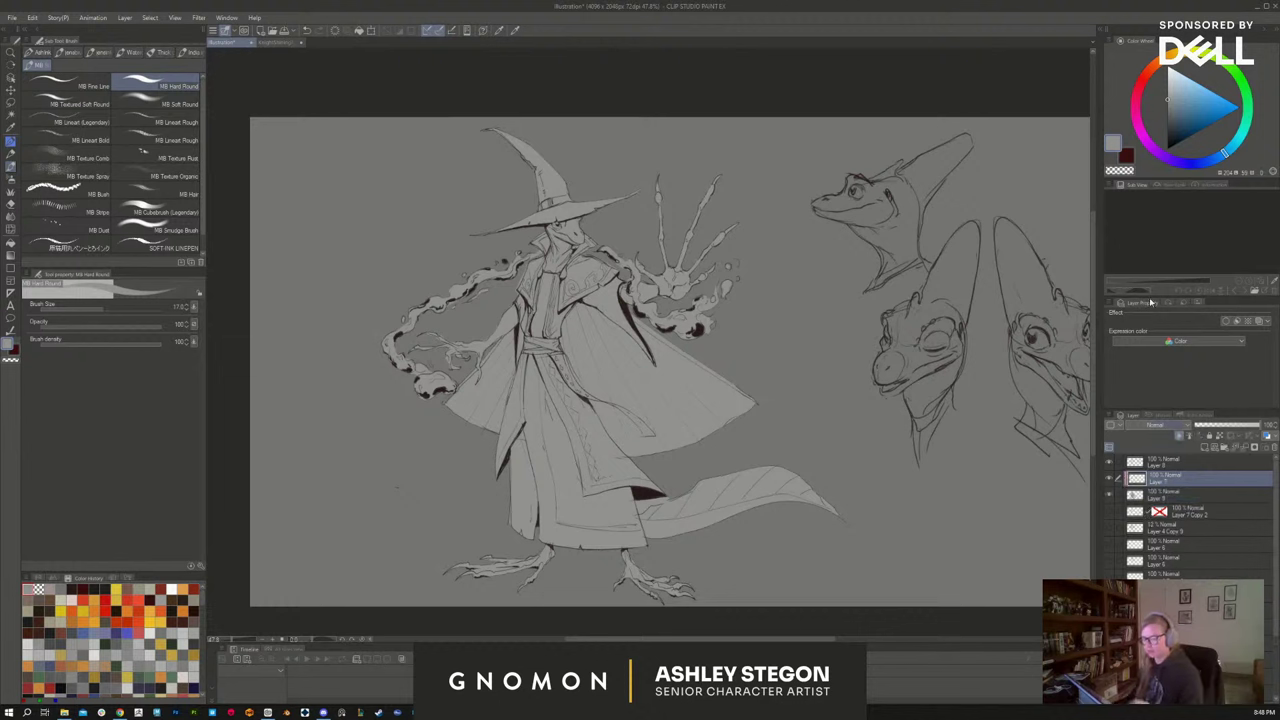
Using MB Cubebrush (Legendary) at size 20 and a darker gray than the sampled base, paint a shadow on the large cape below the collar
alt+click(622, 413)
click(1171, 103)
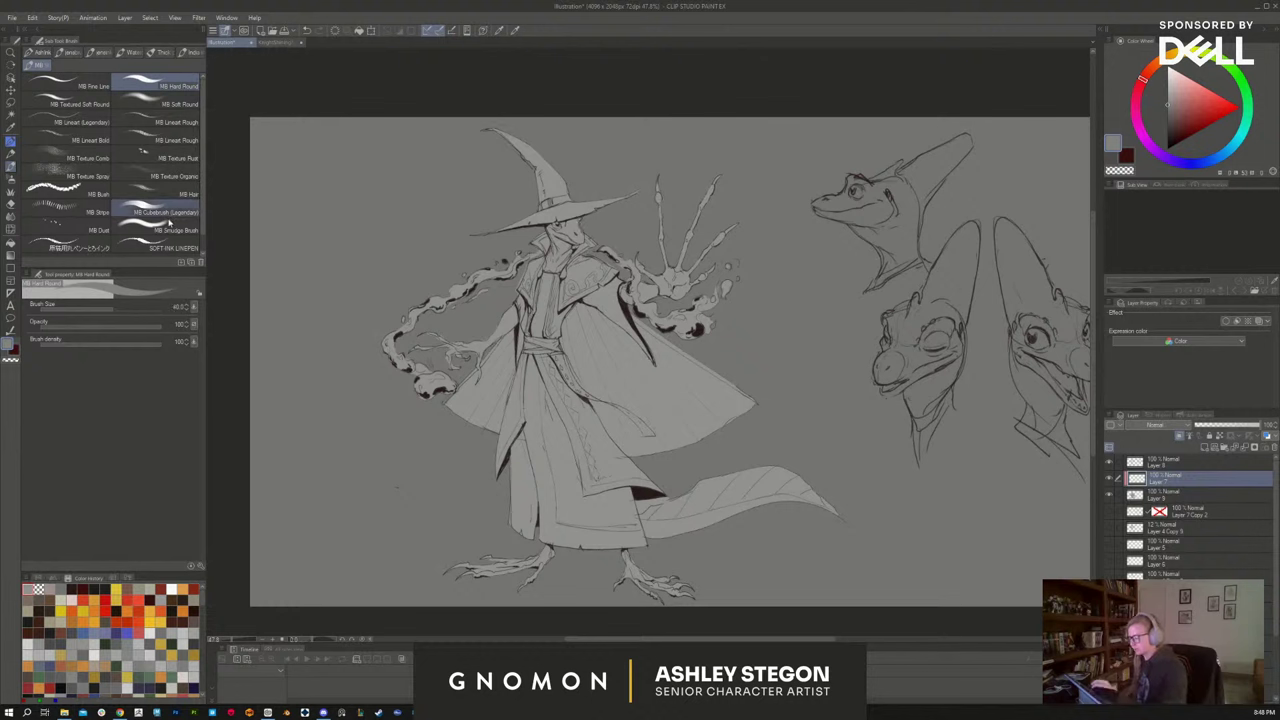
click(155, 212)
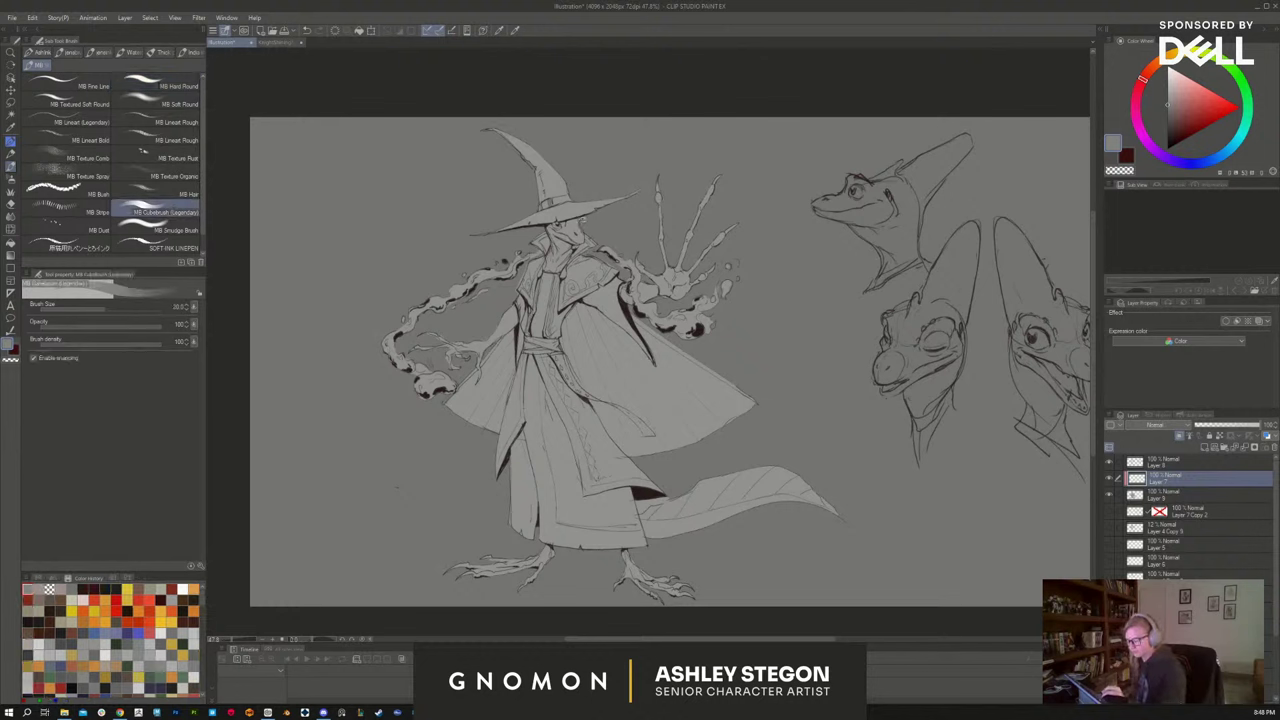
click(1168, 114)
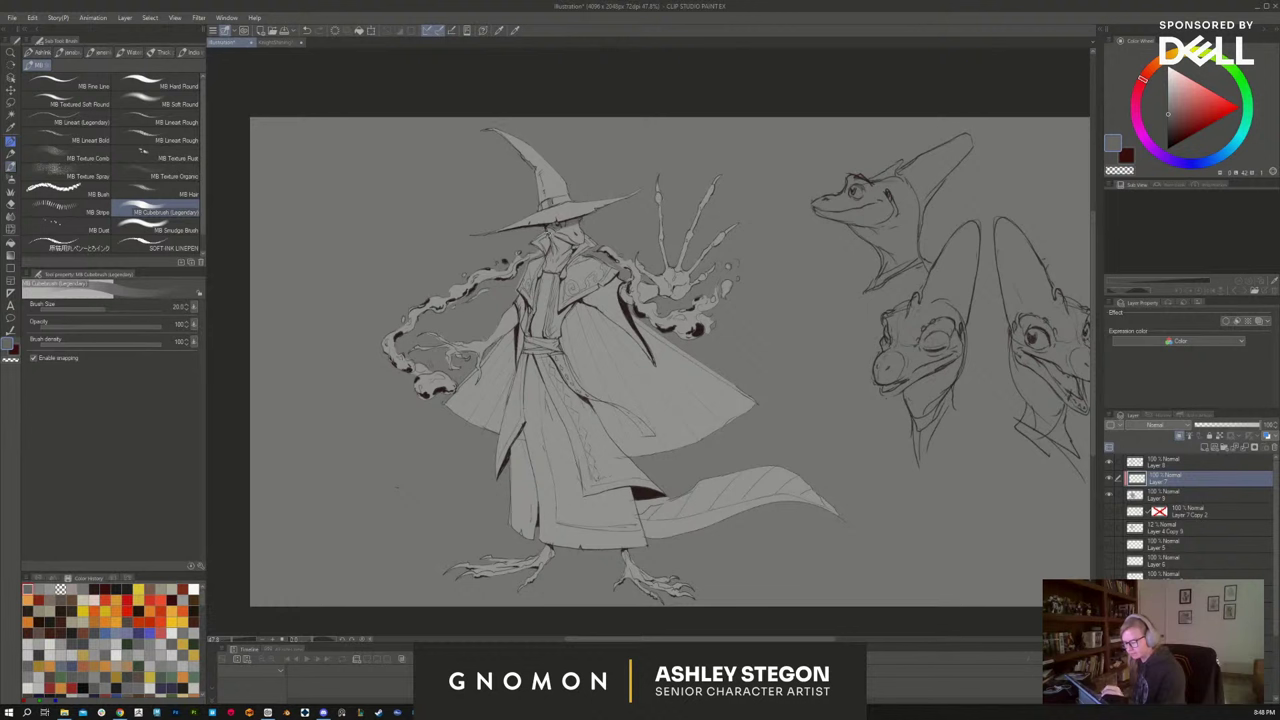
mouse_move(570, 258)
mouse_down()
mouse_move(590, 294)
mouse_move(566, 322)
mouse_move(645, 360)
mouse_up()
Soften the cape shadow's edge with transparent color, using larger Cubebrush strokes and MB Soft Round at size 120
key(])
key(])
mouse_move(612, 312)
mouse_down()
mouse_move(578, 371)
mouse_move(599, 322)
mouse_move(579, 358)
mouse_move(619, 335)
mouse_move(630, 374)
mouse_move(581, 376)
mouse_move(580, 387)
mouse_move(601, 371)
mouse_move(587, 311)
mouse_move(647, 402)
mouse_move(603, 321)
mouse_move(585, 361)
mouse_up()
click(155, 101)
key(])
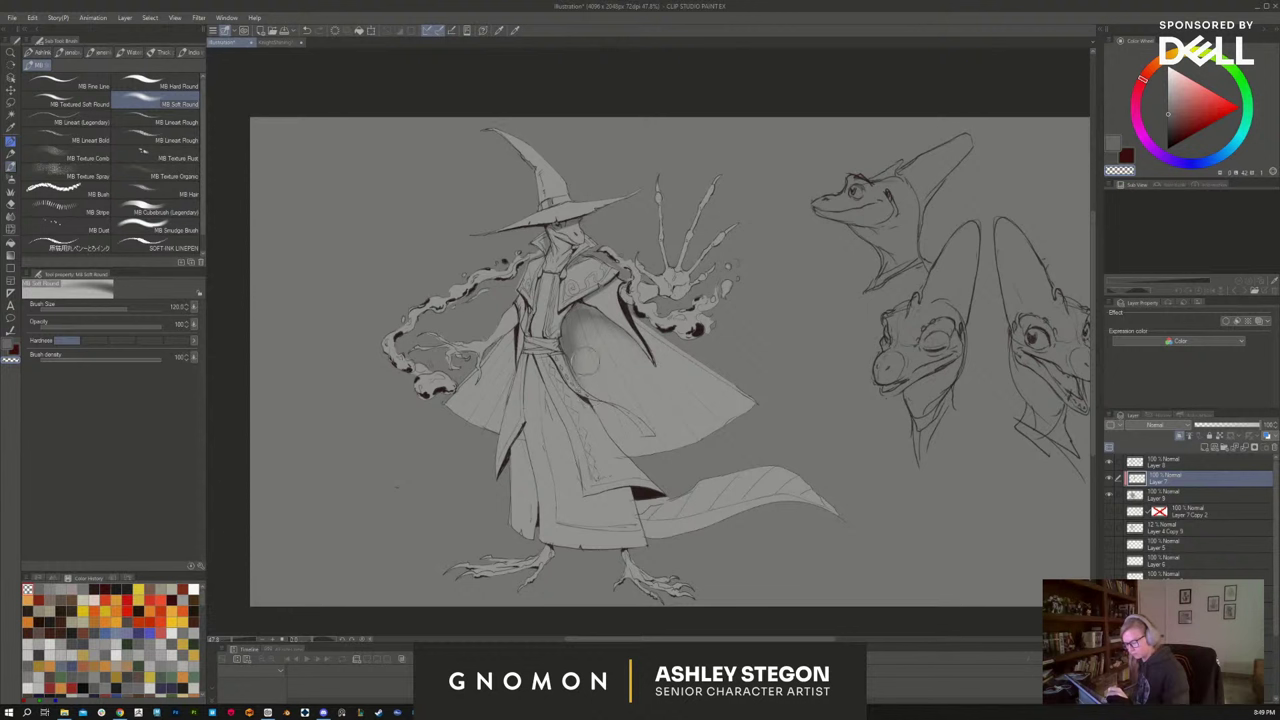
With MB Cubebrush (Legendary) at size 20, shade the robe beside the chest and the area beneath the front panel's overlap
click(160, 212)
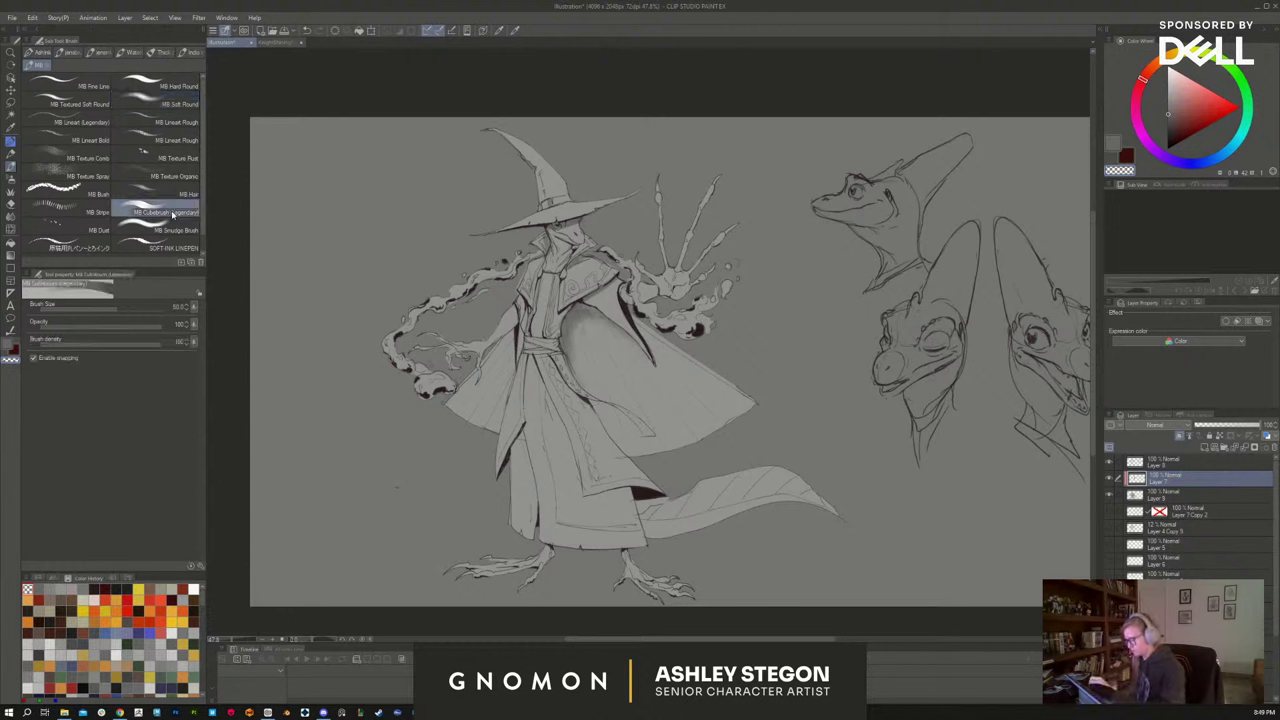
key(c)
key(bracketleft)
key(bracketleft)
key(bracketleft)
key(bracketleft)
drag(521, 290, 519, 309)
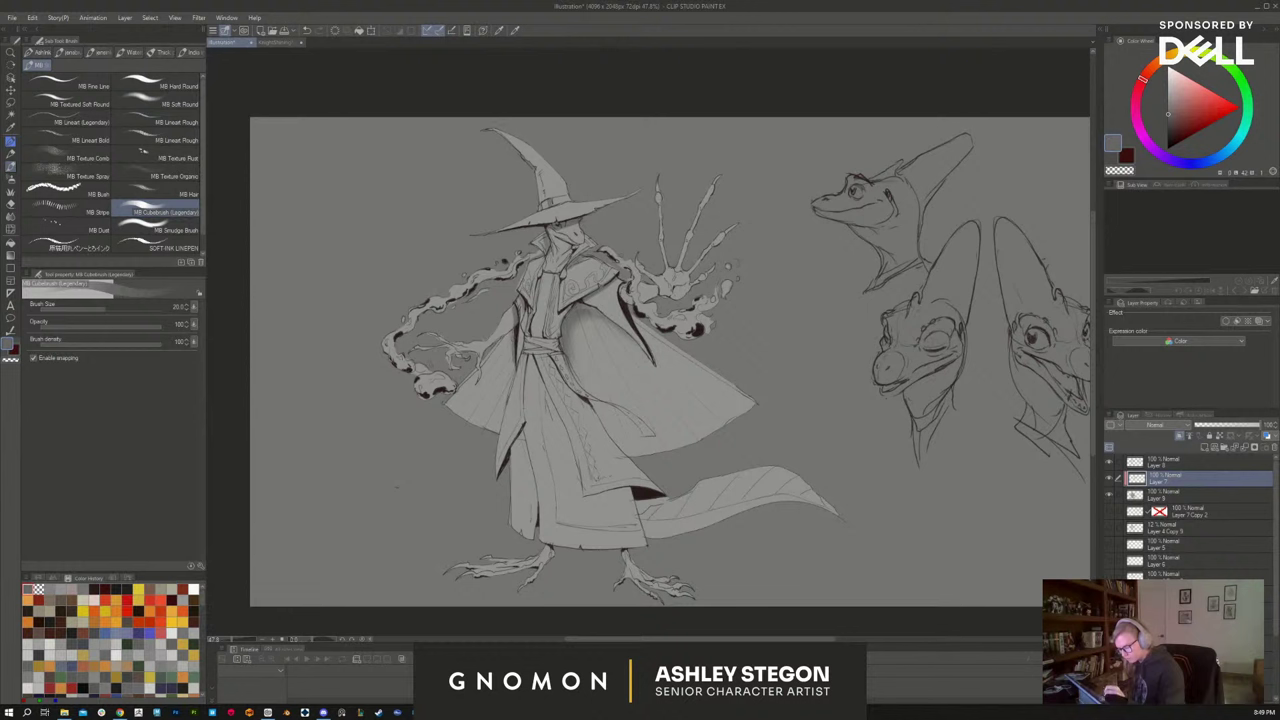
mouse_move(527, 366)
mouse_down()
mouse_move(512, 466)
mouse_move(562, 432)
mouse_move(579, 490)
mouse_up()
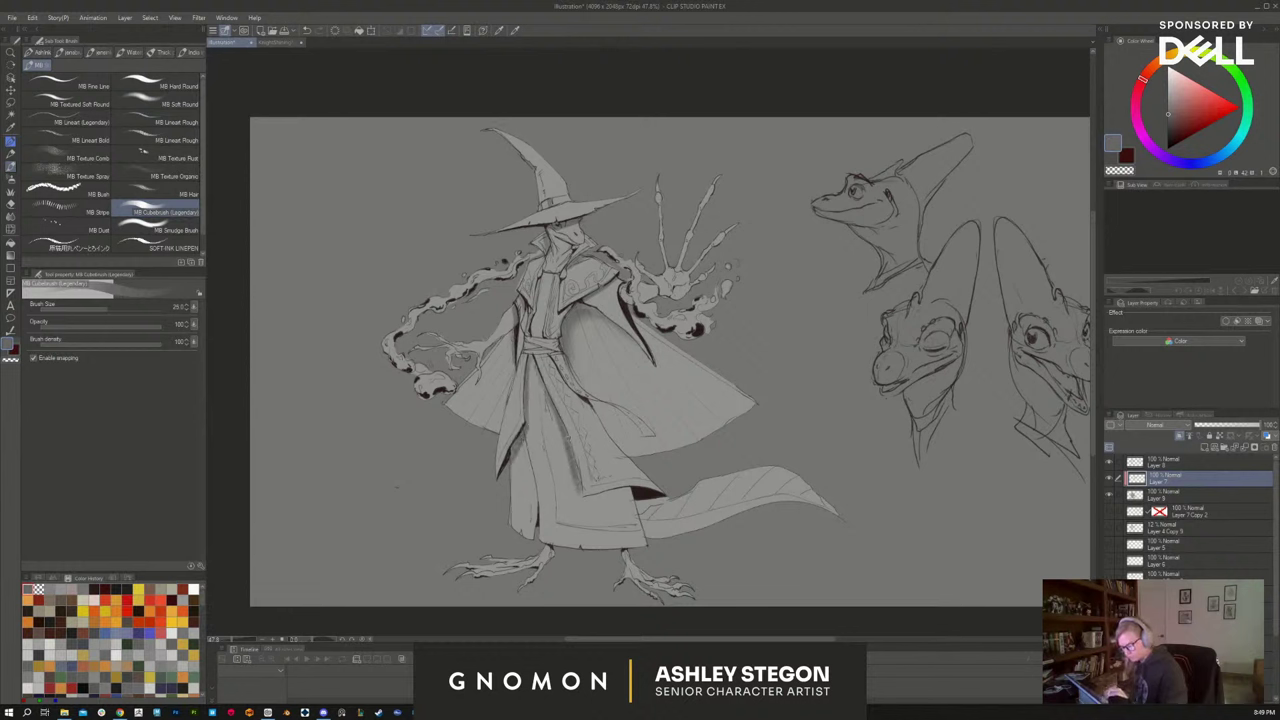
mouse_move(570, 442)
mouse_down()
mouse_move(582, 500)
mouse_move(600, 498)
mouse_move(586, 497)
mouse_up()
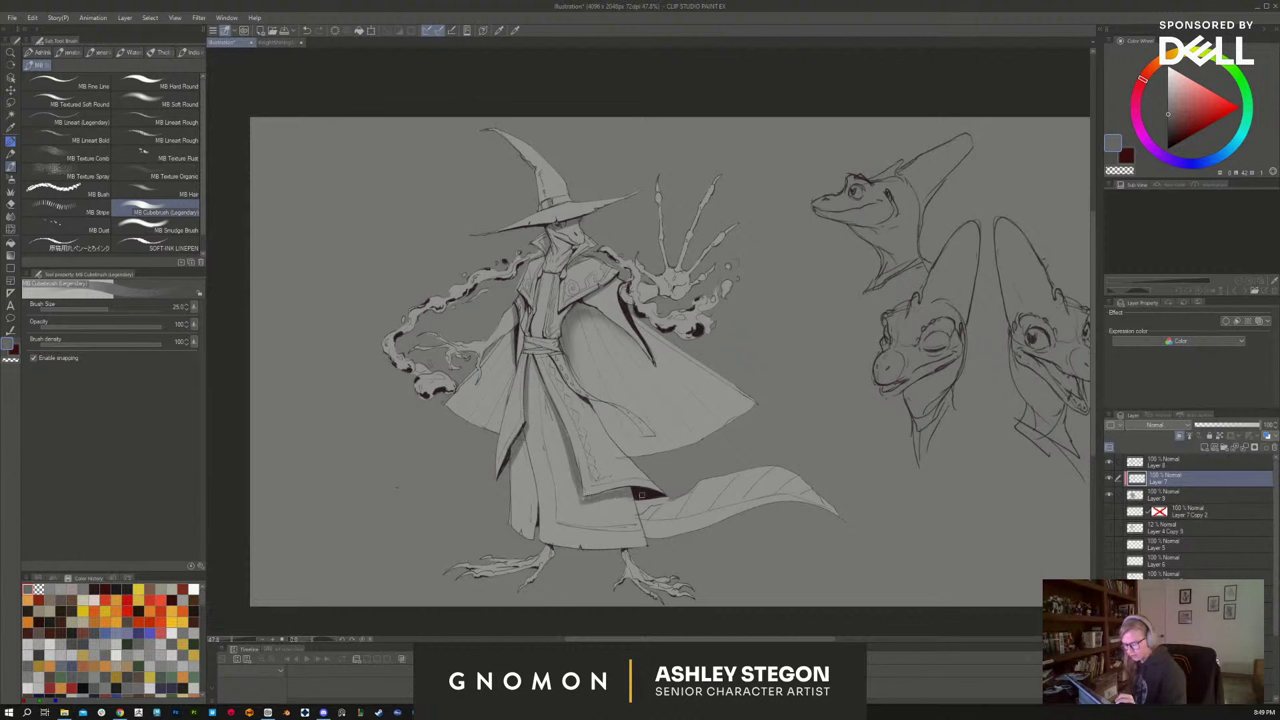
On the base color layer, erase the fill at the dark opening under the robe hem using transparent color
click(1166, 498)
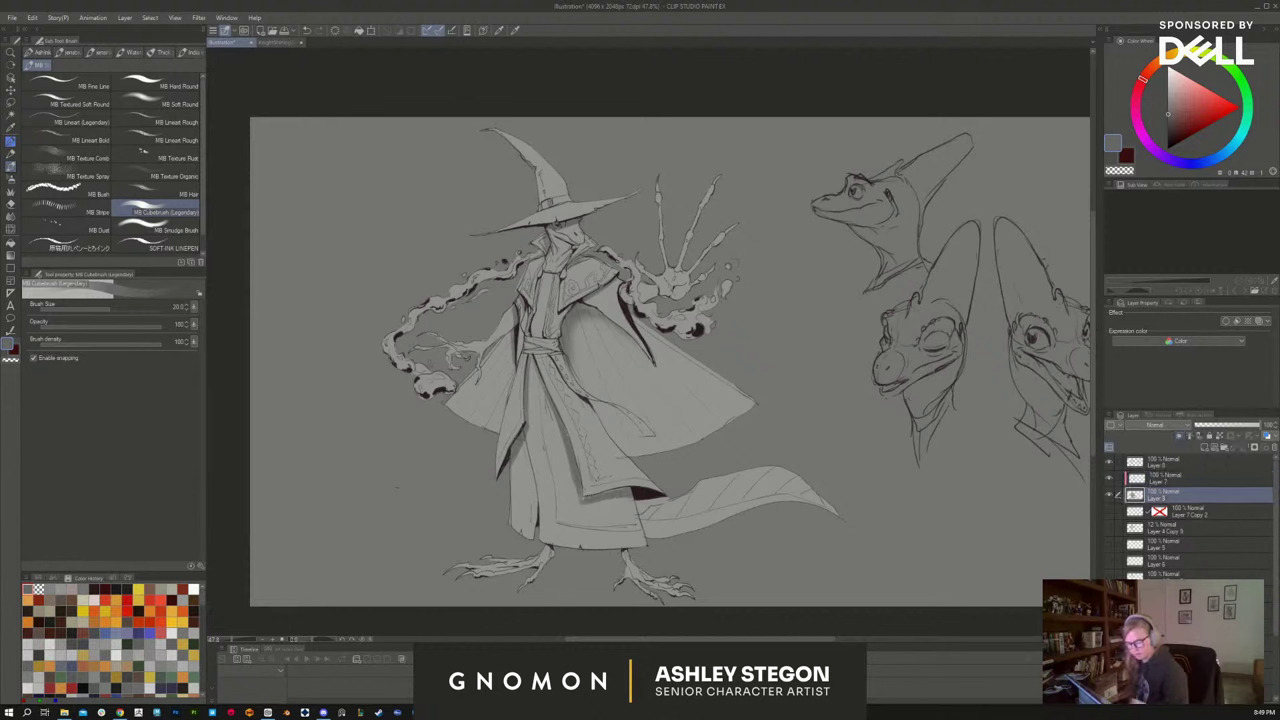
key(c)
drag(668, 497, 642, 502)
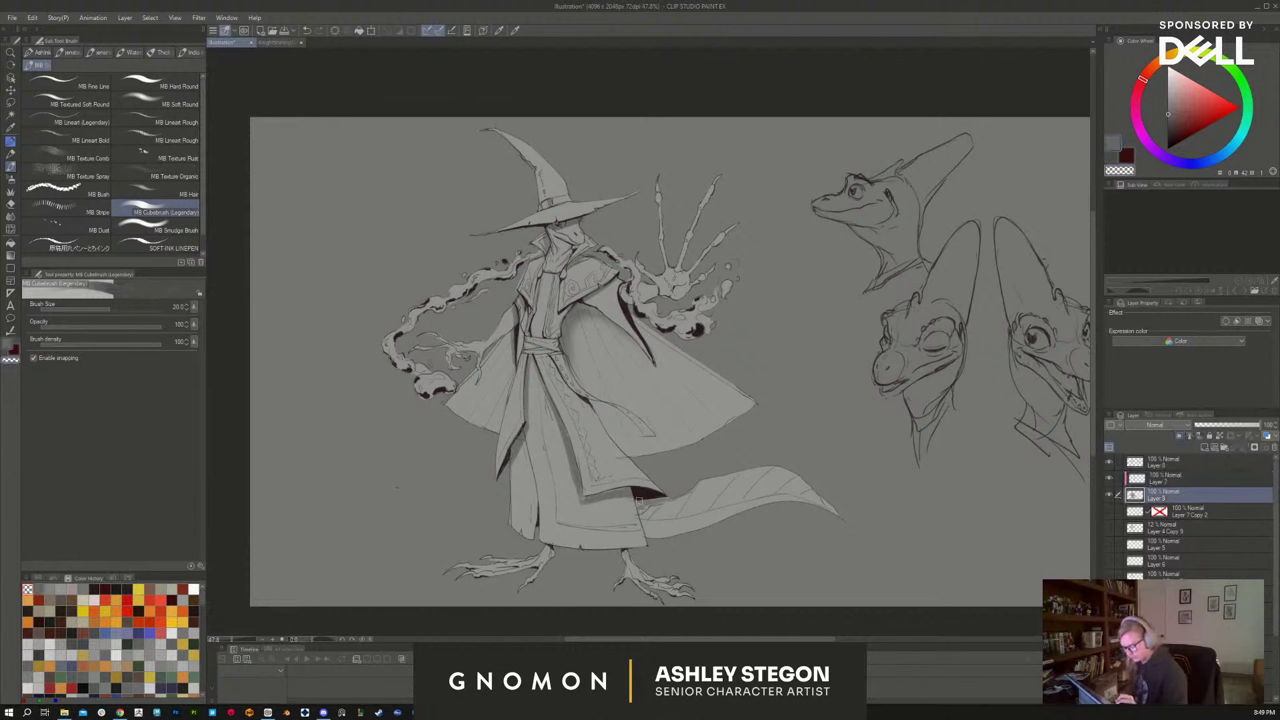
On the clipped shading layer, shade the tail's stripes and underside, and extend the cape fold shadow with MB Cubebrush (Legendary) at size 25
click(1182, 486)
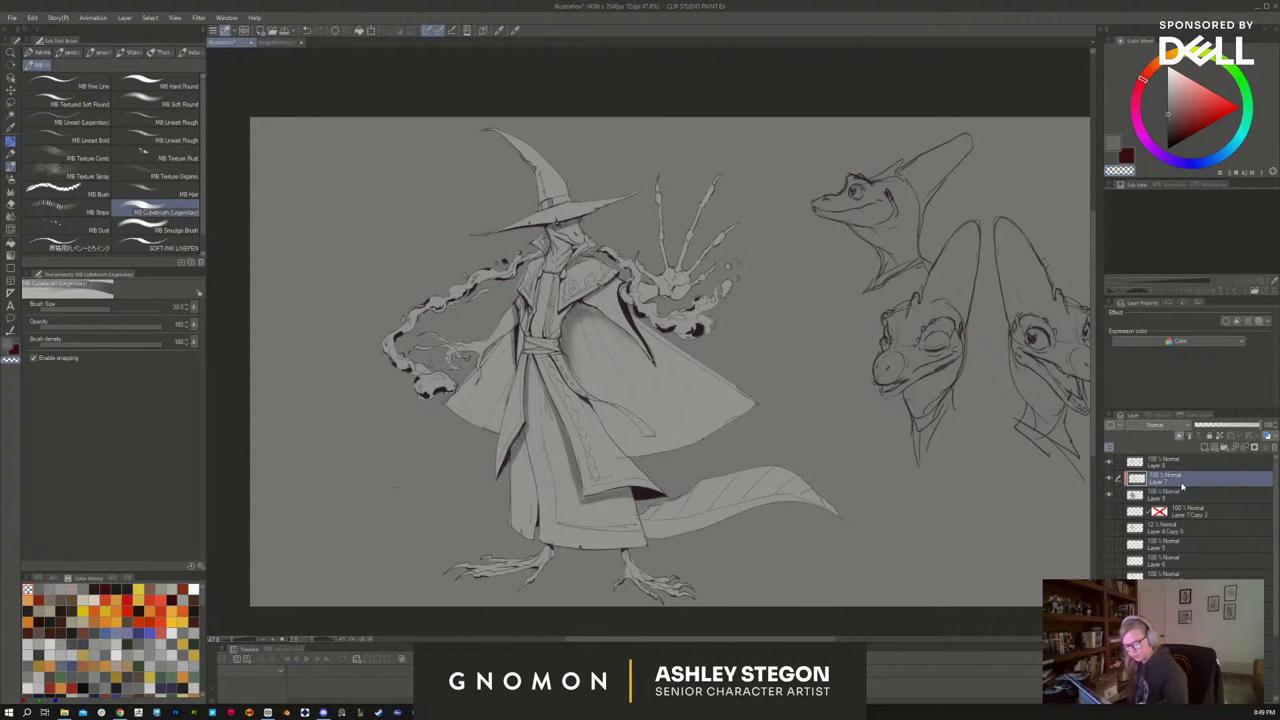
key(c)
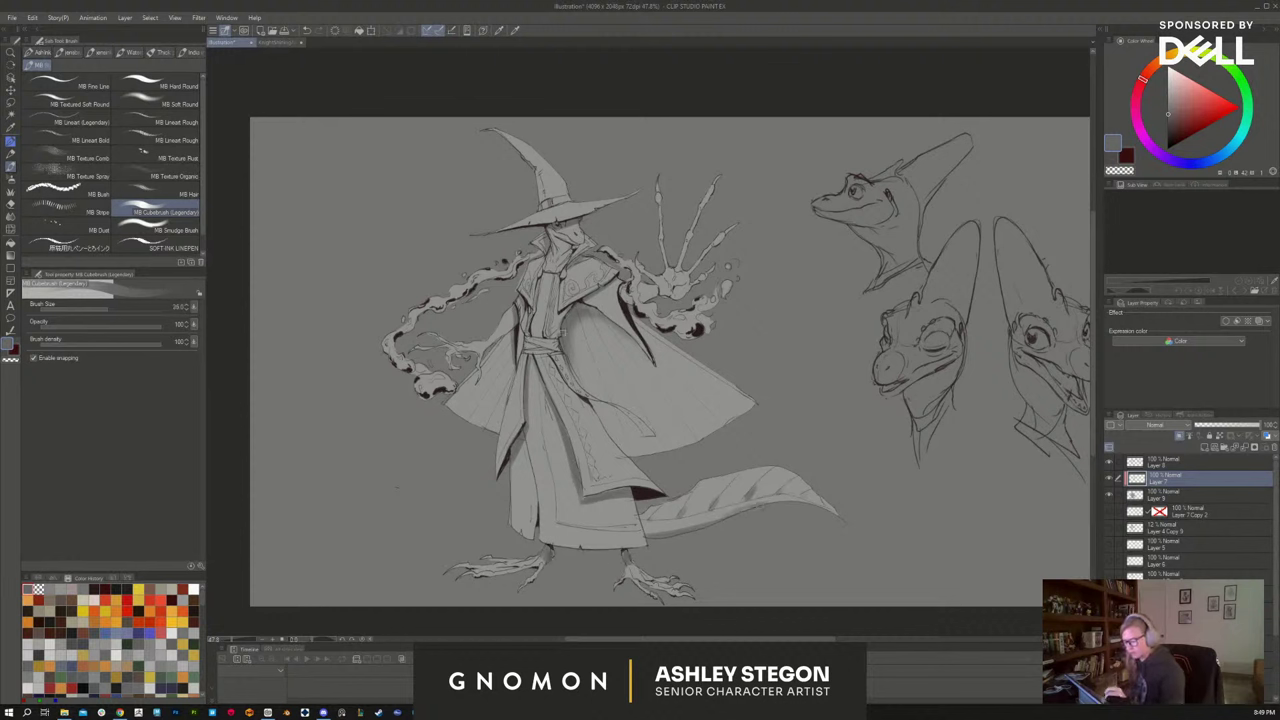
key([)
drag(590, 310, 637, 374)
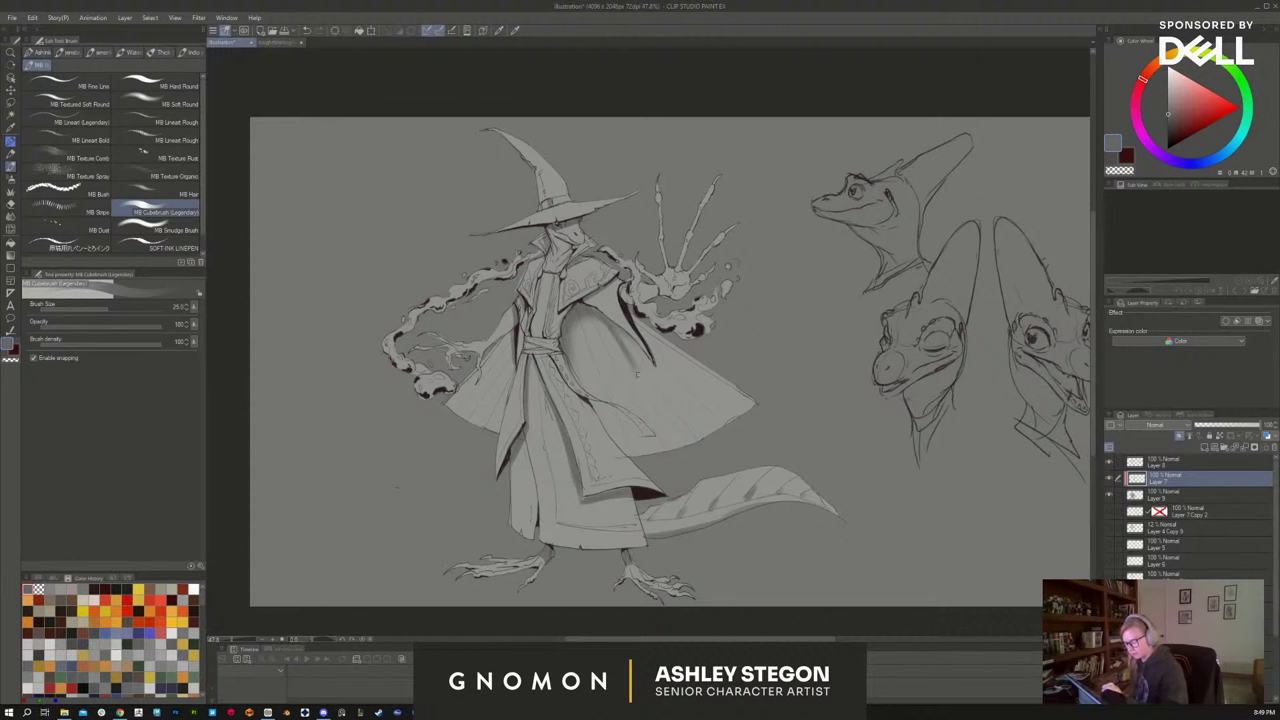
drag(628, 330, 602, 311)
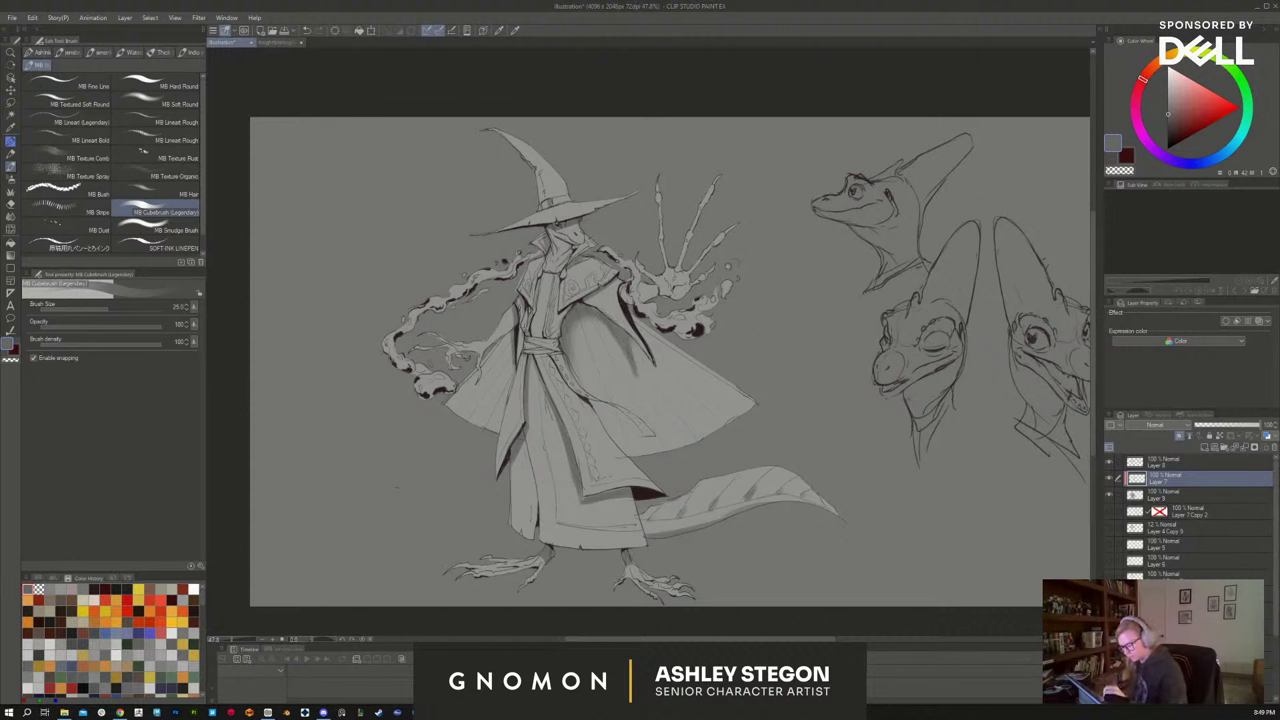
Shade the robe's chest, the curling smoke trails and the raised hand with MB Cubebrush (Legendary) at sizes 17 to 25
drag(539, 276, 535, 310)
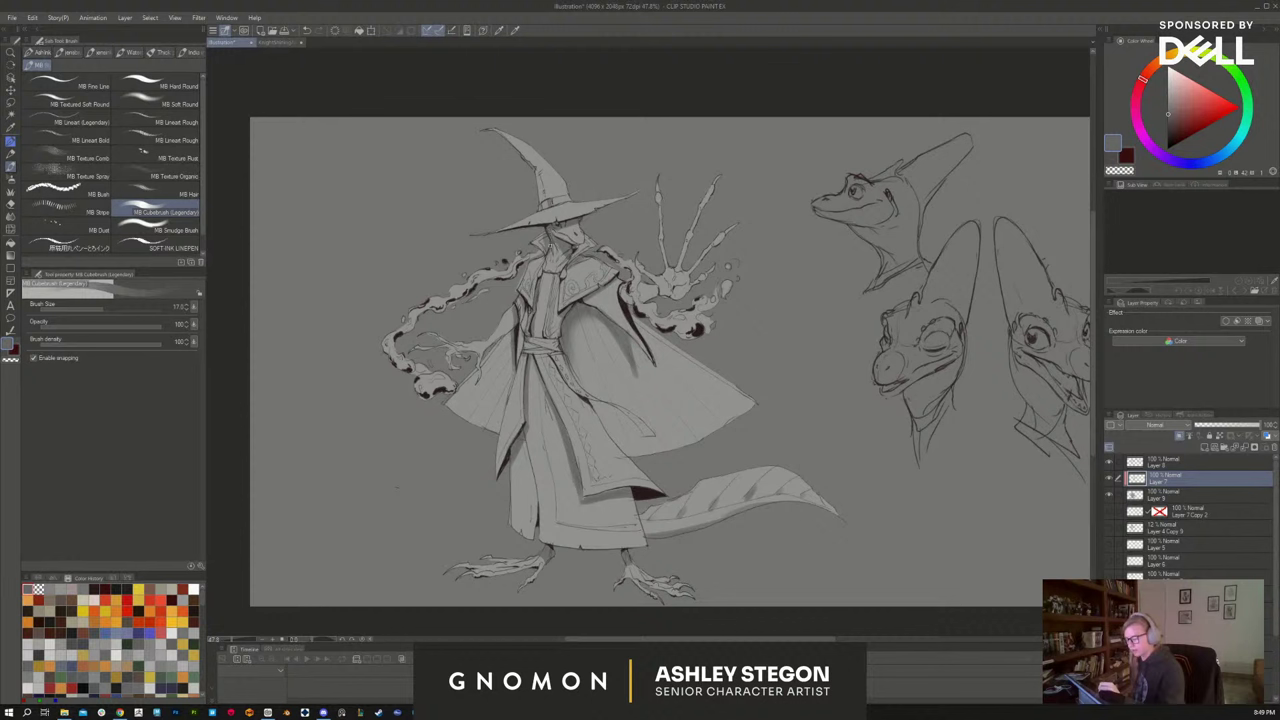
key(])
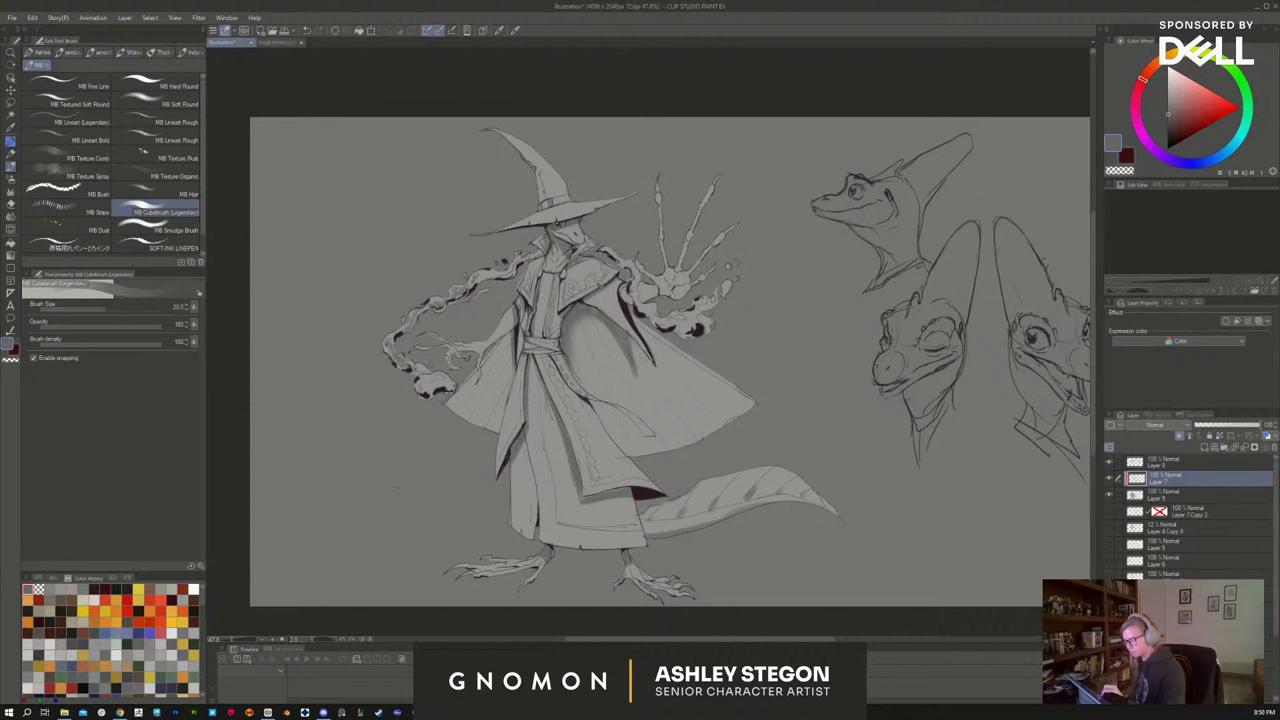
drag(425, 384, 434, 386)
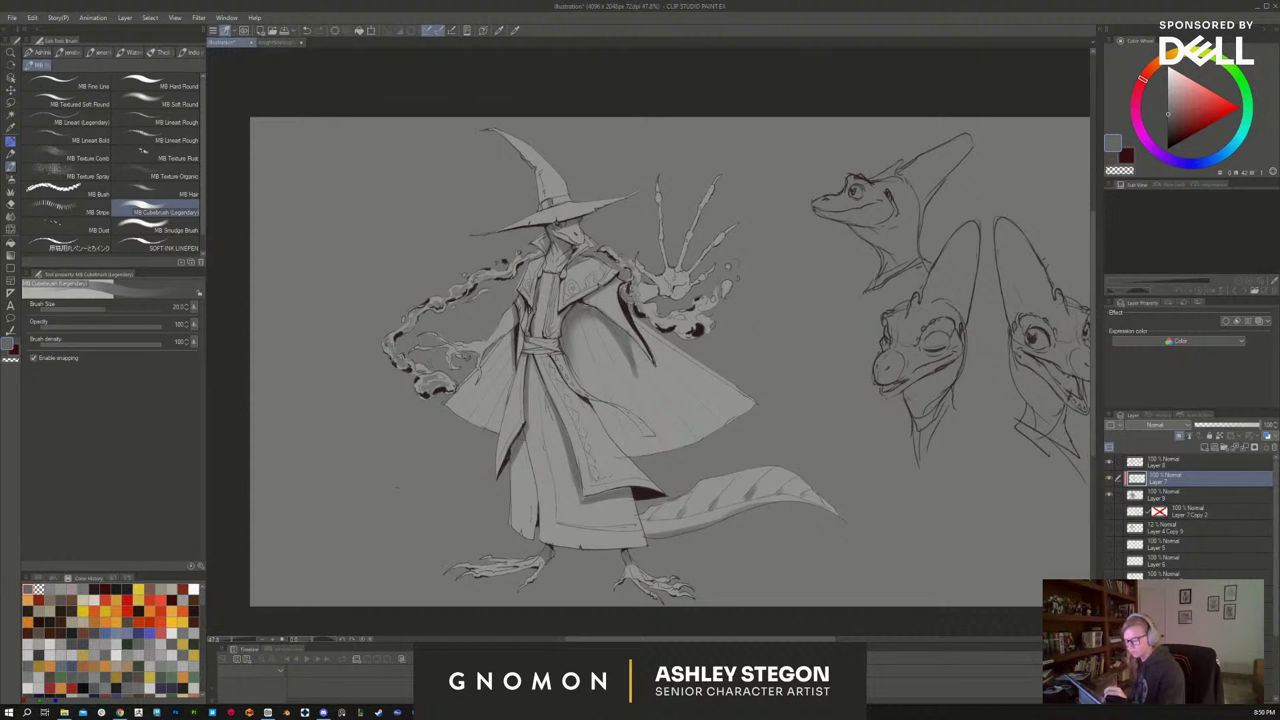
drag(598, 298, 632, 338)
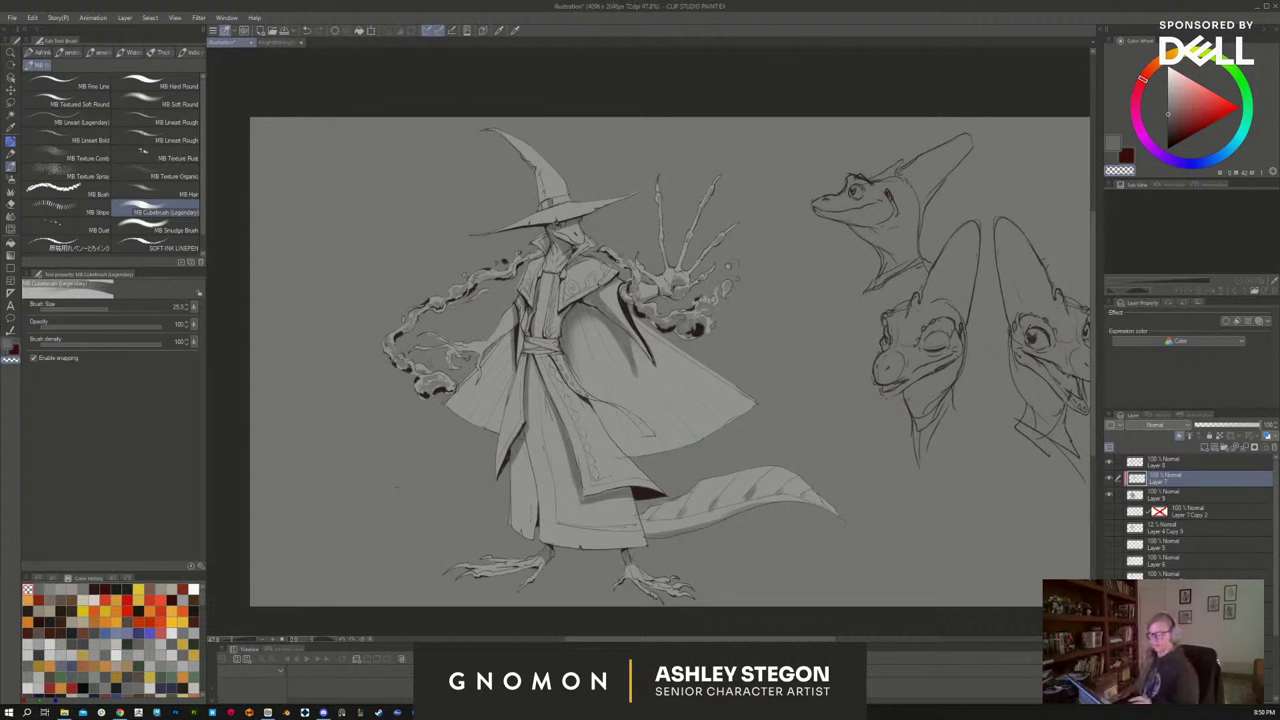
Compare the drawing with and without the shading layer, and shade the hat's brim and pointed crown at brush size 25
click(1109, 479)
click(1109, 479)
click(1109, 479)
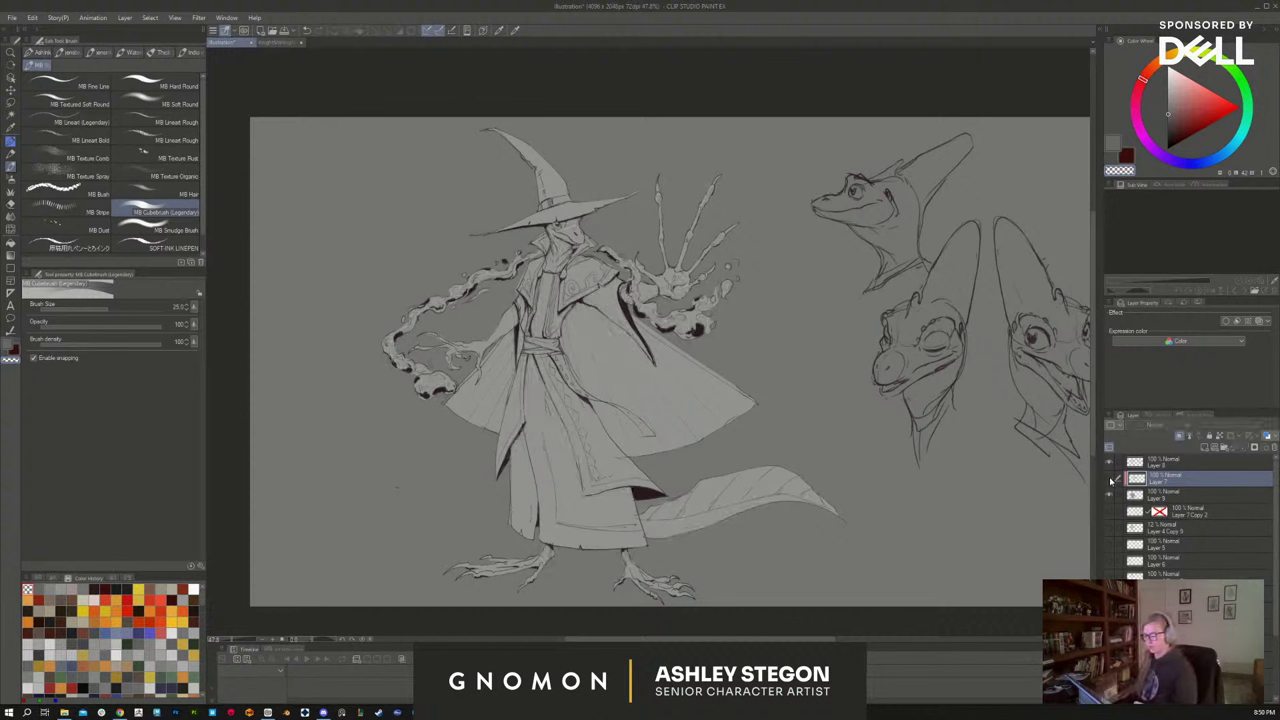
click(1109, 479)
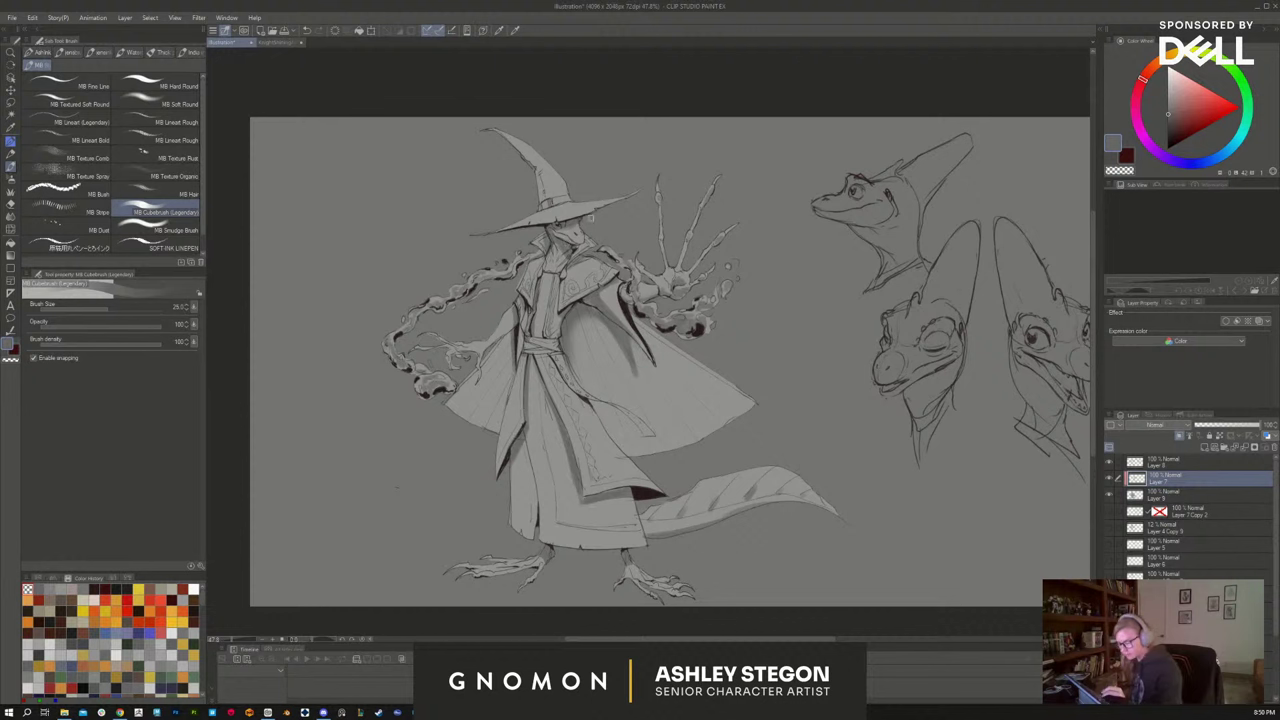
drag(591, 218, 586, 219)
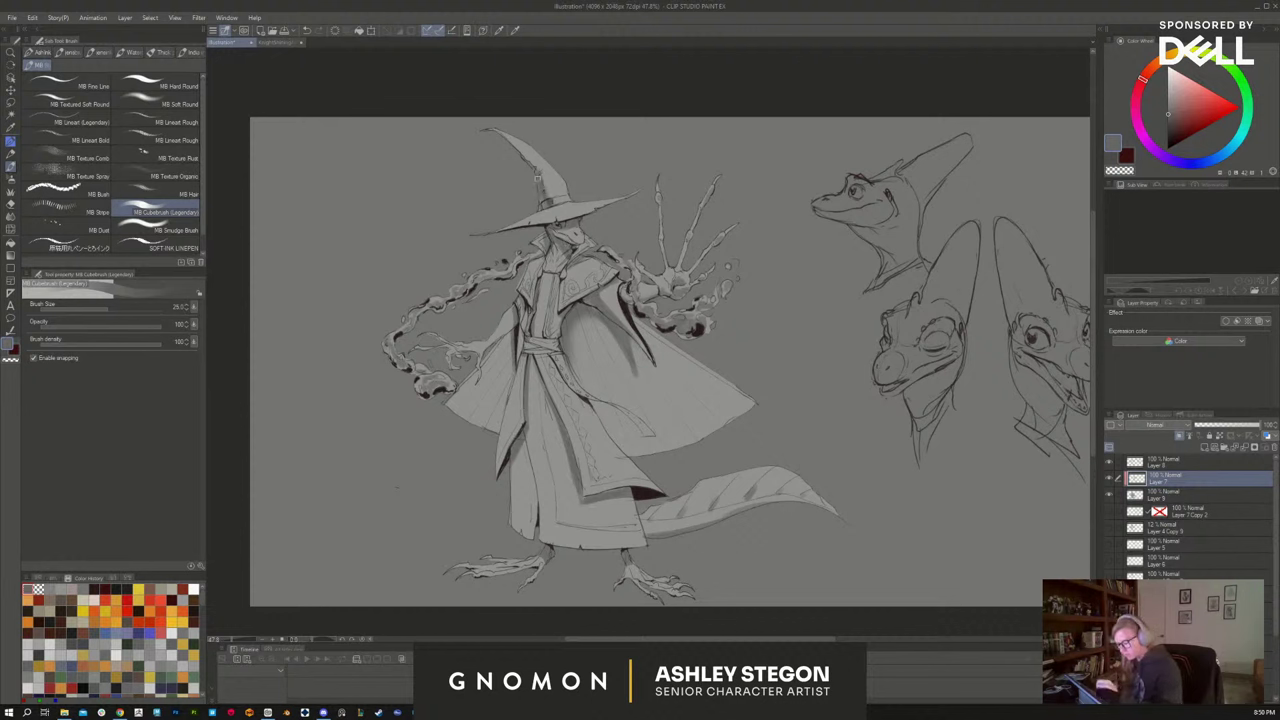
drag(540, 176, 508, 142)
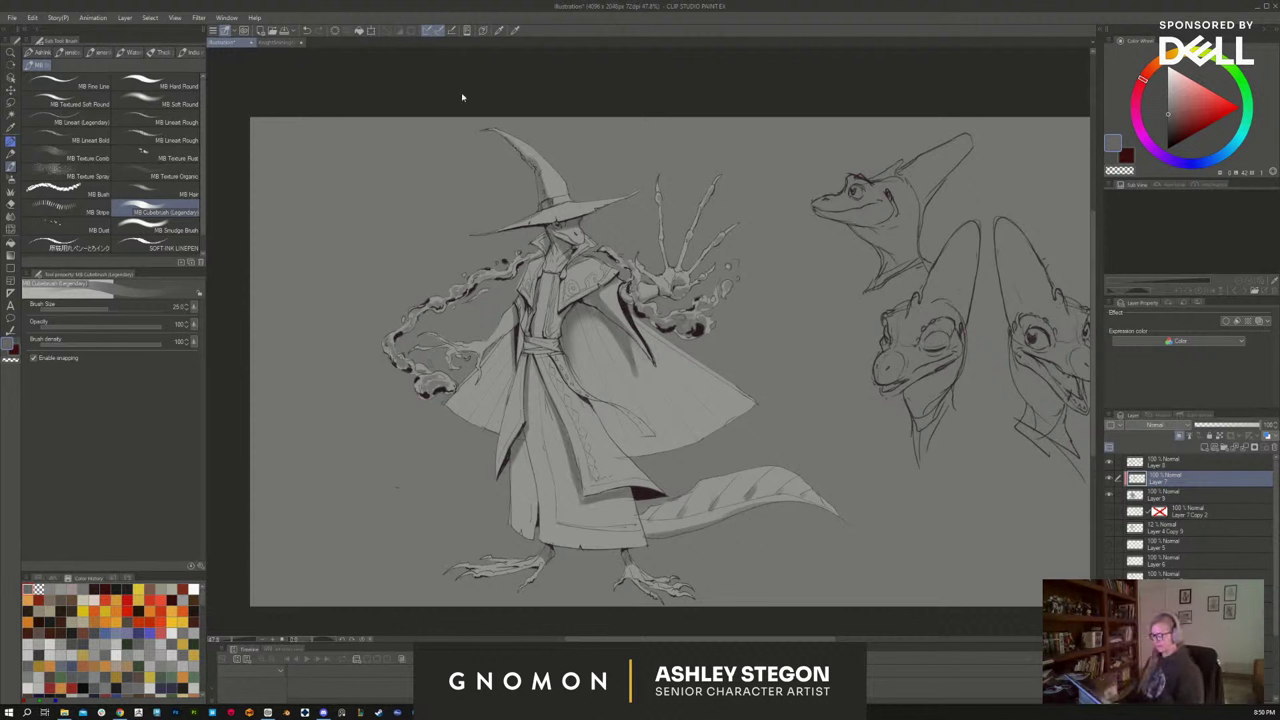
Adjust the shading layer with Hue/Saturation/Luminosity, setting its luminosity to about 10
key(ctrl+u)
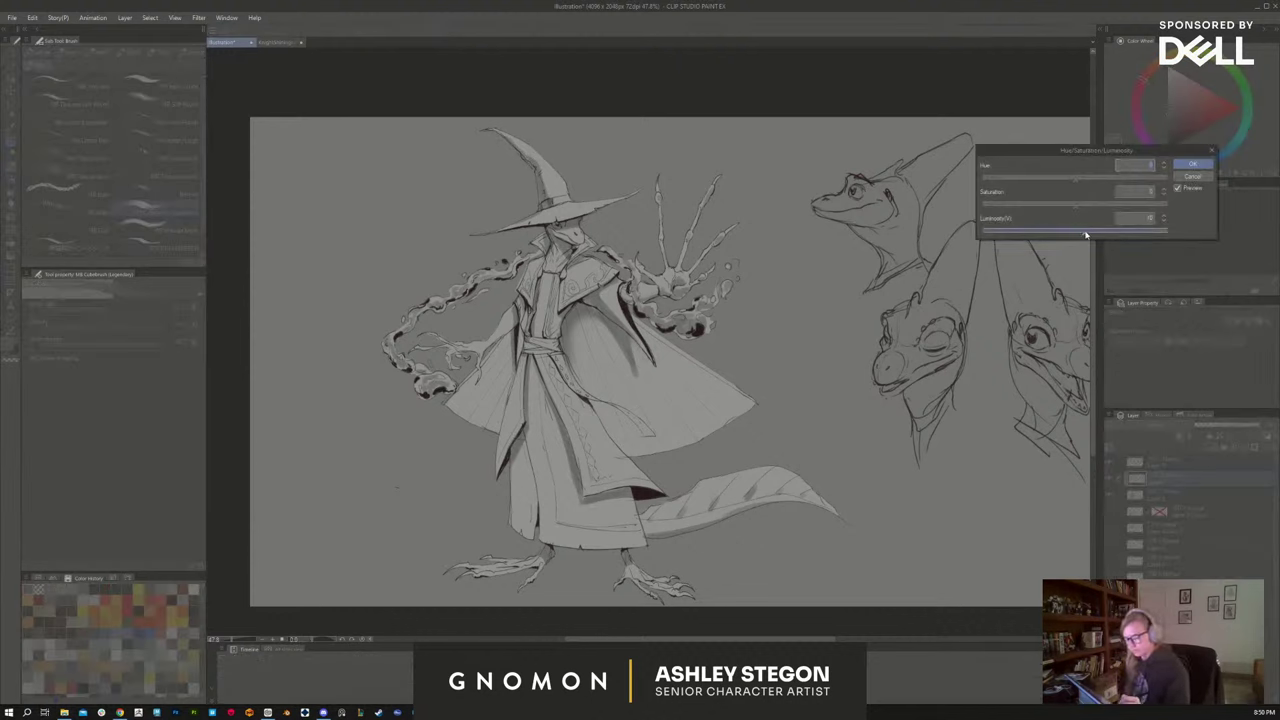
drag(1073, 229, 1089, 233)
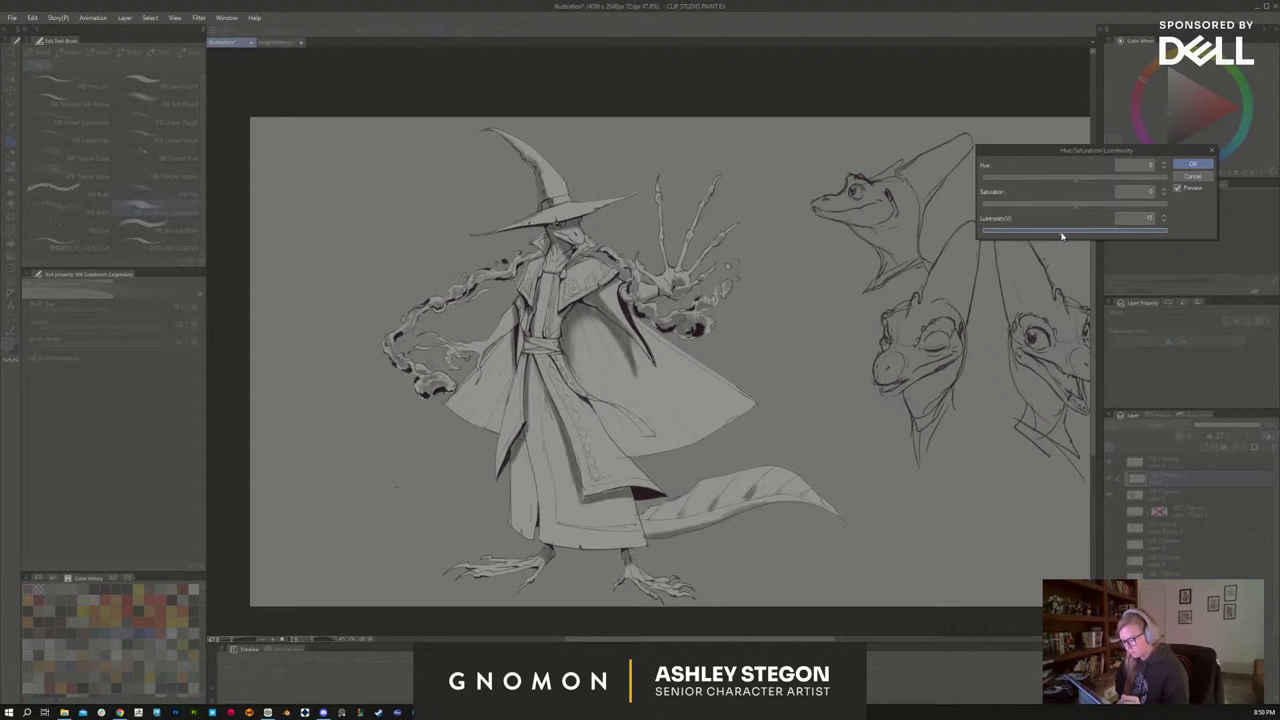
drag(1079, 234, 1087, 233)
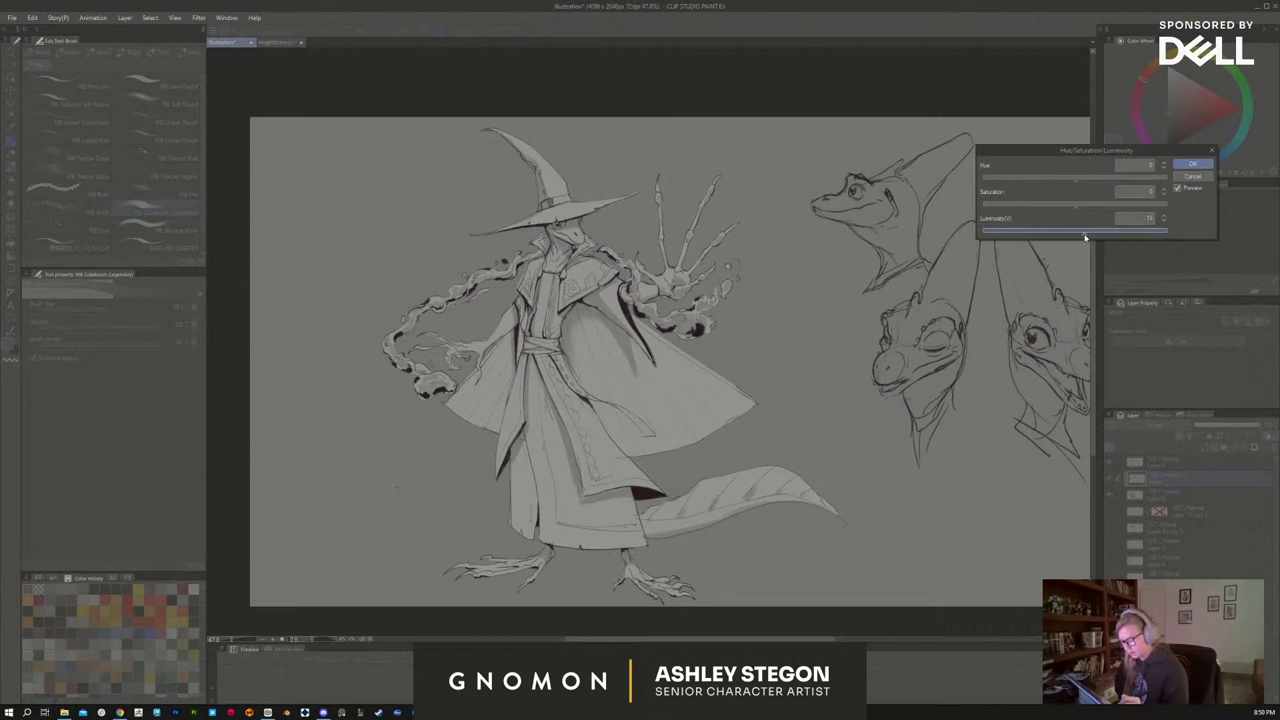
click(1193, 163)
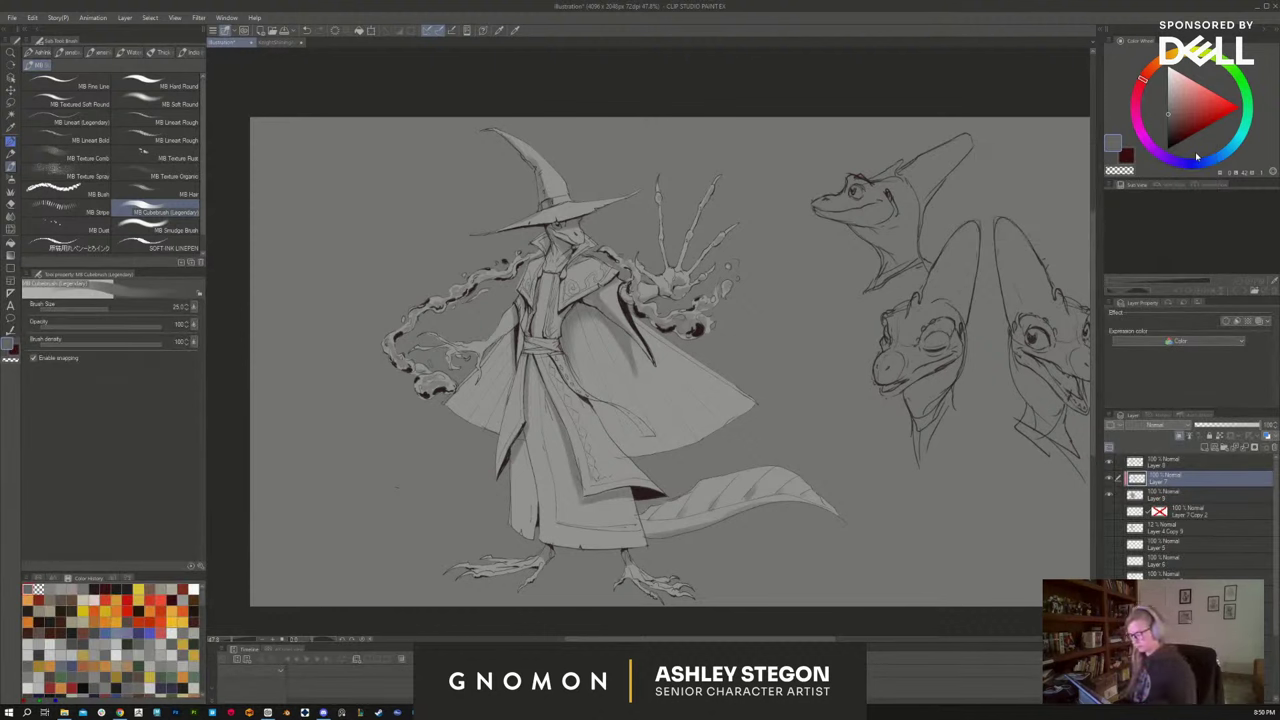
Identify the inked line art layer by toggling its visibility, and duplicate it above the original
click(1174, 495)
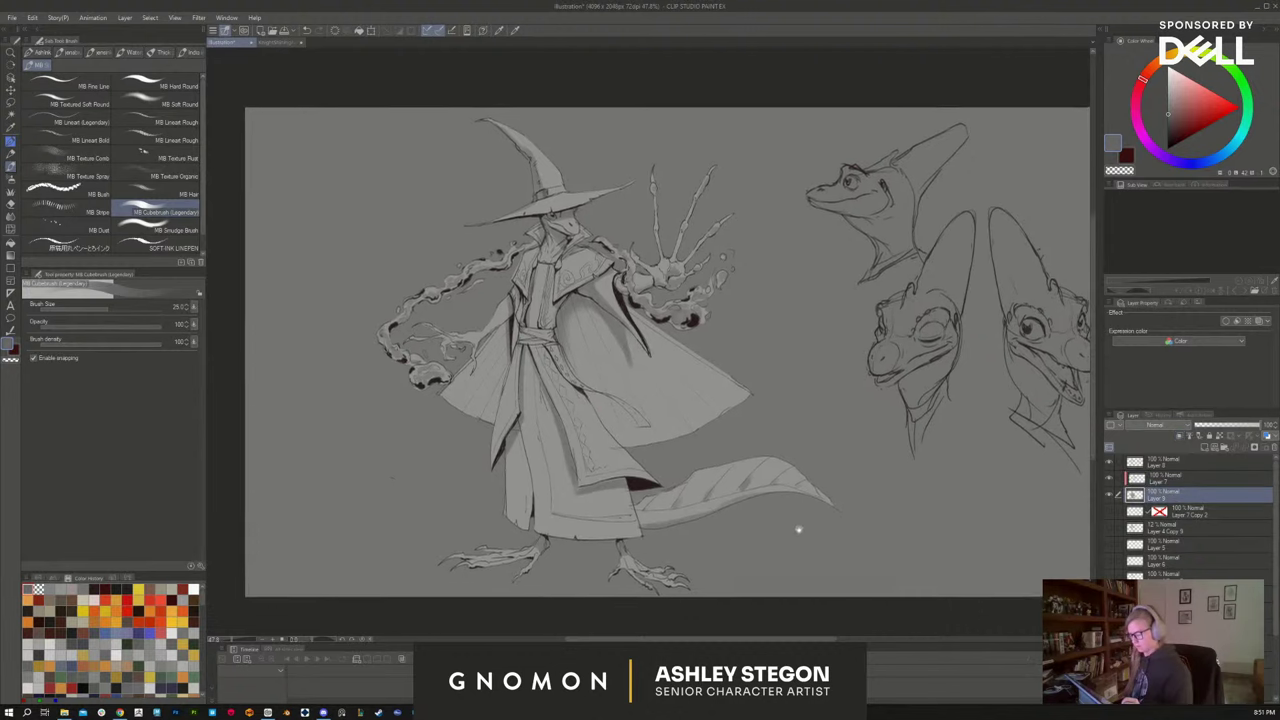
scroll(731, 371, up, 3)
drag(844, 407, 860, 415)
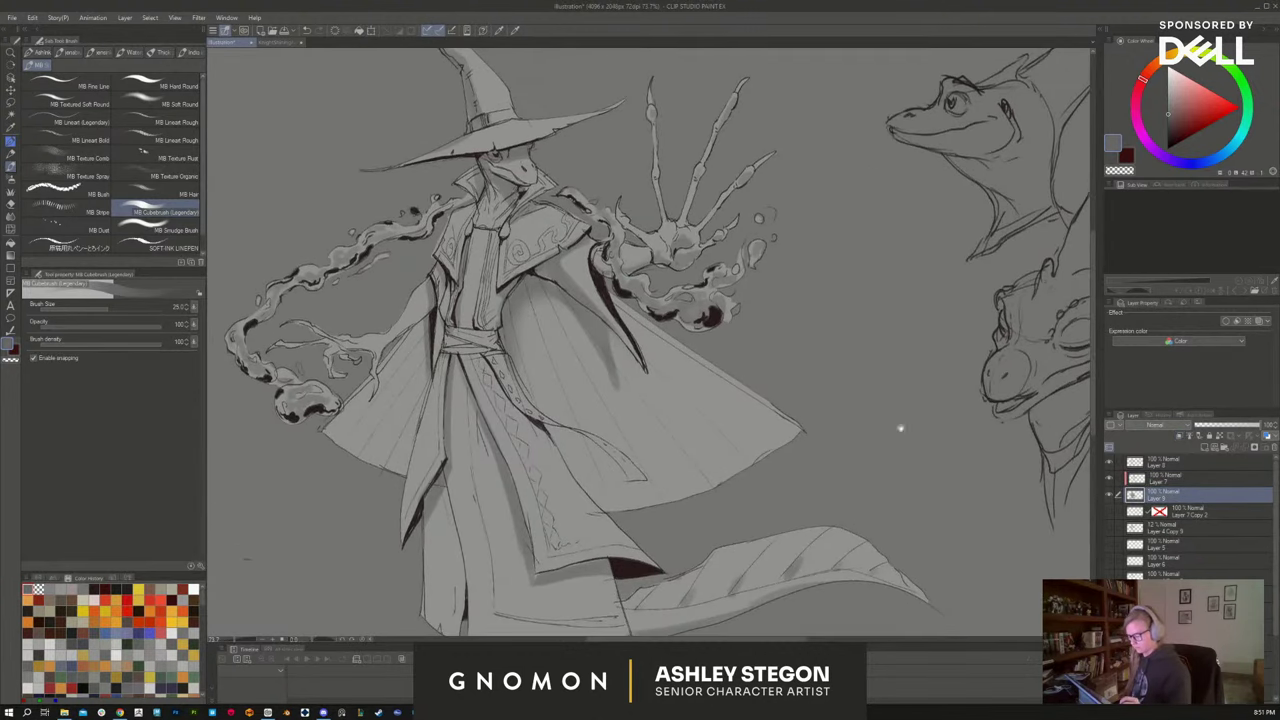
click(1109, 462)
click(1109, 462)
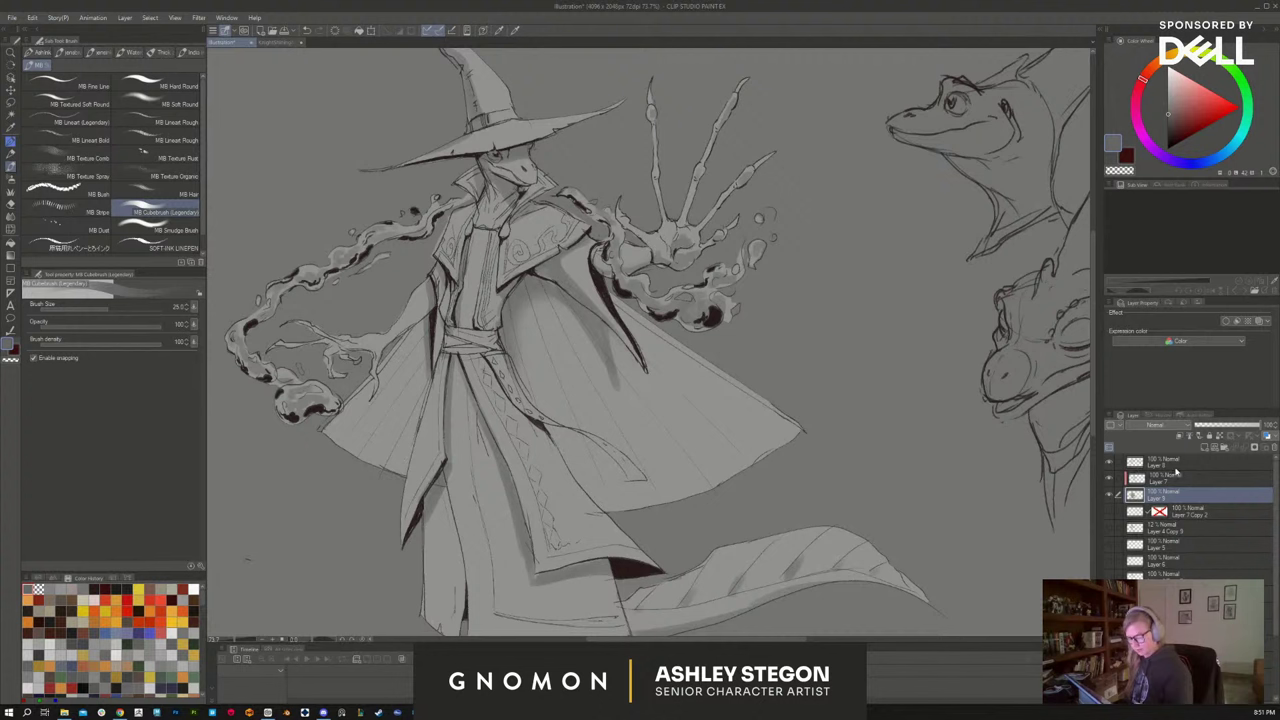
click(1175, 465)
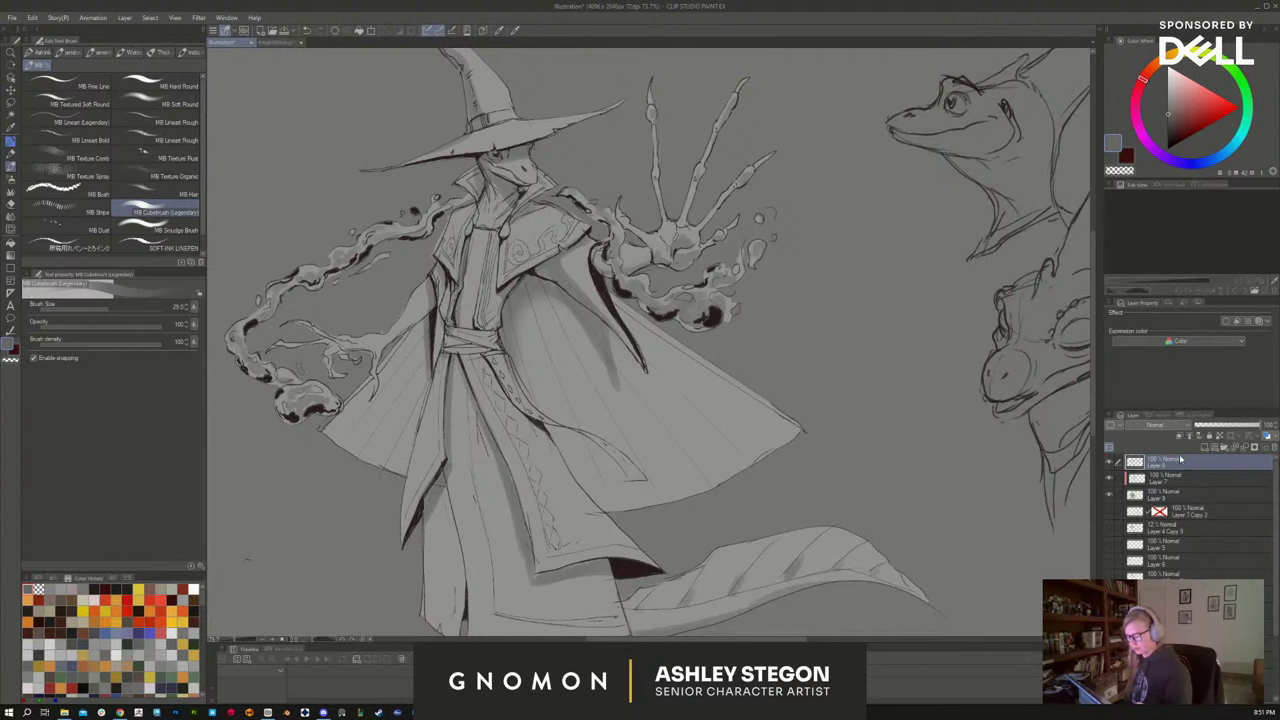
click(1110, 464)
click(1110, 466)
drag(1180, 459, 1180, 457)
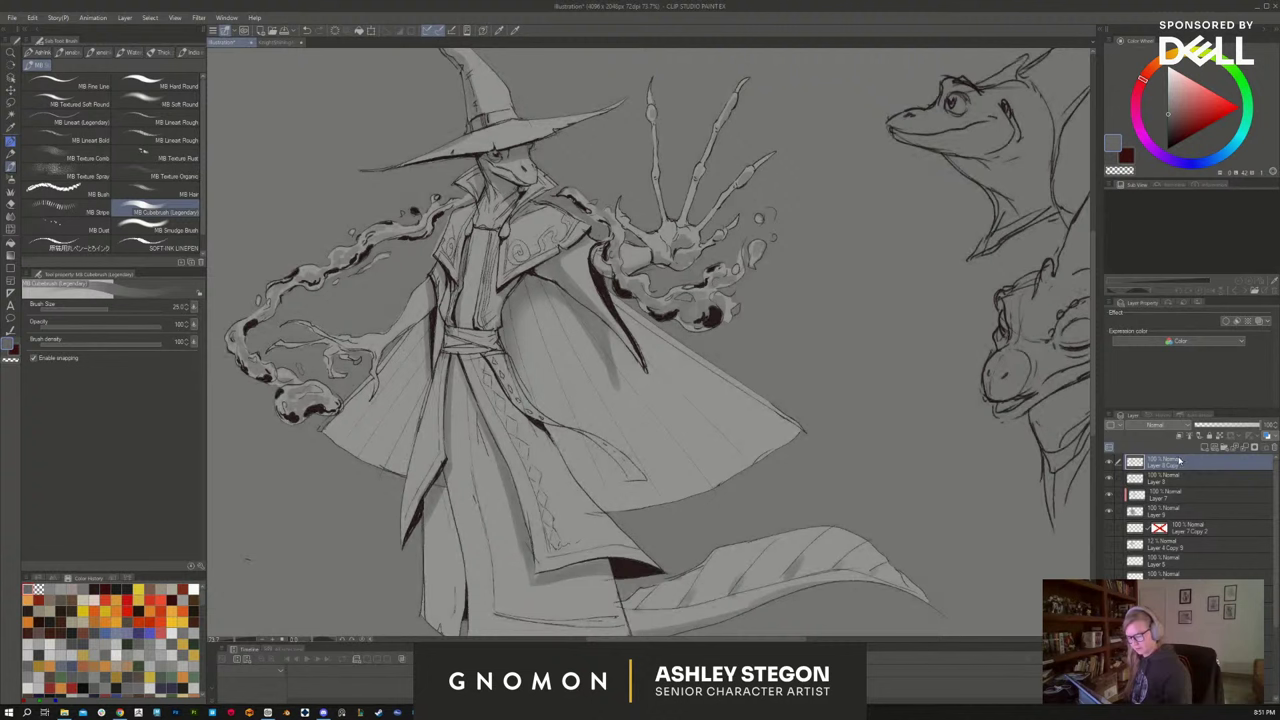
Apply a slight Gaussian blur to the duplicated line art layer
click(160, 18)
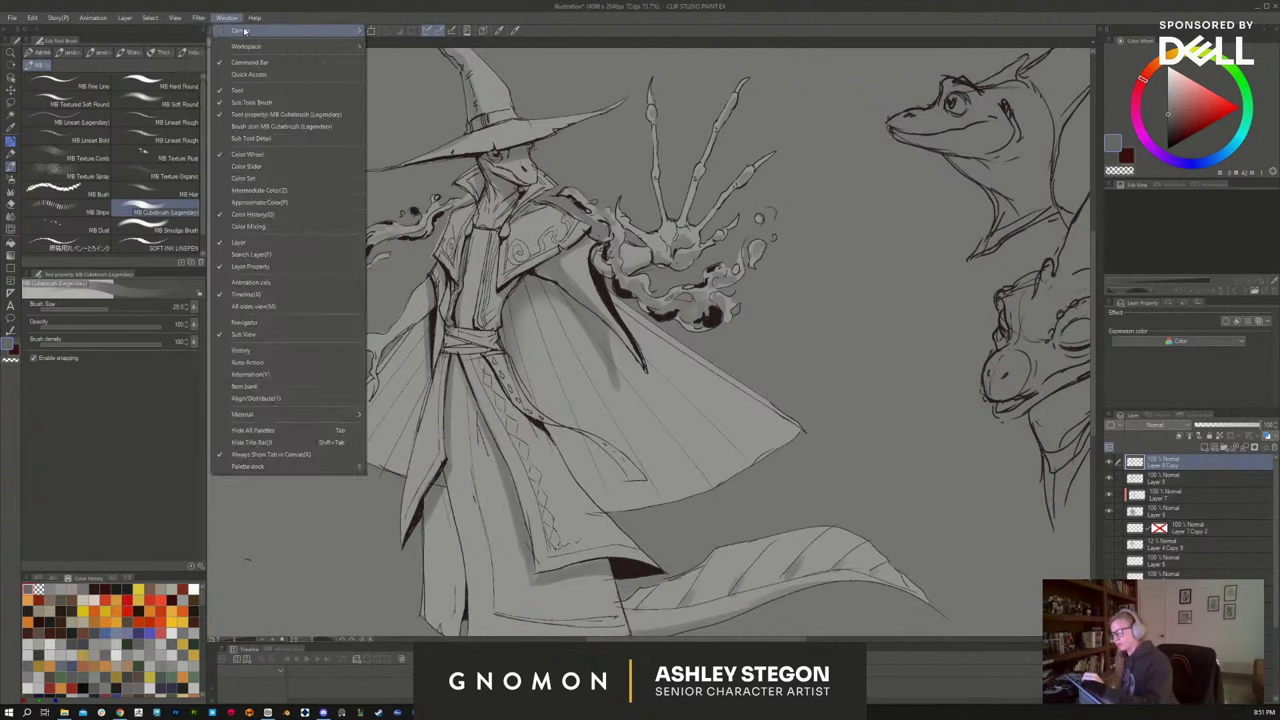
mouse_move(215, 30)
click(300, 56)
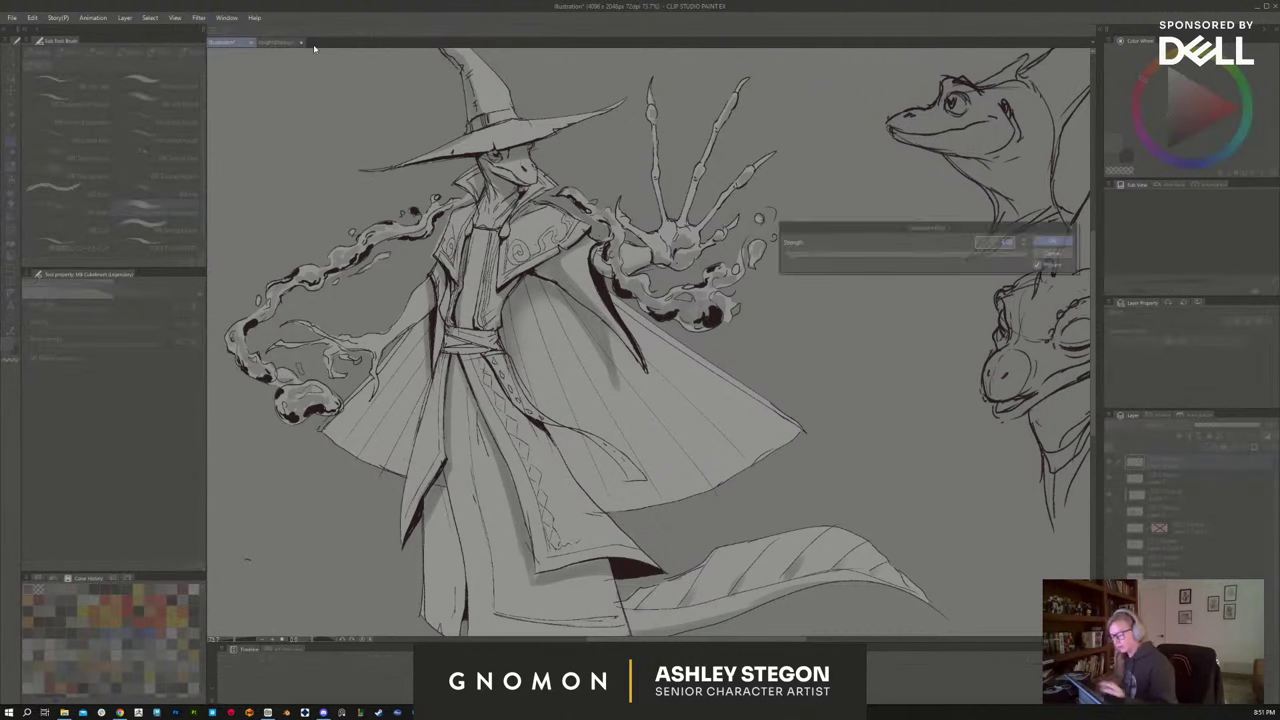
click(793, 259)
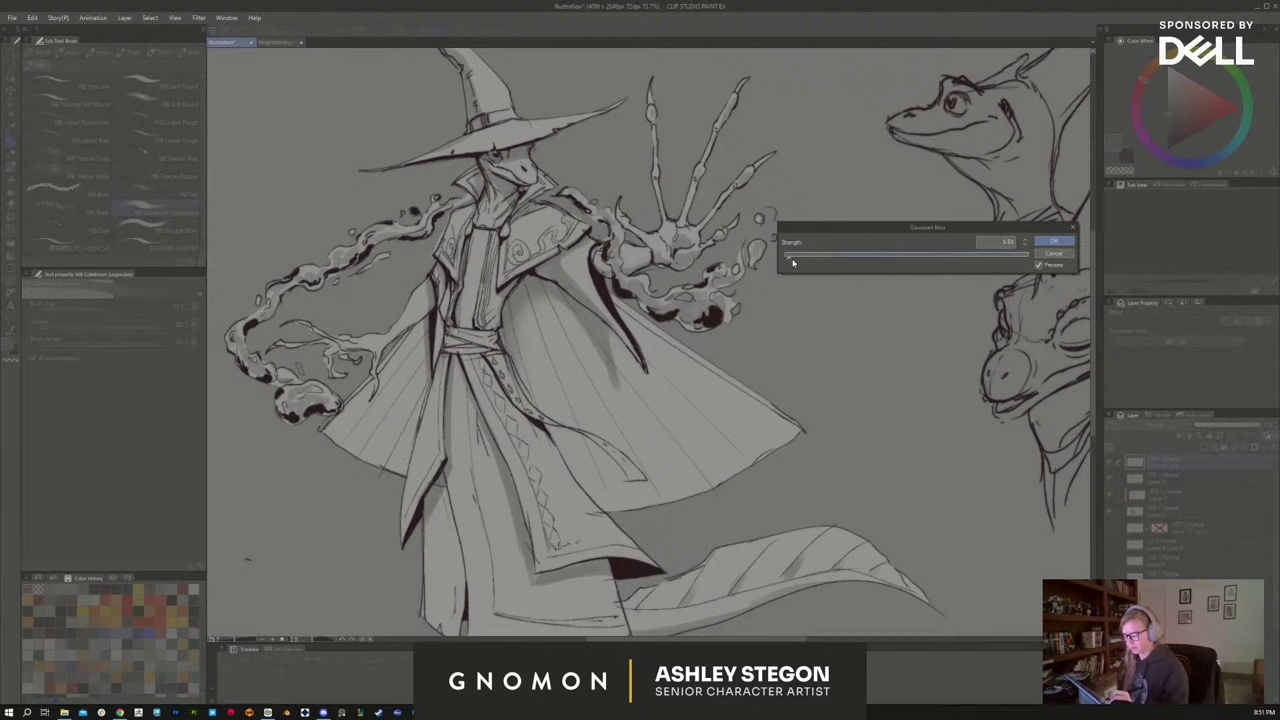
click(1053, 241)
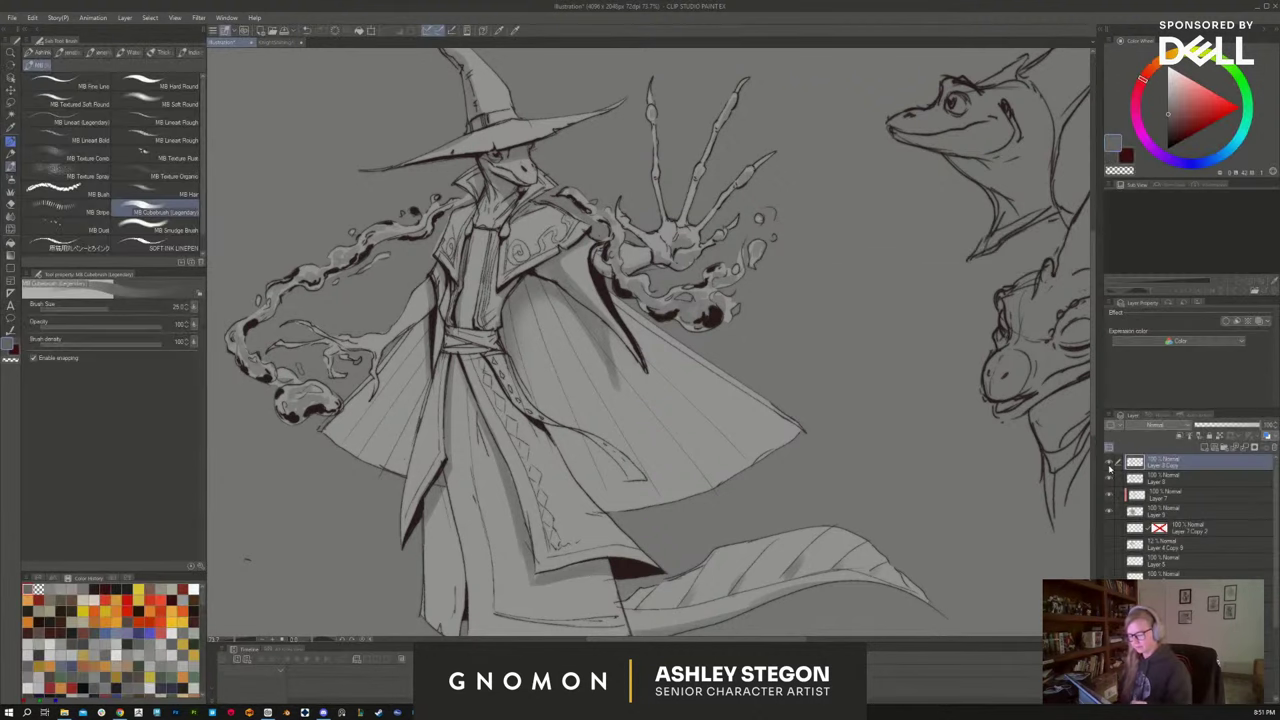
Compare the drawing with and without the blurred line art copy, and lower that layer's opacity to 40%
click(1109, 464)
click(1109, 464)
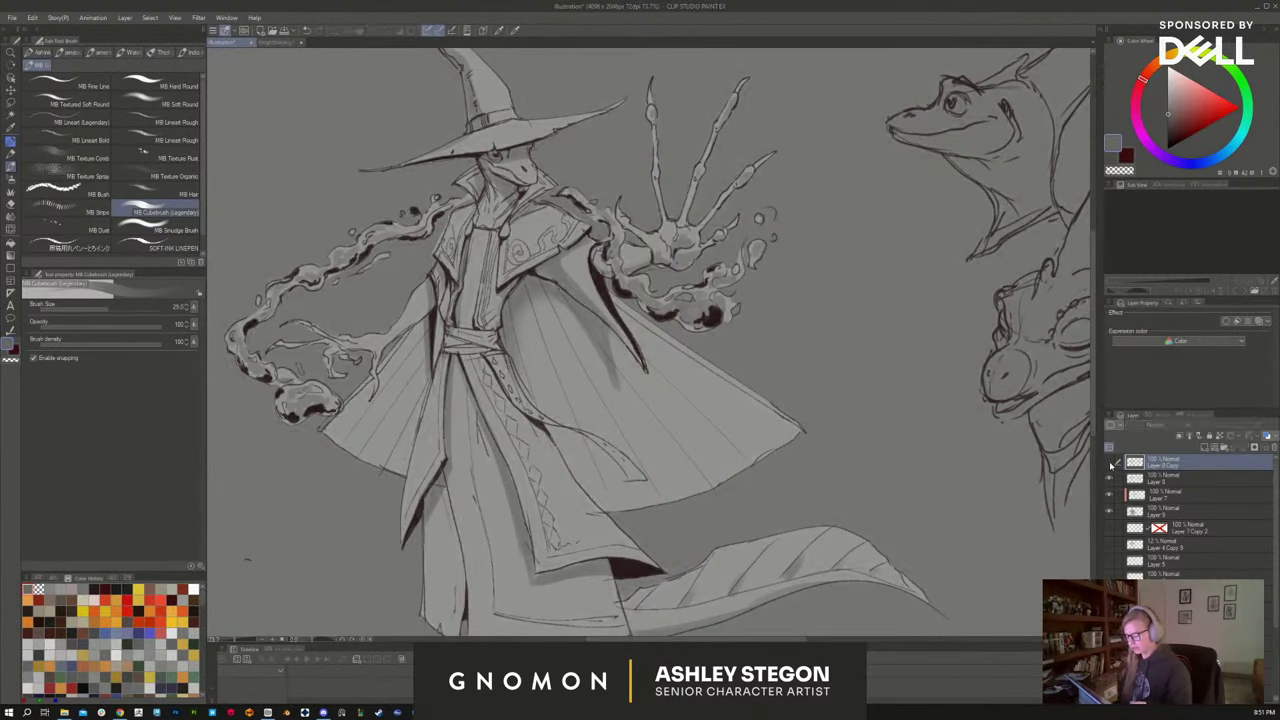
click(1109, 464)
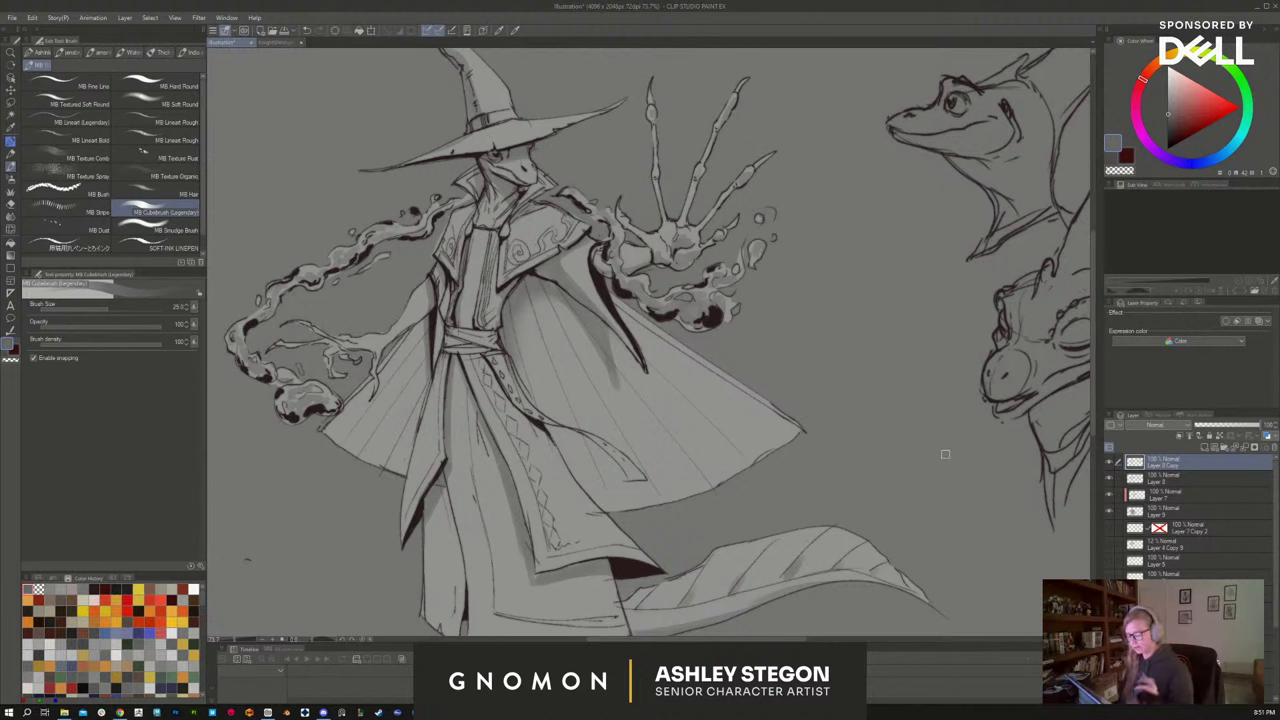
mouse_move(1236, 426)
mouse_down()
mouse_move(1211, 428)
mouse_move(1223, 427)
mouse_up()
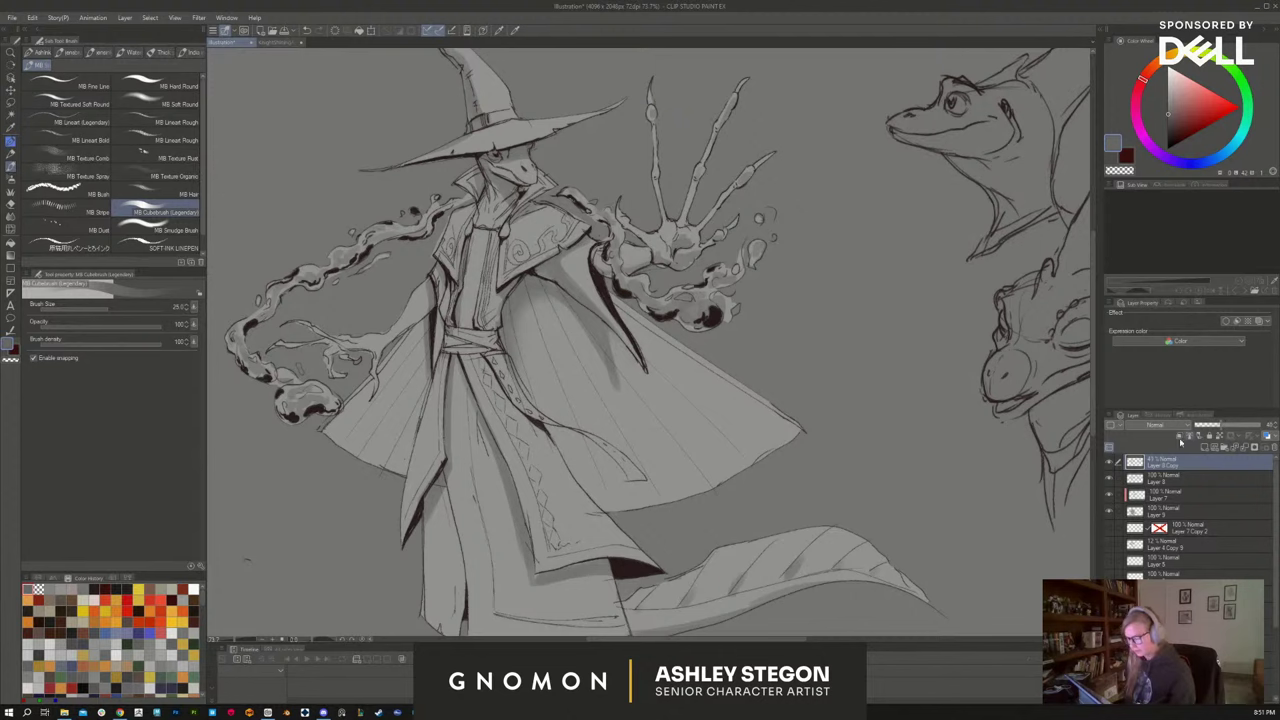
click(1109, 464)
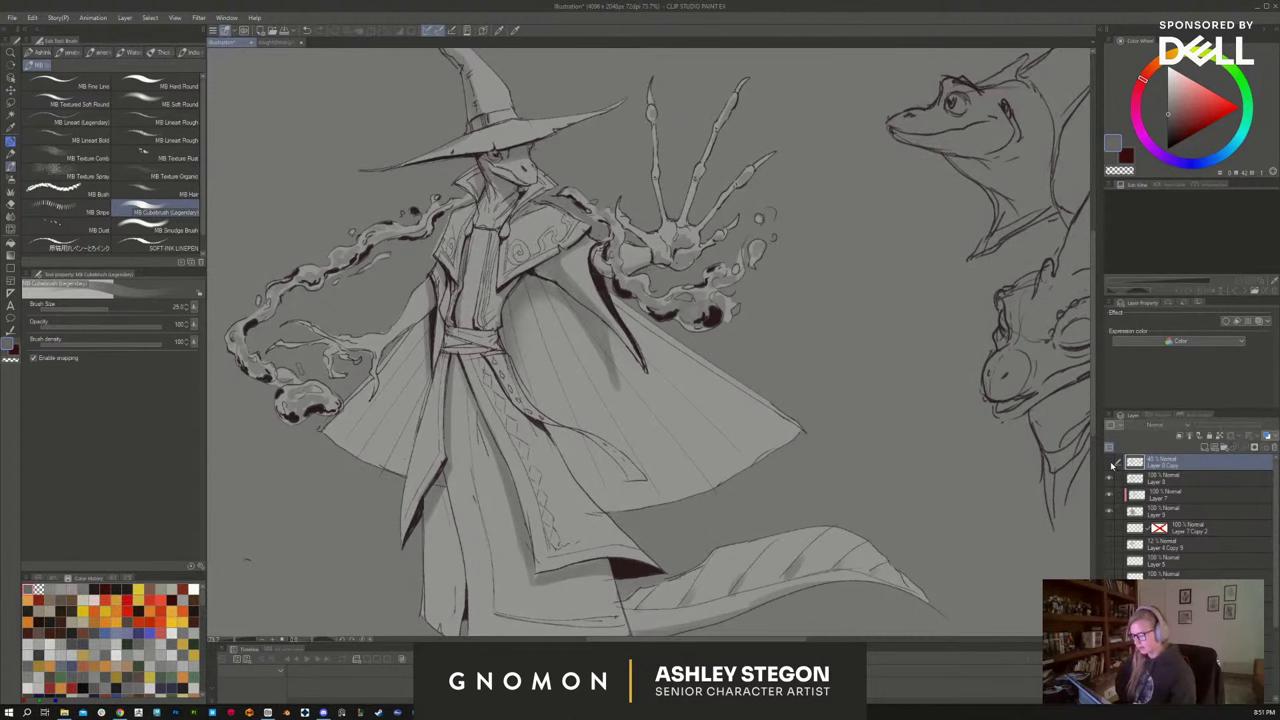
drag(932, 514, 909, 471)
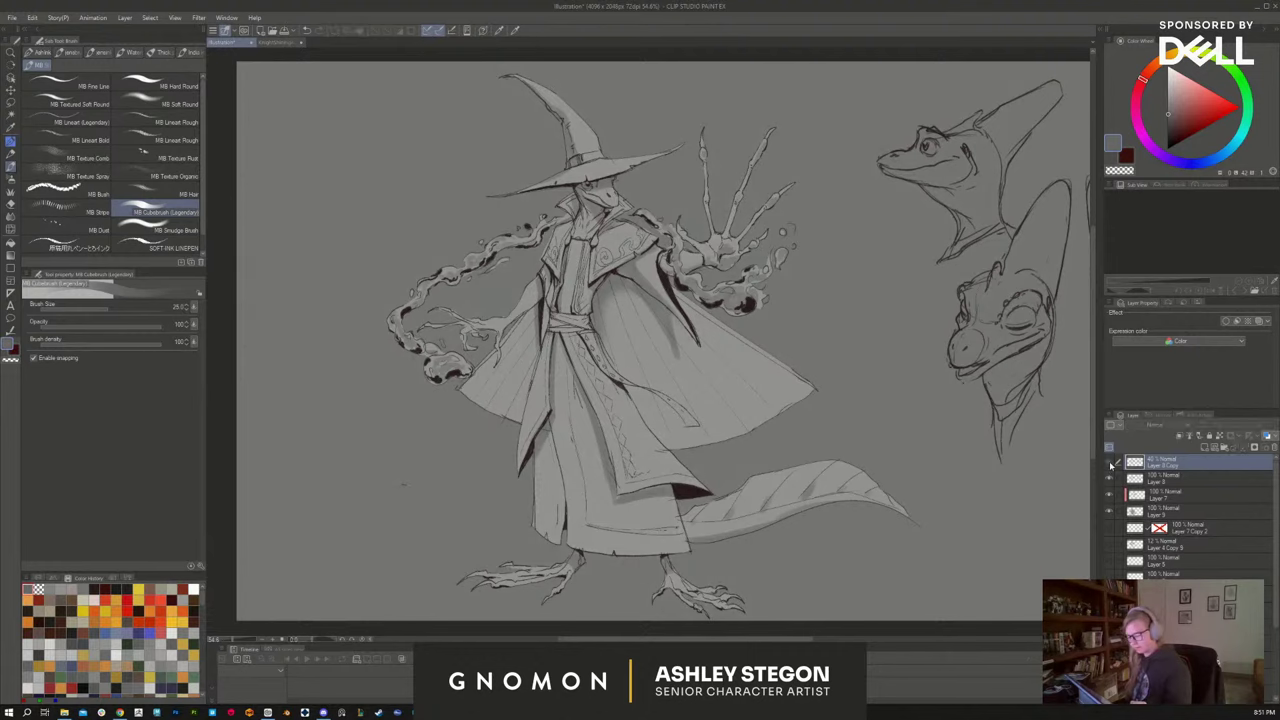
drag(977, 504, 871, 504)
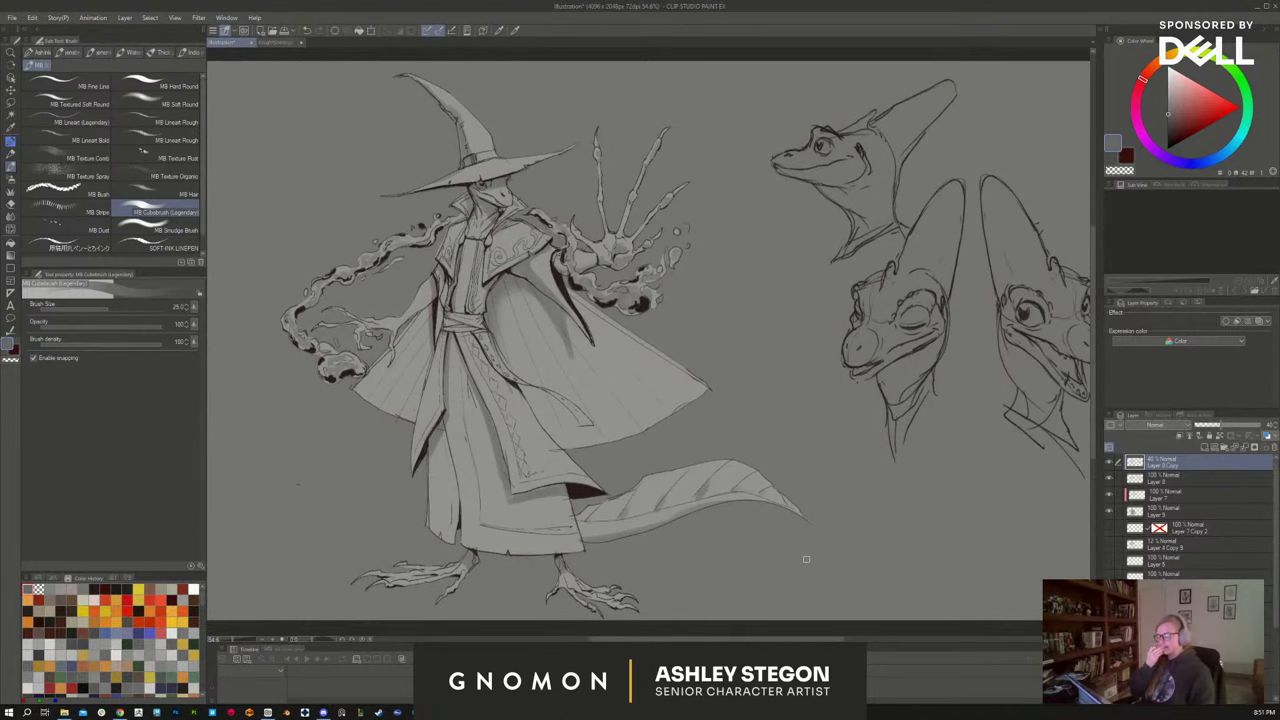
drag(1019, 555, 901, 537)
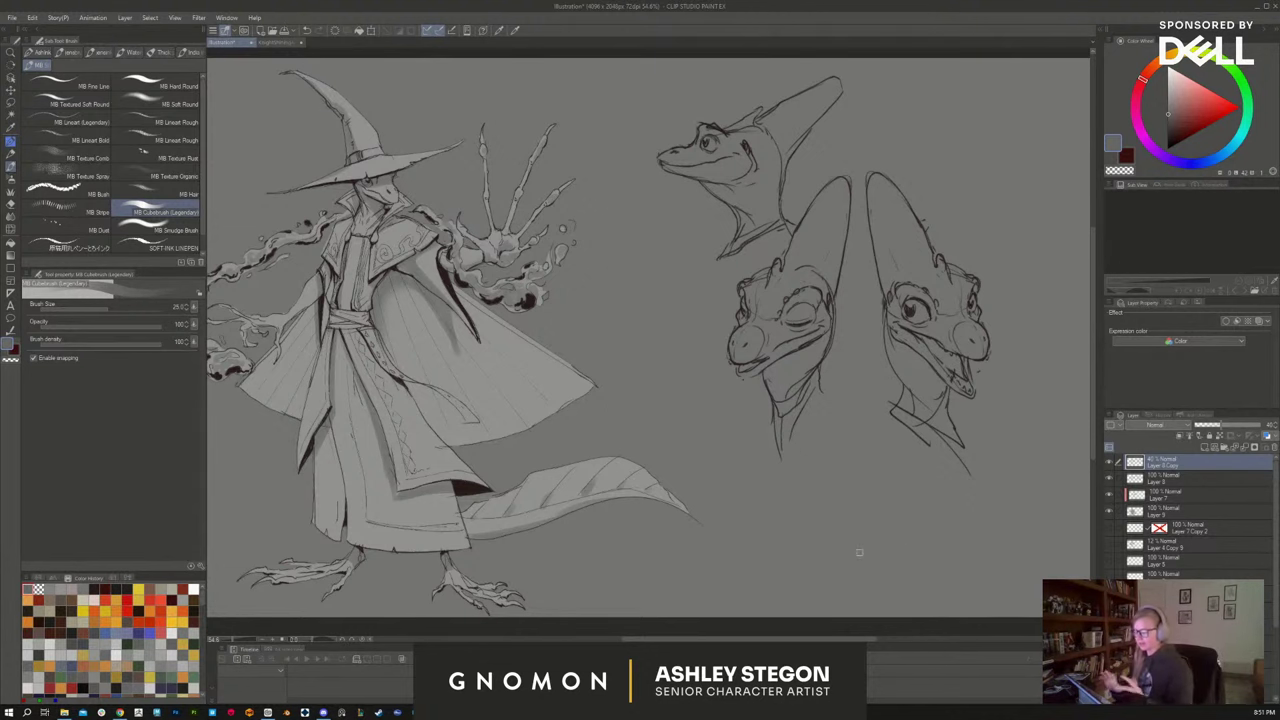
drag(865, 534, 917, 526)
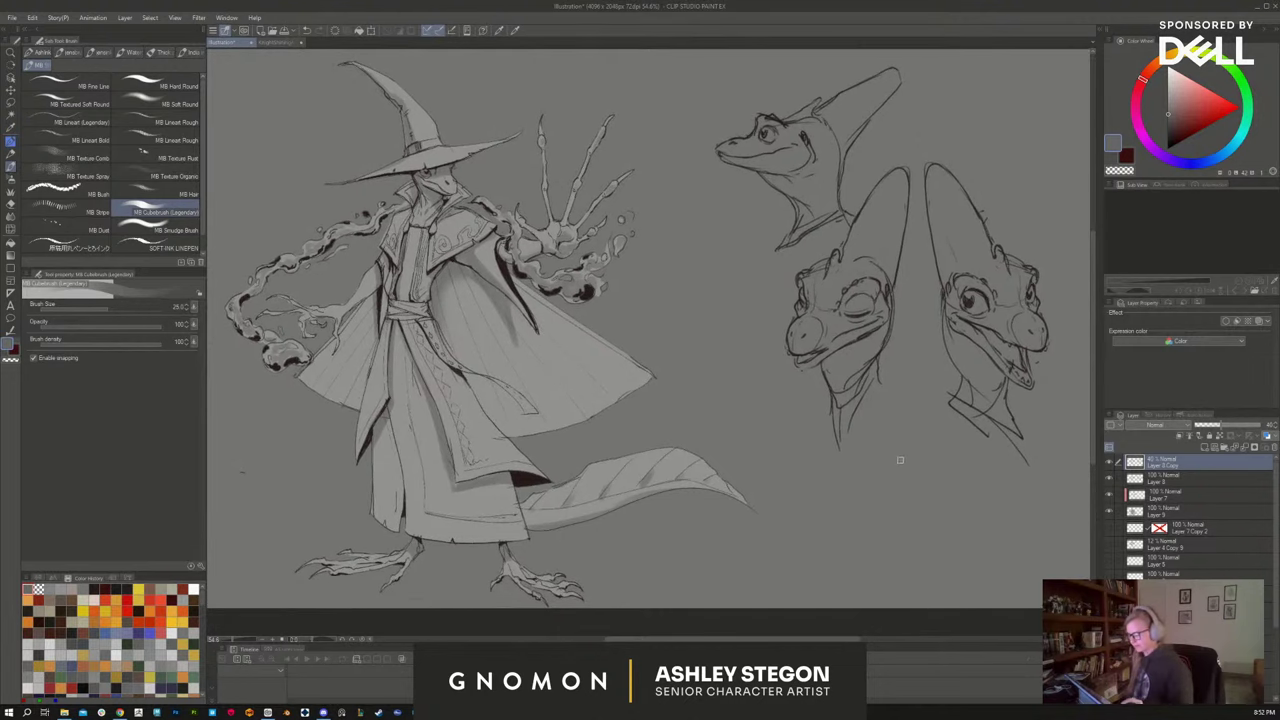
drag(876, 516, 890, 518)
On the gray base layer, fill the open-mouthed head, its crest and its neck with the cloak's light gray, using surrounding layers as reference
drag(976, 553, 918, 547)
click(1160, 511)
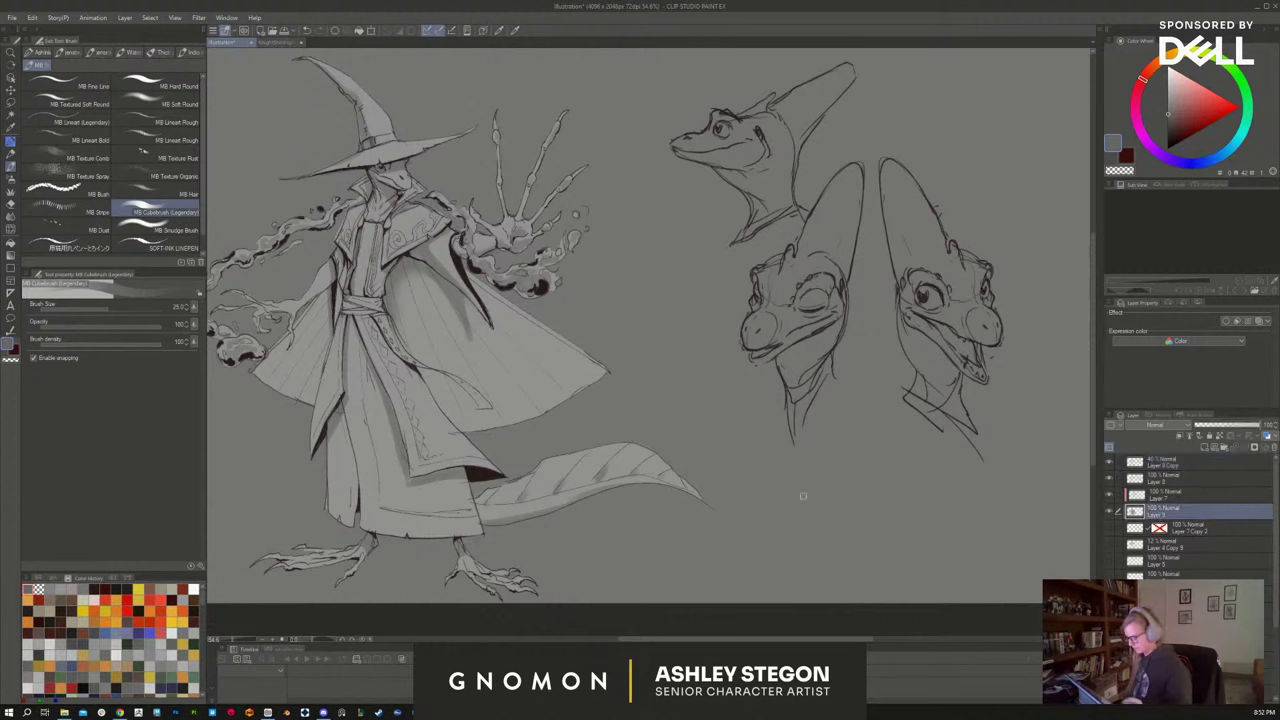
alt+click(565, 368)
key(])
key(])
key(])
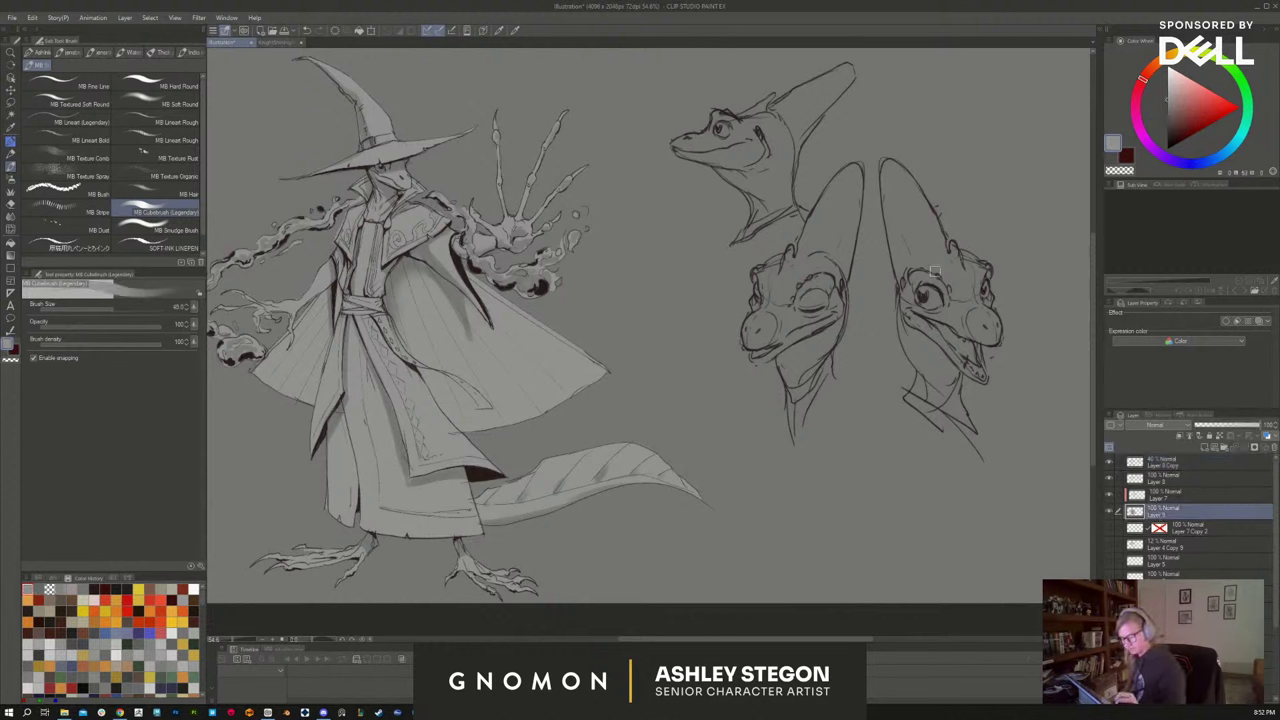
key(g)
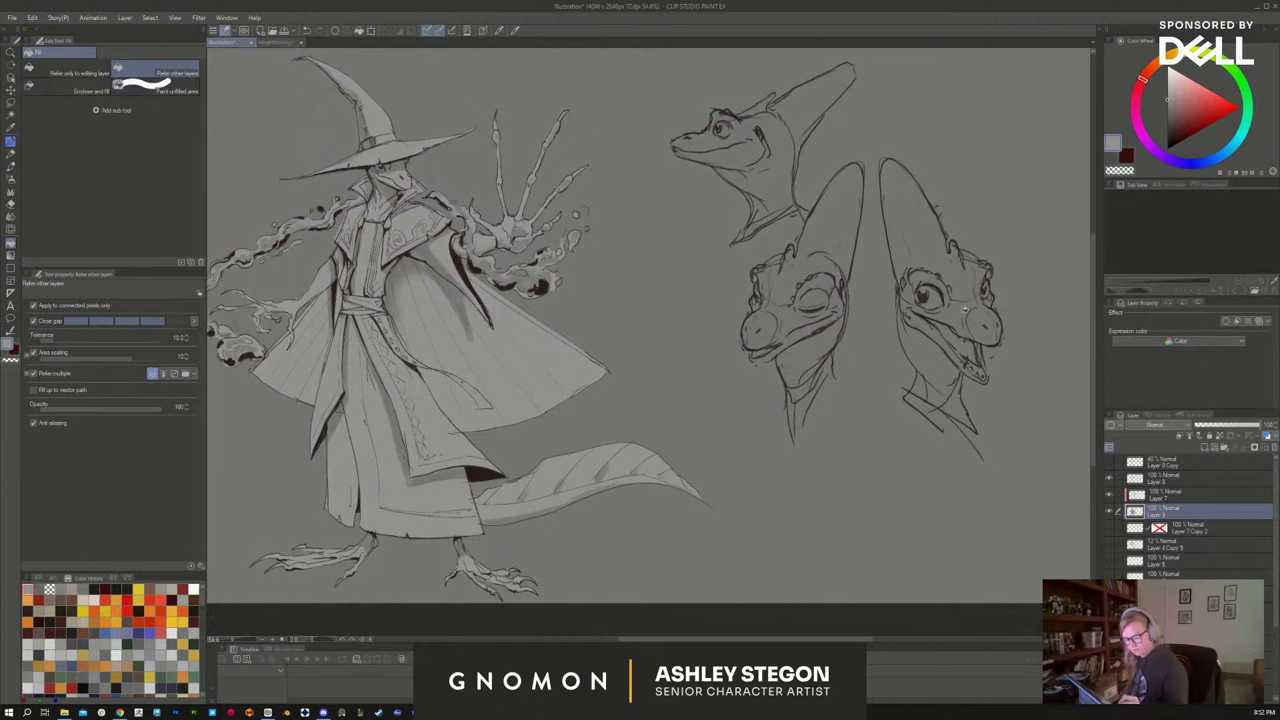
click(980, 296)
click(979, 270)
mouse_move(982, 274)
mouse_down()
mouse_move(970, 254)
mouse_move(934, 276)
mouse_move(908, 318)
mouse_move(934, 329)
mouse_up()
click(980, 326)
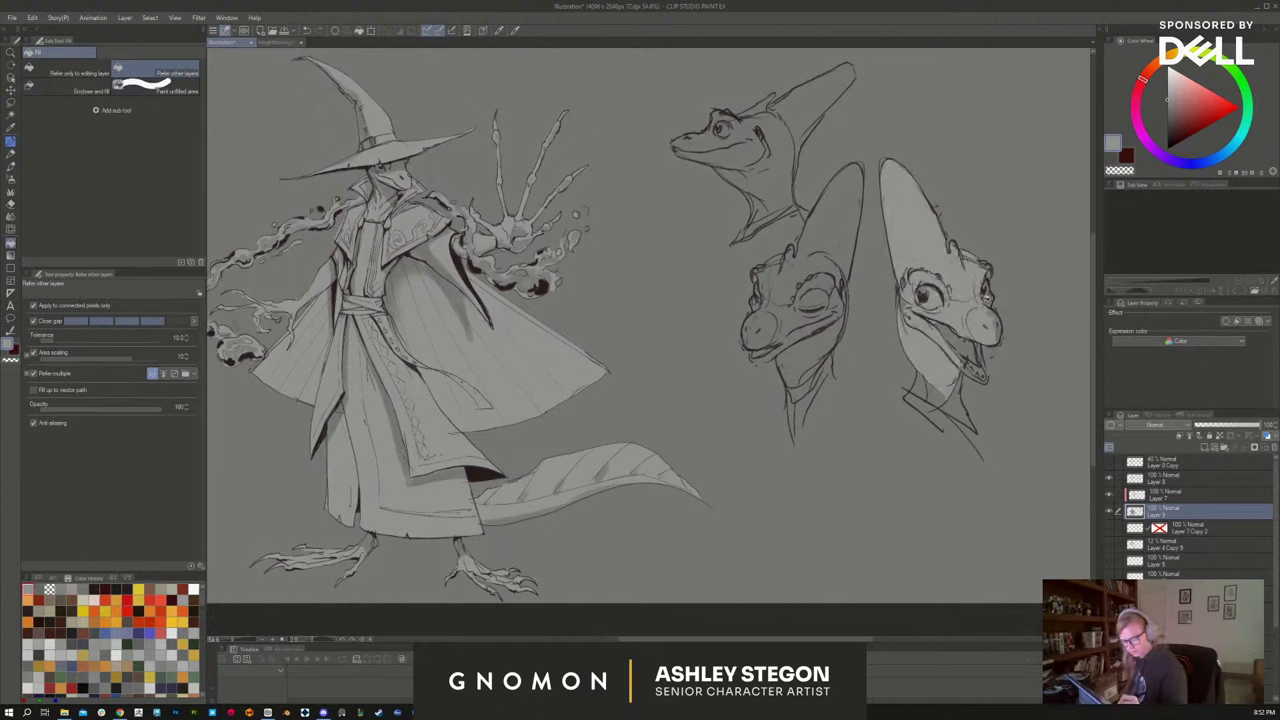
click(958, 343)
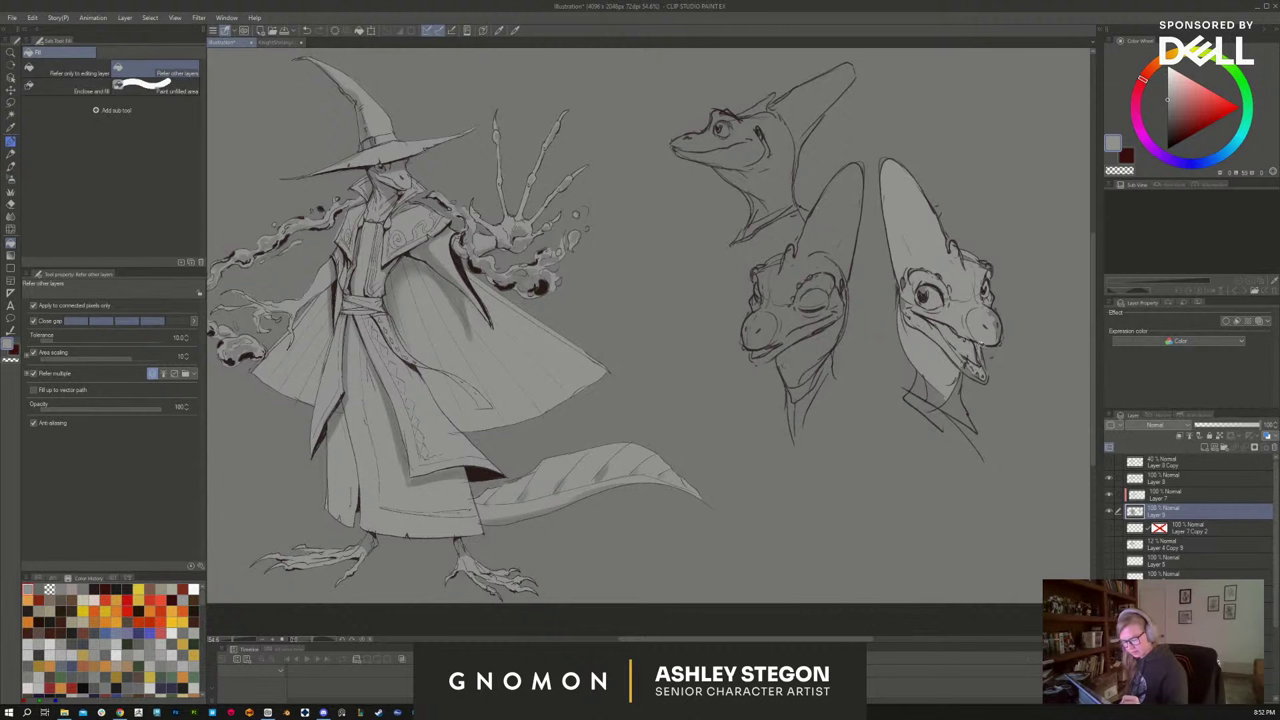
click(958, 400)
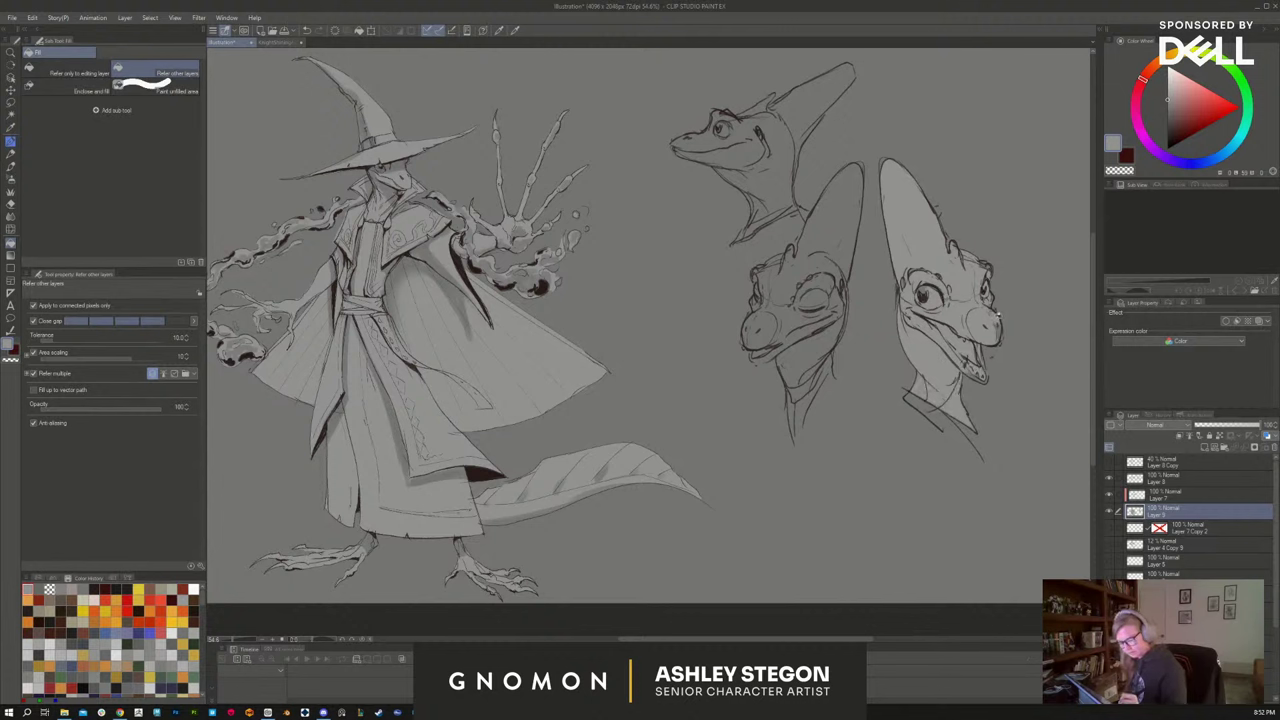
Fill the winking head's crest, brow, snout and neck with the same light gray, undoing any fills that spill outside the lines
click(835, 218)
click(771, 315)
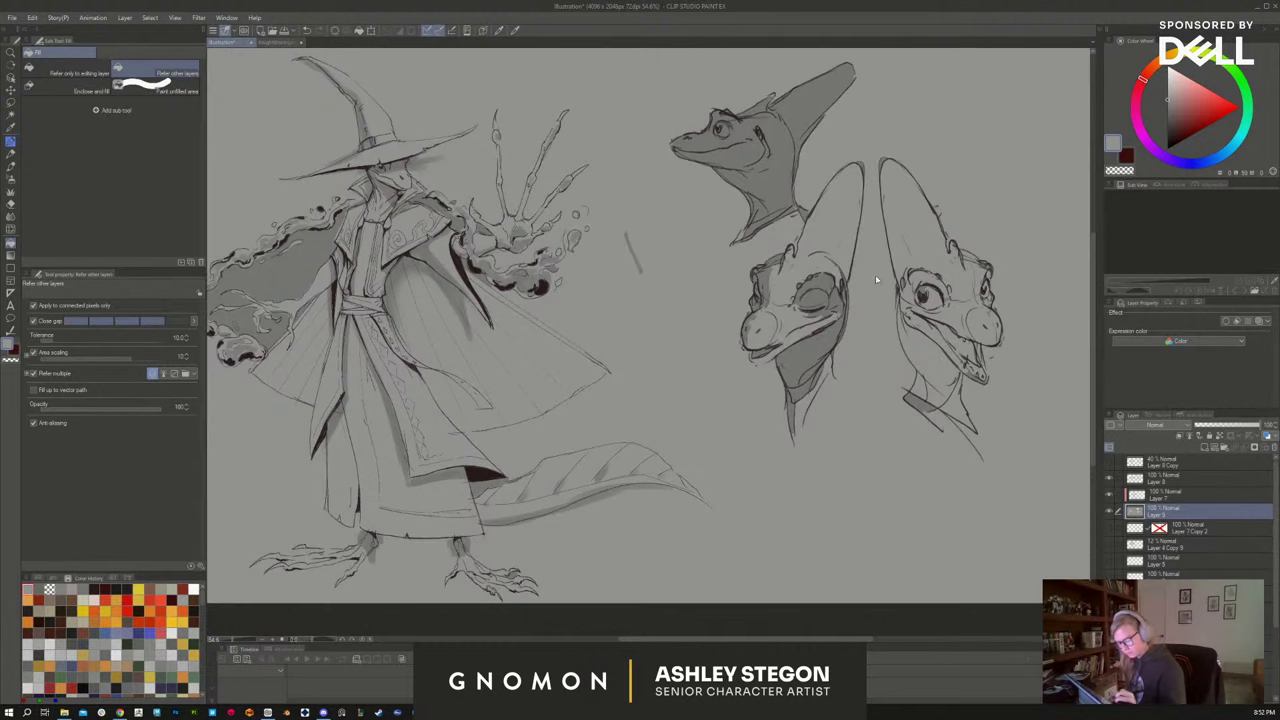
key(ctrl+z)
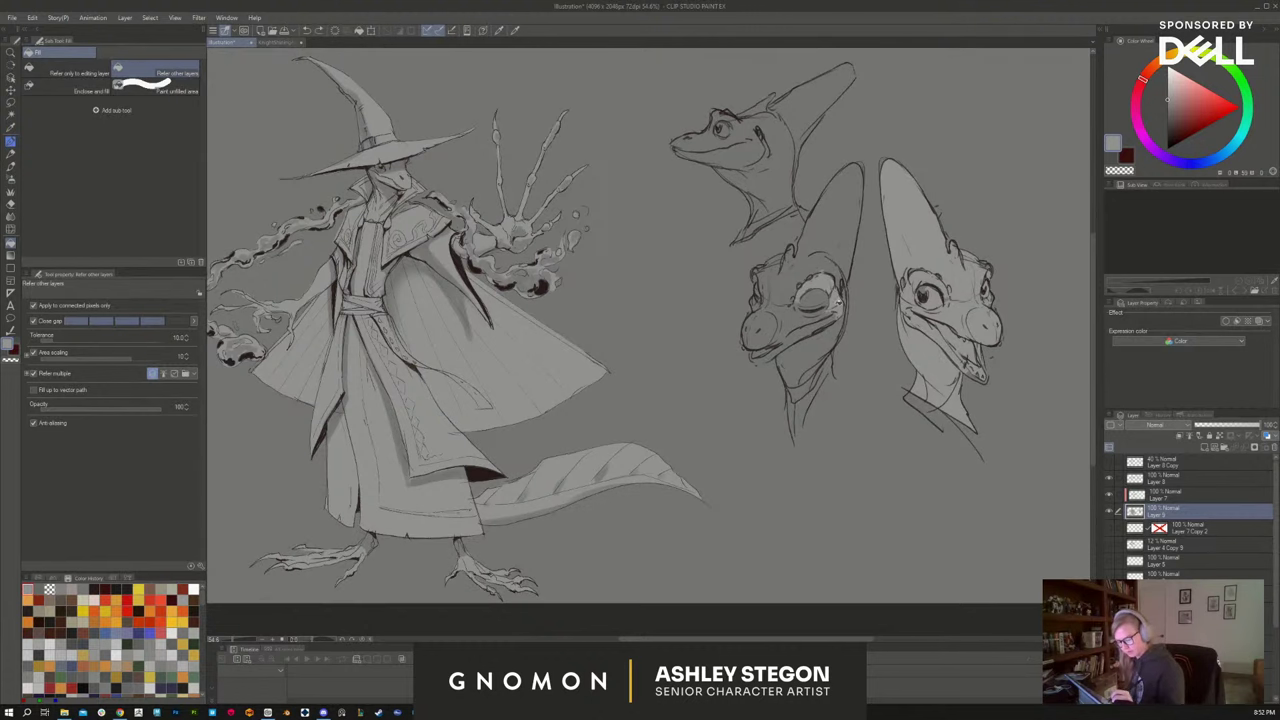
click(820, 252)
mouse_move(775, 270)
mouse_down()
mouse_move(782, 256)
mouse_move(768, 264)
mouse_move(766, 309)
mouse_up()
click(760, 320)
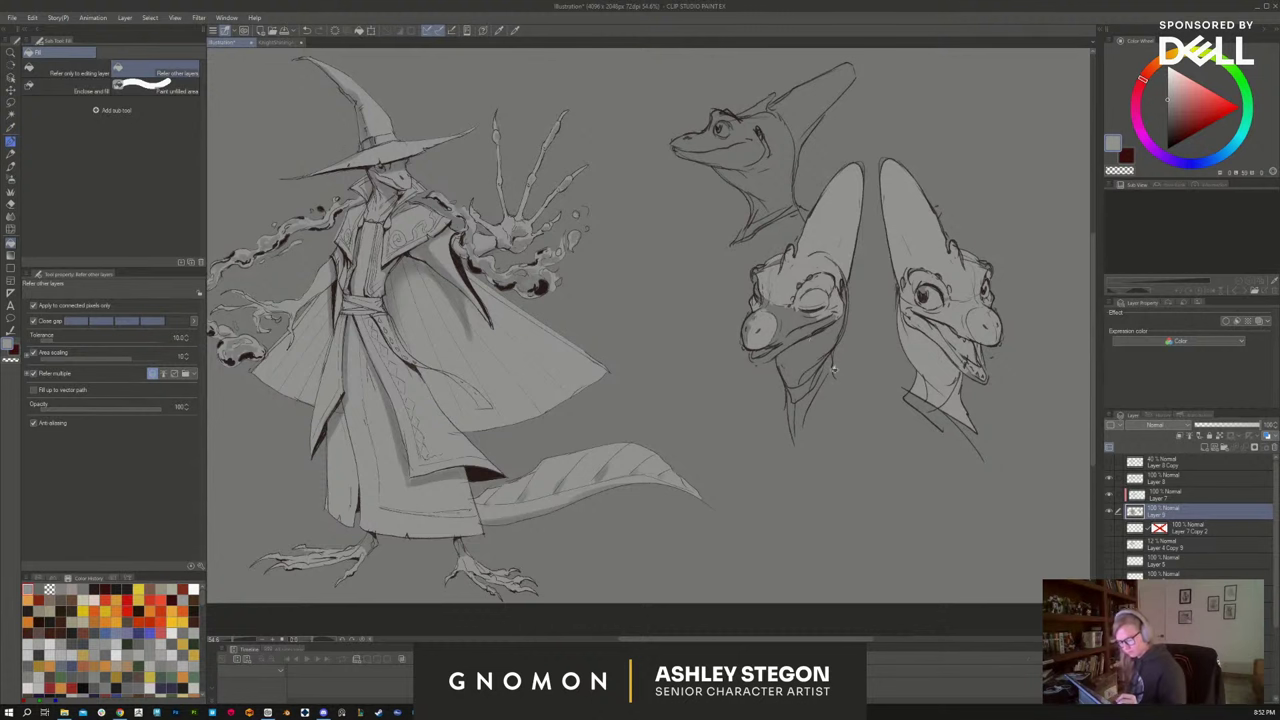
key(ctrl+z)
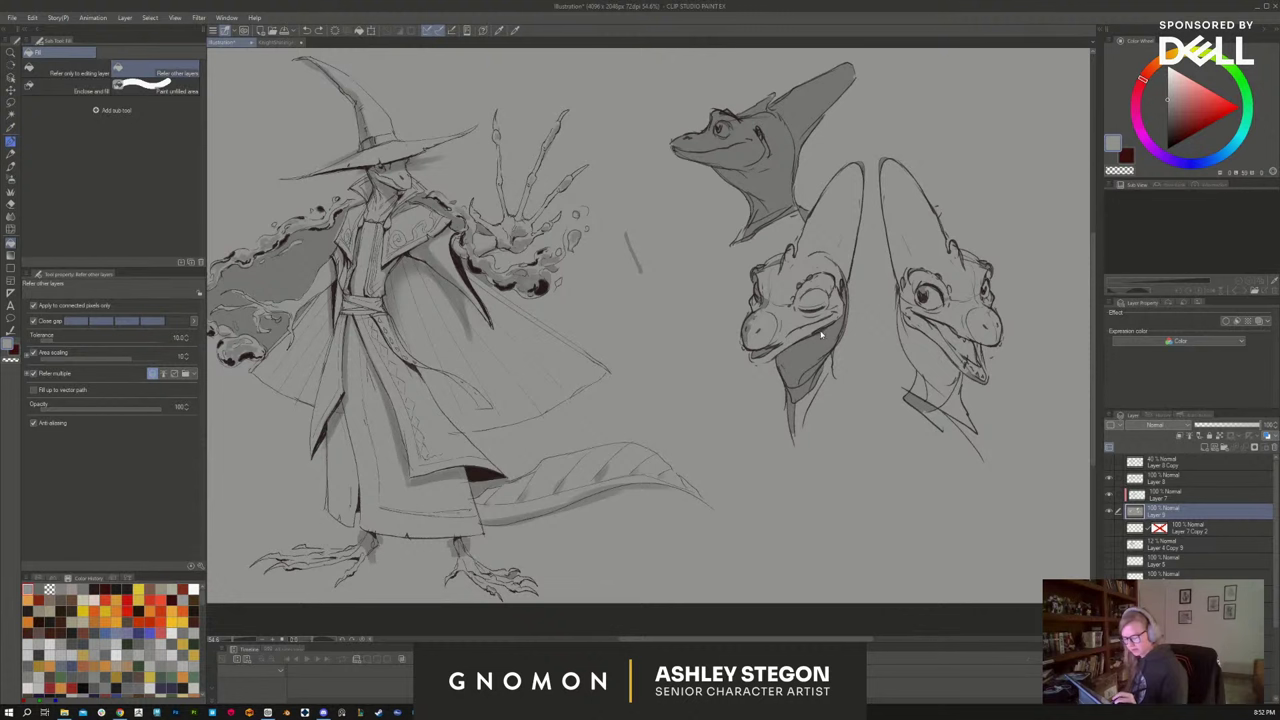
click(820, 343)
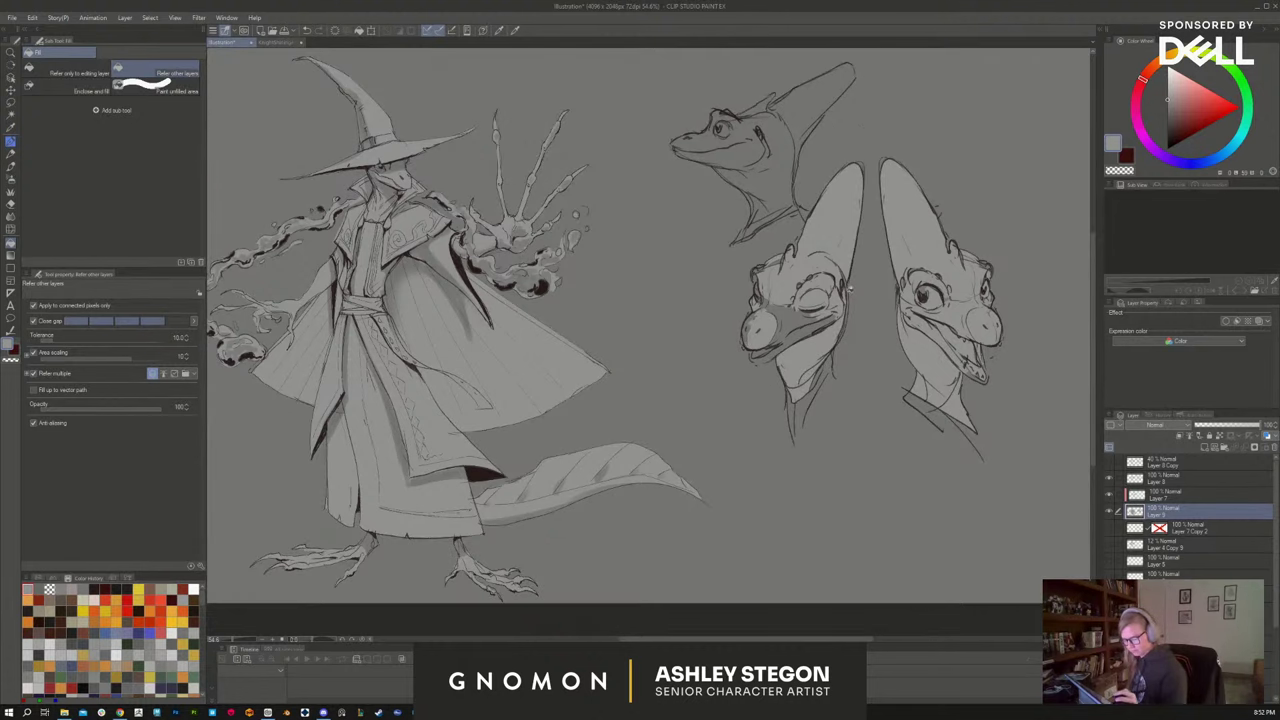
click(850, 288)
key(ctrl+z)
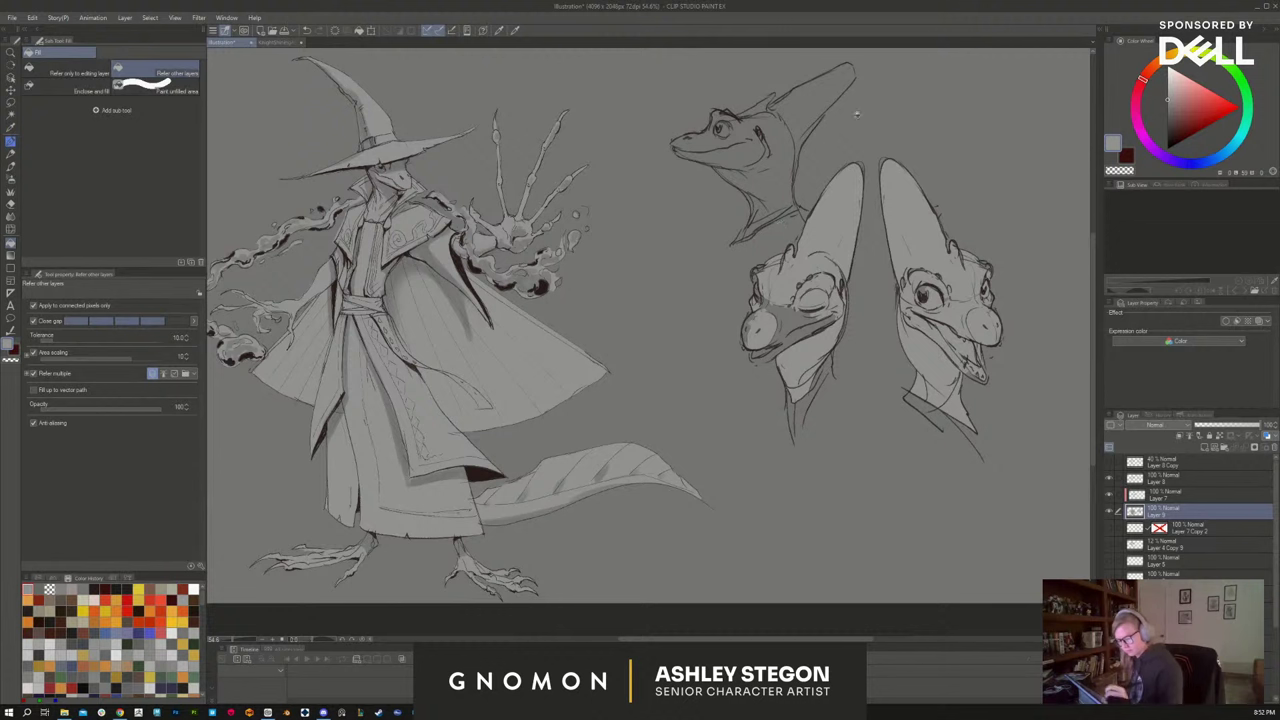
Fill the profile head's face, crest, eye area, neck and collar with the light gray
click(786, 160)
click(806, 126)
click(764, 110)
click(726, 116)
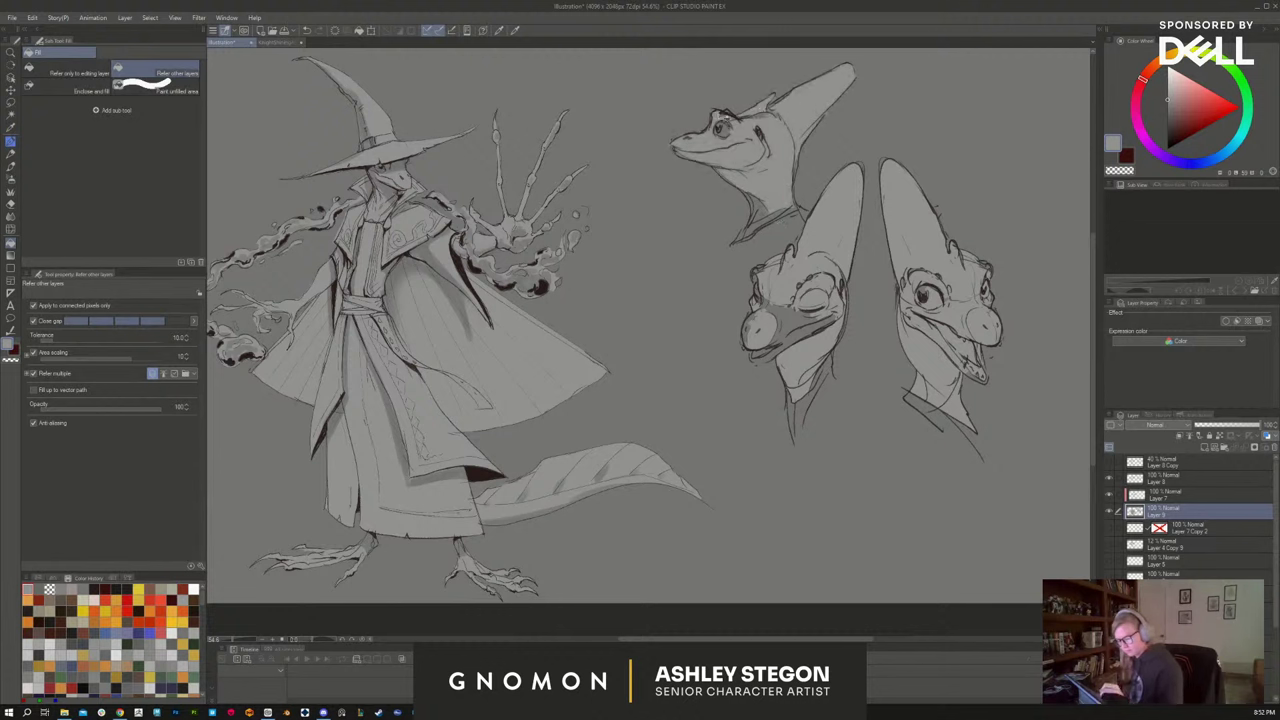
click(724, 126)
click(768, 113)
click(764, 209)
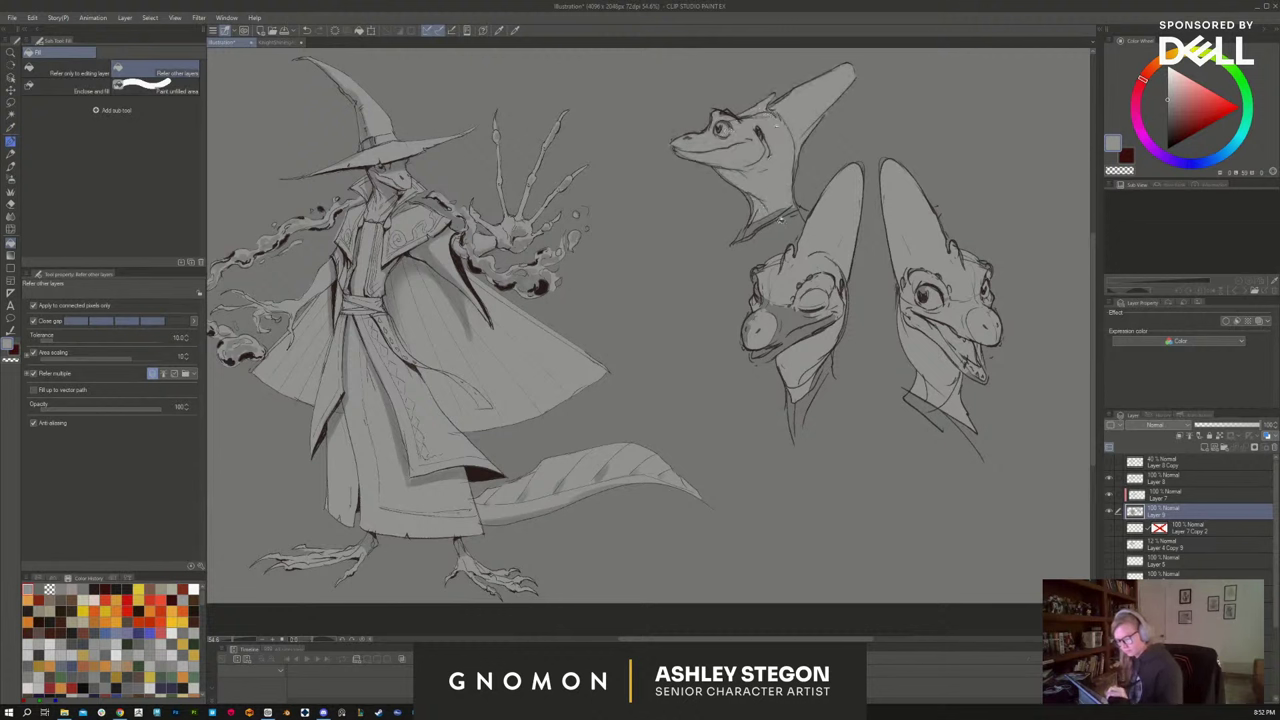
click(778, 218)
Brush light gray over the unfilled cheek, muzzle and neck of the winking head with the size 50 MB Cubebrush (Legendary) brush
key(b)
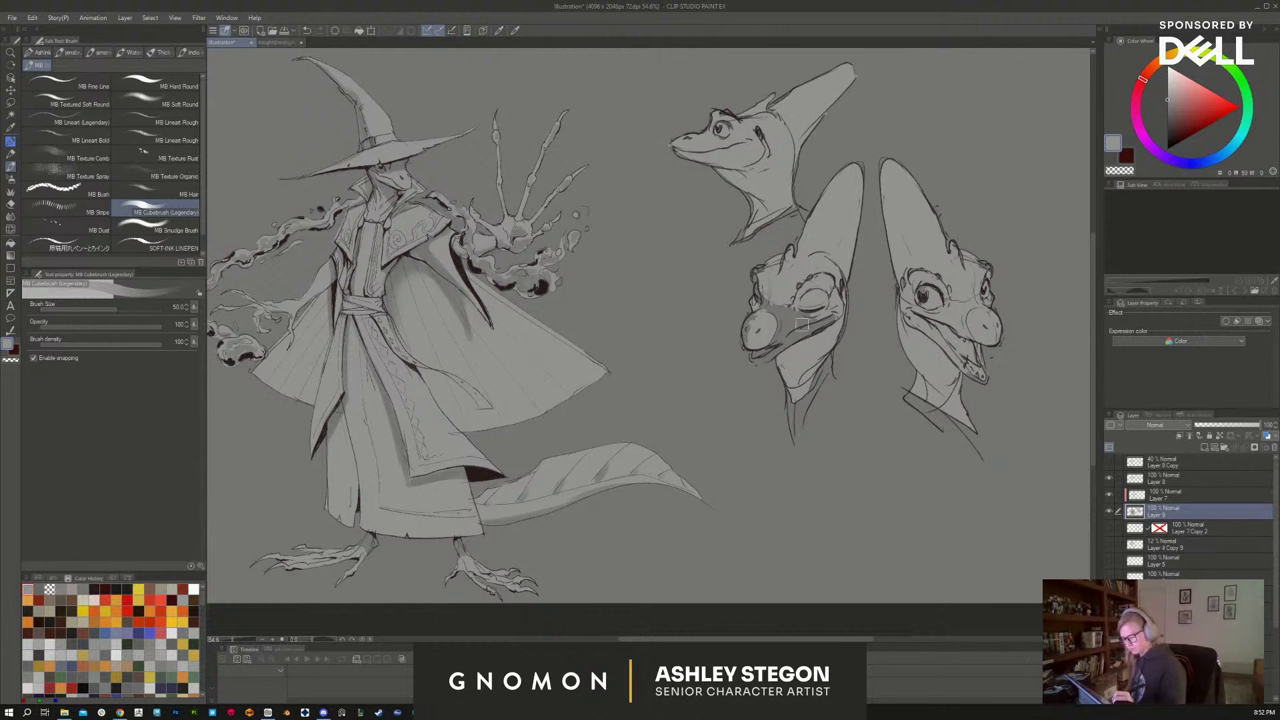
mouse_move(802, 325)
mouse_down()
mouse_move(822, 324)
mouse_move(786, 320)
mouse_up()
mouse_move(768, 320)
mouse_down()
mouse_move(756, 268)
mouse_move(748, 345)
mouse_move(794, 356)
mouse_move(795, 420)
mouse_move(823, 372)
mouse_move(820, 384)
mouse_up()
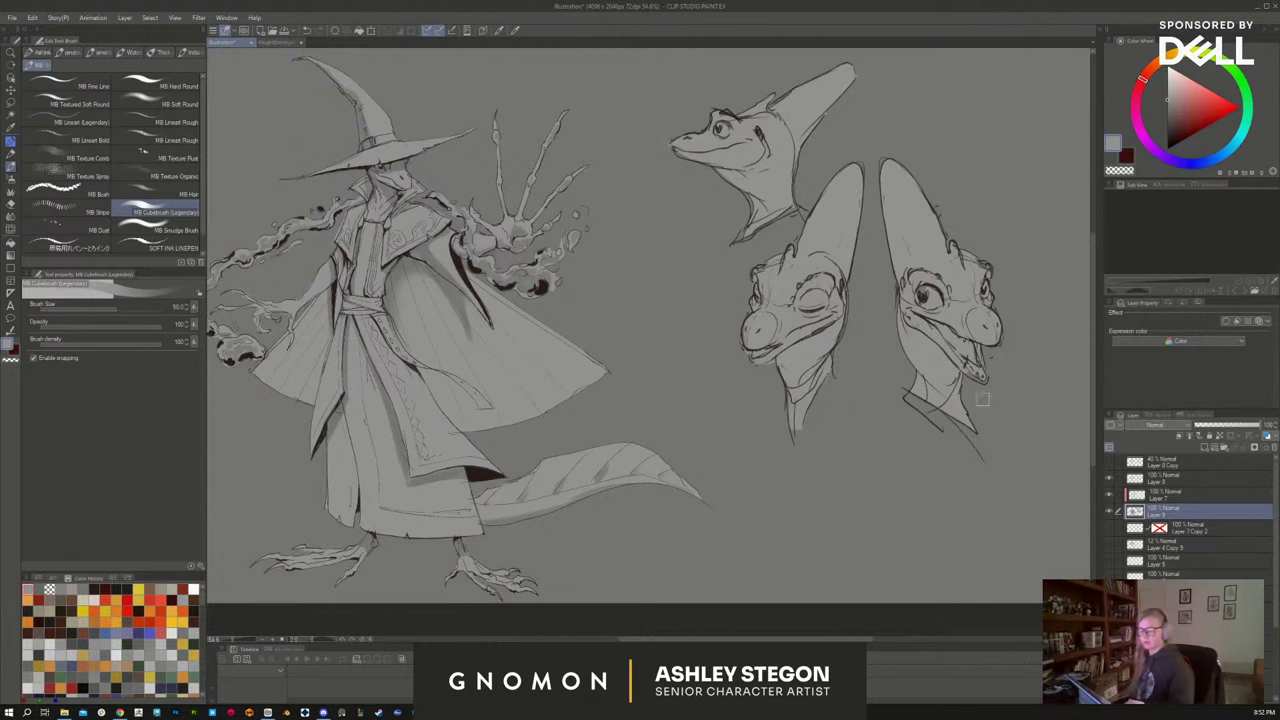
mouse_move(956, 534)
mouse_down()
mouse_move(999, 532)
mouse_move(940, 545)
mouse_move(983, 566)
mouse_move(914, 562)
mouse_up()
scroll(999, 532, down, 2)
key(ctrl+z)
On the inked line art layer, sketch a construction circle for a fourth head with the dark SOFT INK LIVEPEN at size 12
click(1160, 479)
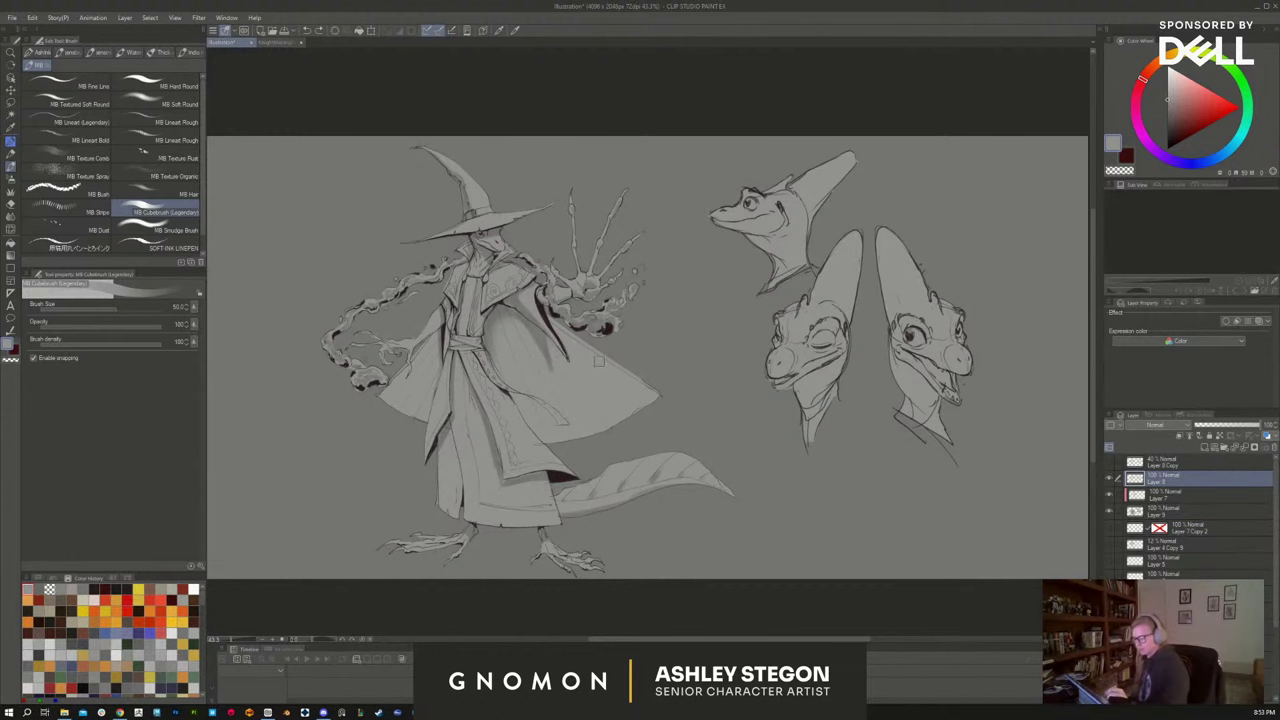
scroll(590, 368, up, 2)
drag(528, 289, 520, 281)
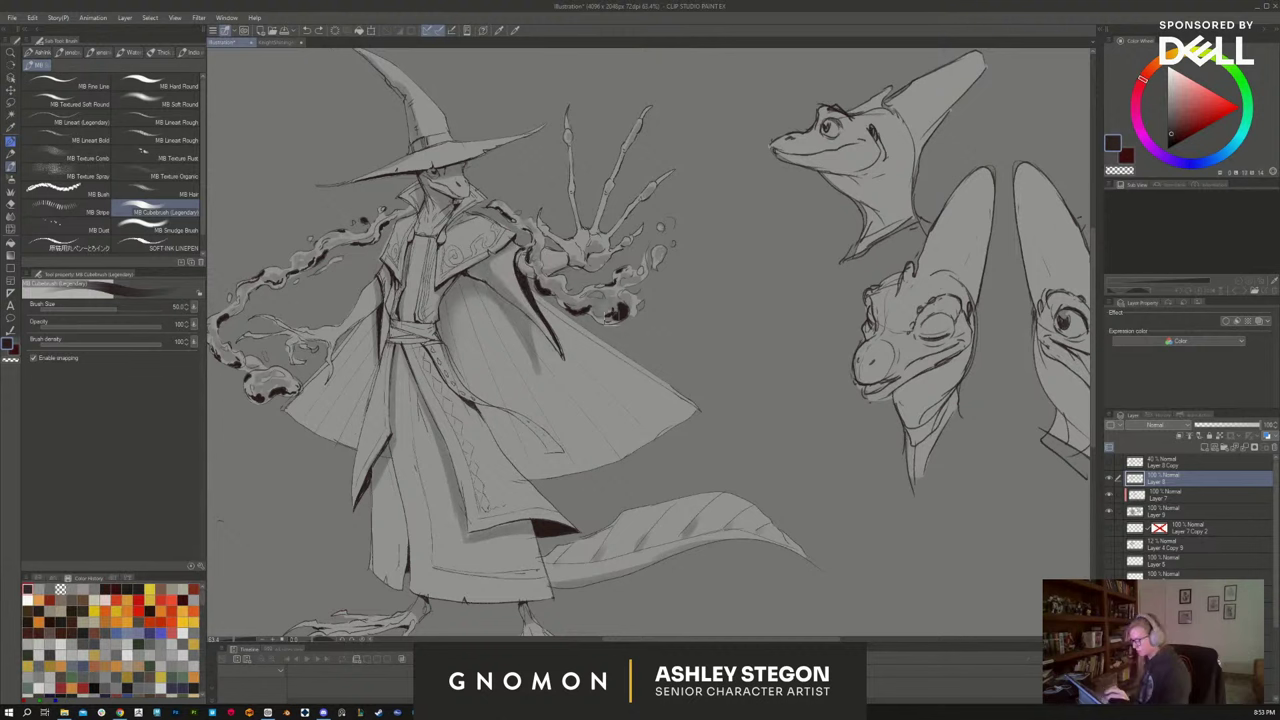
click(156, 245)
scroll(958, 512, down, 3)
scroll(748, 514, up, 3)
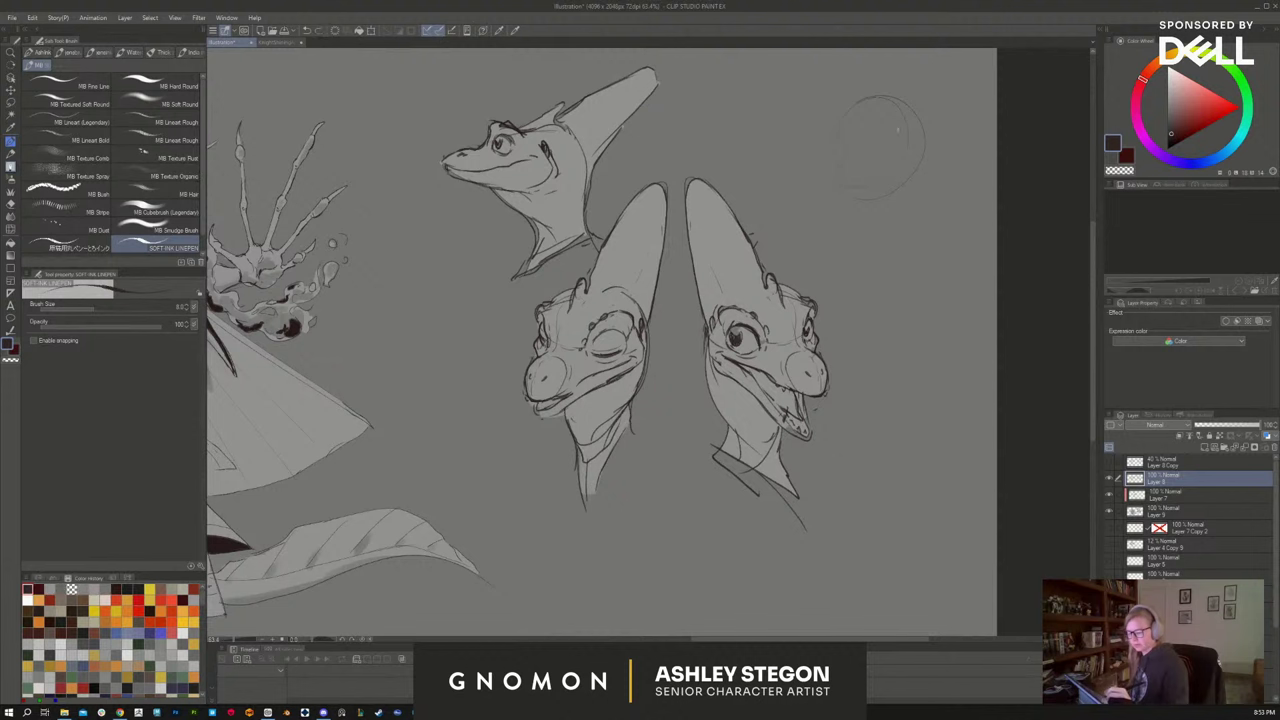
key(ctrl+z)
key(ctrl+z)
key(bracketright)
key(bracketright)
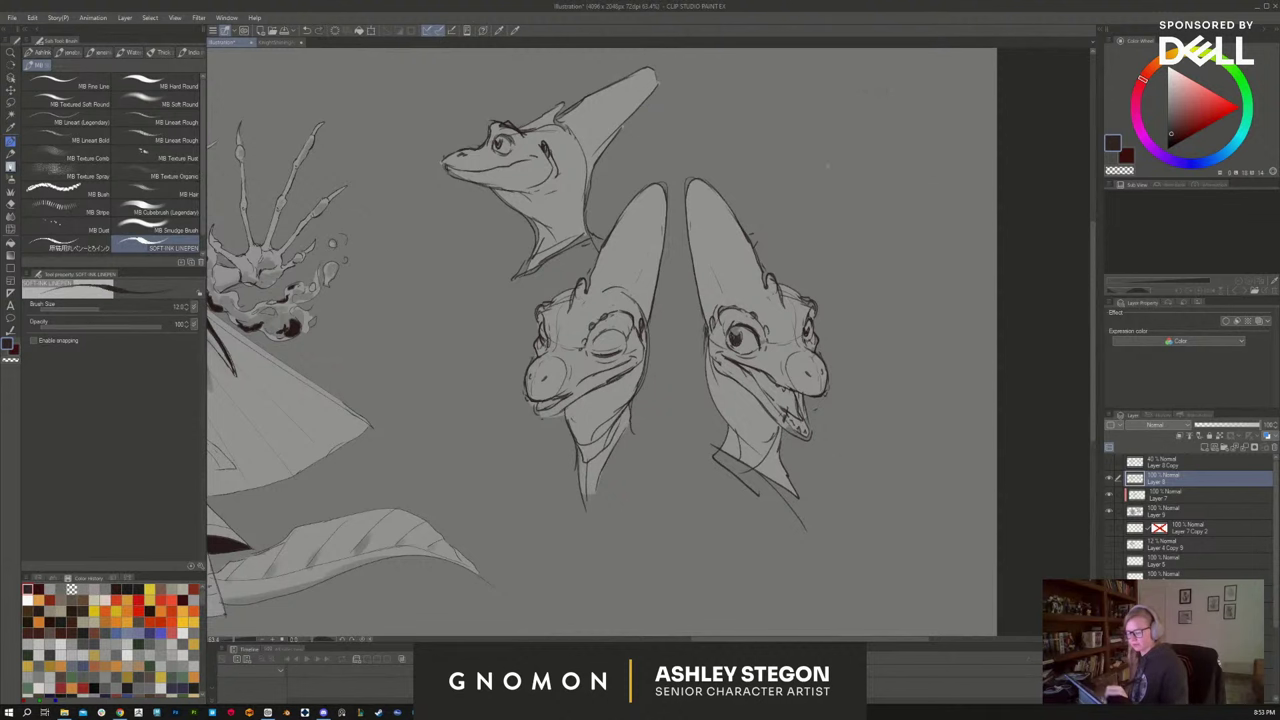
mouse_move(827, 163)
mouse_down()
mouse_move(902, 115)
mouse_move(852, 195)
mouse_up()
drag(912, 150, 896, 190)
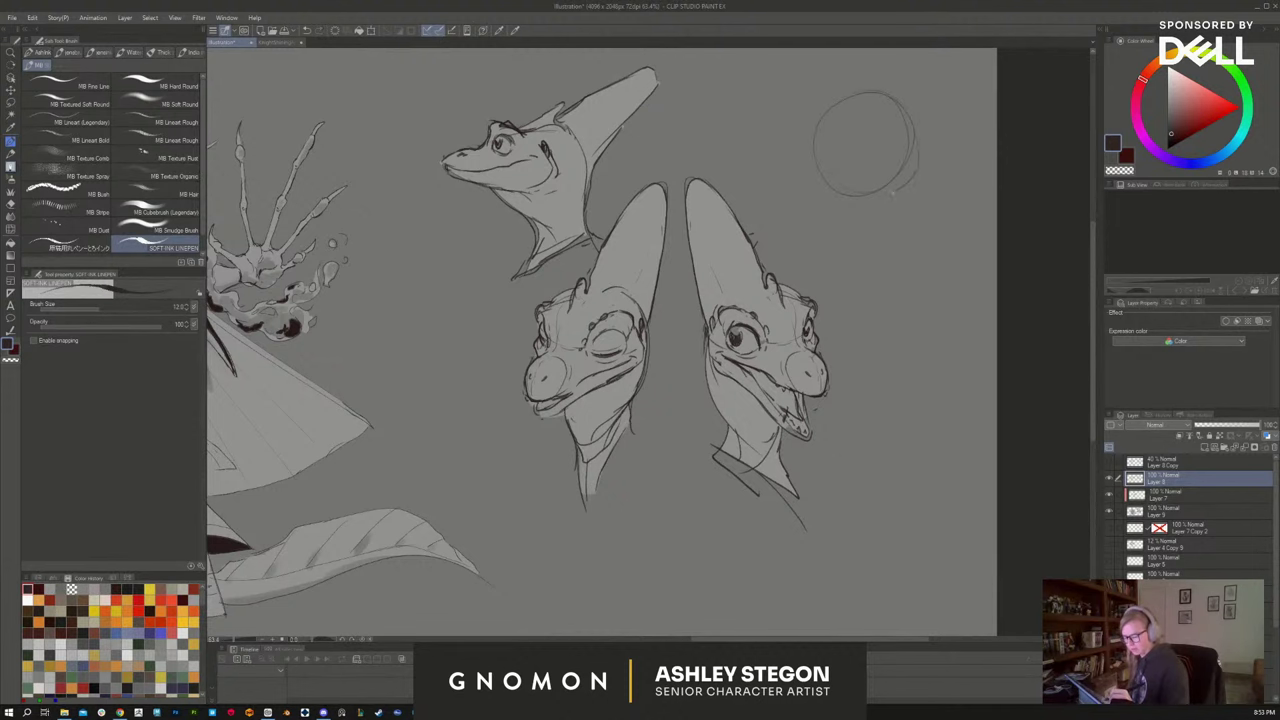
Sketch the fourth head's eyes, long snout and dropped lower jaw around the construction circle
drag(915, 415, 887, 423)
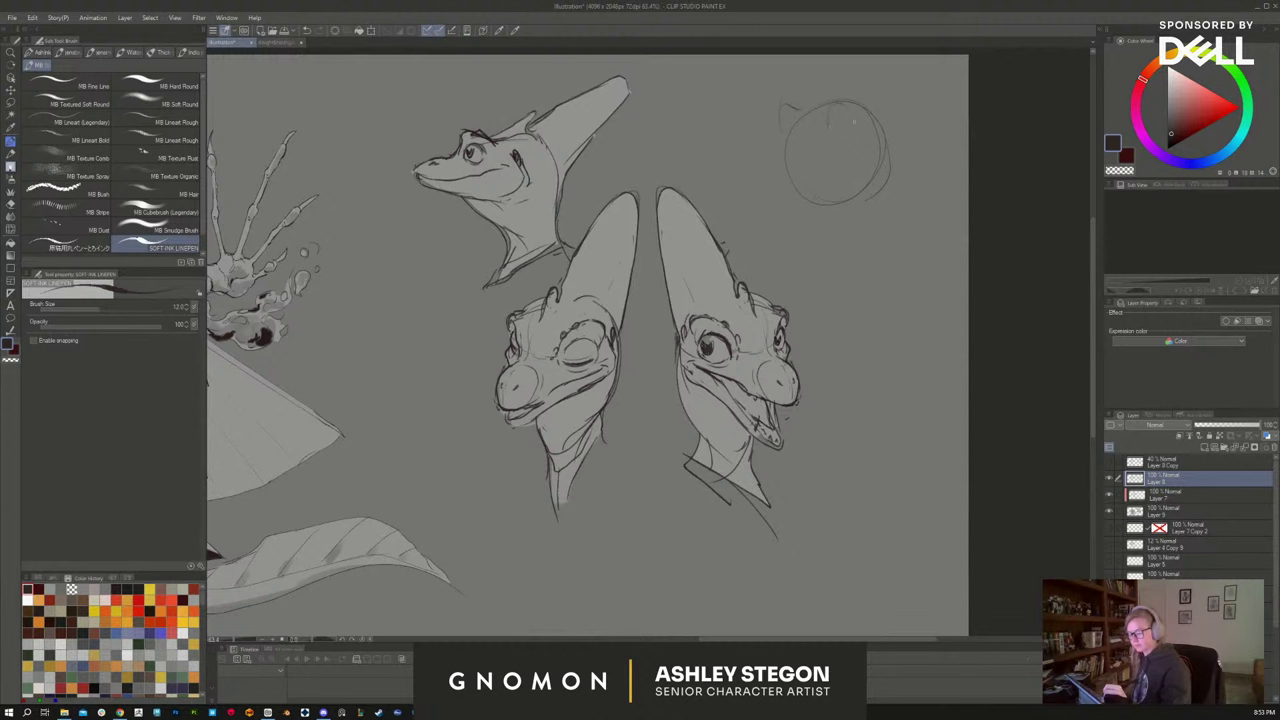
mouse_move(854, 121)
mouse_down()
mouse_move(860, 130)
mouse_move(834, 141)
mouse_up()
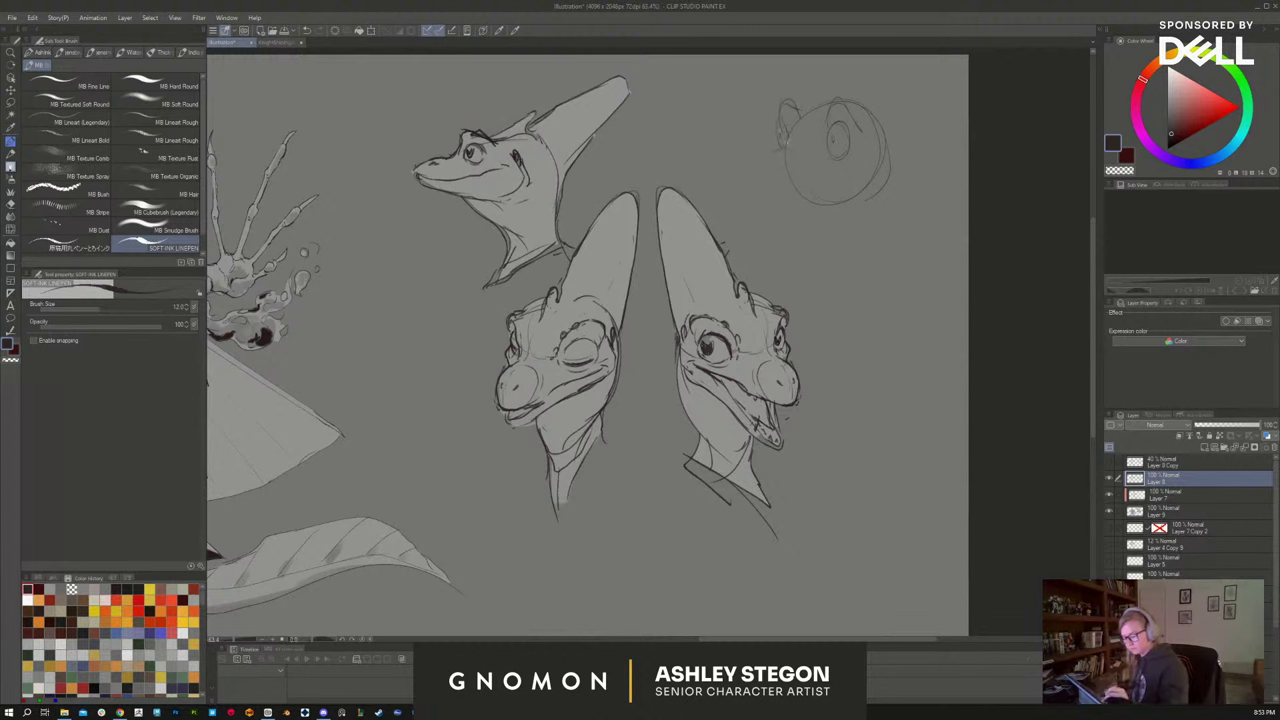
drag(782, 145, 756, 151)
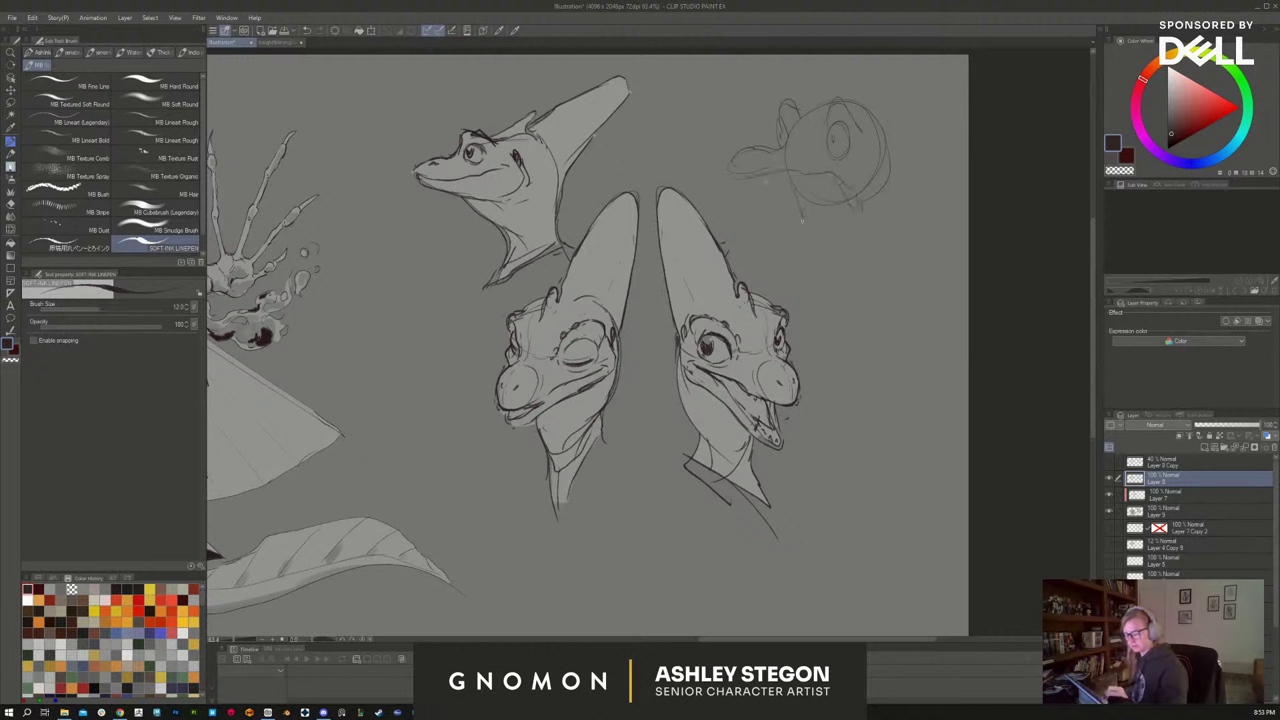
drag(808, 193, 804, 267)
drag(870, 225, 835, 251)
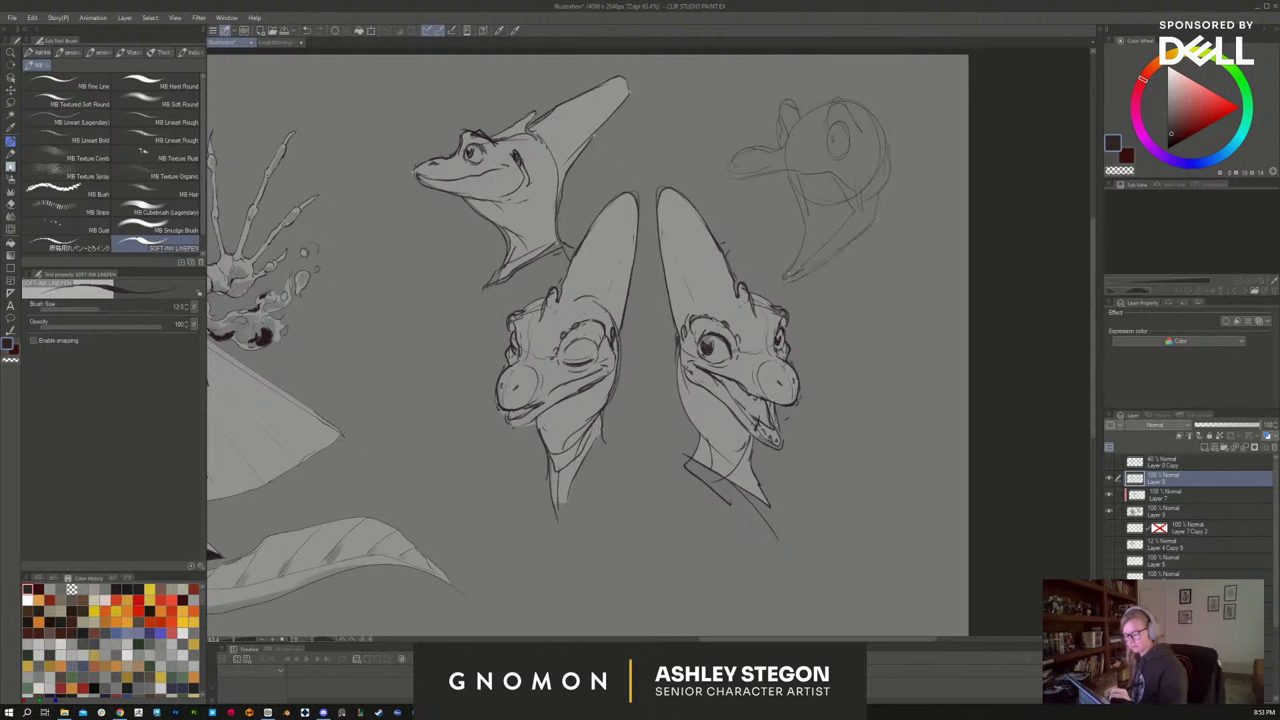
drag(832, 134, 842, 142)
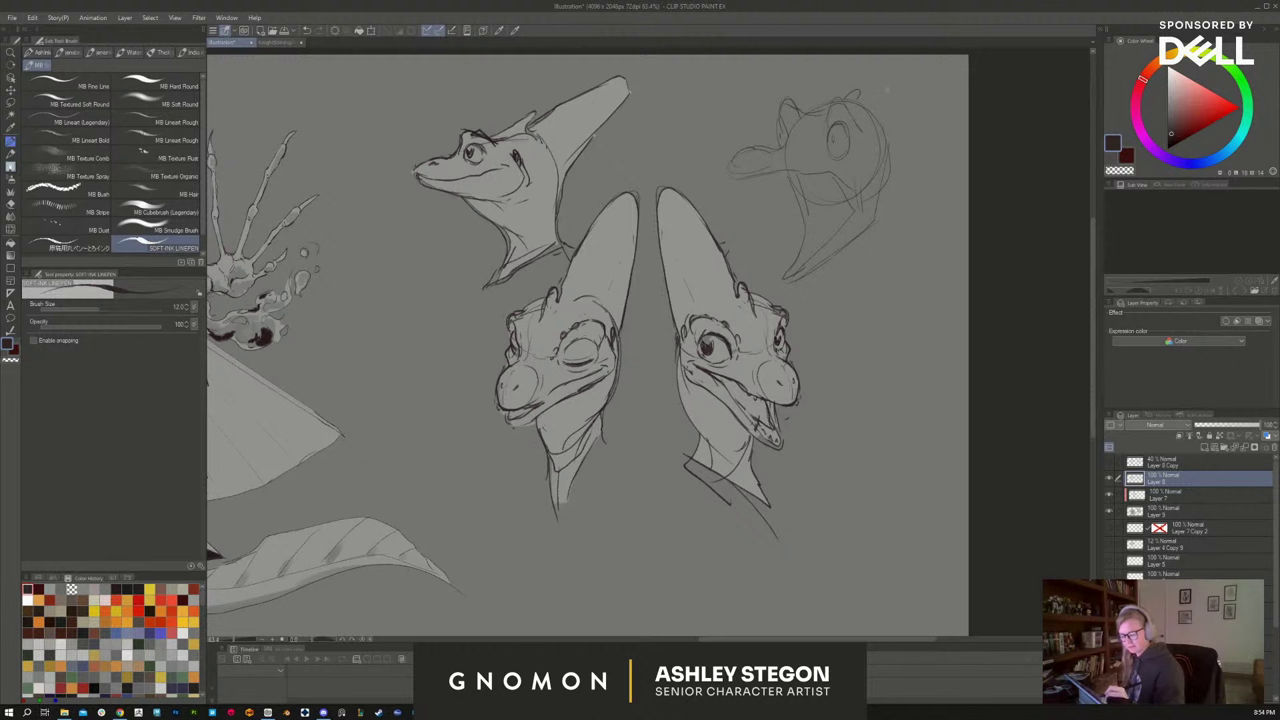
Sketch the fourth head's tall crest rising from the back of the skull, and its neck ending in a pointed base
mouse_move(890, 150)
mouse_down()
mouse_move(879, 41)
mouse_move(851, 64)
mouse_up()
drag(886, 168, 906, 57)
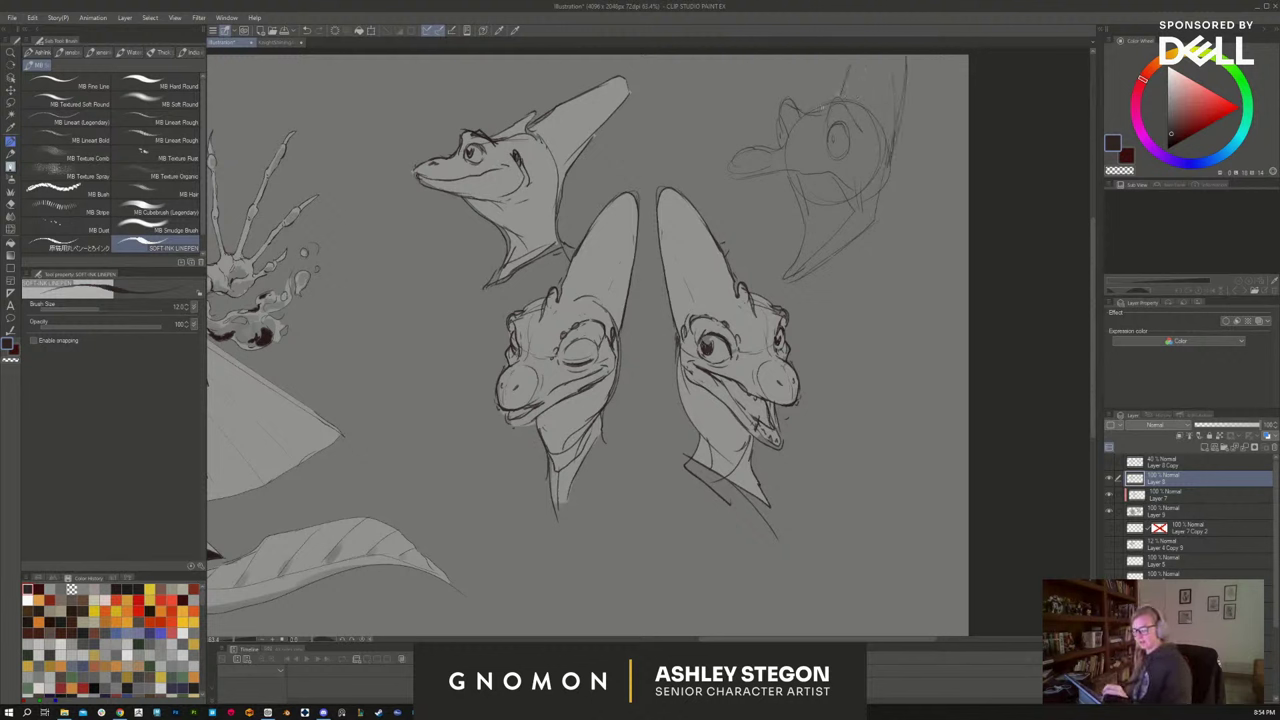
drag(826, 95, 852, 56)
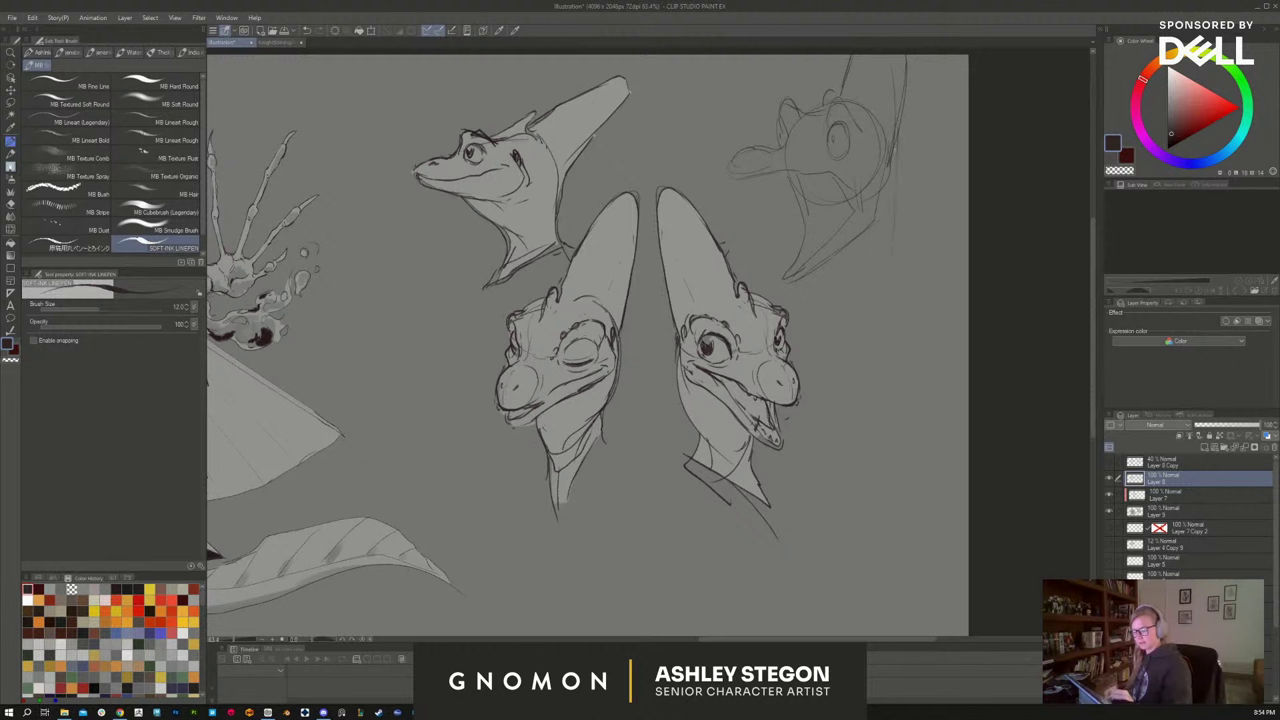
mouse_move(846, 280)
mouse_down()
mouse_move(848, 322)
mouse_move(866, 314)
mouse_move(848, 326)
mouse_up()
drag(894, 248, 901, 292)
drag(901, 292, 848, 326)
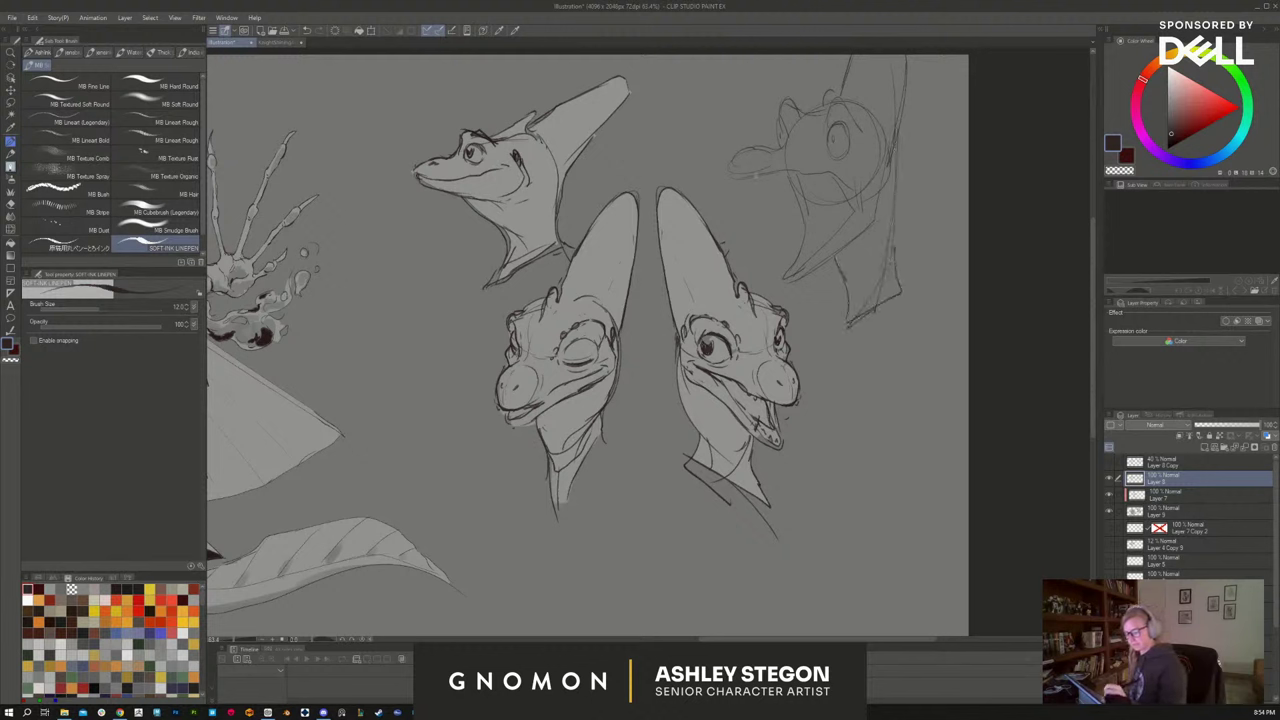
Refine the fourth head's snout and nostril, and draw the tongue and teeth inside its wide-open mouth
mouse_move(757, 148)
mouse_down()
mouse_move(725, 166)
mouse_move(829, 173)
mouse_move(877, 212)
mouse_move(836, 224)
mouse_move(836, 196)
mouse_move(796, 232)
mouse_up()
drag(799, 219, 794, 234)
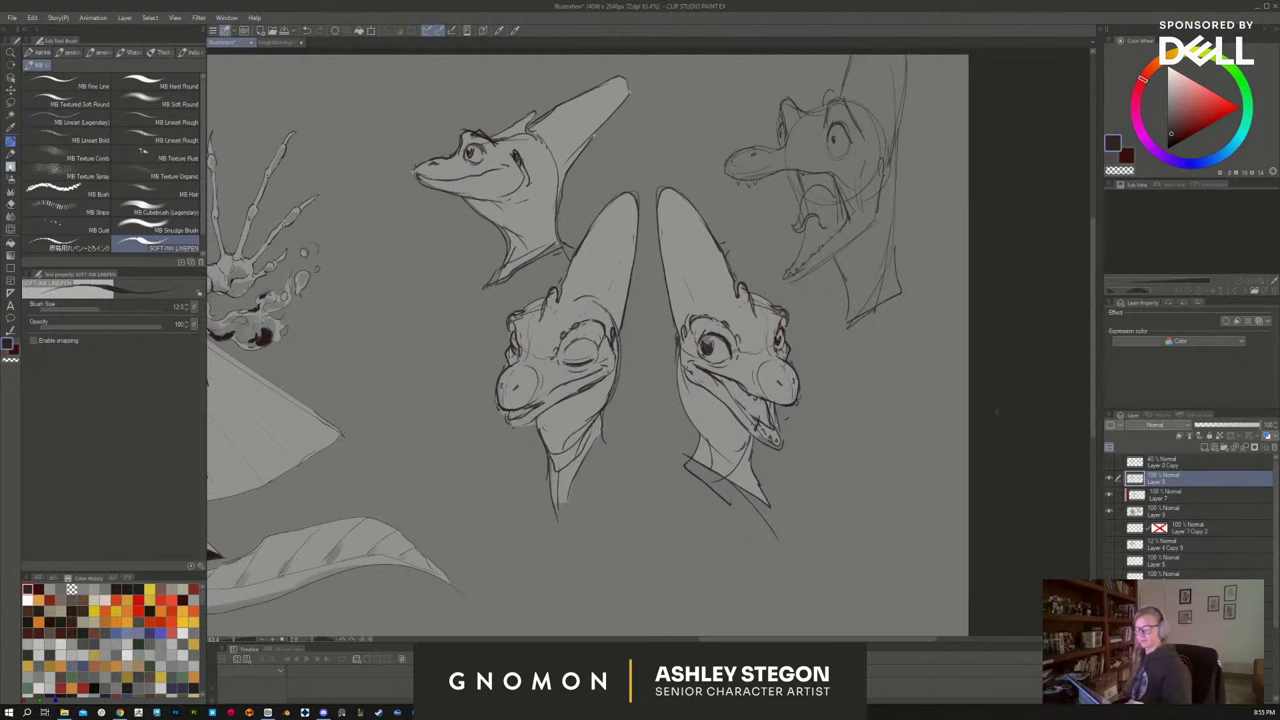
drag(754, 155, 746, 157)
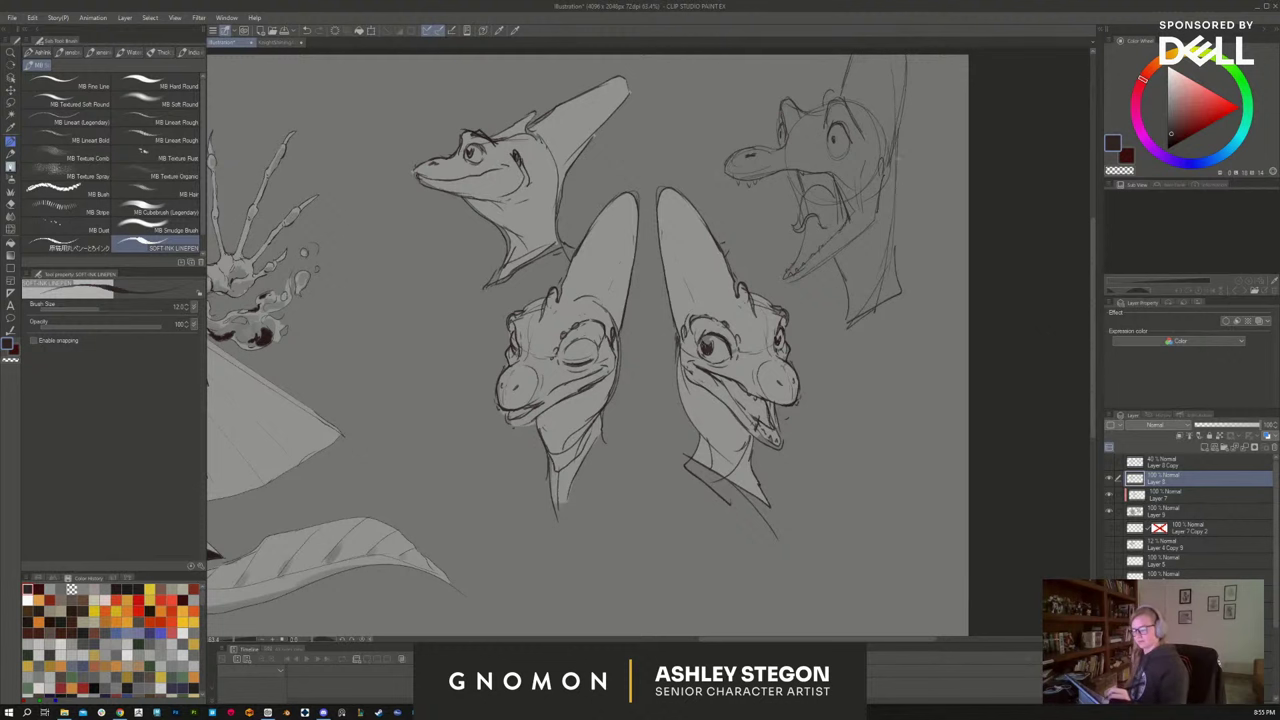
Sketch a construction circle for a fifth head below the two central heads, and draw its angry, glaring eye
drag(944, 360, 953, 389)
drag(934, 480, 917, 474)
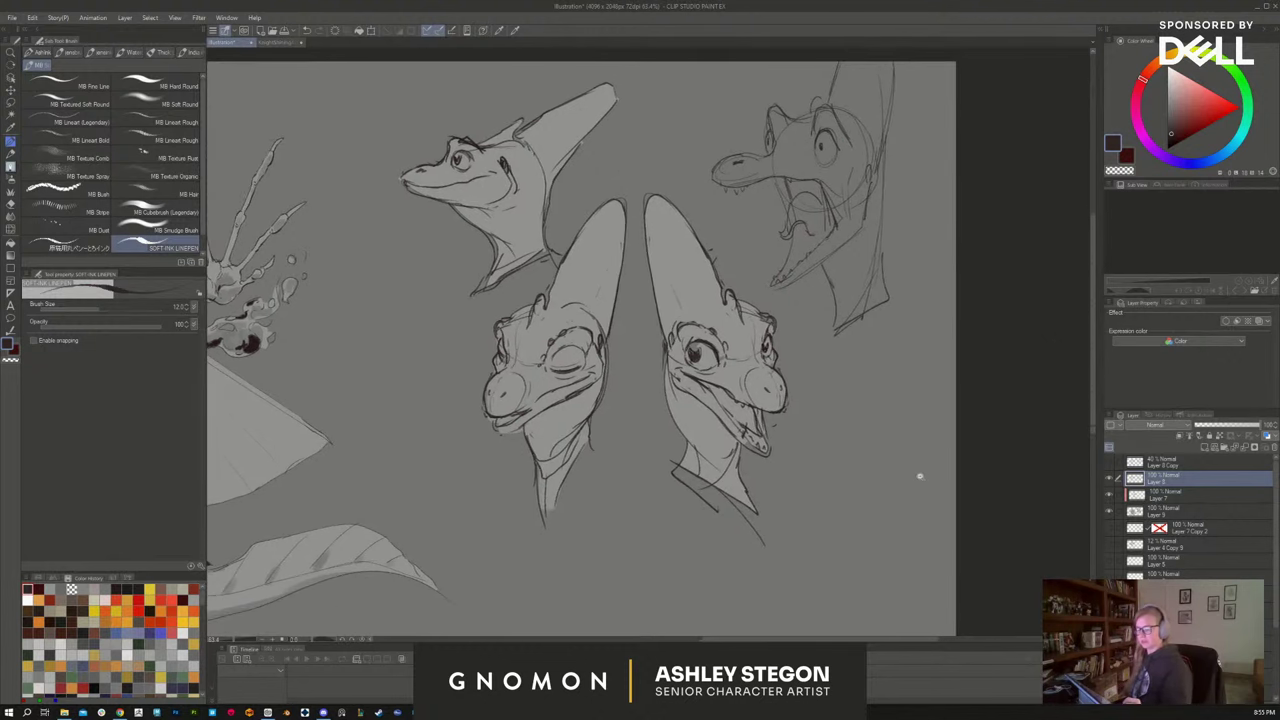
scroll(917, 474, down, 1)
scroll(836, 213, up, 2)
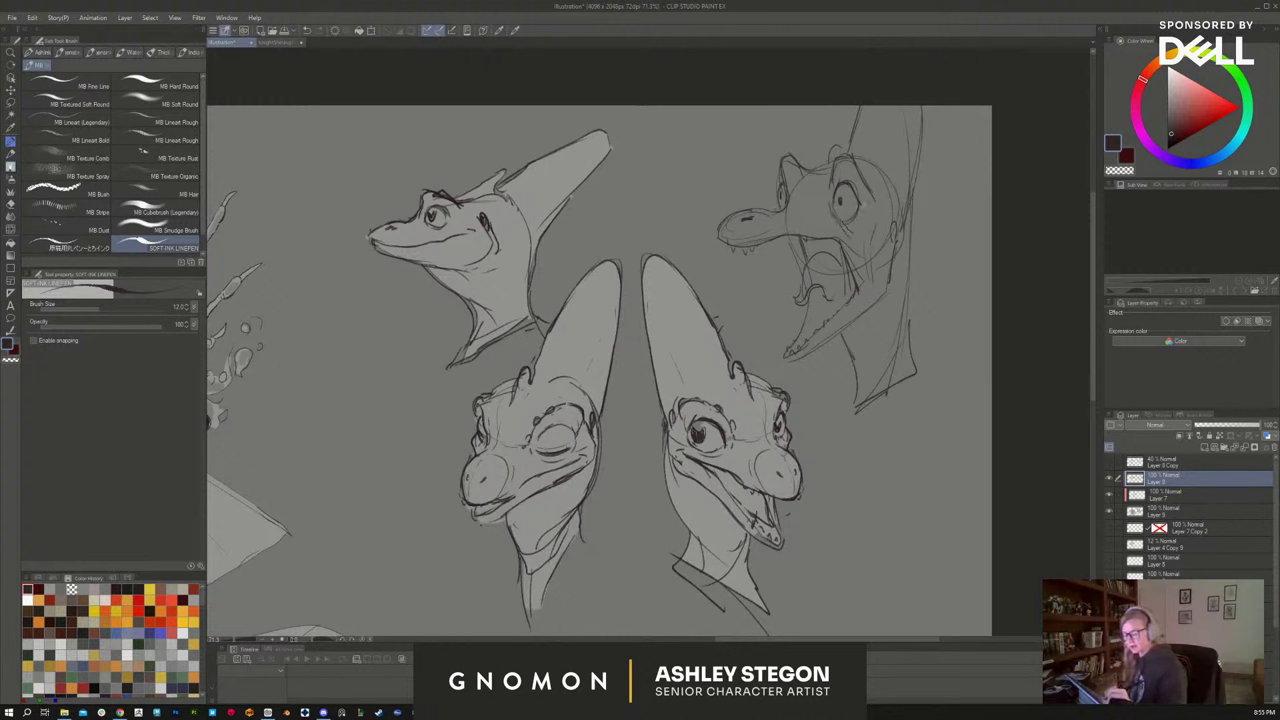
mouse_move(911, 557)
mouse_down()
mouse_move(888, 340)
mouse_move(857, 329)
mouse_up()
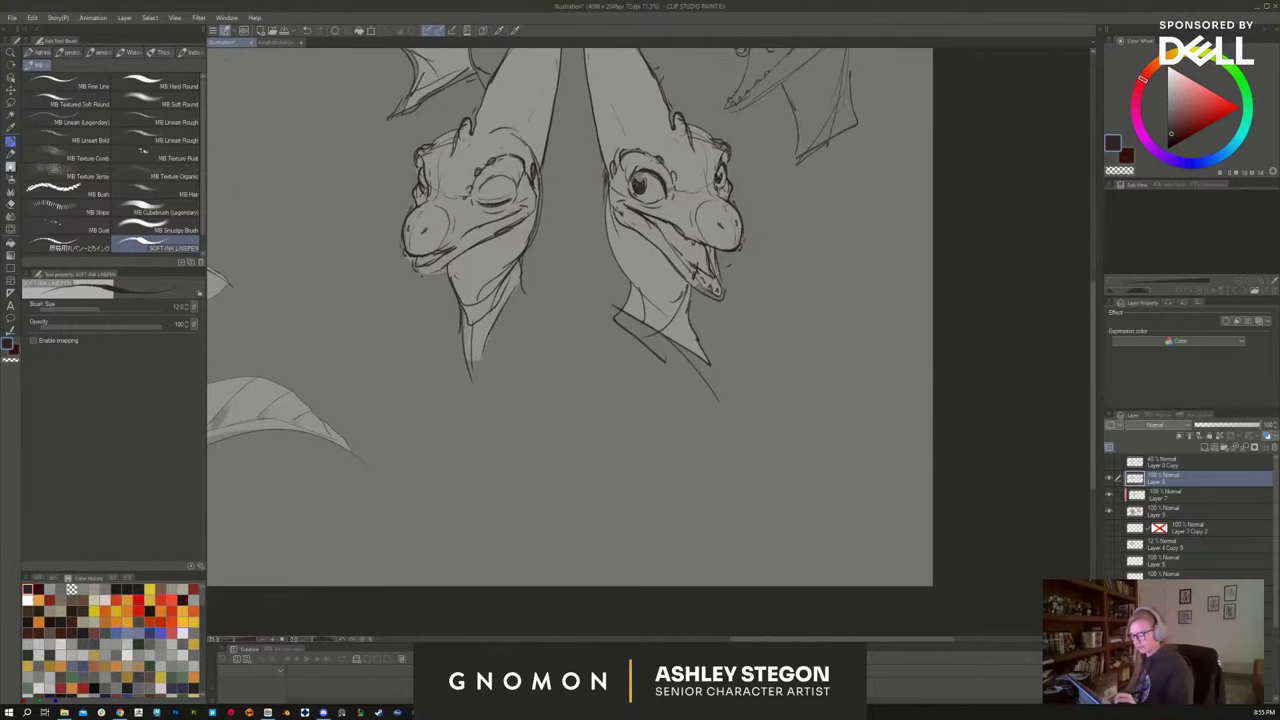
mouse_move(664, 422)
mouse_down()
mouse_move(794, 508)
mouse_move(789, 409)
mouse_up()
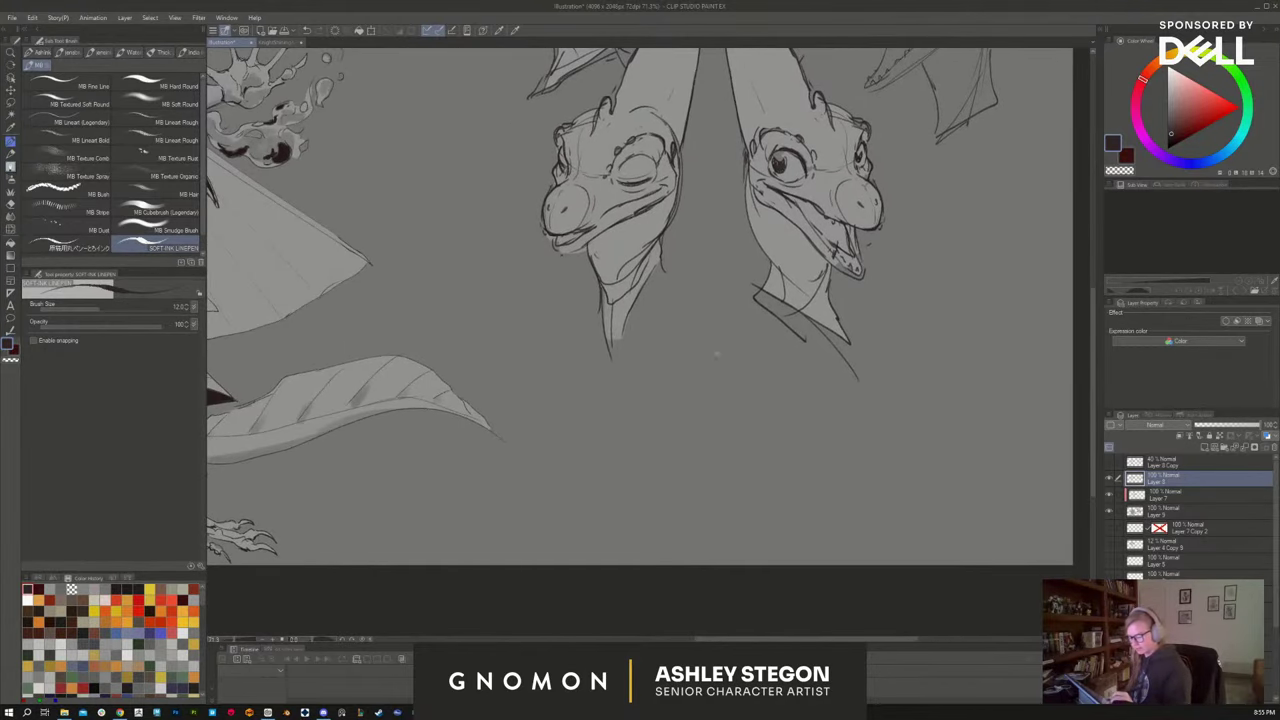
mouse_move(669, 354)
mouse_down()
mouse_move(688, 345)
mouse_move(672, 341)
mouse_move(744, 398)
mouse_up()
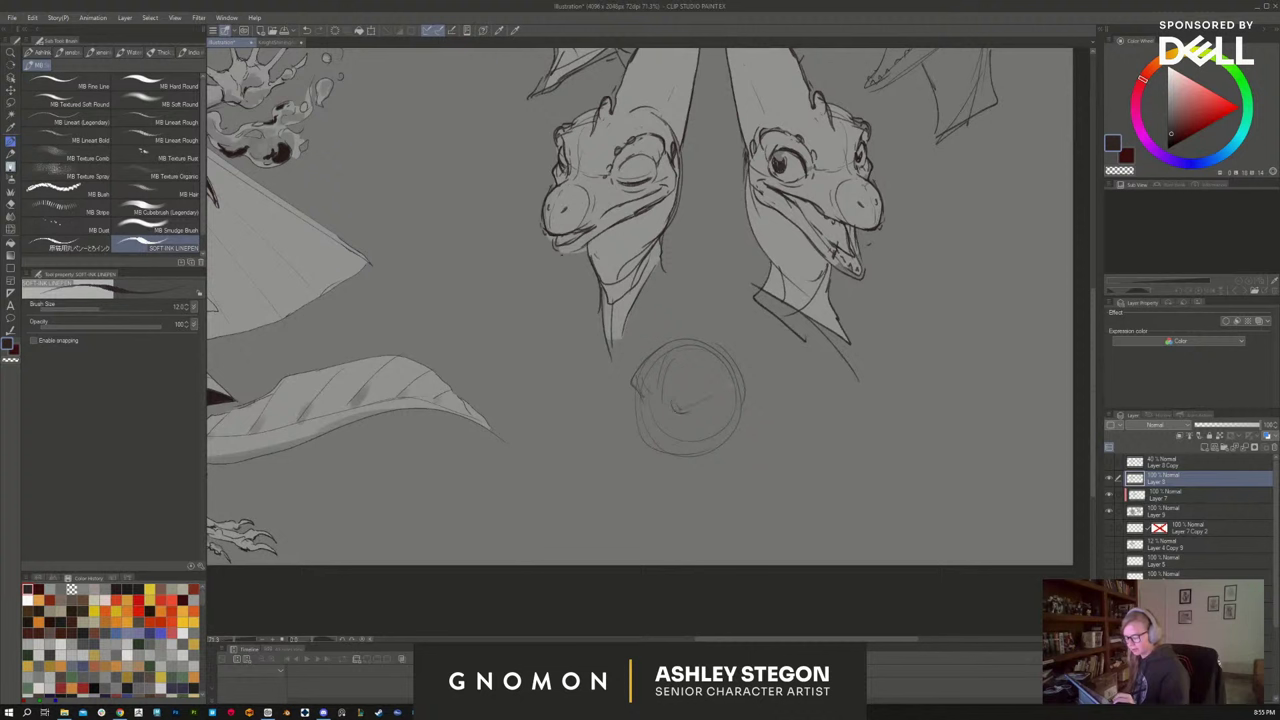
mouse_move(680, 408)
mouse_down()
mouse_move(721, 386)
mouse_move(712, 394)
mouse_up()
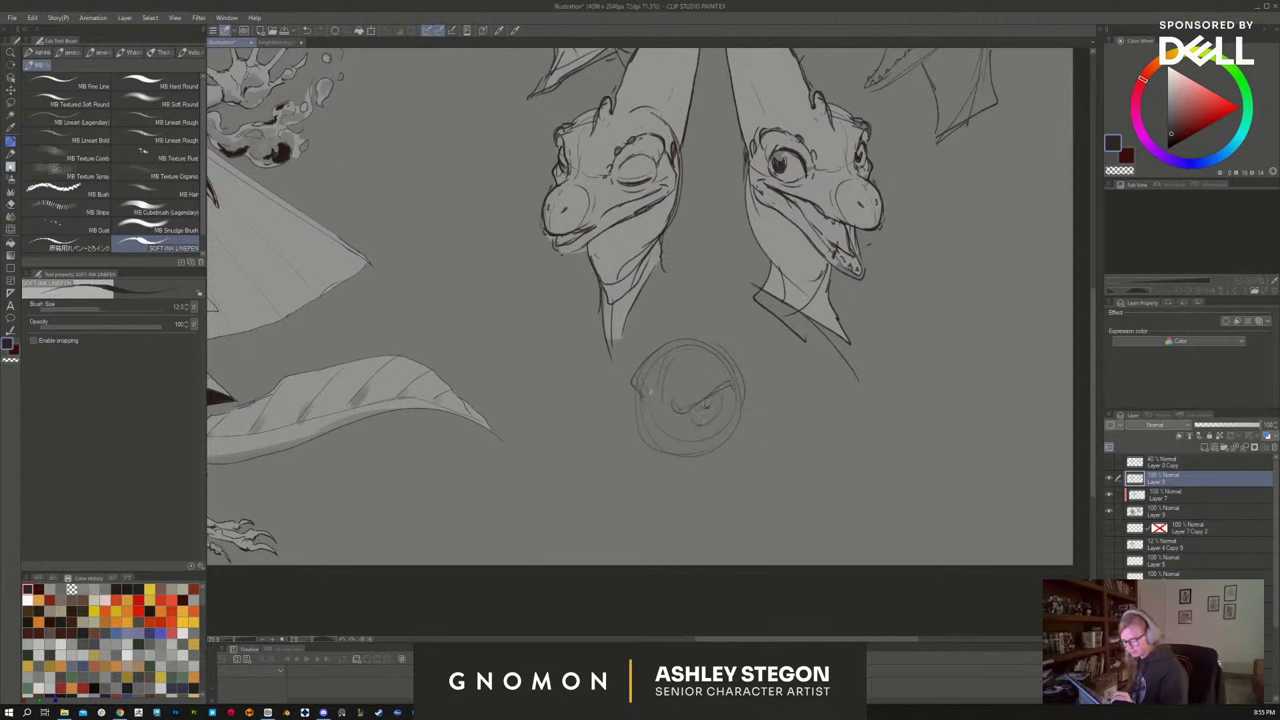
Sketch the fifth head's far brow, rounded downward-pointing snout and lower jaw line around the construction circle
mouse_move(650, 354)
mouse_down()
mouse_move(646, 413)
mouse_move(641, 397)
mouse_move(617, 446)
mouse_move(623, 469)
mouse_move(728, 427)
mouse_up()
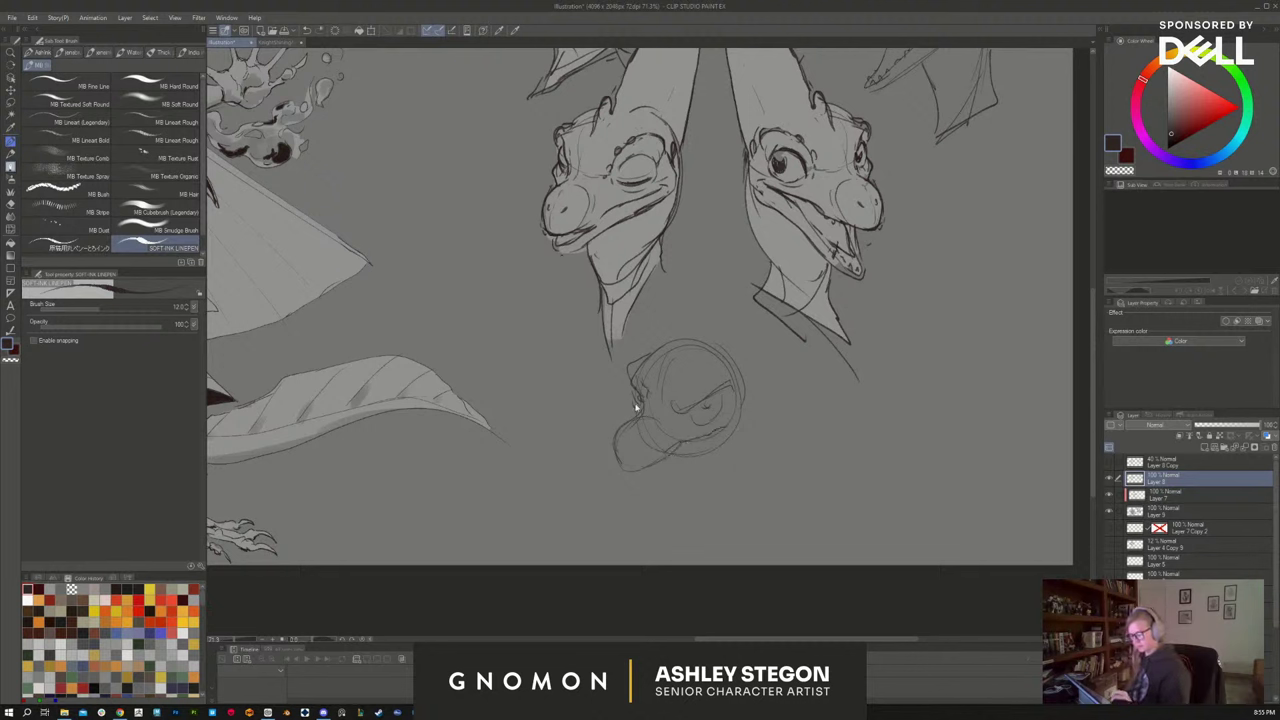
drag(742, 404, 728, 446)
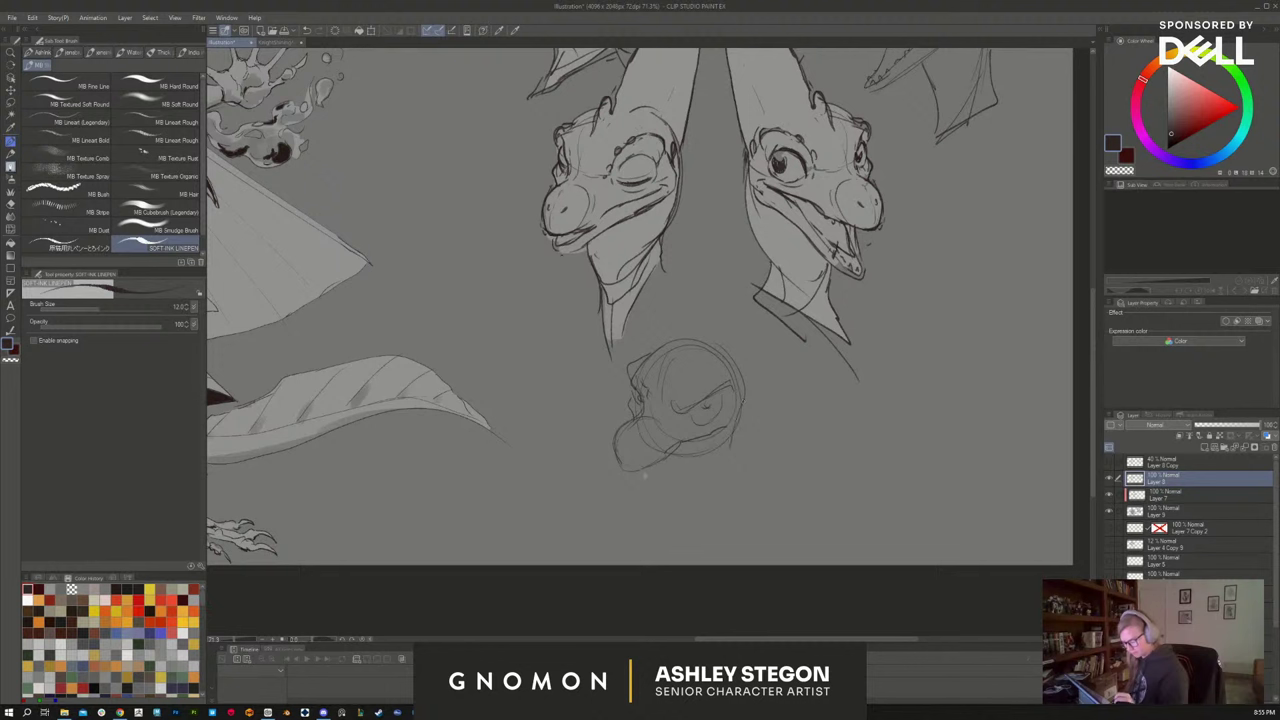
drag(632, 476, 692, 458)
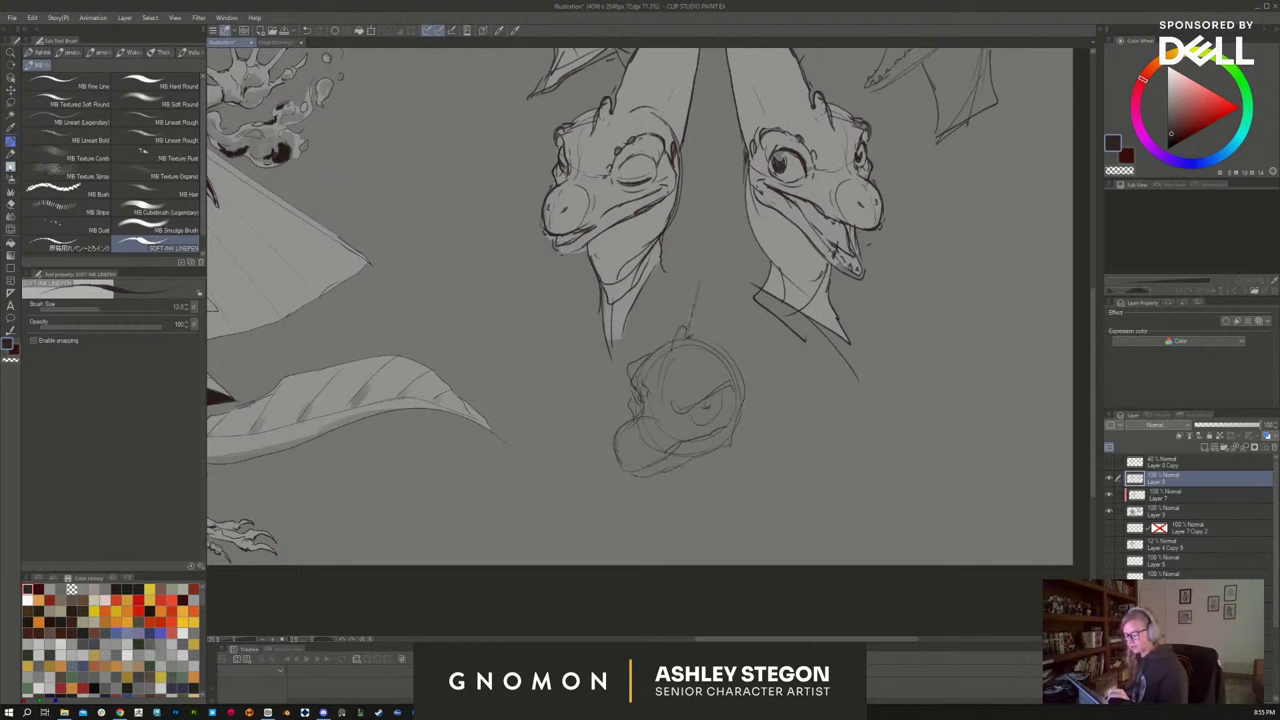
Sketch the fifth head's crest sweeping back from the skull, and its neck tapering to a pointed base
drag(686, 334, 724, 289)
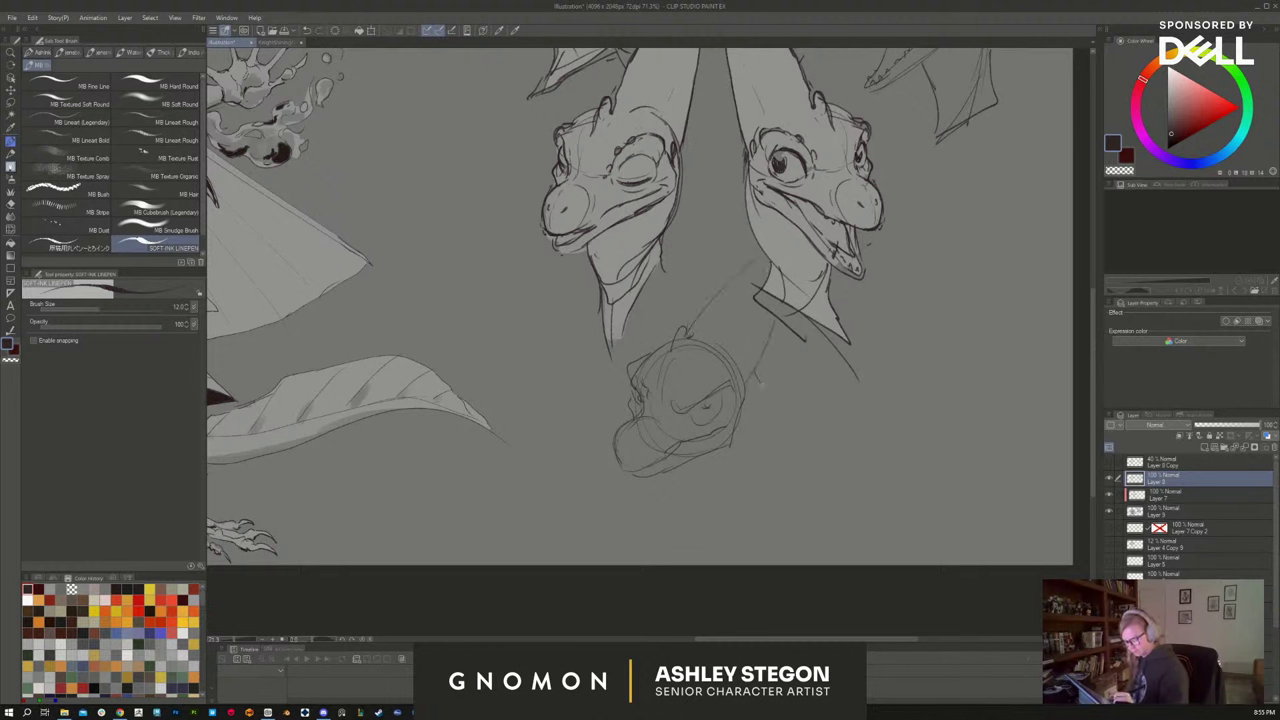
mouse_move(756, 413)
mouse_down()
mouse_move(754, 456)
mouse_move(675, 529)
mouse_up()
drag(678, 527, 736, 484)
drag(757, 428, 683, 530)
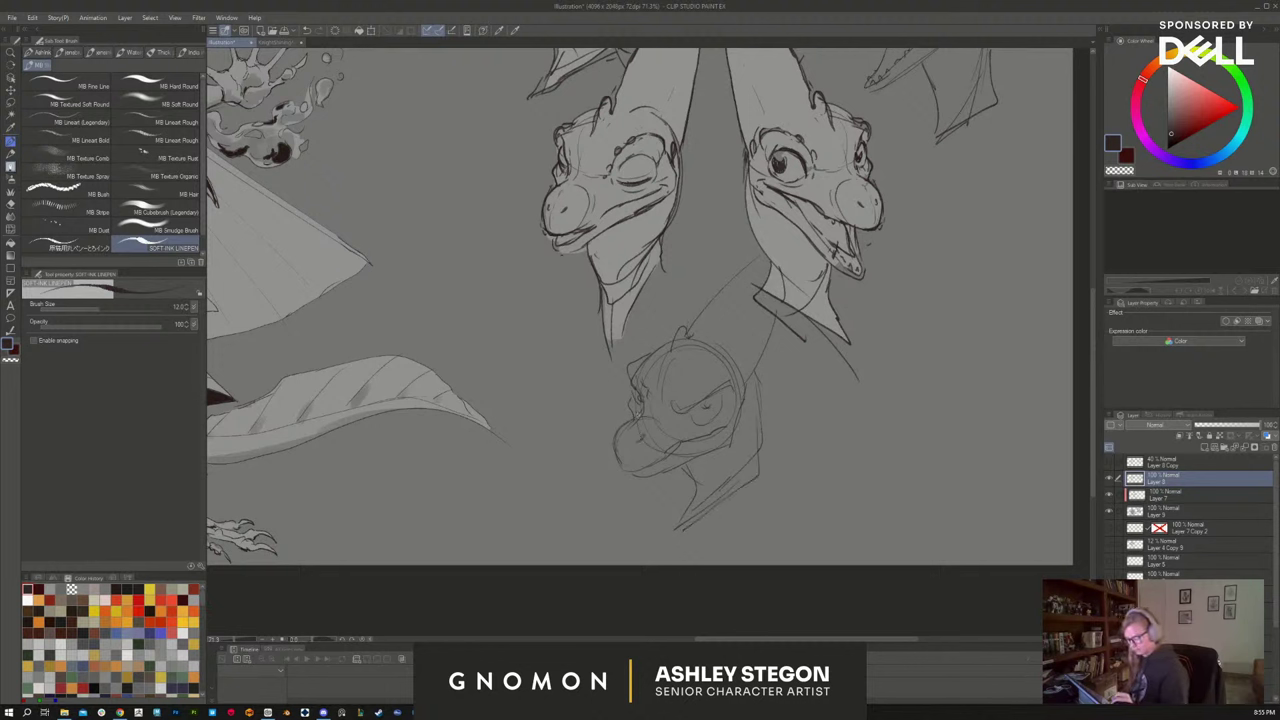
Erase part of the fifth head's snout outline and redraw it with a nostril and a firmer mouth line
key(e)
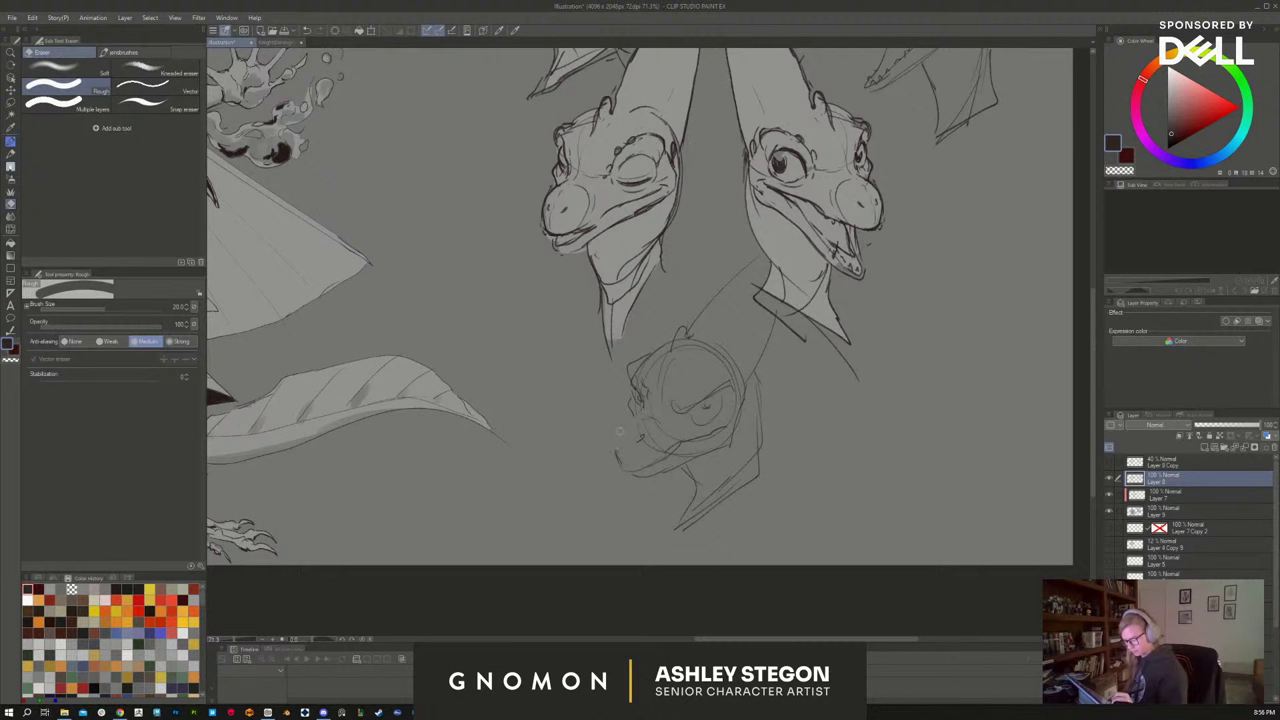
key(p)
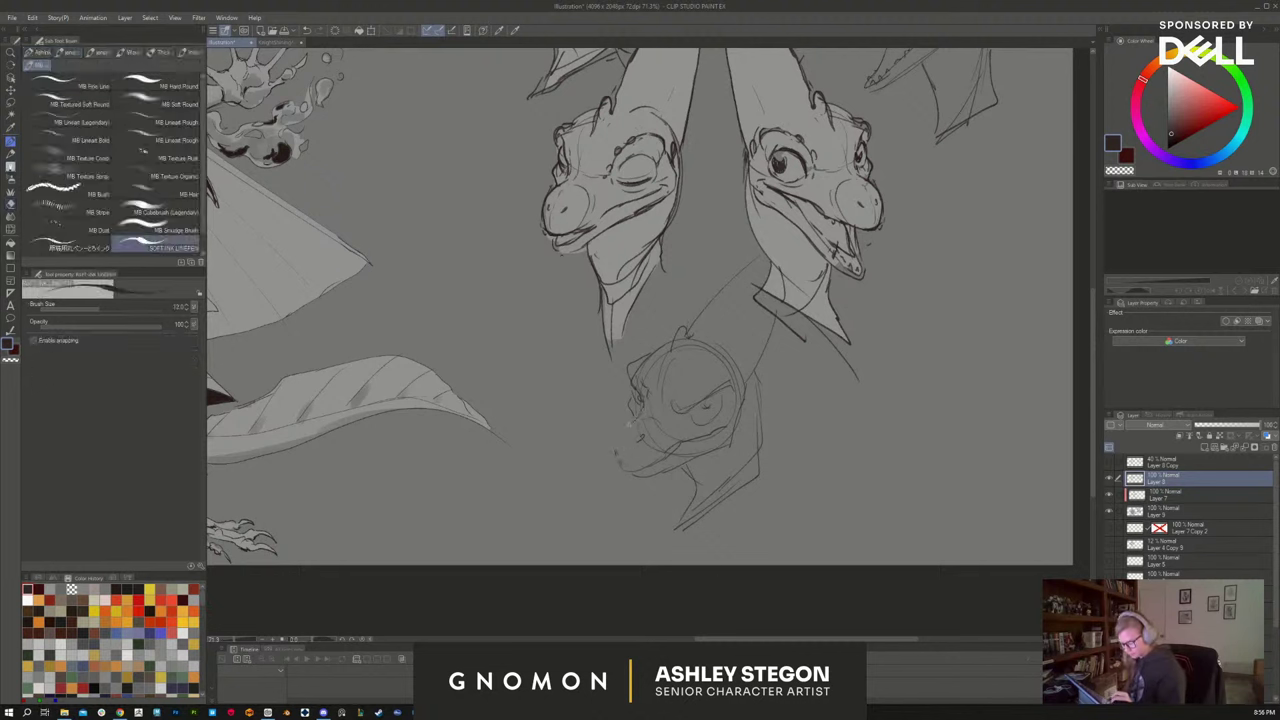
drag(617, 464, 614, 434)
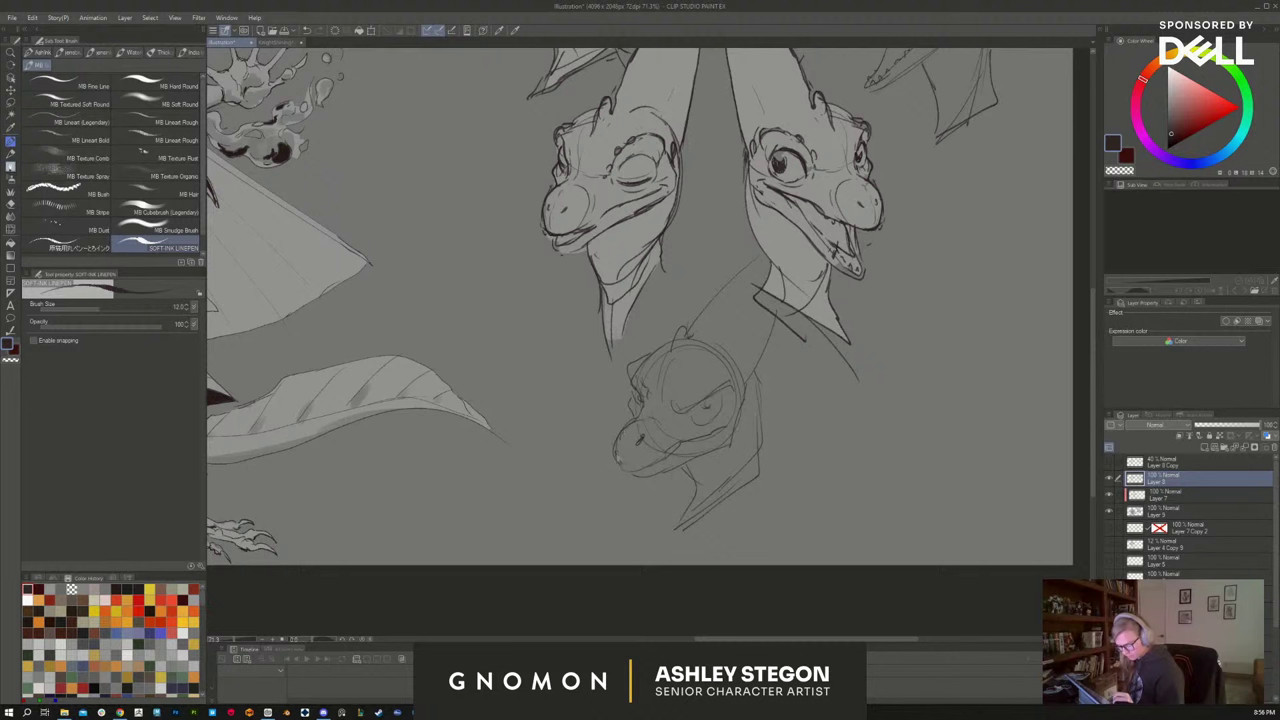
mouse_move(618, 461)
mouse_down()
mouse_move(636, 472)
mouse_move(702, 422)
mouse_up()
Darken the fifth head's angry upper eyelid, and rework the forehead outline with a bumpier brow ridge
drag(686, 411, 727, 386)
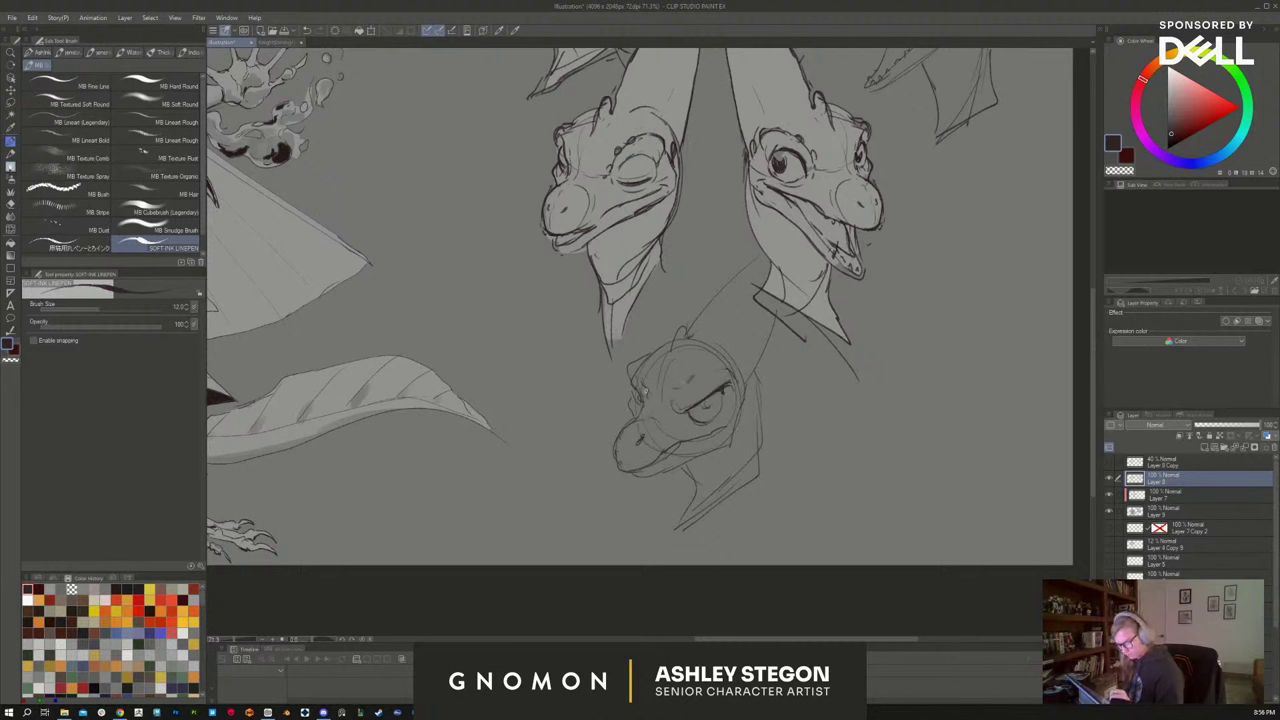
key(e)
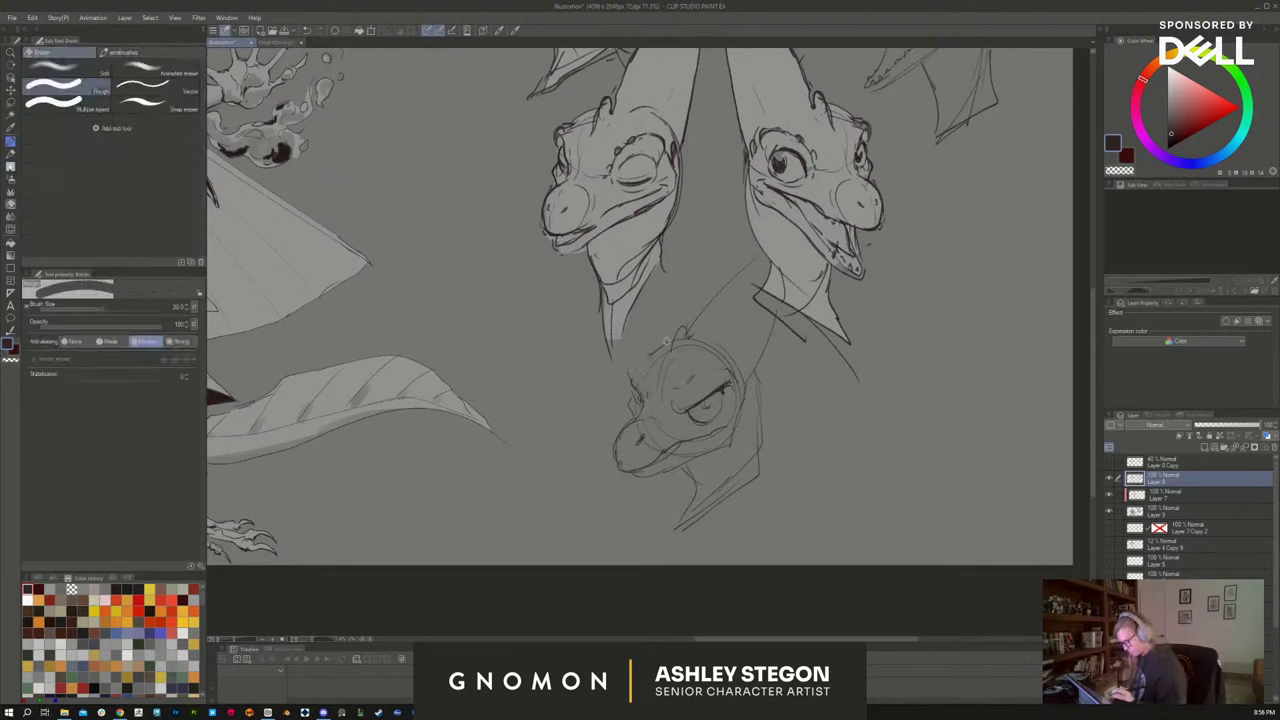
key(b)
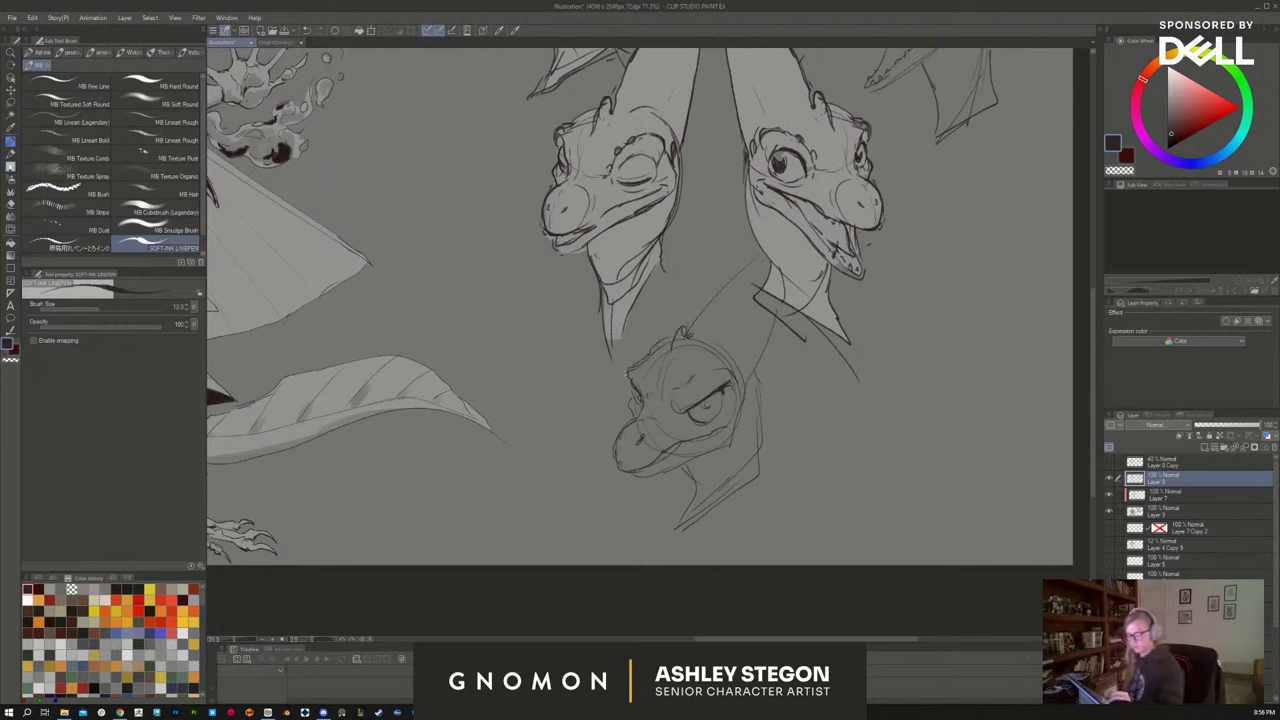
Sketch a wide pointed wizard hat brim across the fifth head's forehead, and the base of the hat's crown above it
mouse_move(580, 376)
mouse_down()
mouse_move(670, 385)
mouse_move(855, 379)
mouse_up()
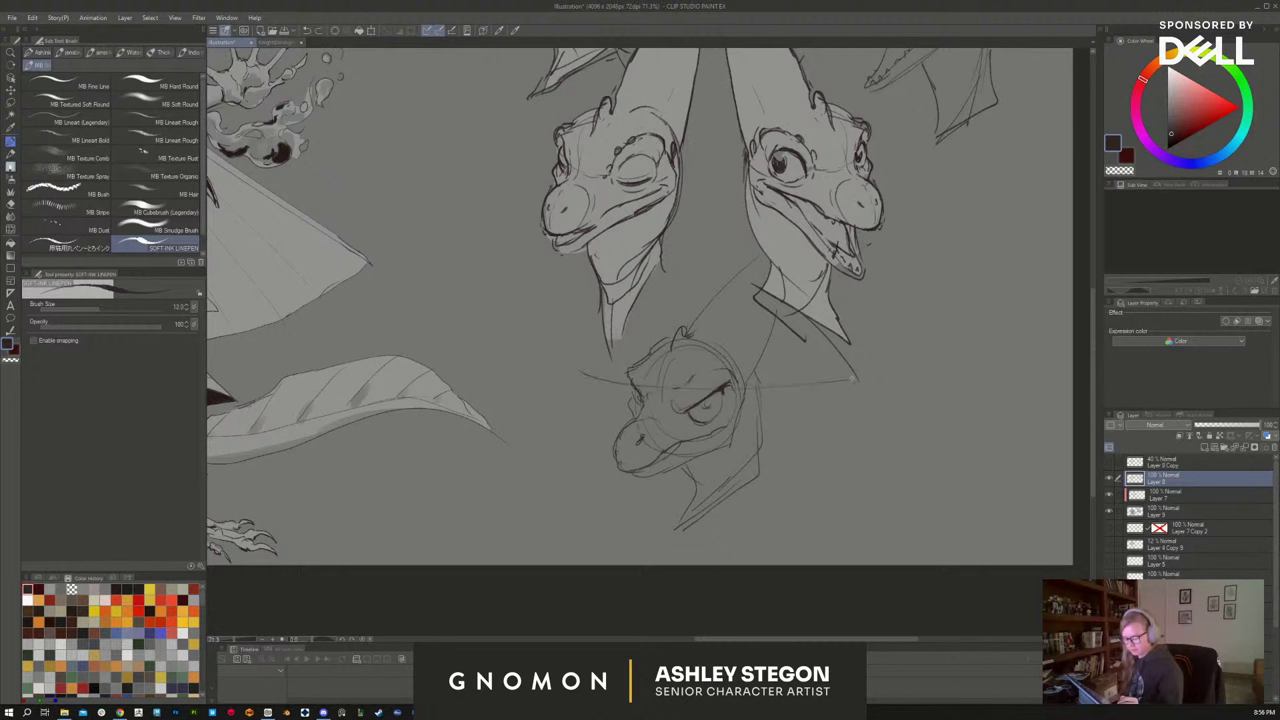
drag(496, 344, 598, 382)
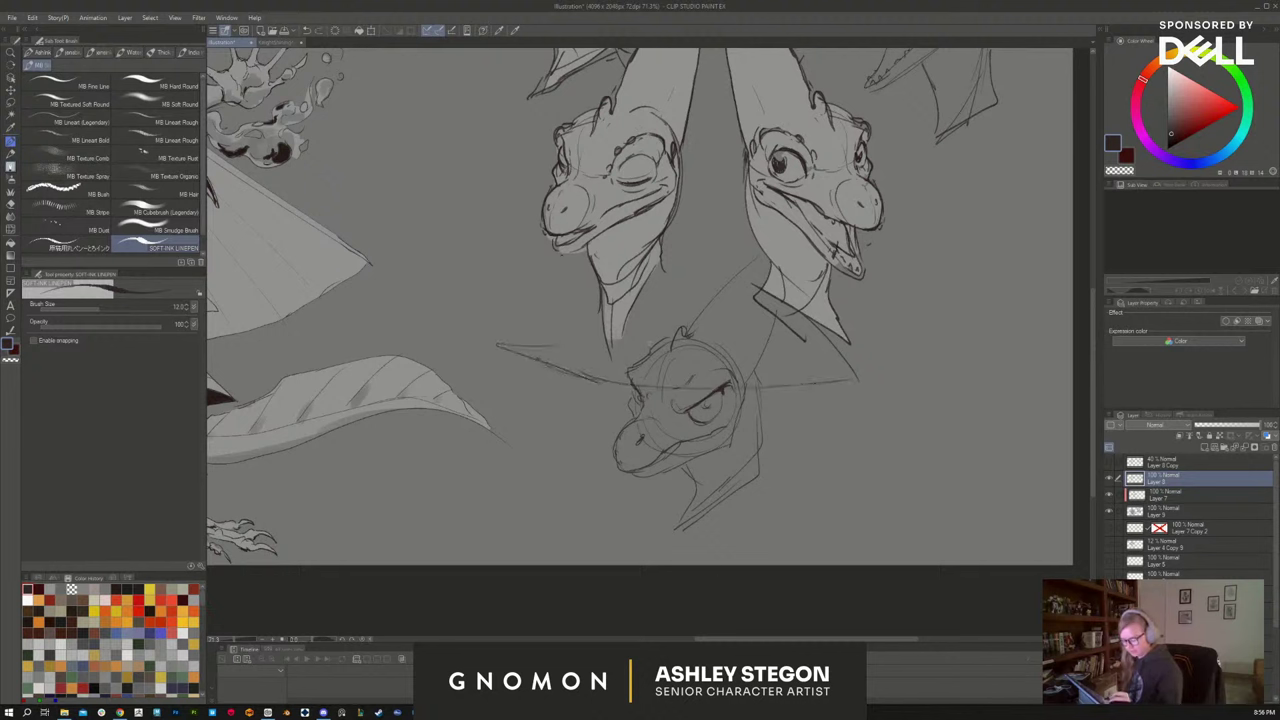
drag(838, 378, 915, 377)
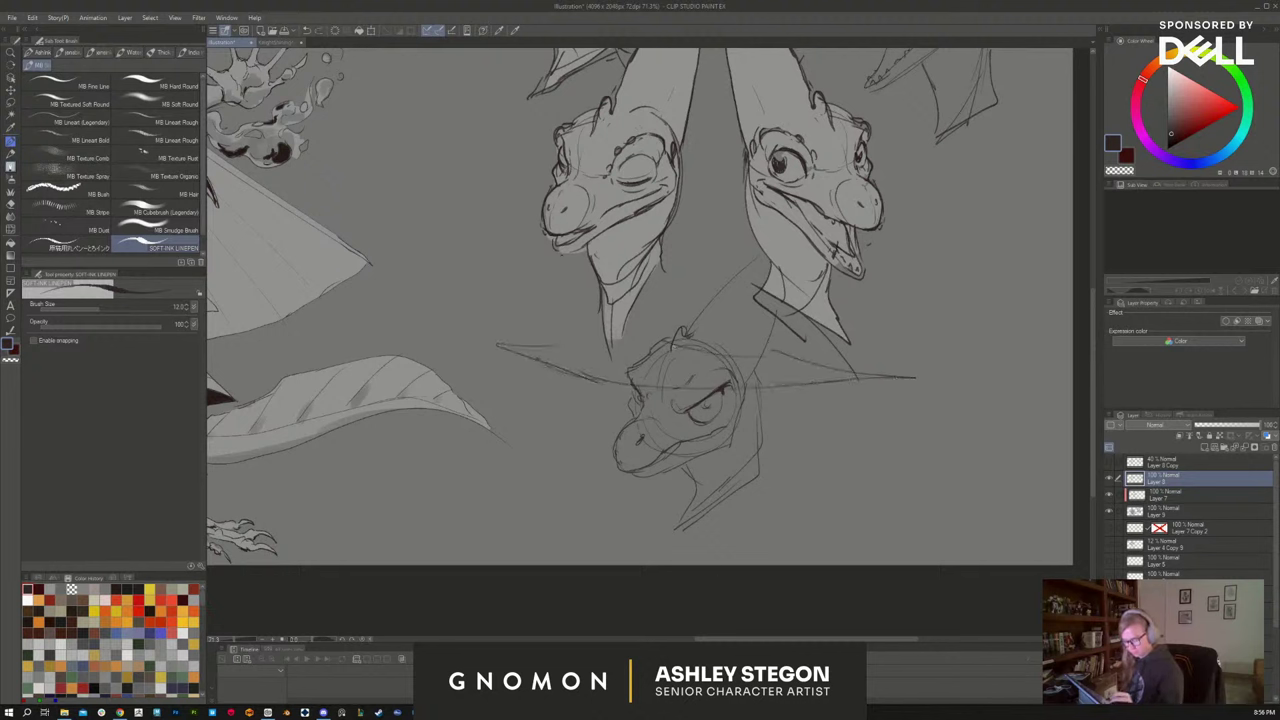
drag(632, 338, 735, 257)
drag(780, 330, 777, 353)
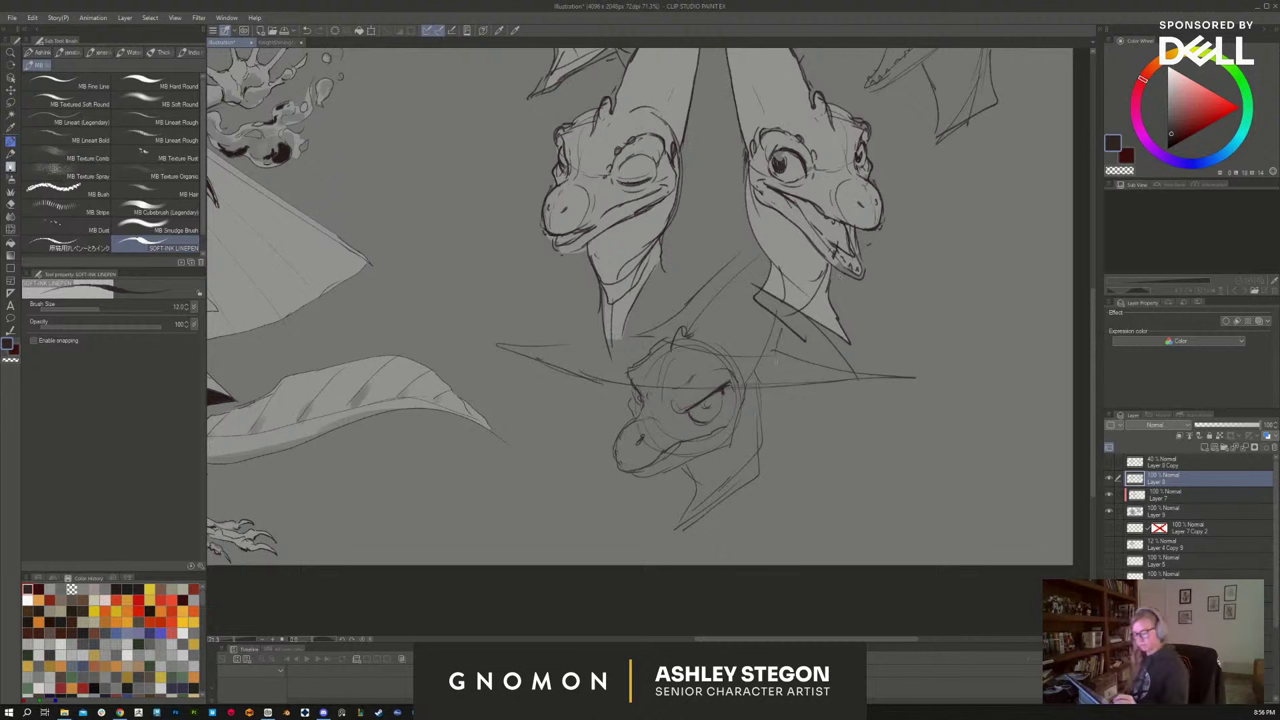
Erase the fifth head's skull and crest lines inside the hat, along with the brim's first lower edge
key(e)
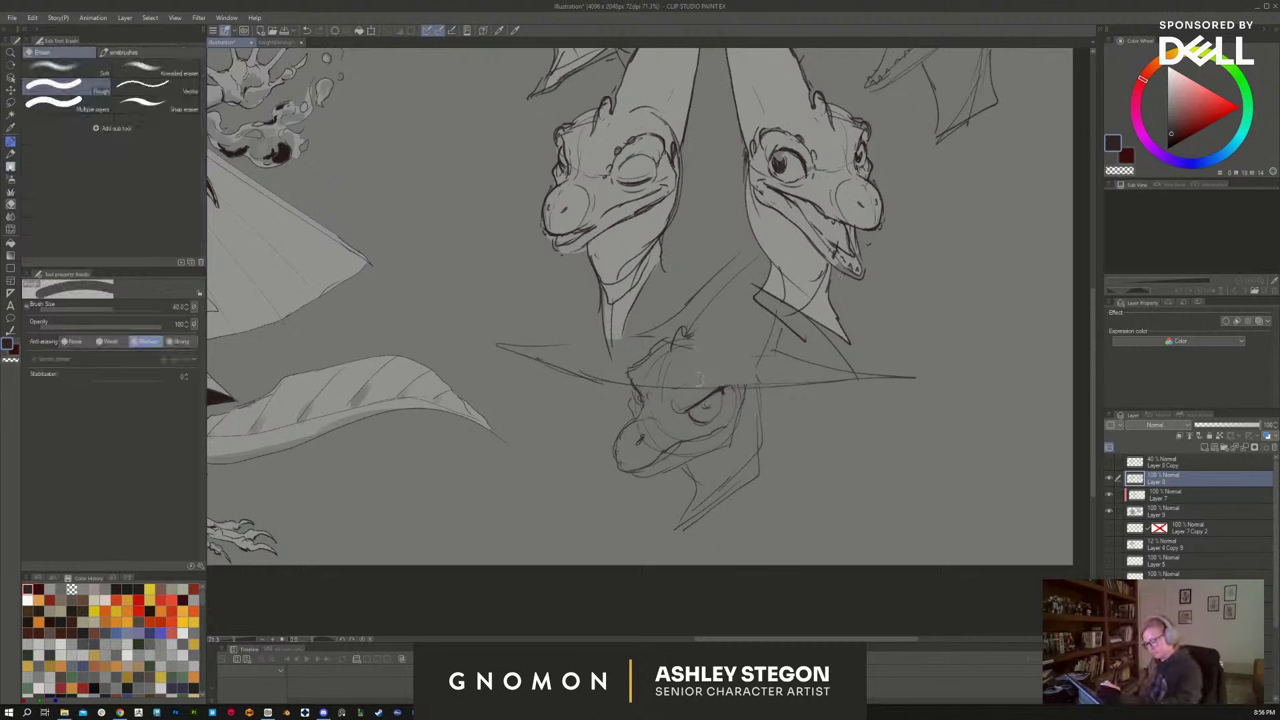
mouse_move(606, 378)
mouse_down()
mouse_move(686, 338)
mouse_move(717, 300)
mouse_up()
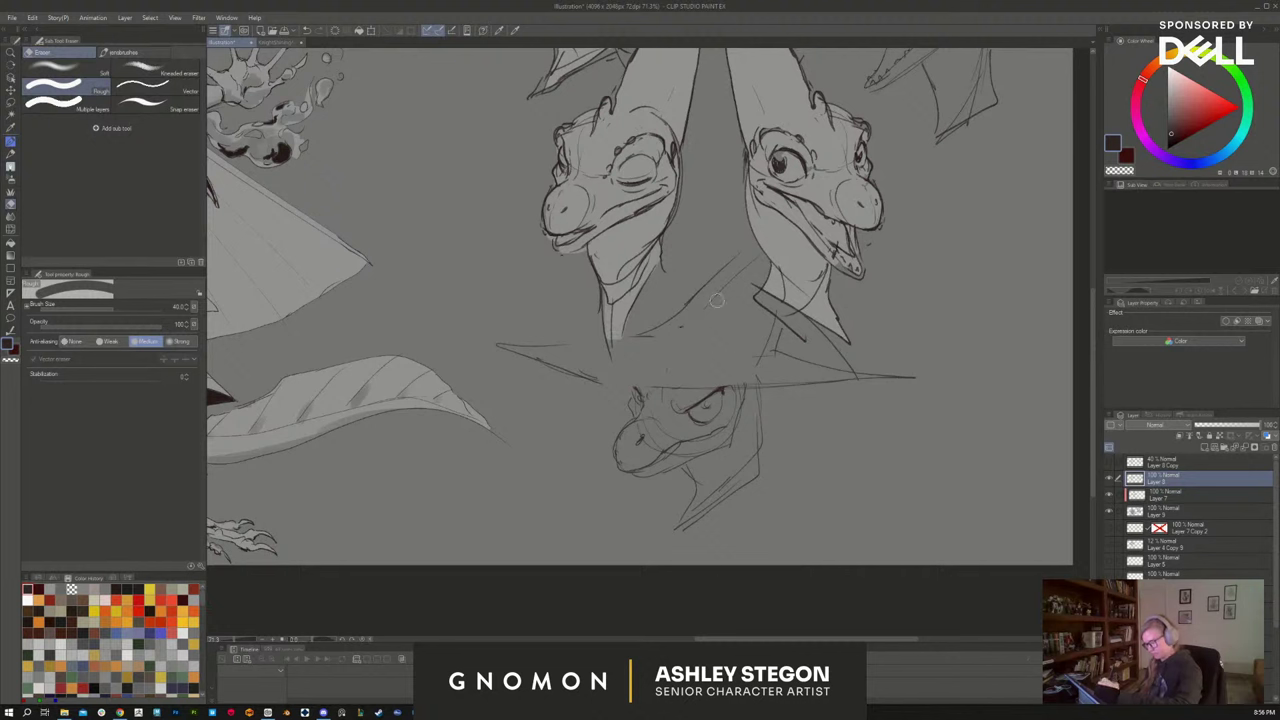
key(b)
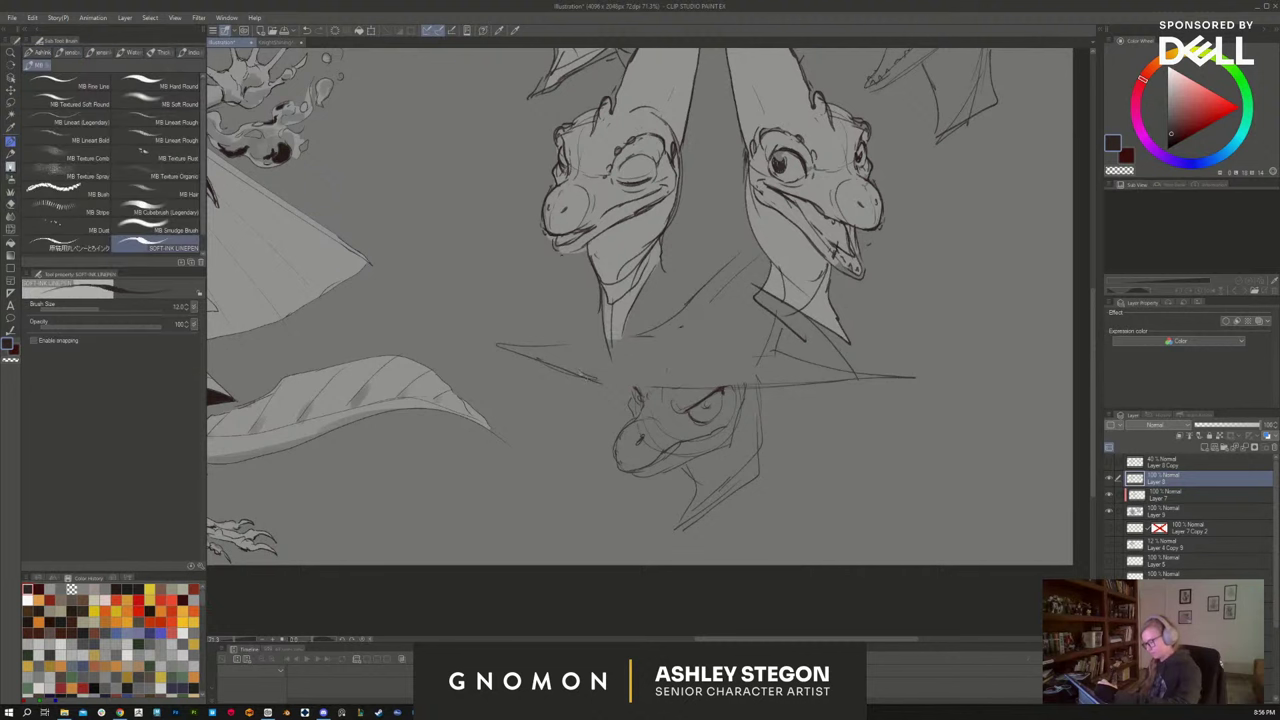
drag(590, 380, 766, 389)
key(ctrl+z)
key(e)
key(p)
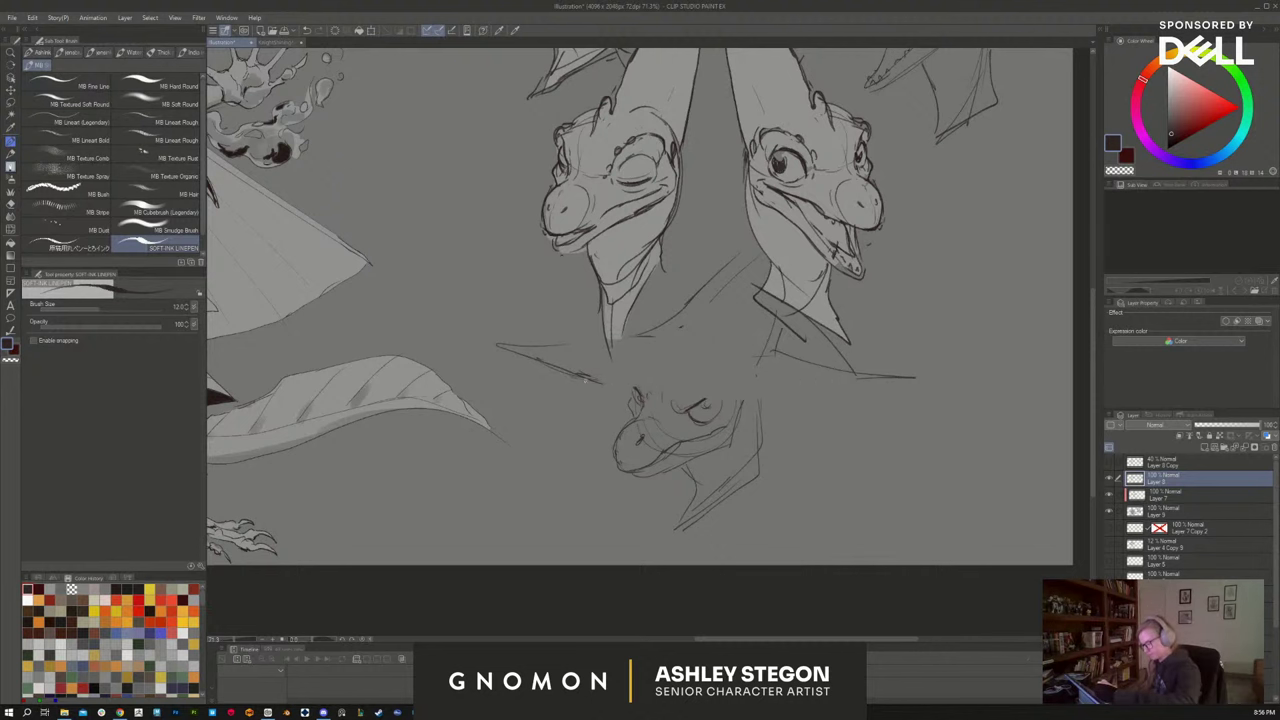
Redraw the hat brim lower over the fifth head's eye, extend it to a long far tip, and restate the crown's base
mouse_move(645, 393)
mouse_down()
mouse_move(707, 398)
mouse_move(720, 370)
mouse_move(704, 396)
mouse_up()
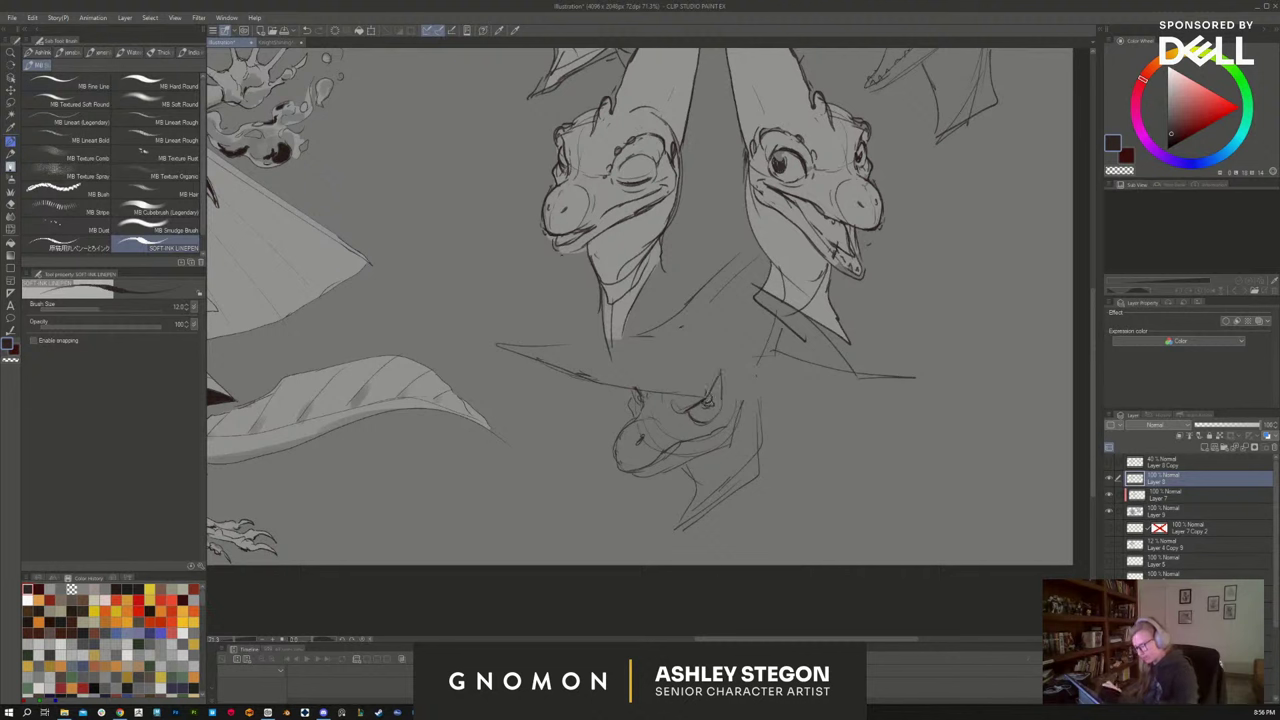
key(ctrl+z)
key(ctrl+z)
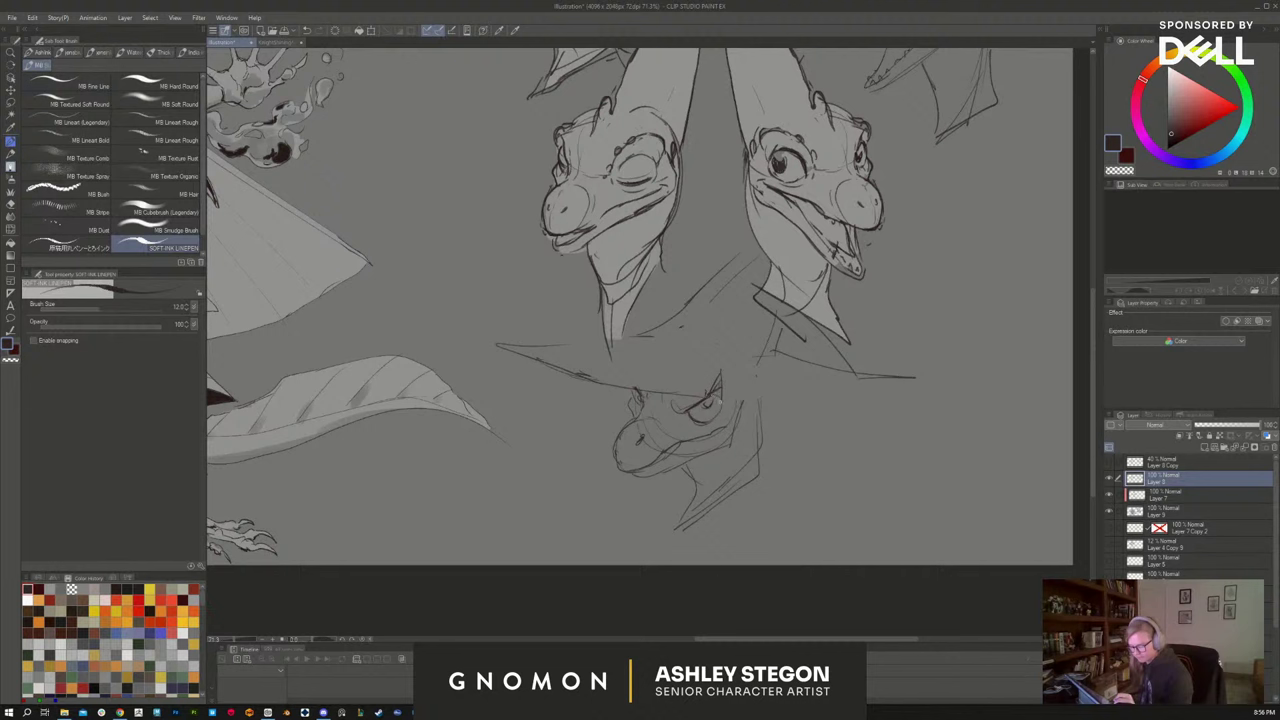
drag(718, 402, 890, 396)
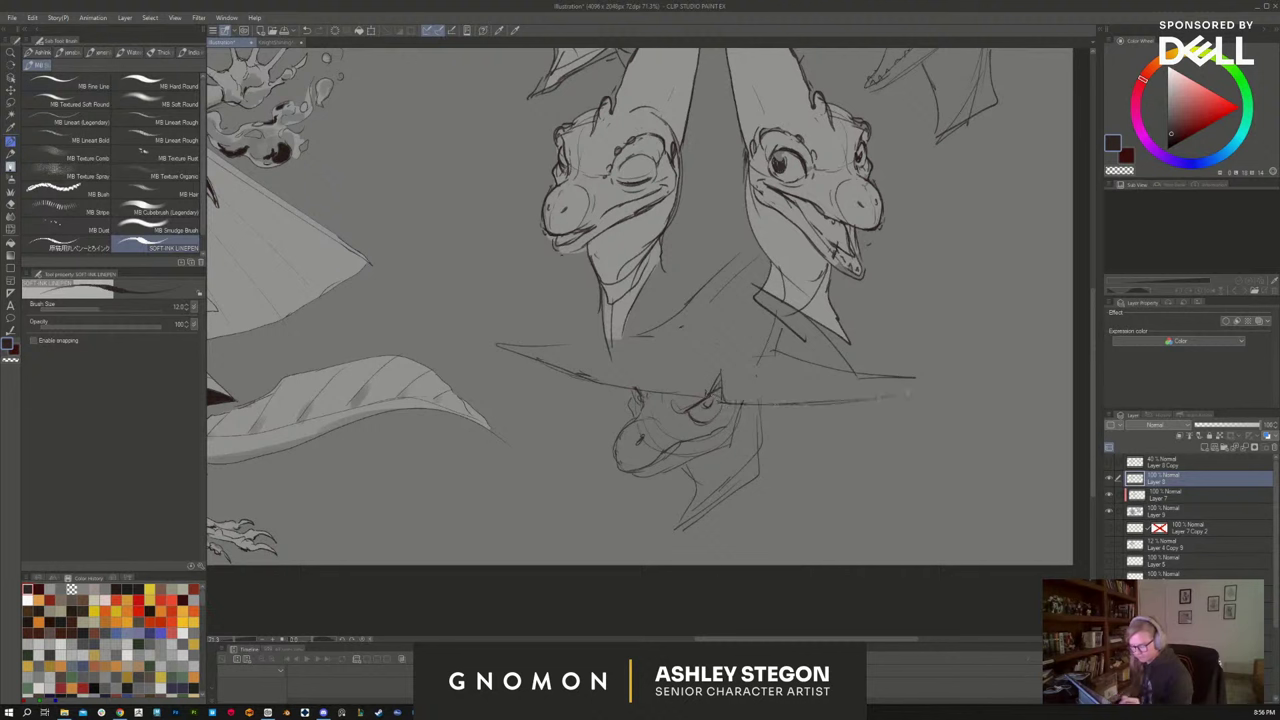
drag(776, 352, 985, 390)
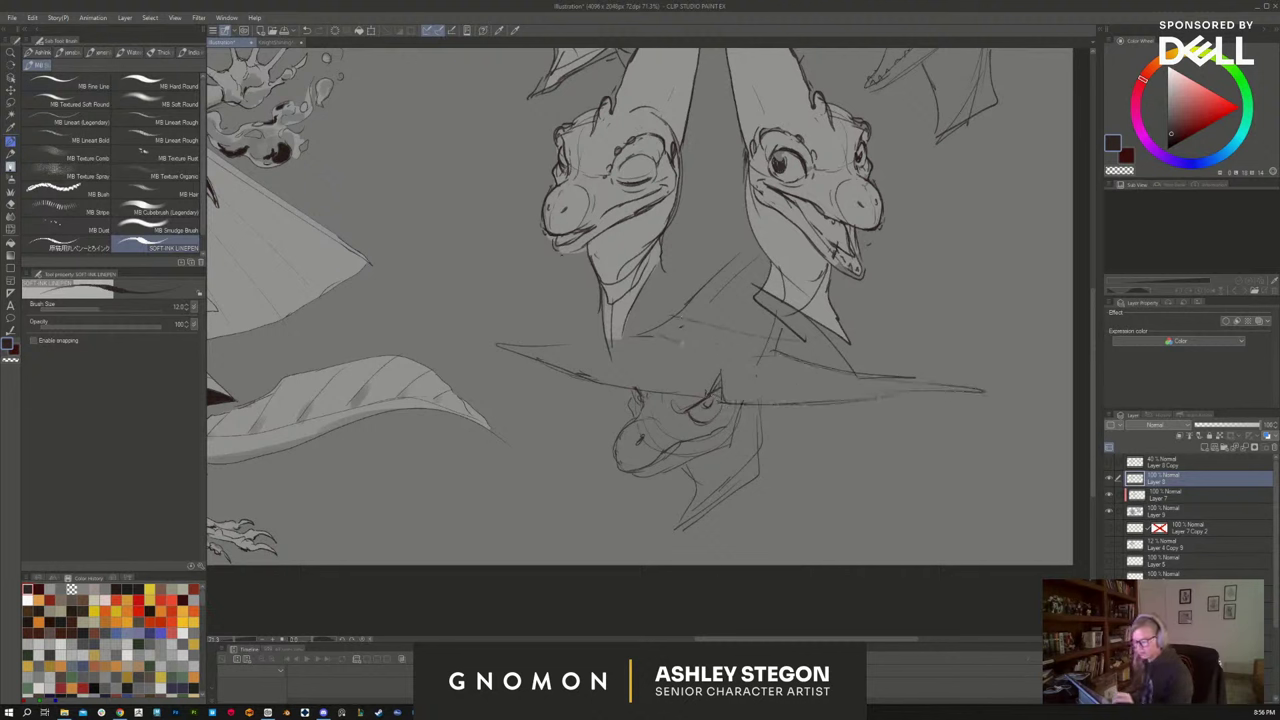
drag(682, 343, 771, 355)
drag(664, 321, 701, 295)
Review the whole character sheet, hiding the line art layer briefly to compare it with the gray base fills
scroll(982, 497, down, 4)
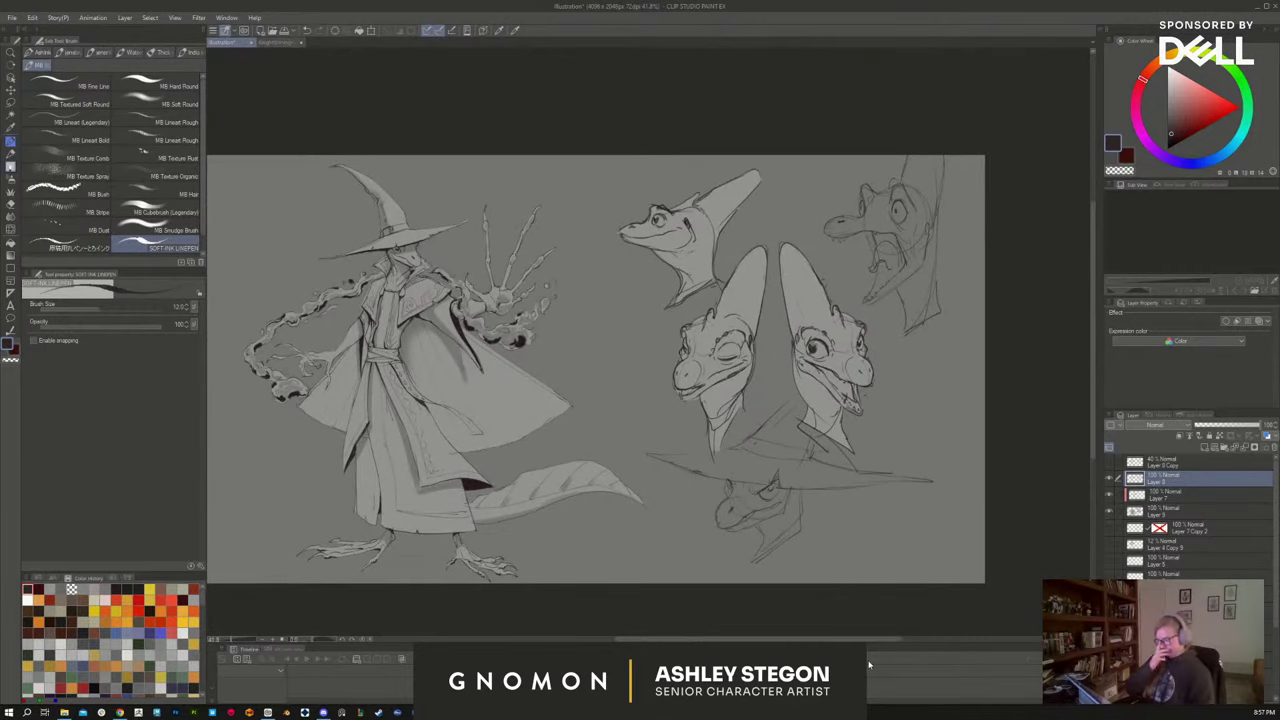
click(1109, 480)
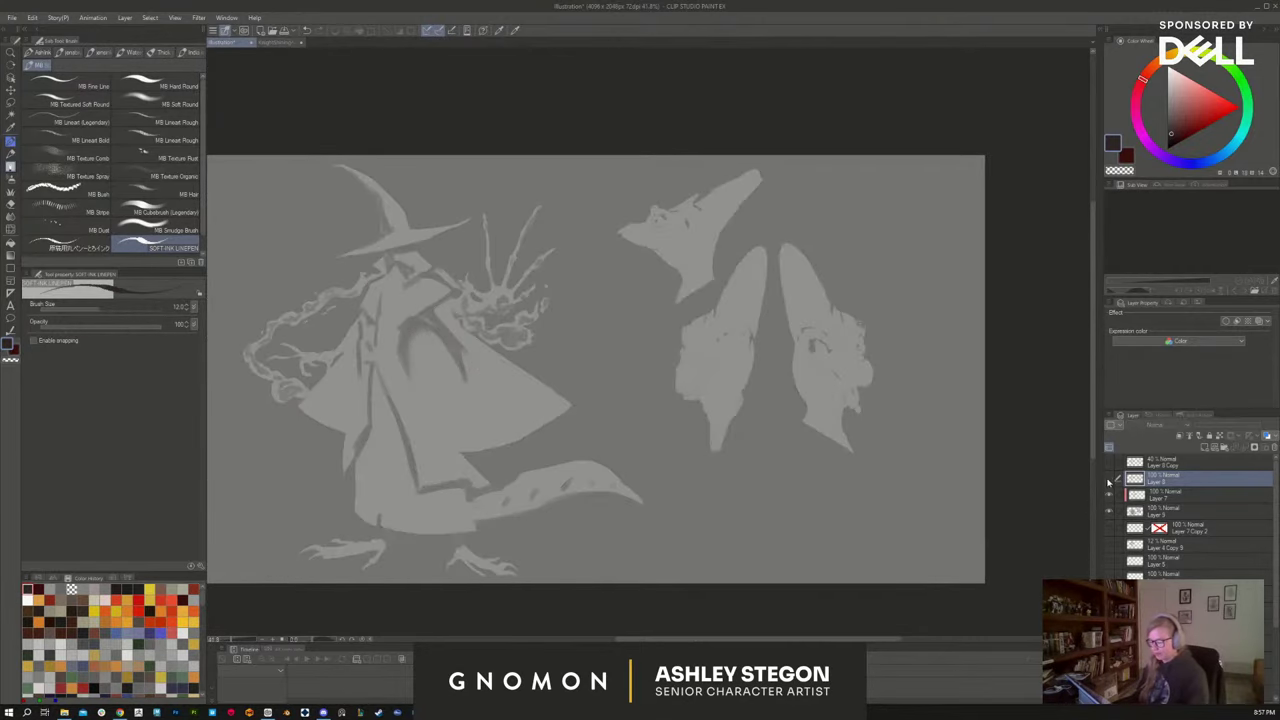
click(1109, 480)
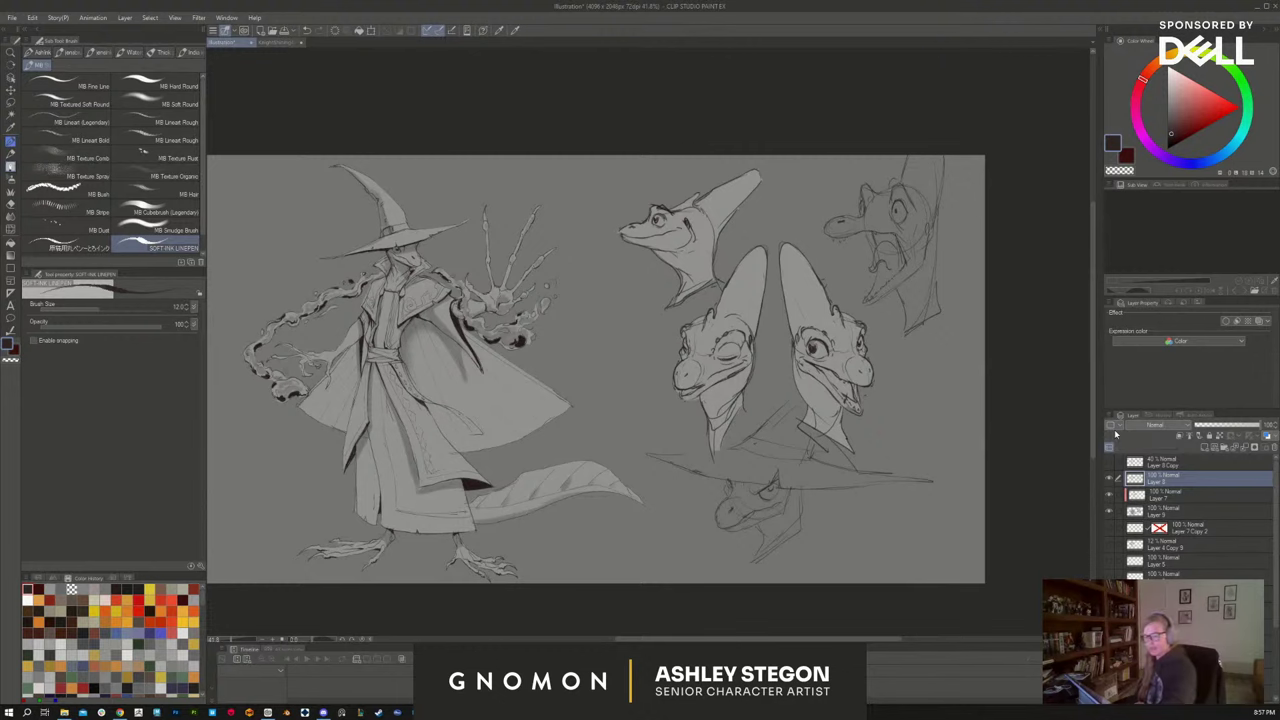
scroll(600, 420, up, 3)
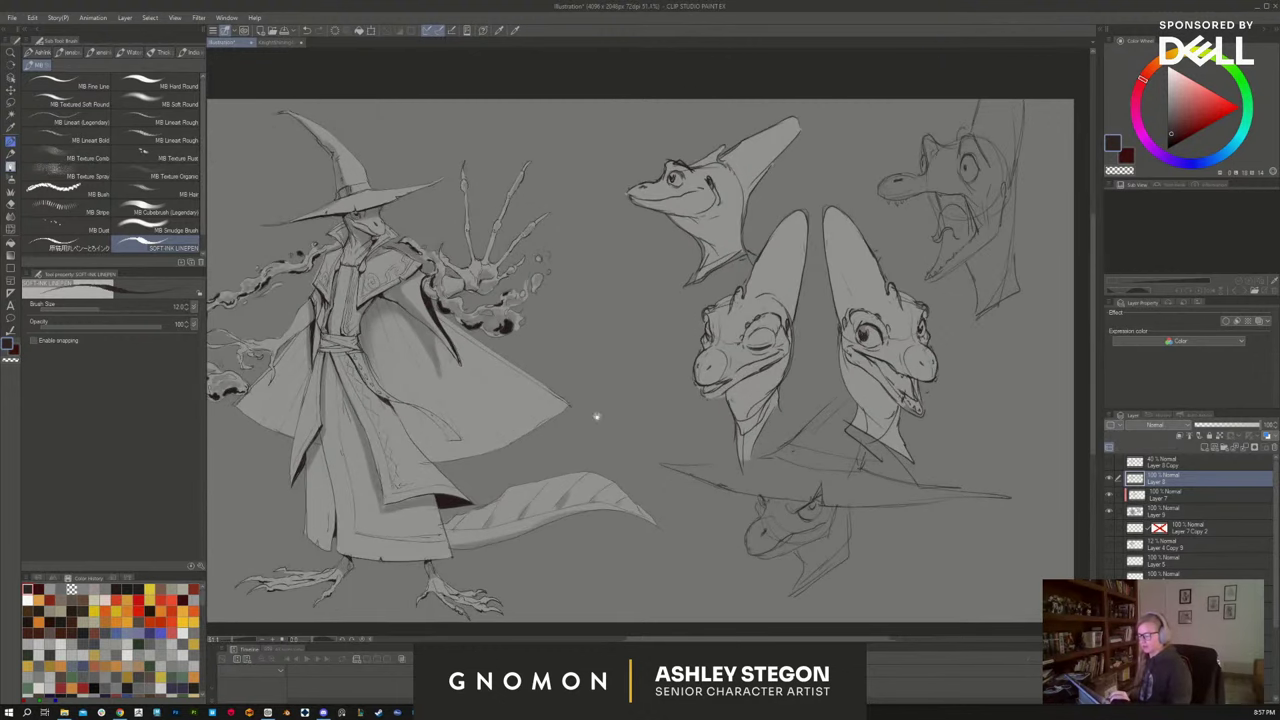
drag(789, 429, 759, 431)
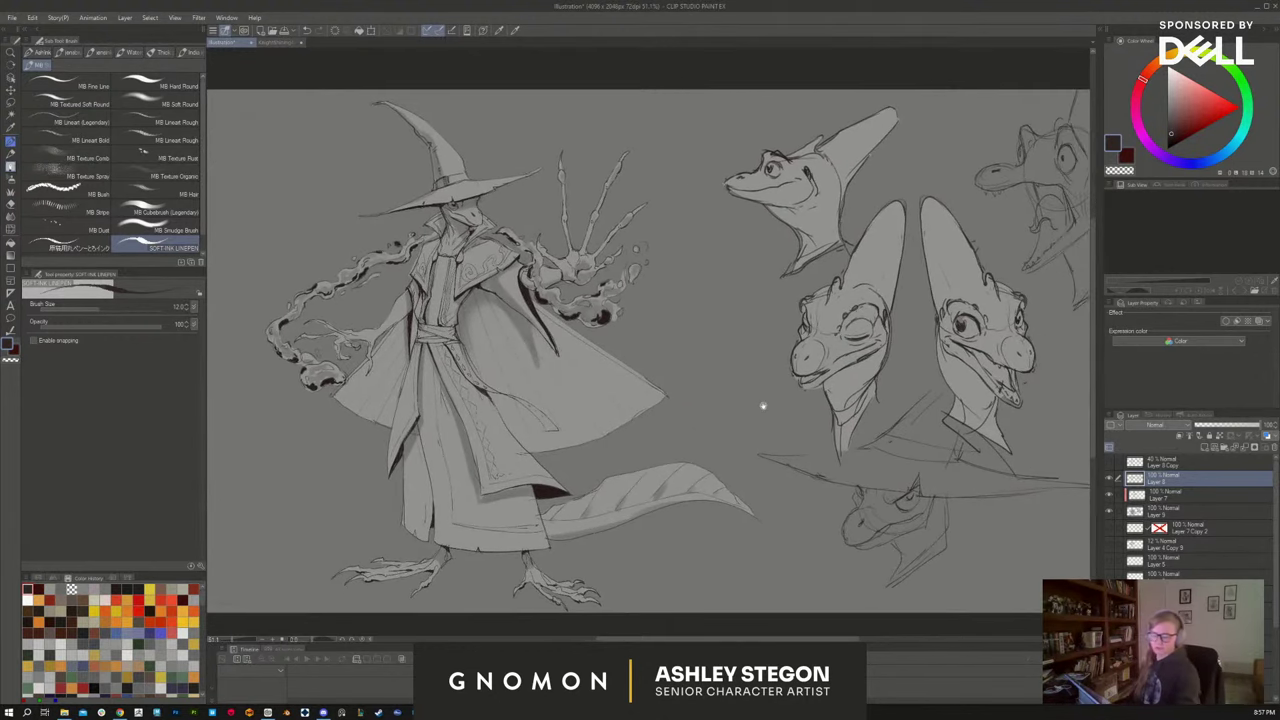